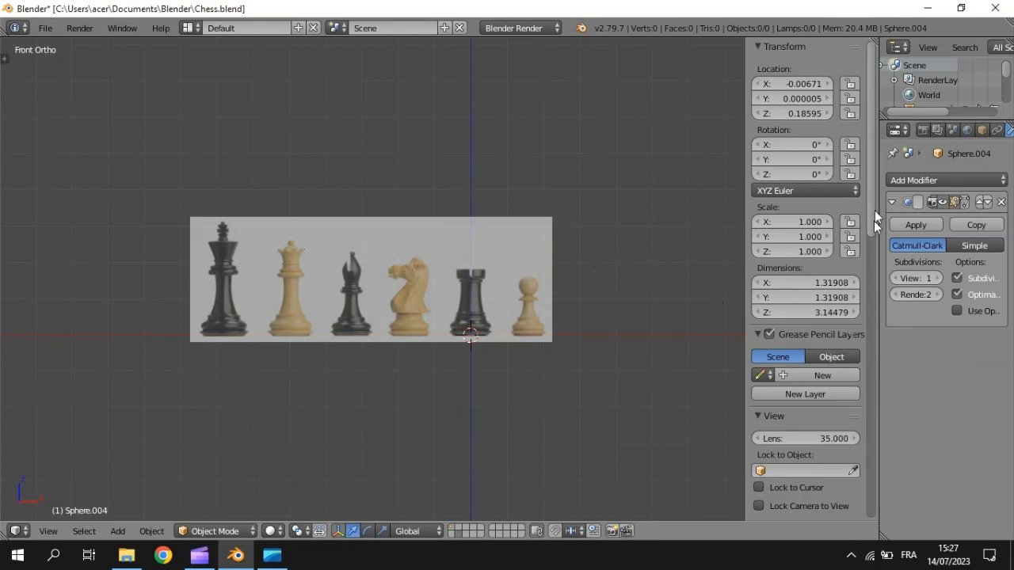
Hide the existing chess-pieces background image and collapse its settings.
{"action": "left_click_drag", "start_coordinate": [874, 219], "coordinate": [868, 516]}
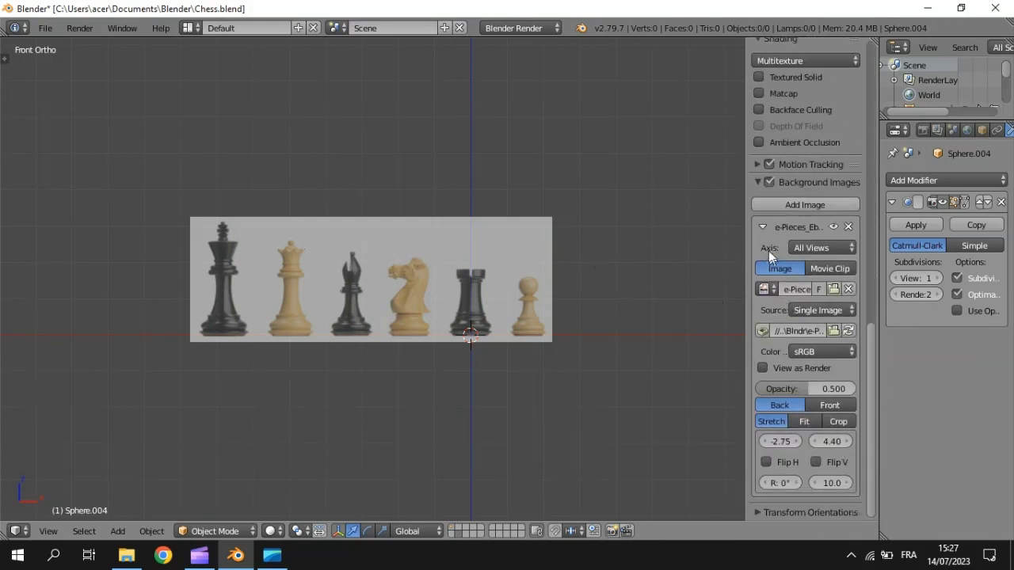
{"action": "left_click", "coordinate": [832, 226]}
{"action": "left_click", "coordinate": [761, 226]}
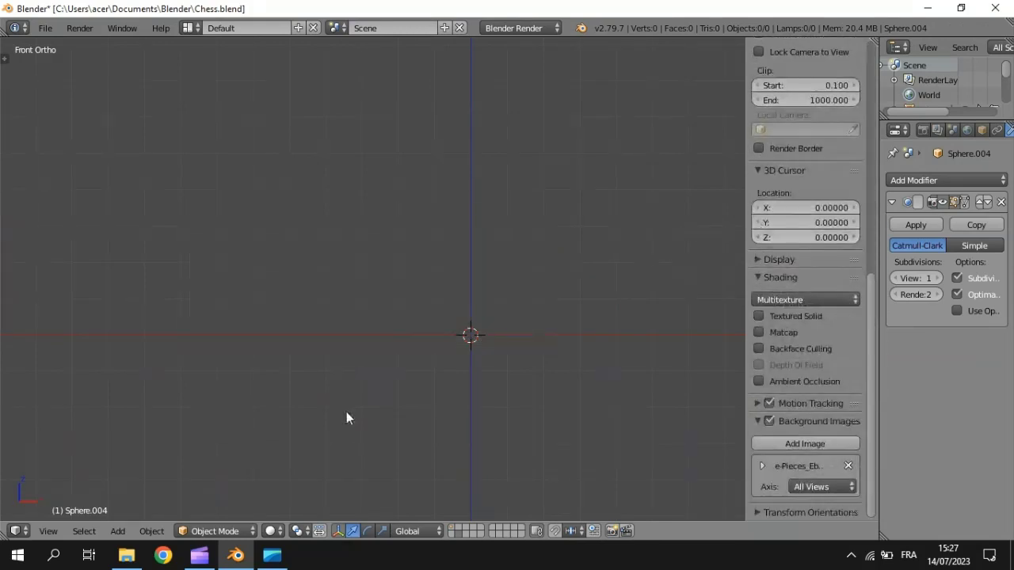
Load the Front, Back and Right knight images from the Chess folder into Blender's 3D view as background images.
{"action": "left_click", "coordinate": [126, 554]}
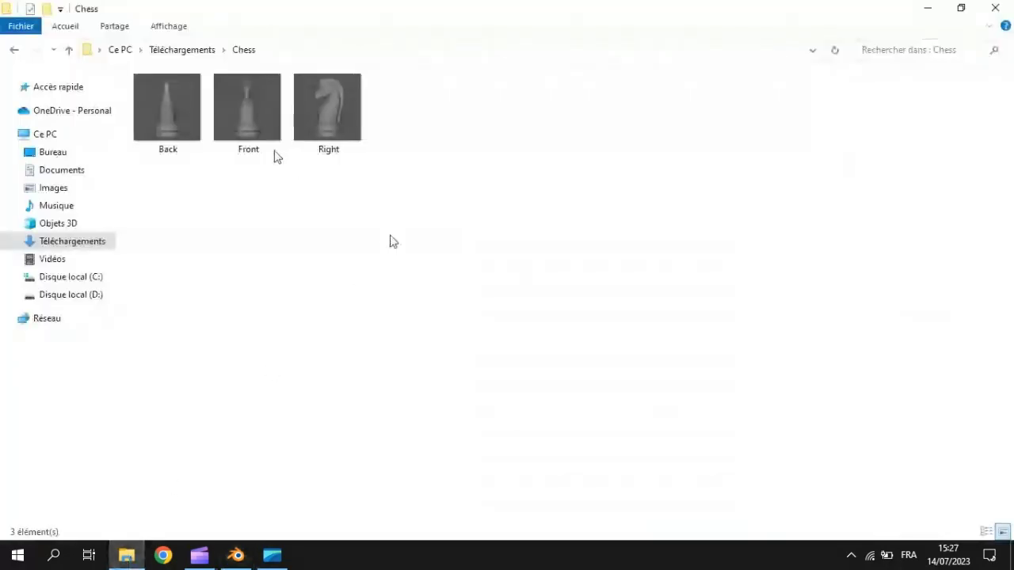
{"action": "left_click_drag", "start_coordinate": [232, 95], "coordinate": [396, 281]}
{"action": "left_click", "coordinate": [125, 555]}
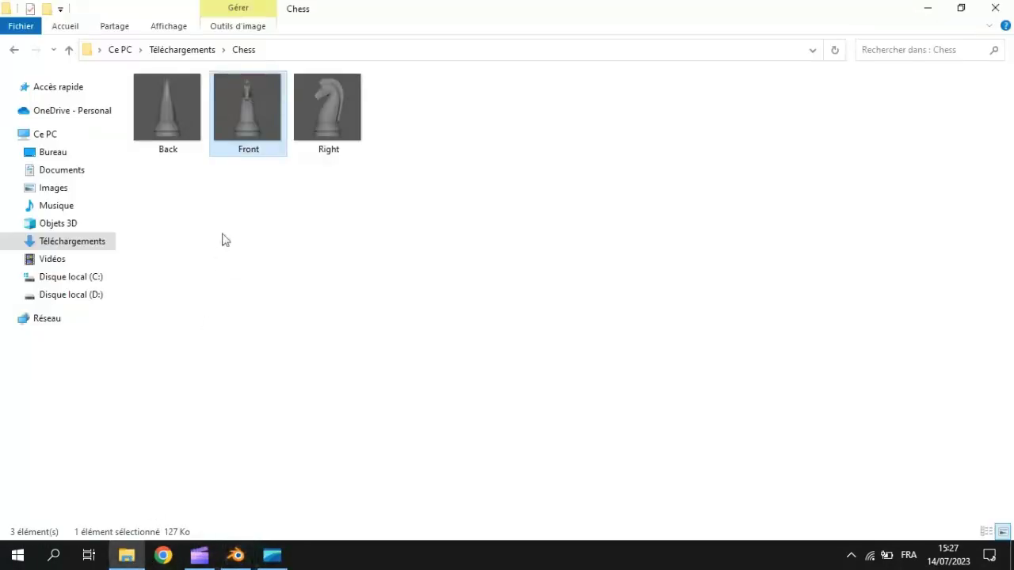
{"action": "left_click_drag", "start_coordinate": [170, 103], "coordinate": [453, 327]}
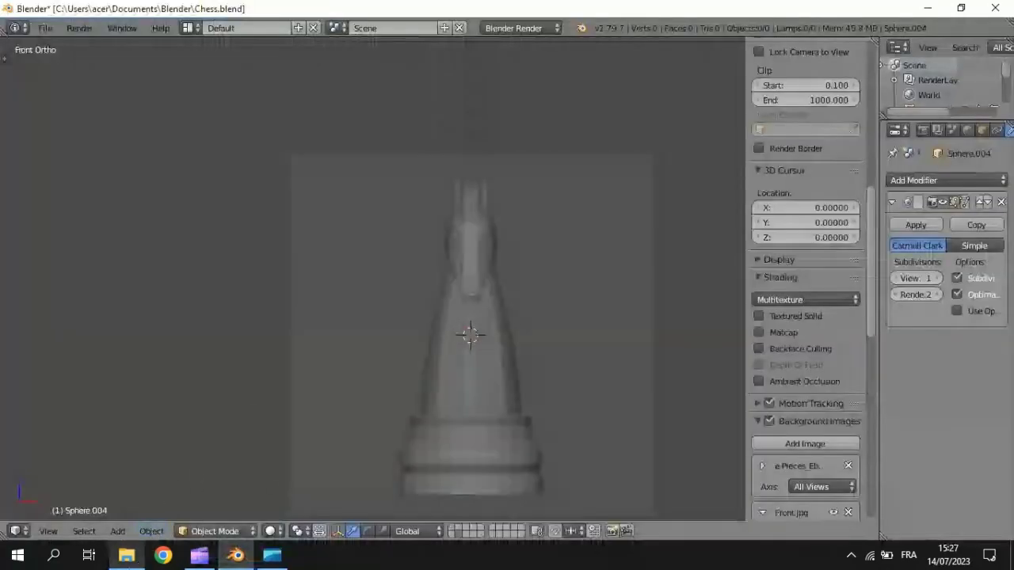
{"action": "left_click", "coordinate": [126, 554]}
{"action": "left_click_drag", "start_coordinate": [329, 113], "coordinate": [475, 331]}
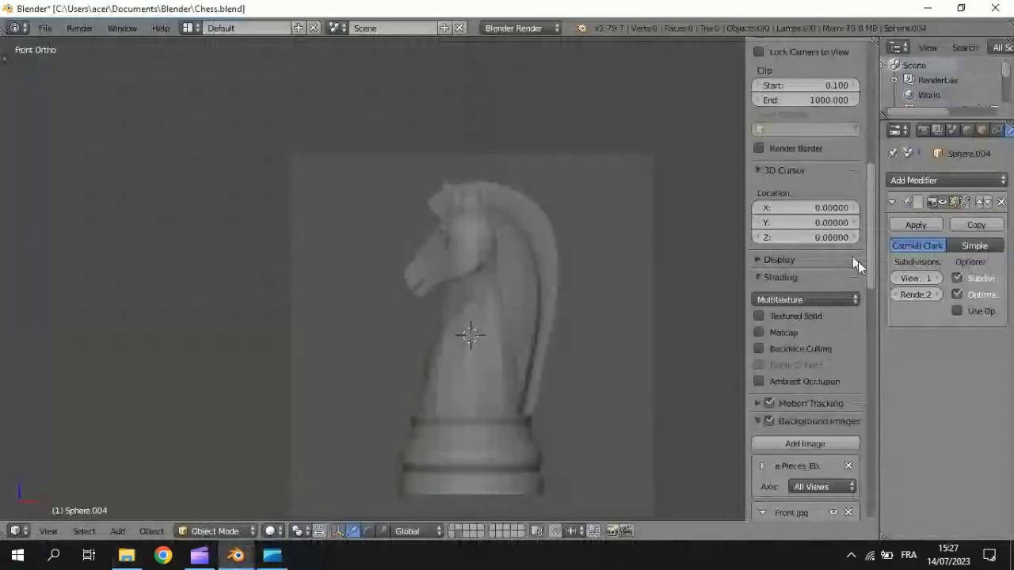
Assign Front.jpg, Back.jpg and Right.jpg to the Front, Back and Right view axes respectively, collapsing each image's settings.
{"action": "left_click_drag", "start_coordinate": [870, 272], "coordinate": [874, 356]}
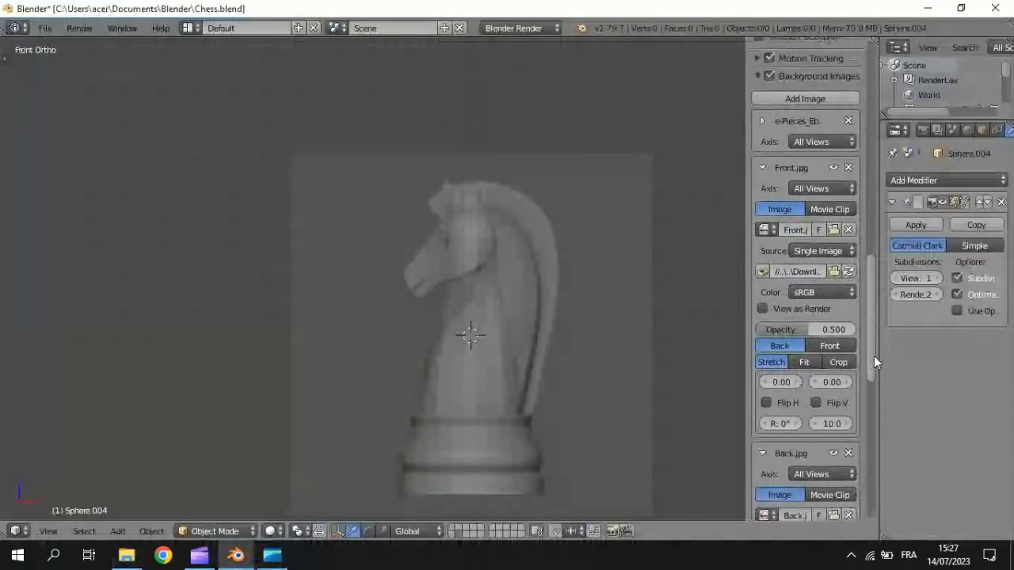
{"action": "left_click", "coordinate": [840, 190]}
{"action": "left_click", "coordinate": [682, 173]}
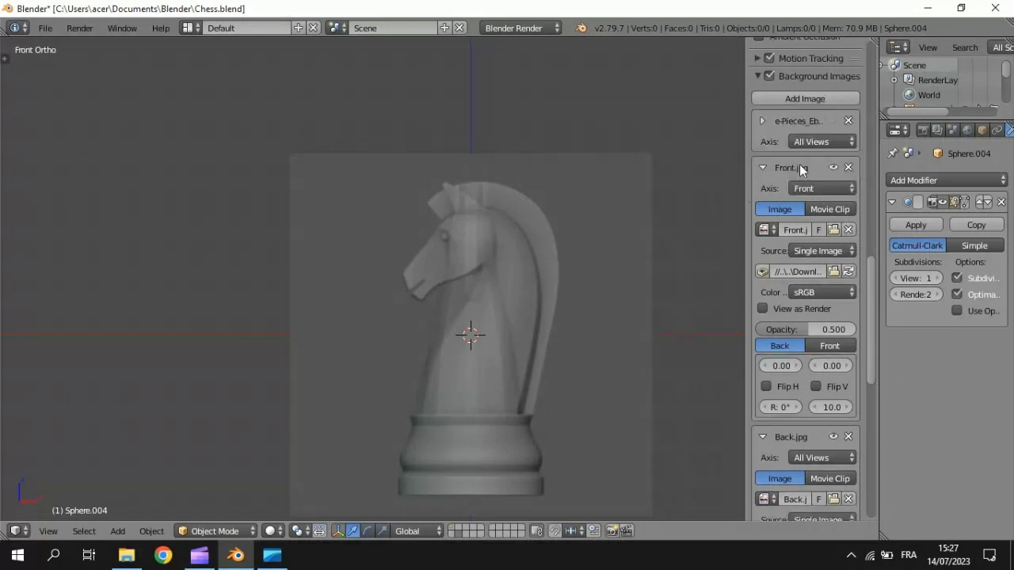
{"action": "left_click", "coordinate": [762, 168]}
{"action": "left_click", "coordinate": [821, 233]}
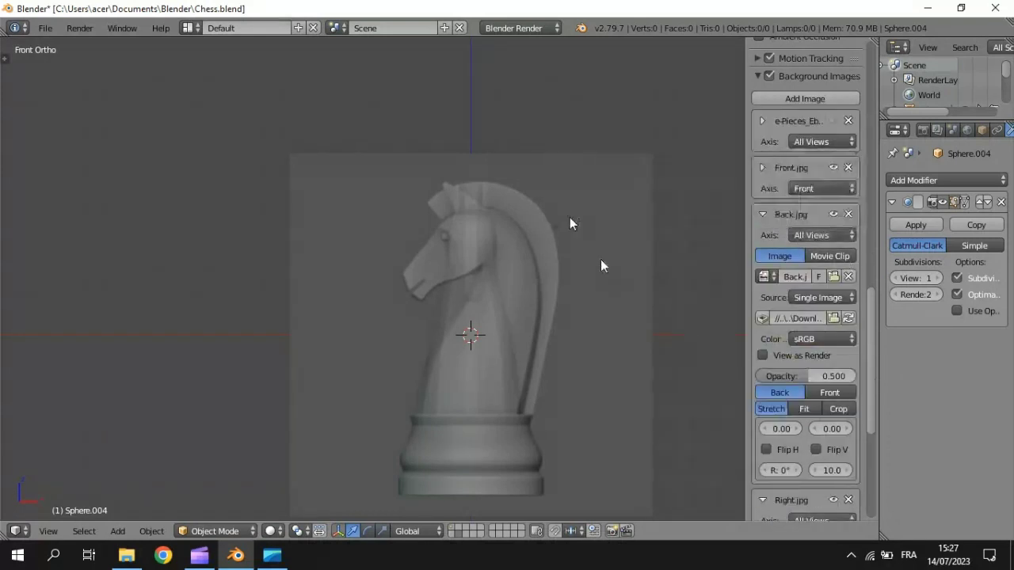
{"action": "left_click", "coordinate": [842, 232]}
{"action": "left_click", "coordinate": [672, 201]}
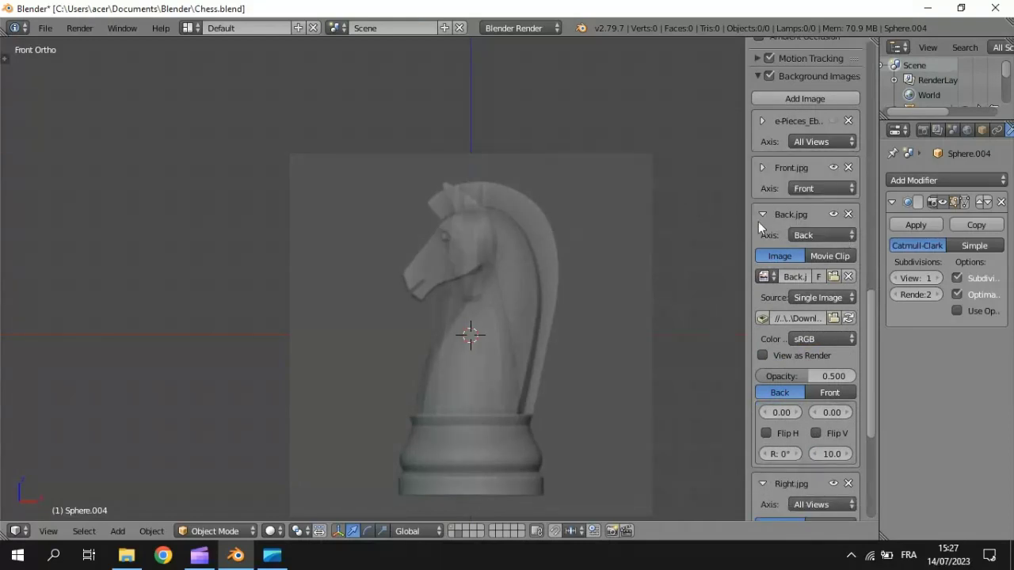
{"action": "left_click", "coordinate": [761, 214]}
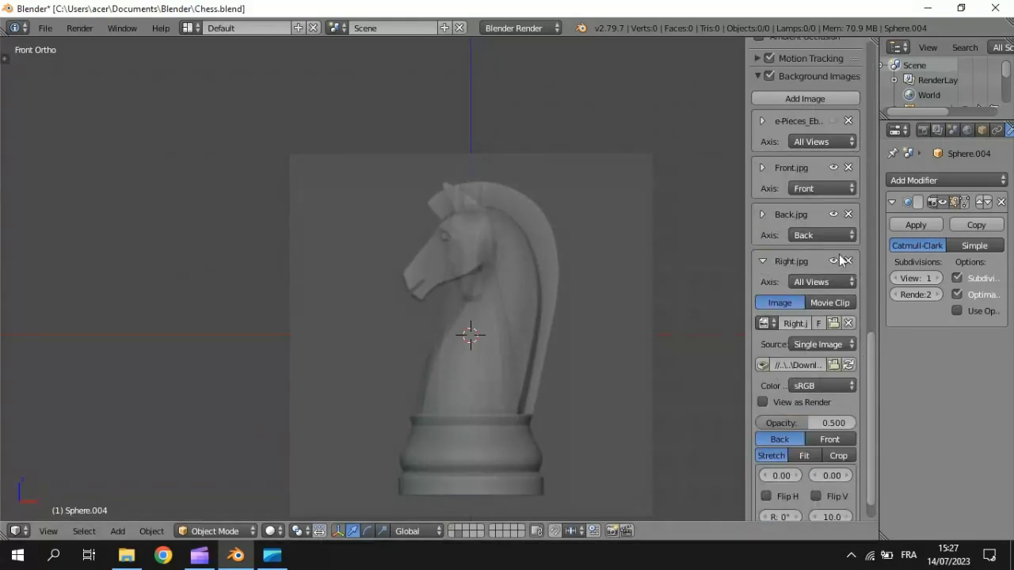
{"action": "left_click", "coordinate": [815, 281]}
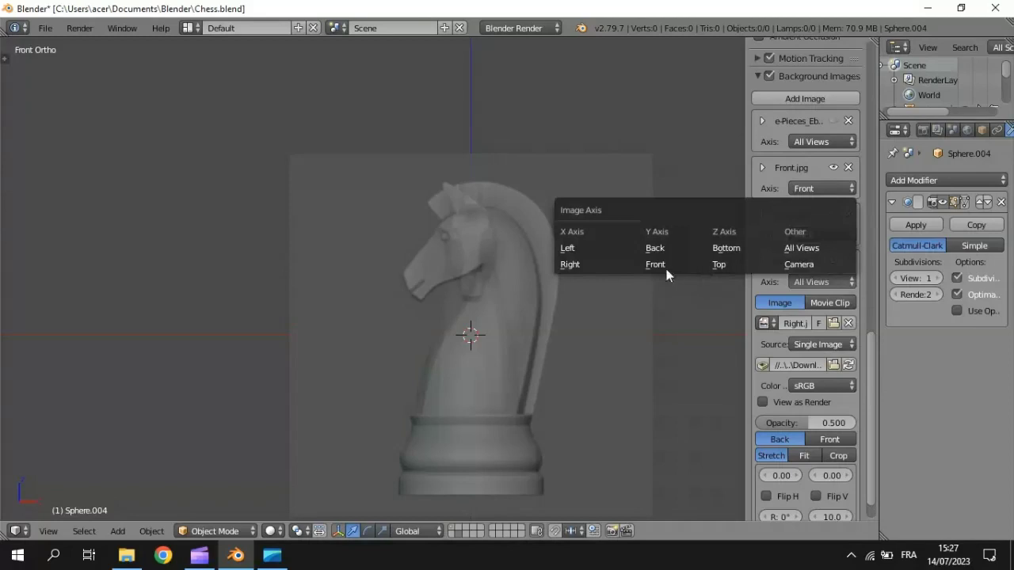
{"action": "left_click", "coordinate": [621, 265]}
{"action": "left_click", "coordinate": [761, 264]}
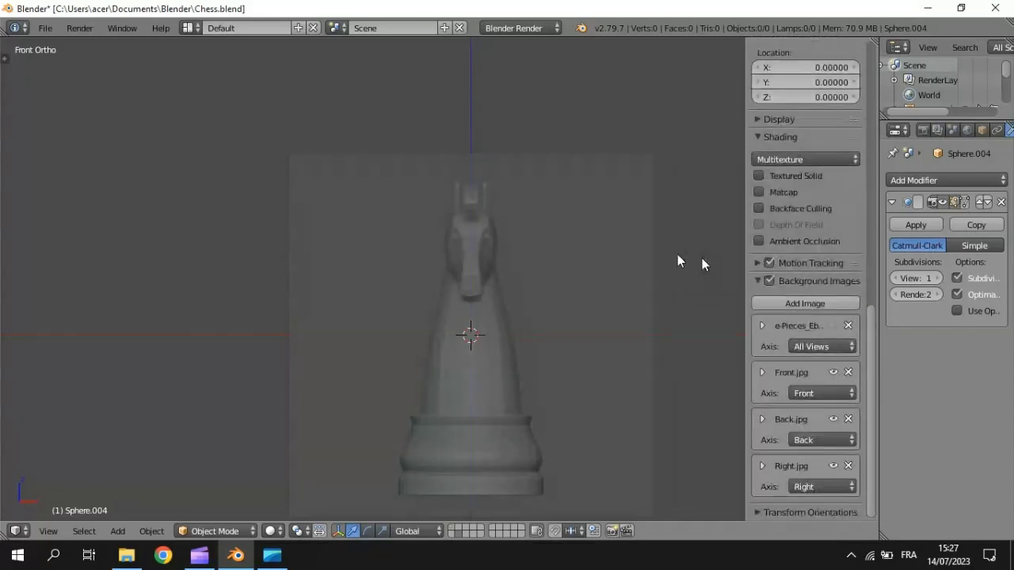
Close the properties sidebar and check the knight references in the right, back and front views.
{"action": "key", "text": "n"}
{"action": "middle_click_drag", "start_coordinate": [684, 265], "coordinate": [564, 189], "text": "shift"}
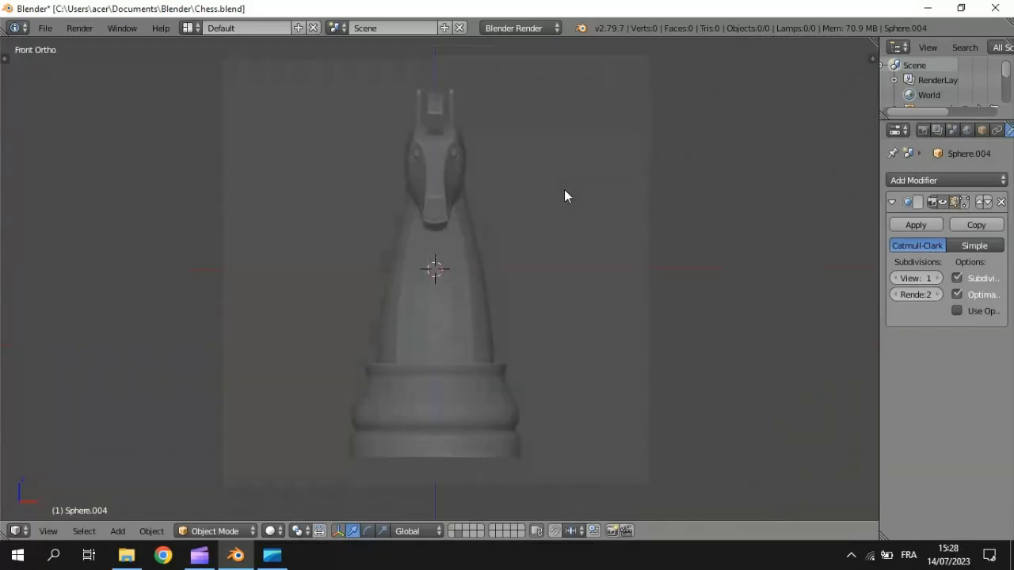
{"action": "scroll", "coordinate": [564, 190], "scroll_direction": "down", "scroll_amount": 1}
{"action": "key", "text": "KP_3"}
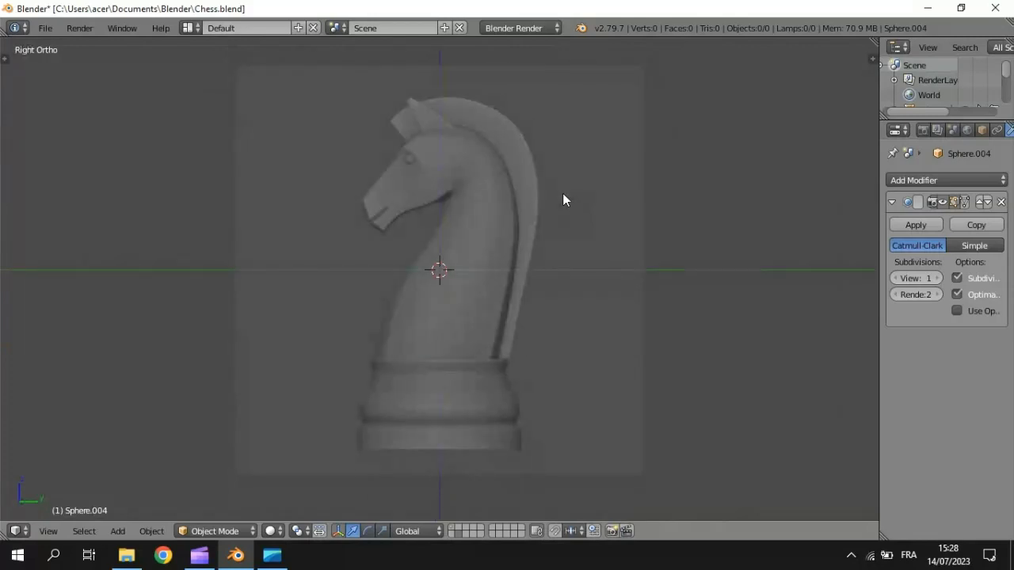
{"action": "key", "text": "KP_1"}
{"action": "key", "text": "ctrl+KP_1"}
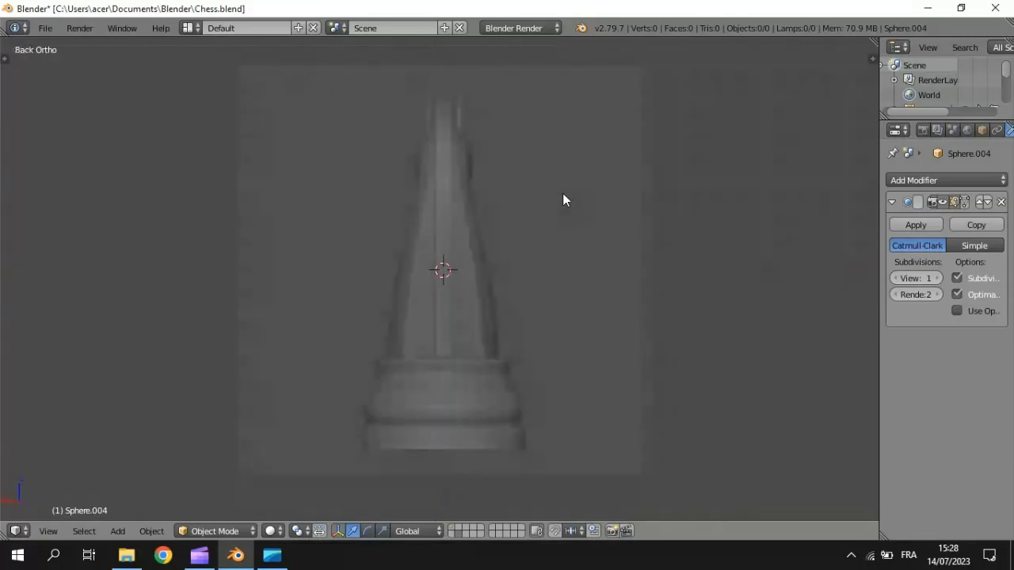
{"action": "key", "text": "KP_1"}
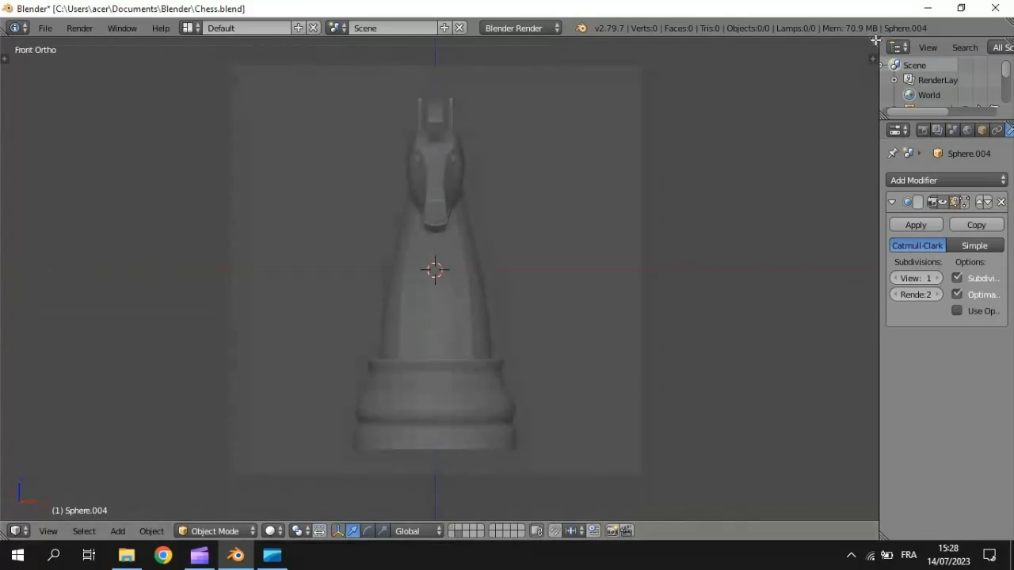
Split the 3D view into front and right orthographic views side by side, both framed on the horse's head.
{"action": "left_click_drag", "start_coordinate": [871, 48], "coordinate": [548, 132]}
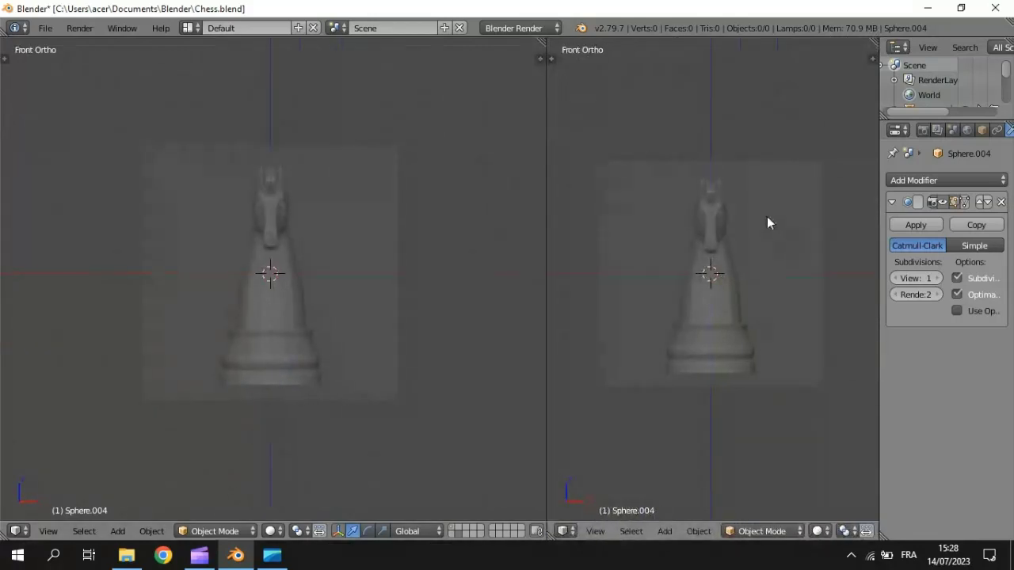
{"action": "key", "text": "KP_3"}
{"action": "scroll", "coordinate": [797, 262], "scroll_direction": "up", "scroll_amount": 5}
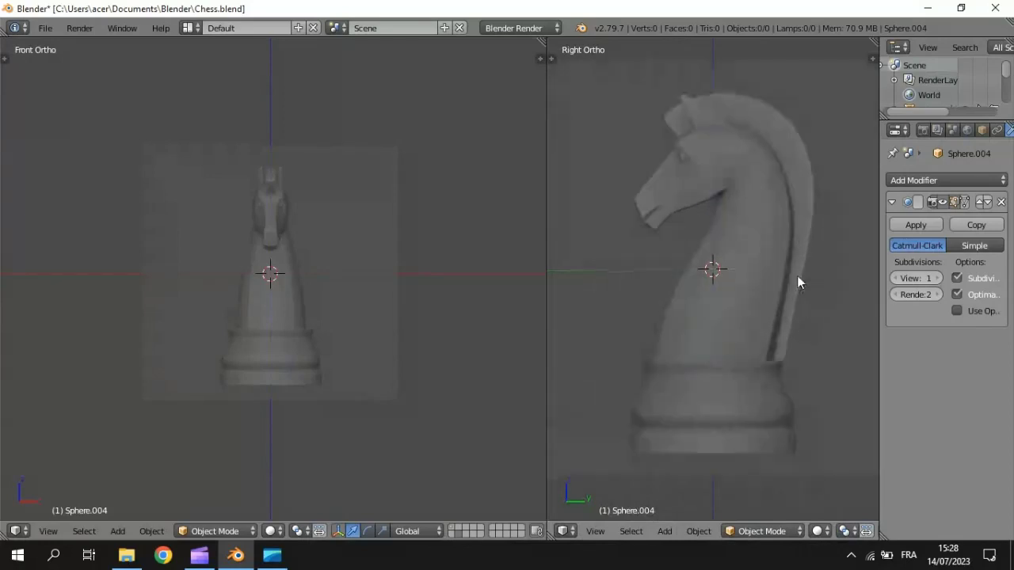
{"action": "scroll", "coordinate": [718, 250], "scroll_direction": "up", "scroll_amount": 2}
{"action": "scroll", "coordinate": [718, 250], "scroll_direction": "up", "scroll_amount": 2}
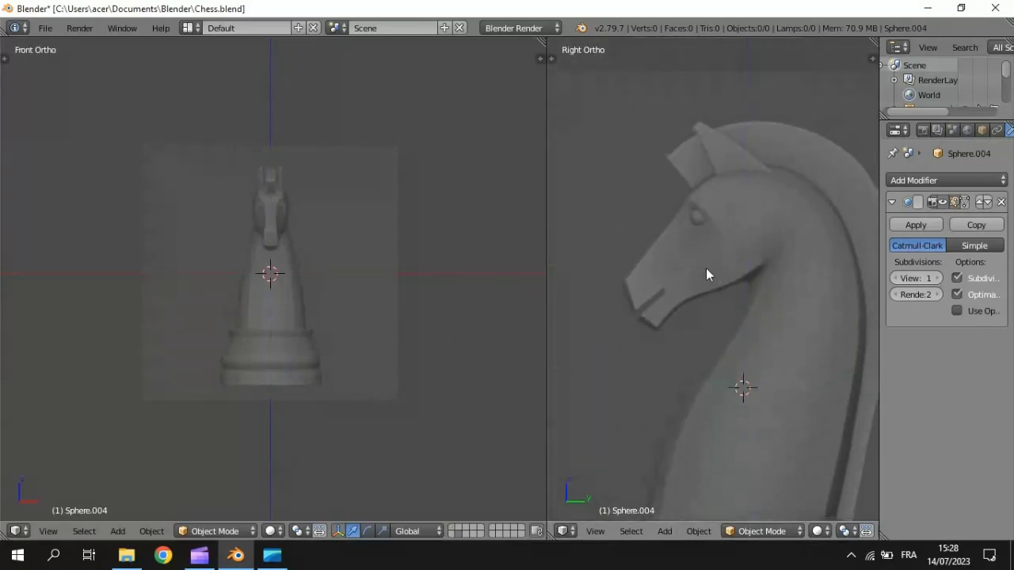
{"action": "scroll", "coordinate": [373, 213], "scroll_direction": "up", "scroll_amount": 5}
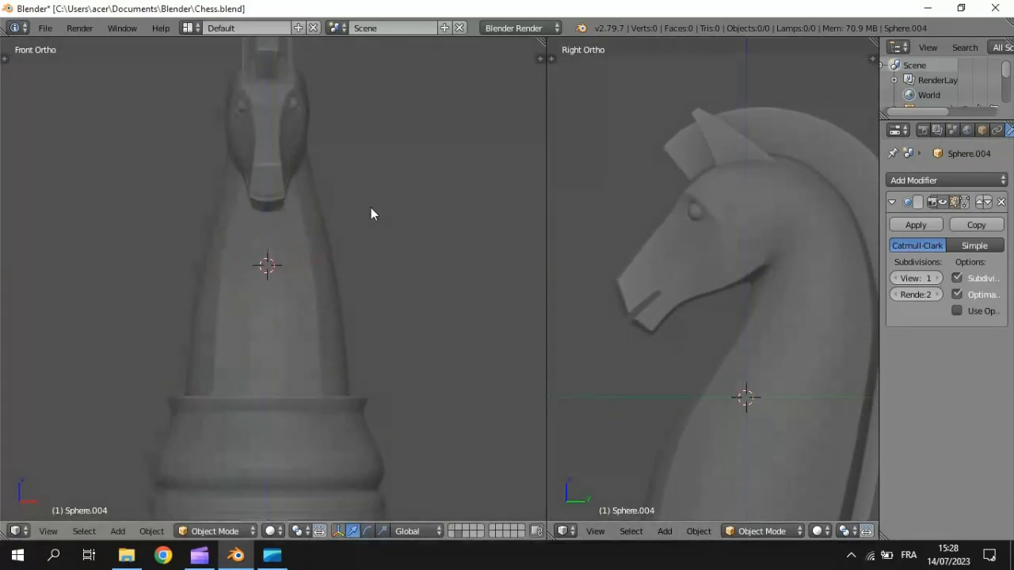
{"action": "middle_click_drag", "start_coordinate": [404, 244], "coordinate": [462, 357], "text": "shift"}
{"action": "scroll", "coordinate": [445, 409], "scroll_direction": "up", "scroll_amount": 2}
{"action": "middle_click_drag", "start_coordinate": [445, 409], "coordinate": [409, 367], "text": "shift"}
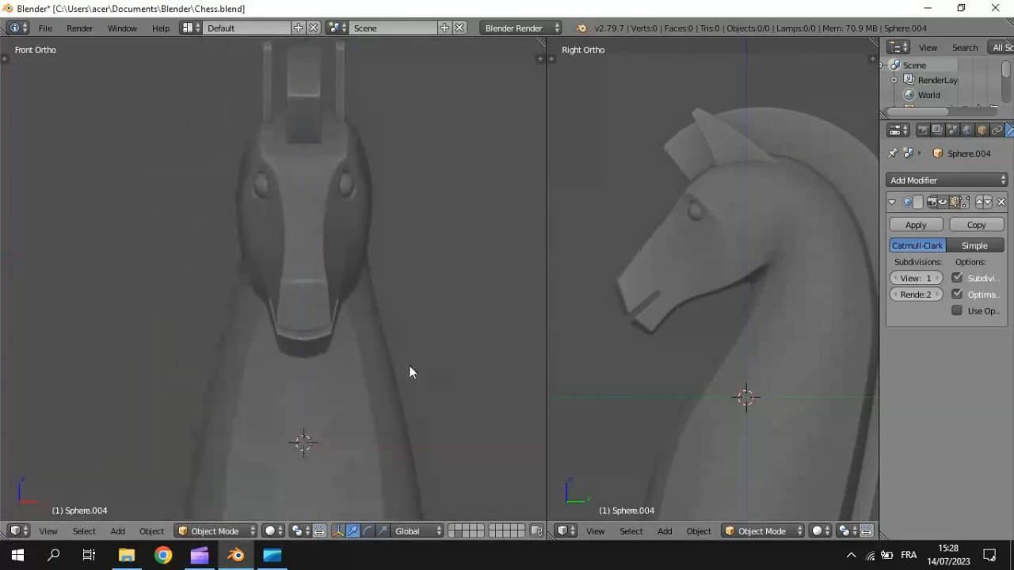
Add a mesh plane and rotate its geometry 90° about the X axis in Edit Mode.
{"action": "key", "text": "shift+a"}
{"action": "mouse_move", "coordinate": [397, 319]}
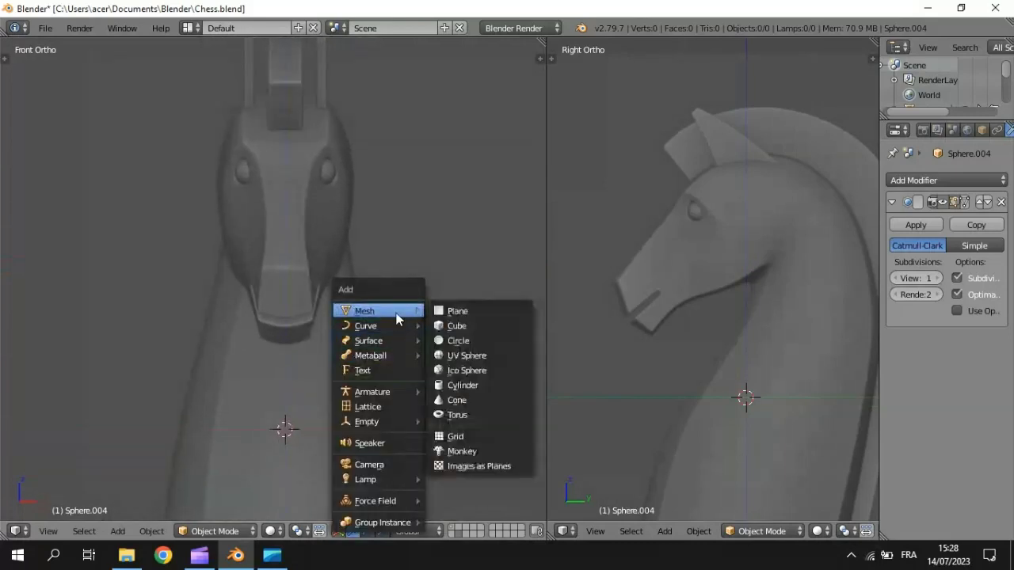
{"action": "left_click", "coordinate": [446, 311]}
{"action": "key", "text": "Tab"}
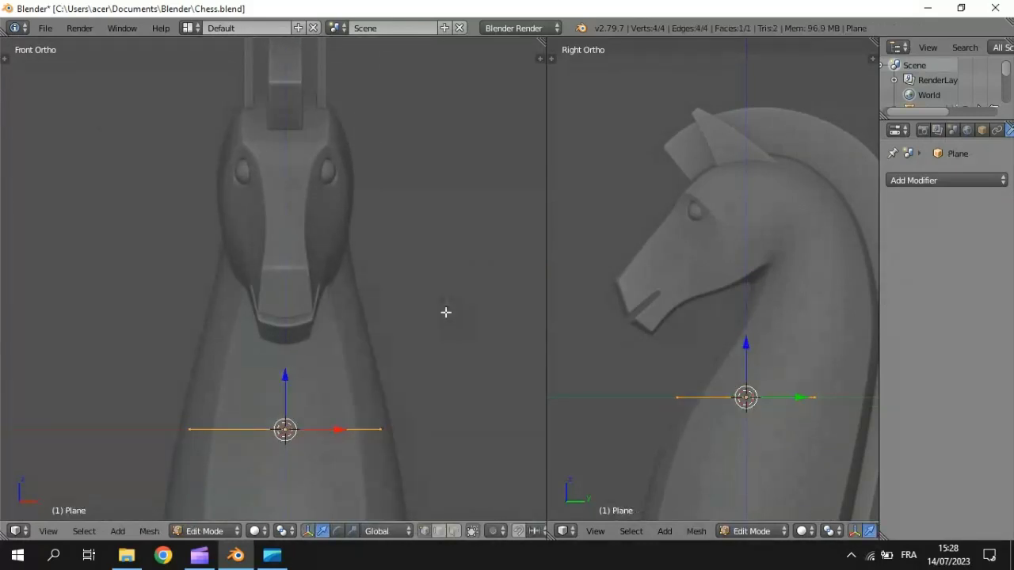
{"action": "type", "text": "rx"}
{"action": "type", "text": "90"}
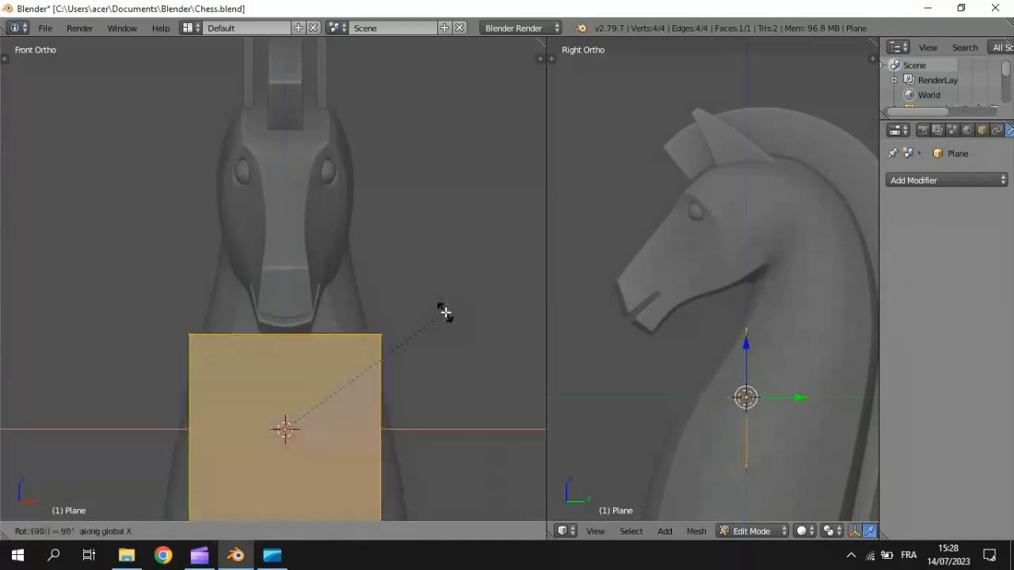
{"action": "key", "text": "Return"}
Shift the plane's geometry to one side of the centre line and add an X-axis Mirror modifier with clipping enabled.
{"action": "key", "text": "g"}
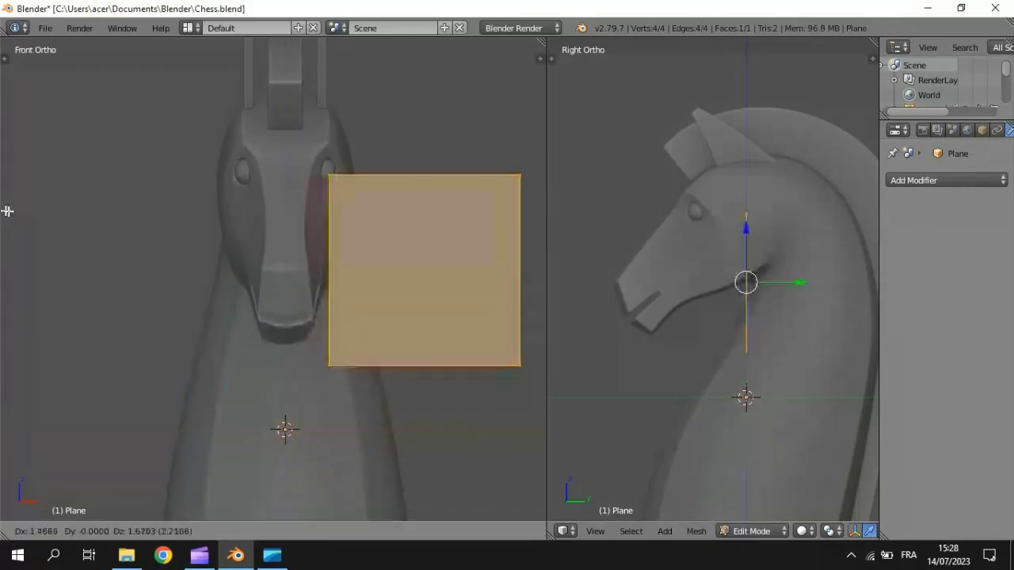
{"action": "left_click", "coordinate": [12, 213]}
{"action": "left_click", "coordinate": [908, 182]}
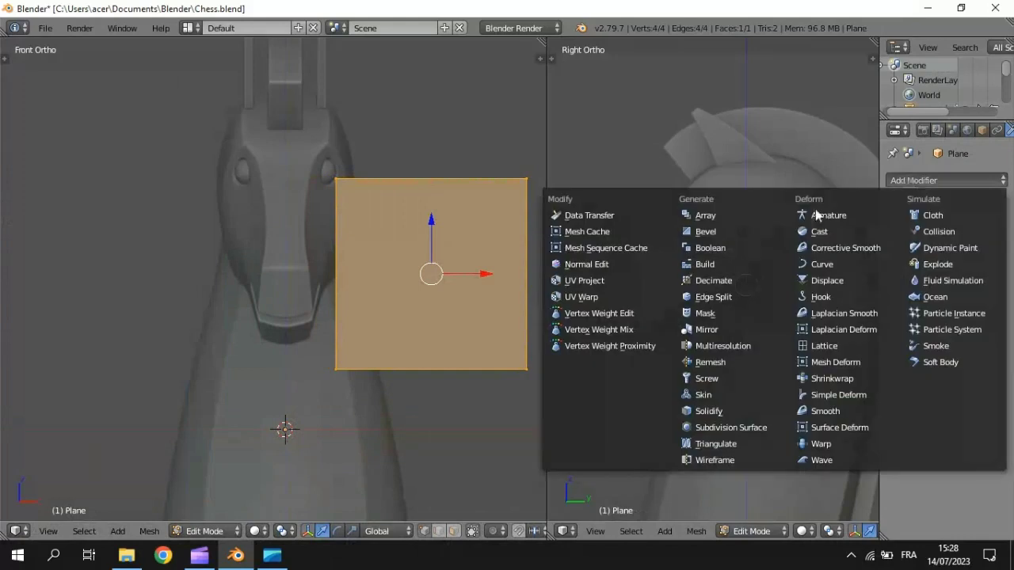
{"action": "left_click", "coordinate": [709, 337]}
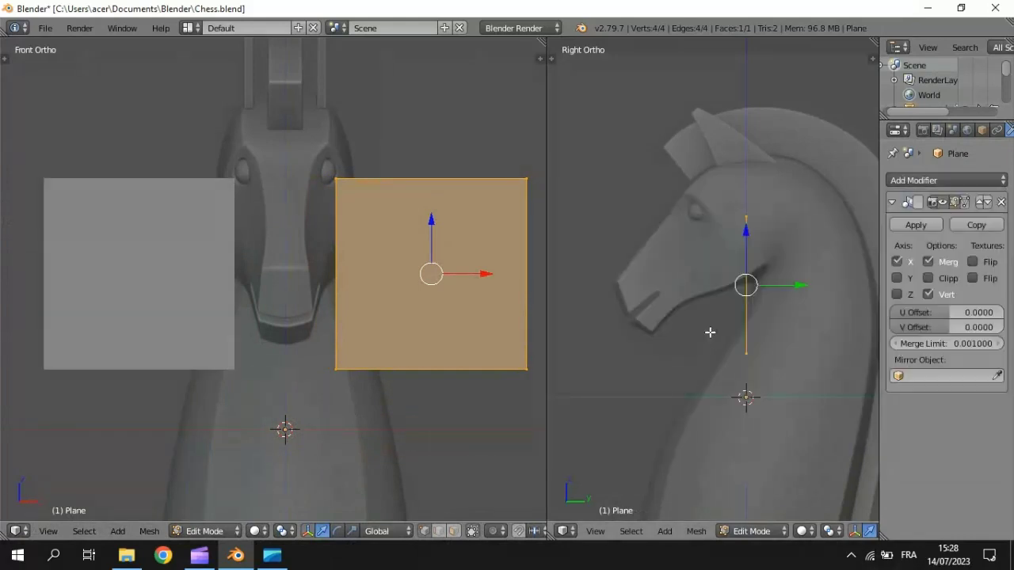
{"action": "left_click", "coordinate": [923, 280]}
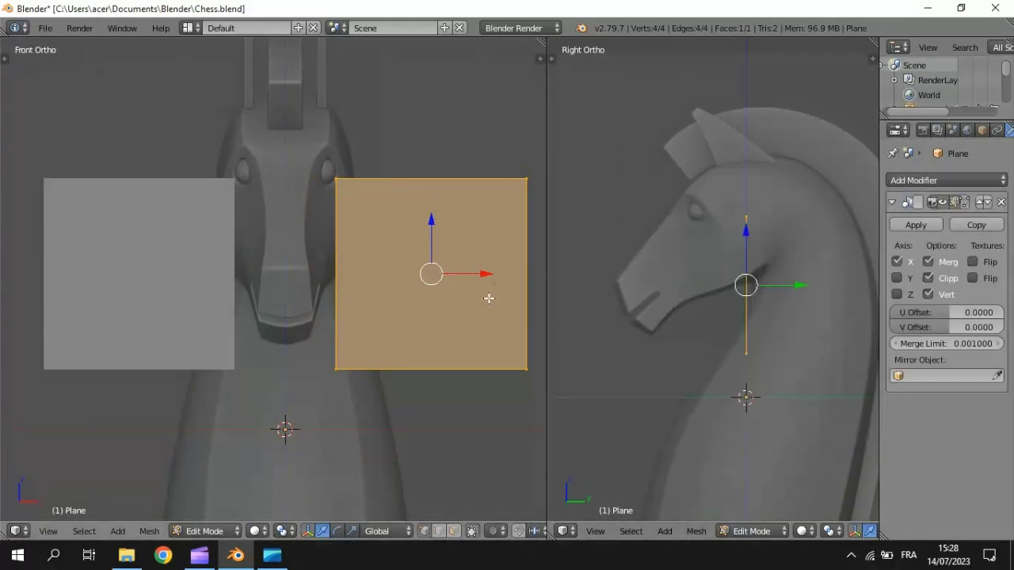
Switch the front view to wireframe, clip the plane against the centre line over the muzzle, and move it along Y to the nose tip.
{"action": "key", "text": "z"}
{"action": "key", "text": "g"}
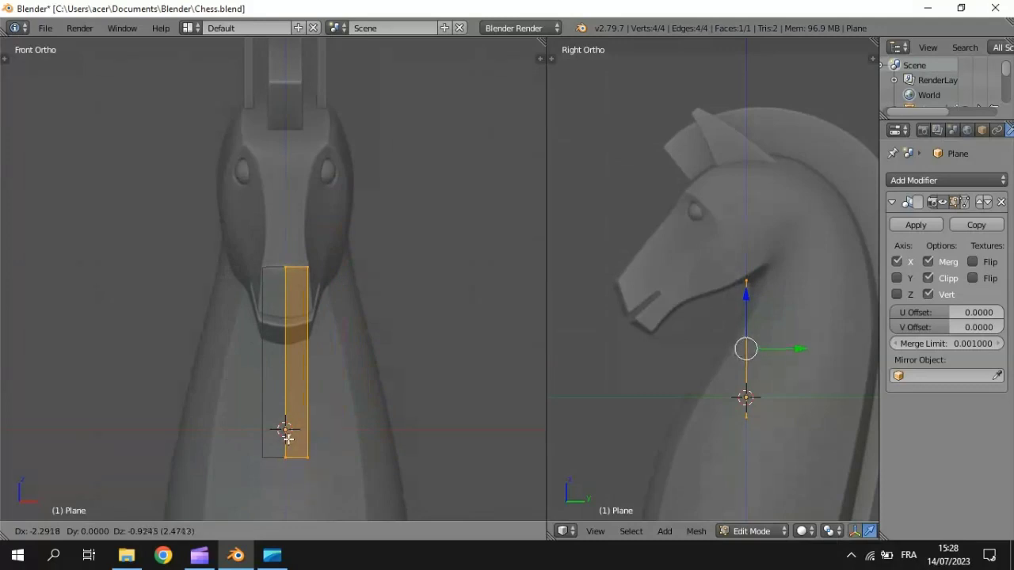
{"action": "left_click", "coordinate": [288, 438]}
{"action": "left_click_drag", "start_coordinate": [803, 354], "coordinate": [667, 362]}
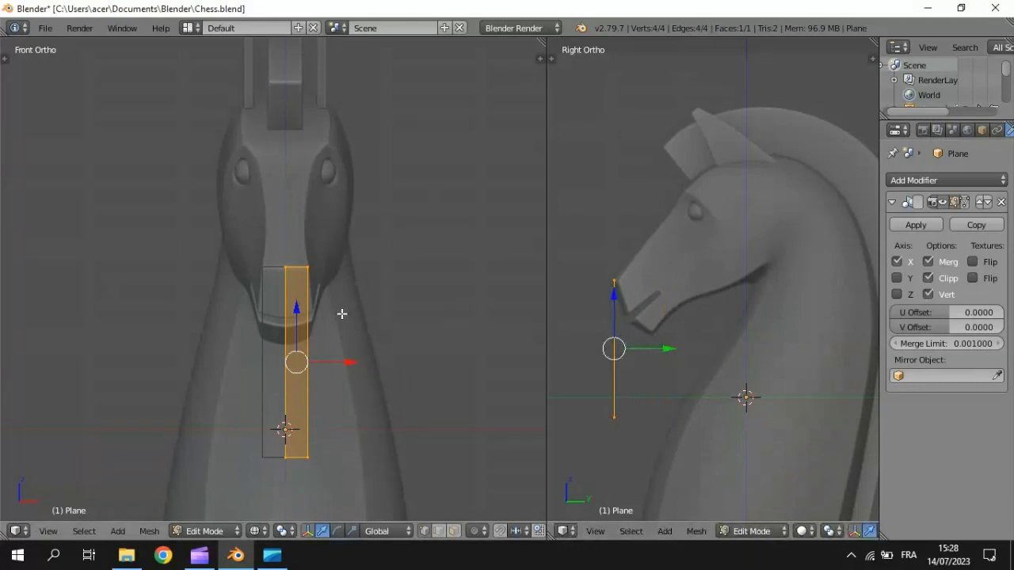
Raise the plane's lower edge along Z to the horse's mouth line in the front view.
{"action": "right_click", "coordinate": [294, 455]}
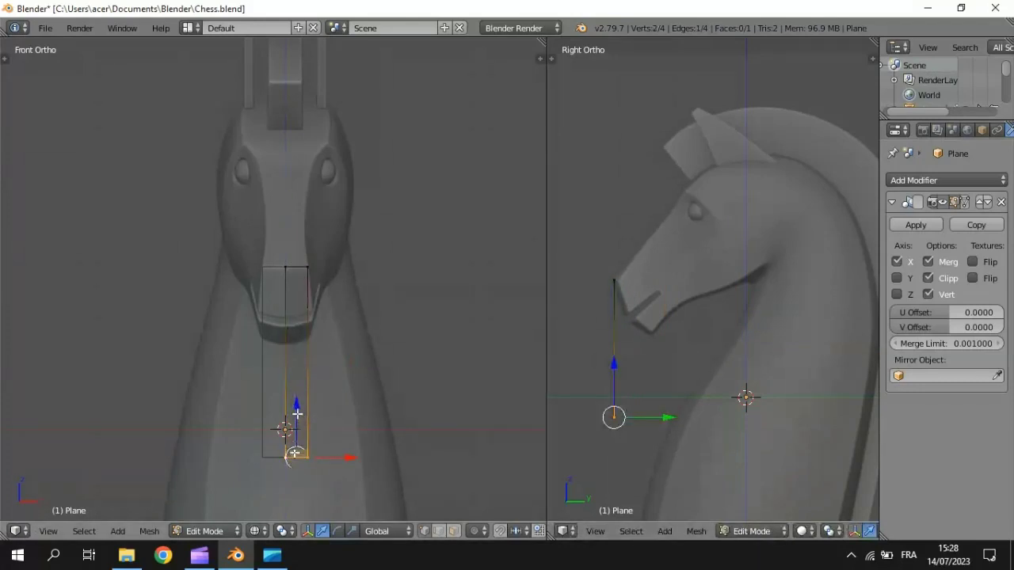
{"action": "left_click_drag", "start_coordinate": [295, 396], "coordinate": [295, 272]}
{"action": "scroll", "coordinate": [340, 296], "scroll_direction": "up", "scroll_amount": 6}
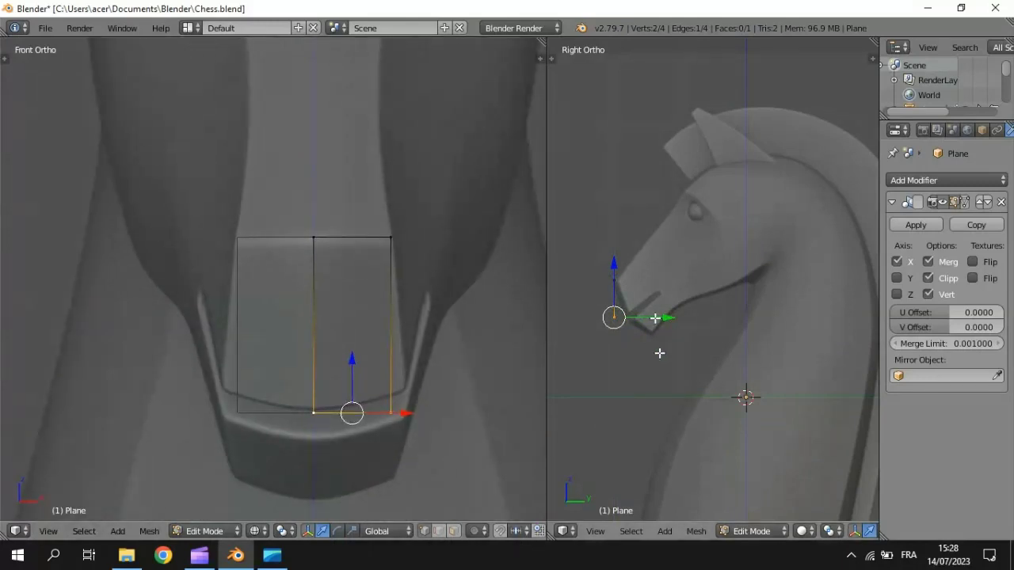
{"action": "scroll", "coordinate": [697, 315], "scroll_direction": "up", "scroll_amount": 4}
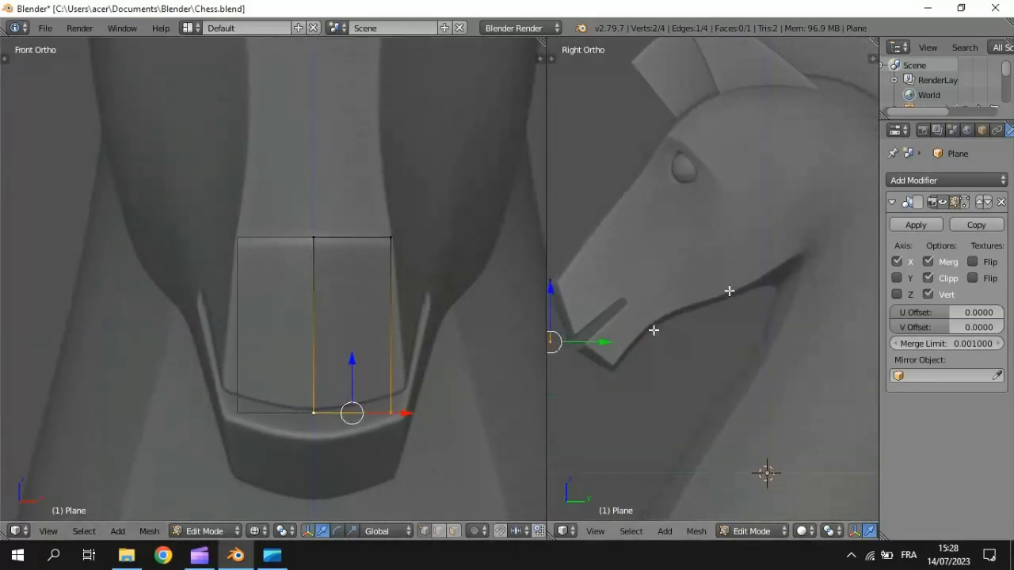
{"action": "middle_click_drag", "start_coordinate": [653, 330], "coordinate": [720, 343], "text": "shift"}
{"action": "scroll", "coordinate": [719, 343], "scroll_direction": "up", "scroll_amount": 1}
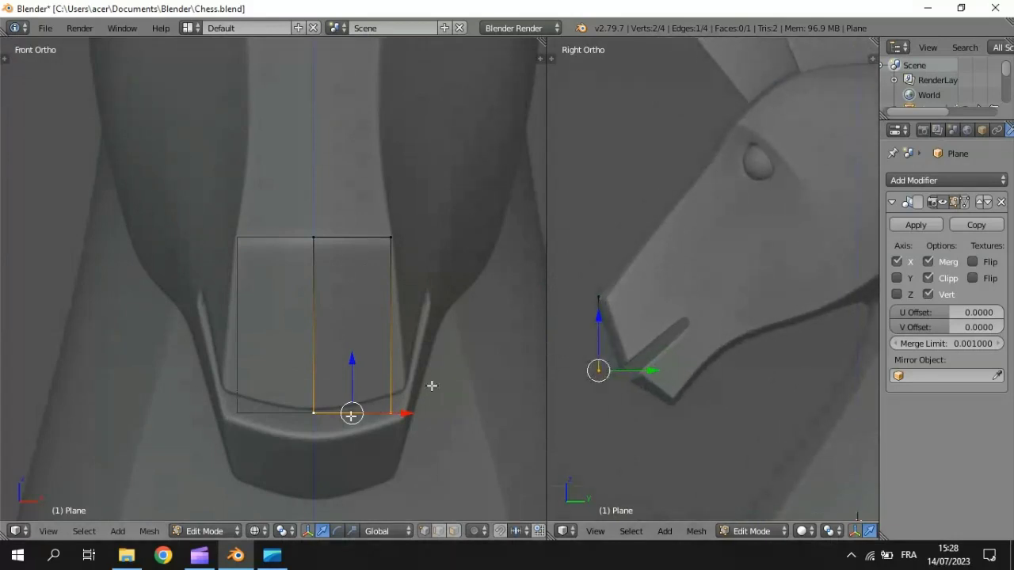
Fit the plane's lower outer and centre vertices to the mouth line in the front view and to the upper lip in the right view.
{"action": "left_click_drag", "start_coordinate": [353, 358], "coordinate": [350, 353]}
{"action": "right_click", "coordinate": [392, 409]}
{"action": "key", "text": "g"}
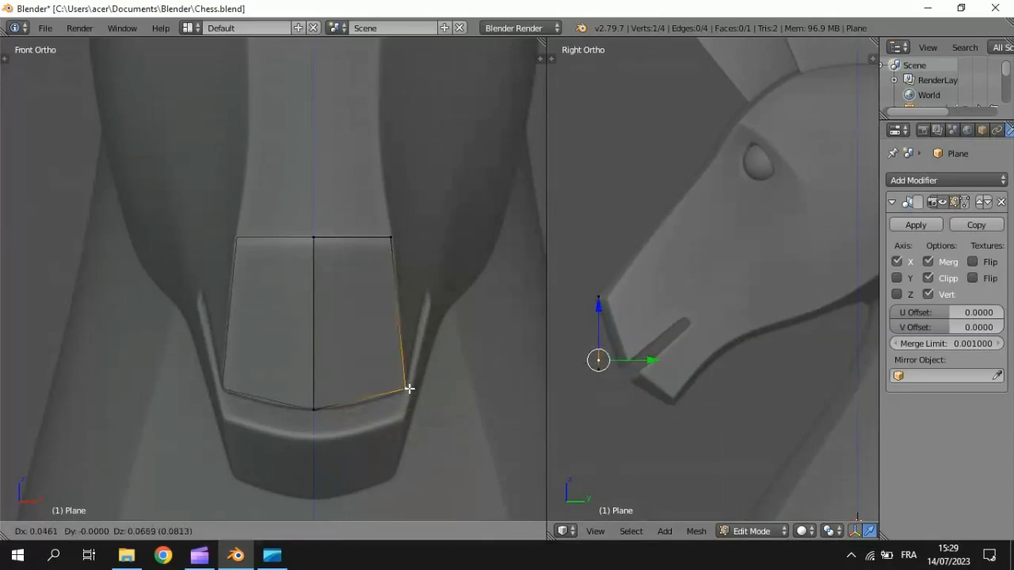
{"action": "left_click", "coordinate": [404, 388]}
{"action": "key", "text": "g"}
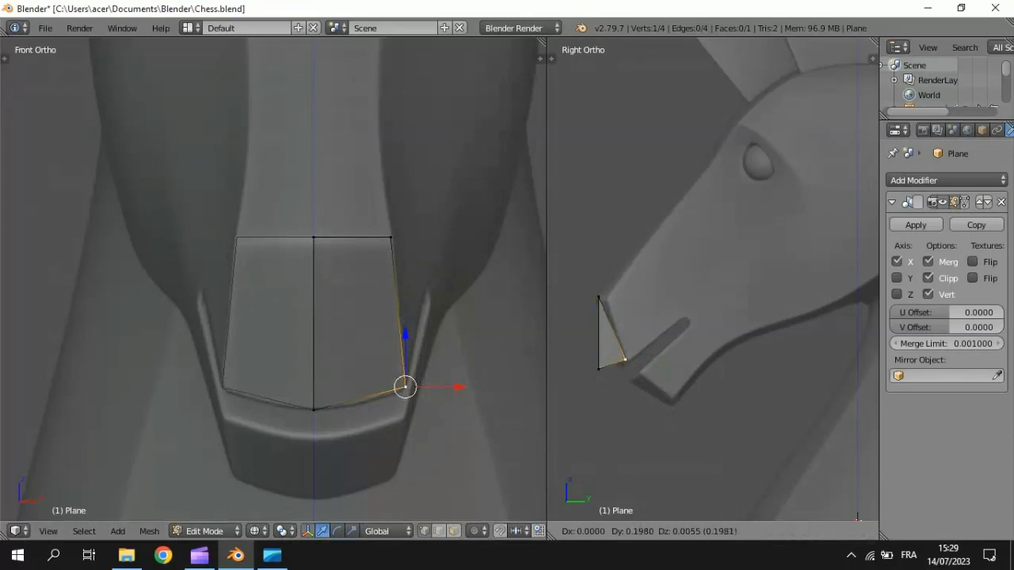
{"action": "left_click", "coordinate": [661, 398]}
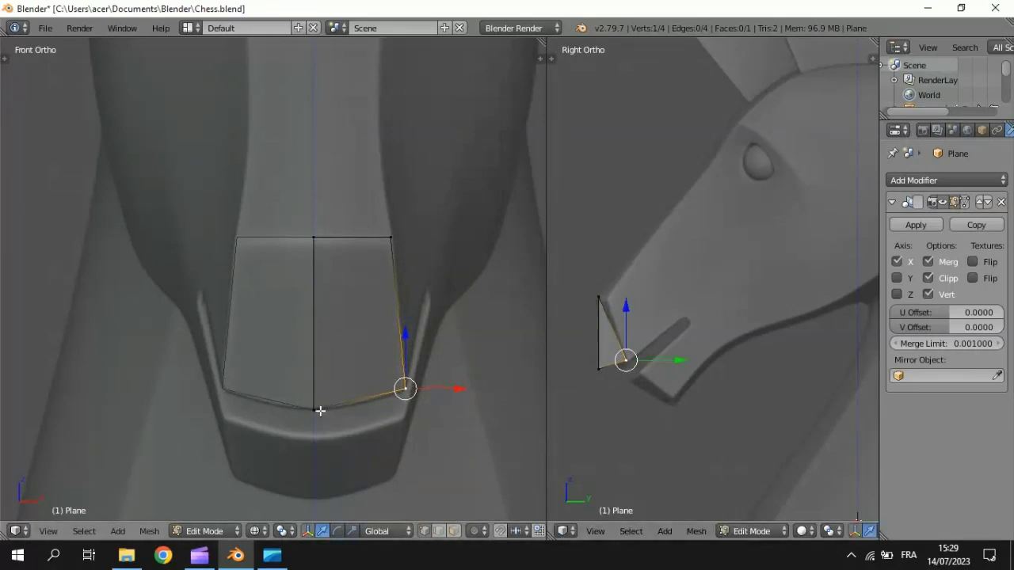
{"action": "right_click", "coordinate": [320, 410]}
{"action": "key", "text": "g"}
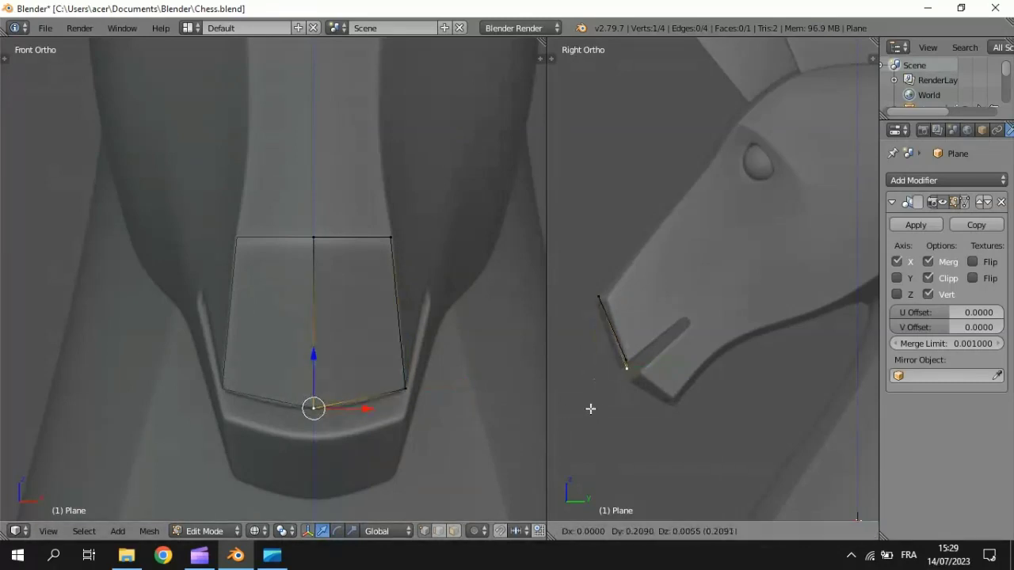
{"action": "left_click", "coordinate": [588, 409]}
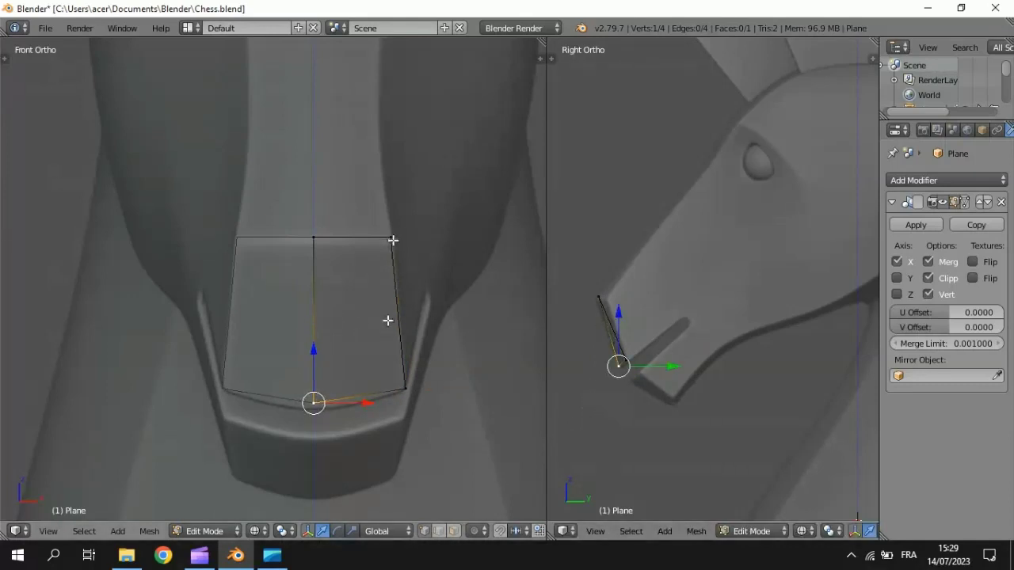
Move the plane's upper outer vertex back along Y to the nose profile and its upper centre vertex slightly forward along Y.
{"action": "right_click", "coordinate": [393, 238]}
{"action": "key", "text": "g"}
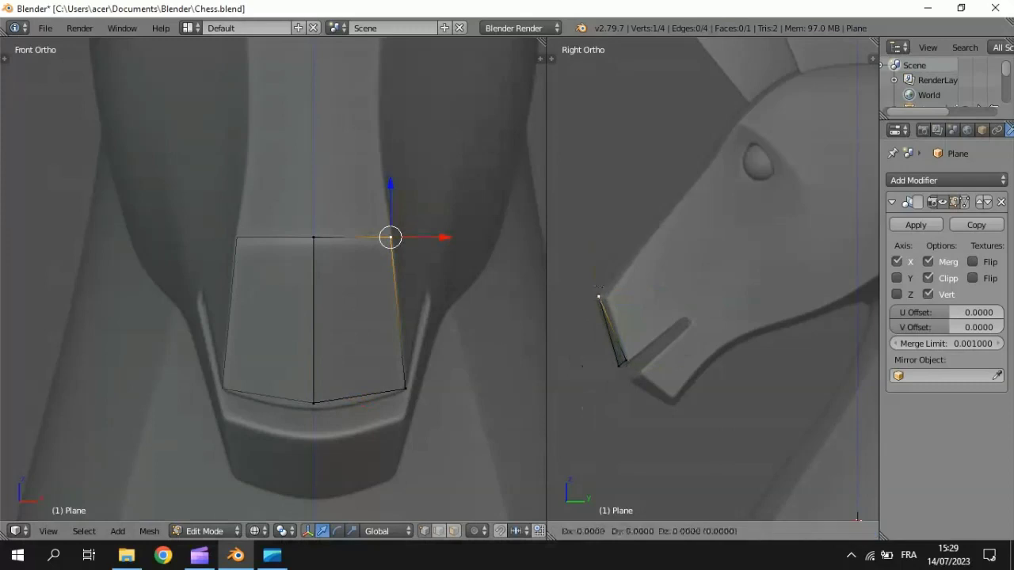
{"action": "key", "text": "y"}
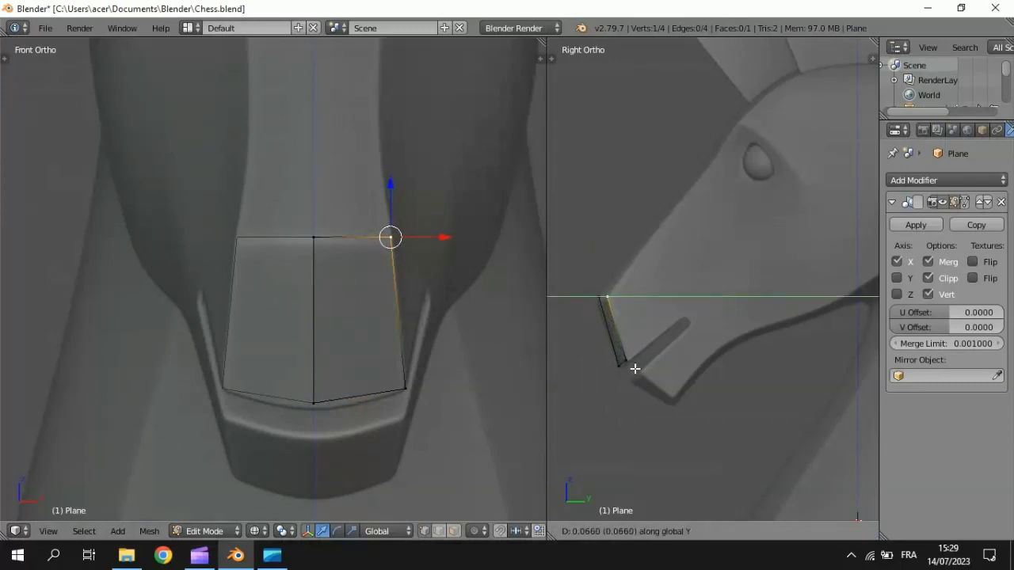
{"action": "left_click", "coordinate": [634, 368]}
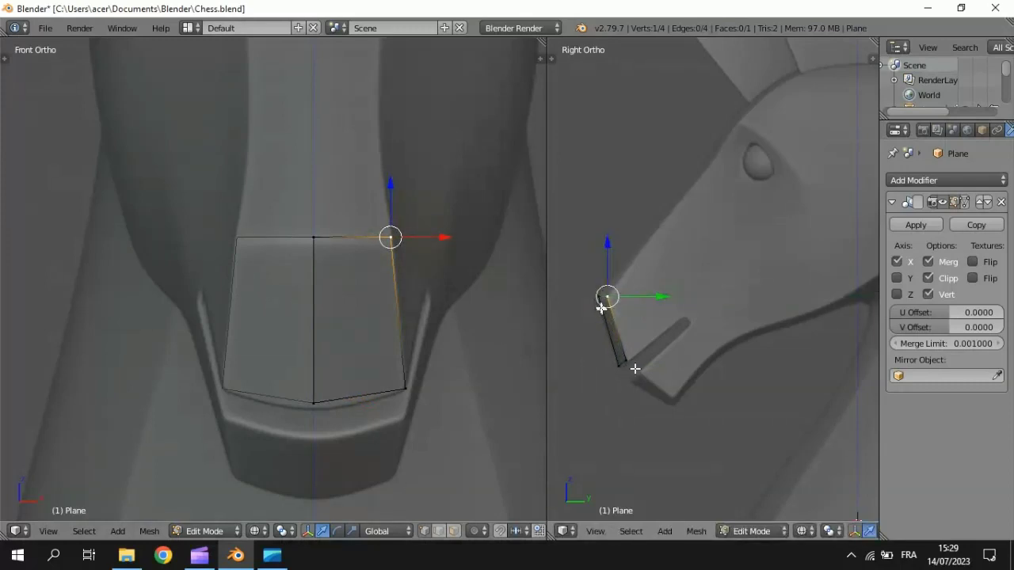
{"action": "right_click", "coordinate": [602, 300]}
{"action": "key", "text": "g"}
{"action": "key", "text": "y"}
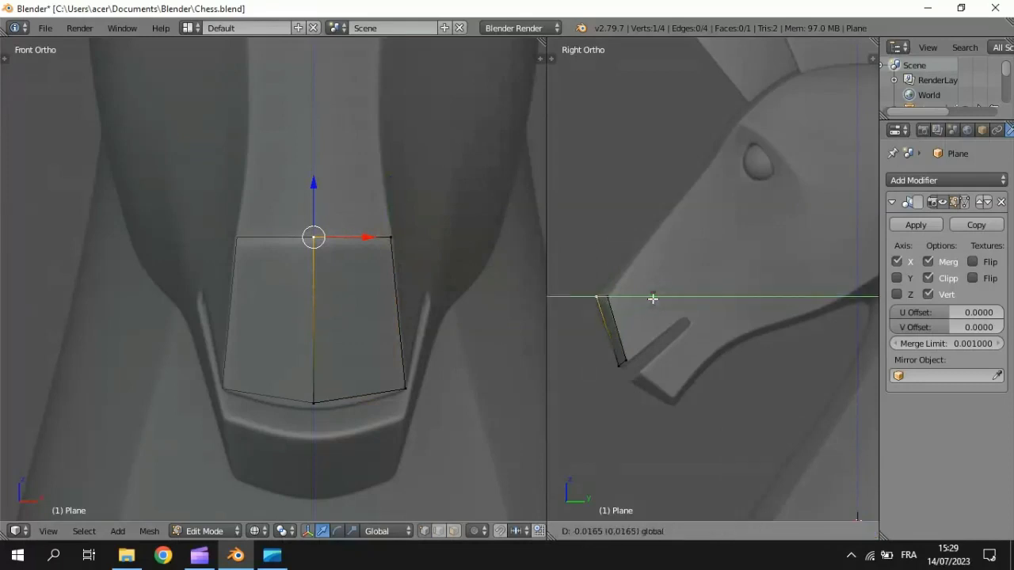
{"action": "left_click", "coordinate": [653, 299]}
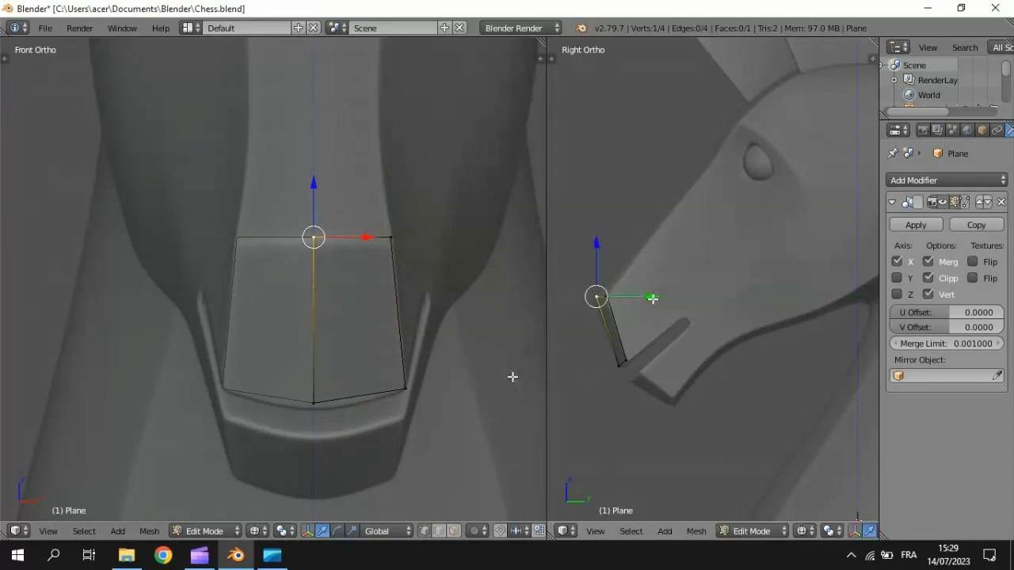
Lower the centre vertex of the plane's bottom edge along Z to the mouth line.
{"action": "right_click", "coordinate": [315, 400]}
{"action": "key", "text": "g"}
{"action": "key", "text": "z"}
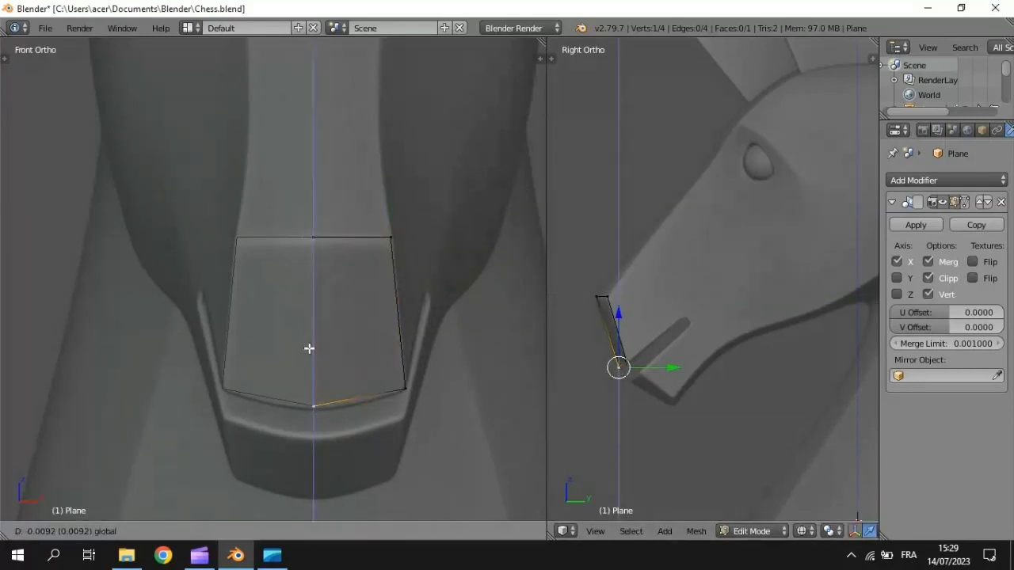
{"action": "left_click", "coordinate": [310, 349]}
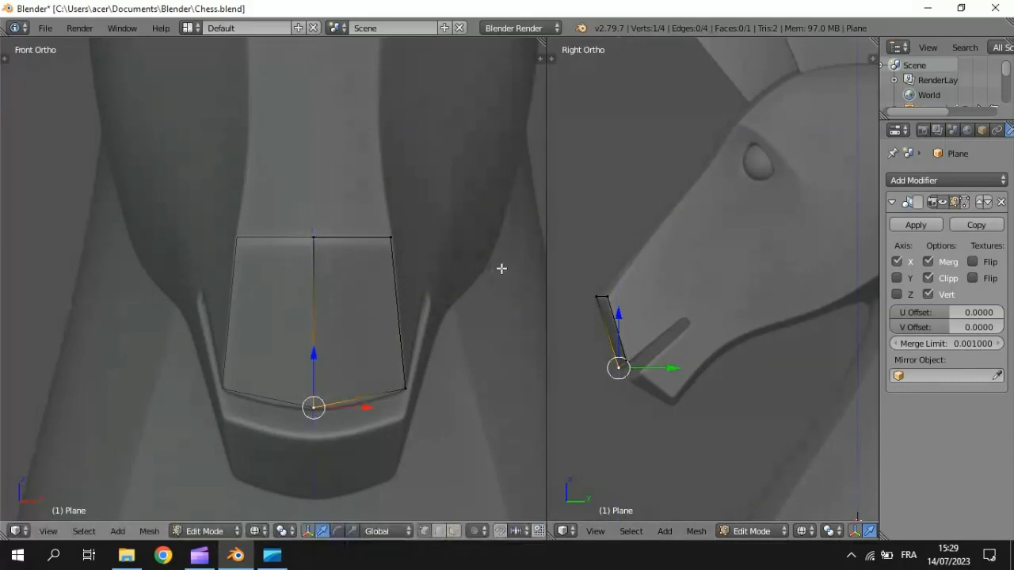
Duplicate the plane's bottom edge down along Z to the top of the lower lip and shift the copy back along Y.
{"action": "middle_click_drag", "start_coordinate": [501, 269], "coordinate": [497, 272], "text": "ctrl"}
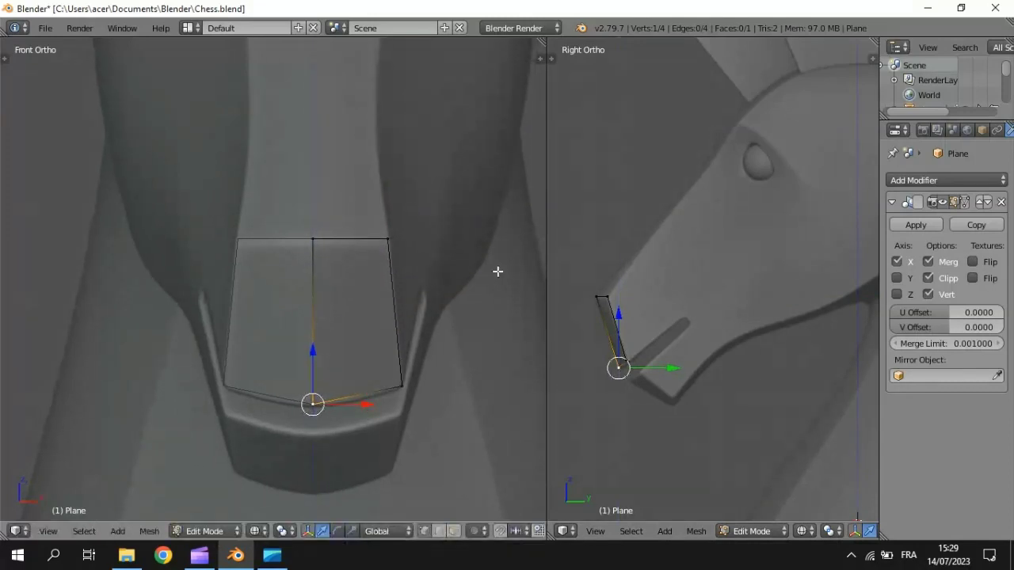
{"action": "right_click", "coordinate": [366, 391], "text": "shift"}
{"action": "key", "text": "e"}
{"action": "key", "text": "z"}
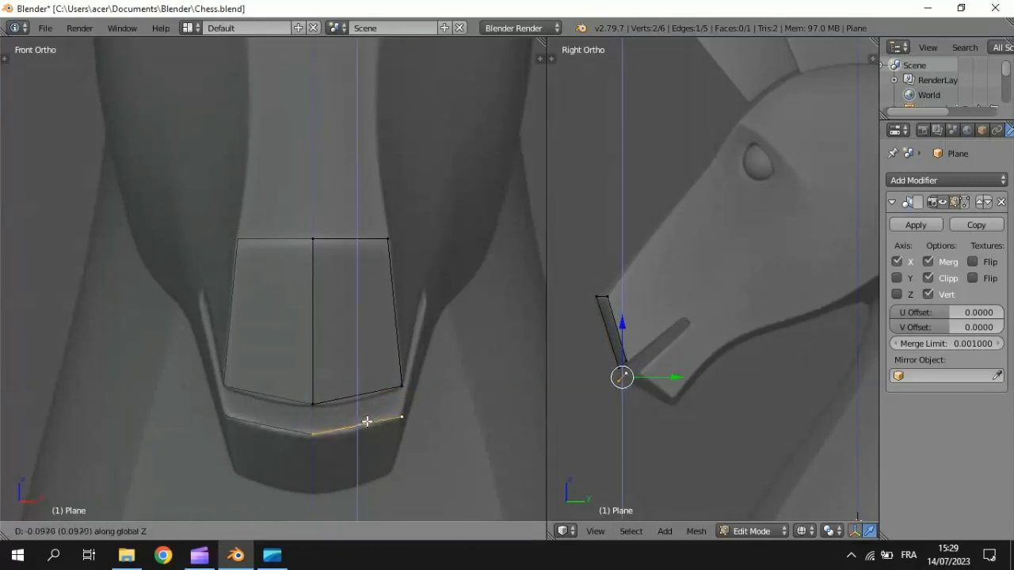
{"action": "left_click", "coordinate": [367, 421]}
{"action": "left_click_drag", "start_coordinate": [677, 380], "coordinate": [688, 383]}
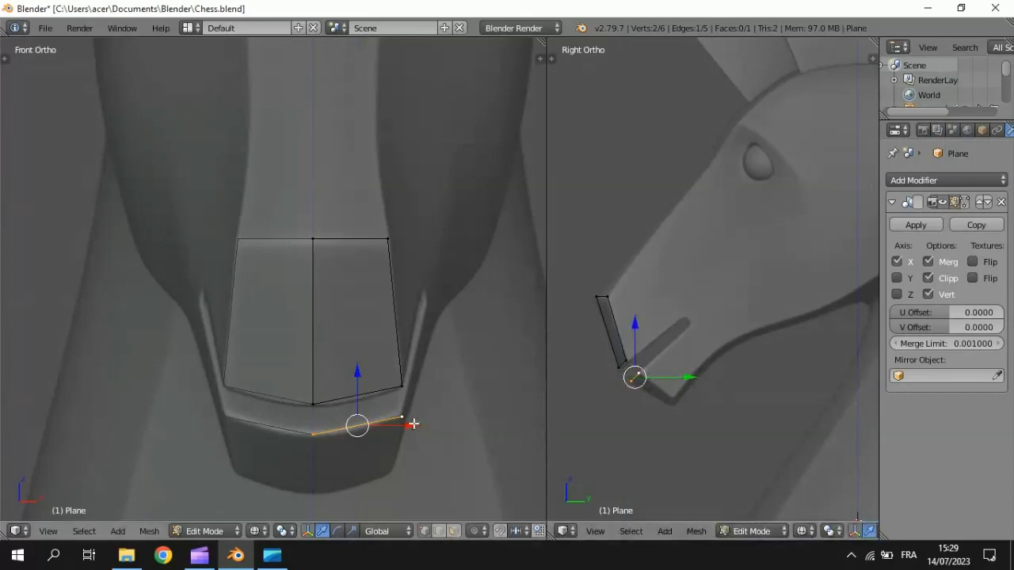
Extrude the lower lip edge down to the chin, fitting the new edge to the jaw outline in the right and front views.
{"action": "key", "text": "e"}
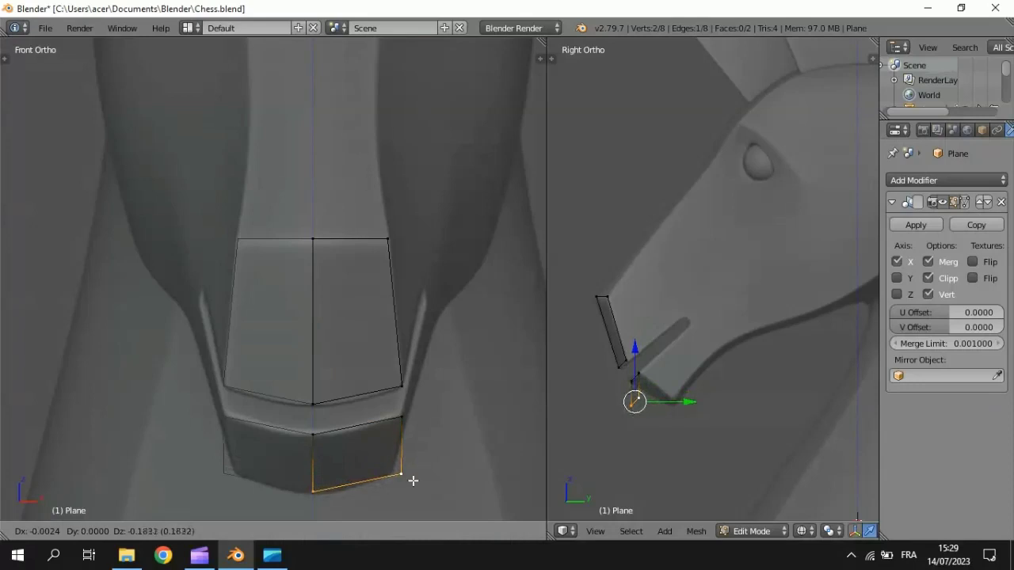
{"action": "left_click", "coordinate": [412, 480]}
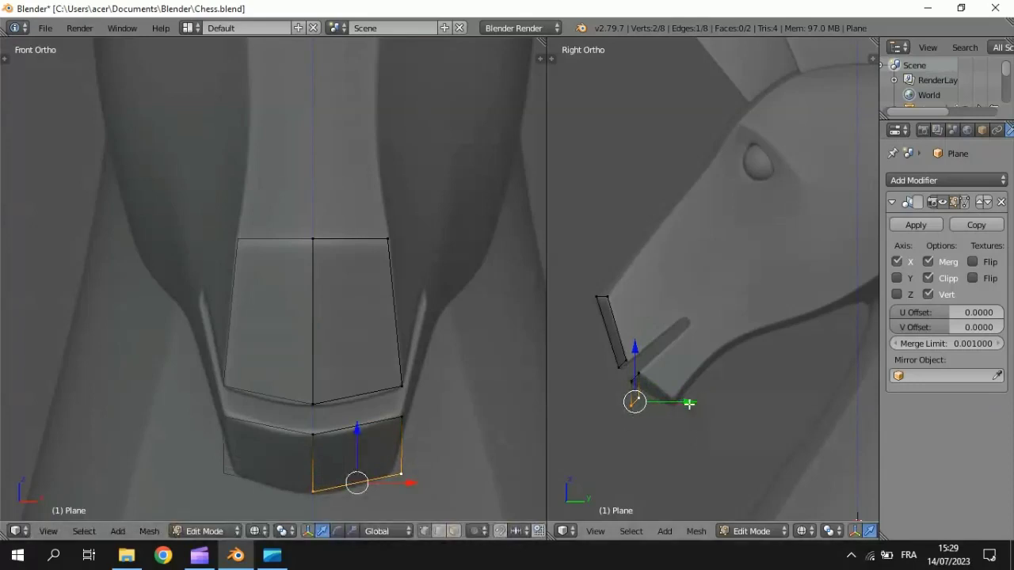
{"action": "left_click_drag", "start_coordinate": [688, 403], "coordinate": [727, 407]}
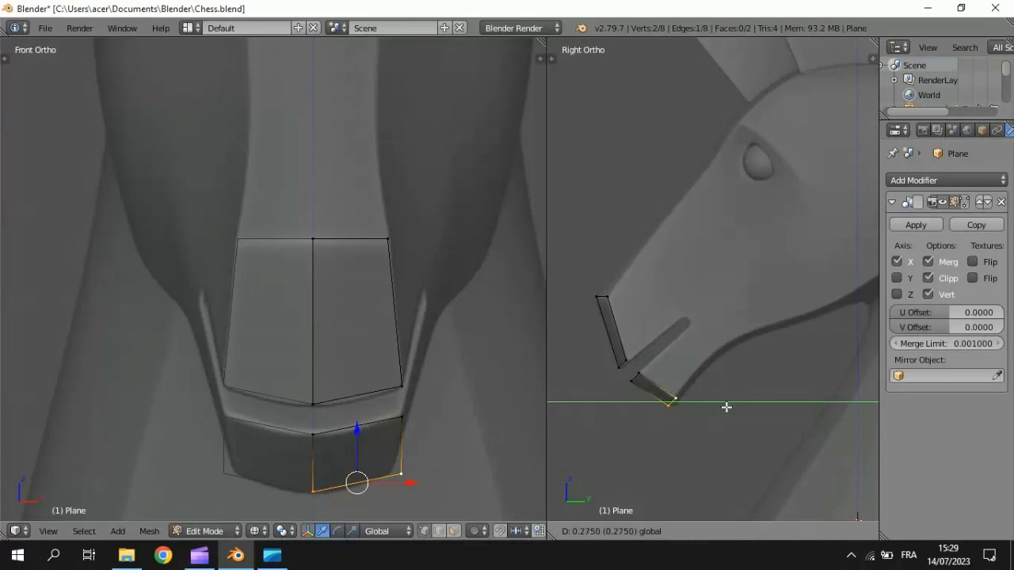
{"action": "left_click_drag", "start_coordinate": [726, 407], "coordinate": [726, 407]}
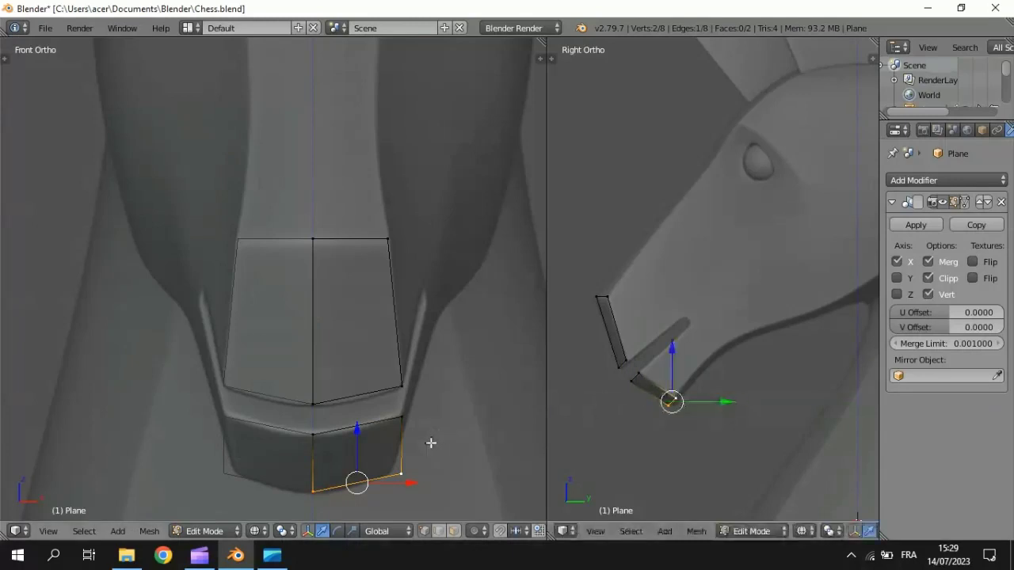
{"action": "right_click", "coordinate": [402, 472]}
{"action": "left_click_drag", "start_coordinate": [451, 476], "coordinate": [448, 476]}
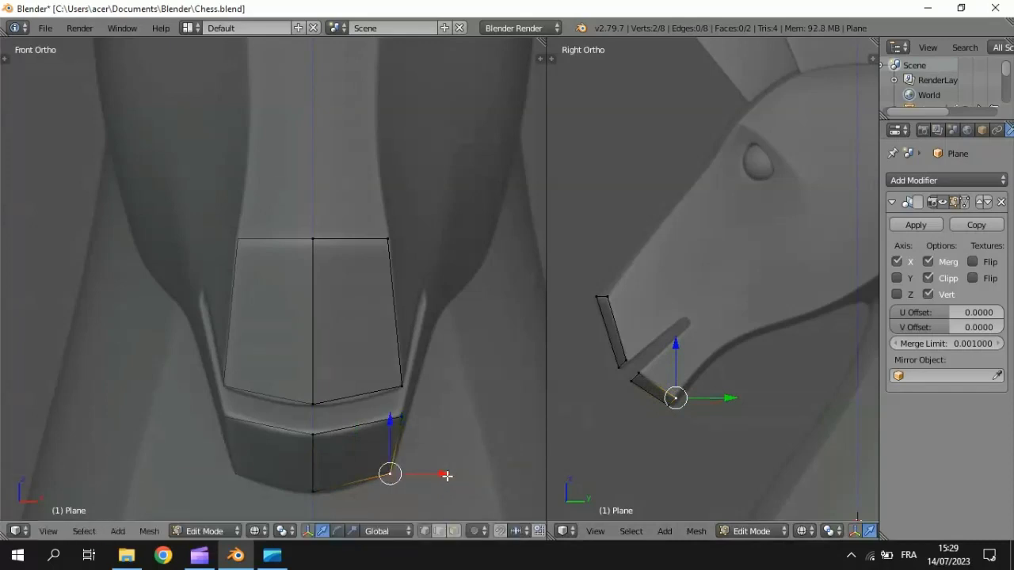
Extrude the nose's top and side edges and the lower jaw's side and bottom edges back by about 0.41 along Y and 0.37 along Z.
{"action": "right_click", "coordinate": [616, 327]}
{"action": "right_click", "coordinate": [597, 298]}
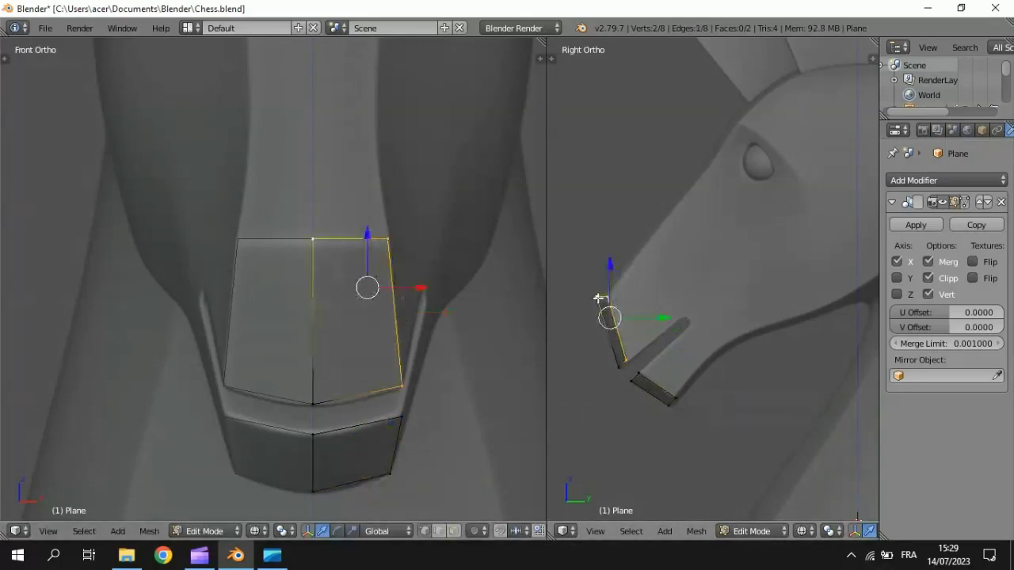
{"action": "right_click", "coordinate": [639, 371], "text": "shift"}
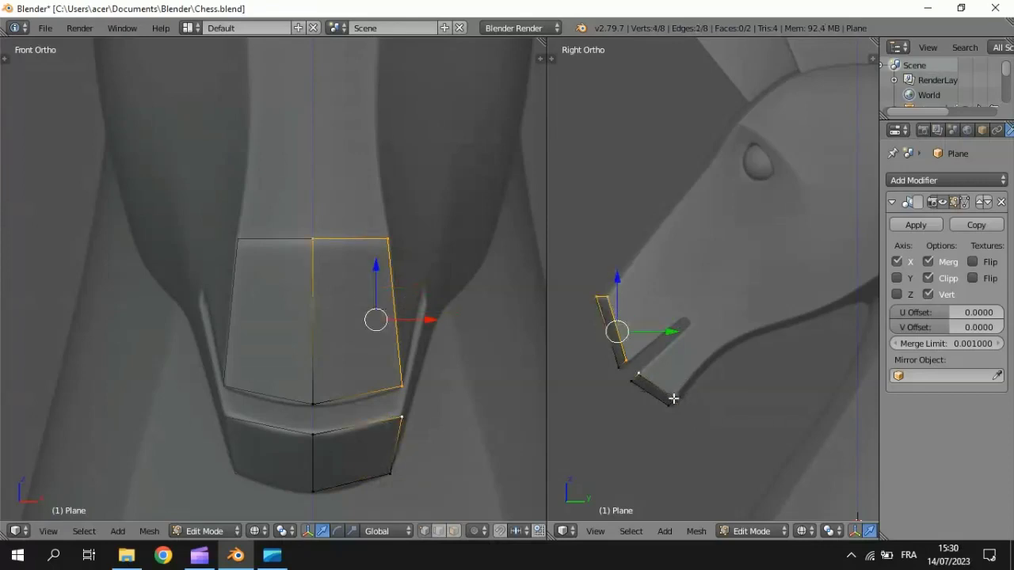
{"action": "right_click", "coordinate": [672, 400], "text": "shift"}
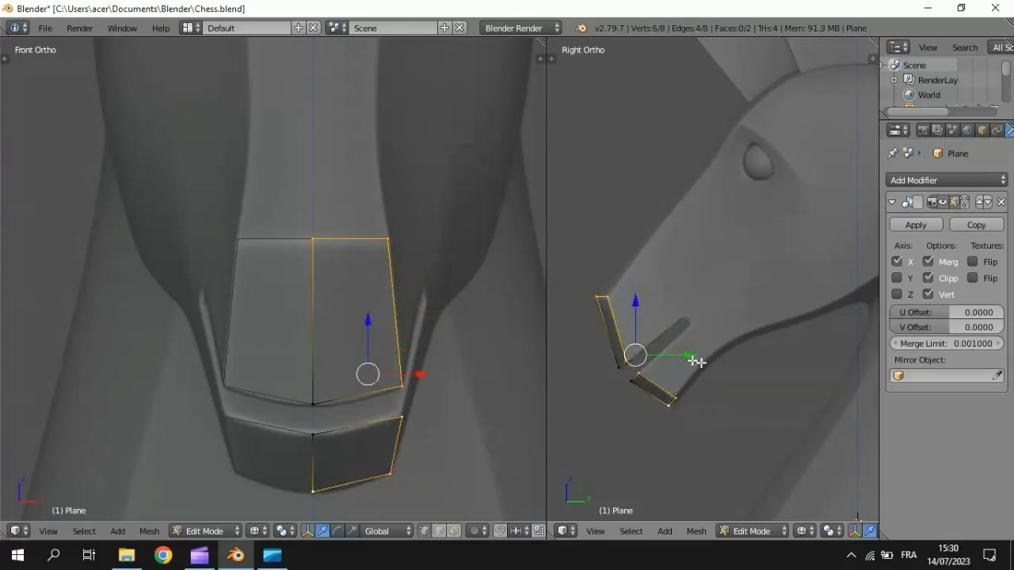
{"action": "key", "text": "e"}
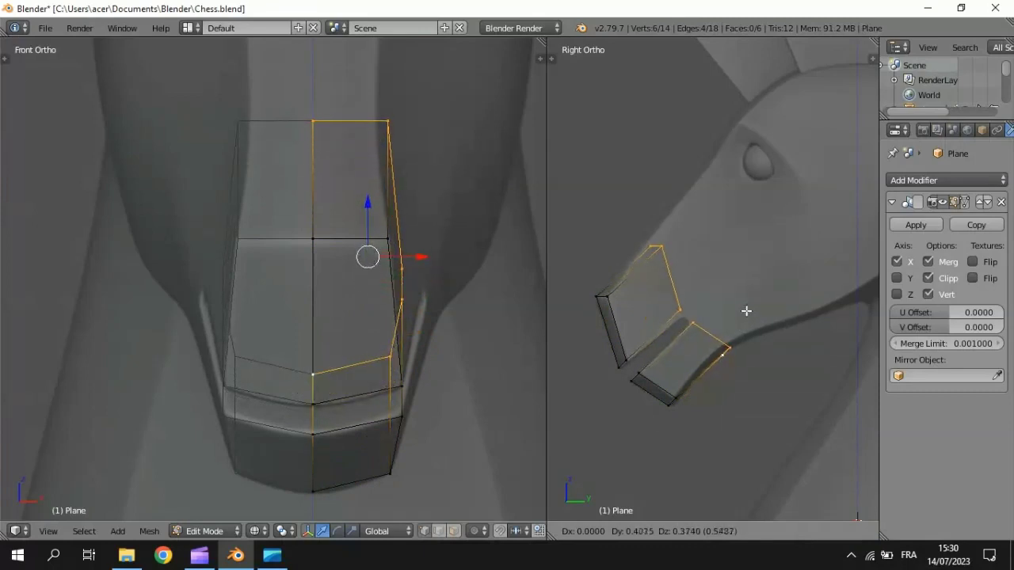
{"action": "left_click", "coordinate": [746, 310]}
Move the rear vertex of the upper lip down to the back of the mouth slit in the right view.
{"action": "right_click", "coordinate": [691, 326]}
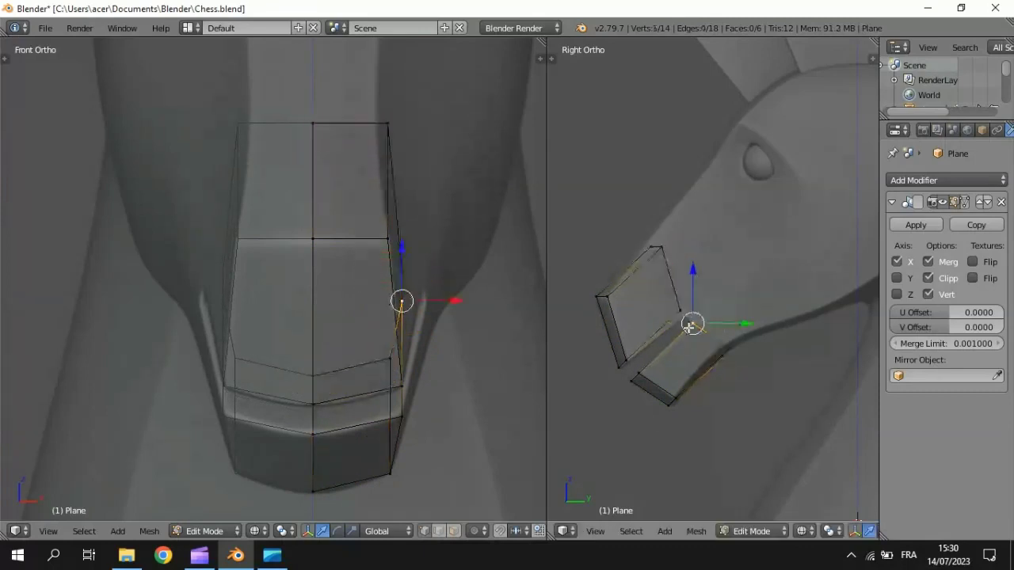
{"action": "right_click", "coordinate": [680, 312]}
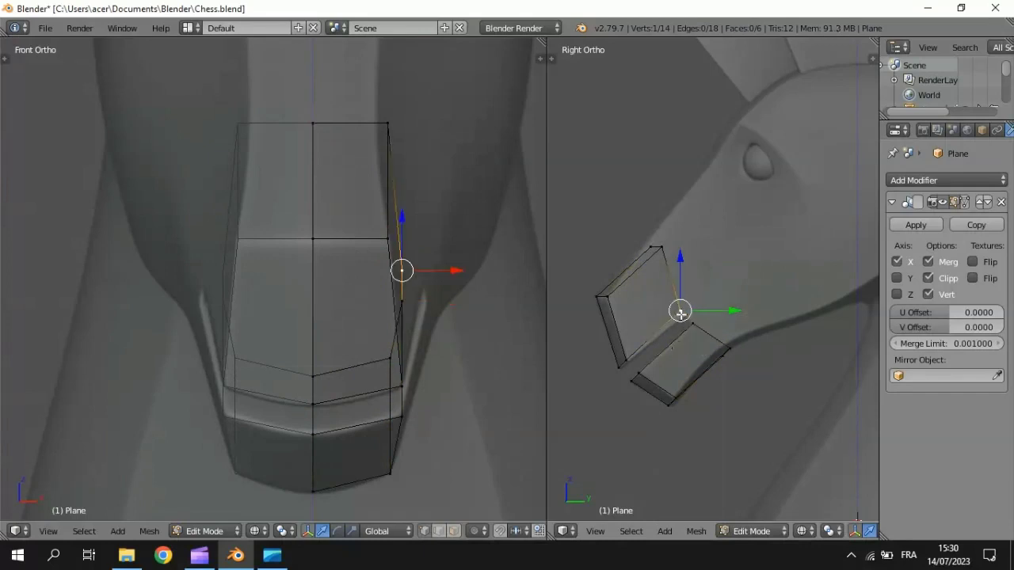
{"action": "key", "text": "g"}
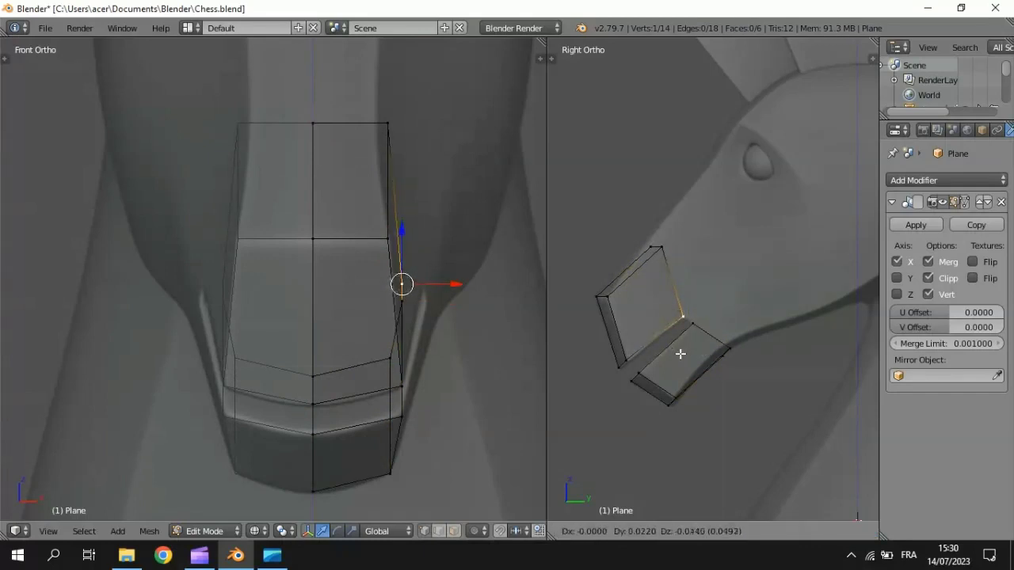
{"action": "left_click", "coordinate": [681, 356]}
Pull the lower jaw's rear bottom outer and centre vertices forward onto the jaw line in the right view.
{"action": "right_click", "coordinate": [728, 351]}
{"action": "key", "text": "g"}
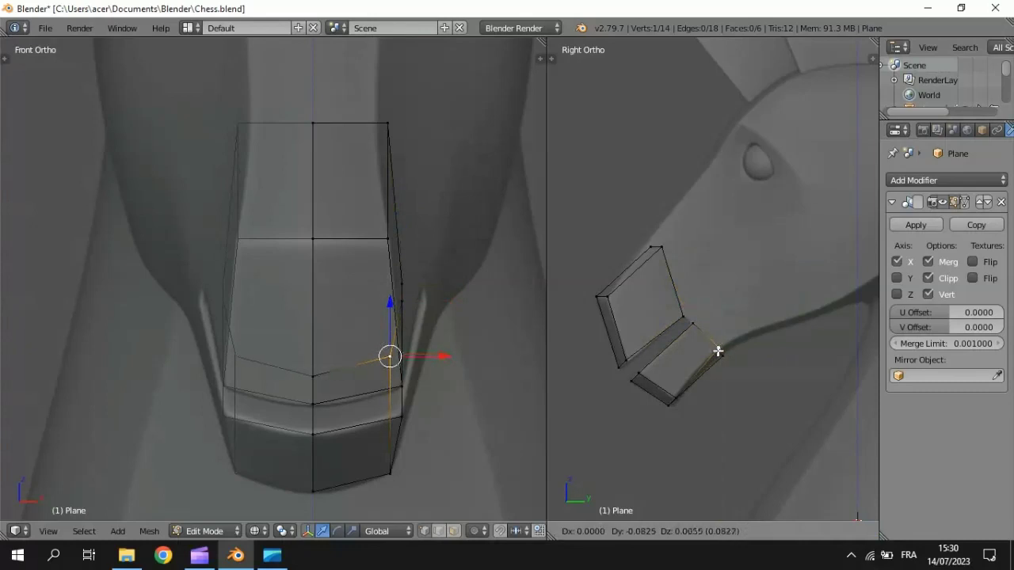
{"action": "left_click", "coordinate": [717, 351]}
{"action": "right_click", "coordinate": [718, 352]}
{"action": "key", "text": "g"}
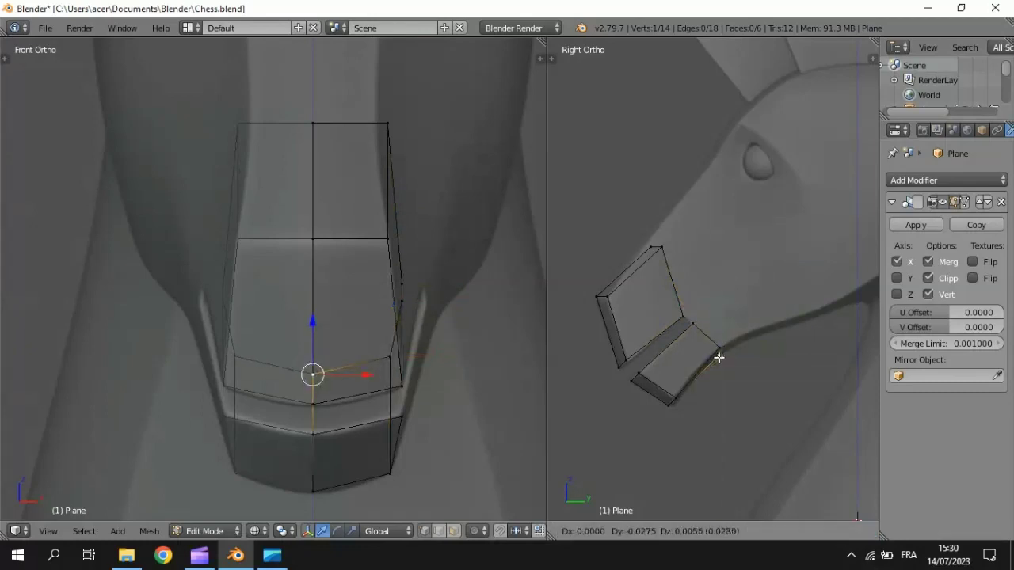
{"action": "left_click", "coordinate": [719, 357]}
Fit the rear centre and outer vertices of the nose bridge to the head's profile in the right view.
{"action": "right_click", "coordinate": [651, 248]}
{"action": "key", "text": "g"}
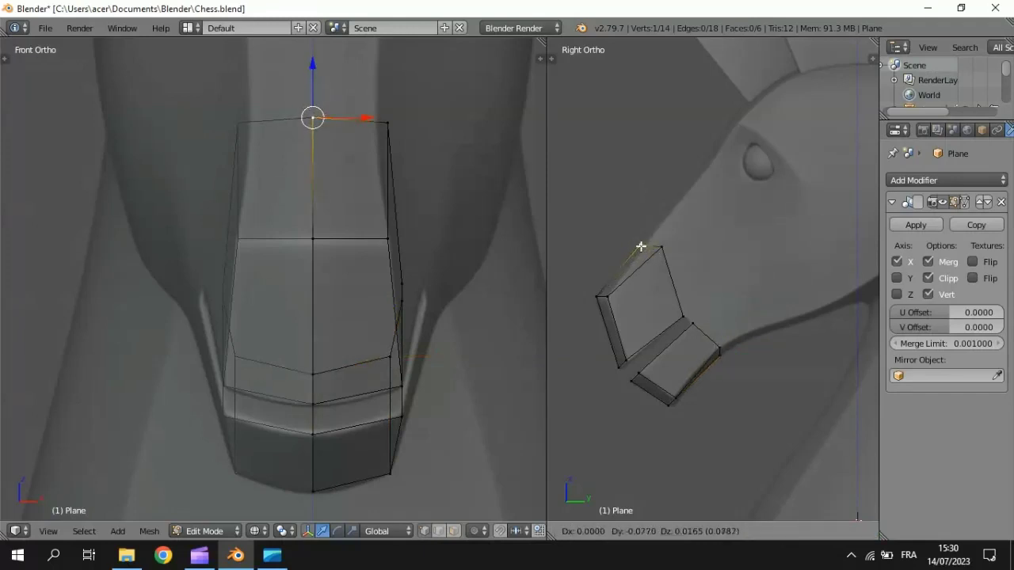
{"action": "left_click", "coordinate": [641, 246]}
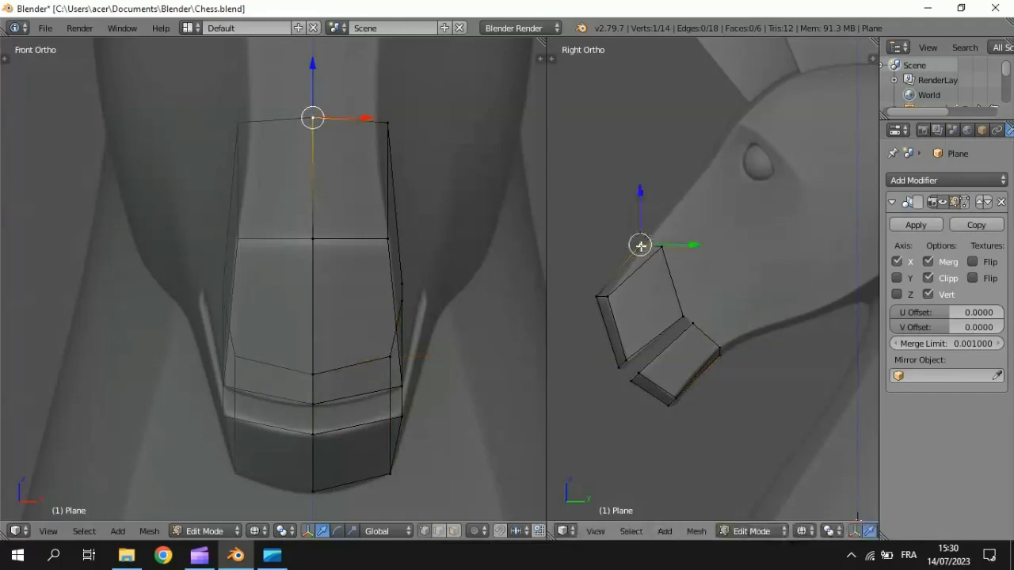
{"action": "right_click", "coordinate": [660, 250]}
{"action": "key", "text": "g"}
{"action": "left_click", "coordinate": [648, 245]}
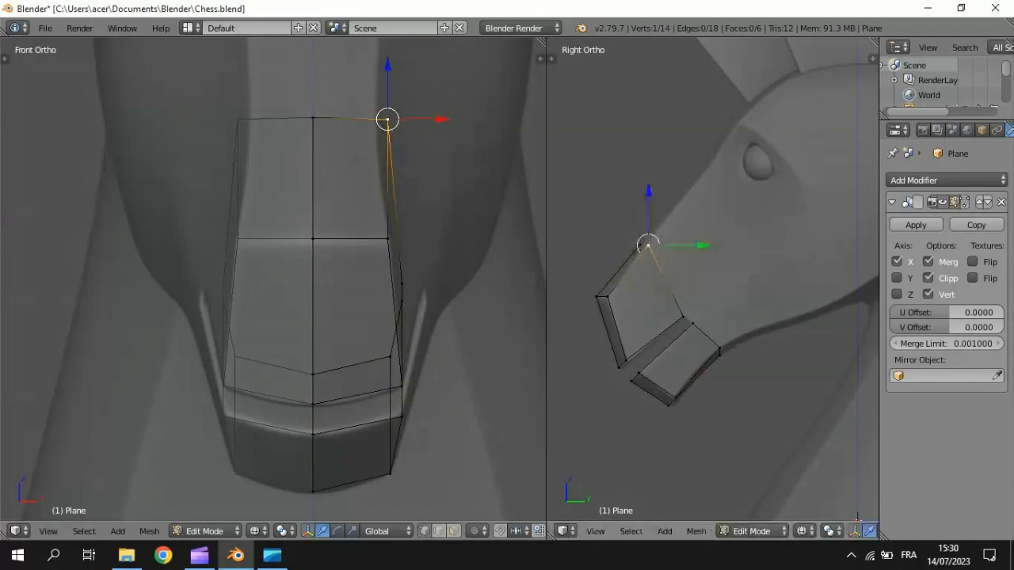
{"action": "right_click", "coordinate": [642, 244]}
{"action": "key", "text": "g"}
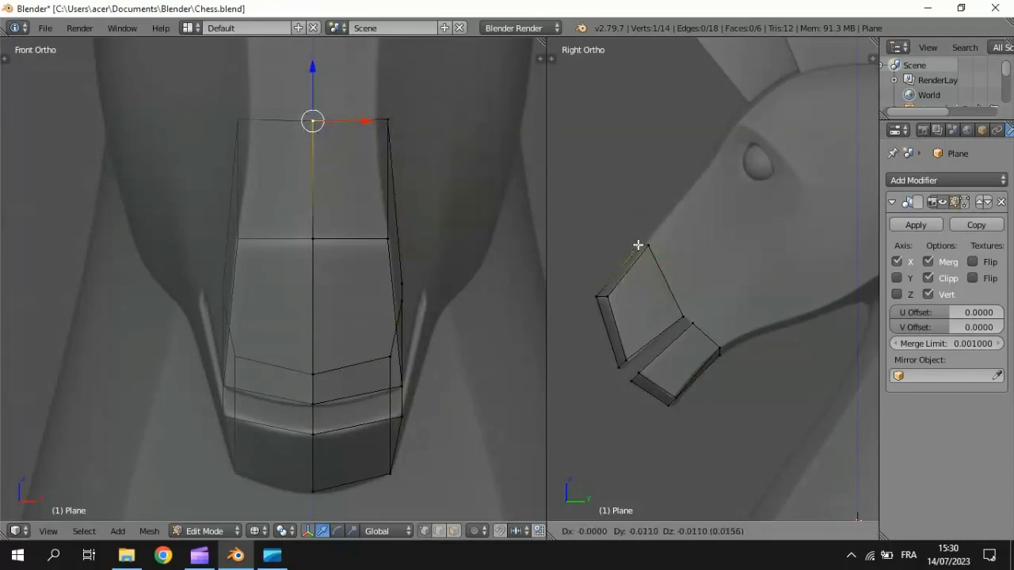
{"action": "left_click", "coordinate": [639, 246]}
Move the mouth-corner vertices of the upper lip and lower jaw outward along X to the muzzle's outline in the front view.
{"action": "right_click", "coordinate": [684, 316]}
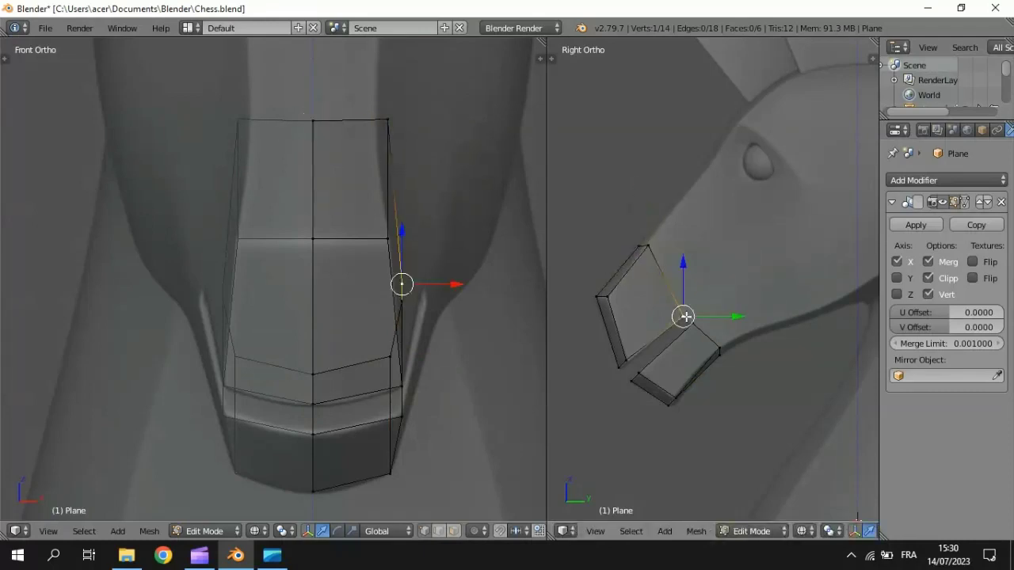
{"action": "key", "text": "g"}
{"action": "left_click", "coordinate": [686, 314]}
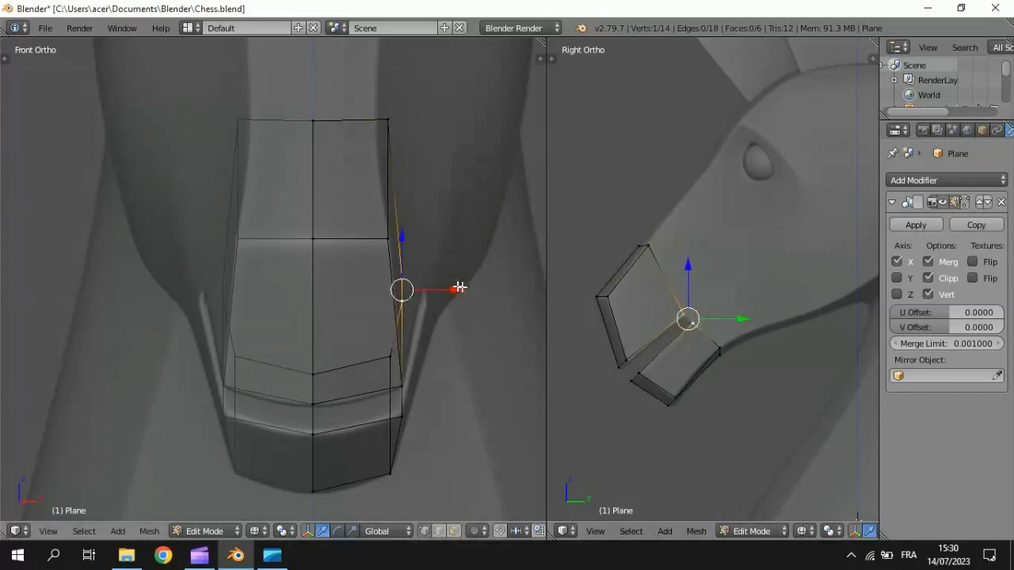
{"action": "left_click_drag", "start_coordinate": [459, 283], "coordinate": [480, 294]}
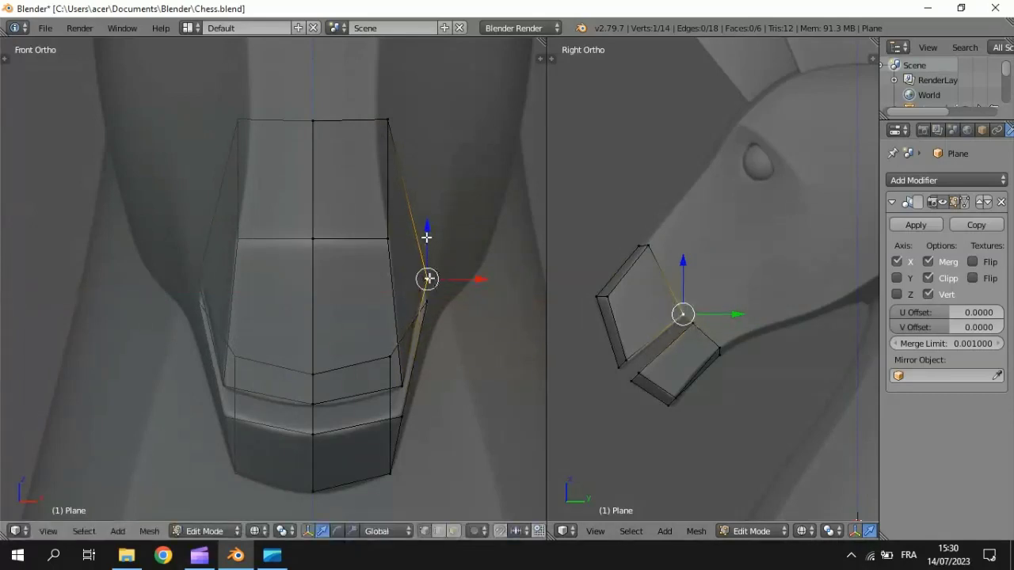
{"action": "left_click_drag", "start_coordinate": [426, 241], "coordinate": [425, 238]}
{"action": "left_click_drag", "start_coordinate": [477, 287], "coordinate": [477, 284]}
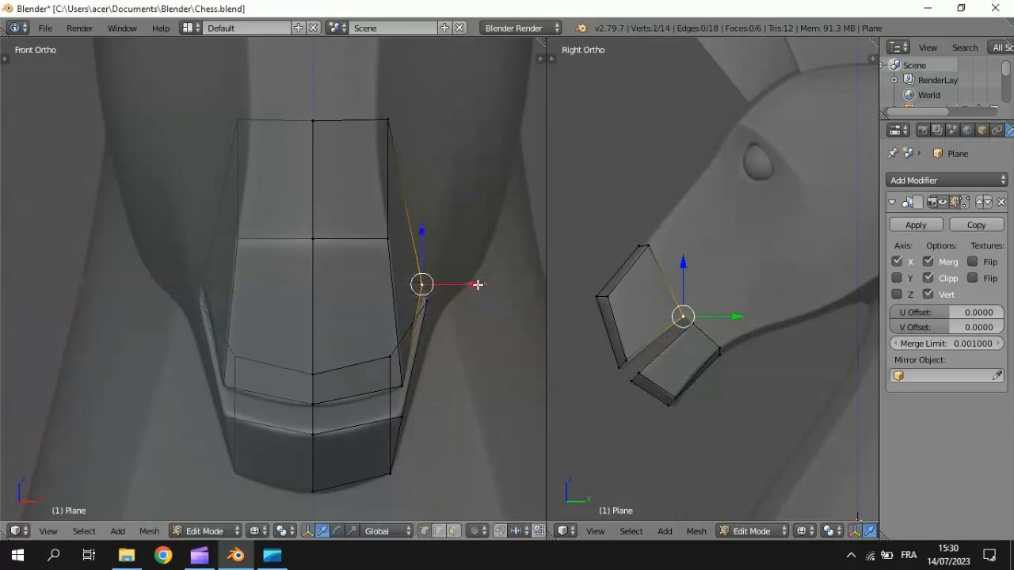
In the front view, move the lower jaw's rear bottom outer vertex outward and the nose bridge's rear outer vertex inward along X.
{"action": "right_click", "coordinate": [713, 347]}
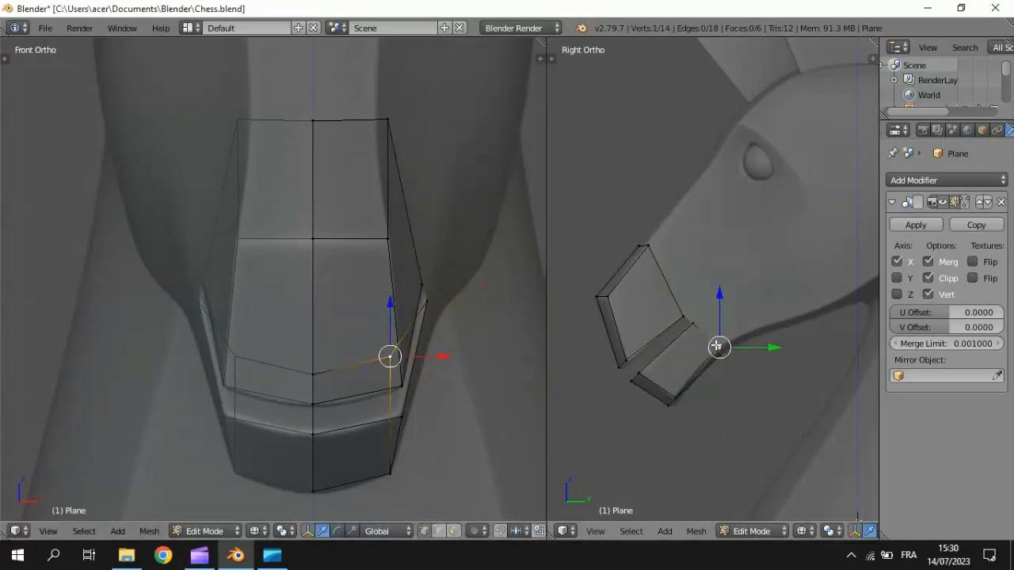
{"action": "left_click_drag", "start_coordinate": [441, 355], "coordinate": [479, 355]}
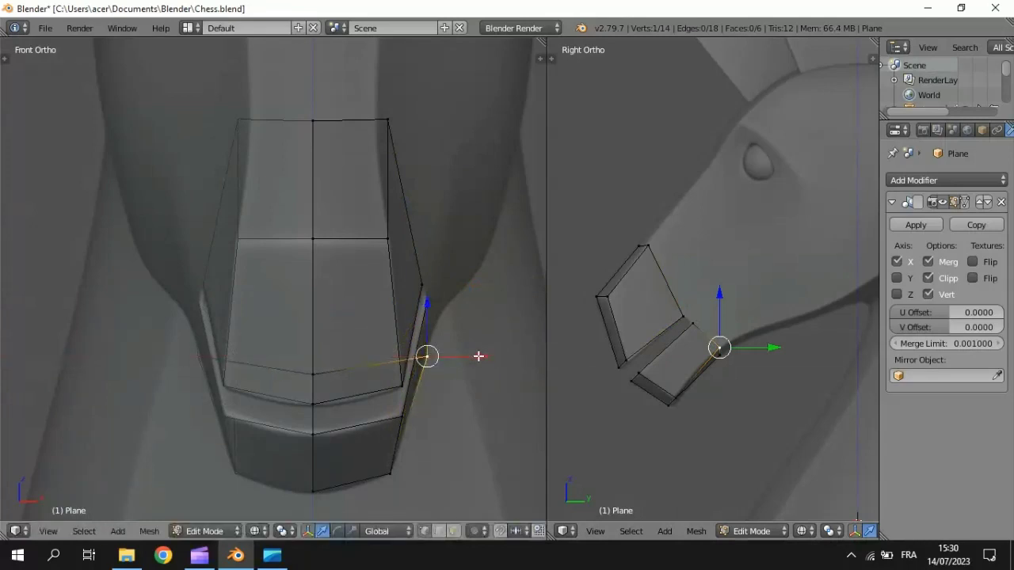
{"action": "right_click", "coordinate": [388, 126]}
{"action": "left_click_drag", "start_coordinate": [440, 120], "coordinate": [429, 112]}
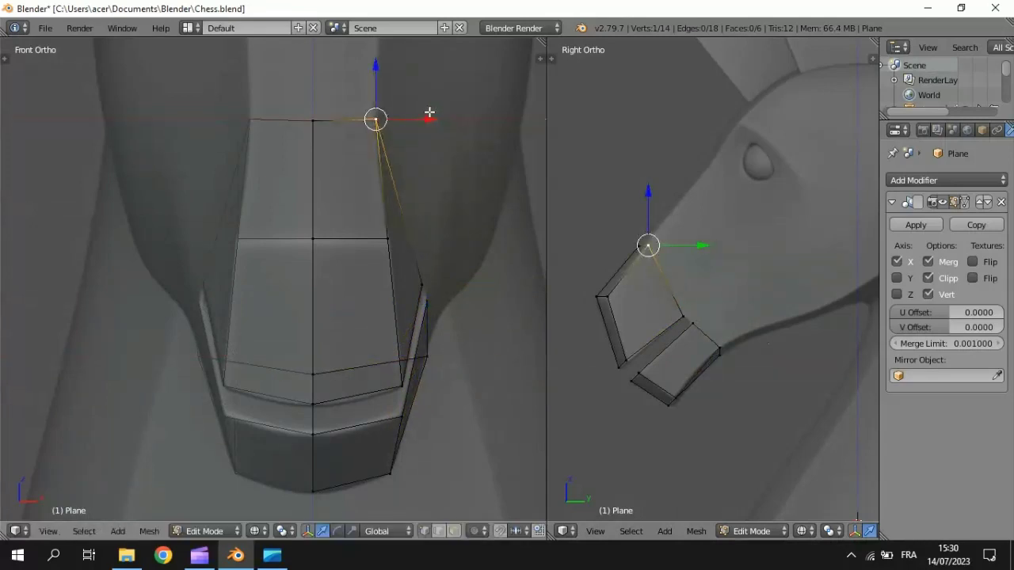
{"action": "right_click", "coordinate": [430, 357]}
{"action": "left_click_drag", "start_coordinate": [478, 357], "coordinate": [476, 358]}
Extrude the two mouth-corner vertices up and back onto the cheek, and scale the new edge to about 3.4 times its length.
{"action": "middle_click_drag", "start_coordinate": [485, 283], "coordinate": [452, 285]}
{"action": "key", "text": "g"}
{"action": "left_click", "coordinate": [684, 315]}
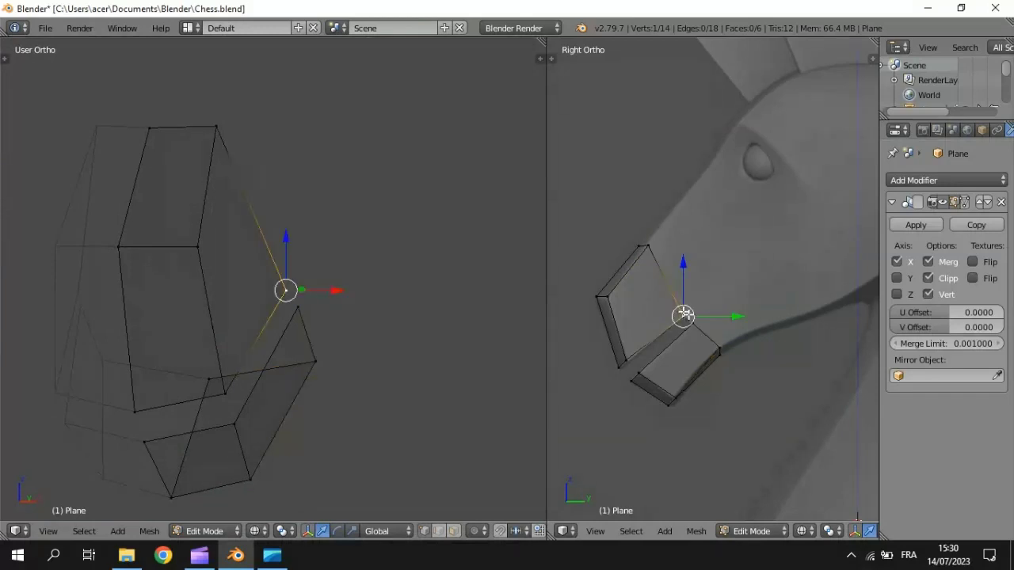
{"action": "key", "text": "g"}
{"action": "left_click", "coordinate": [694, 321]}
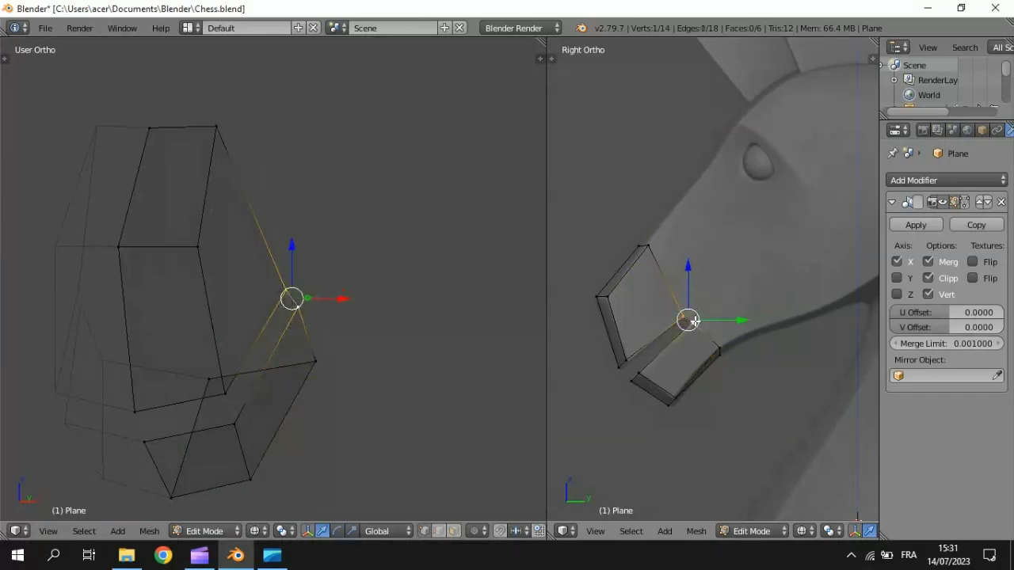
{"action": "key", "text": "e"}
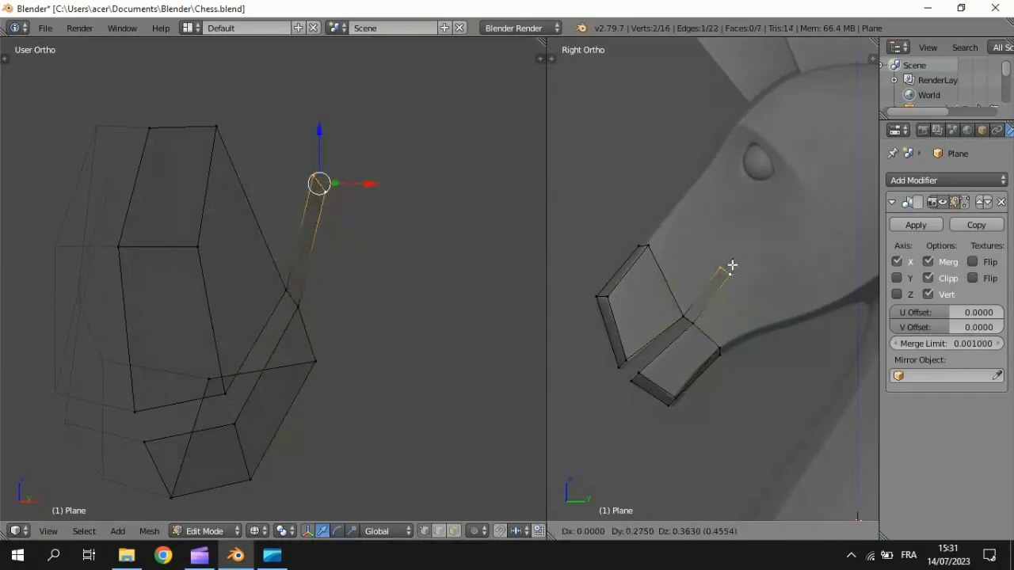
{"action": "left_click", "coordinate": [719, 248]}
{"action": "key", "text": "s"}
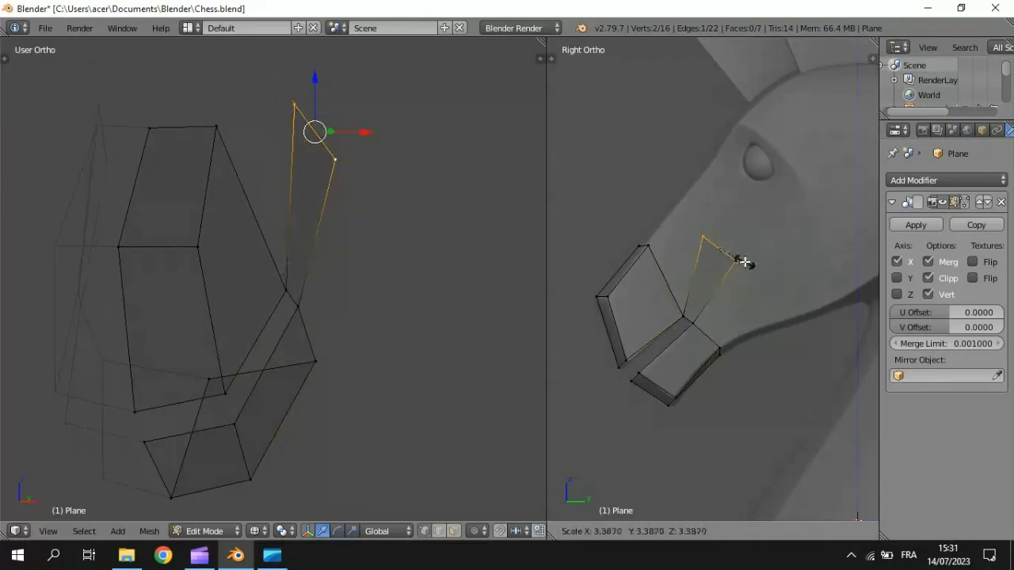
{"action": "left_click", "coordinate": [747, 263]}
Rotate the new cheek edge slightly and shift it a little further back in the right view.
{"action": "key", "text": "KP_6"}
{"action": "key", "text": "KP_1"}
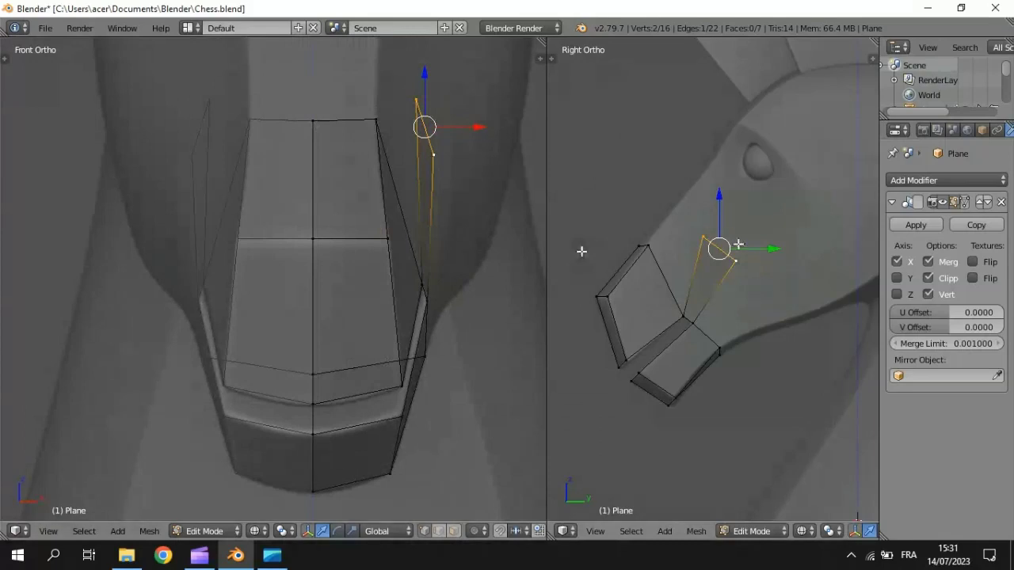
{"action": "key", "text": "s"}
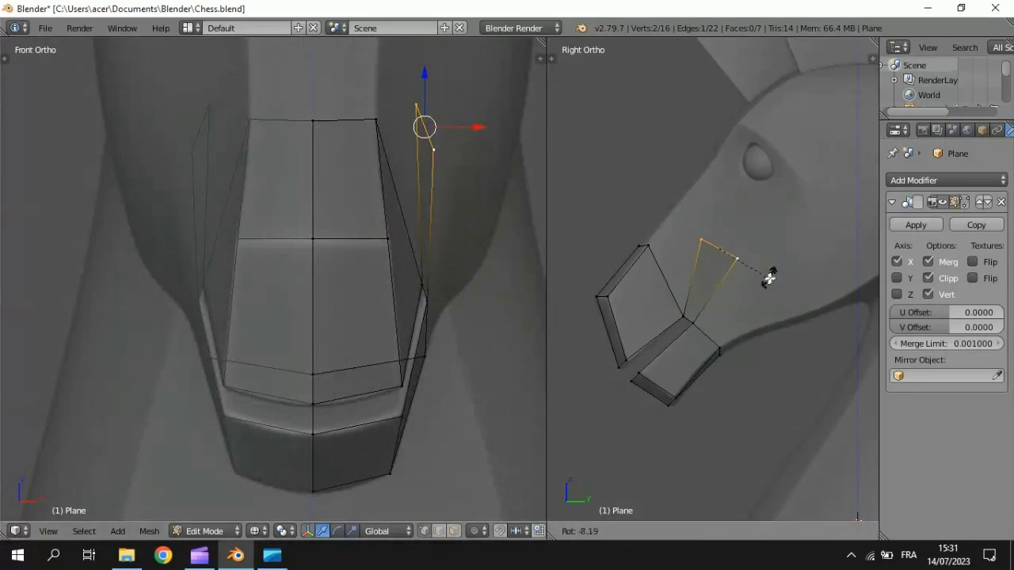
{"action": "left_click", "coordinate": [766, 275]}
{"action": "key", "text": "g"}
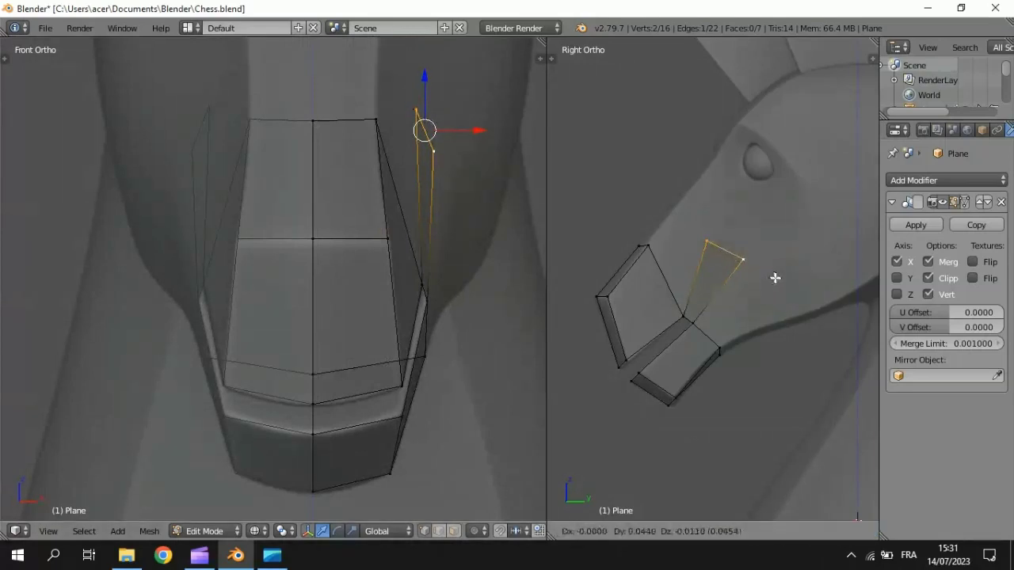
{"action": "left_click", "coordinate": [774, 278]}
Move the cheek edge's rear and front vertices outward along X in the front view, the rear one further out.
{"action": "middle_click_drag", "start_coordinate": [476, 210], "coordinate": [436, 260], "text": "shift"}
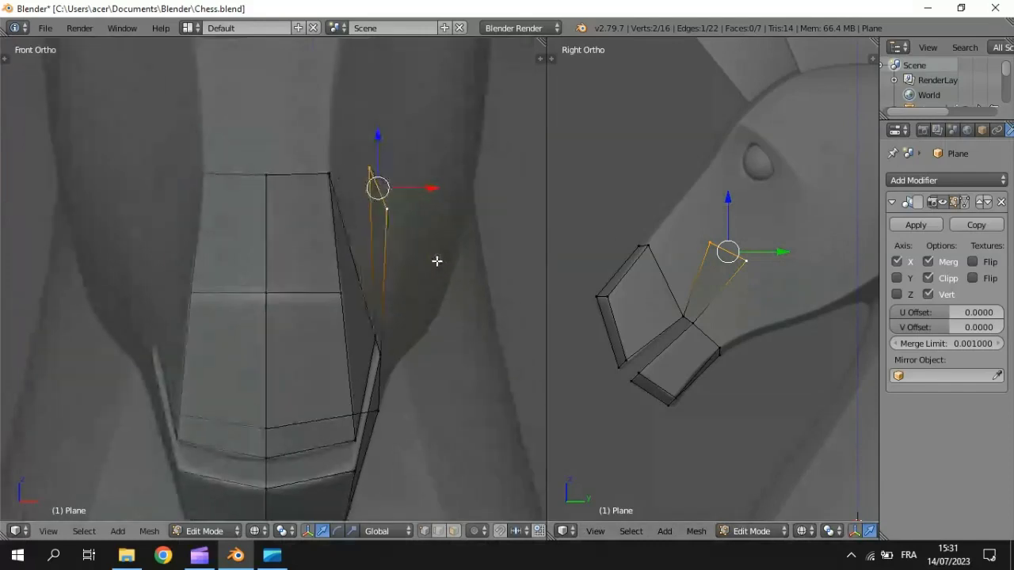
{"action": "right_click", "coordinate": [387, 211]}
{"action": "key", "text": "g"}
{"action": "key", "text": "x"}
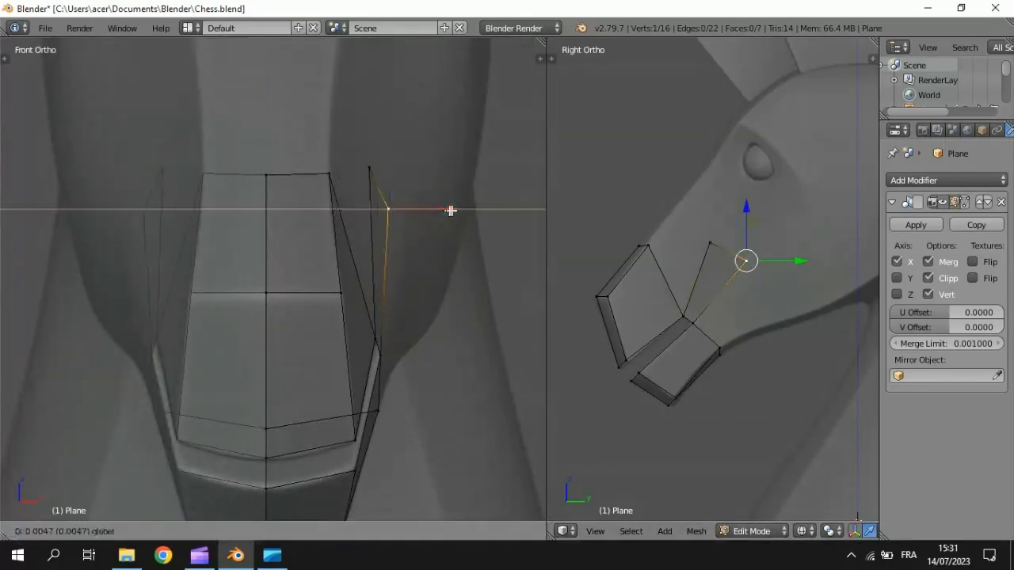
{"action": "left_click", "coordinate": [458, 213]}
{"action": "right_click", "coordinate": [367, 167]}
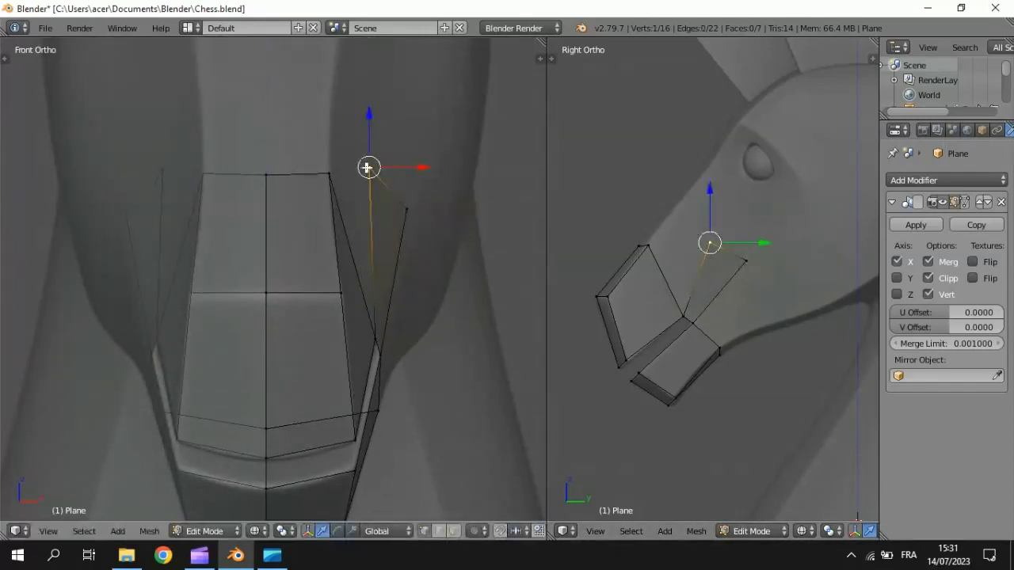
{"action": "key", "text": "g"}
{"action": "key", "text": "x"}
{"action": "left_click", "coordinate": [377, 168]}
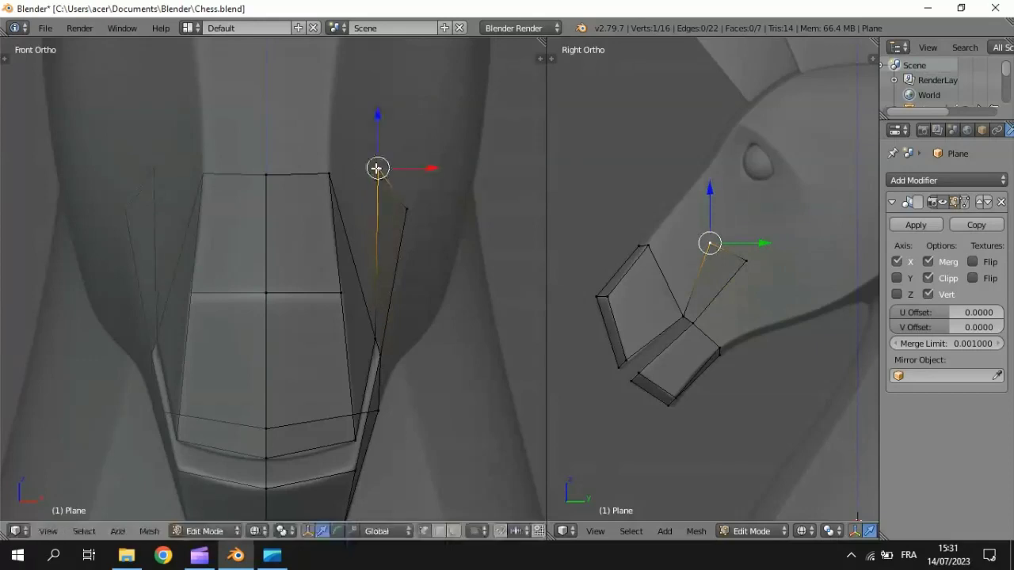
Extrude the nose bridge's rear edge up by about 0.30 along Z and move it back along Y onto the head's profile.
{"action": "scroll", "coordinate": [402, 154], "scroll_direction": "down", "scroll_amount": 2}
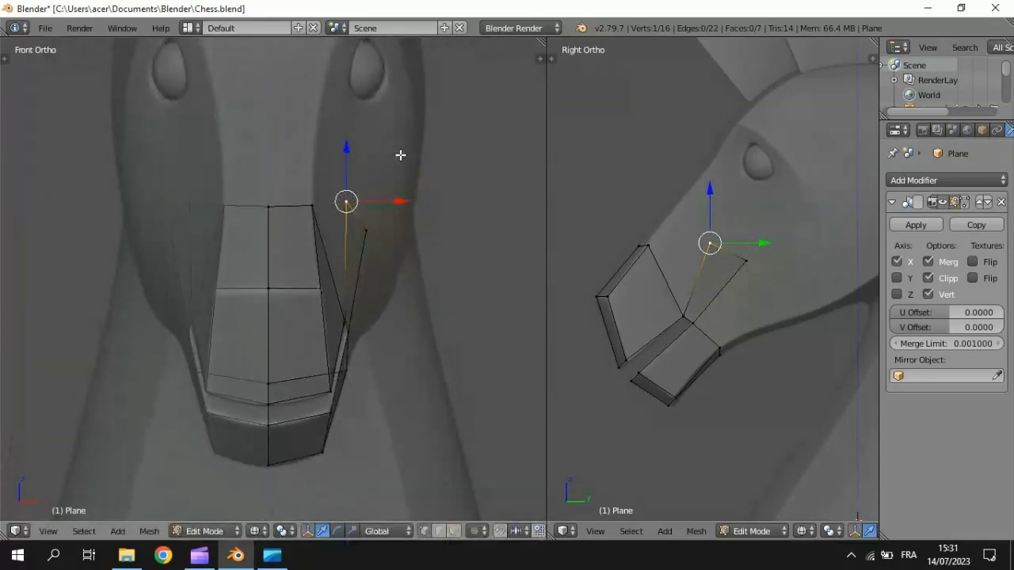
{"action": "middle_click_drag", "start_coordinate": [400, 159], "coordinate": [391, 176], "text": "shift"}
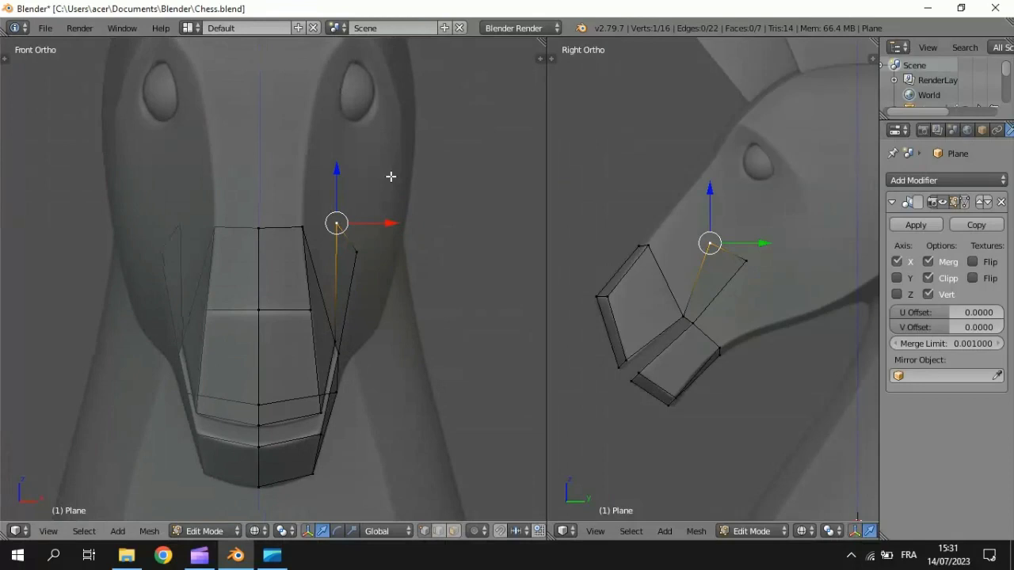
{"action": "right_click", "coordinate": [625, 296], "text": "shift"}
{"action": "scroll", "coordinate": [674, 274], "scroll_direction": "down", "scroll_amount": 1}
{"action": "middle_click_drag", "start_coordinate": [674, 274], "coordinate": [687, 294], "text": "shift"}
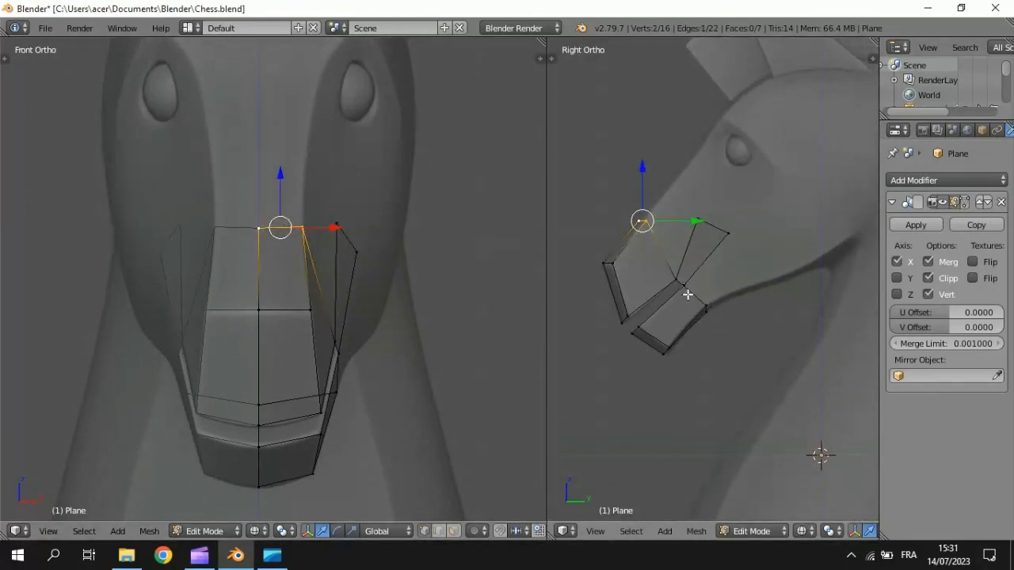
{"action": "key", "text": "e"}
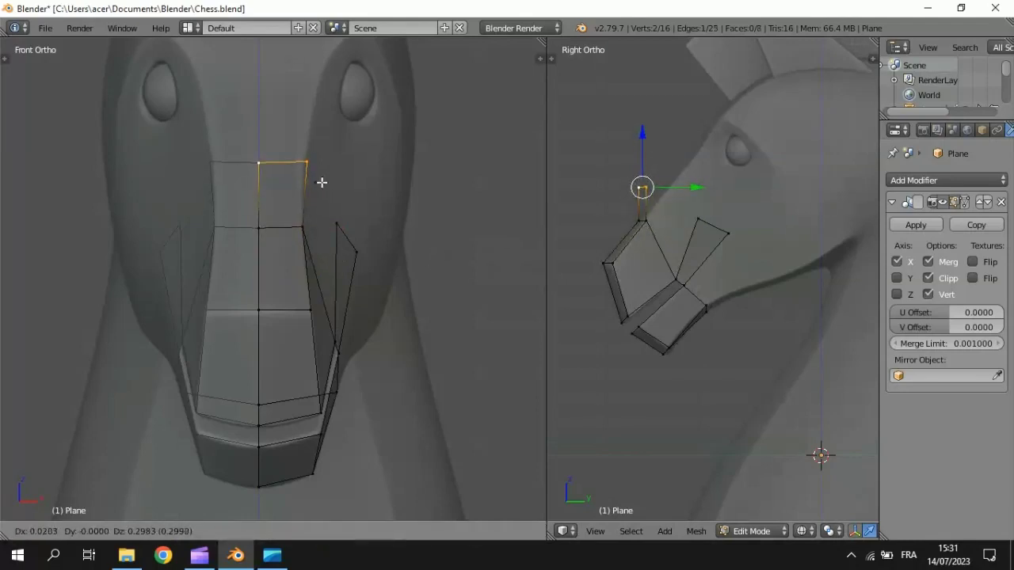
{"action": "left_click", "coordinate": [321, 182]}
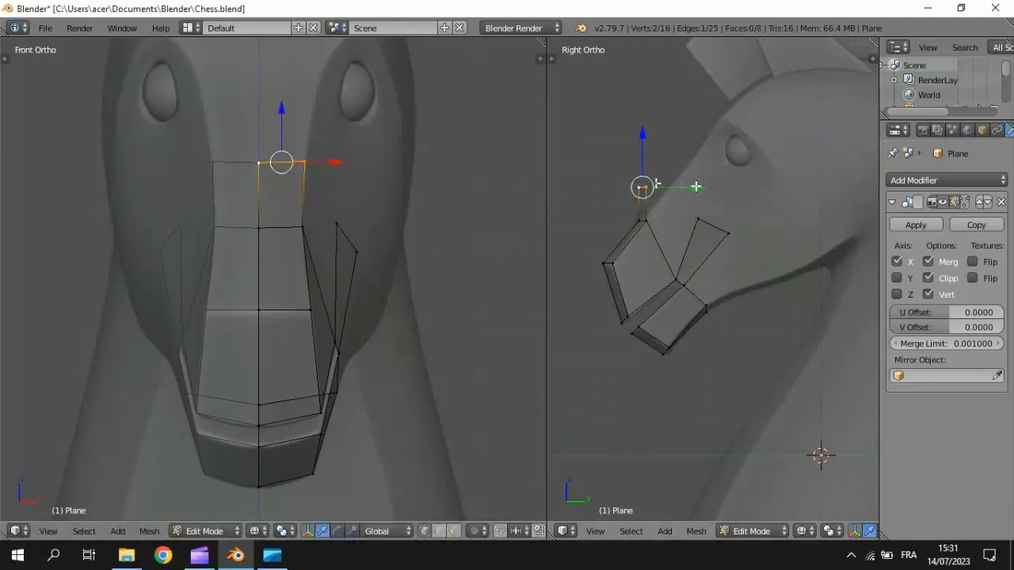
{"action": "left_click_drag", "start_coordinate": [694, 186], "coordinate": [715, 197]}
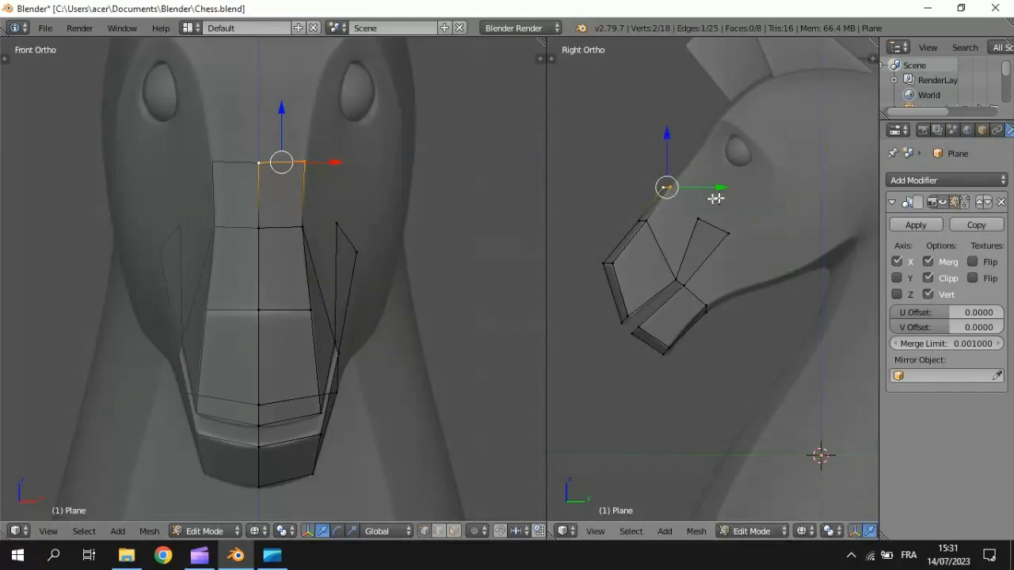
Fill a four-sided face between the nose bridge's upper side edge, the cheek edge's front vertex and the upper mouth-corner vertex.
{"action": "right_click", "coordinate": [670, 190]}
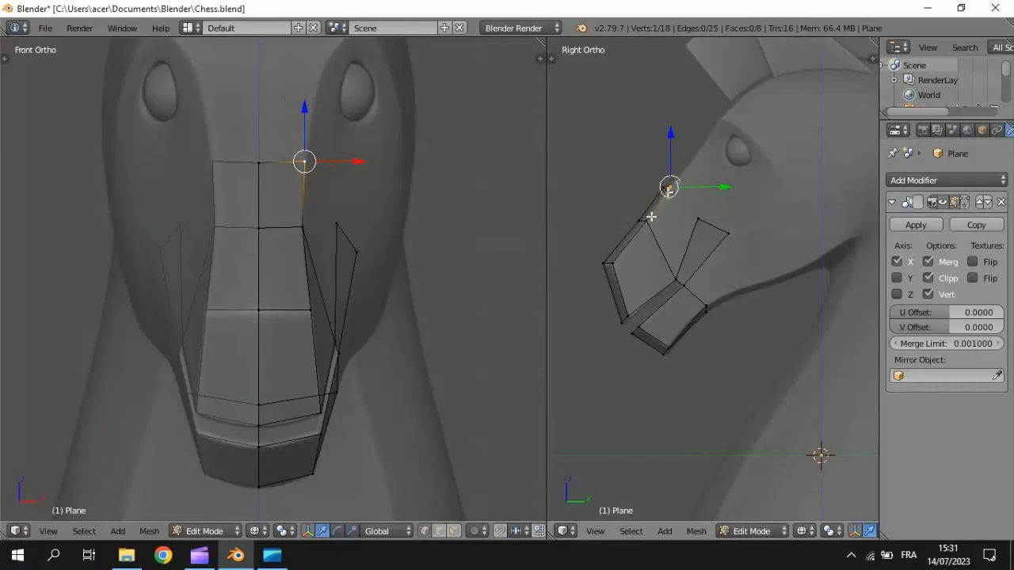
{"action": "right_click", "coordinate": [647, 221], "text": "shift"}
{"action": "right_click", "coordinate": [698, 219], "text": "shift"}
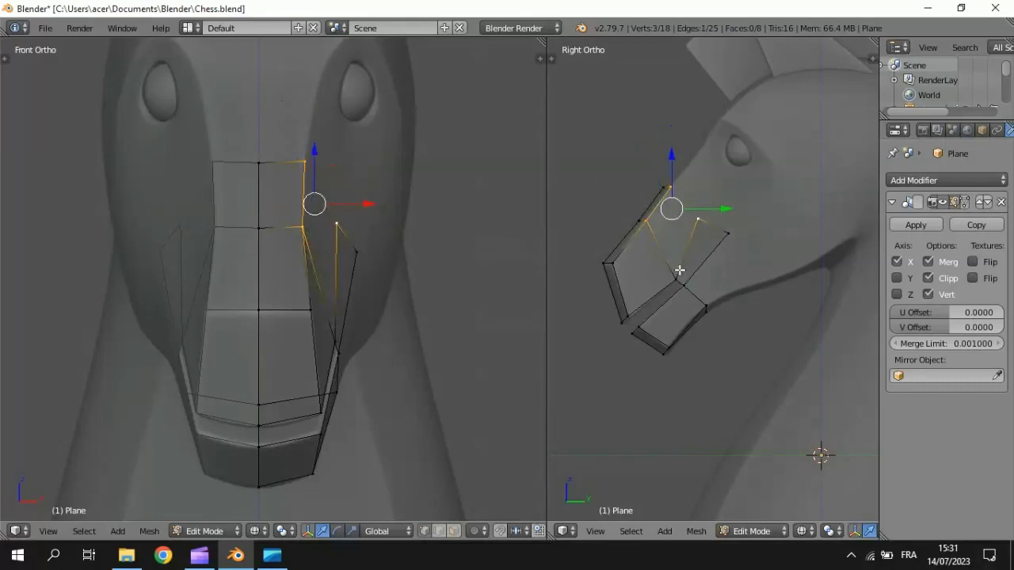
{"action": "right_click", "coordinate": [679, 271], "text": "shift"}
{"action": "key", "text": "f"}
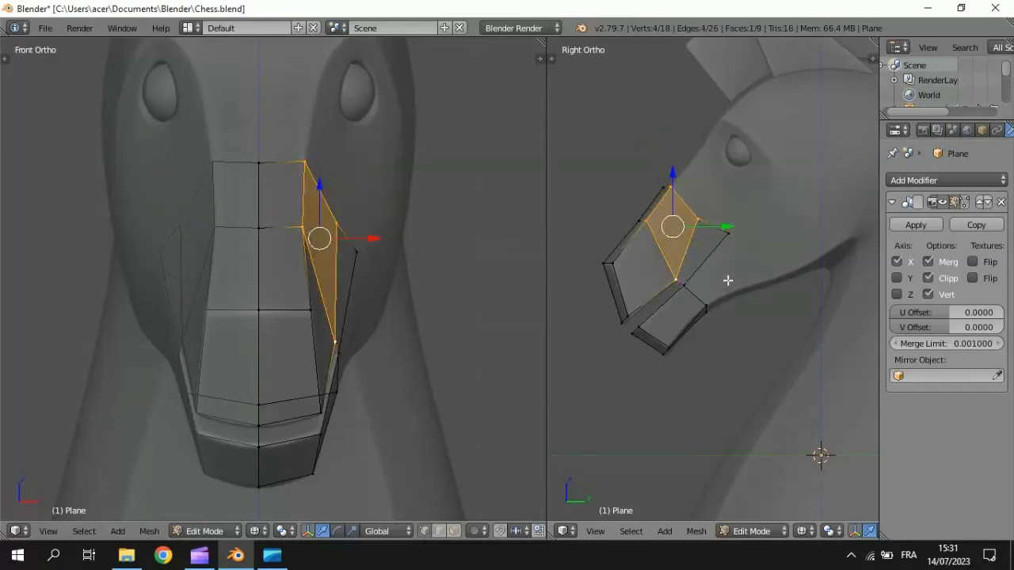
Extrude the lower jaw's rear bottom edge back in three consecutive segments along the head's underside to the throat in the right view.
{"action": "right_click", "coordinate": [707, 310], "text": "alt"}
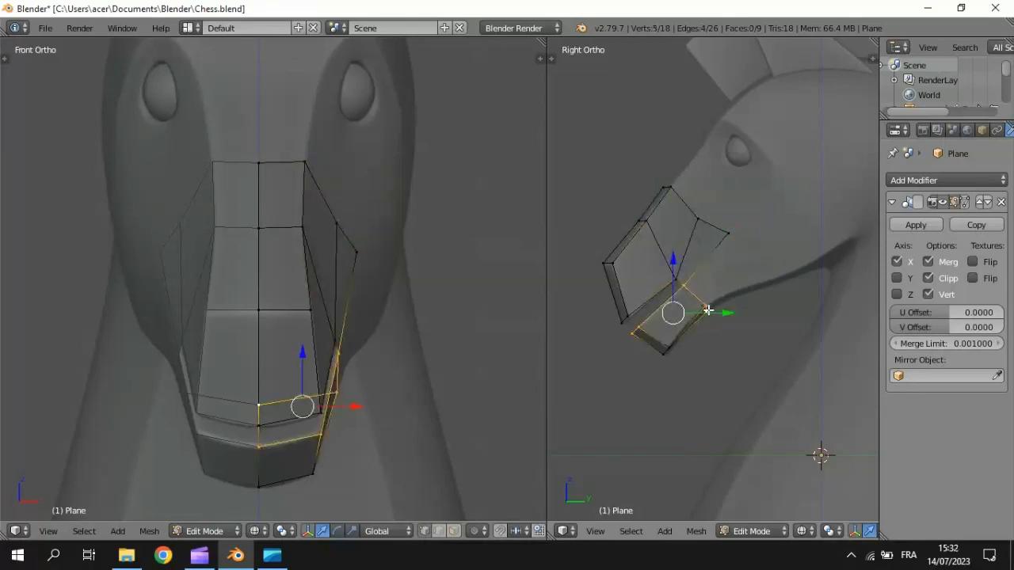
{"action": "right_click", "coordinate": [706, 306]}
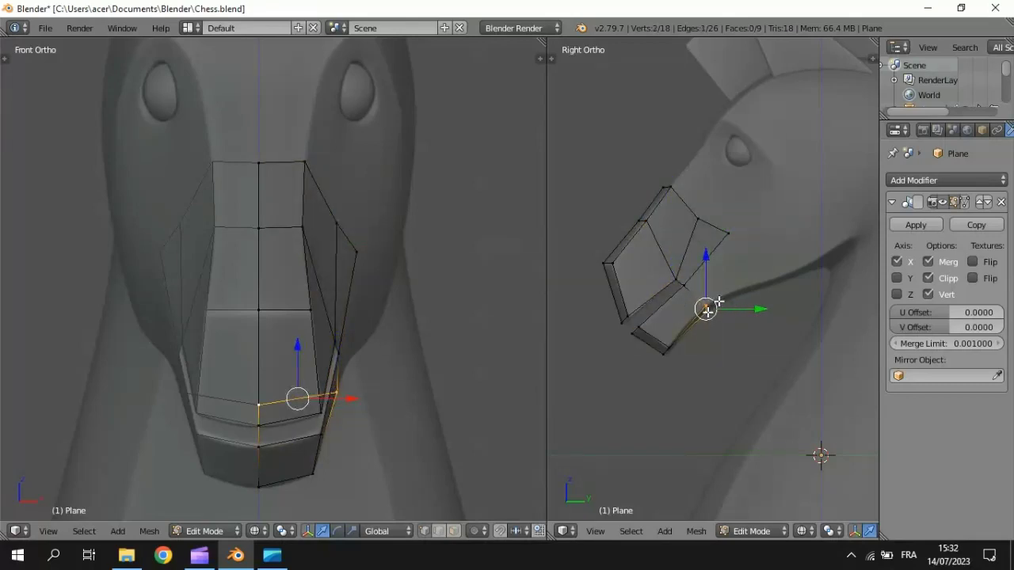
{"action": "key", "text": "e"}
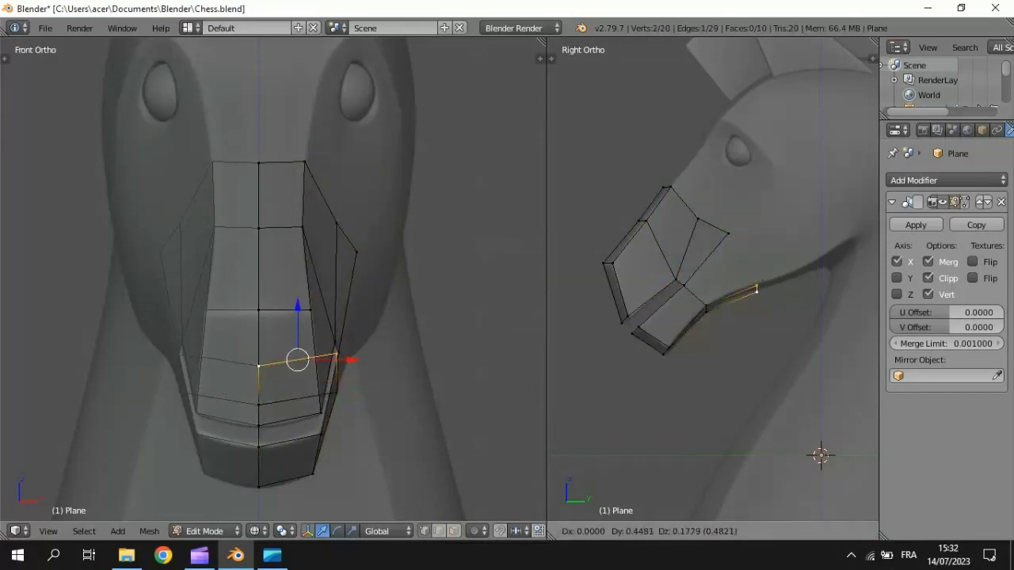
{"action": "left_click", "coordinate": [767, 280]}
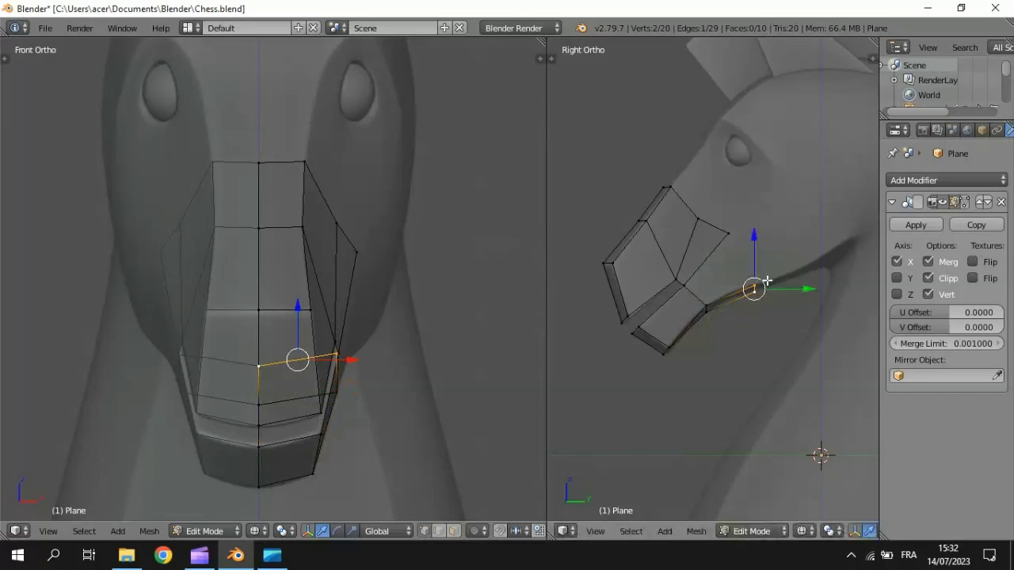
{"action": "key", "text": "e"}
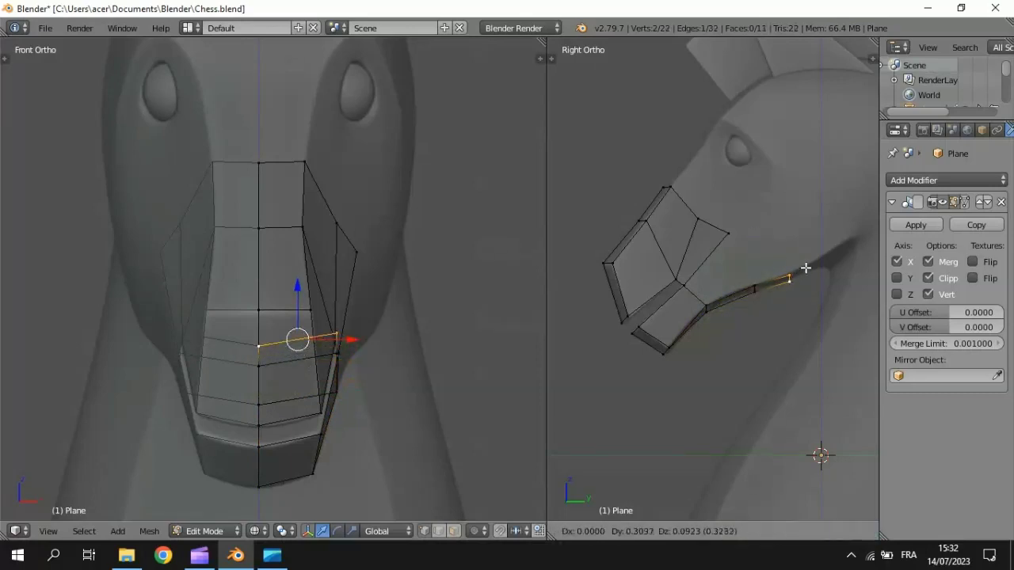
{"action": "left_click", "coordinate": [807, 265]}
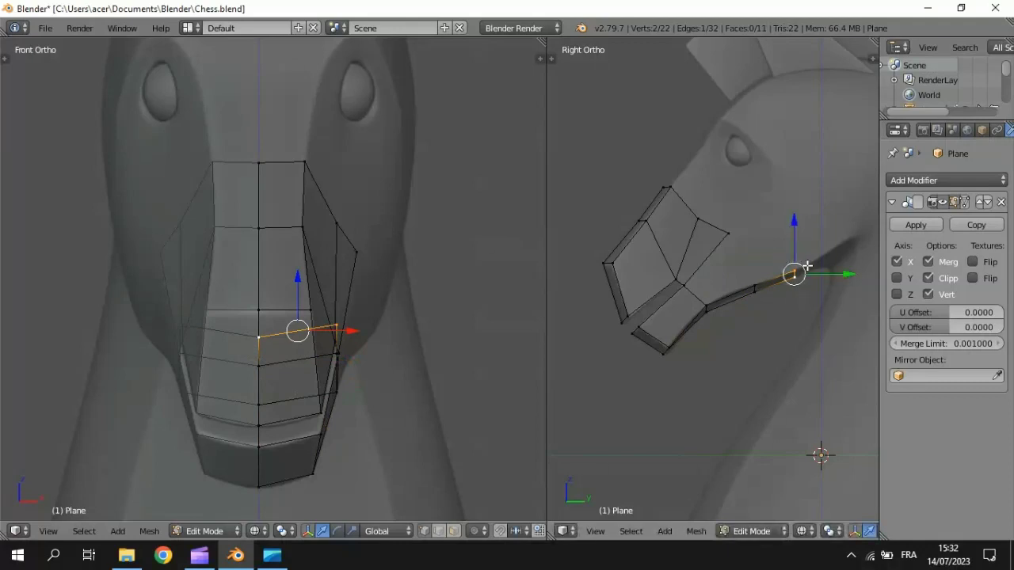
{"action": "key", "text": "e"}
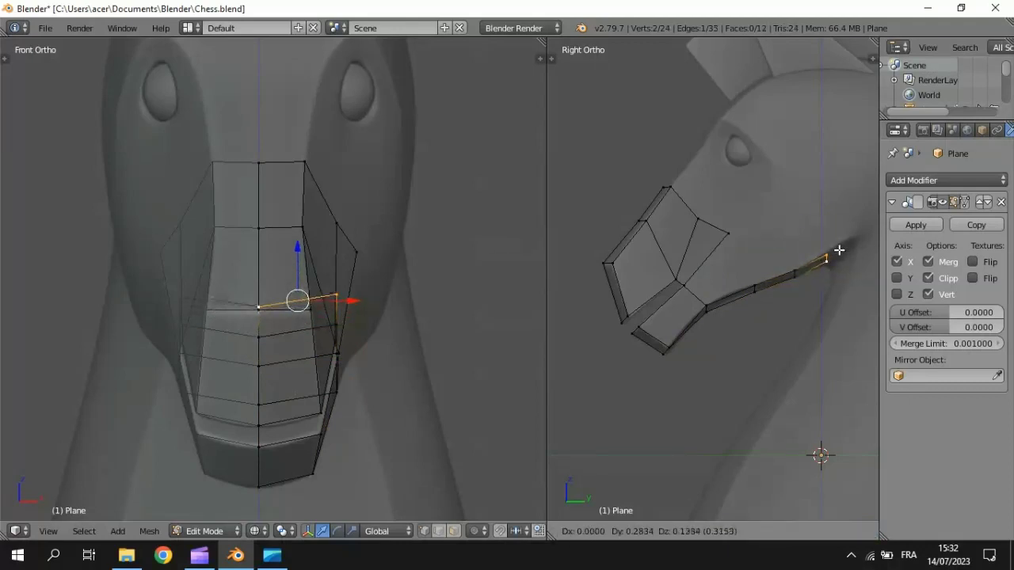
{"action": "left_click", "coordinate": [829, 257]}
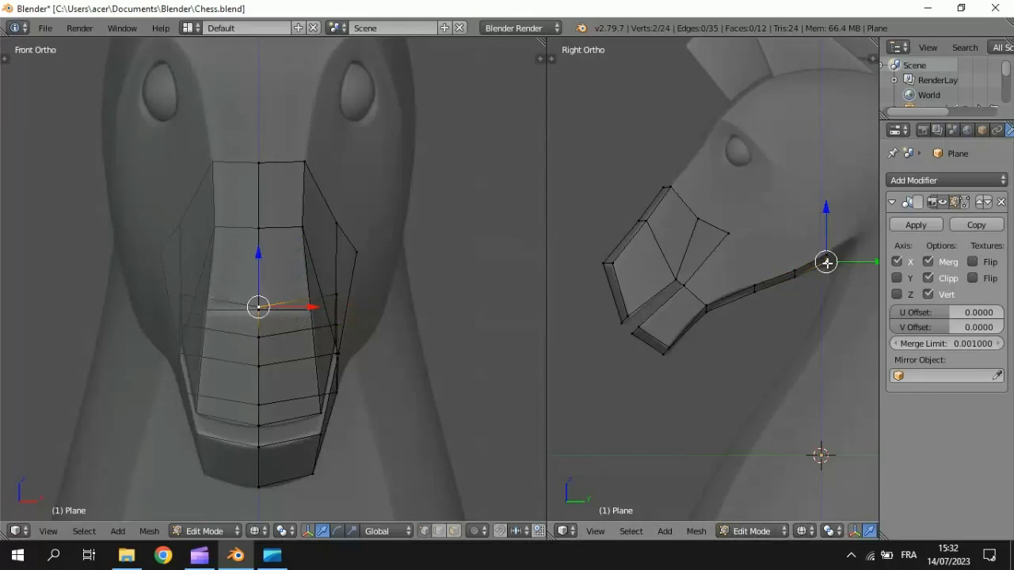
Nudge the front centre-line vertex of the jaw underside's rear section slightly forward along Y in the right view.
{"action": "right_click", "coordinate": [826, 267]}
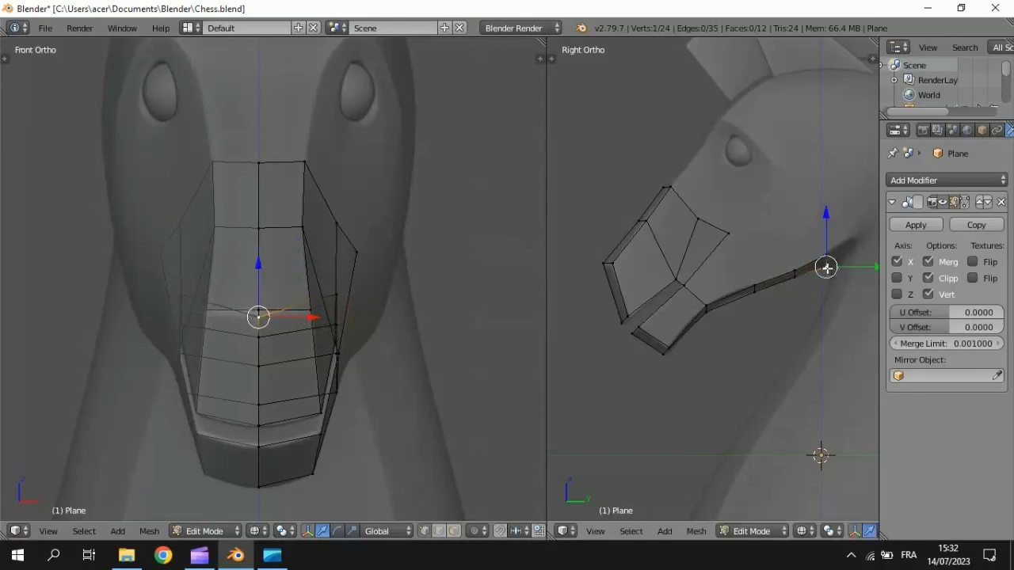
{"action": "right_click", "coordinate": [752, 291]}
{"action": "key", "text": "g"}
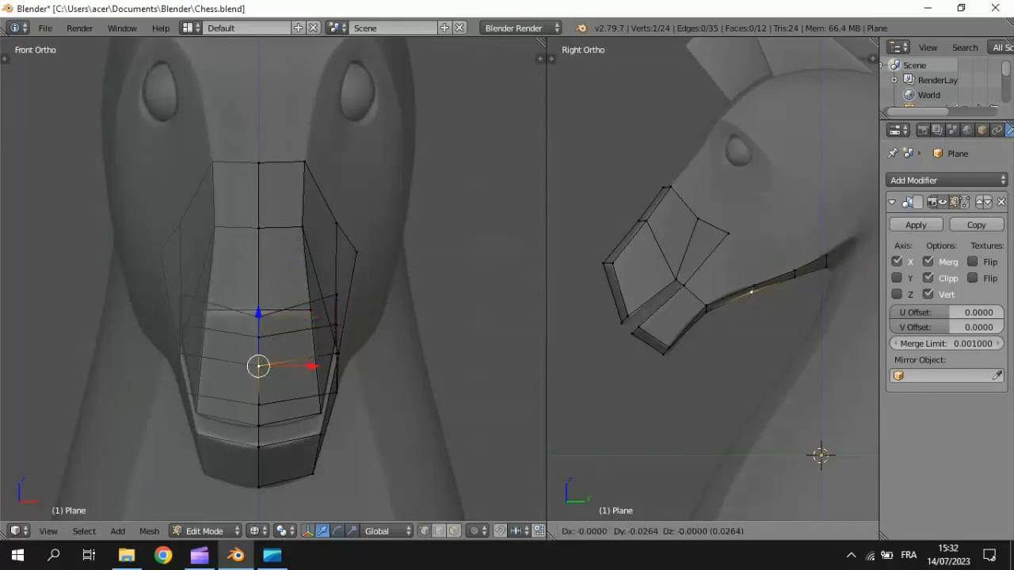
{"action": "left_click", "coordinate": [753, 295]}
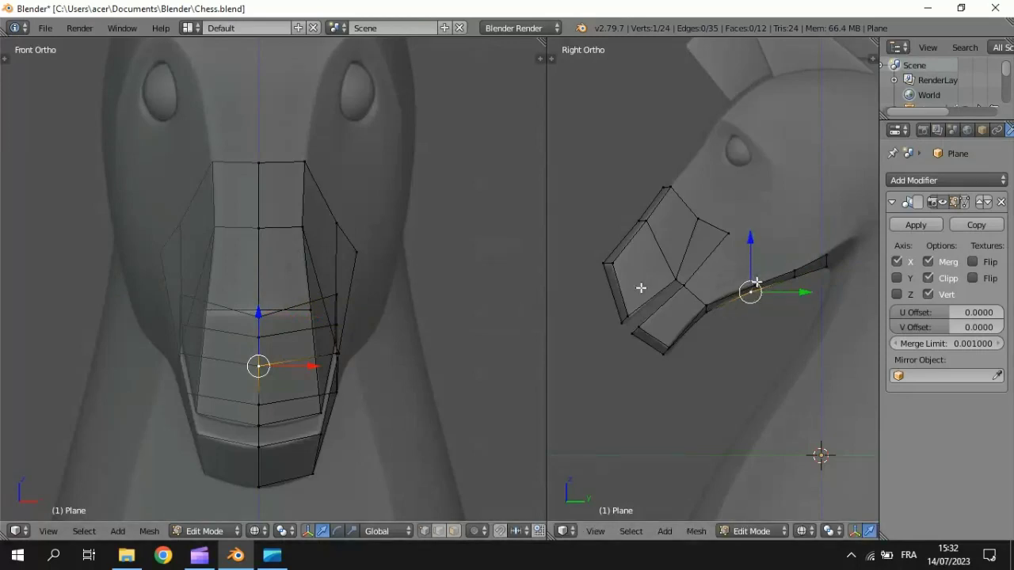
Move the jaw underside's three rear side vertices outward along X in the front view, each one further out towards the throat.
{"action": "right_click", "coordinate": [755, 283]}
{"action": "key", "text": "g"}
{"action": "key", "text": "x"}
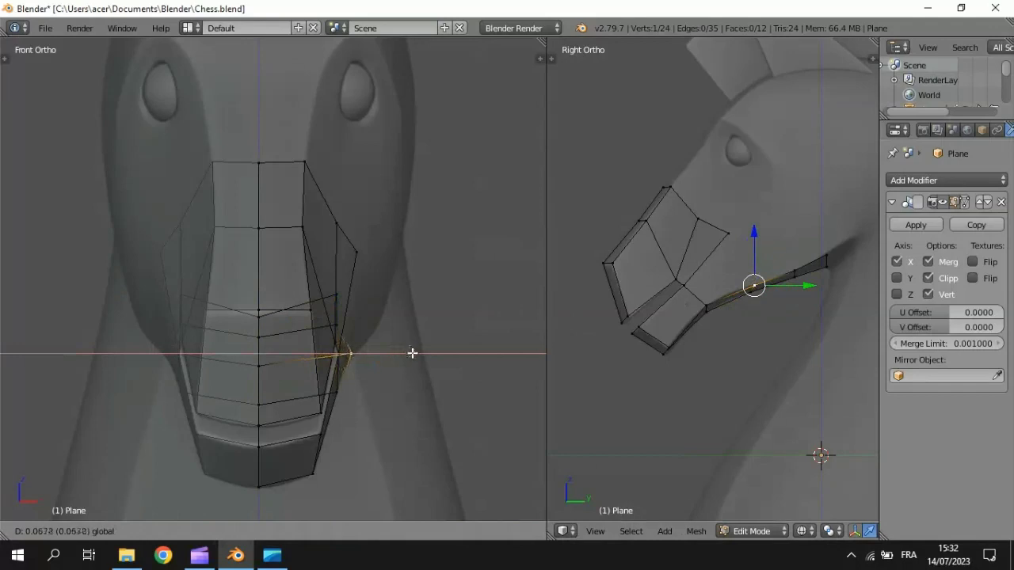
{"action": "left_click", "coordinate": [415, 354]}
{"action": "right_click", "coordinate": [794, 270]}
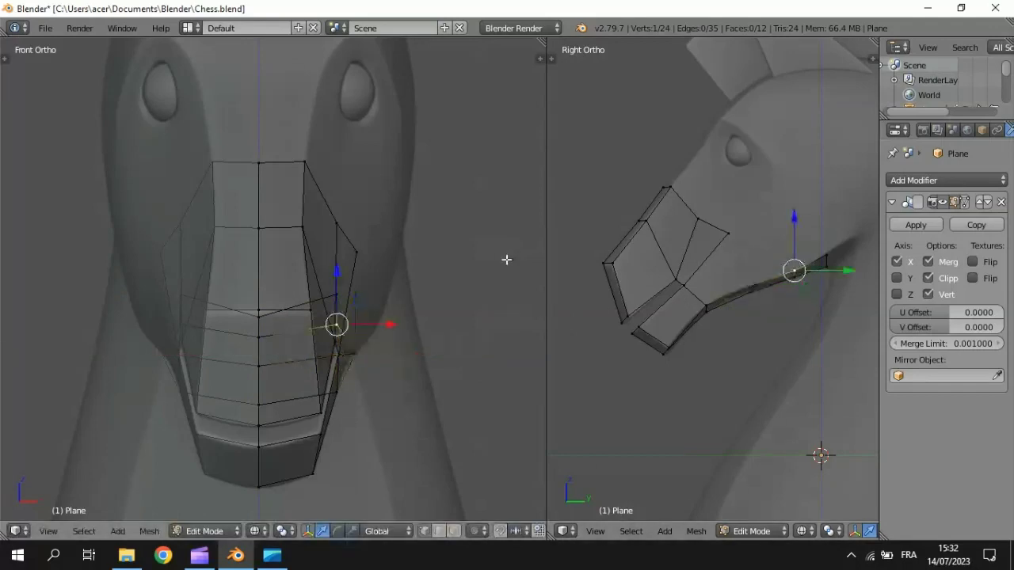
{"action": "key", "text": "g"}
{"action": "key", "text": "x"}
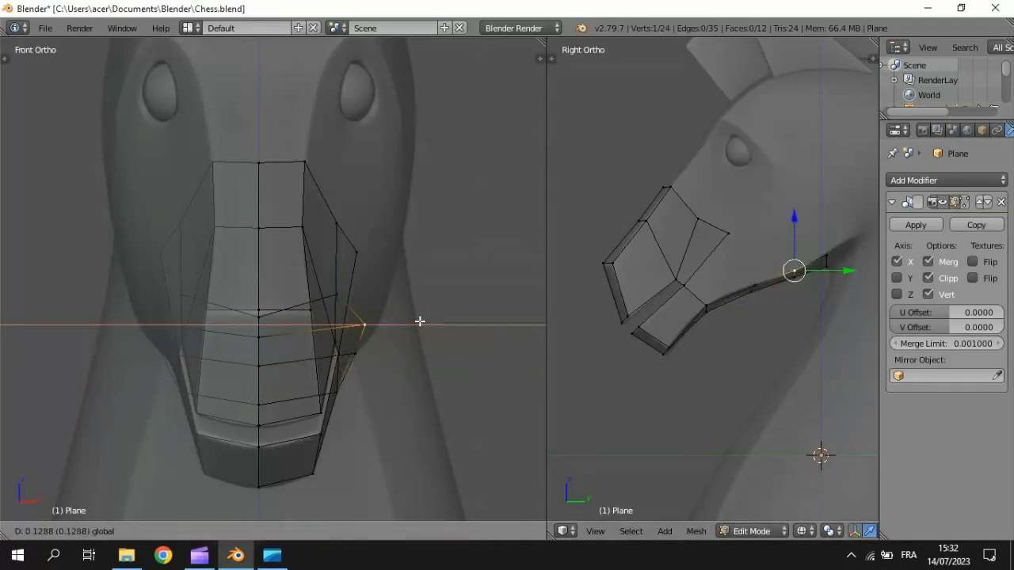
{"action": "left_click", "coordinate": [436, 321]}
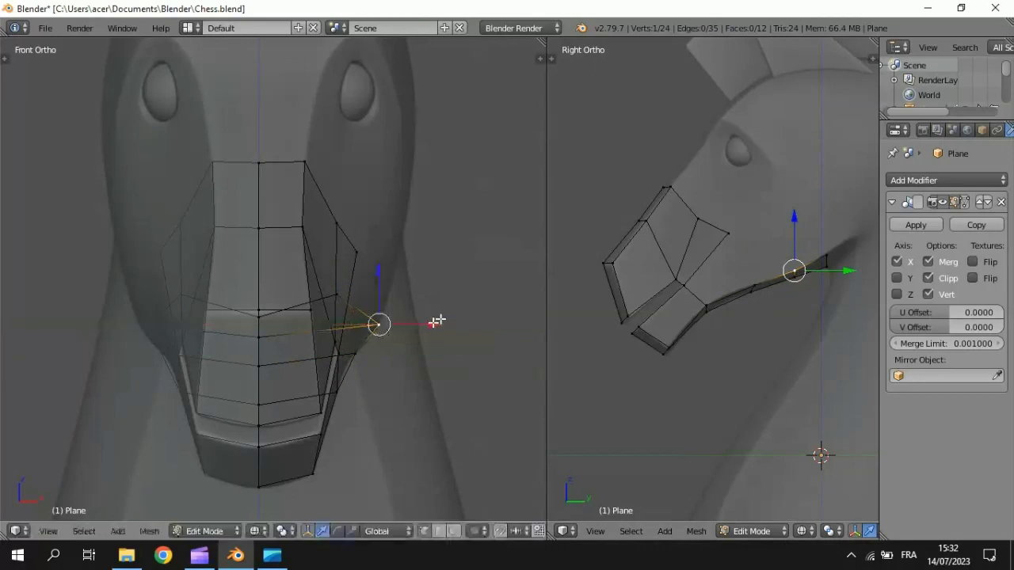
{"action": "right_click", "coordinate": [824, 255]}
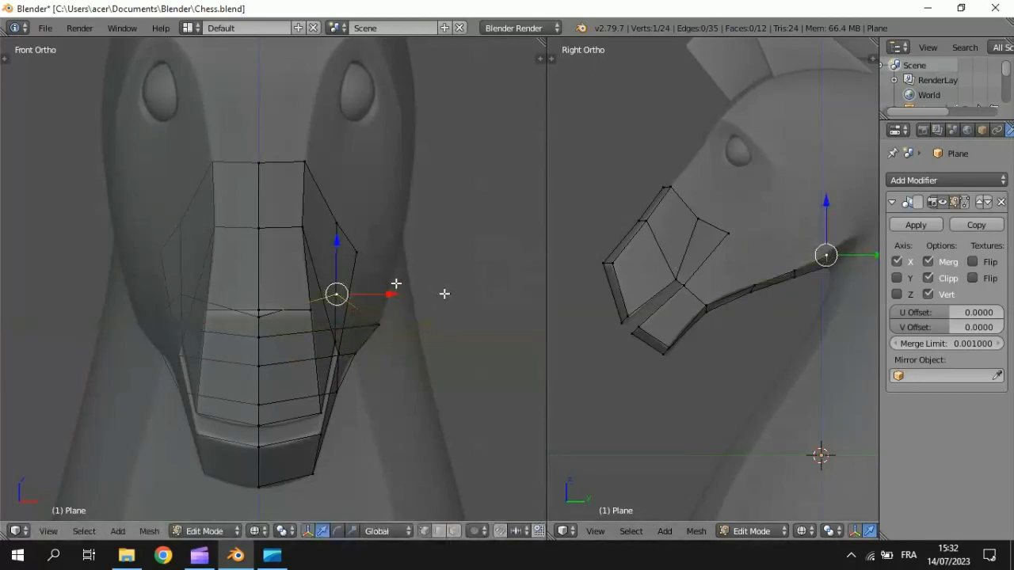
{"action": "key", "text": "g"}
{"action": "key", "text": "x"}
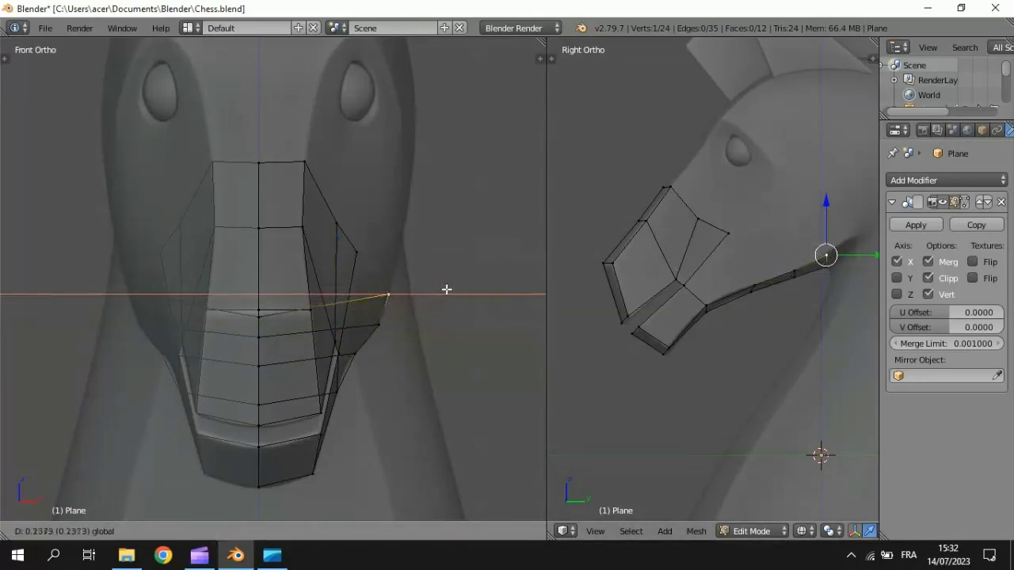
{"action": "left_click", "coordinate": [445, 288]}
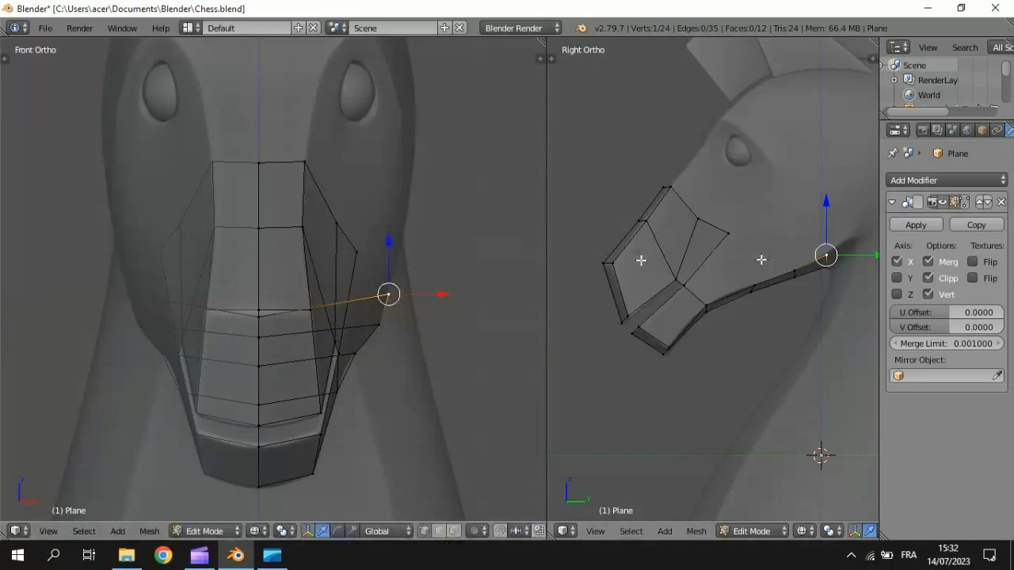
Fill a four-sided face between the cheek edge's rear vertex, the lower mouth-corner edge and the first outer vertex of the jaw underside.
{"action": "right_click", "coordinate": [724, 238]}
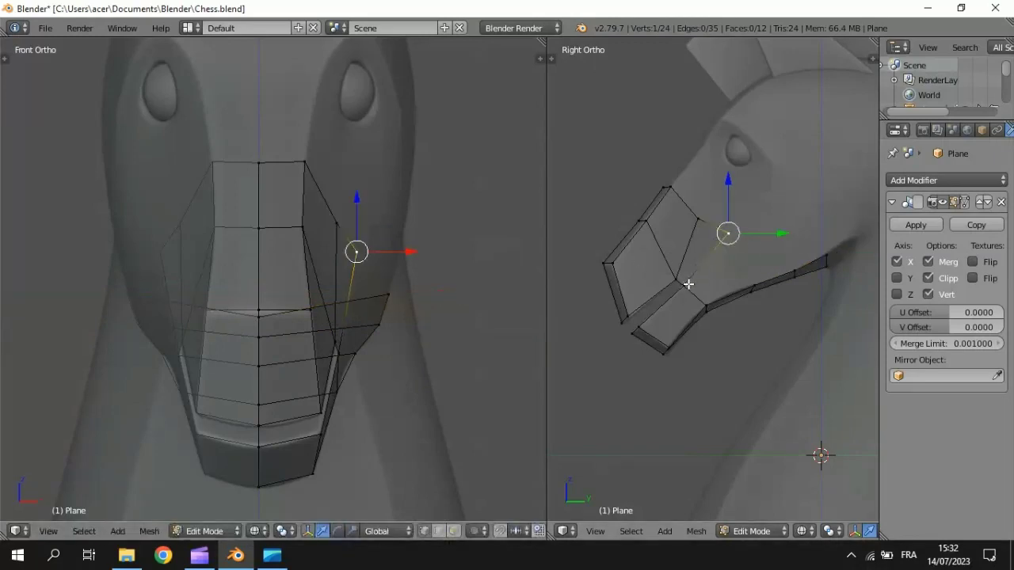
{"action": "right_click", "coordinate": [686, 283], "text": "shift"}
{"action": "right_click", "coordinate": [707, 304], "text": "shift"}
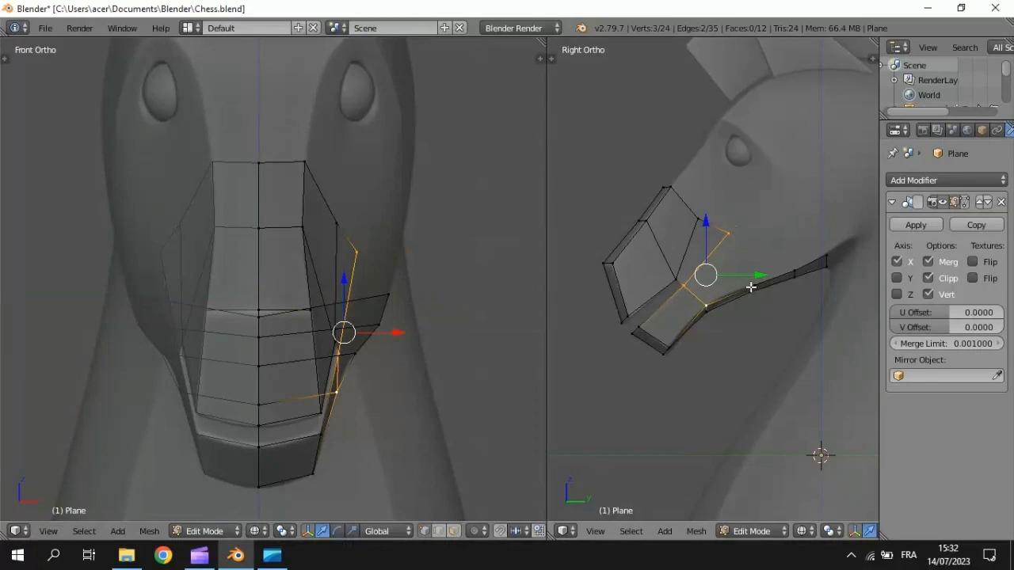
{"action": "right_click", "coordinate": [750, 289], "text": "shift"}
{"action": "key", "text": "f"}
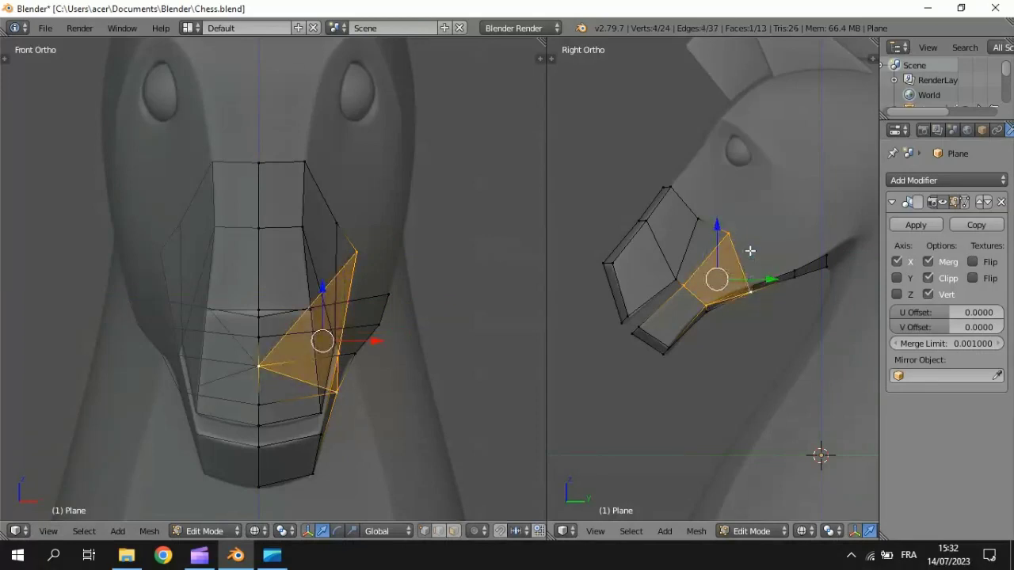
{"action": "key", "text": "ctrl+z"}
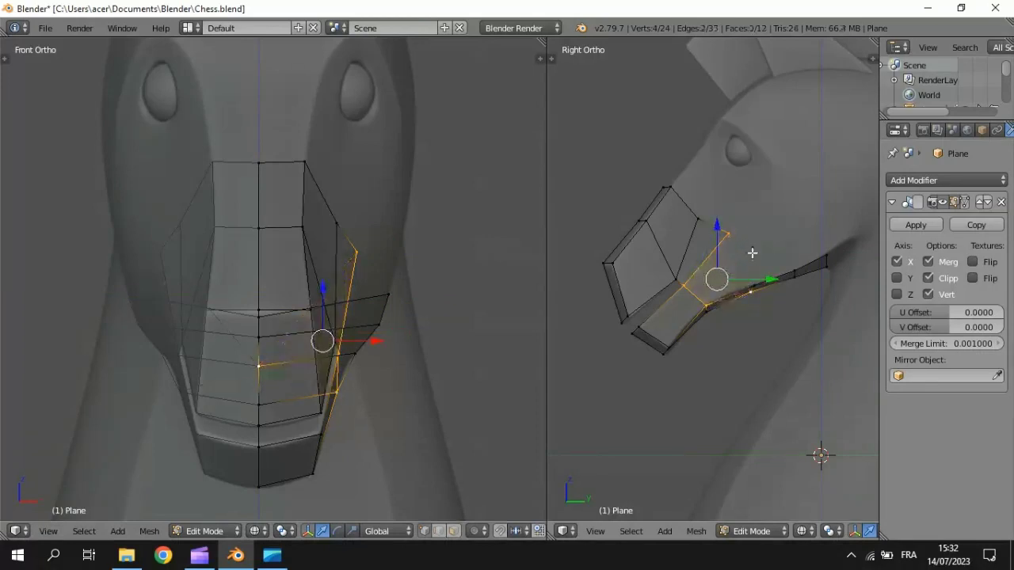
{"action": "key", "text": "ctrl+z"}
{"action": "key", "text": "ctrl+z"}
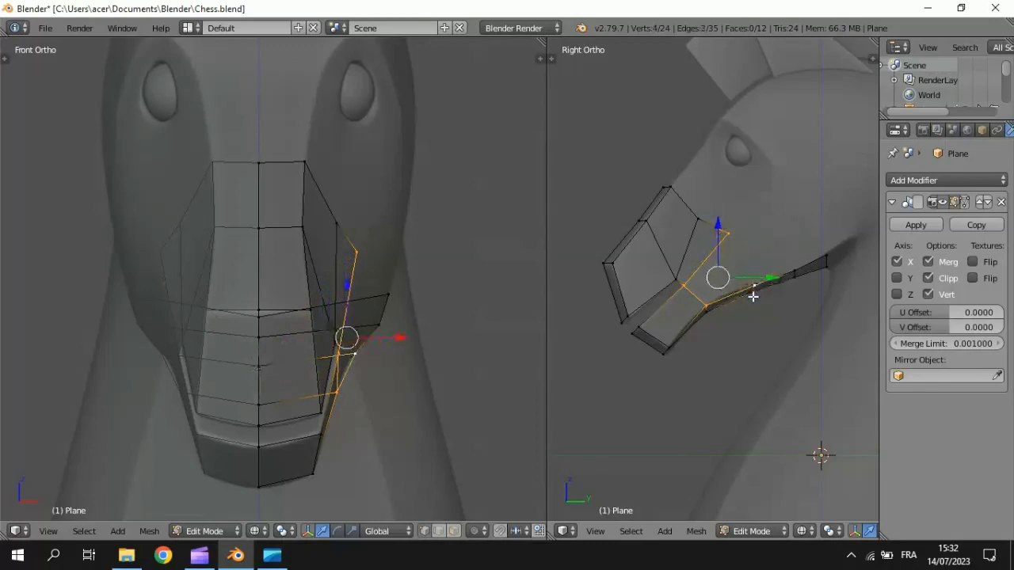
{"action": "key", "text": "f"}
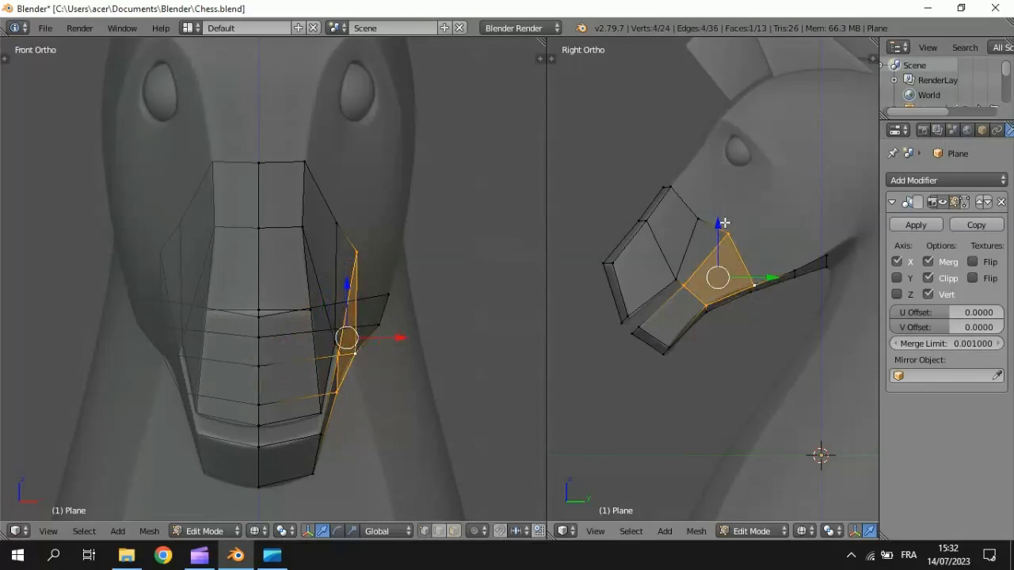
Extrude the cheek edge's rear vertex in two consecutive segments back and up to a point behind the eye in the right view.
{"action": "right_click", "coordinate": [728, 234]}
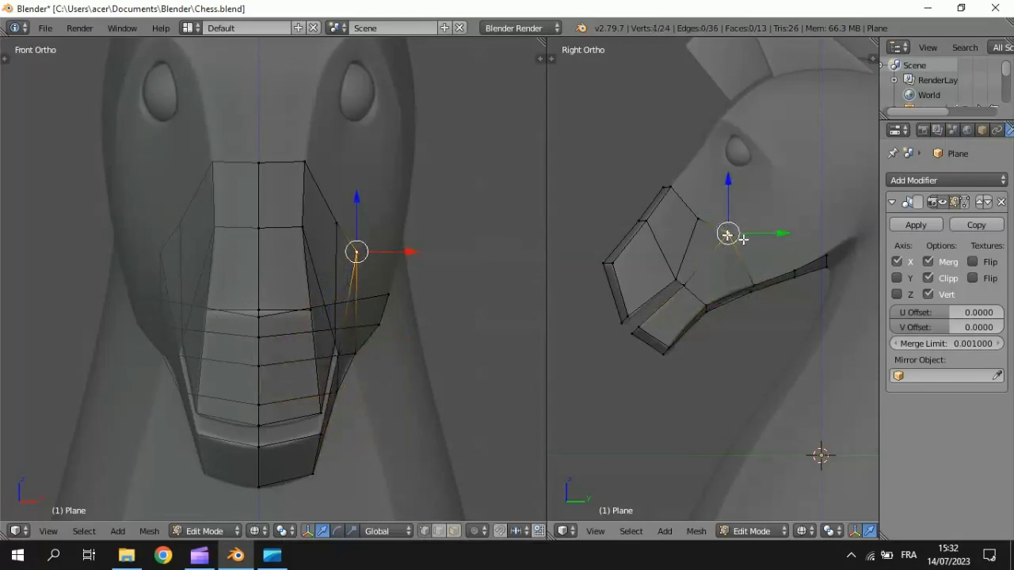
{"action": "key", "text": "e"}
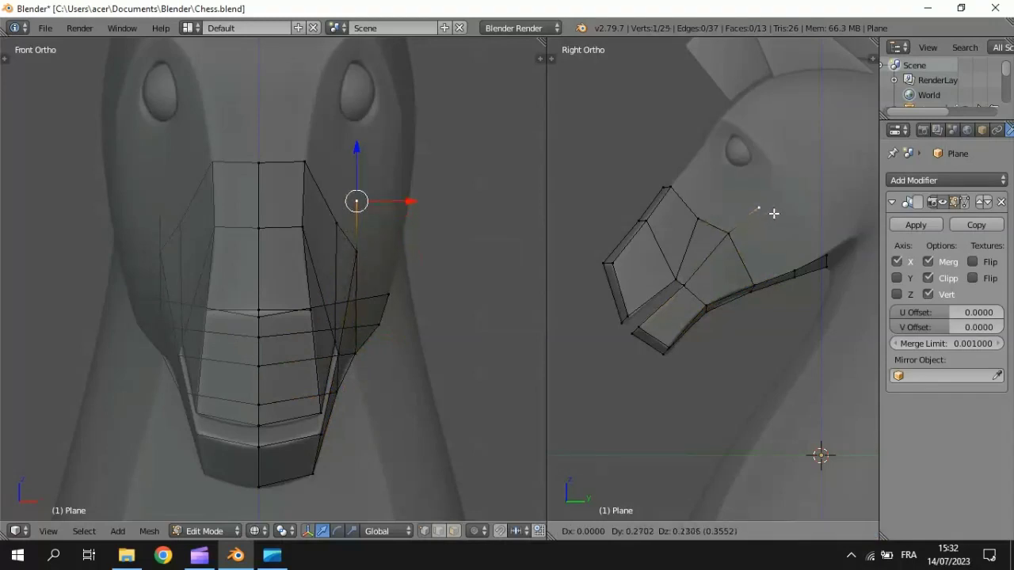
{"action": "left_click", "coordinate": [773, 213]}
{"action": "key", "text": "e"}
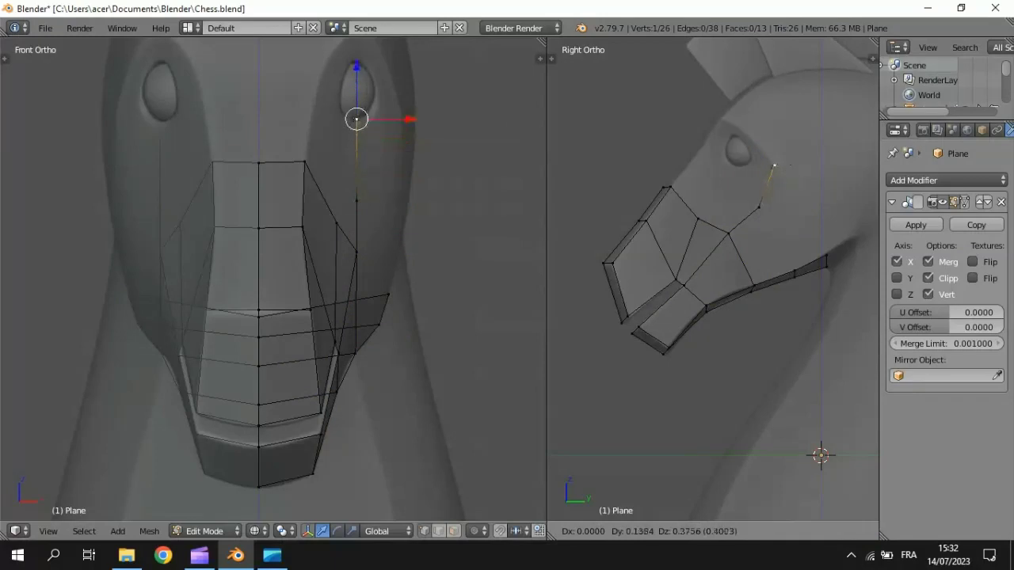
{"action": "left_click", "coordinate": [788, 169]}
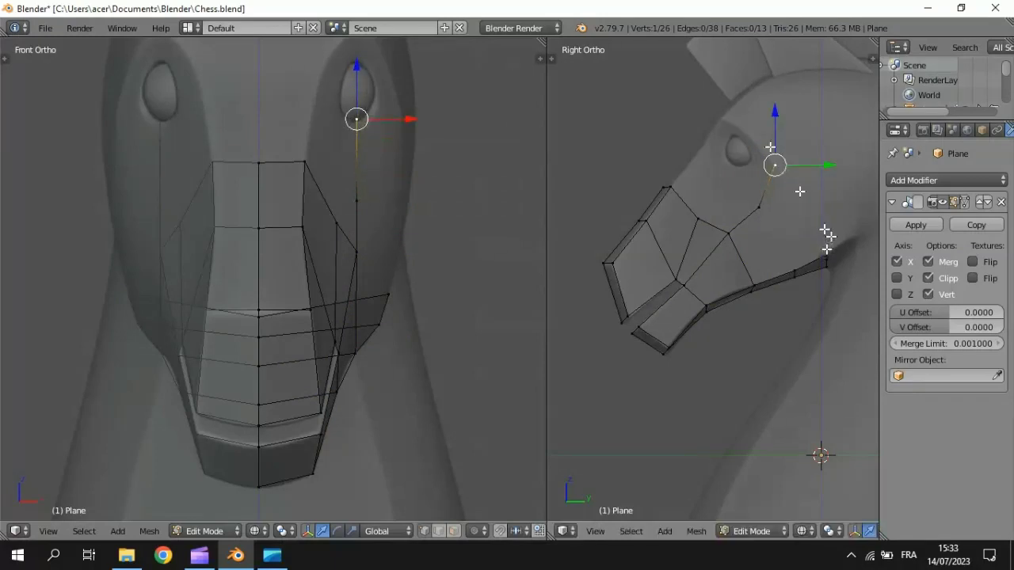
Fill two four-sided faces between the two extruded cheek segments and the outer edge of the jaw underside up to the throat.
{"action": "right_click", "coordinate": [827, 251], "text": "shift"}
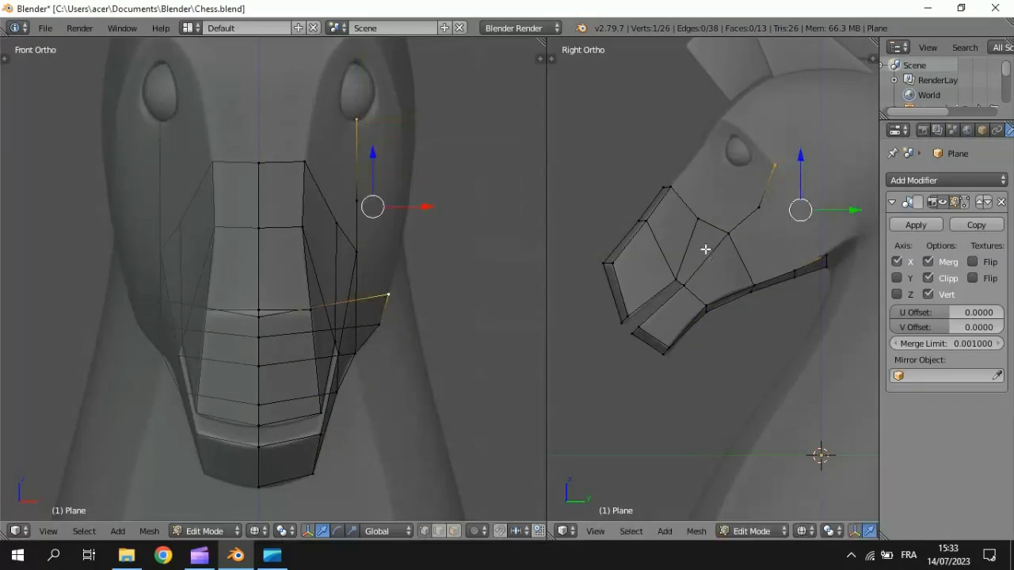
{"action": "right_click", "coordinate": [727, 233]}
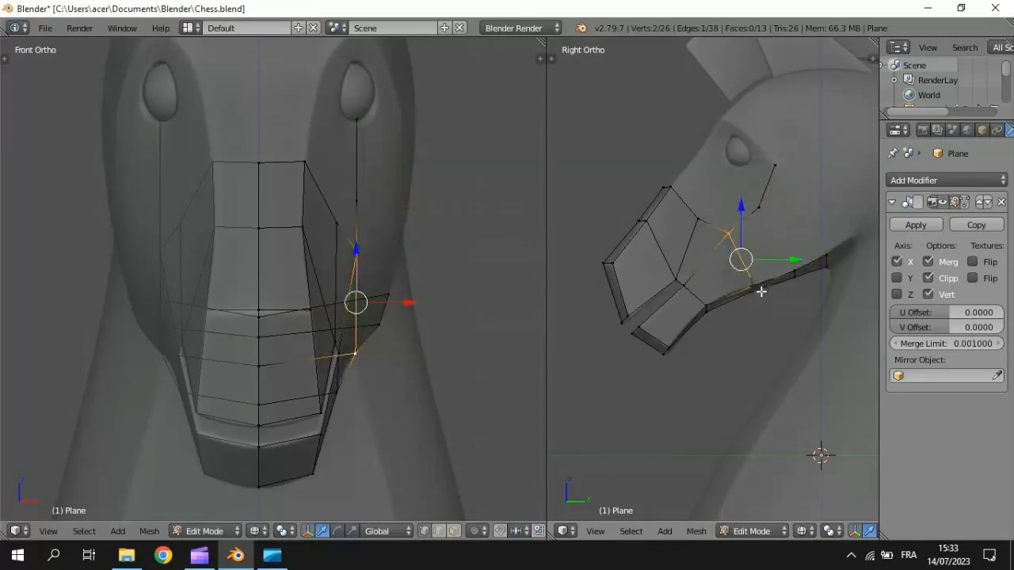
{"action": "right_click", "coordinate": [762, 293]}
{"action": "key", "text": "ctrl+z"}
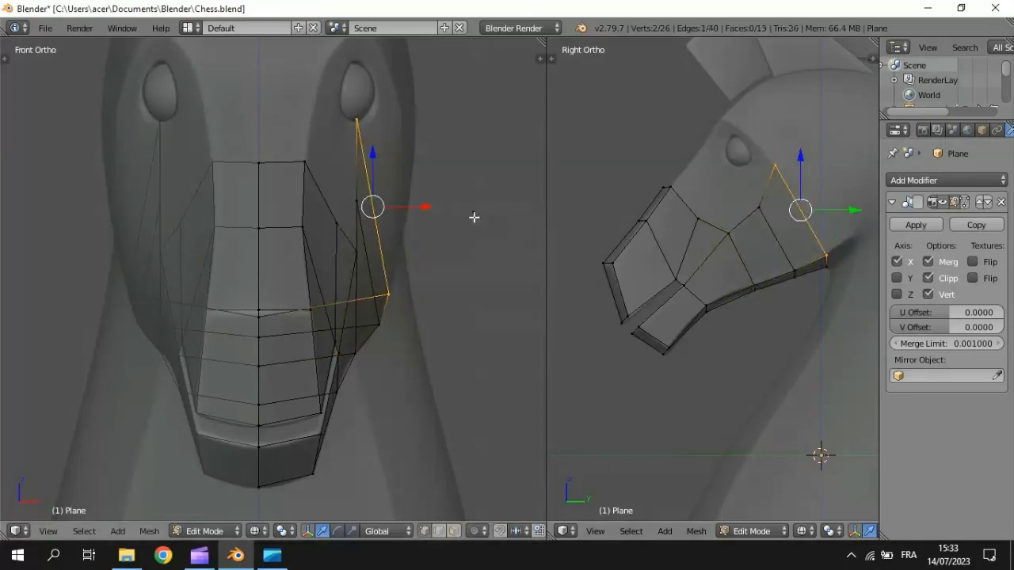
{"action": "key", "text": "ctrl+z"}
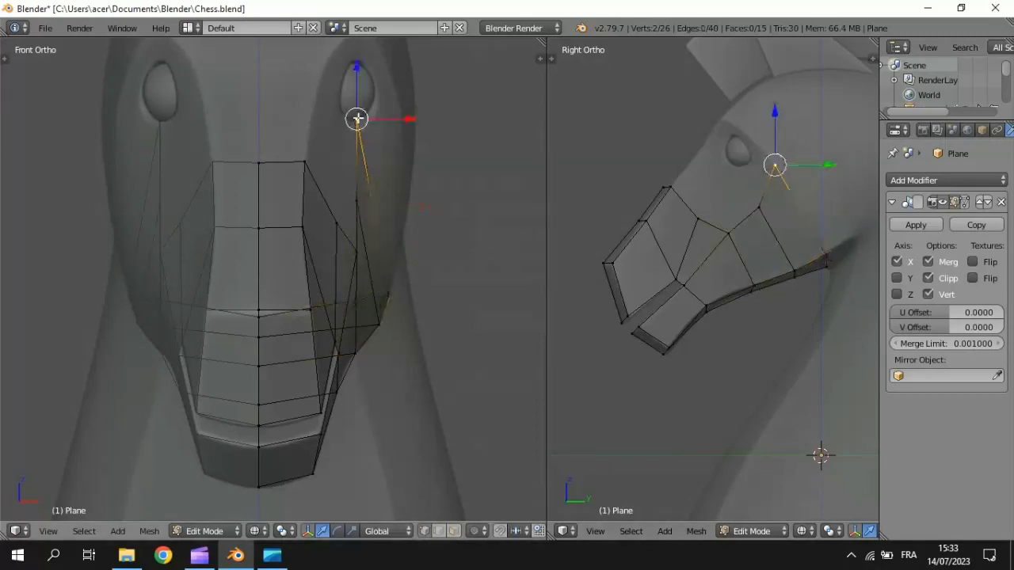
Move the vertex behind the eye outward about 0.2 along X and the cheek vertex below it outward by a smaller amount.
{"action": "middle_click_drag", "start_coordinate": [430, 132], "coordinate": [430, 174], "text": "shift"}
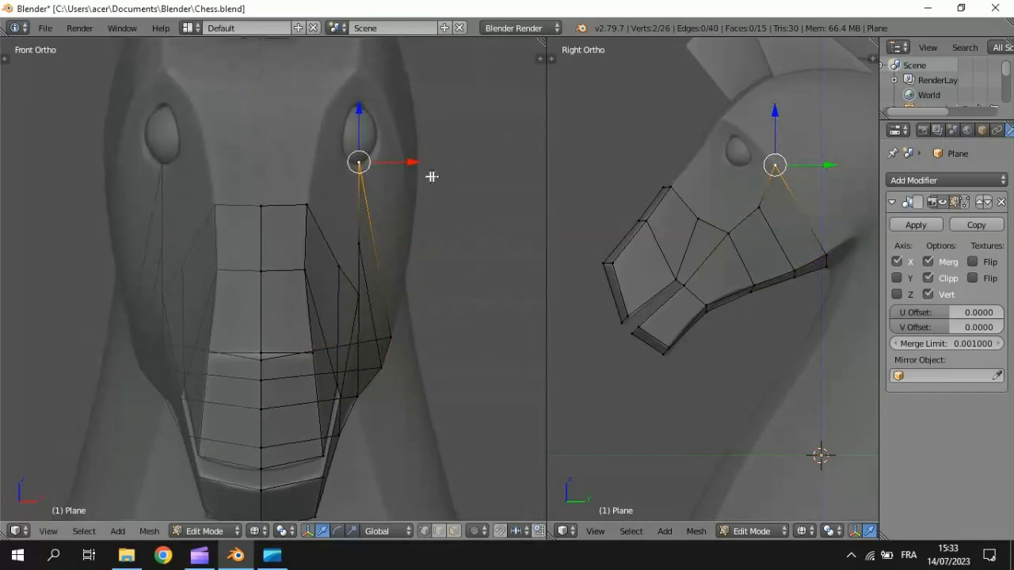
{"action": "key", "text": "g"}
{"action": "key", "text": "x"}
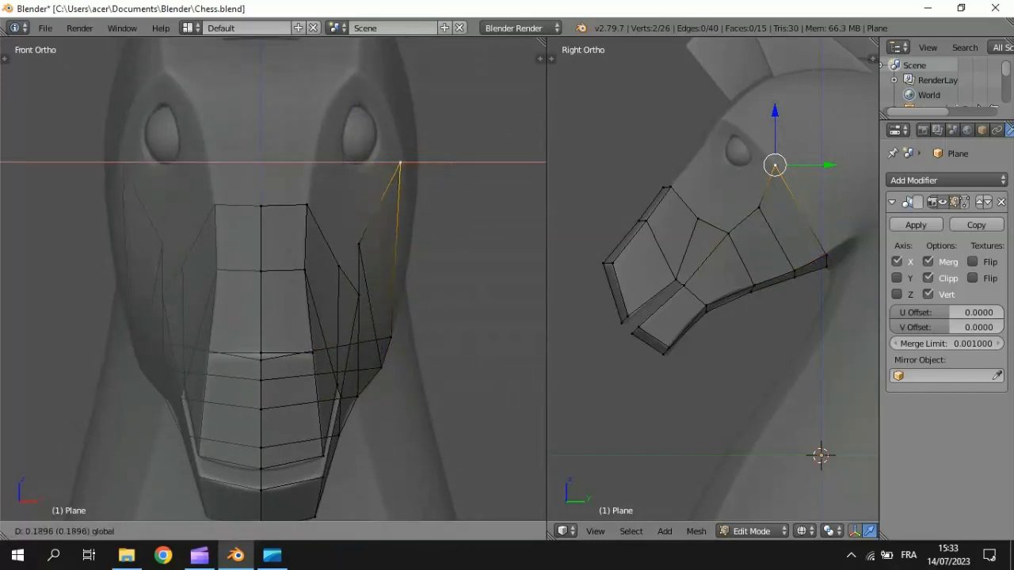
{"action": "left_click", "coordinate": [461, 166]}
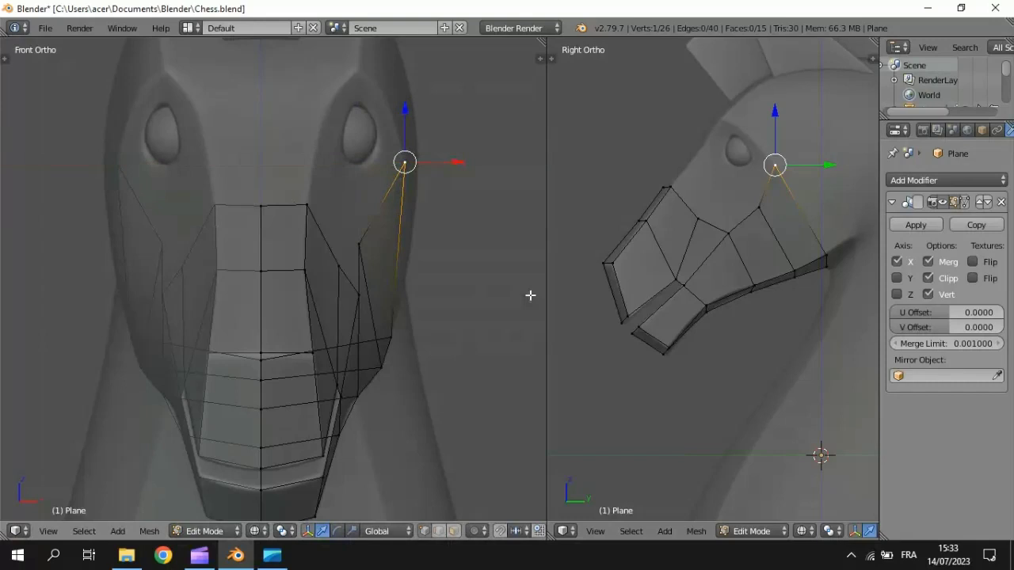
{"action": "right_click", "coordinate": [758, 207]}
{"action": "left_click_drag", "start_coordinate": [411, 246], "coordinate": [433, 244]}
{"action": "left_click", "coordinate": [433, 244]}
{"action": "right_click", "coordinate": [359, 293]}
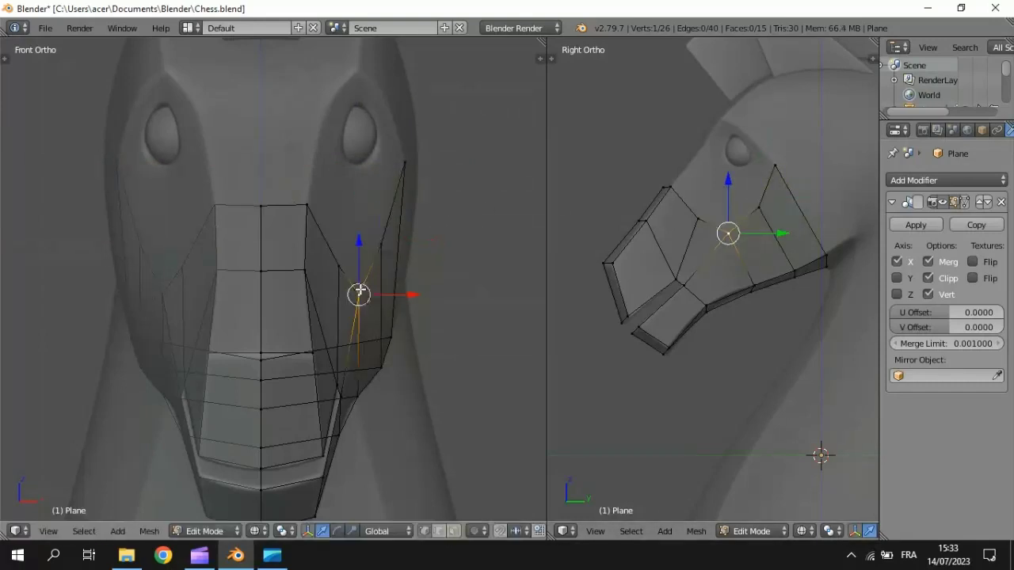
Extrude the nose bridge's upper edge up by about 0.2 in the front view and move it back along Y onto the head's profile.
{"action": "right_click", "coordinate": [307, 203]}
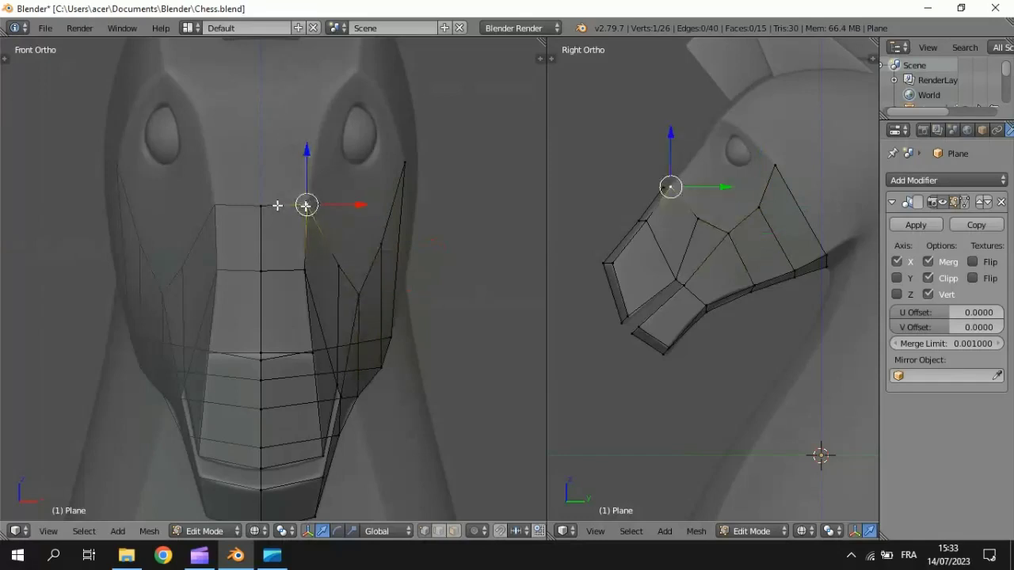
{"action": "right_click", "coordinate": [262, 206], "text": "shift"}
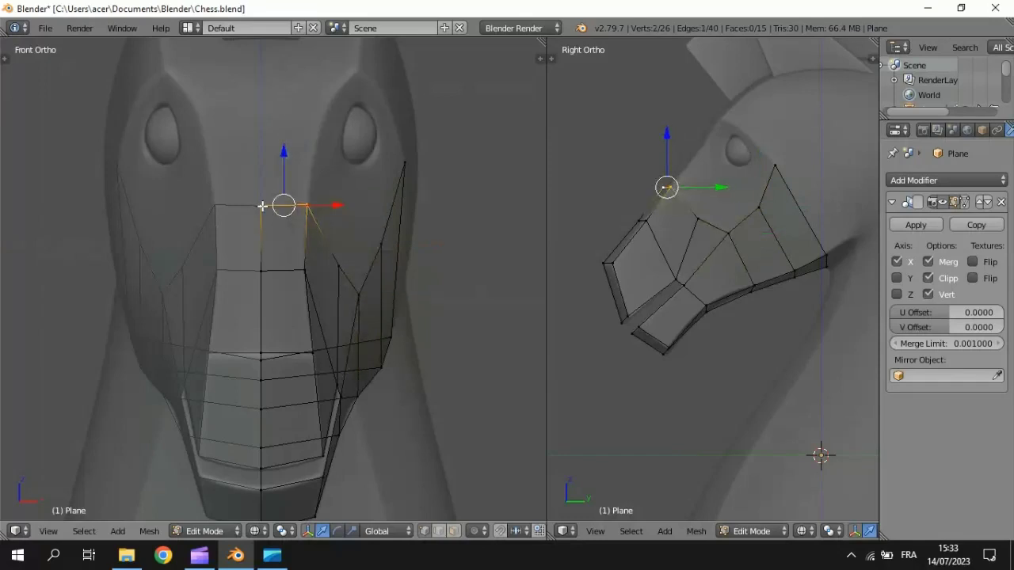
{"action": "key", "text": "e"}
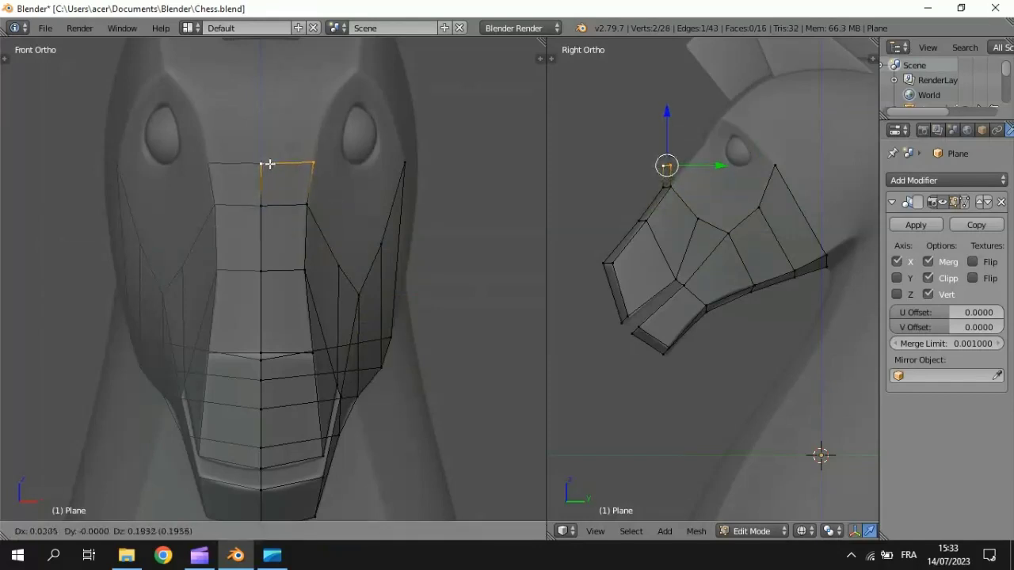
{"action": "left_click", "coordinate": [267, 156]}
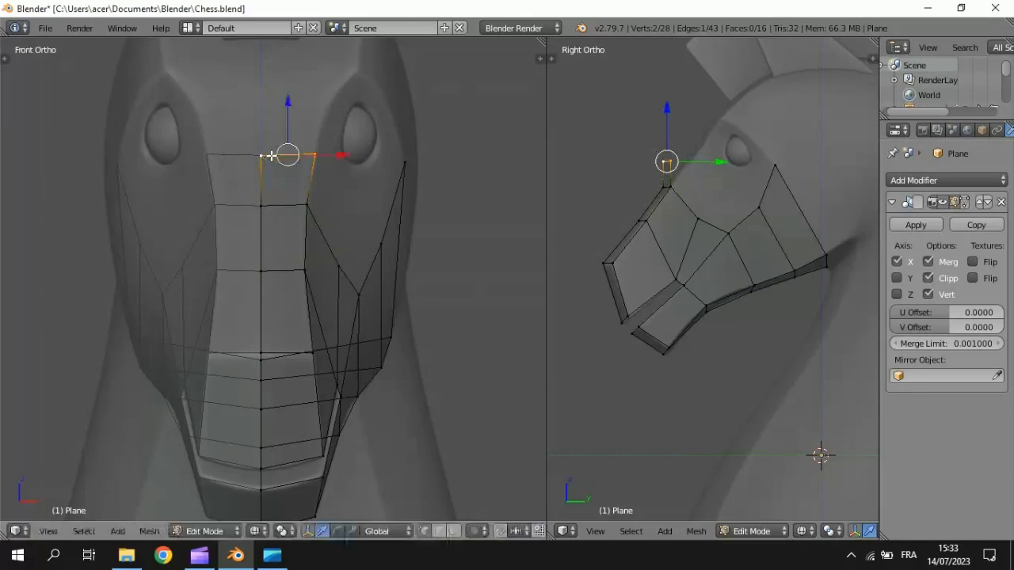
{"action": "left_click_drag", "start_coordinate": [716, 163], "coordinate": [736, 161]}
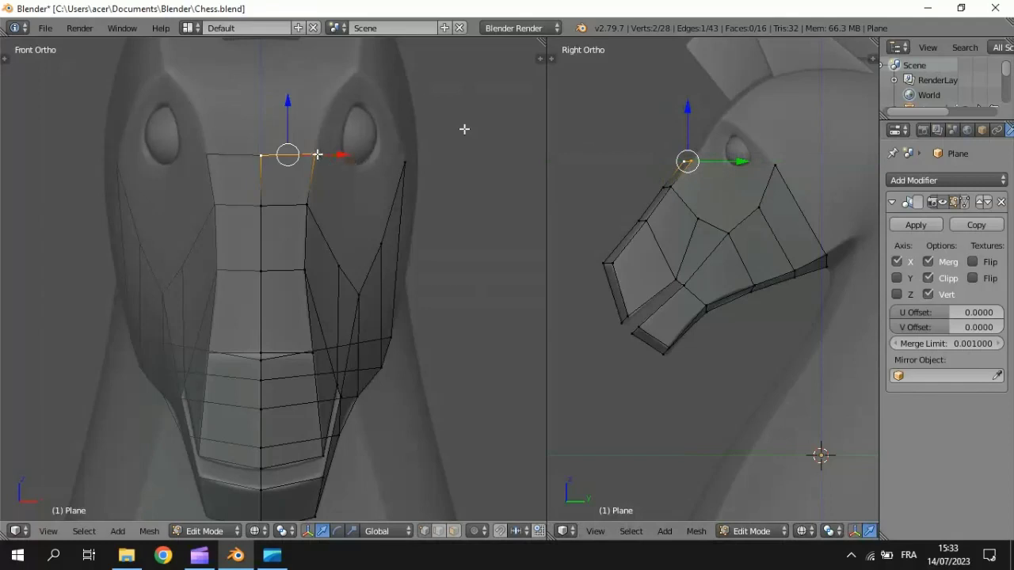
Extrude the nose bridge's upper outer vertex in four consecutive segments under the eye and up behind it in the right view.
{"action": "right_click", "coordinate": [700, 153]}
{"action": "key", "text": "e"}
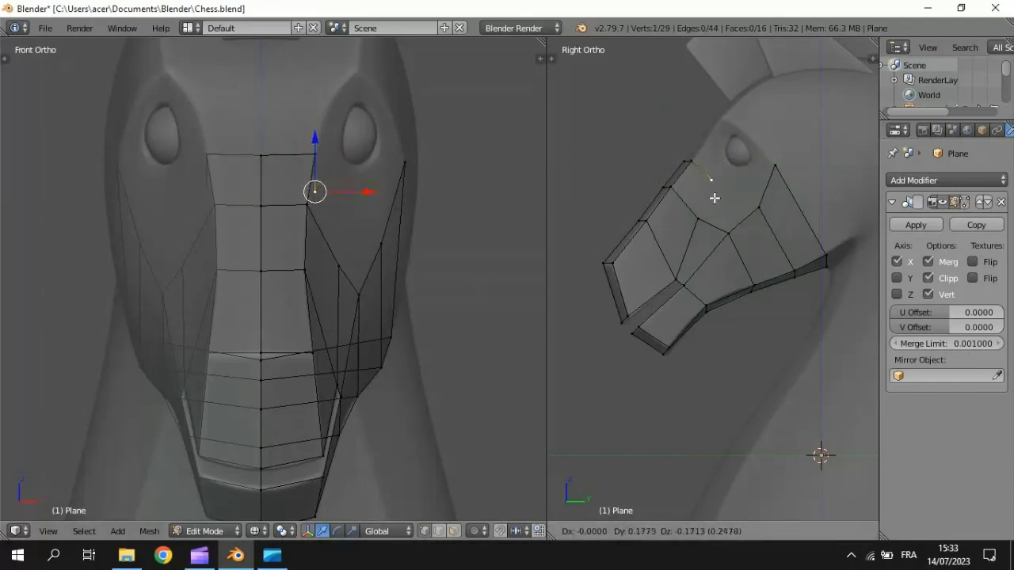
{"action": "left_click", "coordinate": [715, 197]}
{"action": "key", "text": "e"}
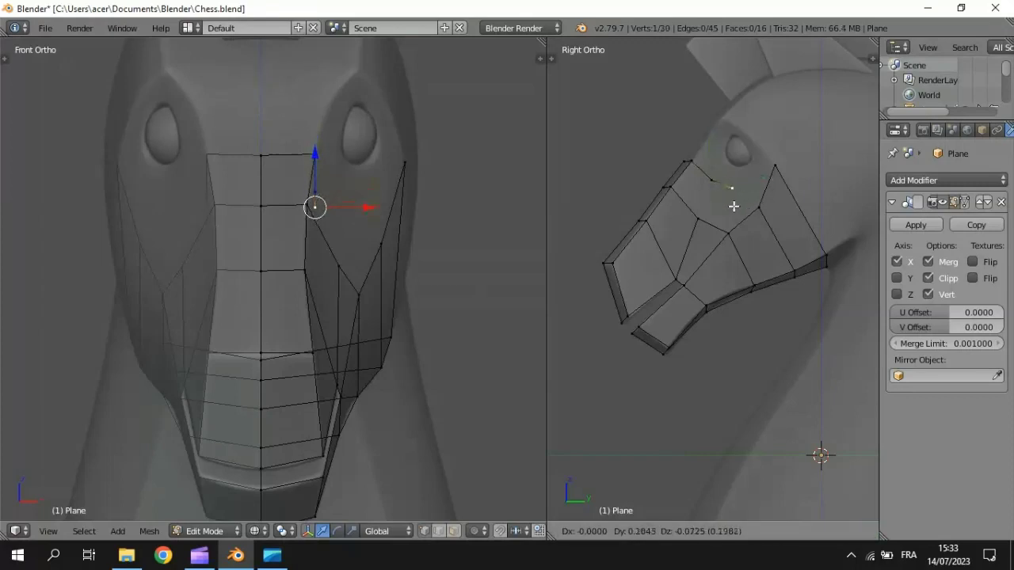
{"action": "left_click", "coordinate": [731, 204]}
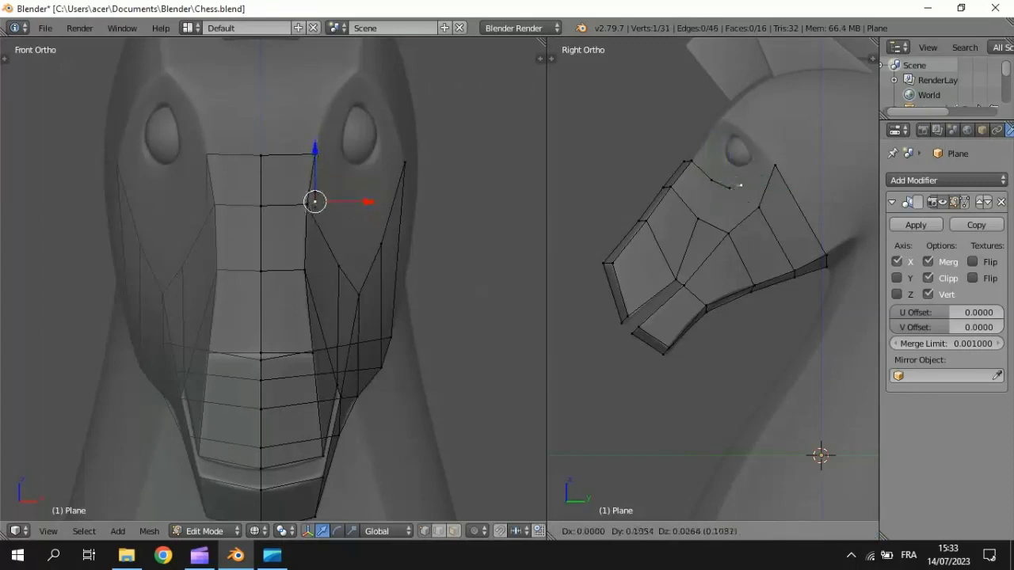
{"action": "key", "text": "e"}
{"action": "left_click", "coordinate": [751, 194]}
{"action": "key", "text": "e"}
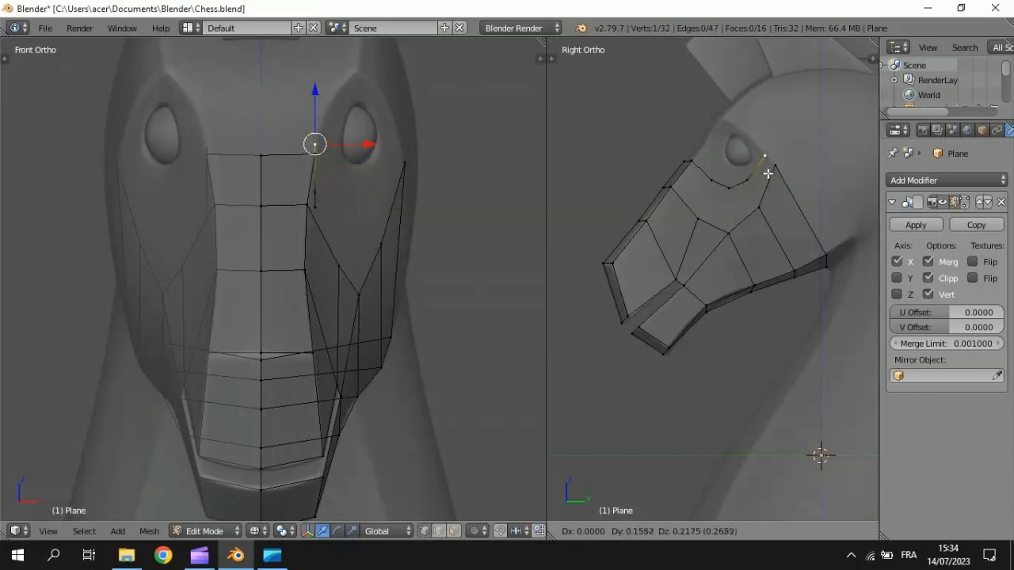
{"action": "left_click", "coordinate": [768, 175]}
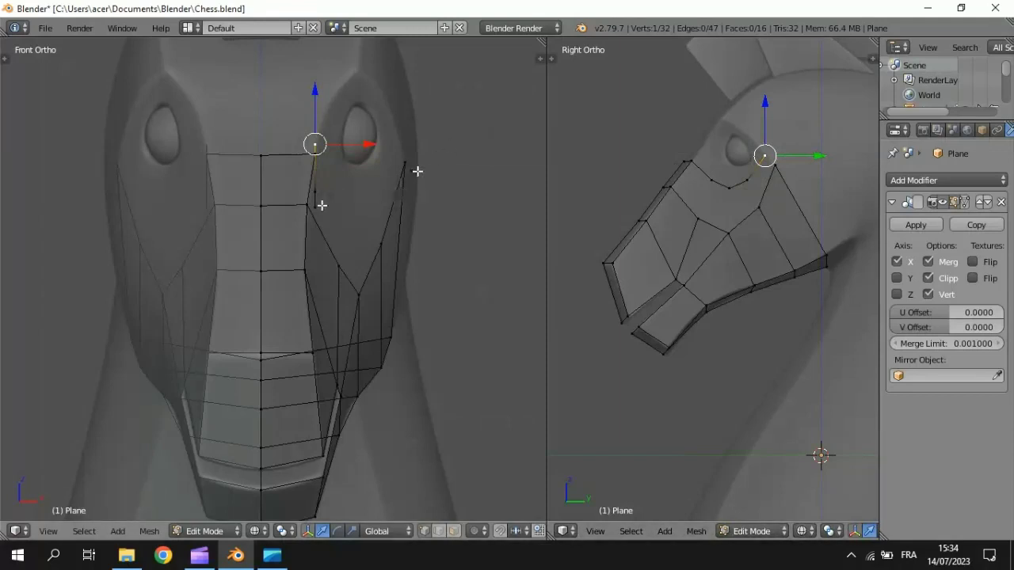
Move the vertices of the new under-eye chain outward along X in the front view so they follow the eye's lower contour.
{"action": "left_click_drag", "start_coordinate": [368, 145], "coordinate": [448, 164]}
{"action": "right_click", "coordinate": [750, 184]}
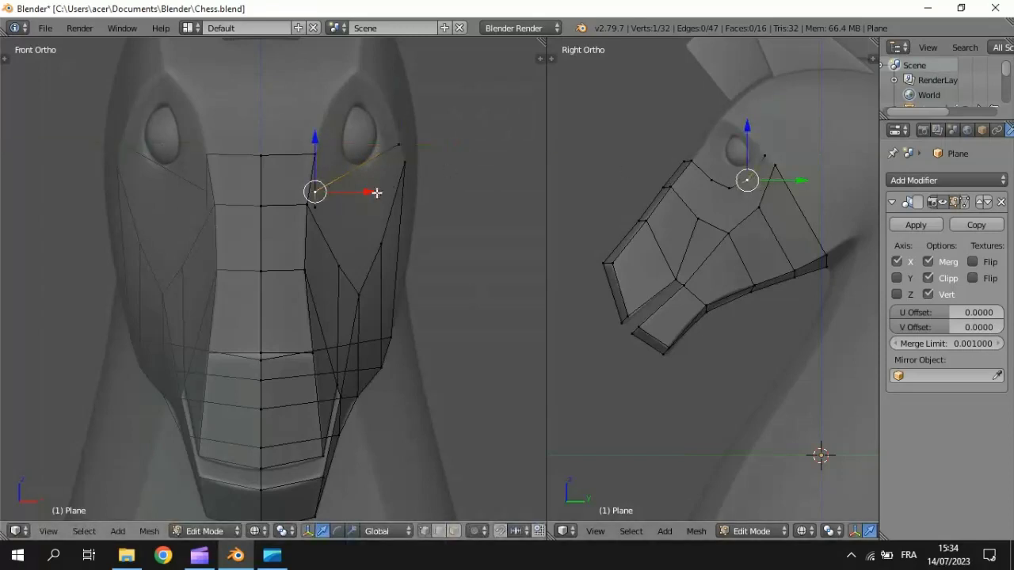
{"action": "mouse_move", "coordinate": [376, 193]}
{"action": "left_mouse_down"}
{"action": "mouse_move", "coordinate": [432, 191]}
{"action": "mouse_move", "coordinate": [419, 188]}
{"action": "mouse_move", "coordinate": [396, 210]}
{"action": "mouse_move", "coordinate": [405, 211]}
{"action": "mouse_move", "coordinate": [383, 204]}
{"action": "mouse_move", "coordinate": [386, 194]}
{"action": "left_mouse_up"}
{"action": "right_click", "coordinate": [317, 207]}
{"action": "right_click", "coordinate": [321, 191]}
Fill the gap between the under-eye chain and the cheek with four faces and move the cheek's upper rear vertex slightly down and back.
{"action": "right_click", "coordinate": [314, 162]}
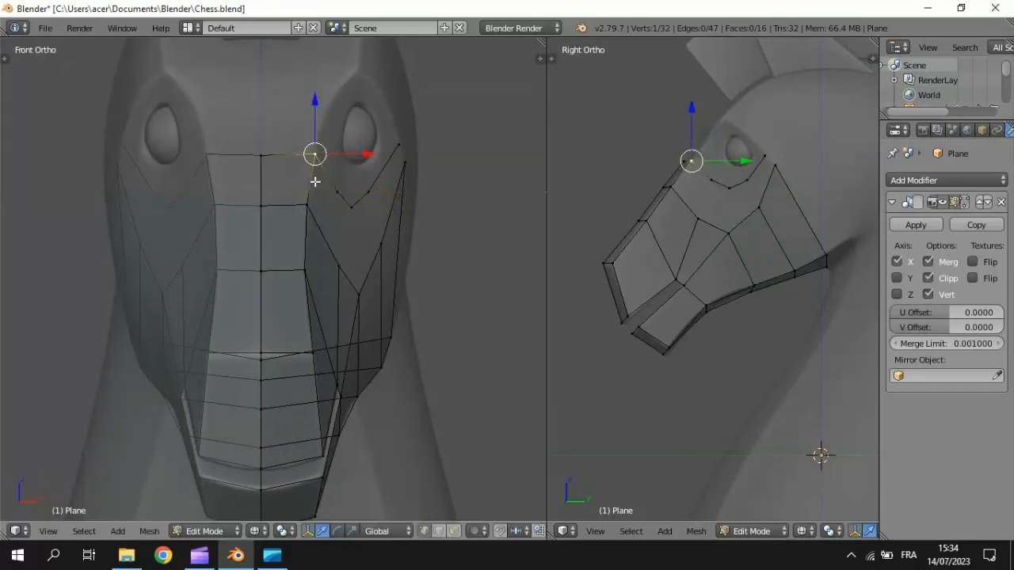
{"action": "right_click", "coordinate": [309, 205], "text": "shift"}
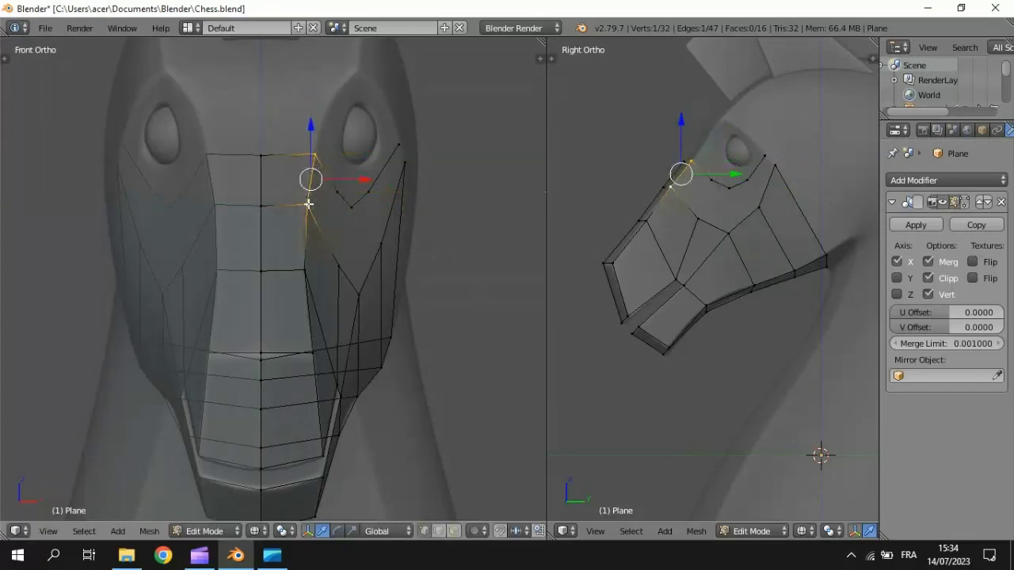
{"action": "key", "text": "f"}
{"action": "key", "text": "f"}
{"action": "key", "text": "f"}
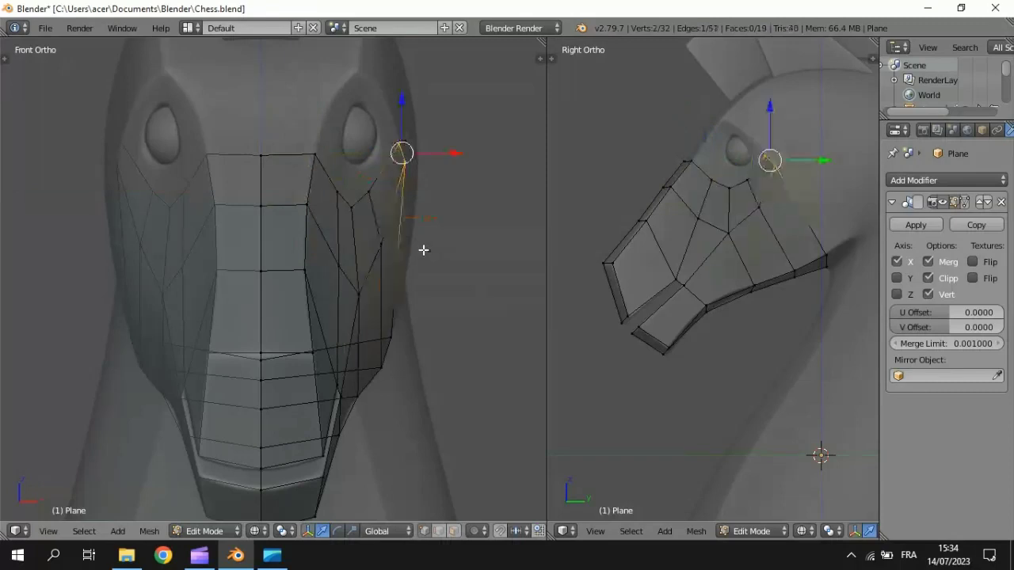
{"action": "key", "text": "f"}
{"action": "right_click", "coordinate": [777, 165]}
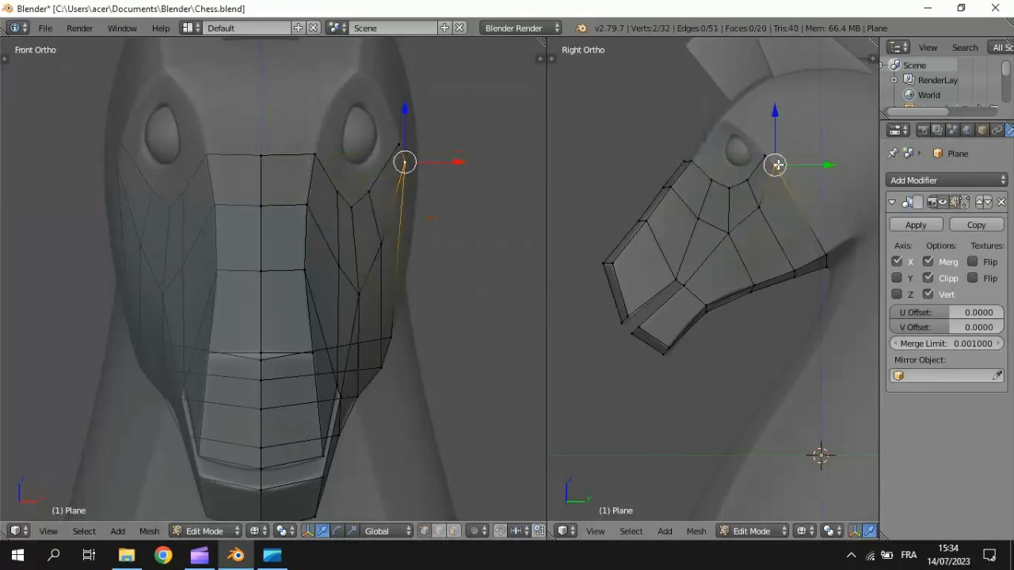
{"action": "right_click_drag", "start_coordinate": [776, 166], "coordinate": [783, 183]}
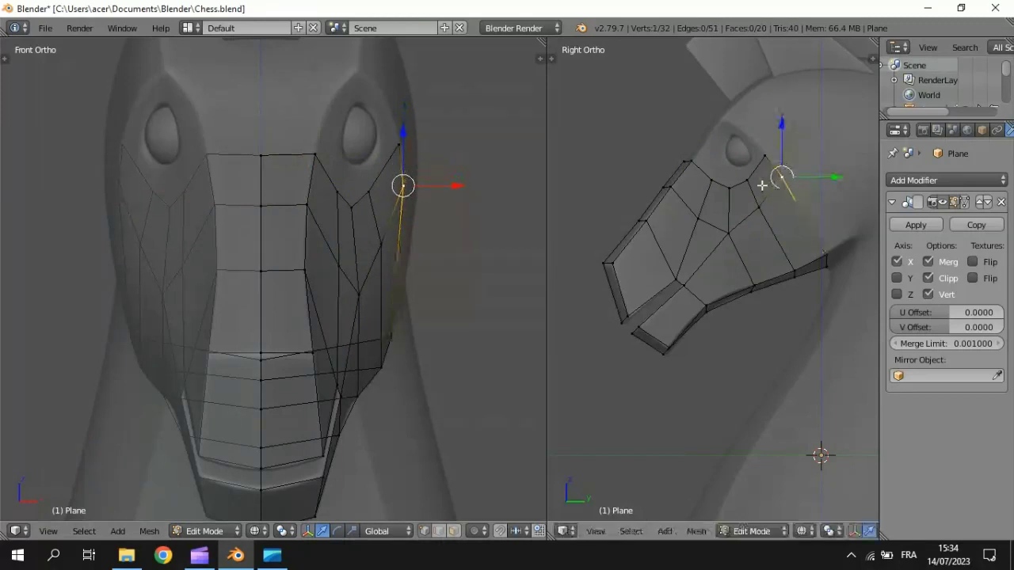
Switch both views to solid shading and recalculate the face normals of the whole mesh.
{"action": "key", "text": "shift+z"}
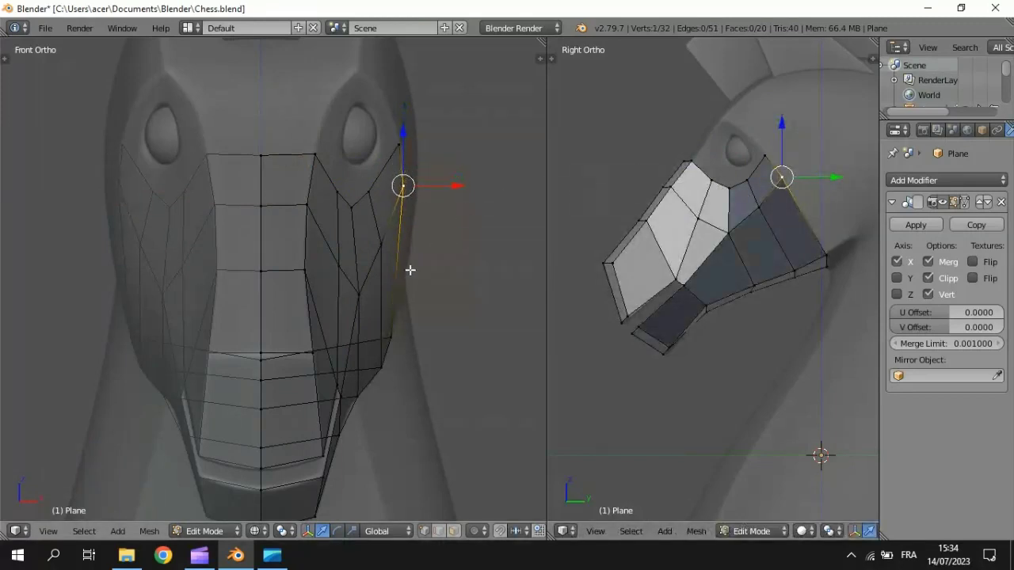
{"action": "mouse_move", "coordinate": [409, 270]}
{"action": "middle_mouse_down"}
{"action": "mouse_move", "coordinate": [333, 217]}
{"action": "mouse_move", "coordinate": [396, 244]}
{"action": "mouse_move", "coordinate": [248, 292]}
{"action": "mouse_move", "coordinate": [388, 298]}
{"action": "mouse_move", "coordinate": [466, 271]}
{"action": "mouse_move", "coordinate": [387, 302]}
{"action": "mouse_move", "coordinate": [298, 268]}
{"action": "middle_mouse_up"}
{"action": "key", "text": "z"}
{"action": "key", "text": "a"}
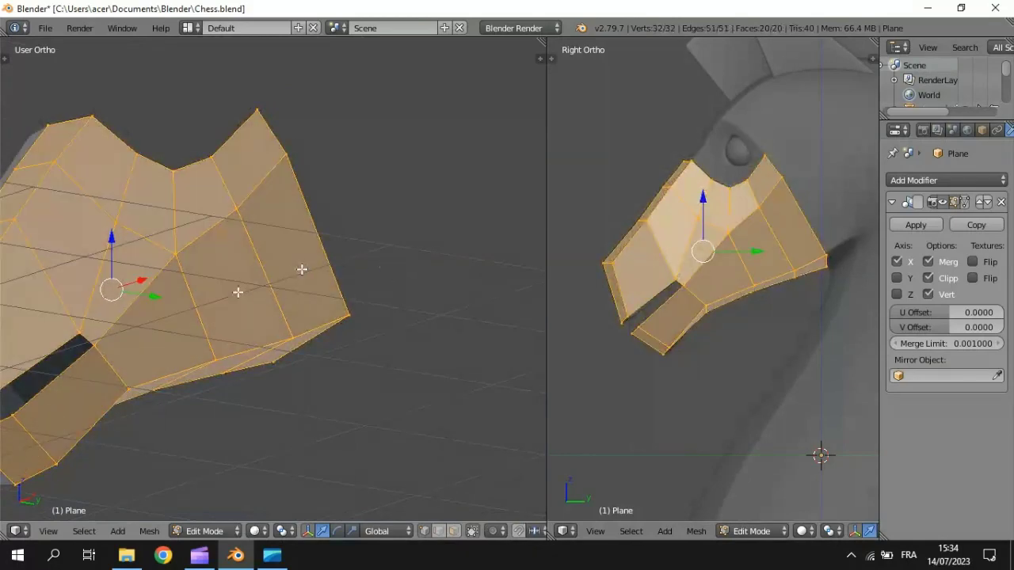
{"action": "mouse_move", "coordinate": [238, 290]}
{"action": "middle_mouse_down"}
{"action": "mouse_move", "coordinate": [308, 253]}
{"action": "mouse_move", "coordinate": [341, 309]}
{"action": "mouse_move", "coordinate": [311, 335]}
{"action": "mouse_move", "coordinate": [319, 321]}
{"action": "mouse_move", "coordinate": [348, 316]}
{"action": "mouse_move", "coordinate": [277, 285]}
{"action": "mouse_move", "coordinate": [242, 301]}
{"action": "middle_mouse_up"}
Slide the cheek vertex below the eye's rear corner about 0.23 down its edge and move it slightly outward along X.
{"action": "key", "text": "KP_3"}
{"action": "right_click", "coordinate": [151, 263]}
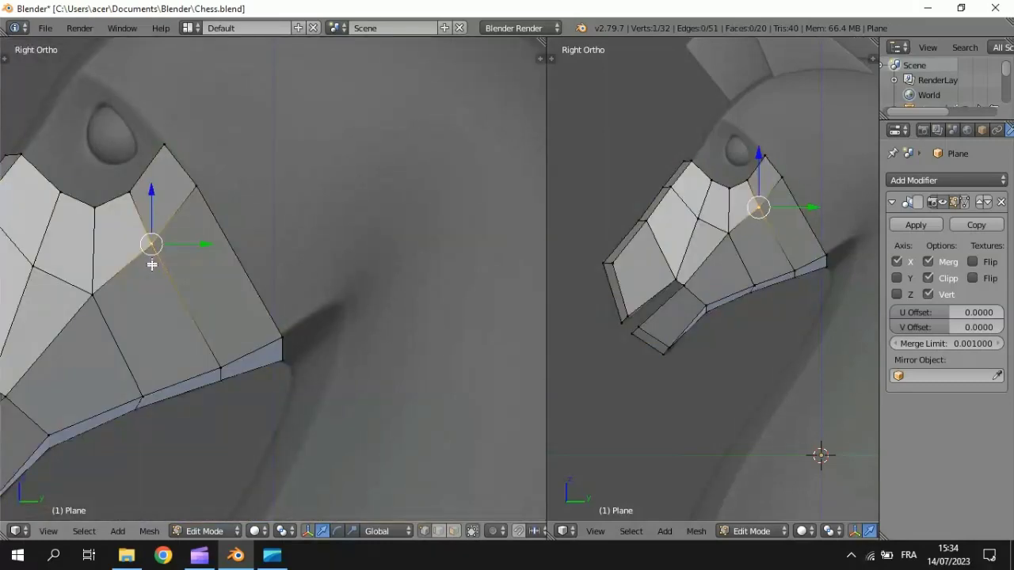
{"action": "key", "text": "shift+v"}
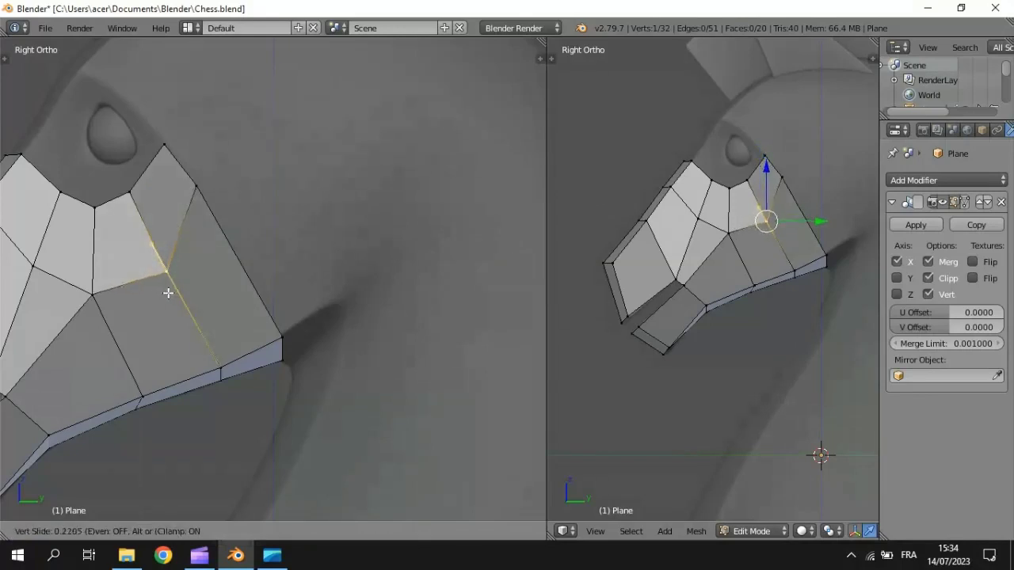
{"action": "left_click", "coordinate": [168, 292]}
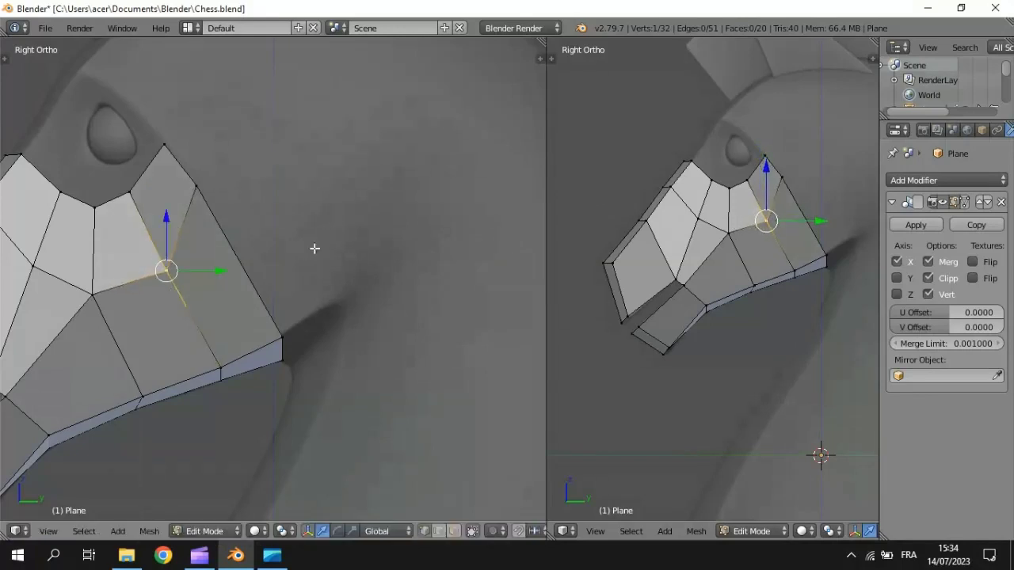
{"action": "key", "text": "KP_1"}
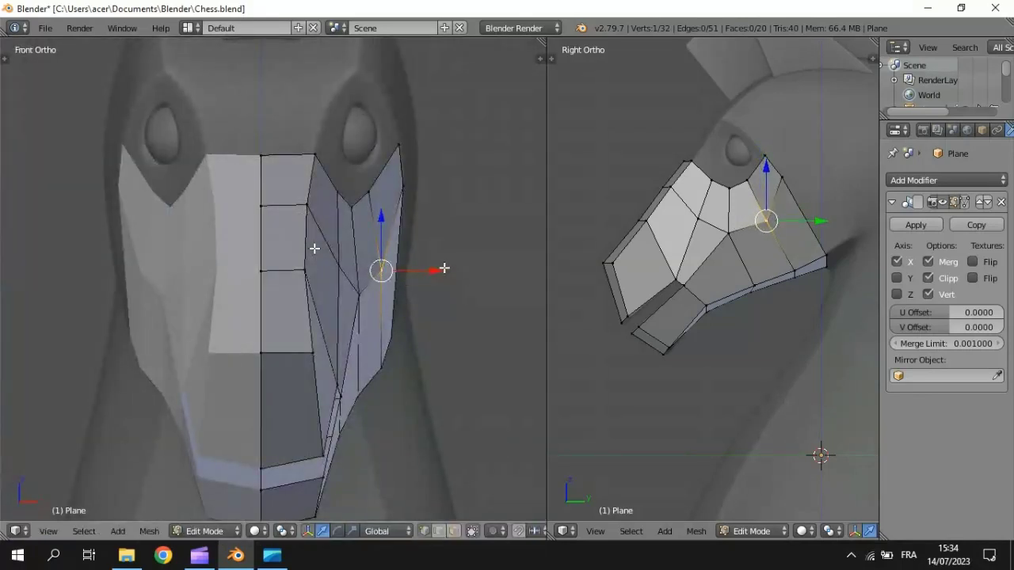
{"action": "left_click_drag", "start_coordinate": [444, 269], "coordinate": [456, 269]}
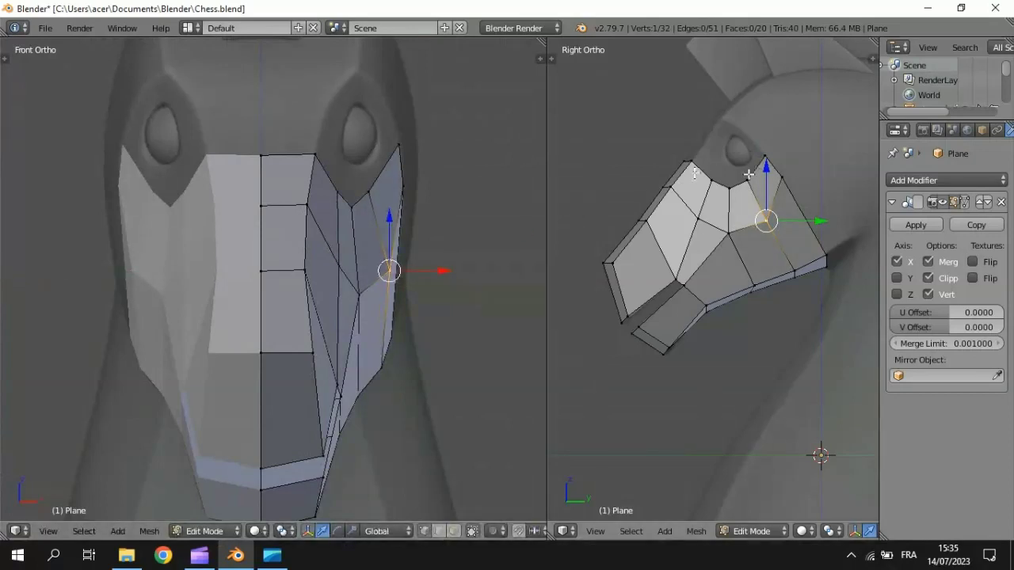
Slide the cheek's upper rear vertex about 0.31 down its edge, move it outward along X, and nudge the neighbouring cheek vertex slightly inward.
{"action": "right_click", "coordinate": [781, 180]}
{"action": "key", "text": "shift+v"}
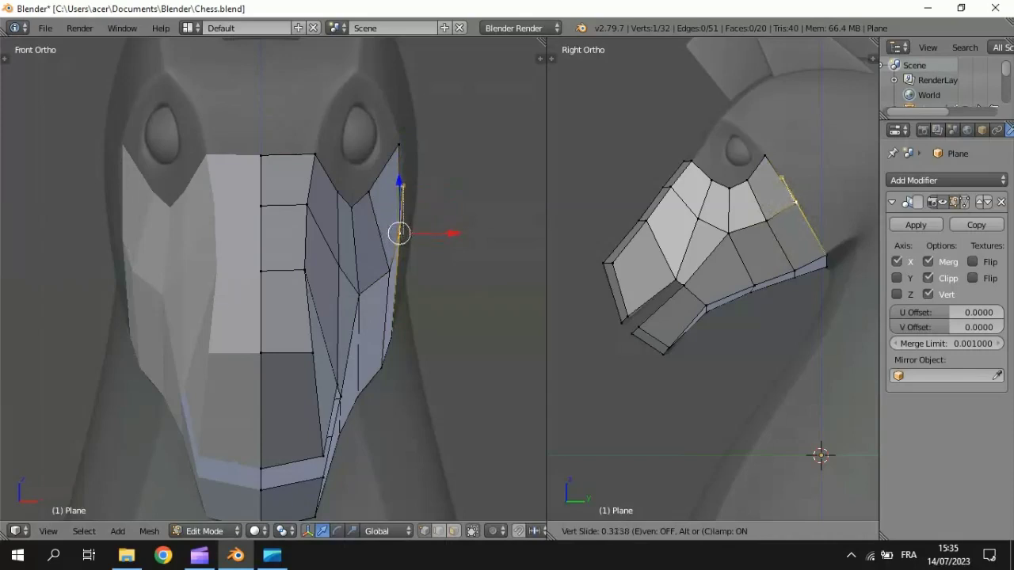
{"action": "left_click", "coordinate": [794, 206]}
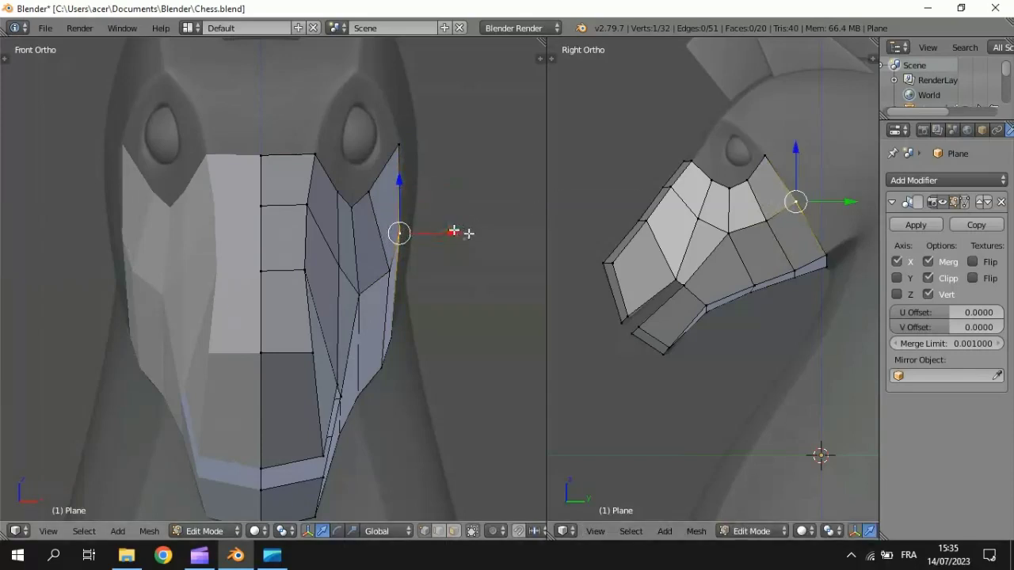
{"action": "left_click_drag", "start_coordinate": [454, 231], "coordinate": [464, 231]}
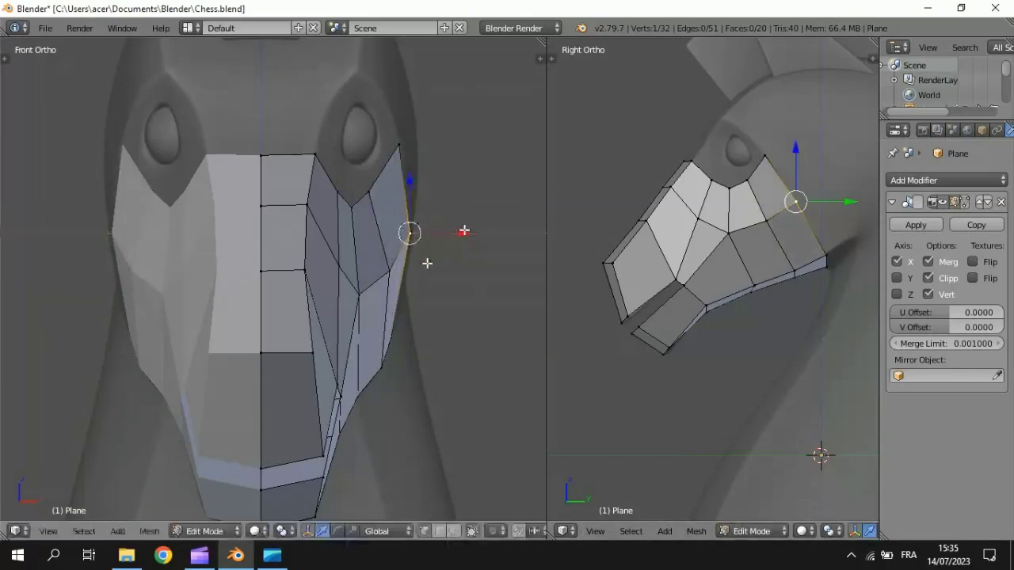
{"action": "right_click", "coordinate": [388, 269]}
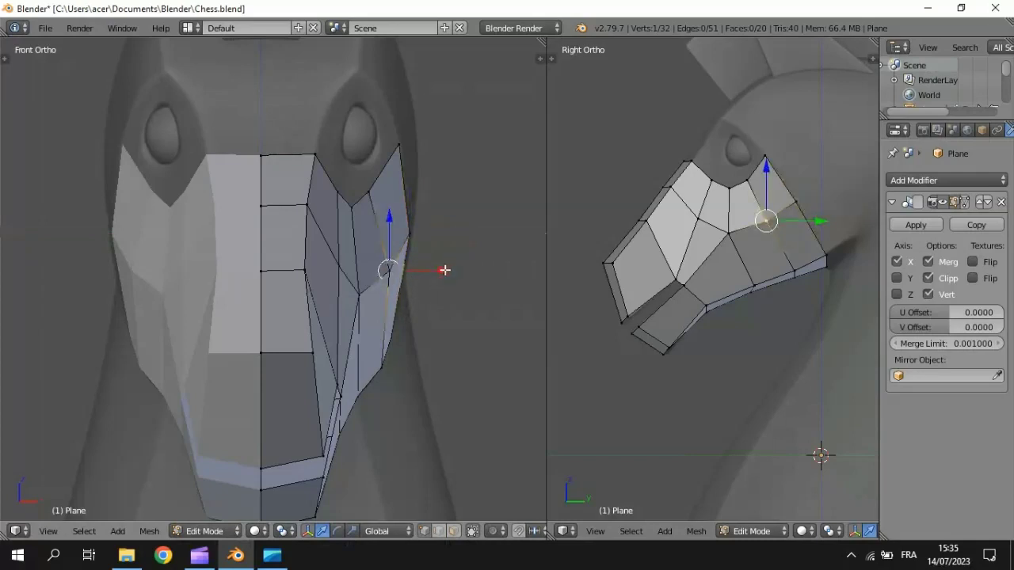
{"action": "left_click_drag", "start_coordinate": [441, 270], "coordinate": [443, 269]}
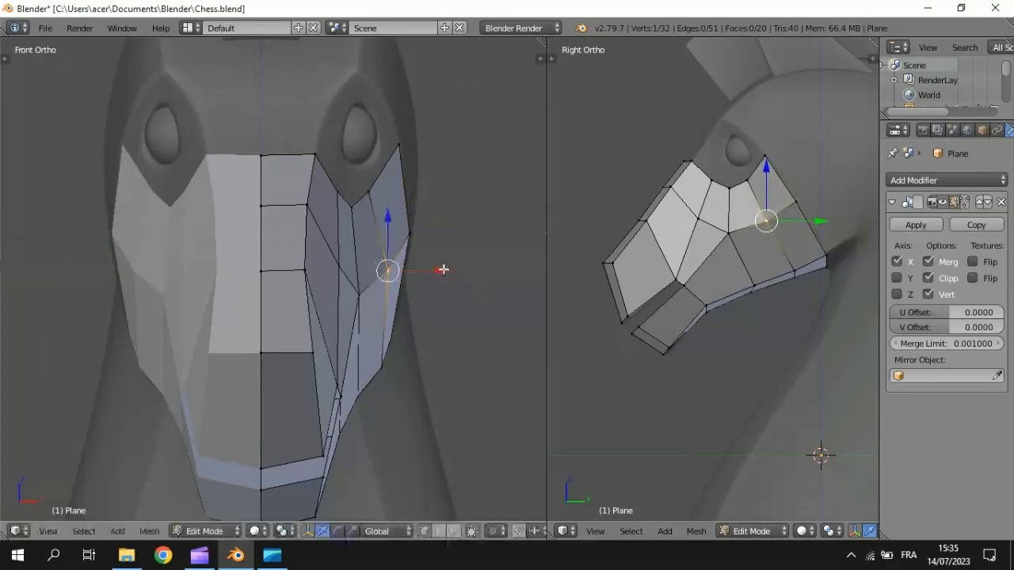
Extrude the nose bridge's upper edge up by about 0.18 in the front view, beside the inner side of the eye.
{"action": "key", "text": "z"}
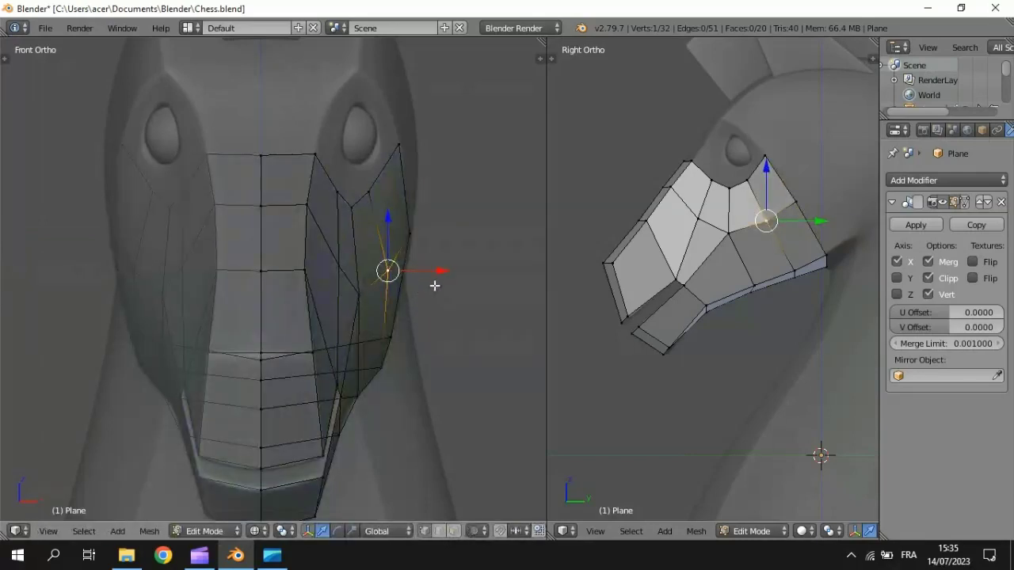
{"action": "middle_click_drag", "start_coordinate": [435, 290], "coordinate": [384, 286]}
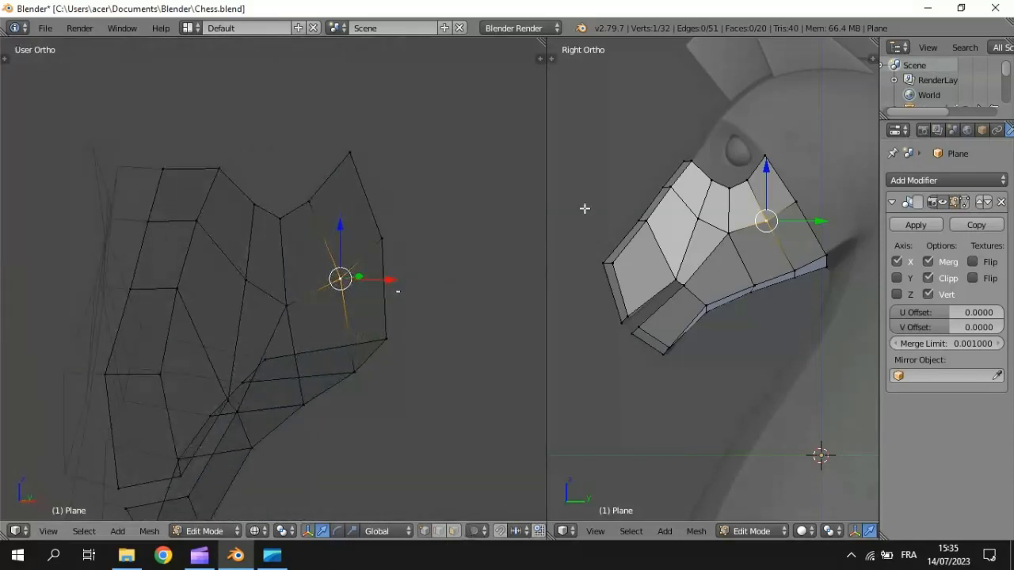
{"action": "right_click", "coordinate": [691, 160], "text": "alt"}
{"action": "right_click", "coordinate": [692, 160]}
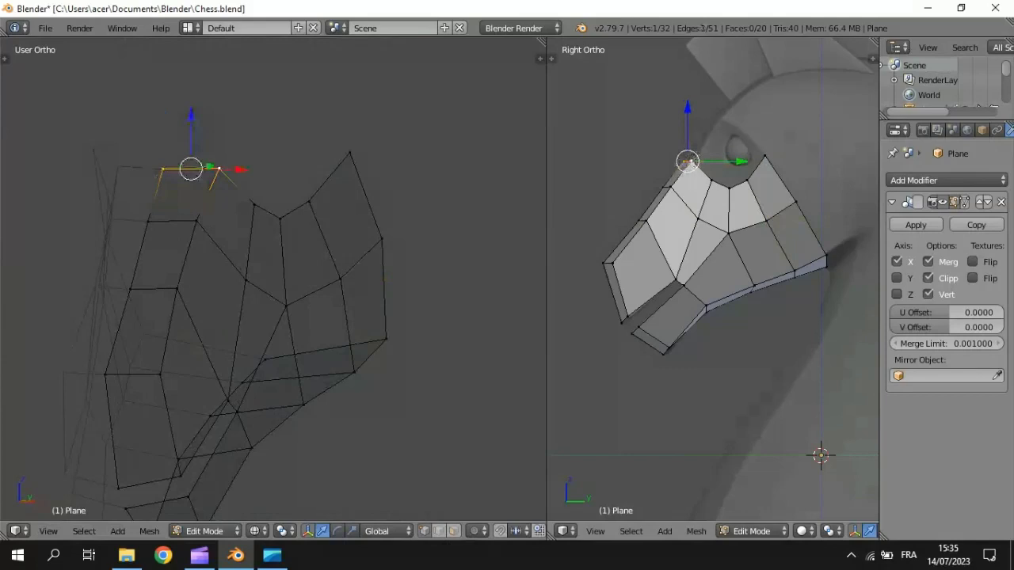
{"action": "right_click", "coordinate": [692, 160], "text": "shift"}
{"action": "key", "text": "KP_1"}
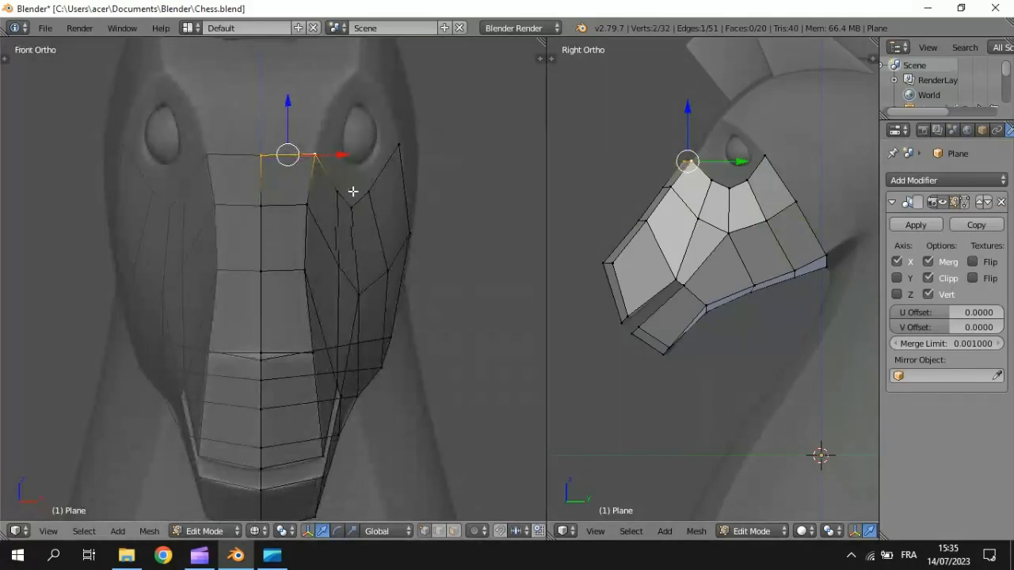
{"action": "key", "text": "e"}
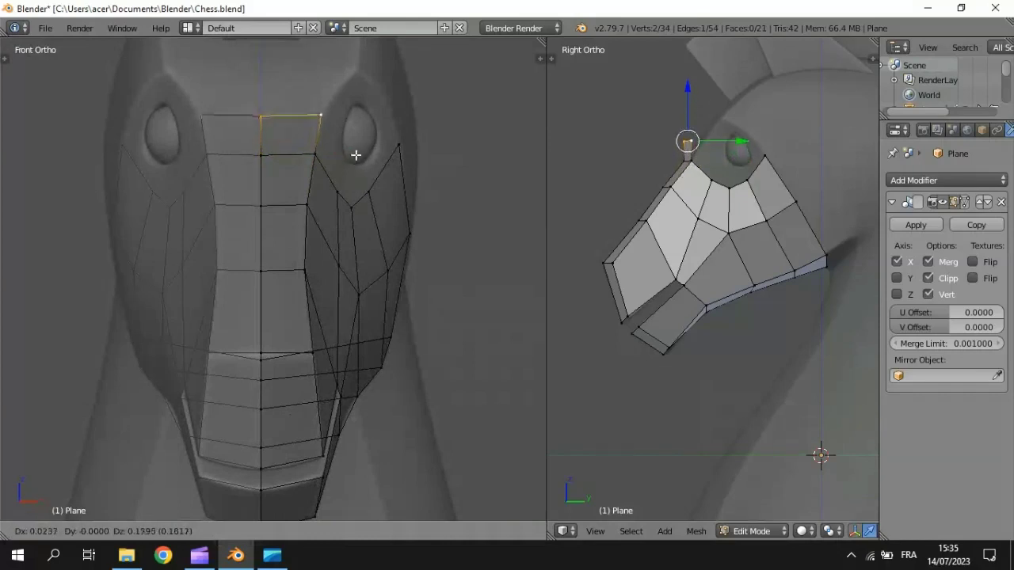
{"action": "left_click", "coordinate": [357, 155]}
Extrude the forehead edge again about 0.2 up and 0.15 outward, and move both new edges back along Y onto the head's profile.
{"action": "key", "text": "e"}
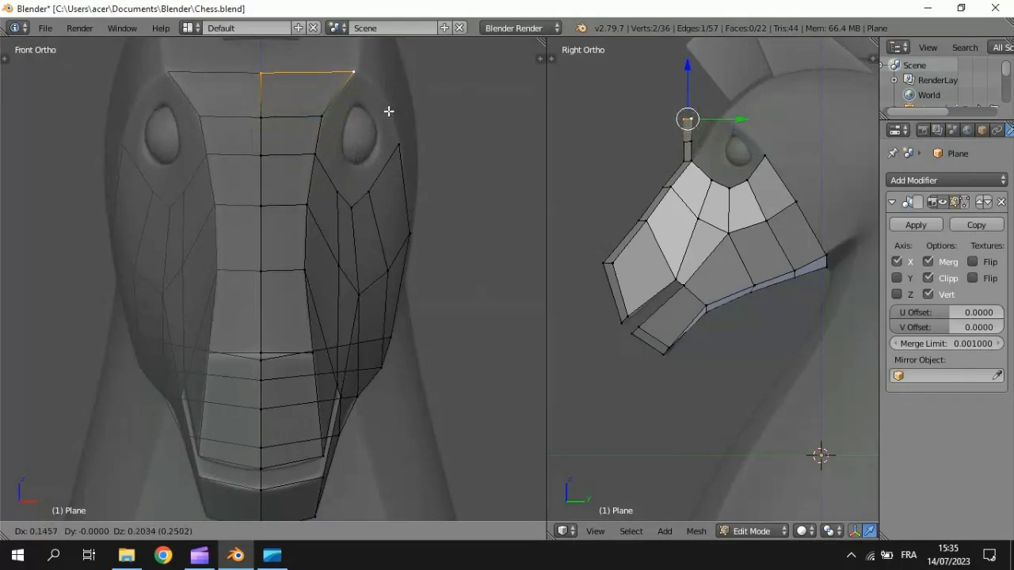
{"action": "left_click", "coordinate": [388, 111]}
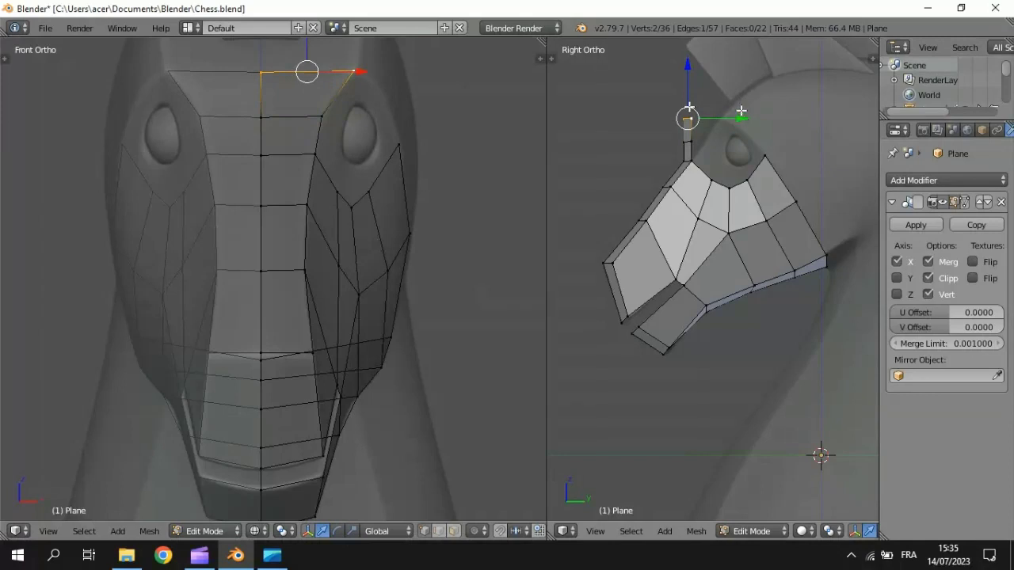
{"action": "left_click_drag", "start_coordinate": [740, 112], "coordinate": [753, 145]}
{"action": "right_click", "coordinate": [304, 117]}
Extrude the open edge loop around the eye socket and scale the new loop inward to about 0.65.
{"action": "scroll", "coordinate": [720, 239], "scroll_direction": "up", "scroll_amount": 1}
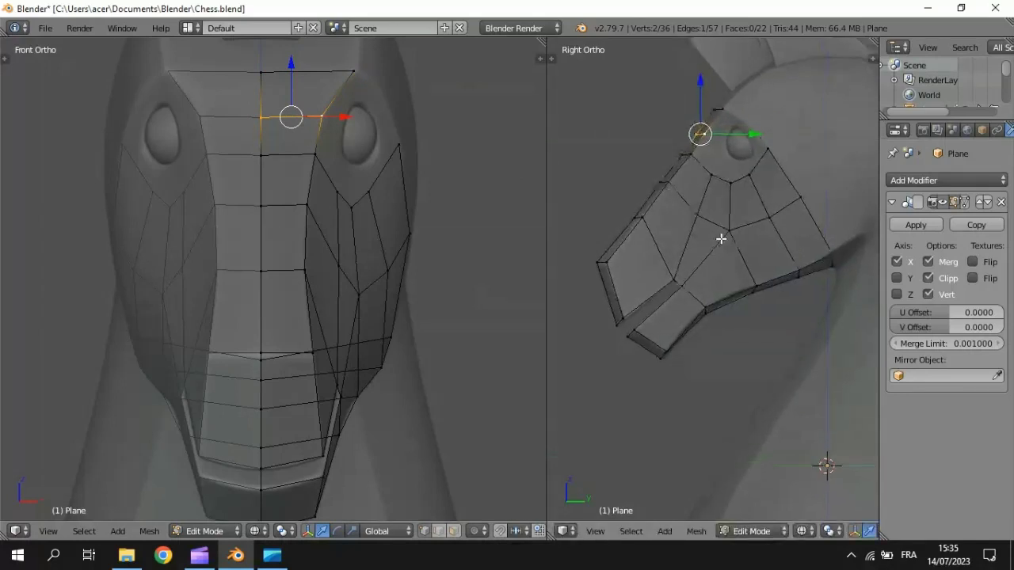
{"action": "scroll", "coordinate": [720, 239], "scroll_direction": "up", "scroll_amount": 2}
{"action": "scroll", "coordinate": [725, 258], "scroll_direction": "up", "scroll_amount": 2}
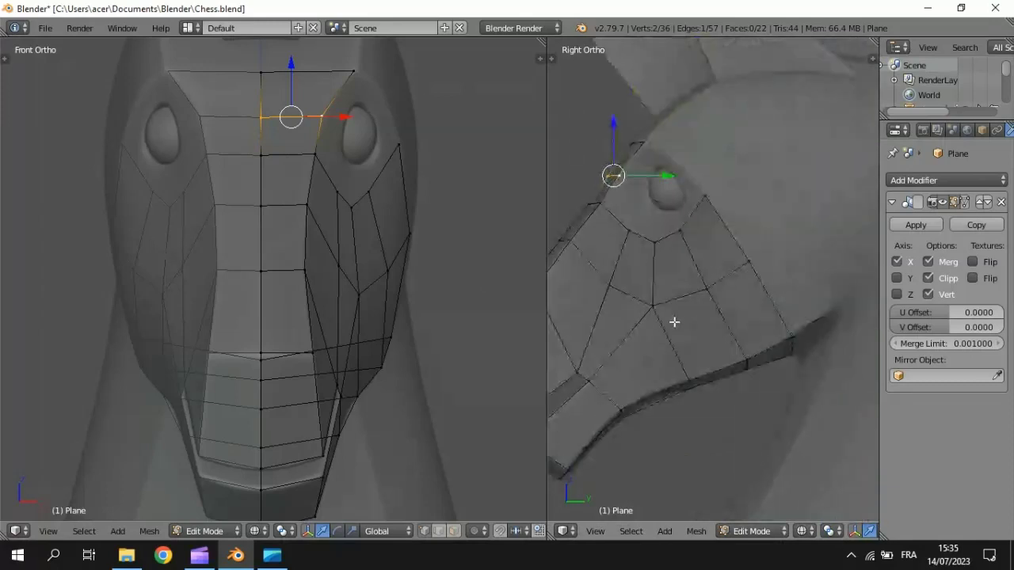
{"action": "scroll", "coordinate": [679, 260], "scroll_direction": "up", "scroll_amount": 1}
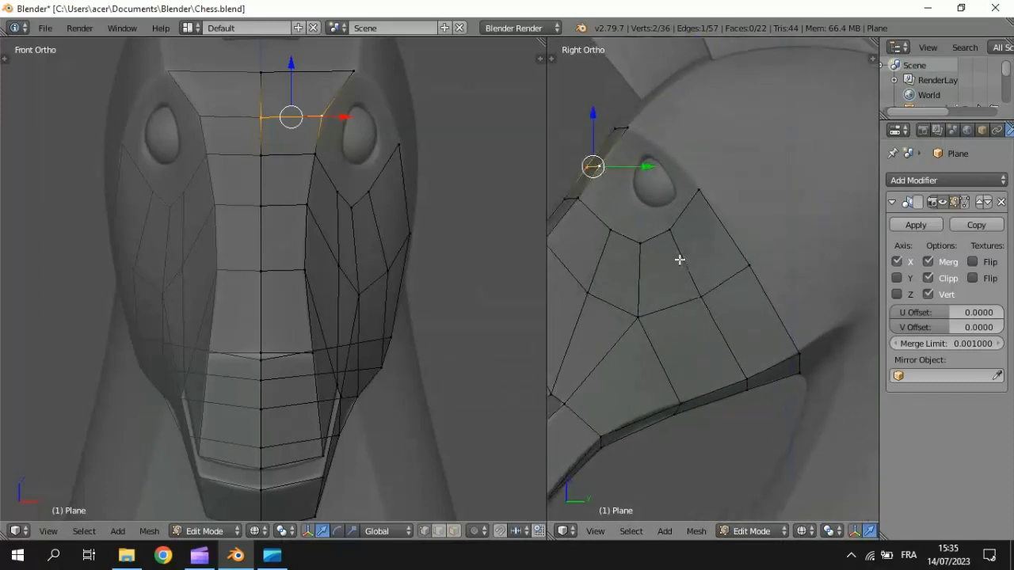
{"action": "right_click", "coordinate": [678, 217], "text": "alt"}
{"action": "key", "text": "e"}
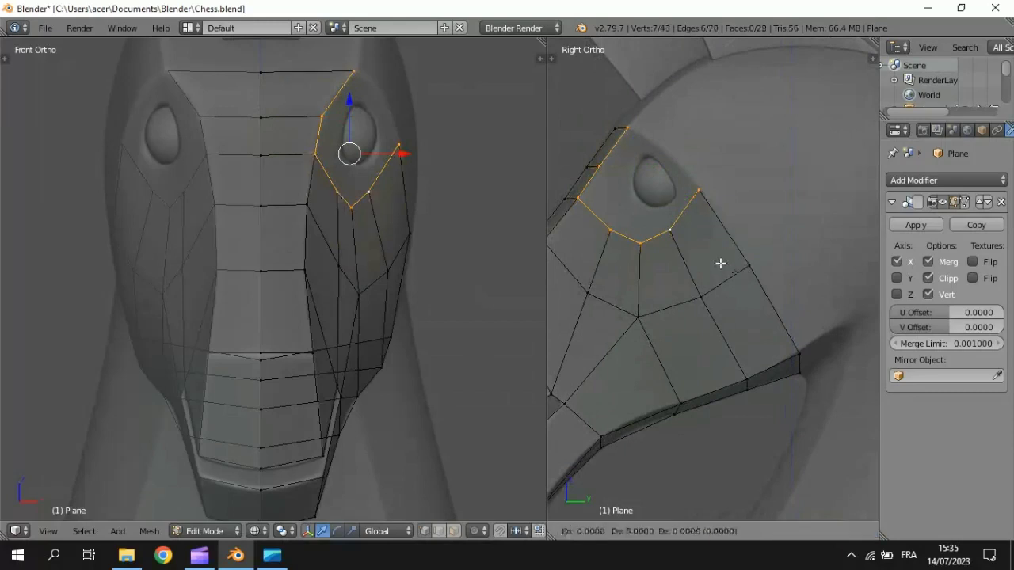
{"action": "right_click", "coordinate": [725, 225]}
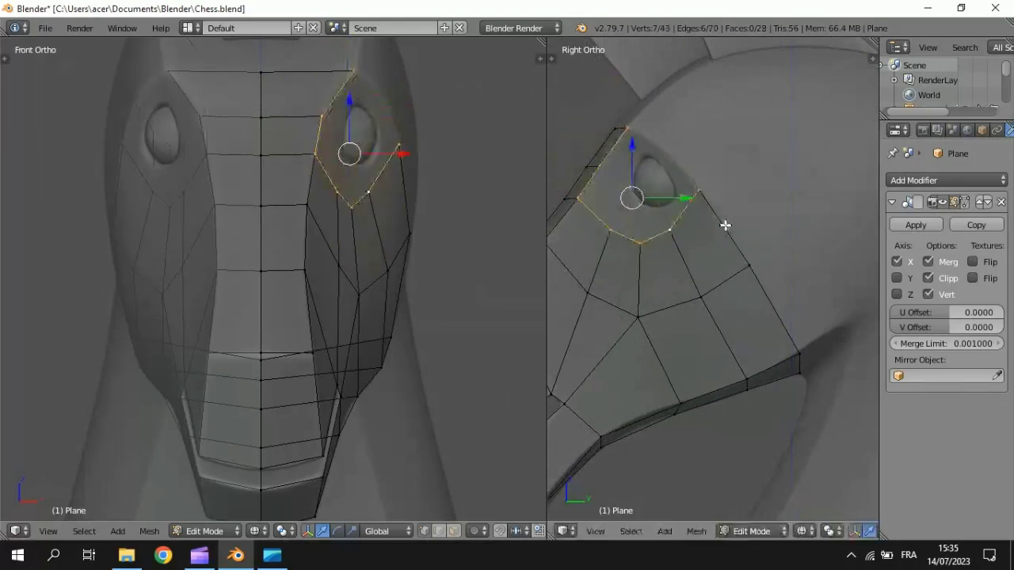
{"action": "key", "text": "s"}
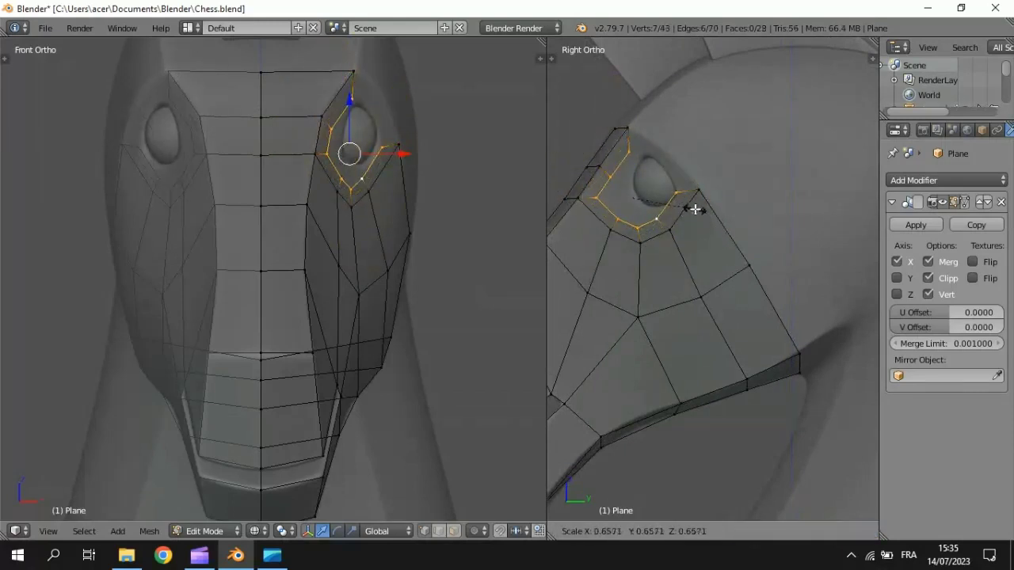
{"action": "left_click", "coordinate": [693, 208]}
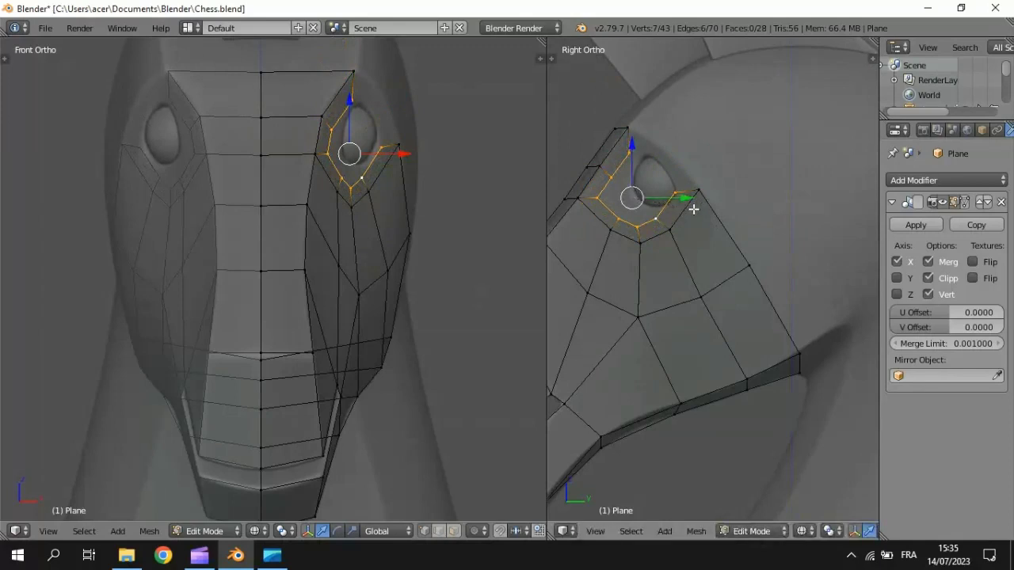
Round the new inner eye loop partially with the To Sphere transform.
{"action": "key", "text": "space"}
{"action": "type", "text": "to"}
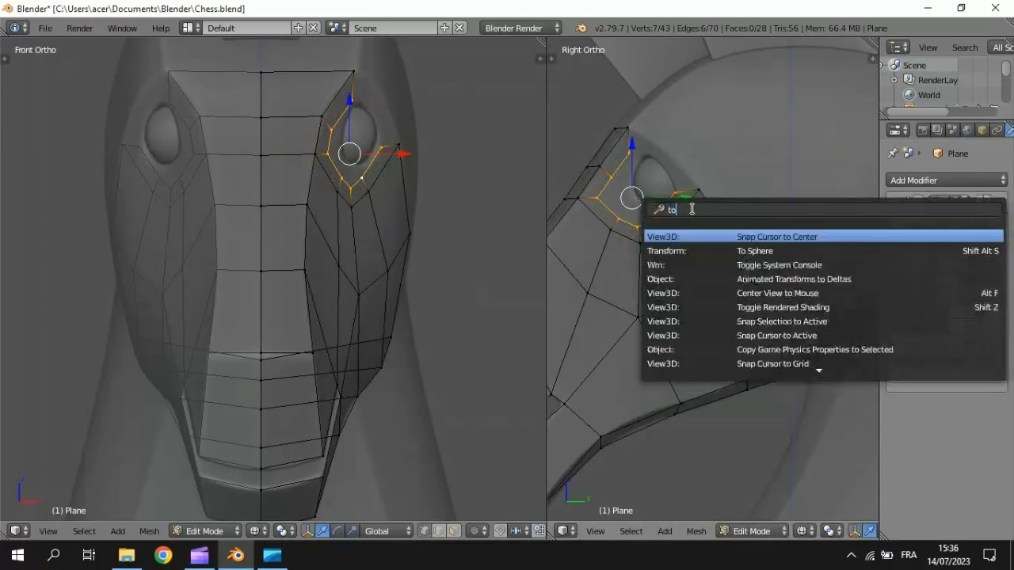
{"action": "key", "text": "Down"}
{"action": "key", "text": "Return"}
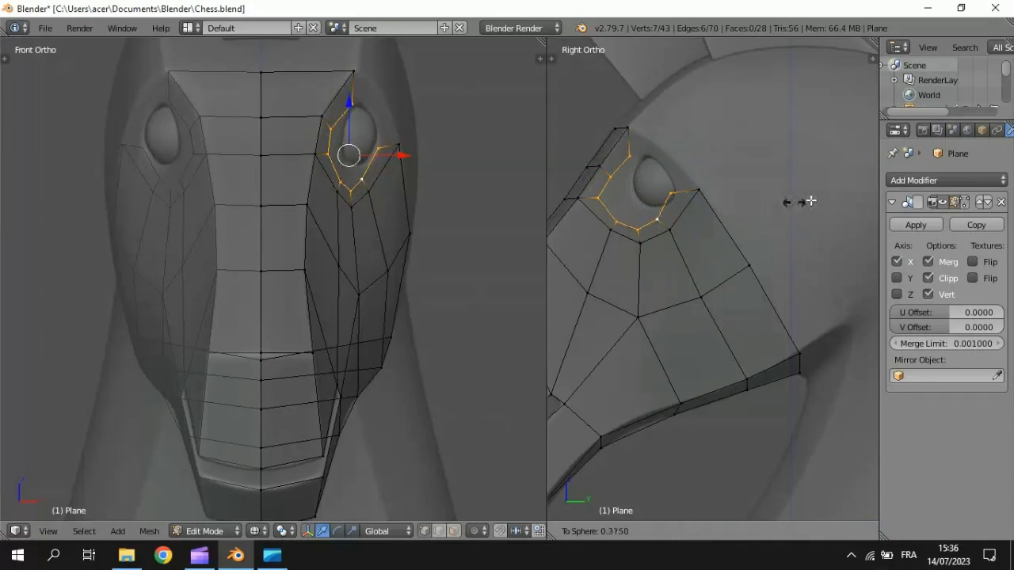
{"action": "left_click", "coordinate": [597, 197]}
Move the inner eye loop up and back over the reference eye in the side view and scale it to about 0.8.
{"action": "key", "text": "g"}
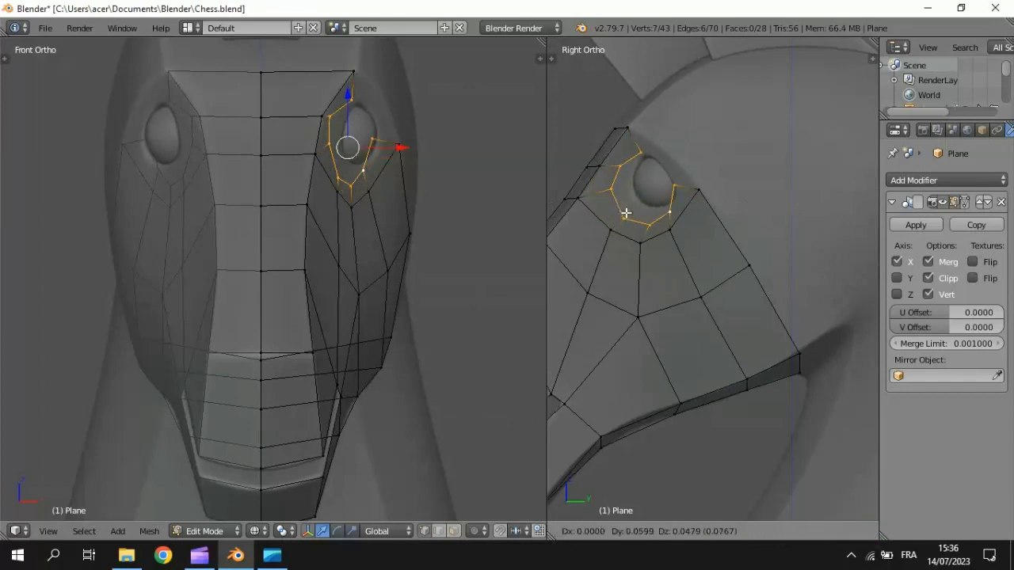
{"action": "left_click", "coordinate": [618, 212]}
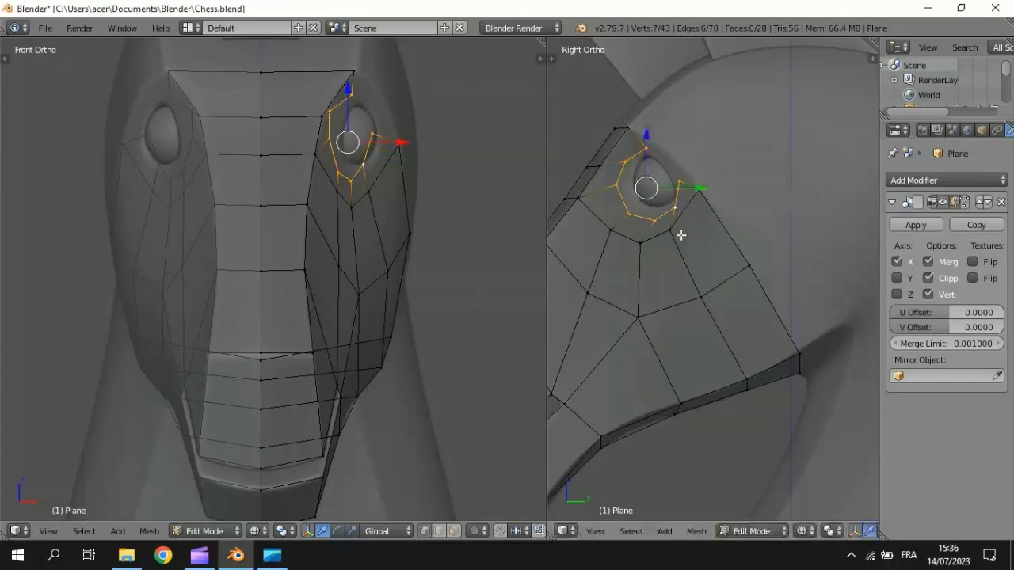
{"action": "key", "text": "s"}
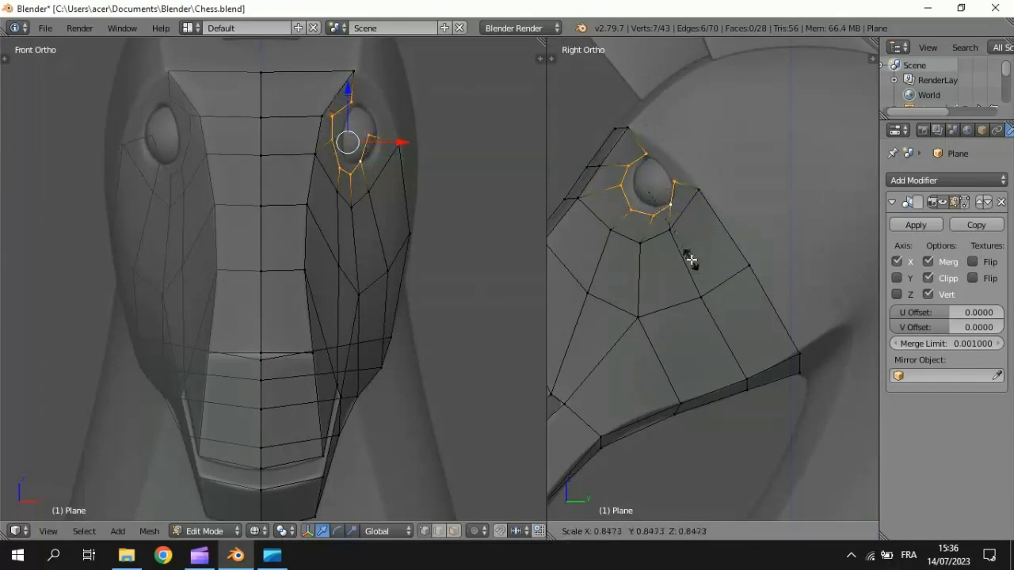
{"action": "left_click", "coordinate": [688, 257]}
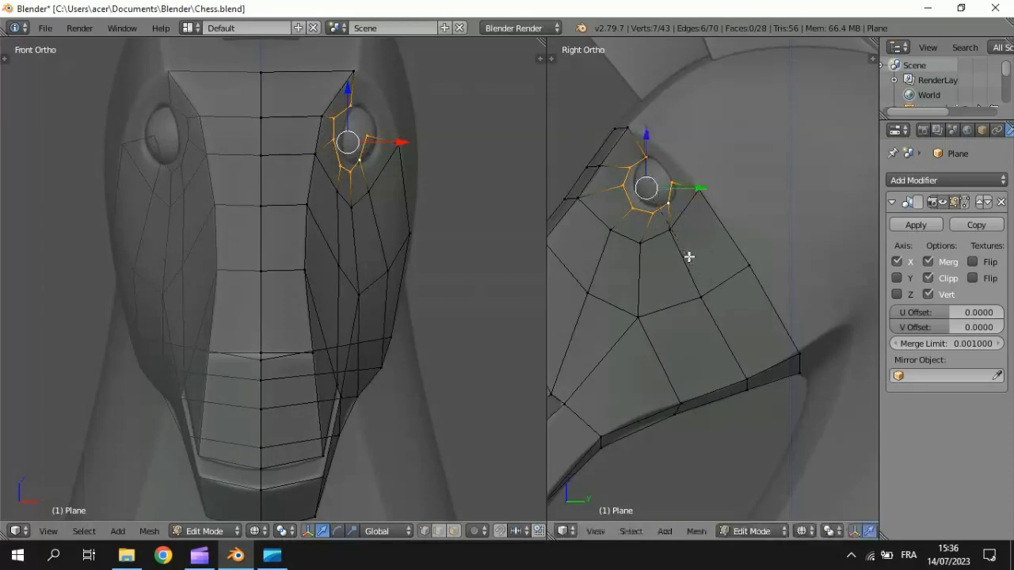
{"action": "key", "text": "g"}
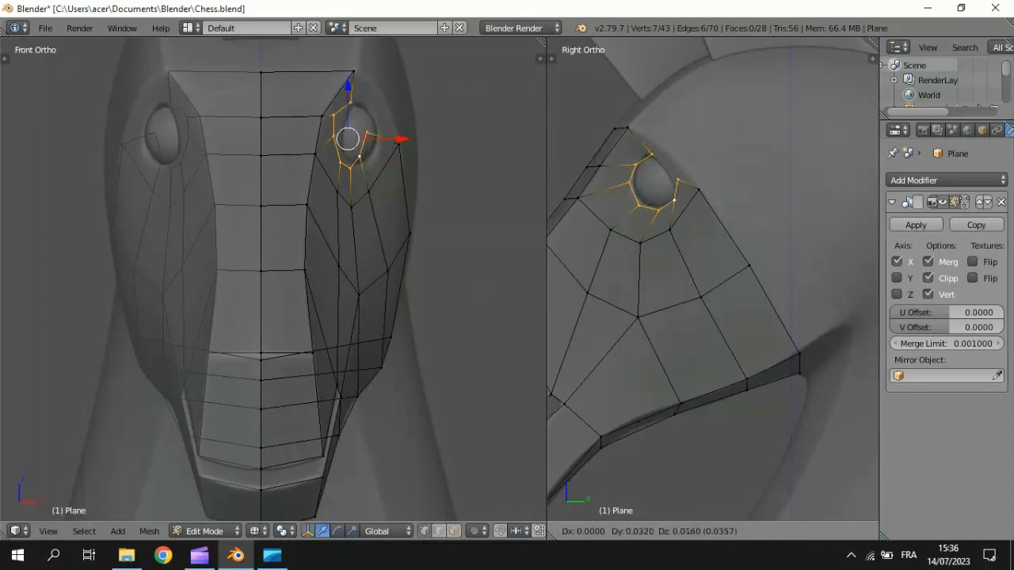
{"action": "left_click", "coordinate": [694, 255]}
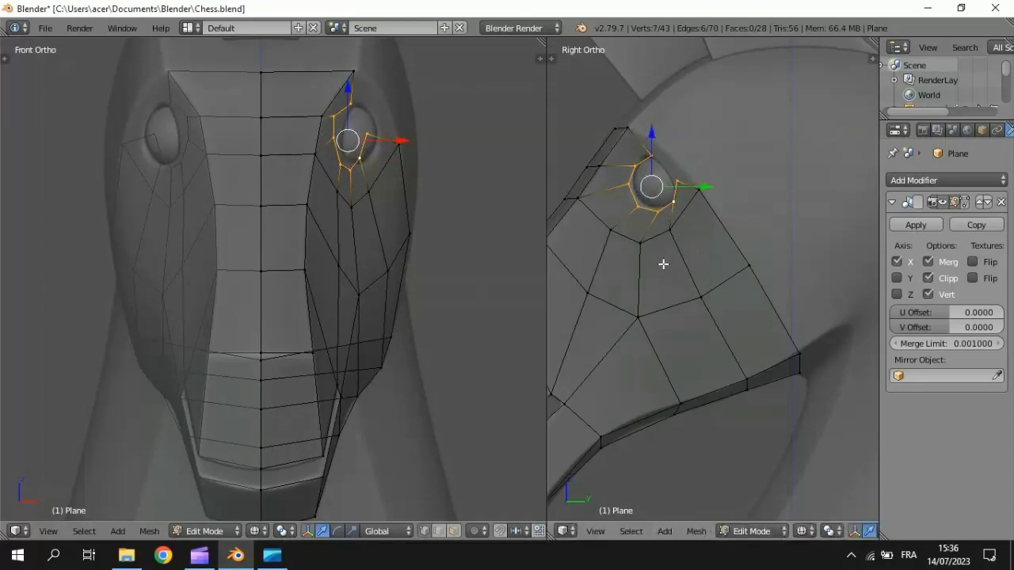
Move the inner eye loop's top end vertex and its lower front vertex onto the reference eye's outline in the side view.
{"action": "scroll", "coordinate": [702, 231], "scroll_direction": "up", "scroll_amount": 2}
{"action": "middle_click_drag", "start_coordinate": [702, 230], "coordinate": [777, 365], "text": "shift"}
{"action": "right_click", "coordinate": [690, 211]}
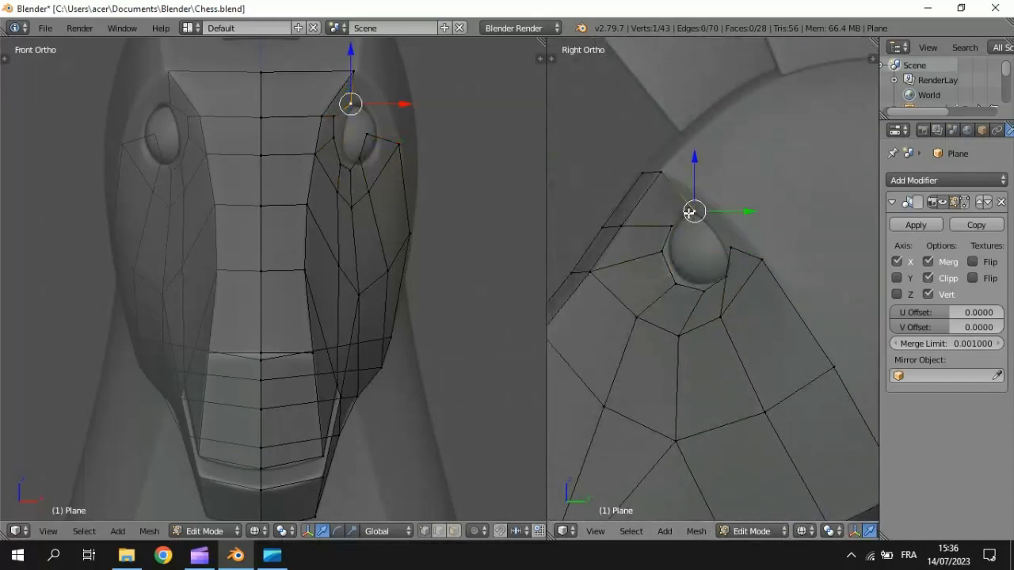
{"action": "key", "text": "g"}
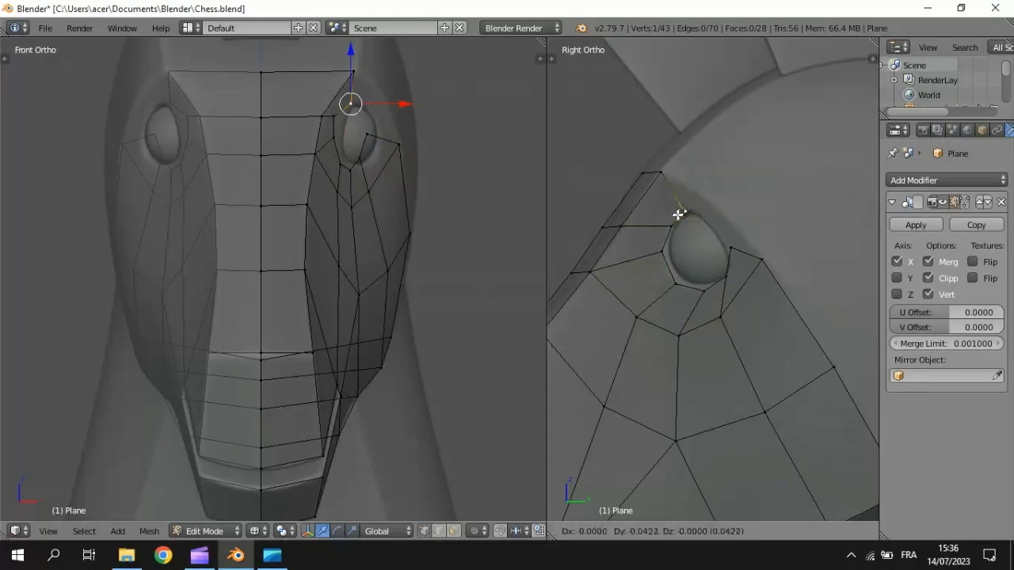
{"action": "right_click", "coordinate": [674, 215]}
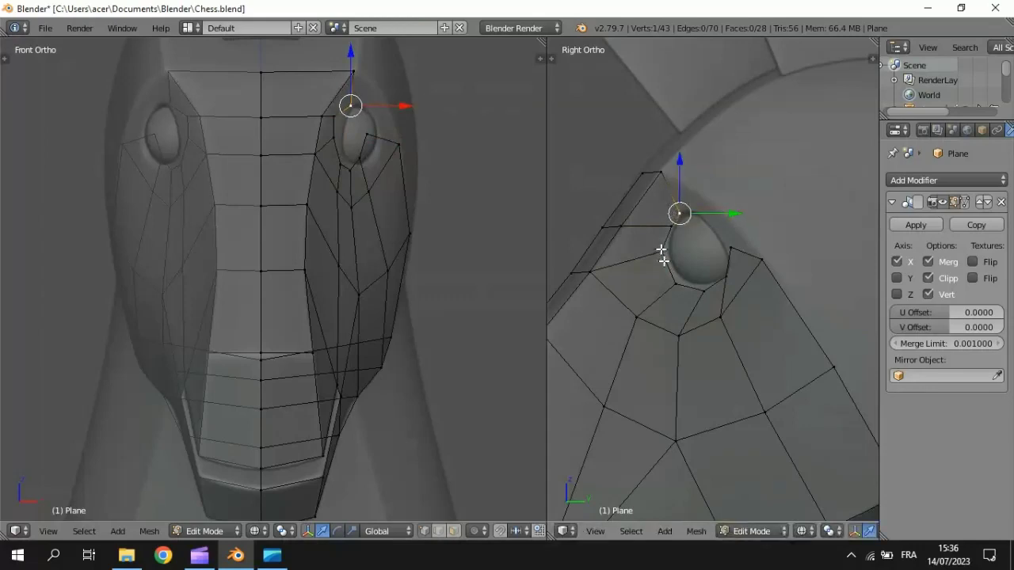
{"action": "right_click", "coordinate": [663, 255]}
{"action": "key", "text": "g"}
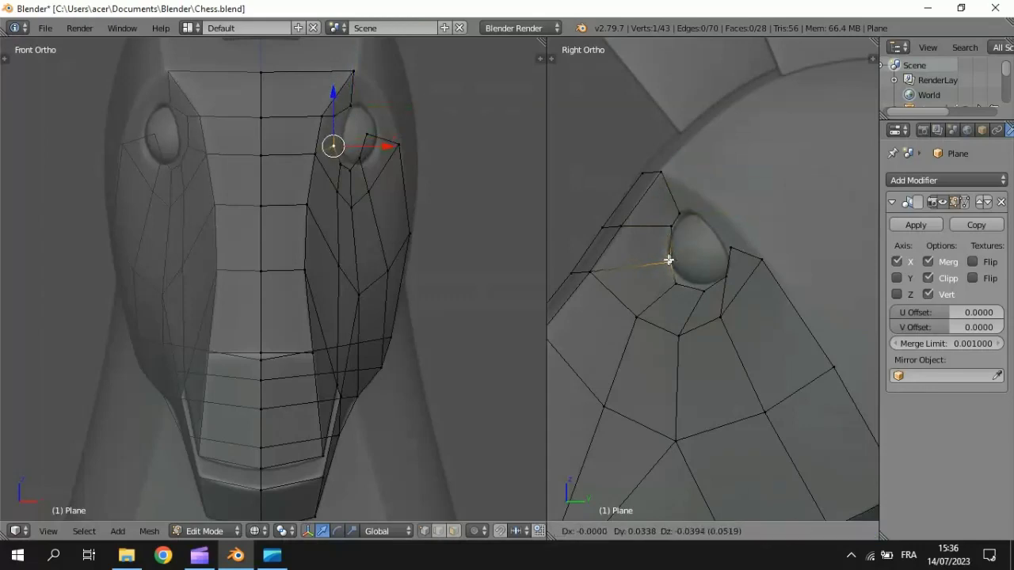
{"action": "left_click", "coordinate": [669, 261]}
Lower the inner eye loop's rear end vertex onto the eye's rear corner and nudge the vertex below it against the outline.
{"action": "right_click", "coordinate": [730, 254]}
{"action": "key", "text": "g"}
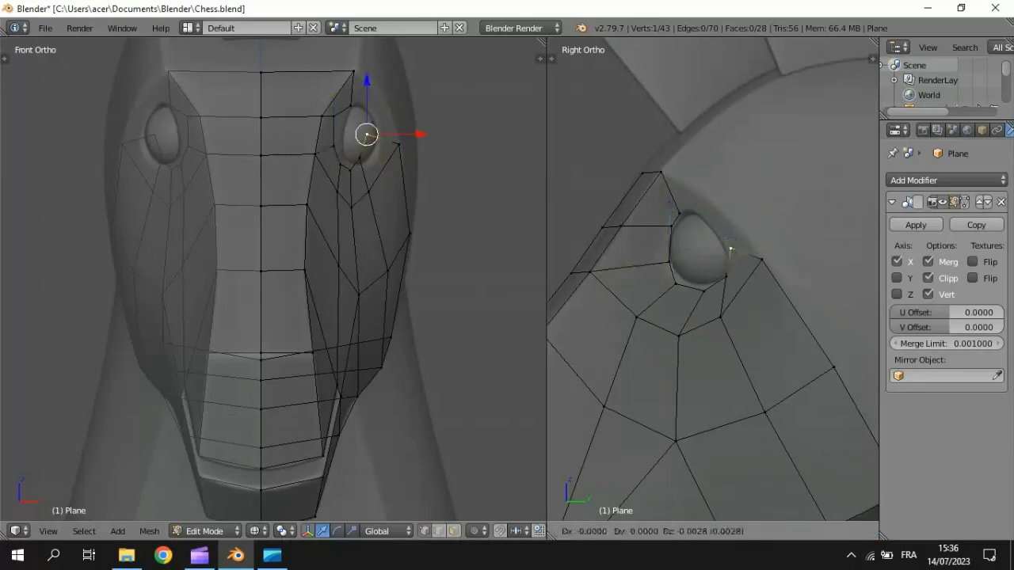
{"action": "left_click", "coordinate": [730, 261]}
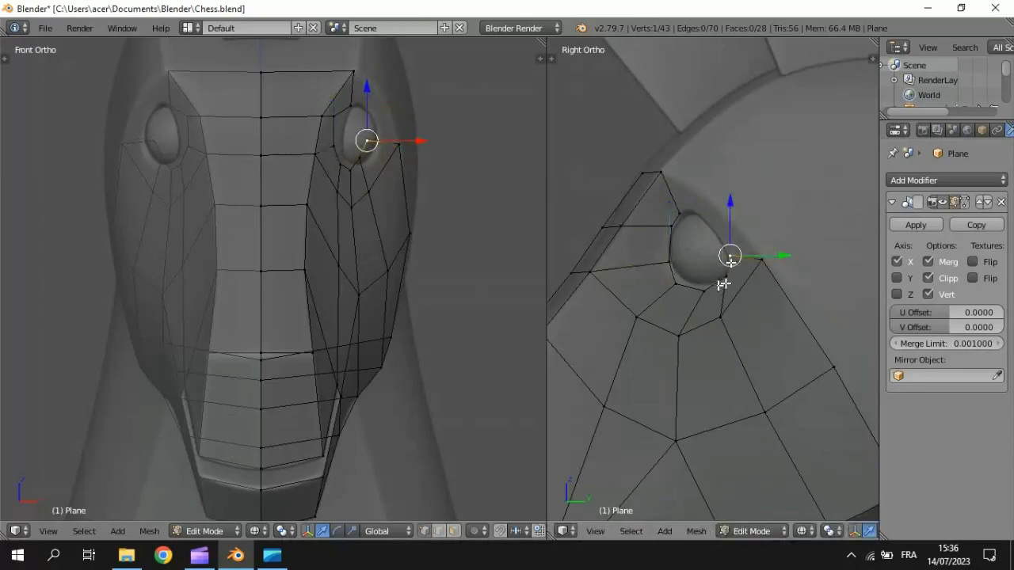
{"action": "key", "text": "g"}
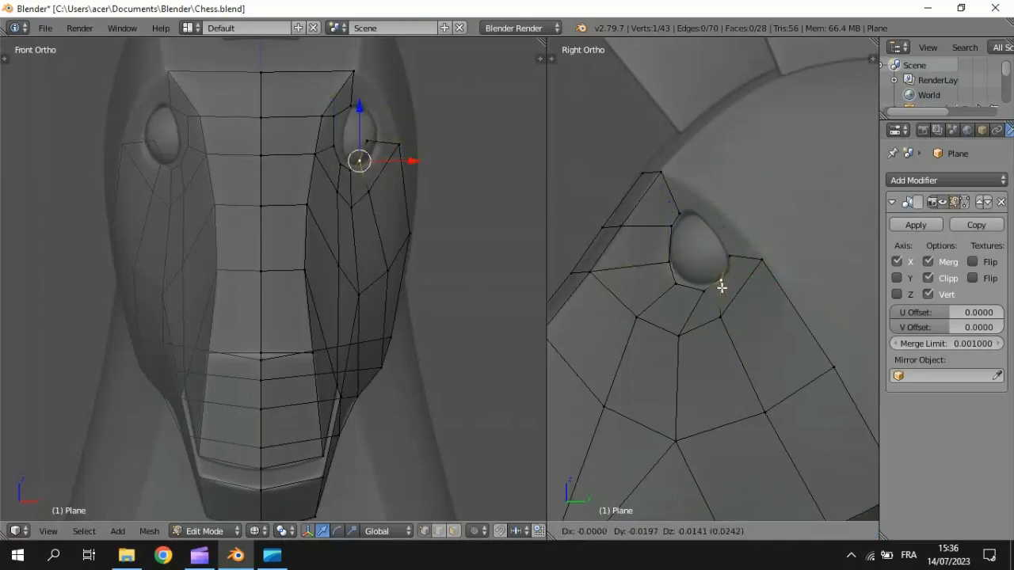
{"action": "left_click", "coordinate": [719, 285]}
Move the inner eye loop's bottom vertex and the vertex in front of it up against the eye's lower outline.
{"action": "right_click", "coordinate": [704, 288]}
{"action": "key", "text": "g"}
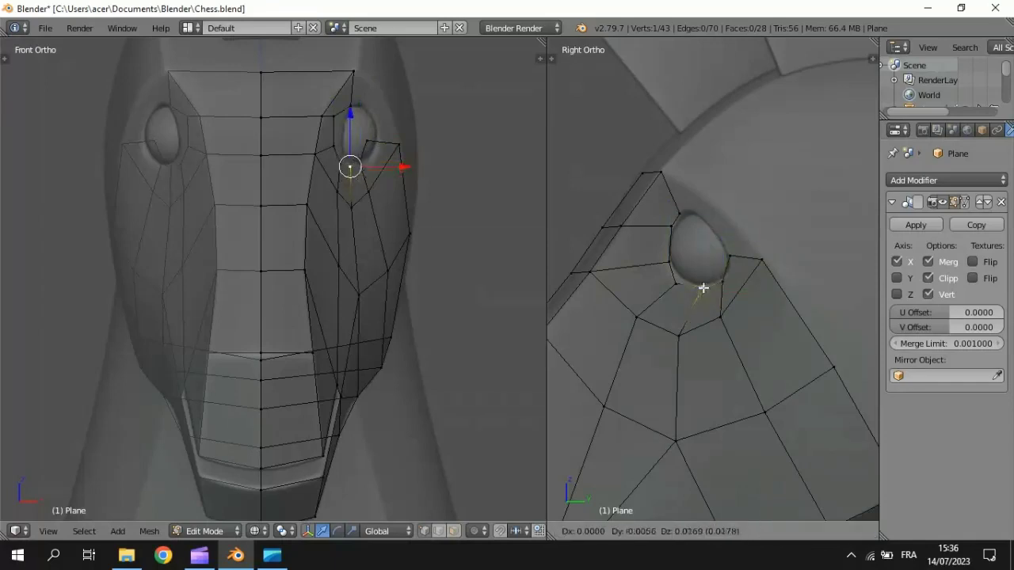
{"action": "left_click", "coordinate": [700, 286]}
{"action": "right_click", "coordinate": [675, 283]}
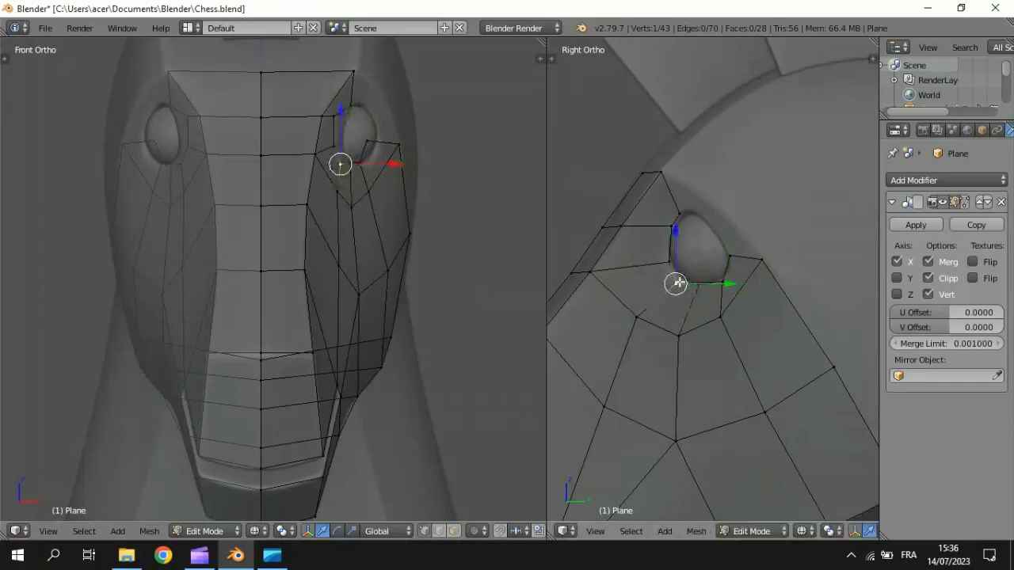
{"action": "key", "text": "g"}
{"action": "left_click", "coordinate": [681, 278]}
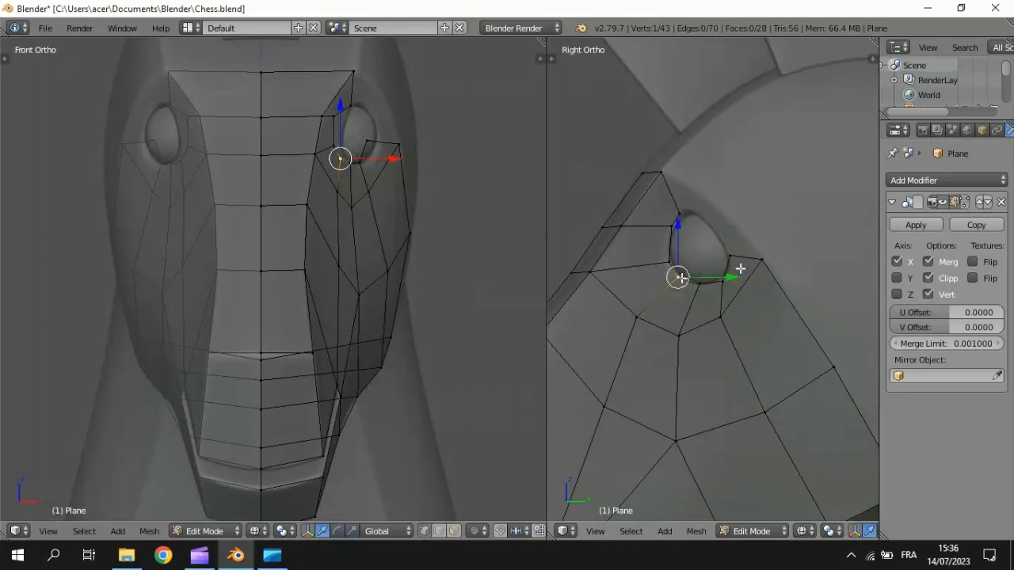
Fill a face above the eye between the rear and top end edges to close the eye loop.
{"action": "right_click", "coordinate": [739, 266]}
{"action": "right_click", "coordinate": [762, 261], "text": "shift"}
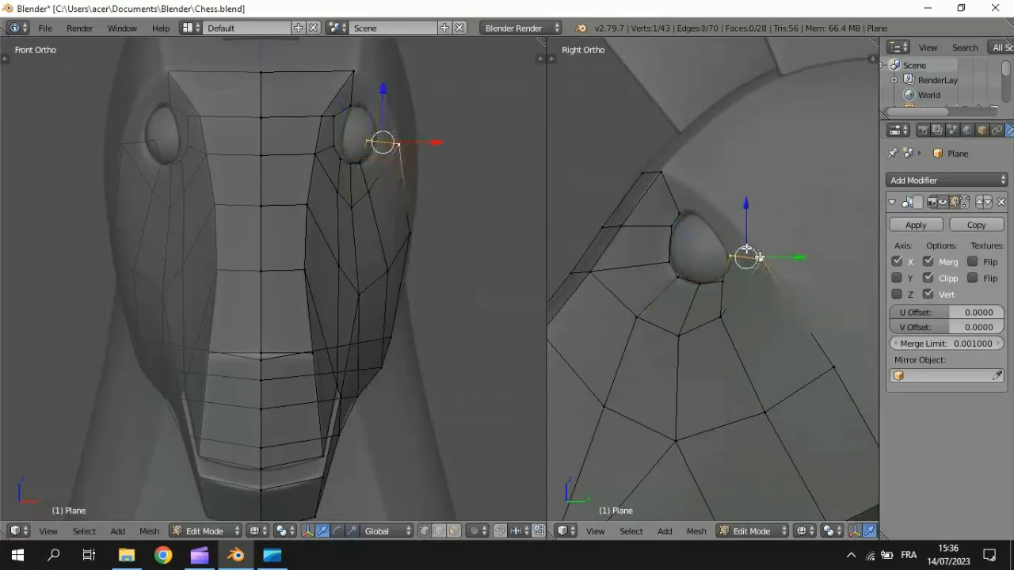
{"action": "right_click", "coordinate": [680, 210], "text": "shift"}
{"action": "right_click", "coordinate": [664, 172], "text": "shift"}
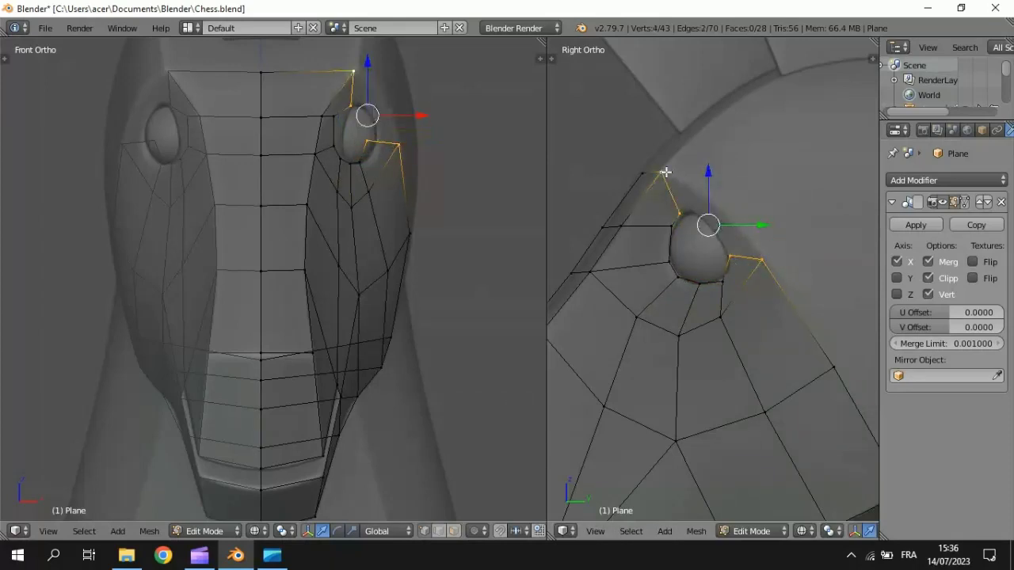
{"action": "key", "text": "f"}
Add a centred loop cut across the face above the eye and move it back and up about 0.03 each.
{"action": "key", "text": "ctrl+r"}
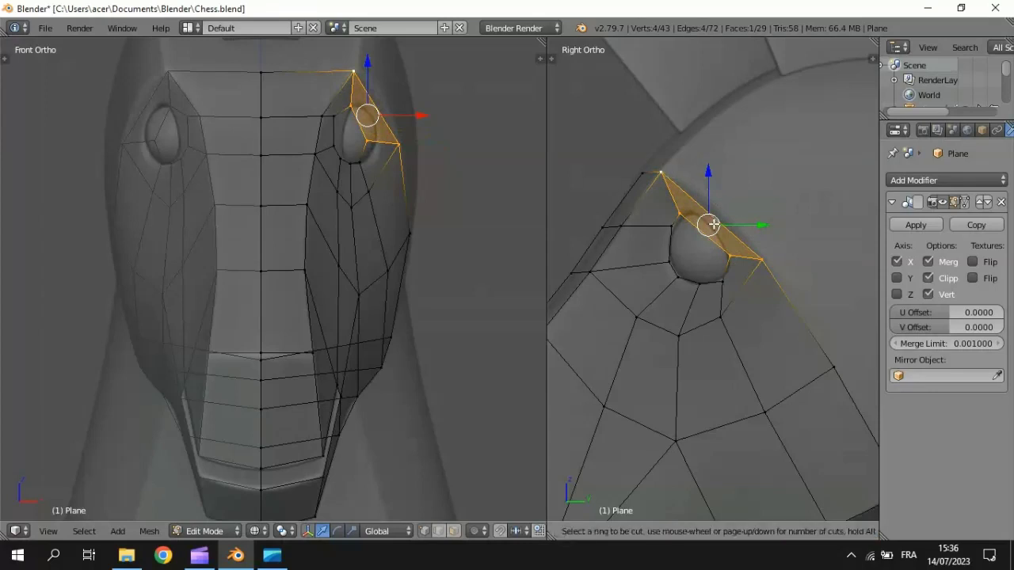
{"action": "left_click", "coordinate": [713, 225]}
{"action": "right_click", "coordinate": [713, 225]}
{"action": "key", "text": "g"}
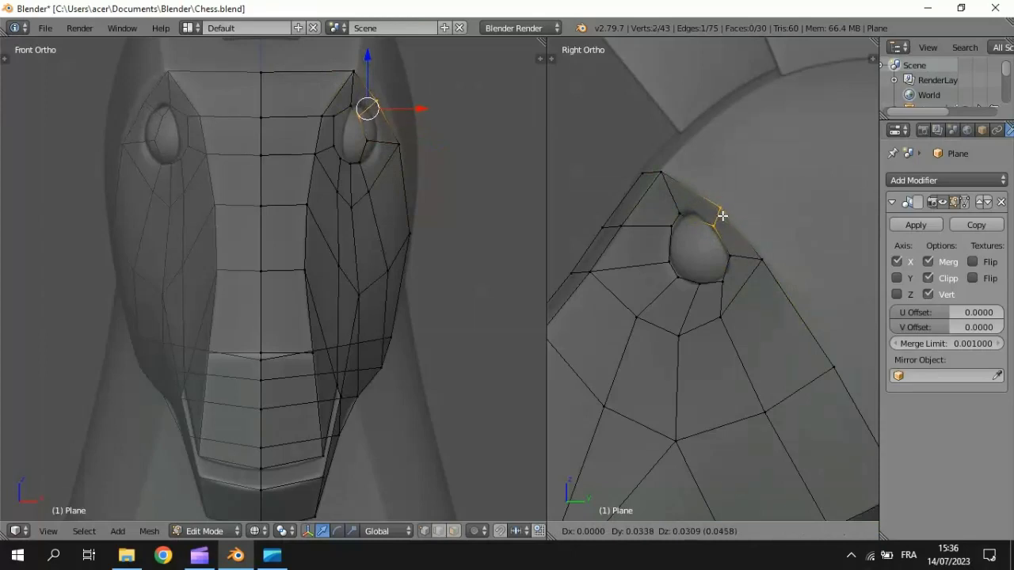
{"action": "left_click", "coordinate": [719, 217]}
Round the closed inner eye loop with To Sphere at about 0.93.
{"action": "right_click", "coordinate": [701, 226], "text": "alt"}
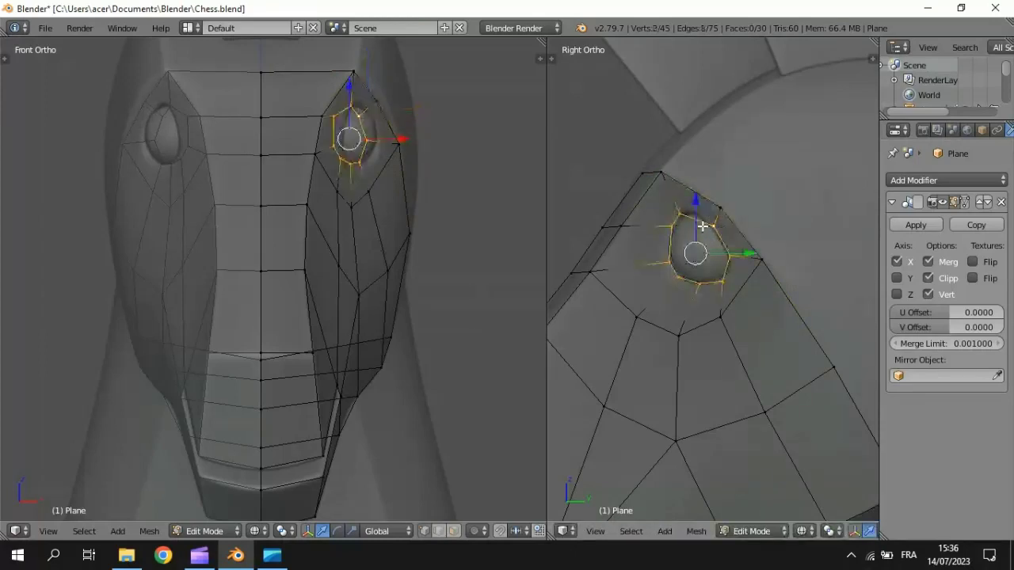
{"action": "key", "text": "space"}
{"action": "type", "text": "to sphere"}
{"action": "key", "text": "Return"}
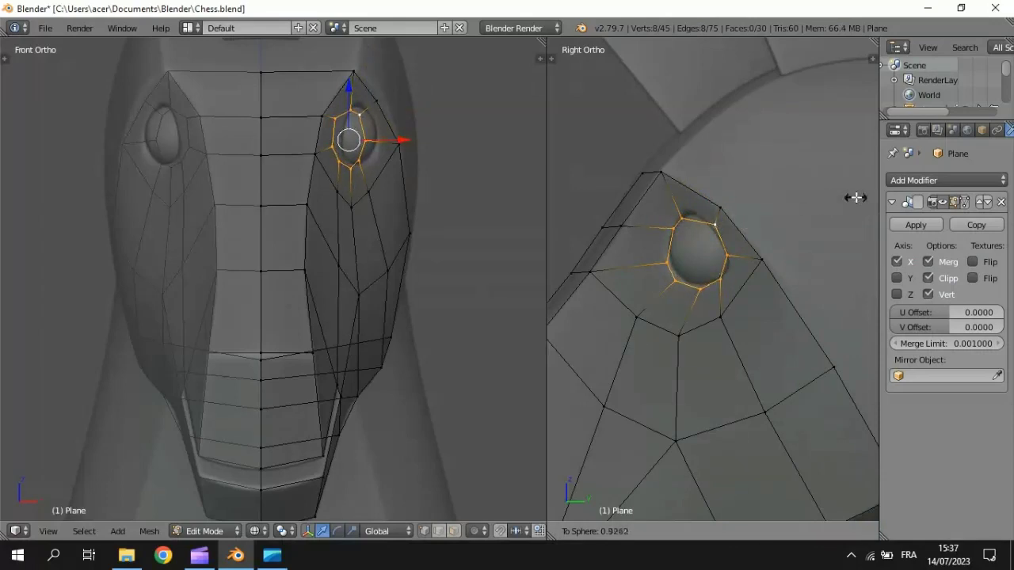
{"action": "left_click", "coordinate": [852, 200]}
Centre the inner eye loop on the reference eye, nudging it slightly up and moving it about 0.05 outward in the front view.
{"action": "key", "text": "g"}
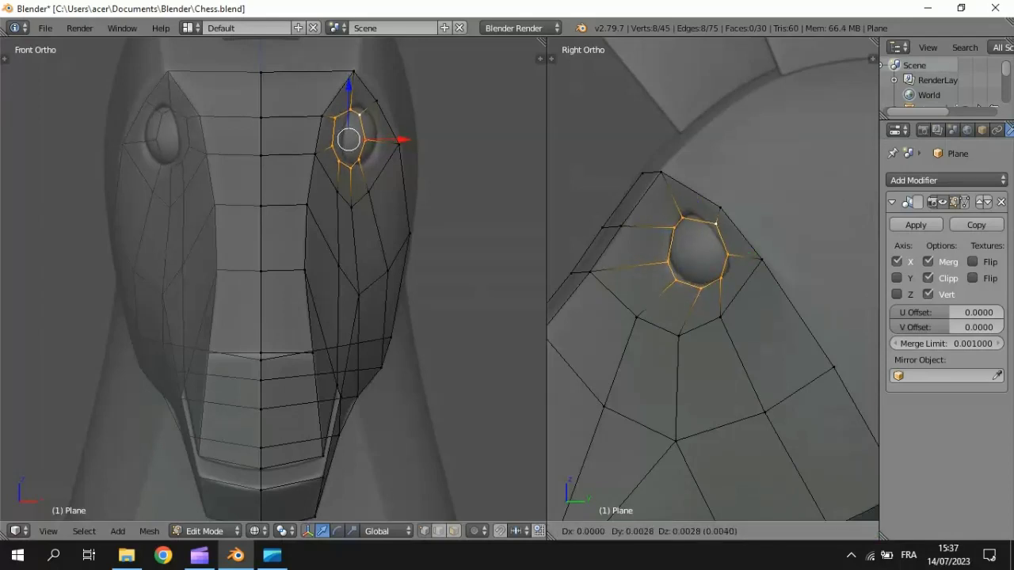
{"action": "left_click", "coordinate": [747, 328]}
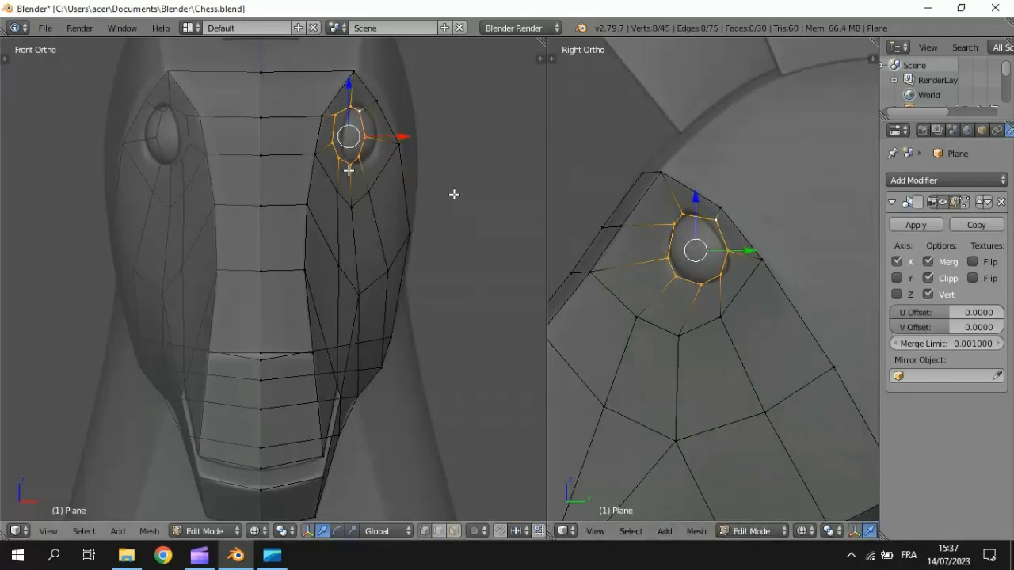
{"action": "key", "text": "g"}
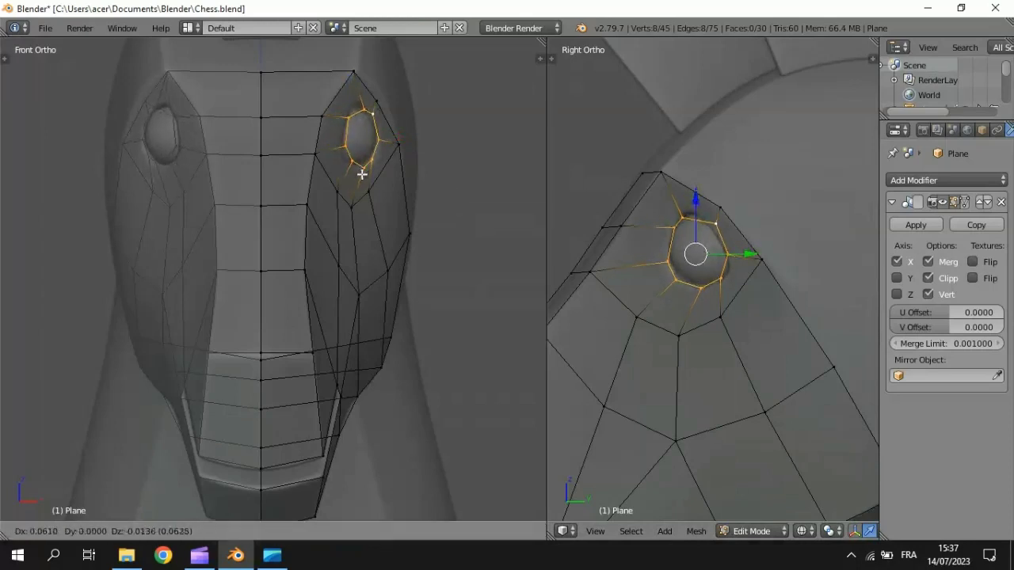
{"action": "left_click", "coordinate": [359, 172]}
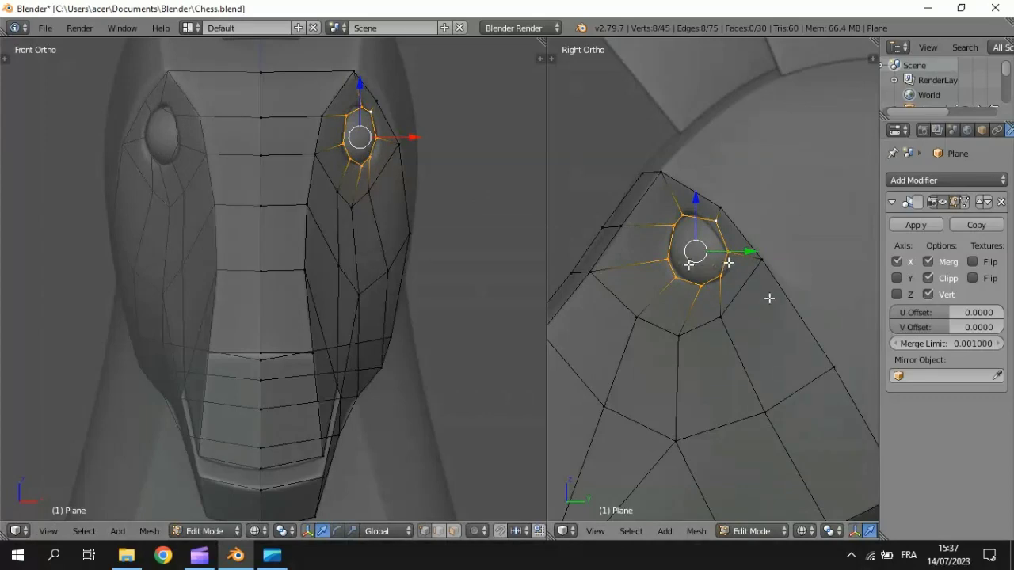
Examine the head mesh in solid and wireframe shading from the front, an angle and the side against the reference images.
{"action": "key", "text": "z"}
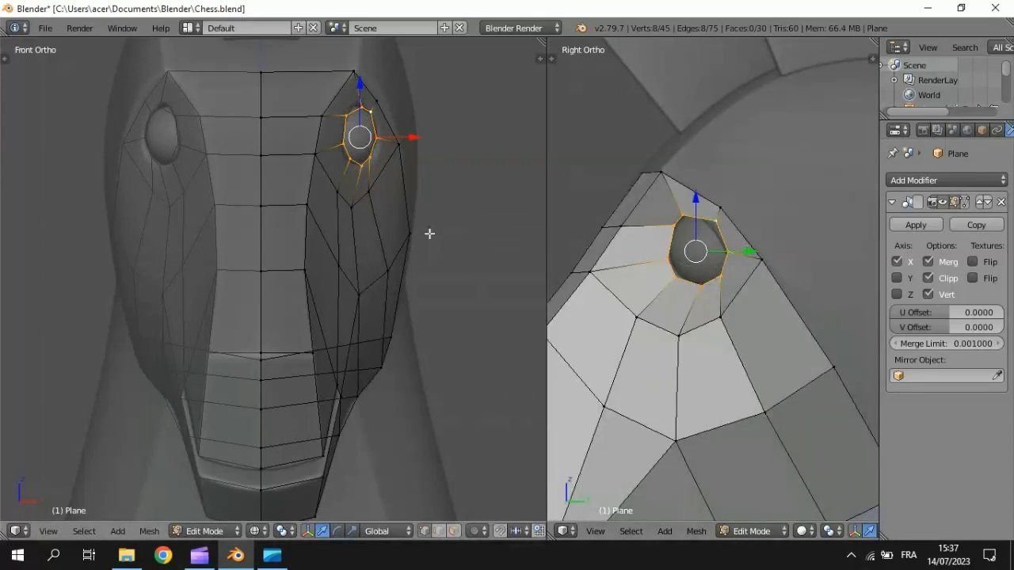
{"action": "key", "text": "z"}
{"action": "mouse_move", "coordinate": [429, 233]}
{"action": "middle_mouse_down"}
{"action": "mouse_move", "coordinate": [502, 233]}
{"action": "mouse_move", "coordinate": [392, 262]}
{"action": "mouse_move", "coordinate": [396, 198]}
{"action": "mouse_move", "coordinate": [428, 242]}
{"action": "mouse_move", "coordinate": [409, 258]}
{"action": "mouse_move", "coordinate": [346, 262]}
{"action": "middle_mouse_up"}
{"action": "key", "text": "z"}
{"action": "key", "text": "Tab"}
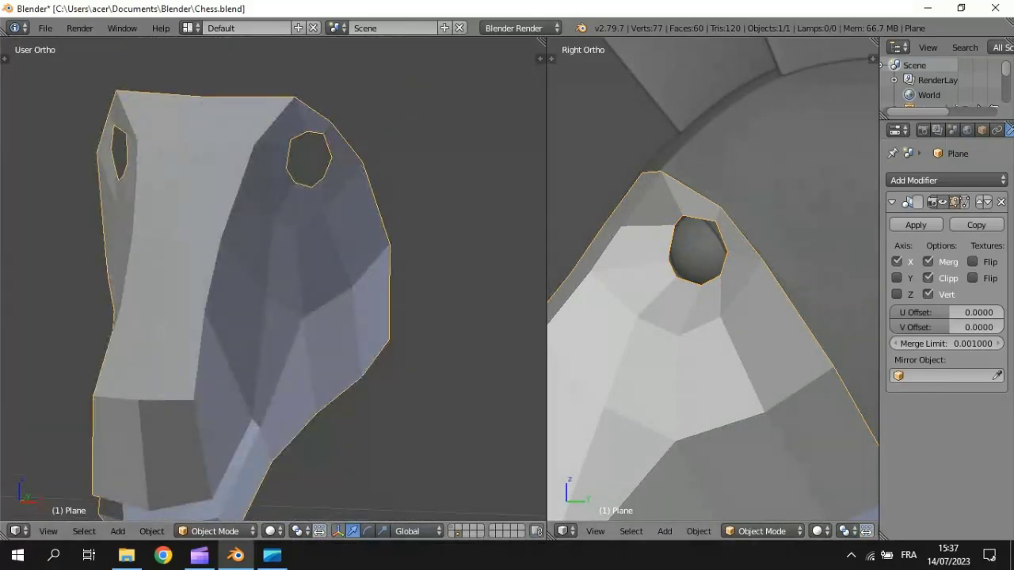
{"action": "key", "text": "z"}
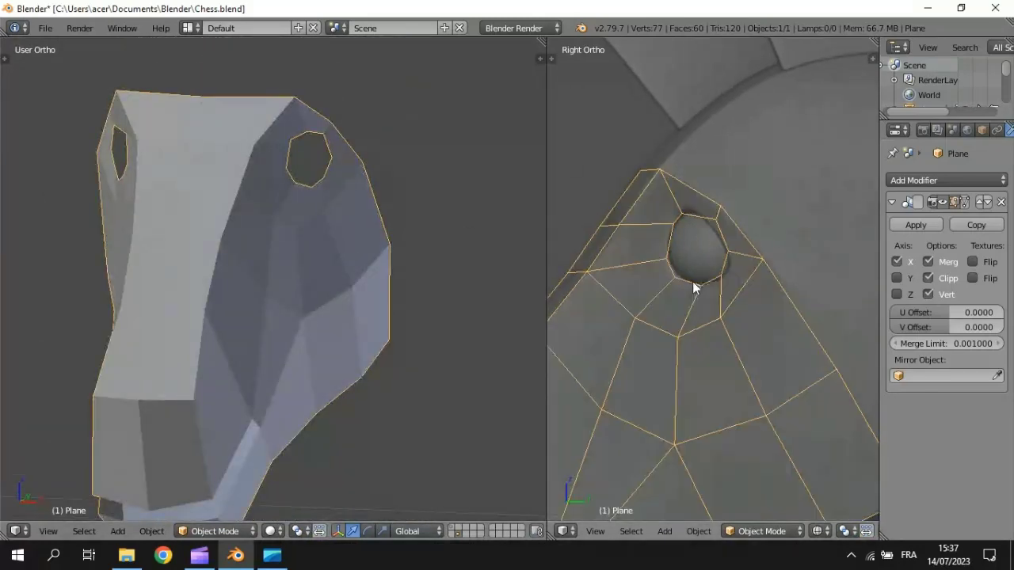
{"action": "key", "text": "z"}
{"action": "key", "text": "KP_1"}
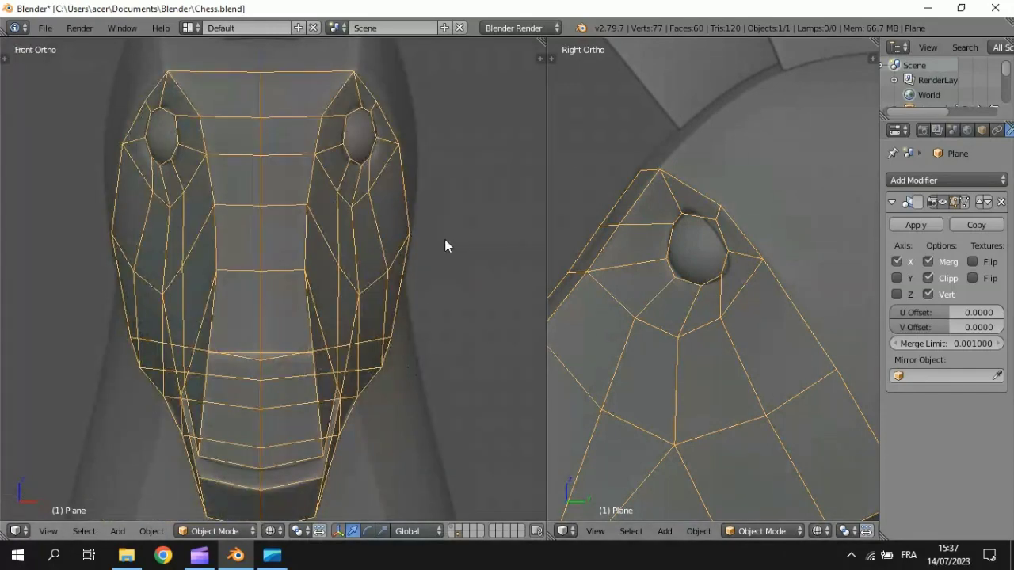
{"action": "scroll", "coordinate": [444, 245], "scroll_direction": "down", "scroll_amount": 3}
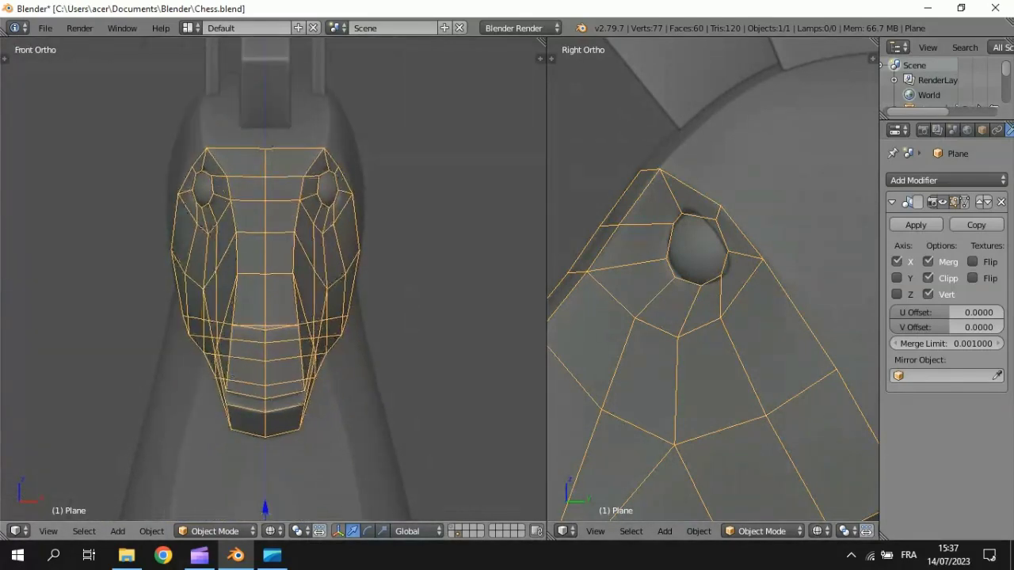
{"action": "middle_click_drag", "start_coordinate": [407, 303], "coordinate": [295, 305]}
{"action": "middle_click_drag", "start_coordinate": [367, 268], "coordinate": [340, 288]}
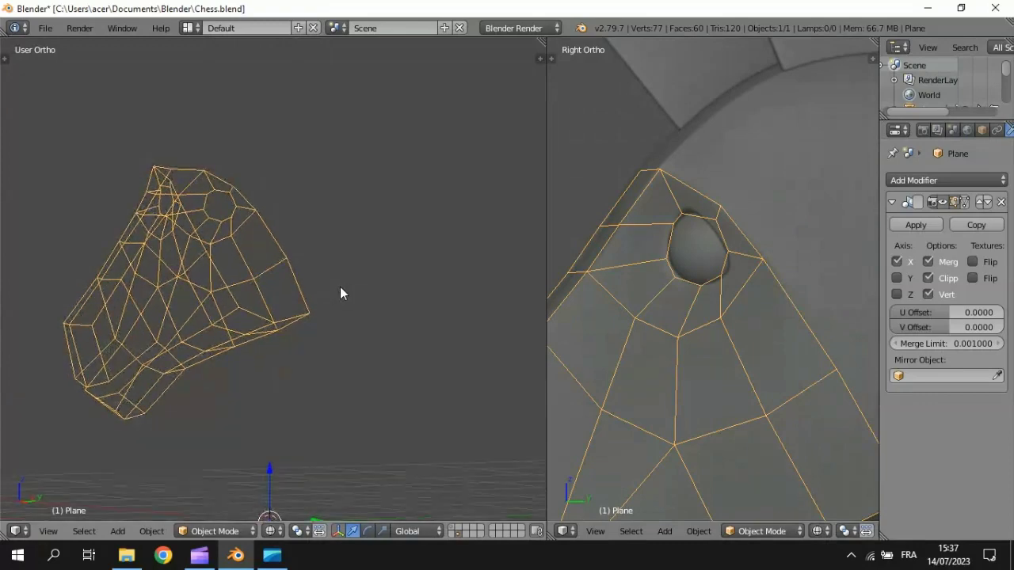
{"action": "scroll", "coordinate": [744, 193], "scroll_direction": "down", "scroll_amount": 5}
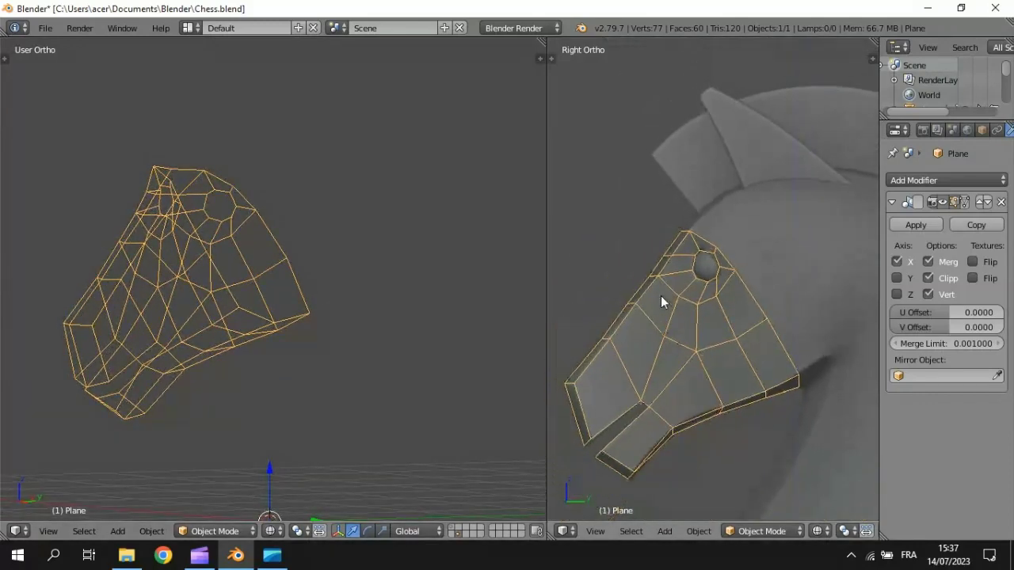
{"action": "middle_click_drag", "start_coordinate": [660, 296], "coordinate": [631, 315], "text": "shift"}
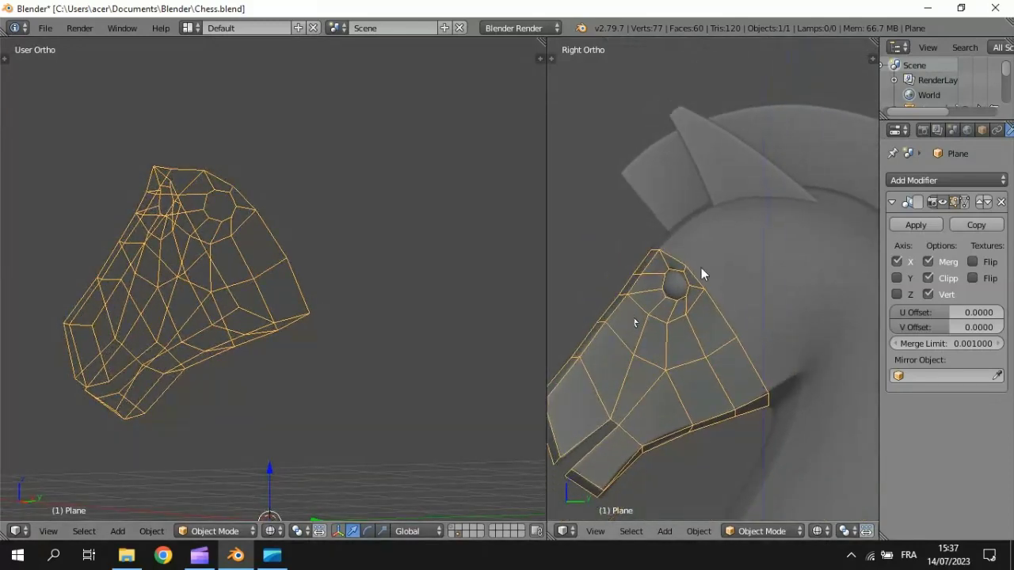
{"action": "scroll", "coordinate": [698, 269], "scroll_direction": "down", "scroll_amount": 1}
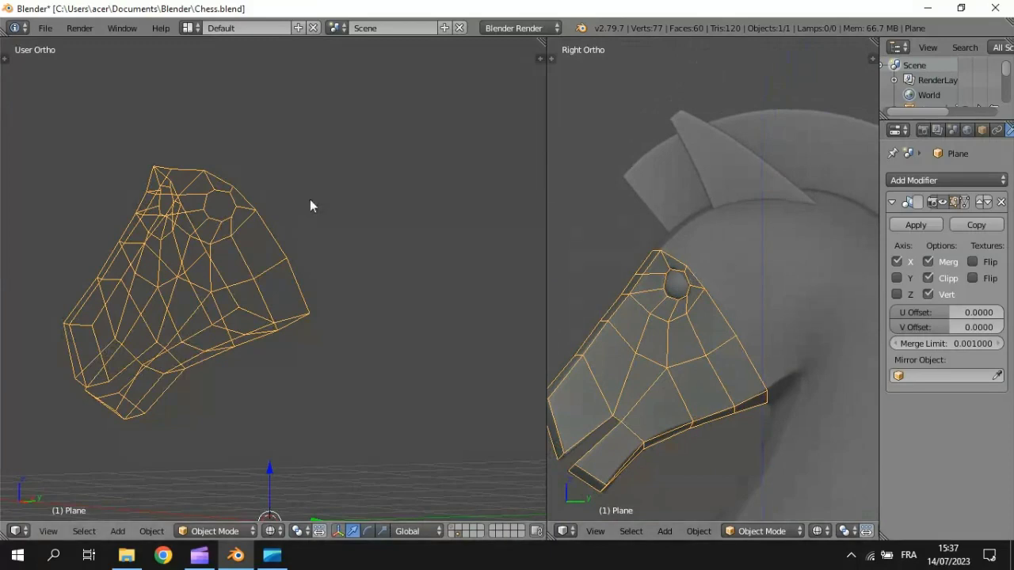
Extrude the forehead's top edge about 0.16 up and 0.03 outward in the front view.
{"action": "key", "text": "KP_1"}
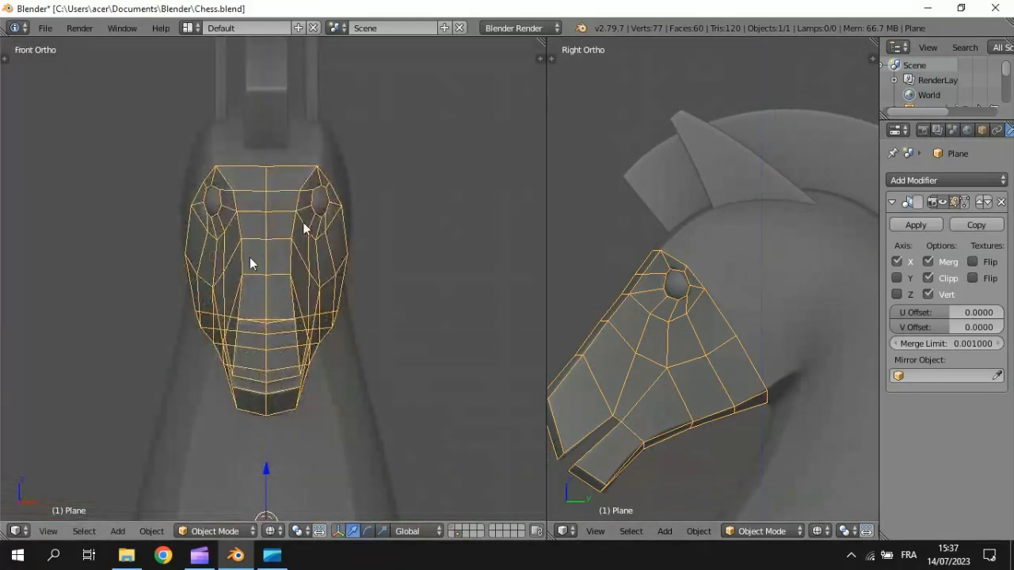
{"action": "scroll", "coordinate": [324, 190], "scroll_direction": "up", "scroll_amount": 3}
{"action": "middle_click_drag", "start_coordinate": [324, 190], "coordinate": [328, 298], "text": "shift"}
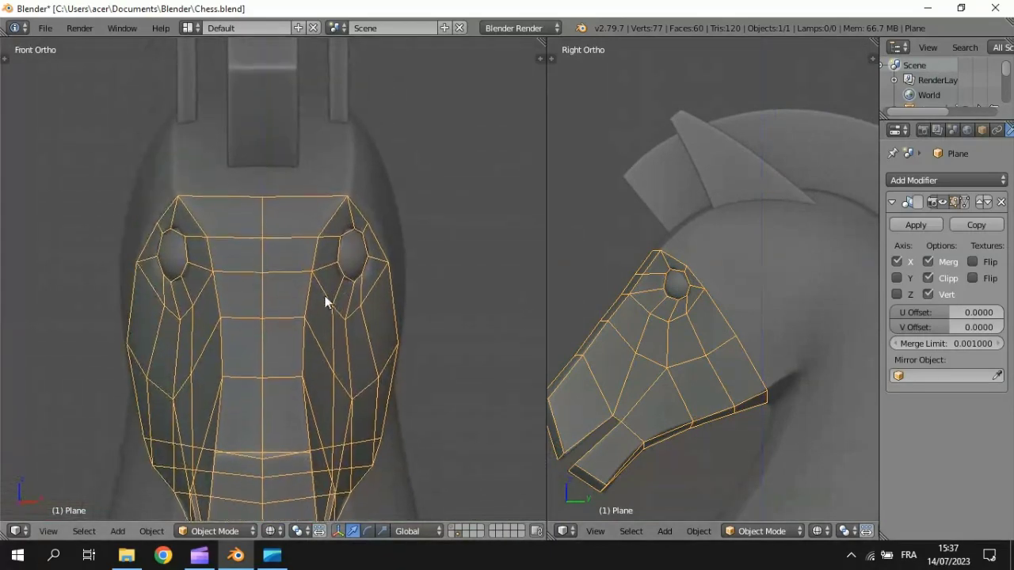
{"action": "key", "text": "Tab"}
{"action": "right_click", "coordinate": [343, 203]}
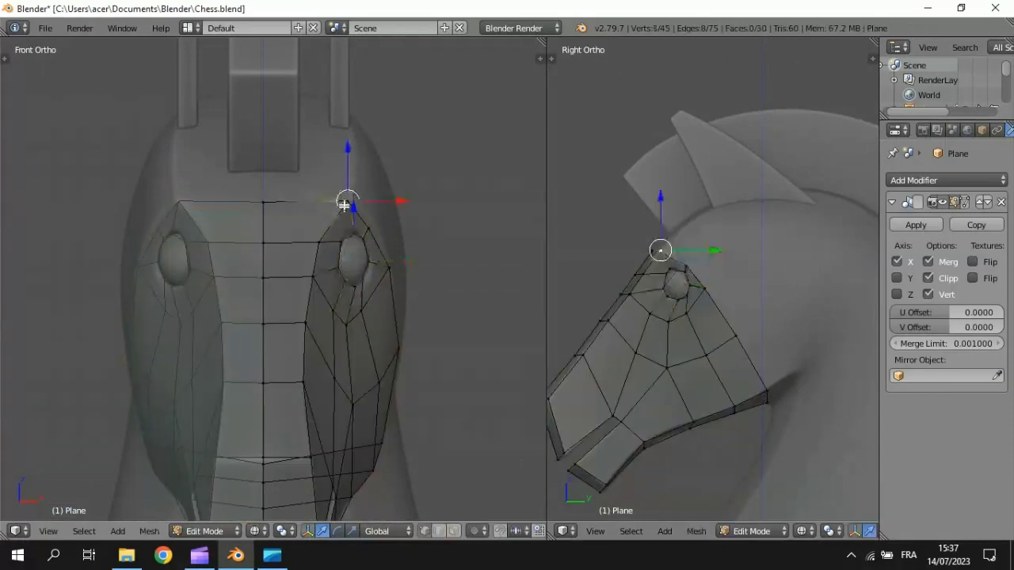
{"action": "right_click", "coordinate": [267, 205], "text": "shift"}
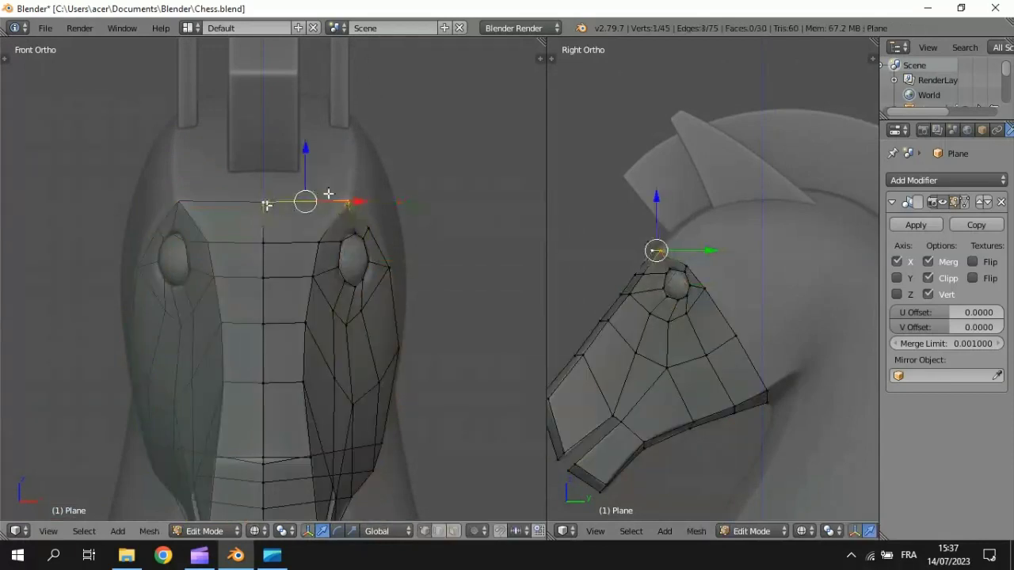
{"action": "key", "text": "e"}
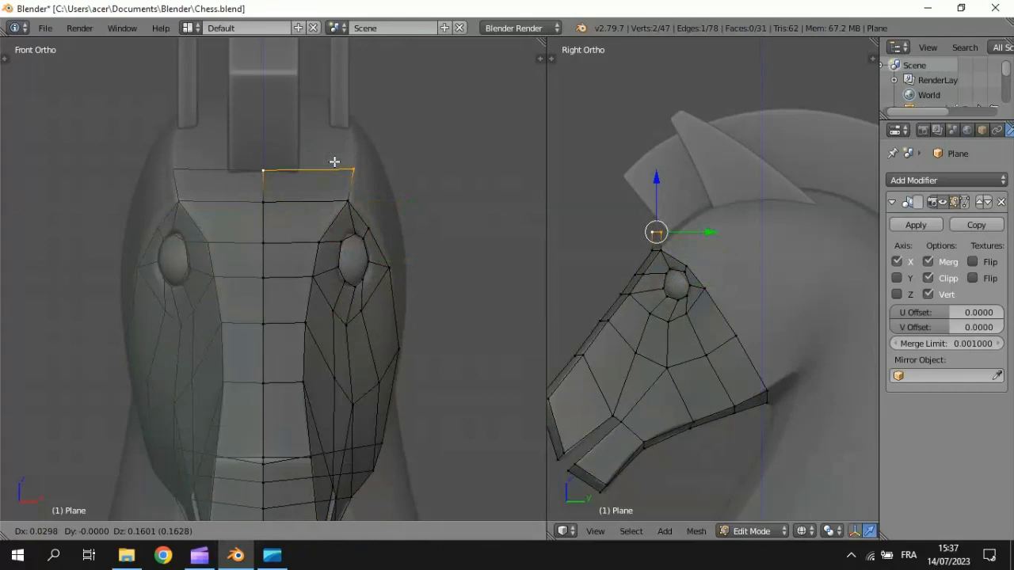
{"action": "left_click", "coordinate": [335, 161]}
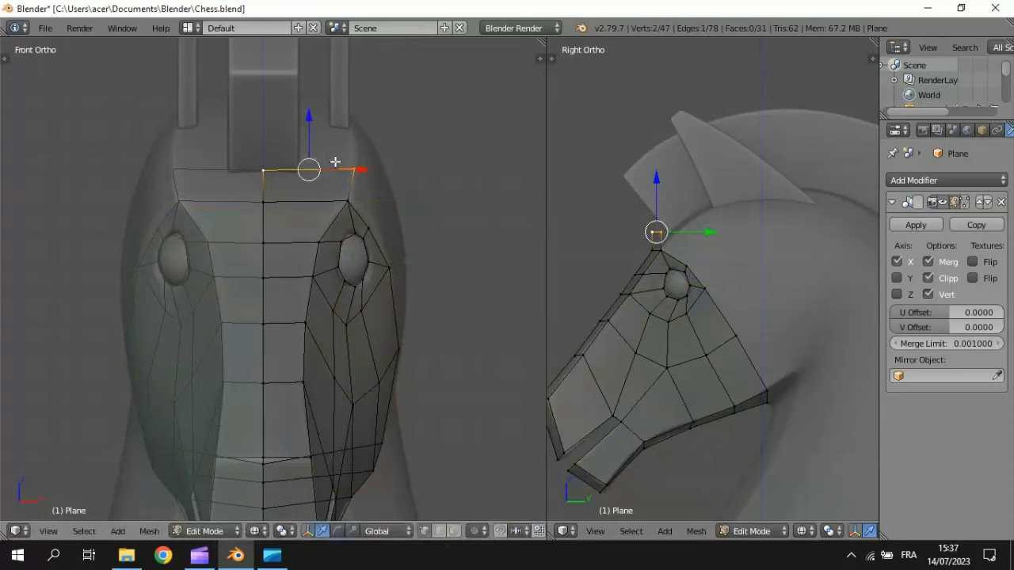
Extrude the forehead edge again up to the ear base, then shift both new edges back to follow the reference head profile.
{"action": "key", "text": "e"}
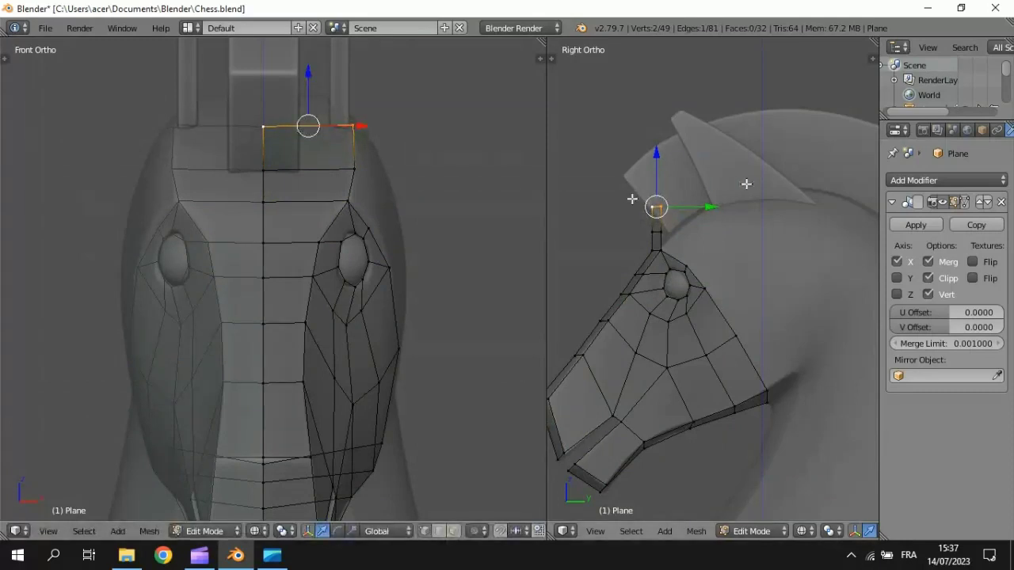
{"action": "left_click_drag", "start_coordinate": [712, 206], "coordinate": [765, 206]}
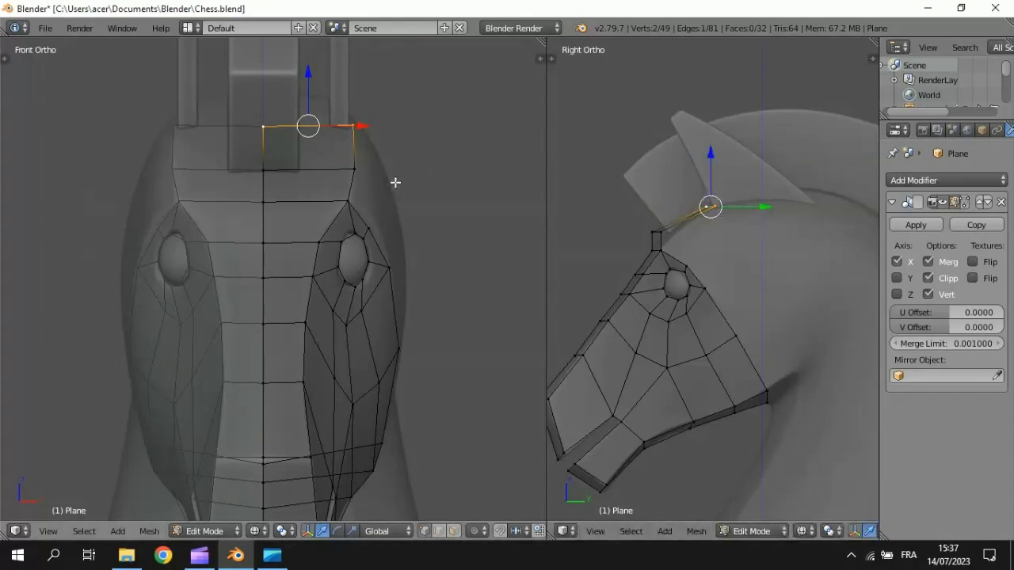
{"action": "right_click", "coordinate": [316, 169]}
{"action": "left_click_drag", "start_coordinate": [710, 231], "coordinate": [725, 230]}
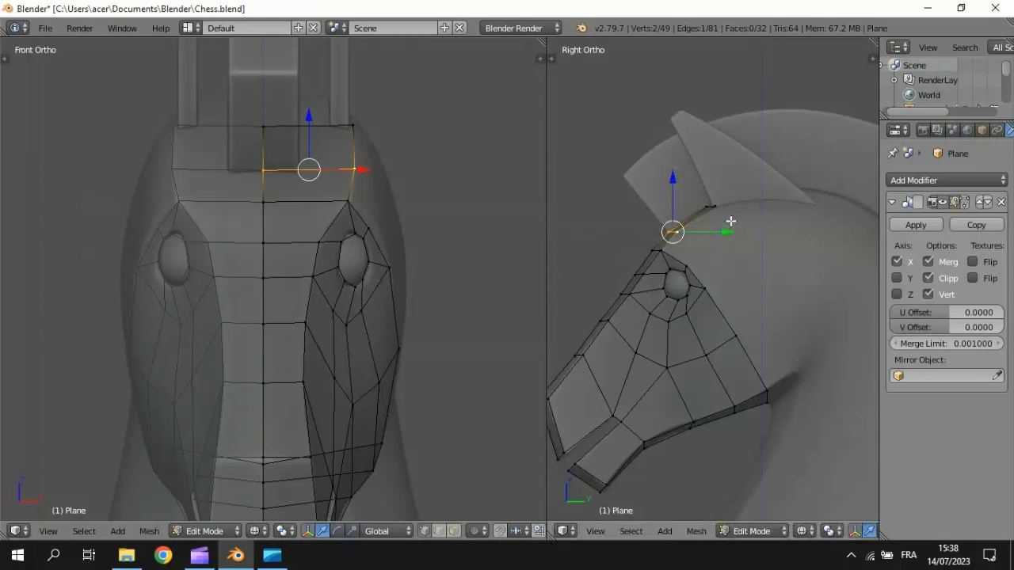
Move the outer corner vertex above the eye about 0.03 outward and 0.02 up in the front view.
{"action": "right_click", "coordinate": [686, 263]}
{"action": "key", "text": "g"}
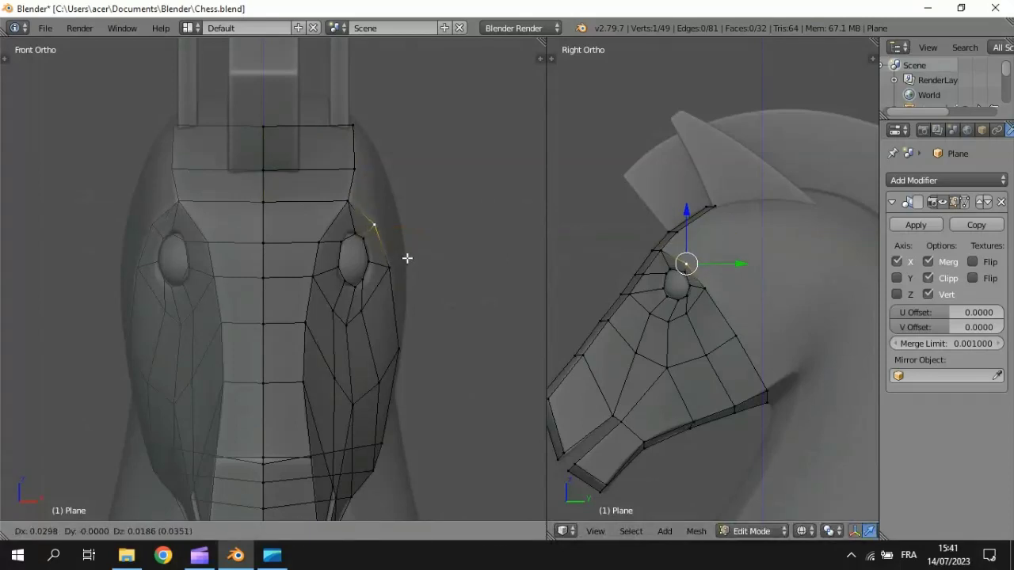
{"action": "left_click", "coordinate": [407, 258]}
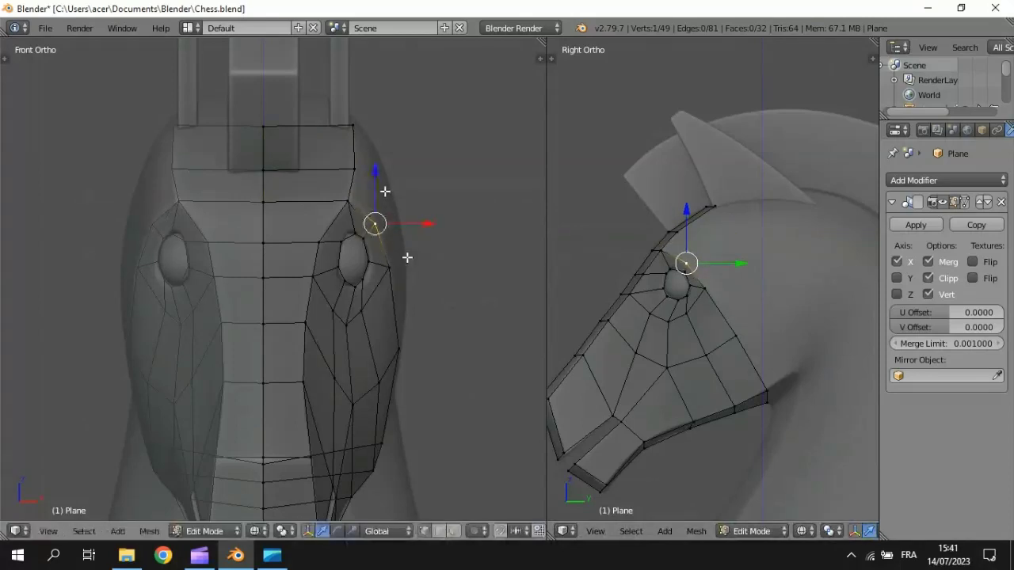
Extrude the corner vertex above the eye up and backward, then extrude it again about 0.28 back and 0.12 up.
{"action": "key", "text": "e"}
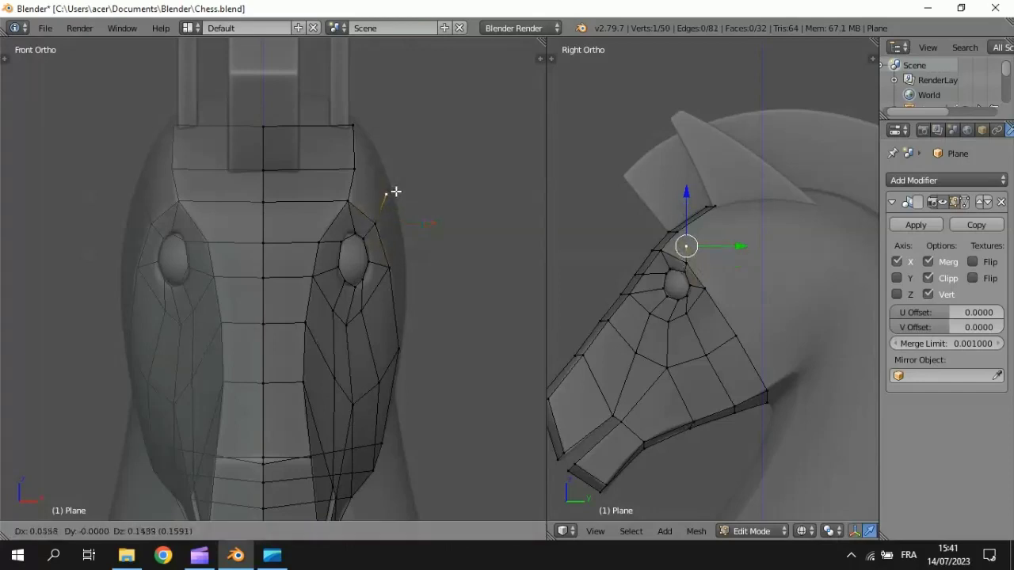
{"action": "left_click", "coordinate": [395, 191]}
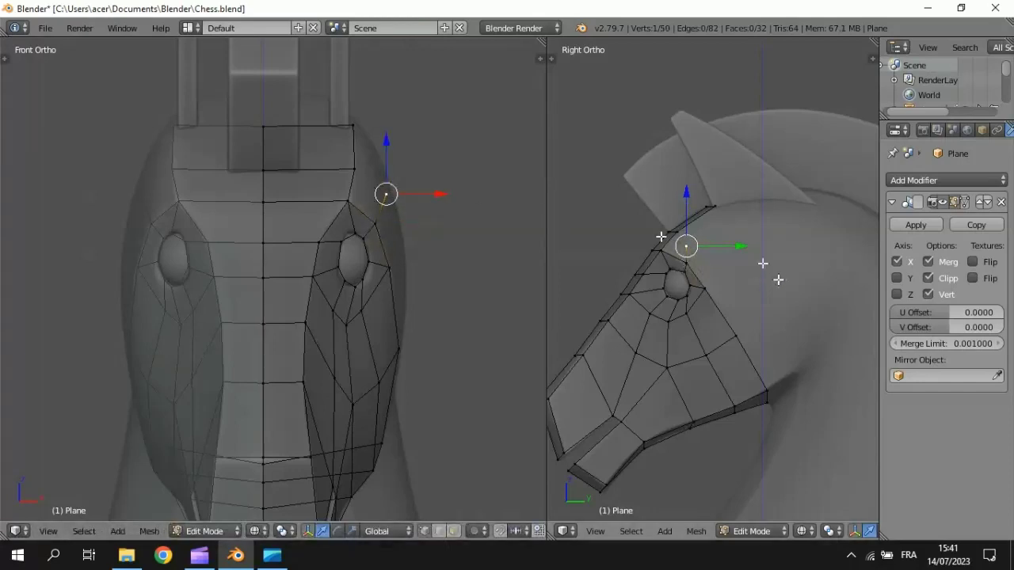
{"action": "left_click_drag", "start_coordinate": [744, 246], "coordinate": [752, 252]}
{"action": "key", "text": "e"}
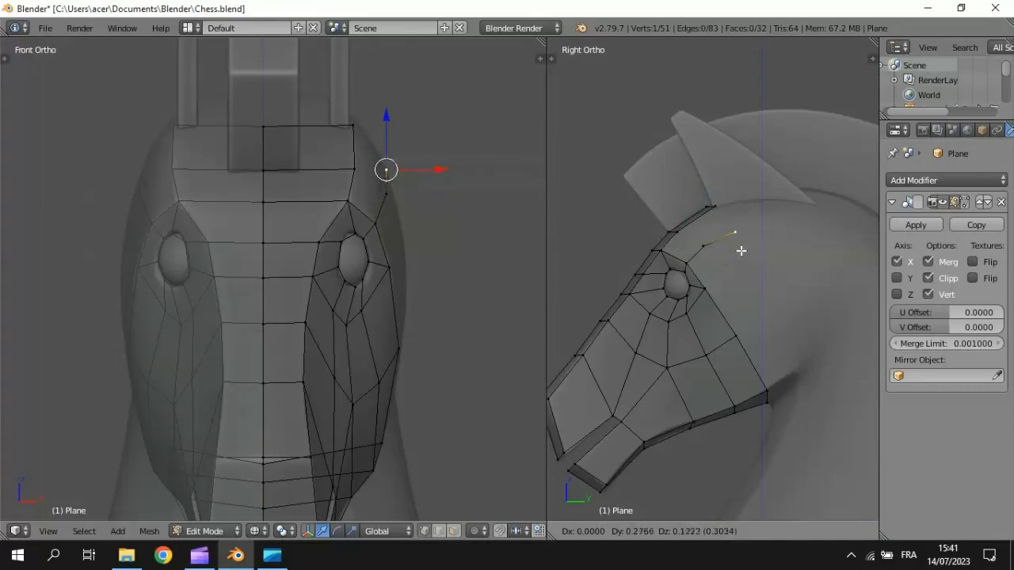
{"action": "left_click", "coordinate": [740, 250]}
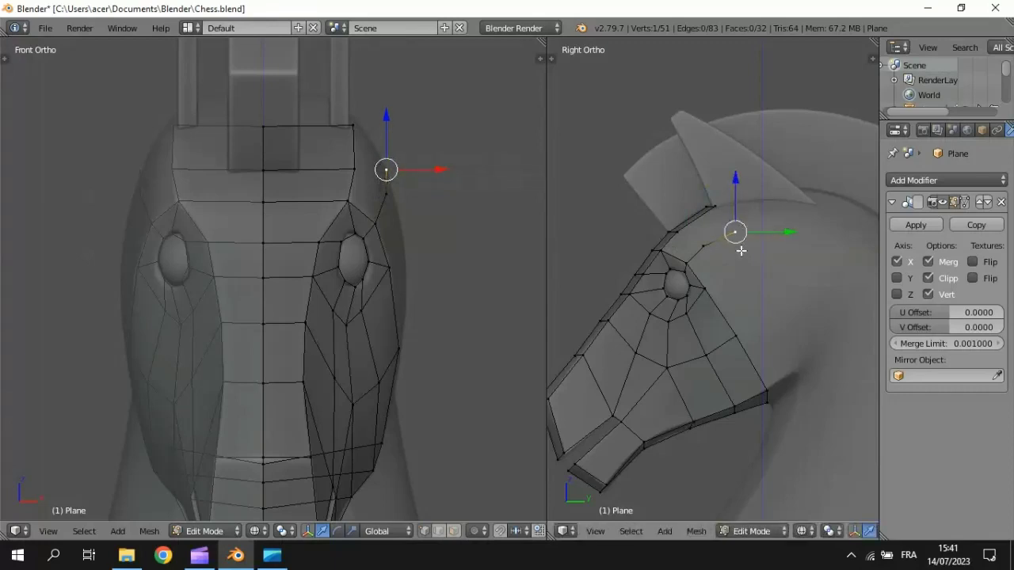
Fill two faces between the extruded forehead strip and the vertex chain above the eye.
{"action": "right_click", "coordinate": [665, 248]}
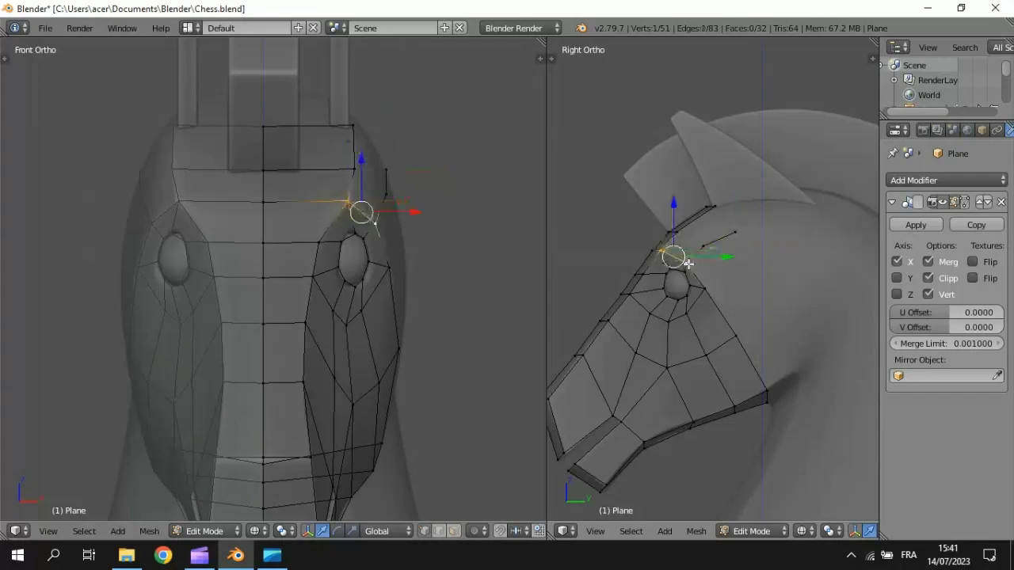
{"action": "key", "text": "f"}
{"action": "key", "text": "f"}
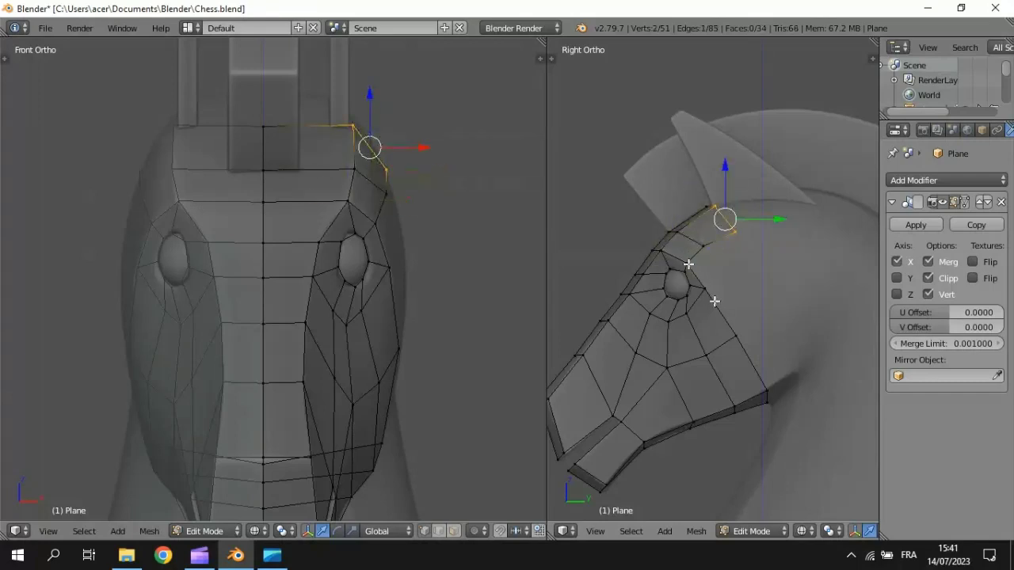
Extrude the cheek's rear edge just behind the eye about 0.16 back and 0.14 up.
{"action": "right_click", "coordinate": [711, 295]}
{"action": "right_click", "coordinate": [734, 333], "text": "shift"}
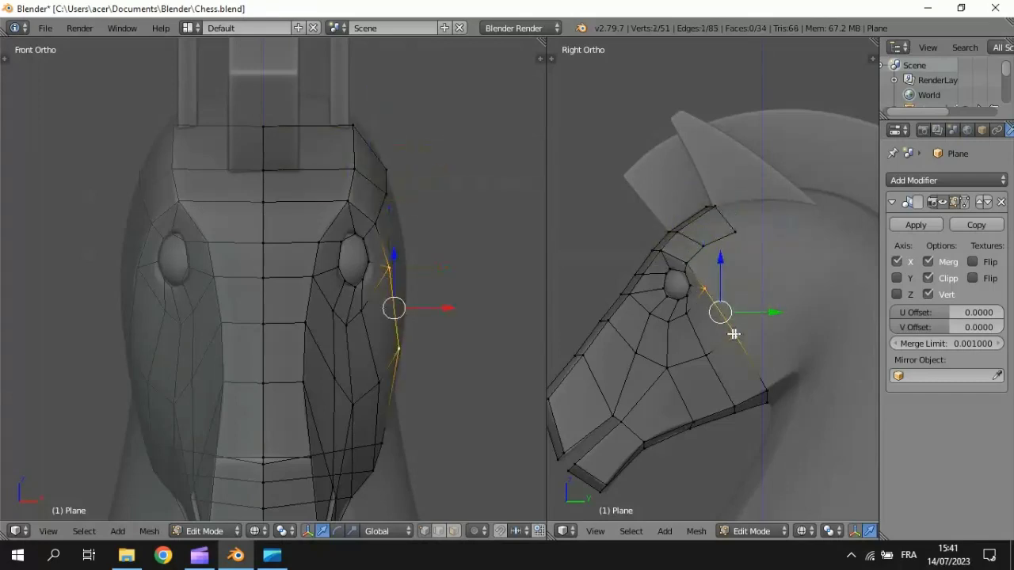
{"action": "key", "text": "e"}
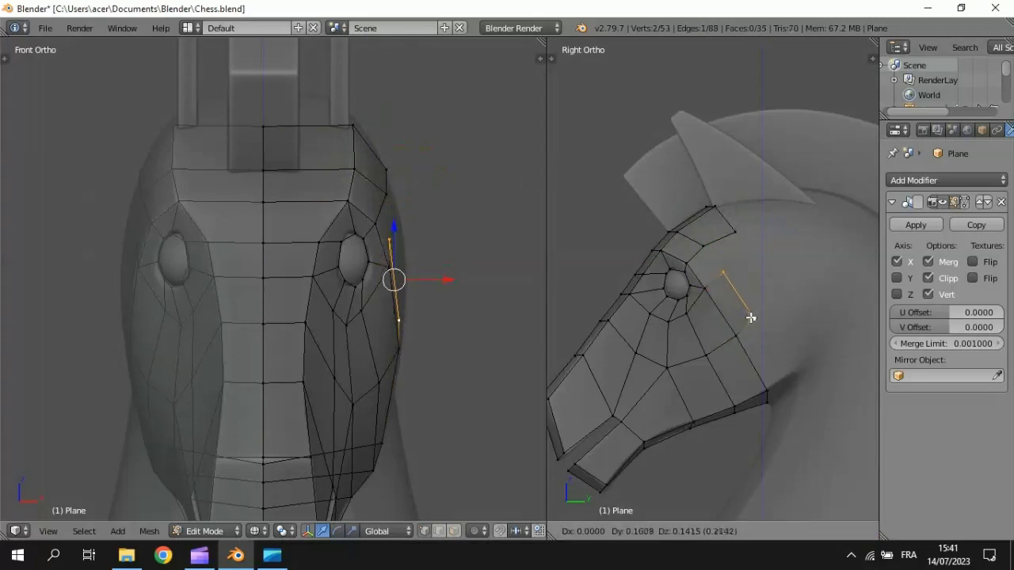
{"action": "left_click", "coordinate": [751, 318]}
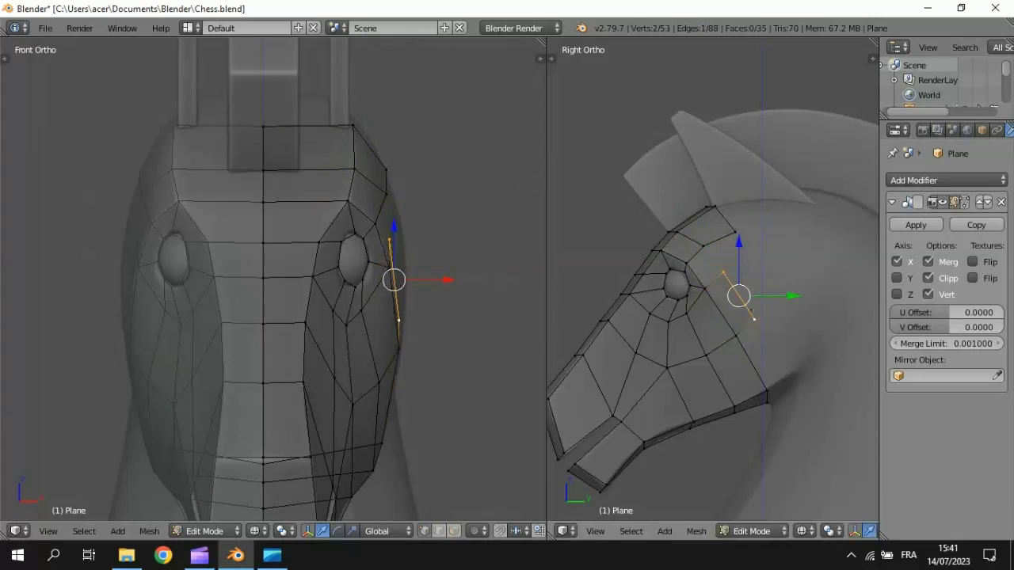
Rotate the extruded cheek edge about -60 degrees in the side view and move it up and slightly back.
{"action": "key", "text": "r"}
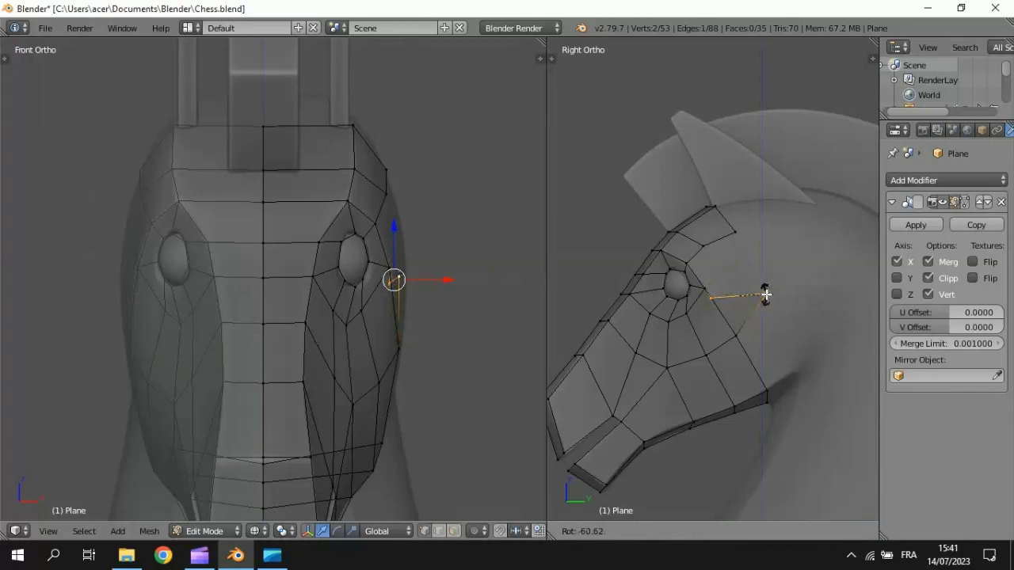
{"action": "left_click", "coordinate": [766, 295]}
{"action": "key", "text": "g"}
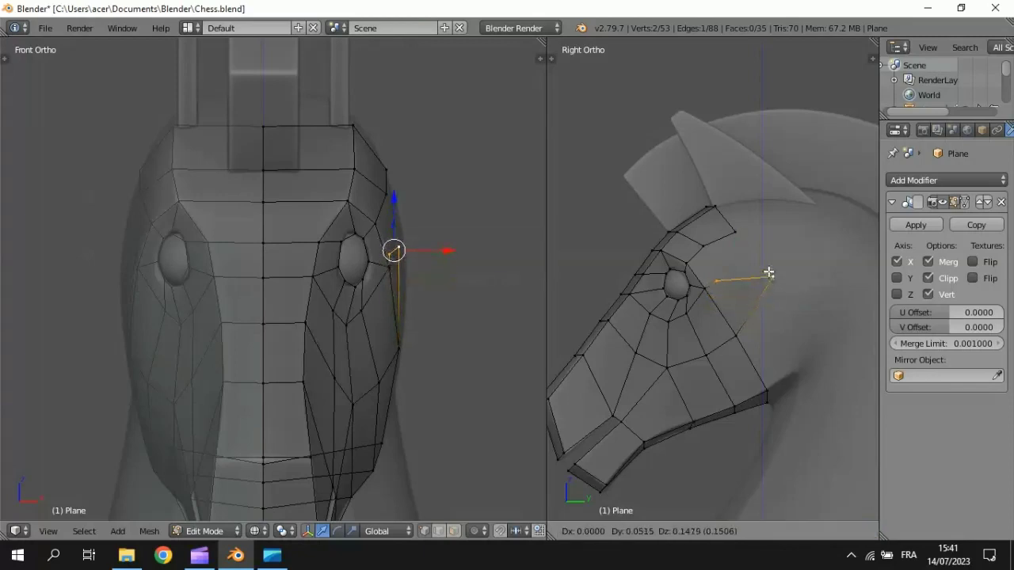
{"action": "left_click", "coordinate": [772, 267]}
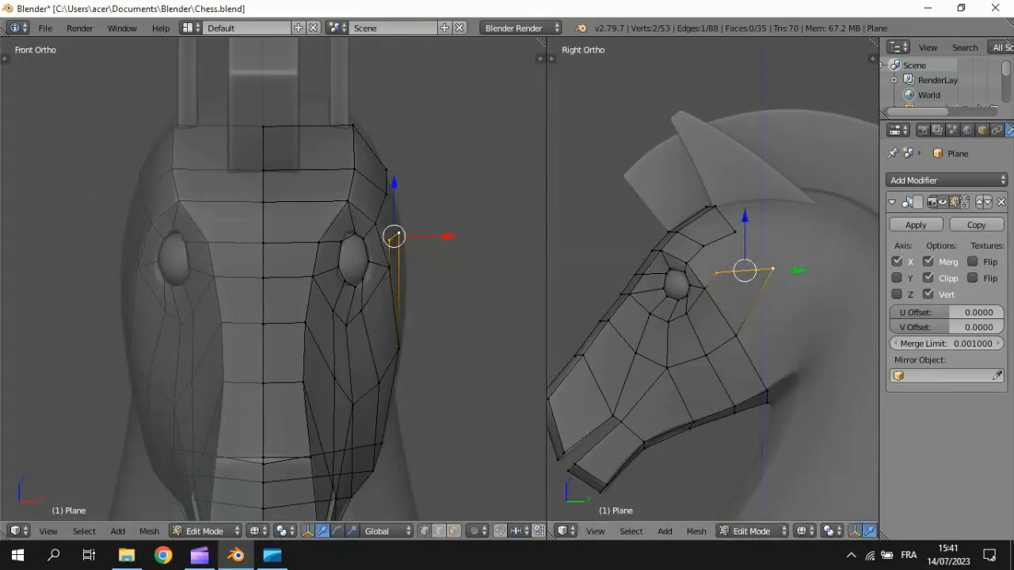
Move the two lower vertices of the strip above the eye slightly forward and up in the side view.
{"action": "right_click", "coordinate": [704, 245]}
{"action": "key", "text": "g"}
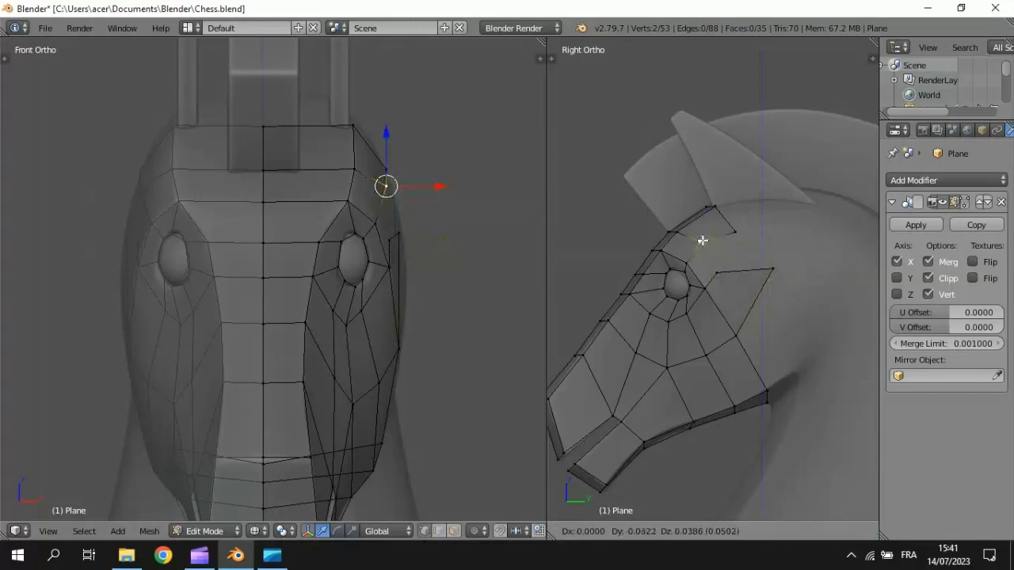
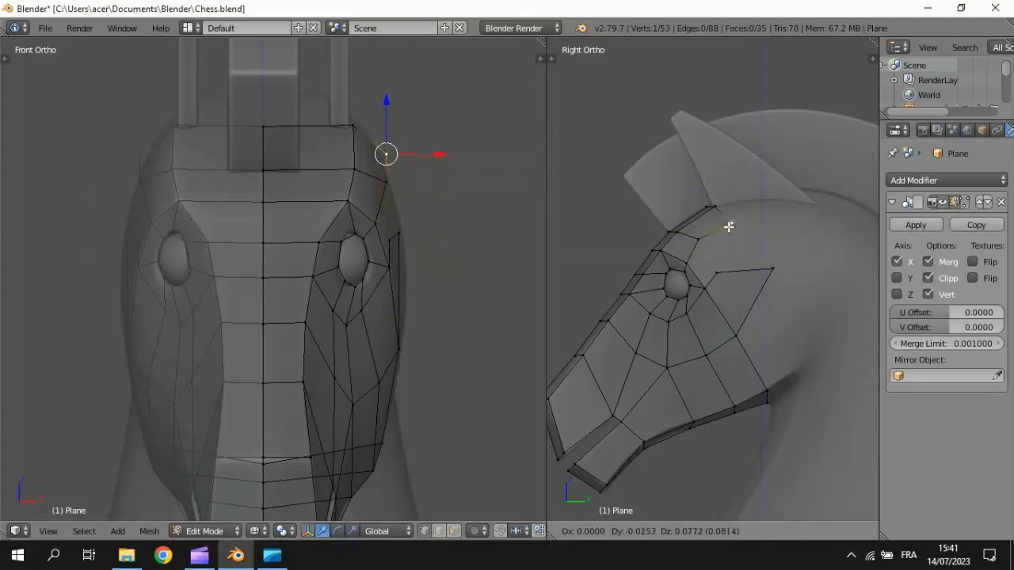
{"action": "left_click", "coordinate": [721, 225]}
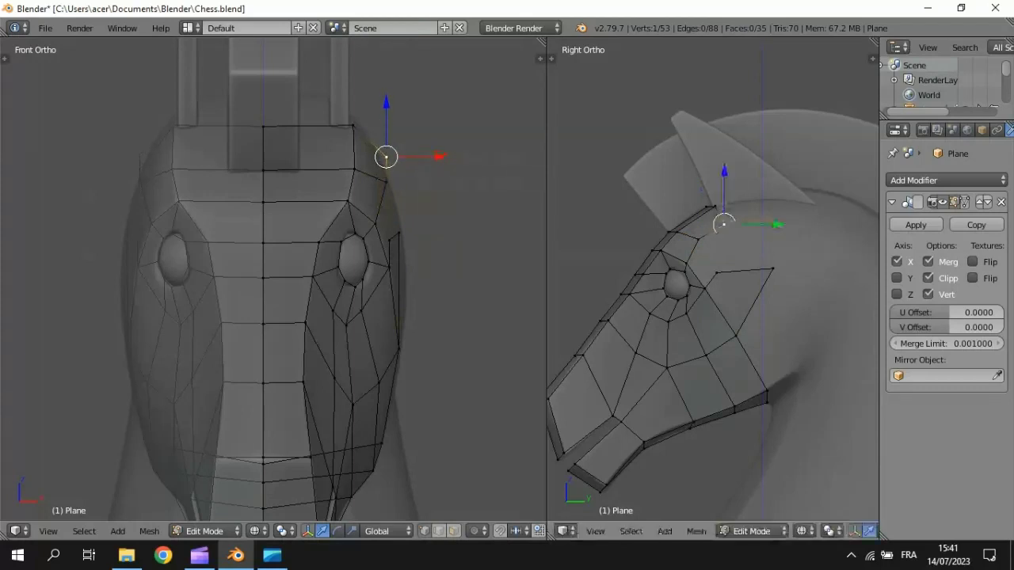
Move the outer temple vertex inward along X in the front view and fill the face between the strip above the eye and the cheek extension.
{"action": "left_click_drag", "start_coordinate": [435, 156], "coordinate": [423, 185]}
{"action": "right_click", "coordinate": [426, 184]}
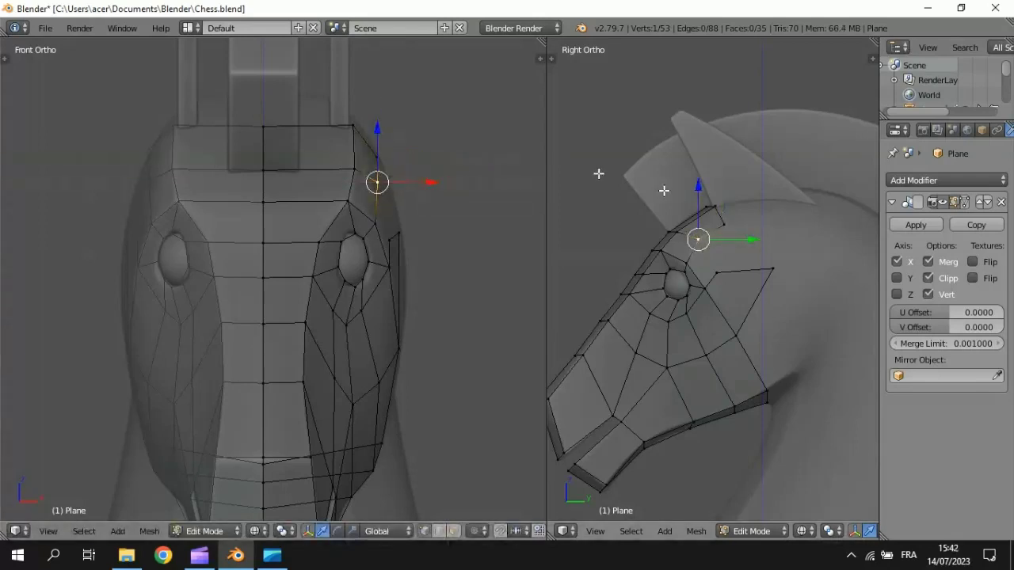
{"action": "right_click", "coordinate": [717, 271], "text": "shift"}
{"action": "right_click", "coordinate": [770, 269], "text": "shift"}
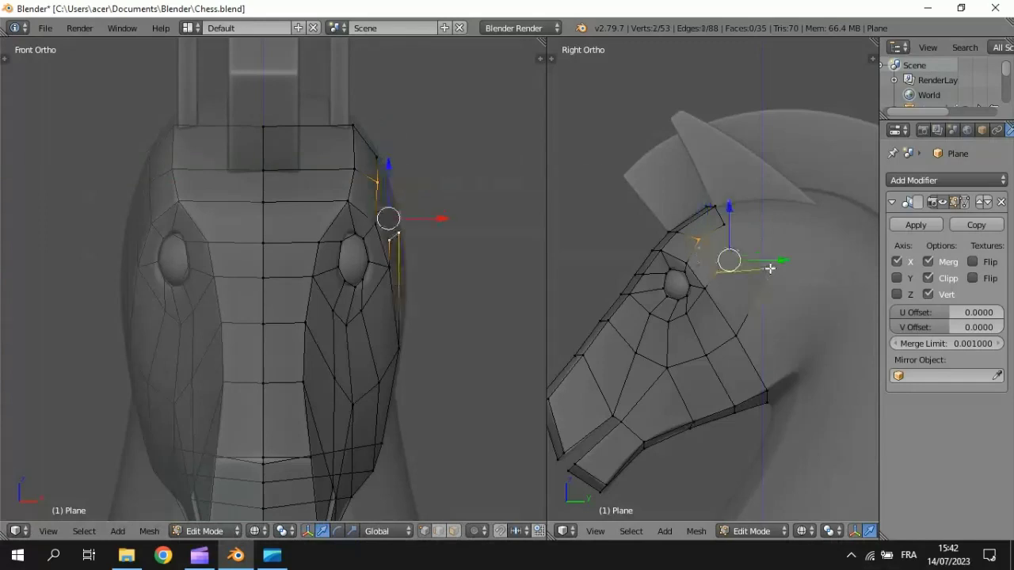
{"action": "right_click", "coordinate": [725, 229], "text": "shift"}
{"action": "key", "text": "f"}
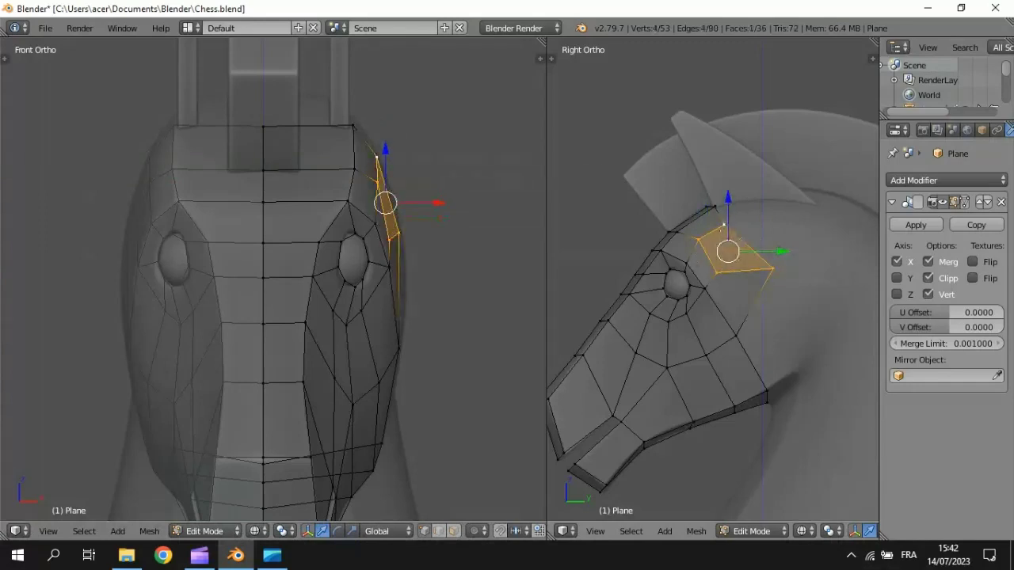
Move the upper rear corner vertex of the new temple face slightly back and up in the side view.
{"action": "right_click", "coordinate": [725, 225]}
{"action": "key", "text": "g"}
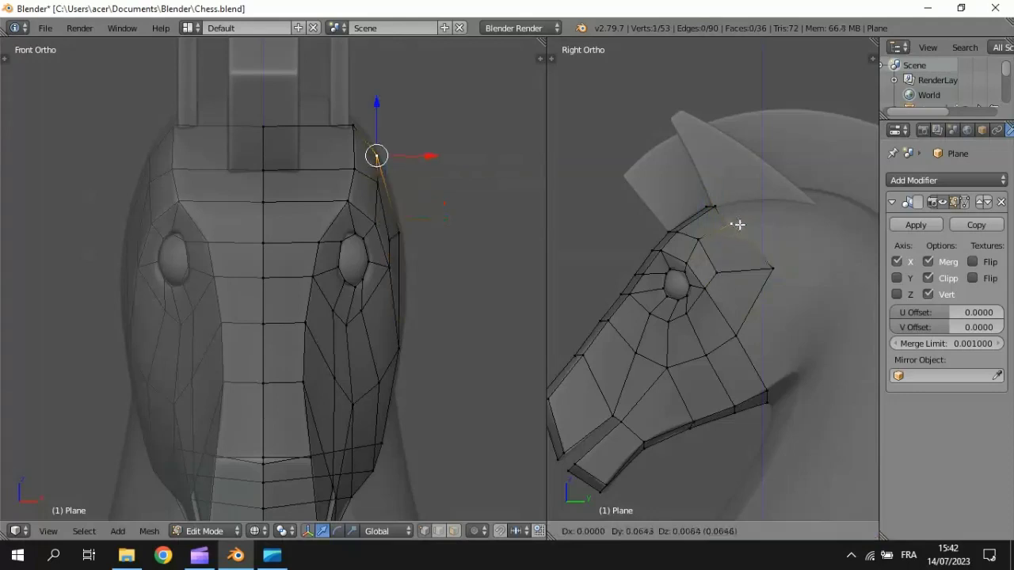
{"action": "left_click", "coordinate": [743, 219]}
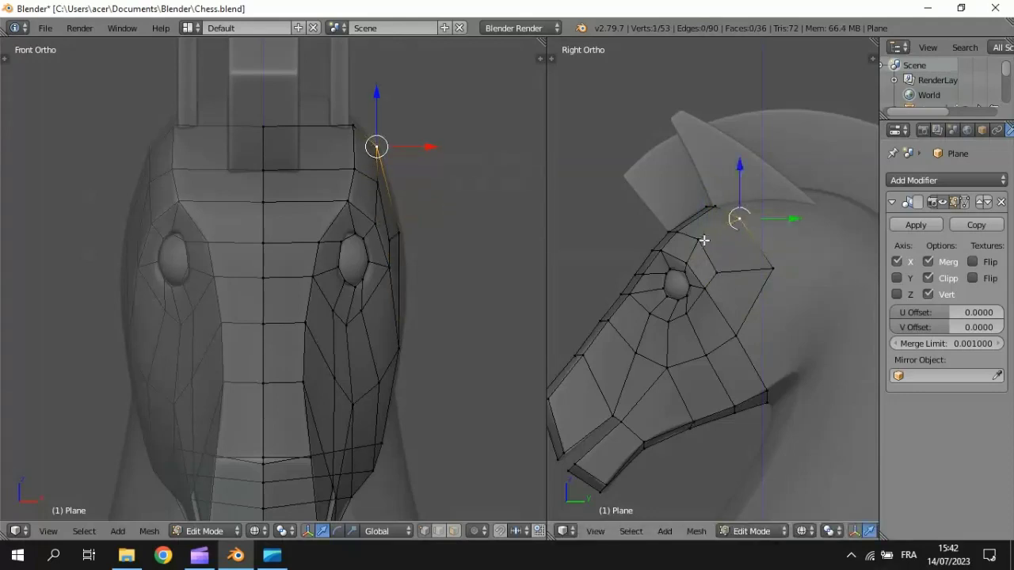
Fill the four-sided gap directly behind the eye with a face.
{"action": "right_click", "coordinate": [700, 238]}
{"action": "right_click", "coordinate": [714, 272], "text": "shift"}
{"action": "right_click", "coordinate": [704, 290], "text": "shift"}
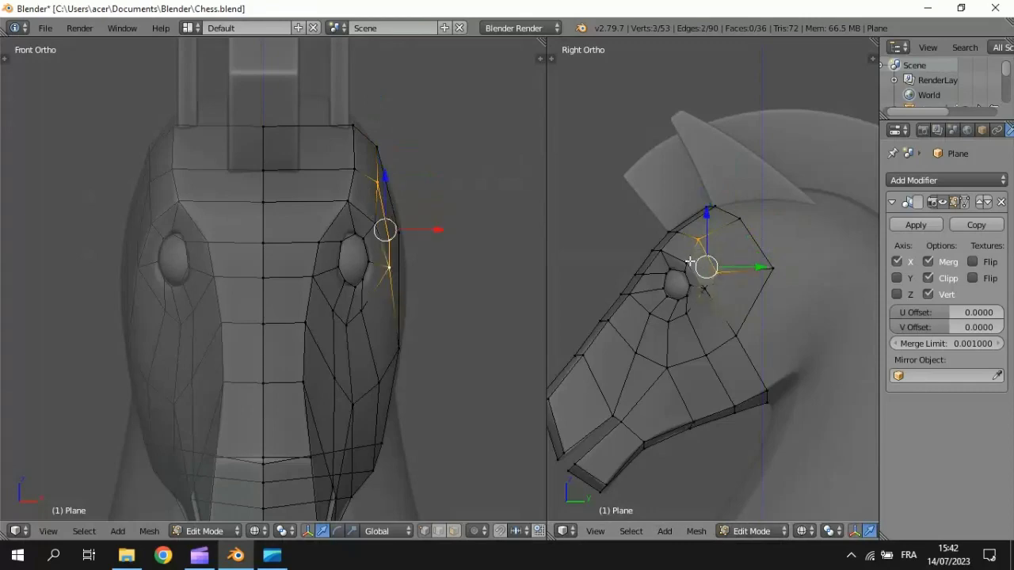
{"action": "right_click", "coordinate": [687, 263], "text": "shift"}
{"action": "key", "text": "f"}
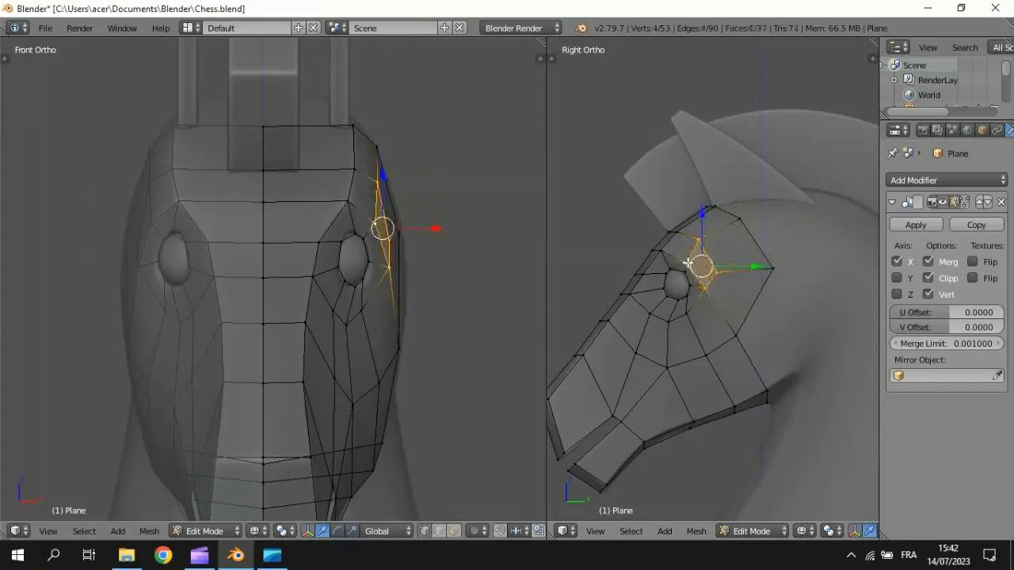
Switch the front view to solid shading and move the rearmost cheek vertex slightly outward along X.
{"action": "key", "text": "z"}
{"action": "mouse_move", "coordinate": [443, 301]}
{"action": "middle_mouse_down"}
{"action": "mouse_move", "coordinate": [420, 296]}
{"action": "mouse_move", "coordinate": [372, 322]}
{"action": "mouse_move", "coordinate": [455, 321]}
{"action": "mouse_move", "coordinate": [428, 301]}
{"action": "middle_mouse_up"}
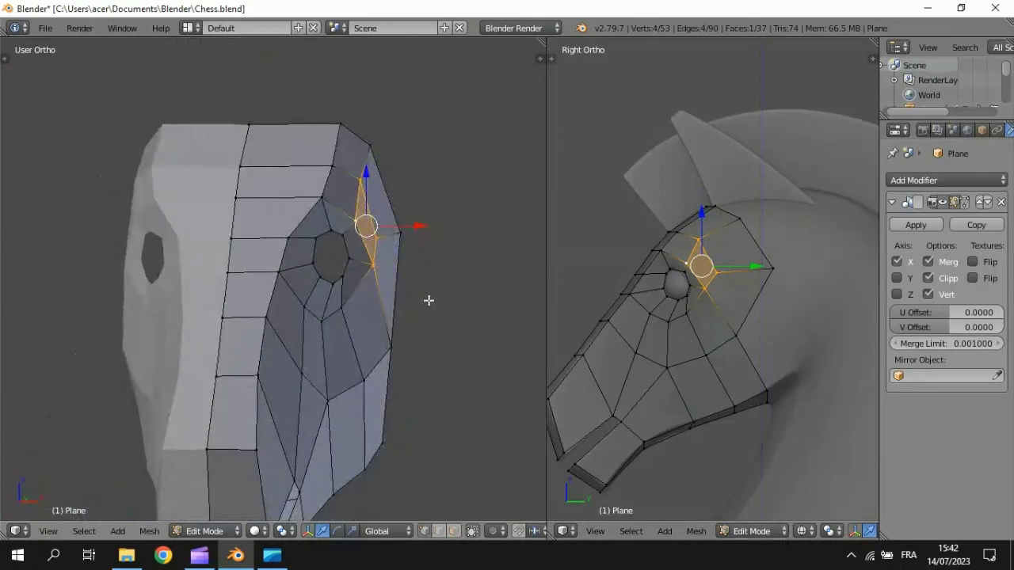
{"action": "key", "text": "KP_1"}
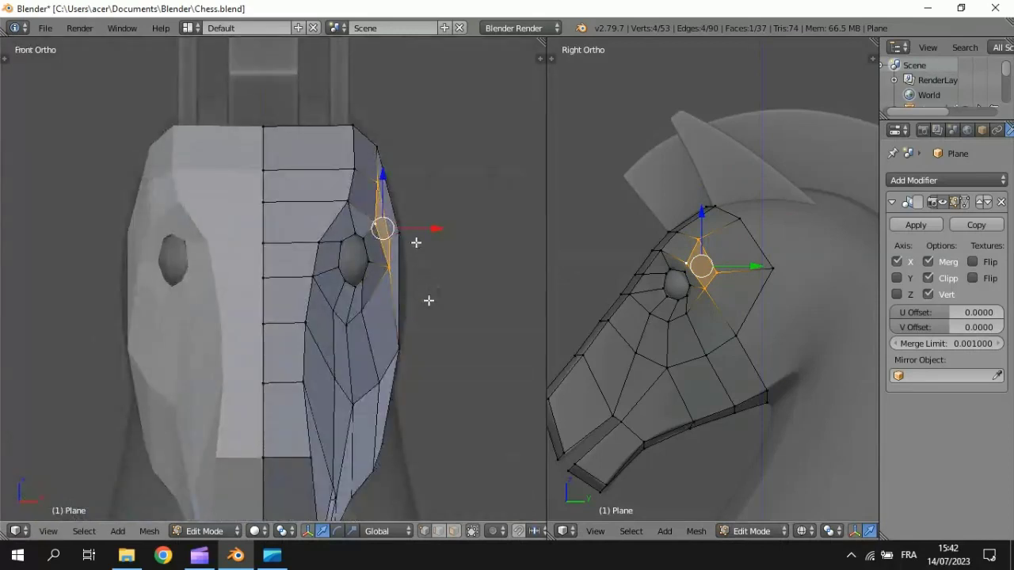
{"action": "right_click", "coordinate": [399, 232]}
{"action": "left_click_drag", "start_coordinate": [446, 233], "coordinate": [447, 238]}
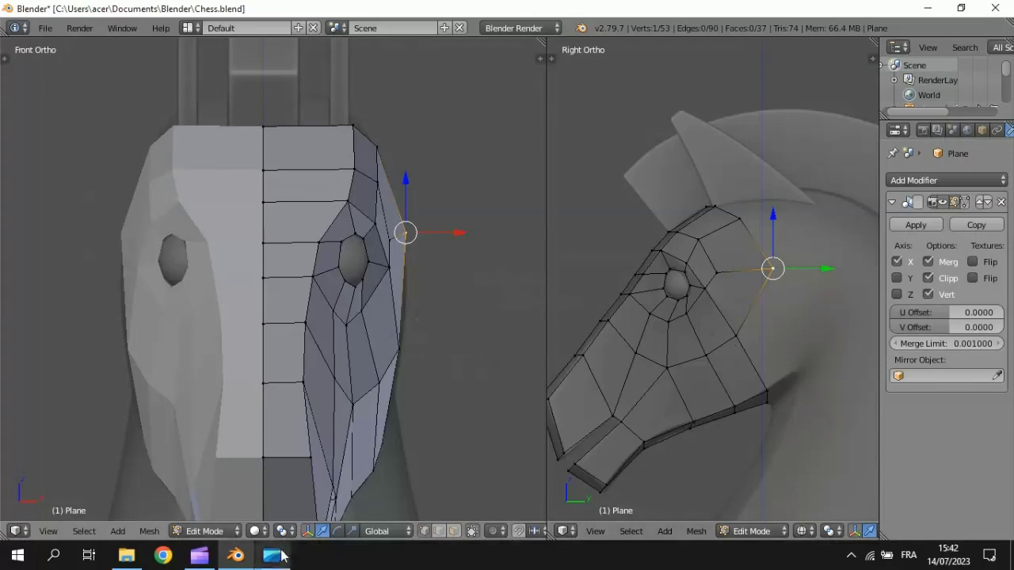
{"action": "mouse_move", "coordinate": [280, 556]}
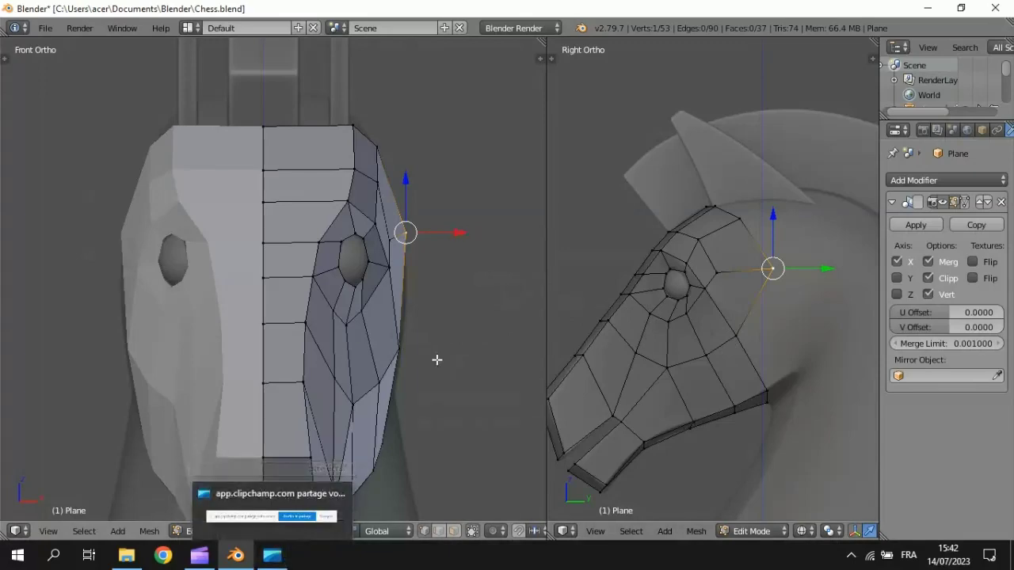
Extrude the edges around the mouth opening, upper and lower lip, inward along global X to the mirror plane.
{"action": "middle_click_drag", "start_coordinate": [455, 191], "coordinate": [414, 146]}
{"action": "middle_click_drag", "start_coordinate": [312, 267], "coordinate": [405, 254], "text": "shift"}
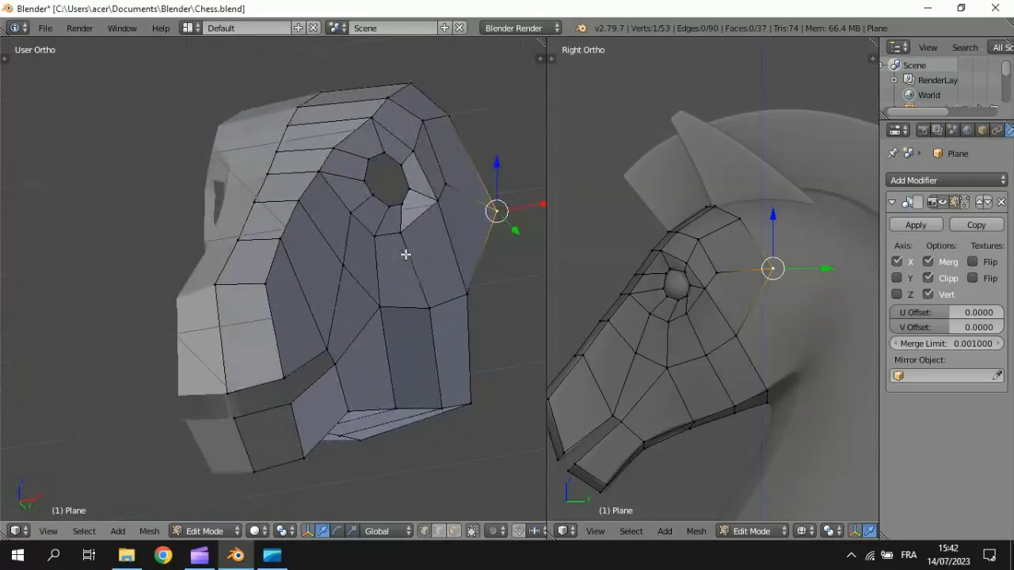
{"action": "middle_click_drag", "start_coordinate": [309, 405], "coordinate": [308, 386]}
{"action": "right_click", "coordinate": [283, 305]}
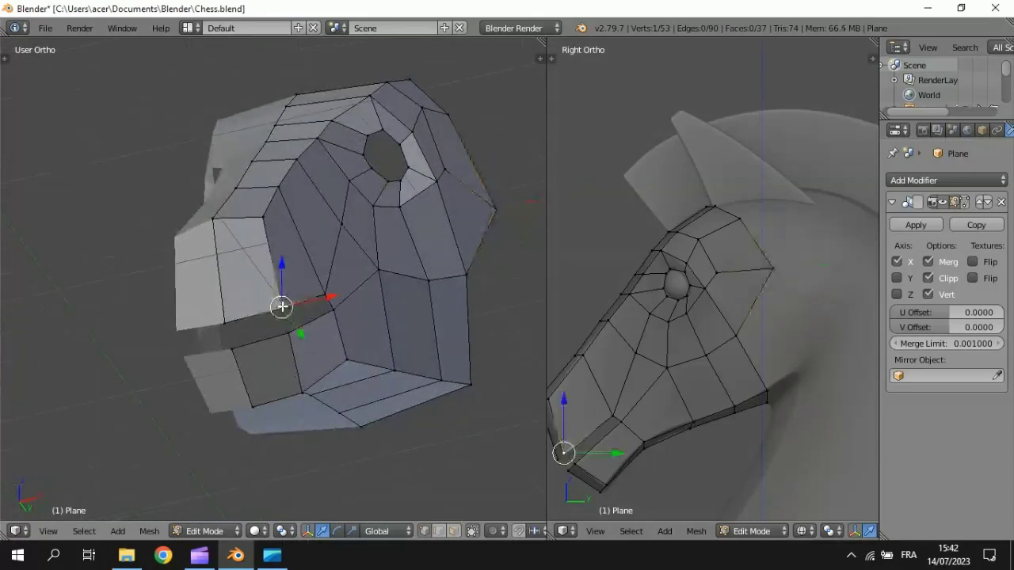
{"action": "right_click", "coordinate": [325, 296], "text": "shift"}
{"action": "key", "text": "g"}
{"action": "left_click", "coordinate": [227, 322]}
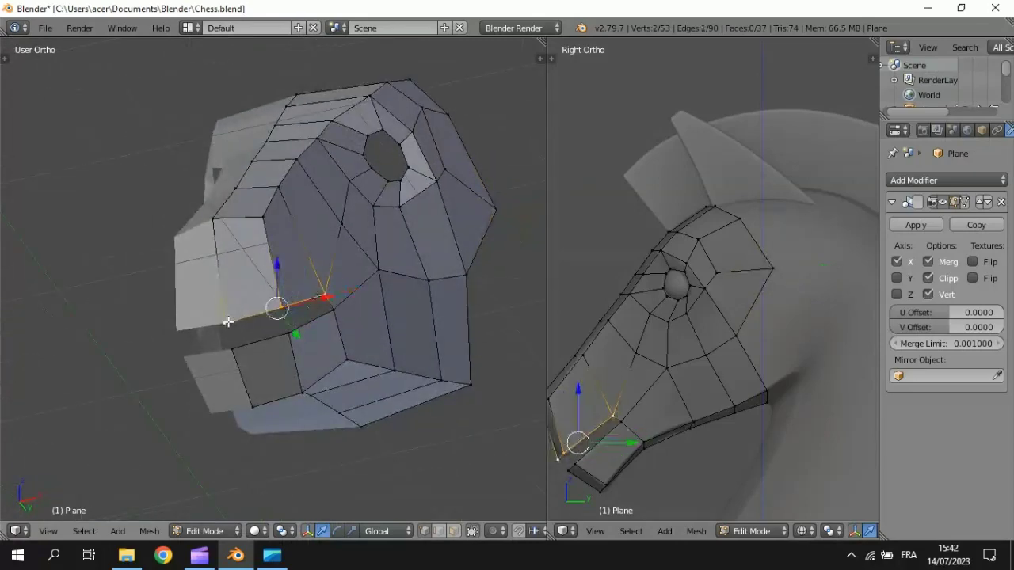
{"action": "right_click", "coordinate": [293, 333], "text": "shift"}
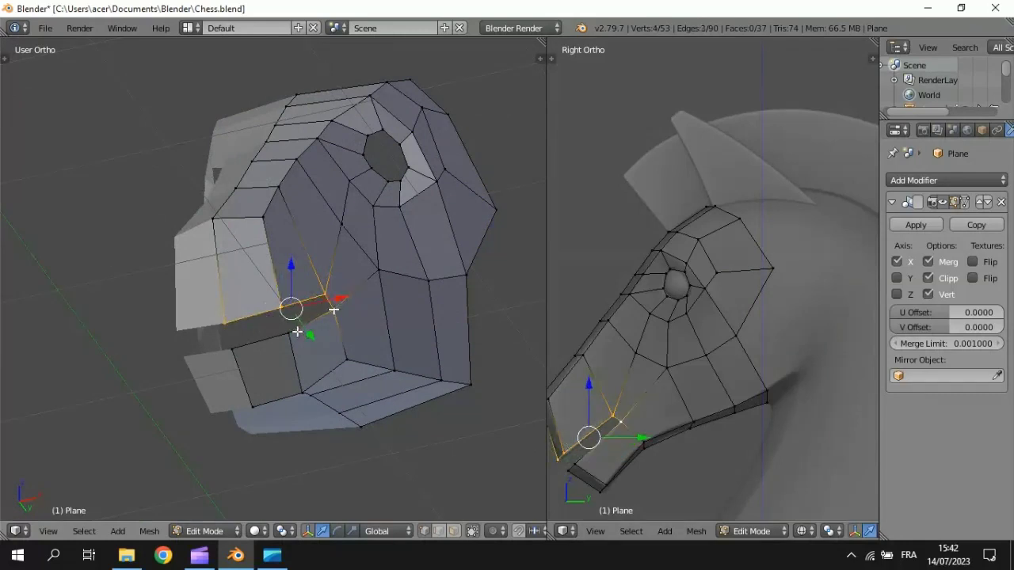
{"action": "right_click", "coordinate": [236, 346], "text": "shift"}
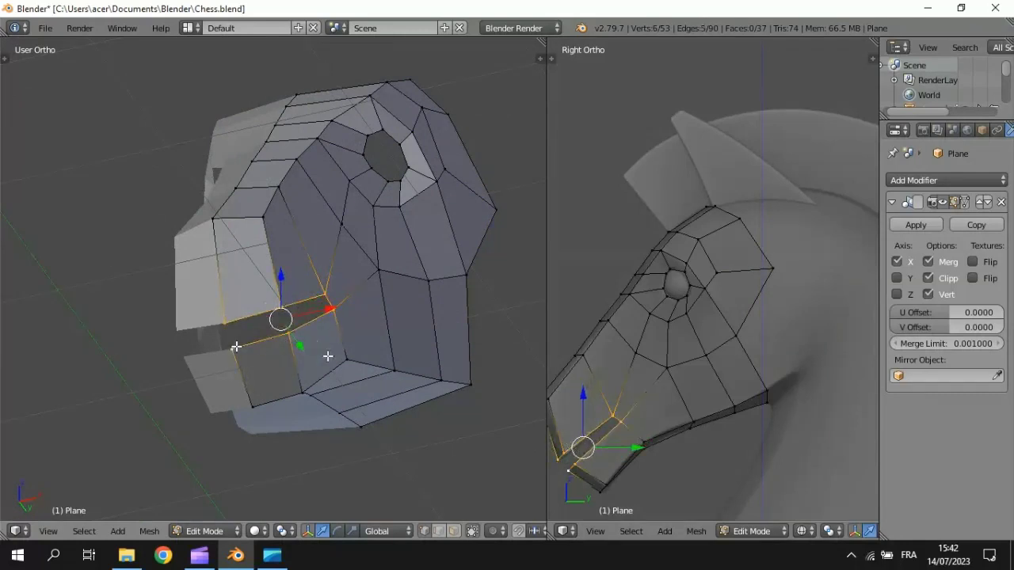
{"action": "middle_click_drag", "start_coordinate": [328, 357], "coordinate": [341, 360]}
{"action": "key", "text": "e"}
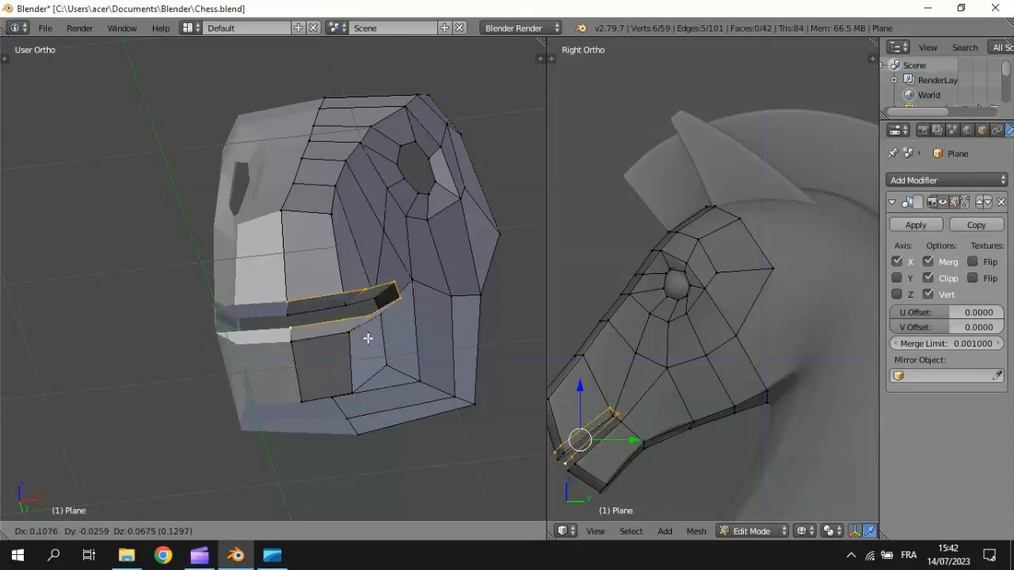
{"action": "key", "text": "x"}
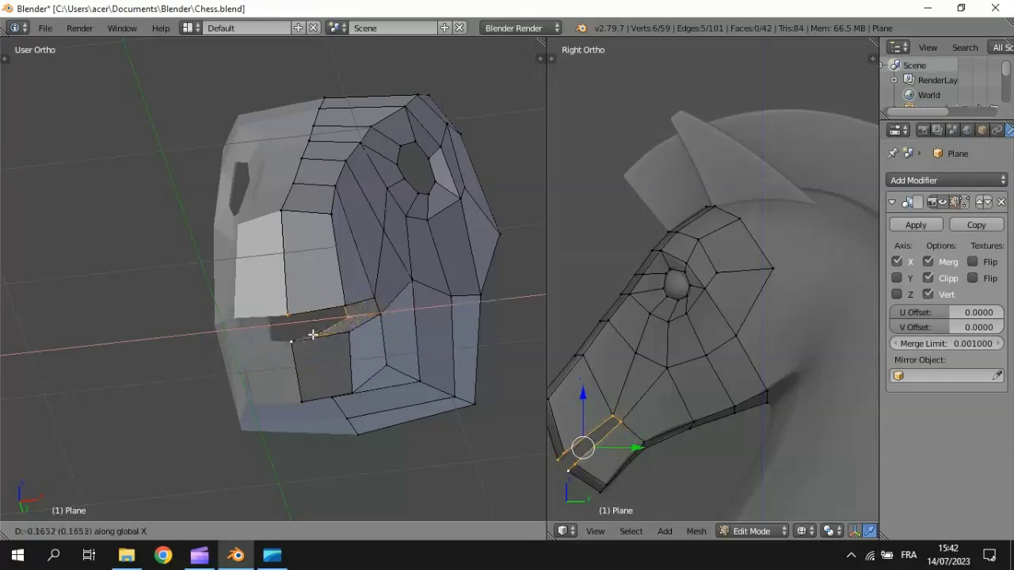
{"action": "left_click", "coordinate": [226, 325]}
Merge the extruded duplicate vertex at the centre of the upper lip with the original lip vertex.
{"action": "middle_click_drag", "start_coordinate": [323, 323], "coordinate": [265, 366]}
{"action": "scroll", "coordinate": [357, 237], "scroll_direction": "up", "scroll_amount": 2}
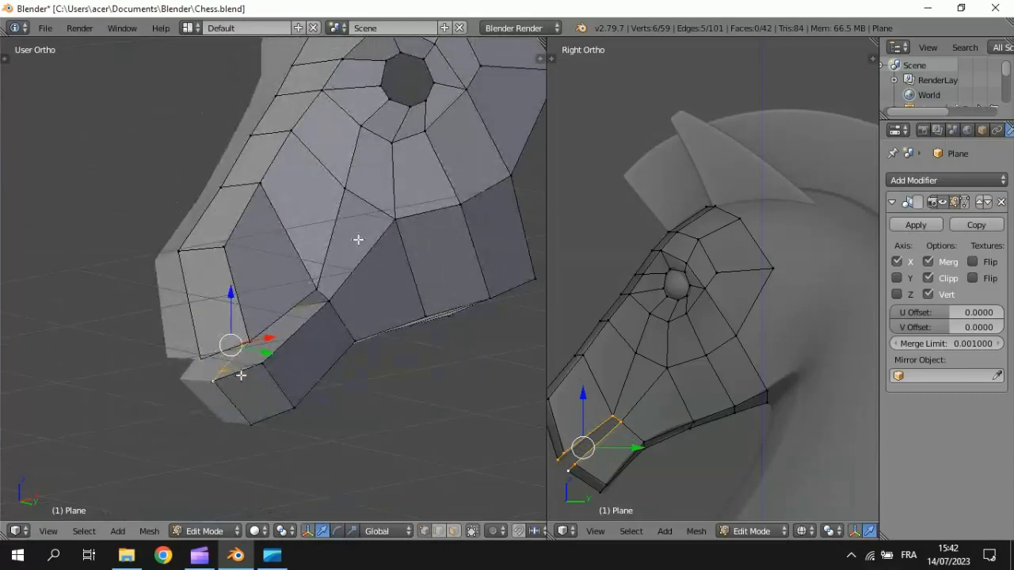
{"action": "scroll", "coordinate": [290, 301], "scroll_direction": "up", "scroll_amount": 3}
{"action": "scroll", "coordinate": [315, 280], "scroll_direction": "down", "scroll_amount": 1}
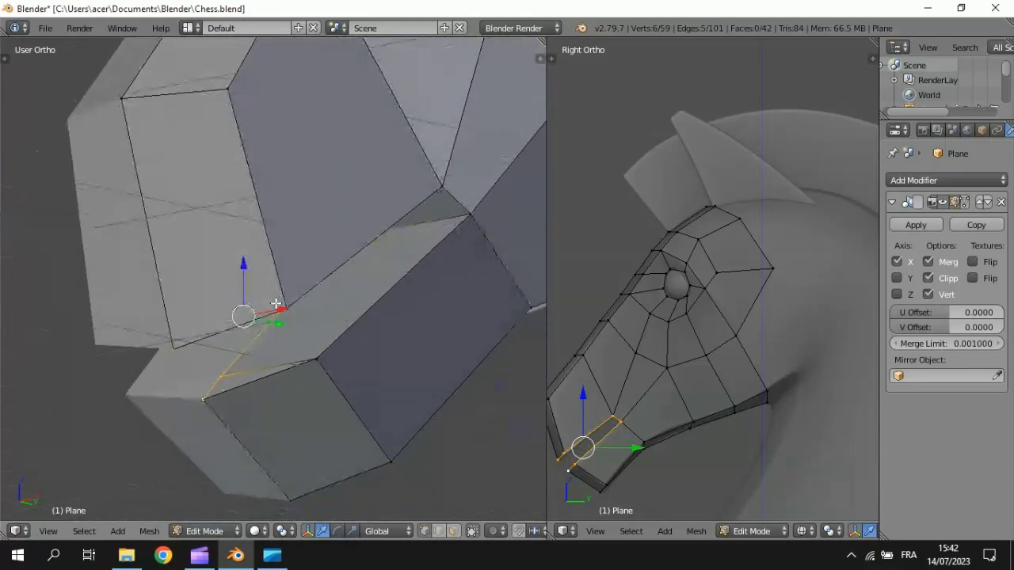
{"action": "middle_click_drag", "start_coordinate": [276, 304], "coordinate": [422, 394]}
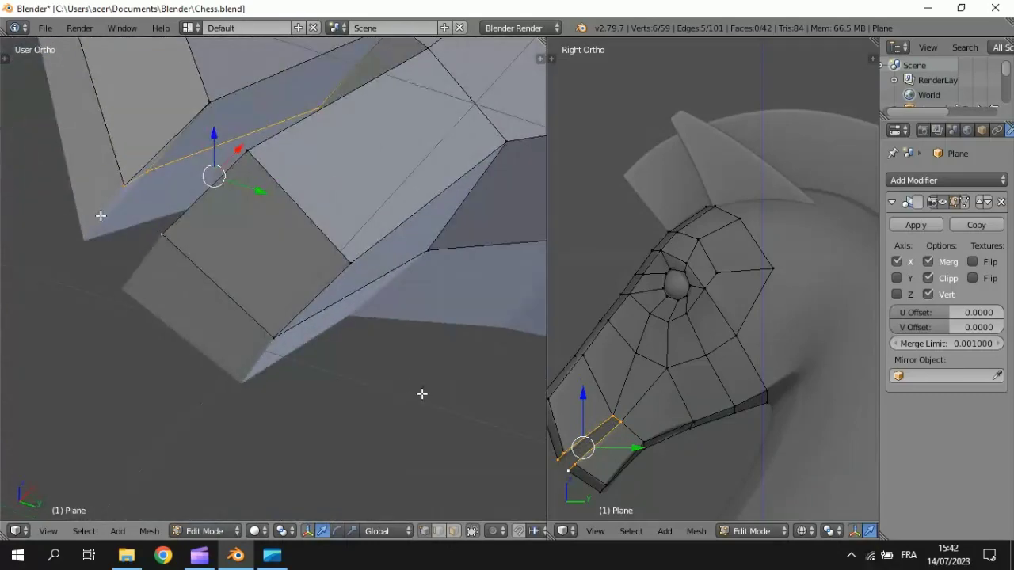
{"action": "right_click", "coordinate": [147, 172]}
{"action": "right_click", "coordinate": [129, 187], "text": "shift"}
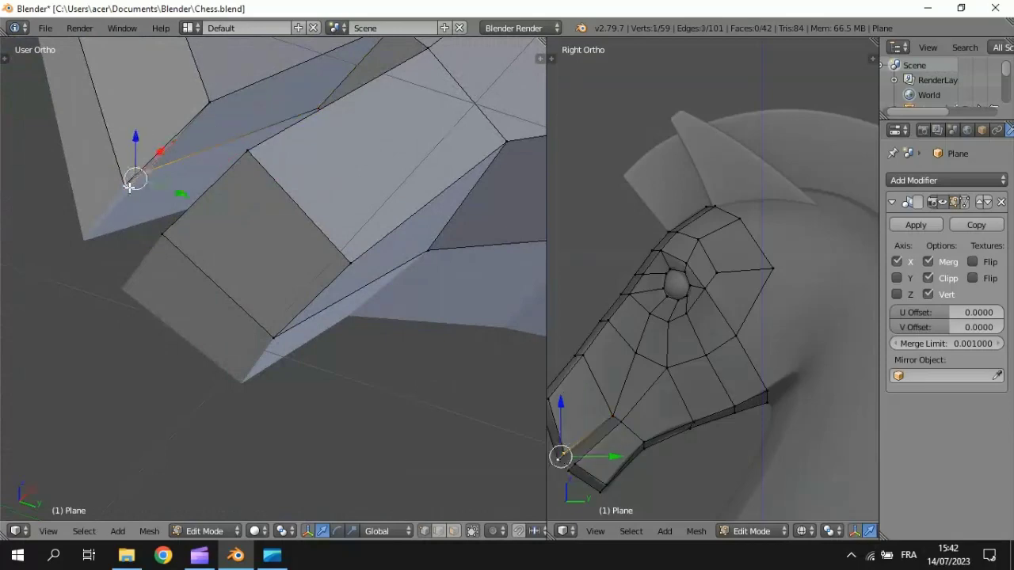
{"action": "key", "text": "alt+m"}
{"action": "left_click", "coordinate": [131, 206]}
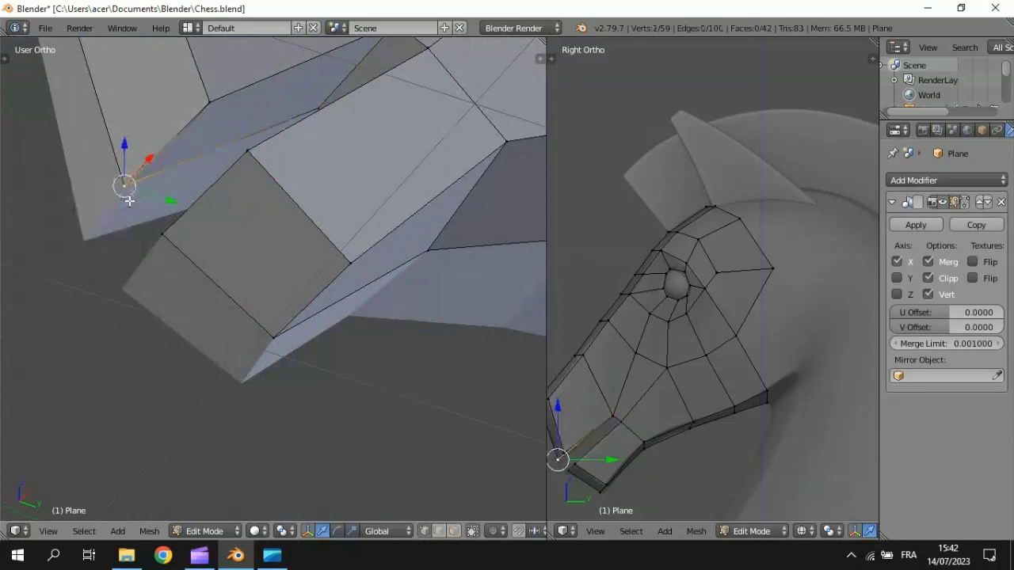
Merge the extruded duplicate vertex at the centre of the lower lip with the original lip vertex.
{"action": "middle_click_drag", "start_coordinate": [256, 162], "coordinate": [279, 256]}
{"action": "key", "text": "ctrl+z"}
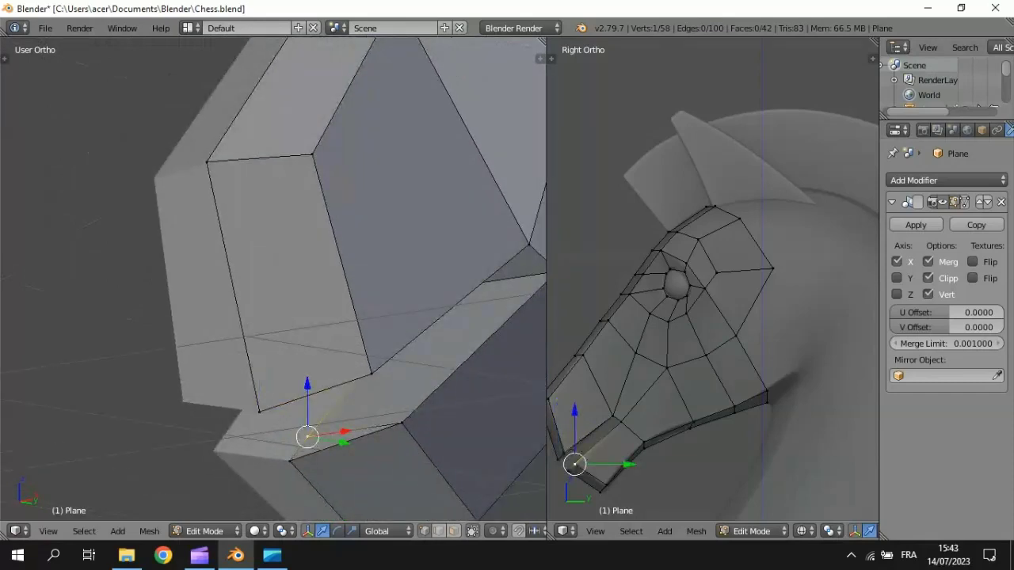
{"action": "key", "text": "ctrl+z"}
{"action": "key", "text": "alt+m"}
{"action": "left_click", "coordinate": [293, 461]}
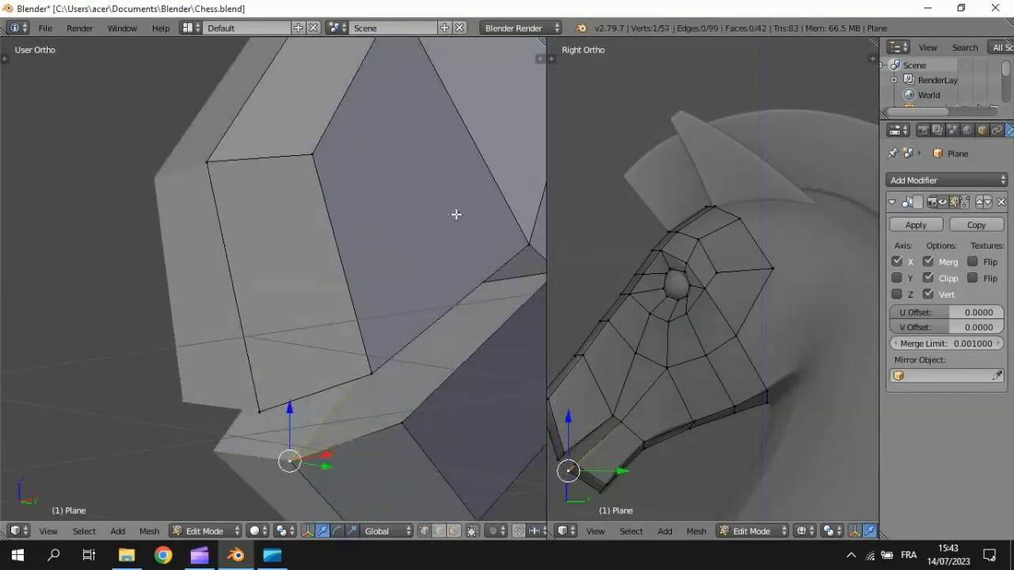
Inspect the head mesh and closed mouth surfaces from several angles, and return the front view to wireframe shading.
{"action": "scroll", "coordinate": [461, 190], "scroll_direction": "down", "scroll_amount": 4}
{"action": "middle_click_drag", "start_coordinate": [460, 179], "coordinate": [274, 361]}
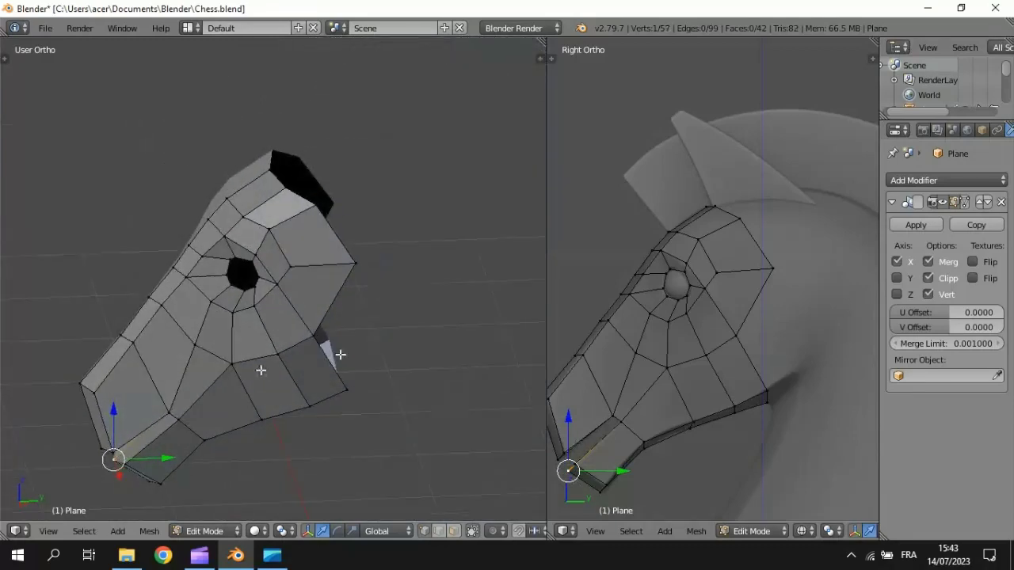
{"action": "middle_click_drag", "start_coordinate": [340, 348], "coordinate": [307, 342]}
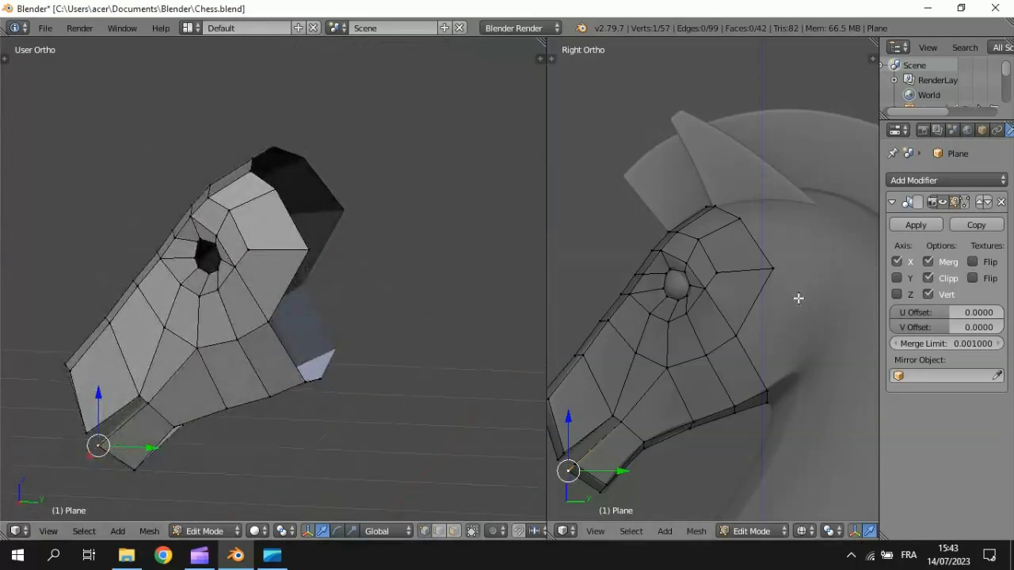
{"action": "middle_click_drag", "start_coordinate": [798, 298], "coordinate": [683, 301], "text": "shift"}
{"action": "middle_click_drag", "start_coordinate": [341, 349], "coordinate": [311, 344]}
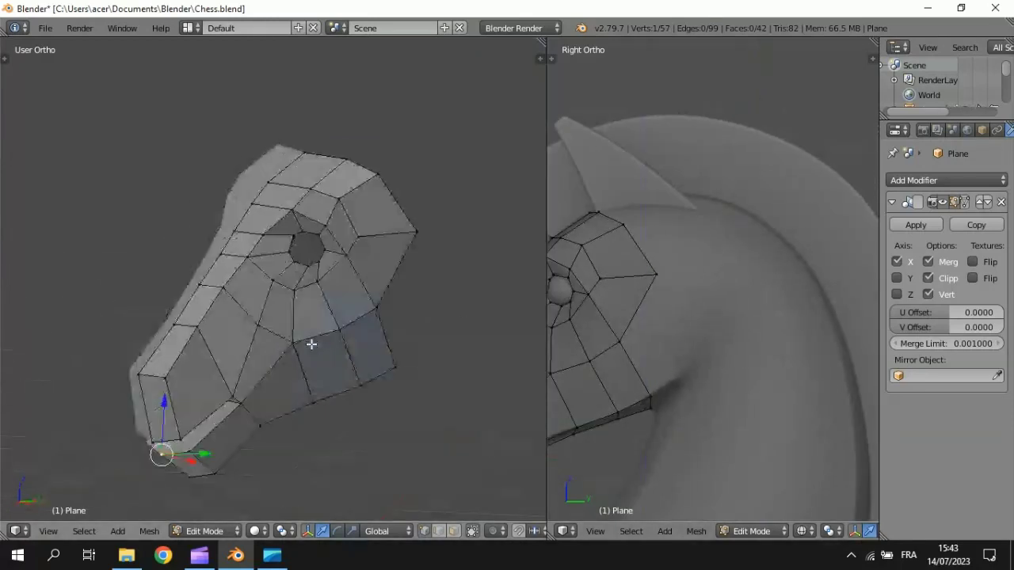
{"action": "key", "text": "KP_1"}
{"action": "right_click", "coordinate": [389, 172]}
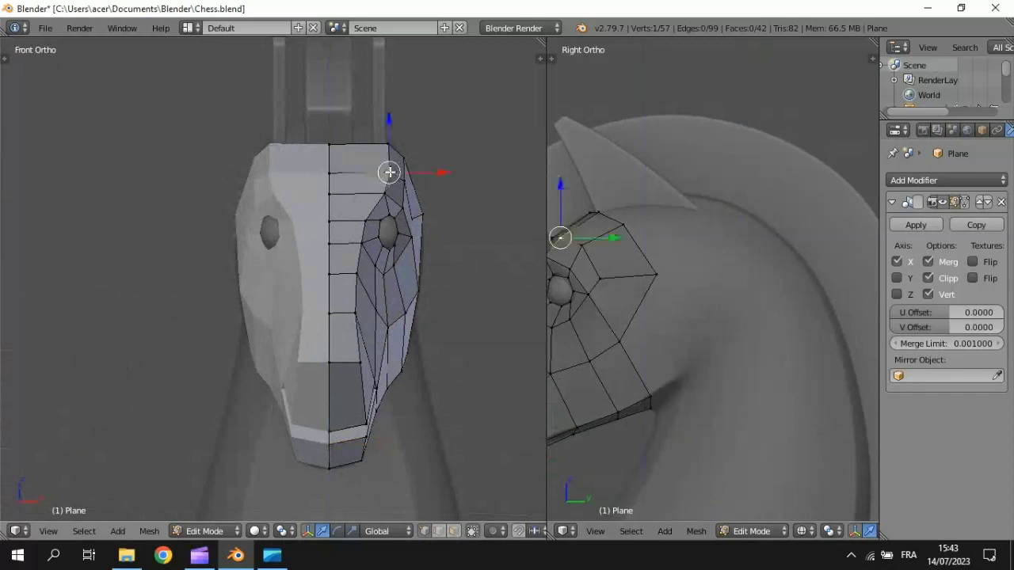
{"action": "key", "text": "z"}
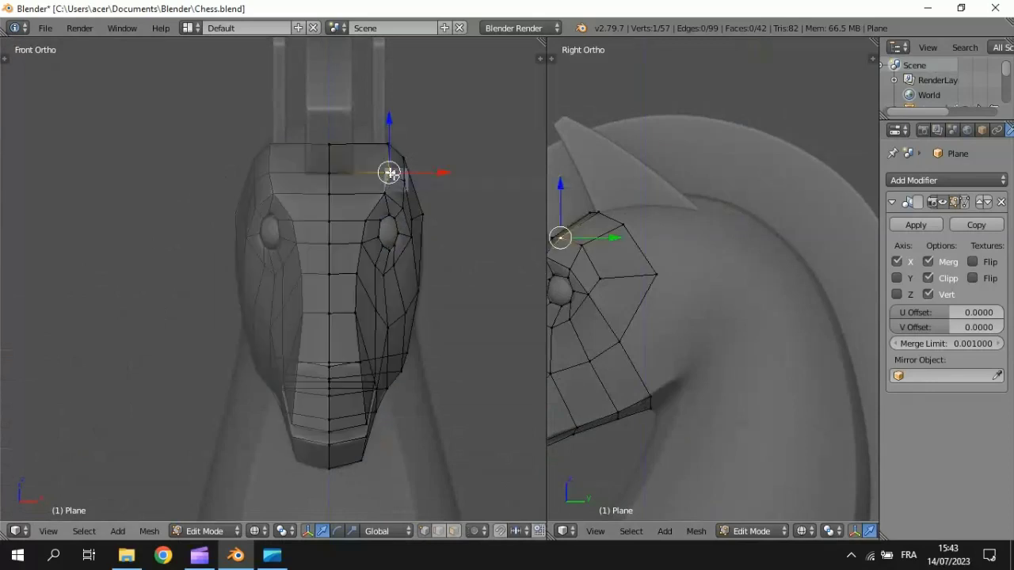
{"action": "middle_click_drag", "start_coordinate": [670, 317], "coordinate": [736, 319], "text": "shift"}
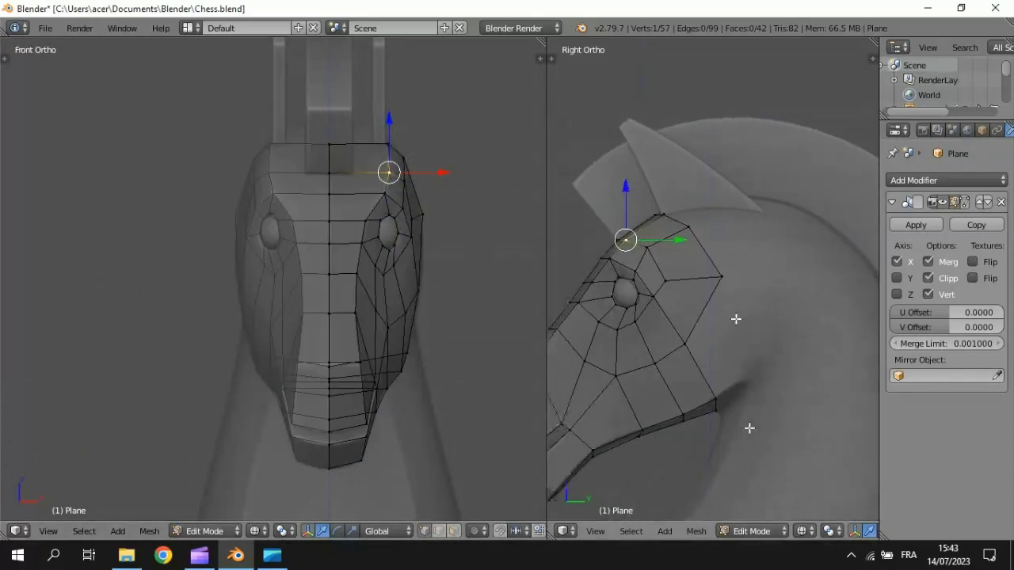
Extrude the rear underside edge of the jaw backward and slightly upward toward the neck in the side view.
{"action": "right_click", "coordinate": [715, 398], "text": "alt"}
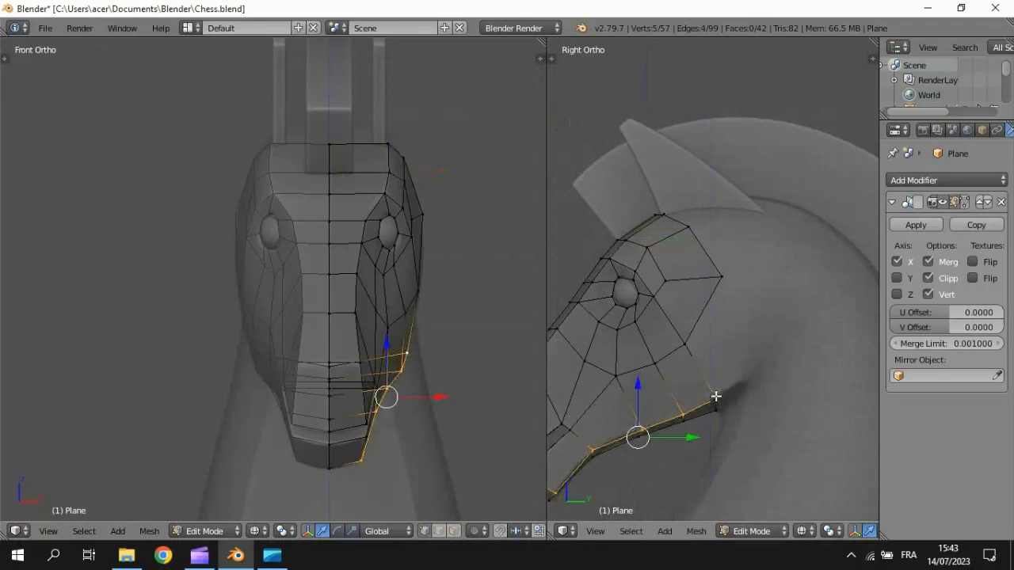
{"action": "right_click", "coordinate": [715, 398]}
{"action": "middle_click_drag", "start_coordinate": [715, 398], "coordinate": [787, 307]}
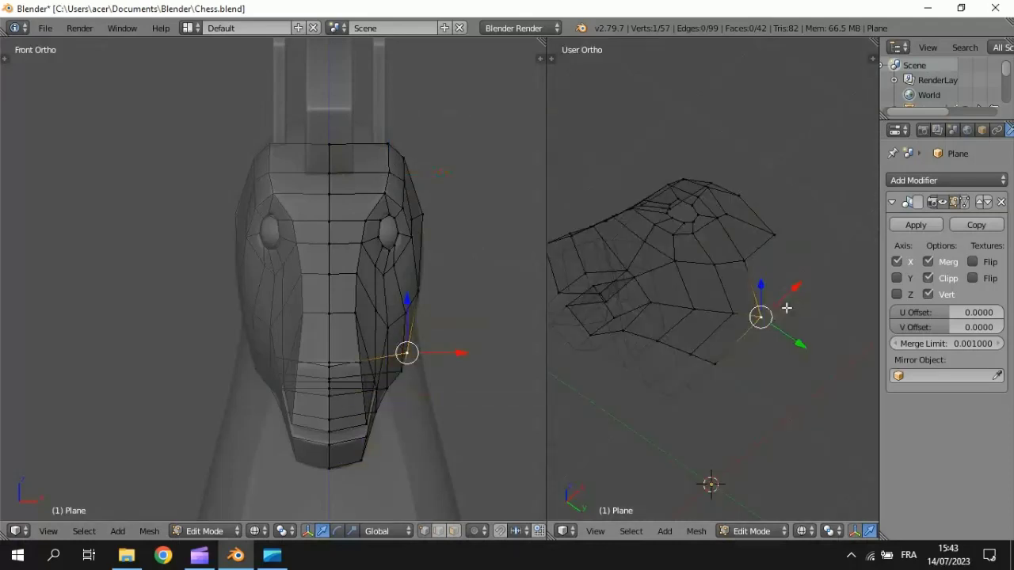
{"action": "right_click", "coordinate": [719, 365], "text": "shift"}
{"action": "key", "text": "KP_3"}
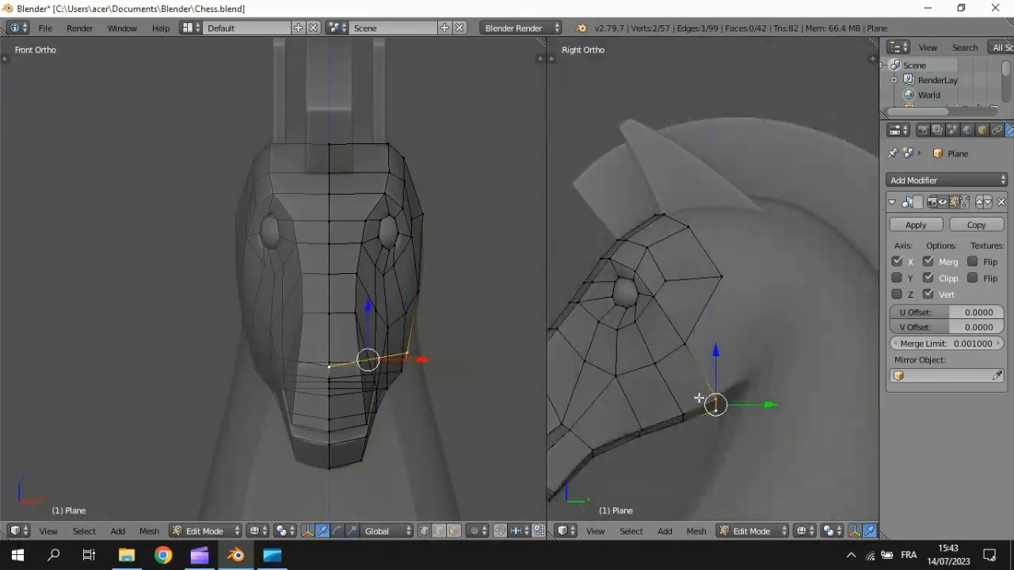
{"action": "key", "text": "e"}
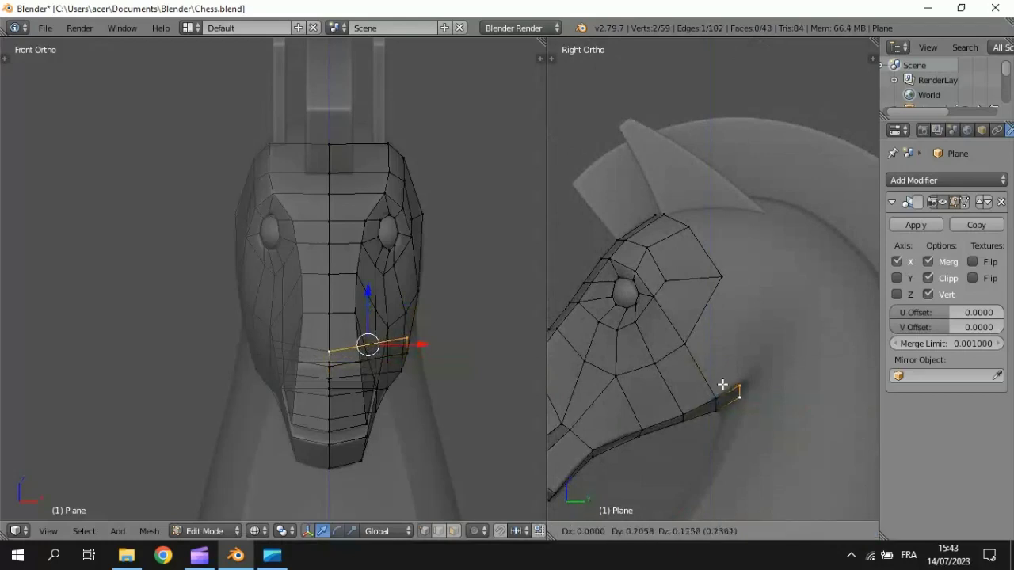
{"action": "left_click", "coordinate": [722, 384]}
Fill a four-sided face between the extruded outer vertex, the two rear cheek vertices and the jaw corner vertex.
{"action": "right_click", "coordinate": [736, 385]}
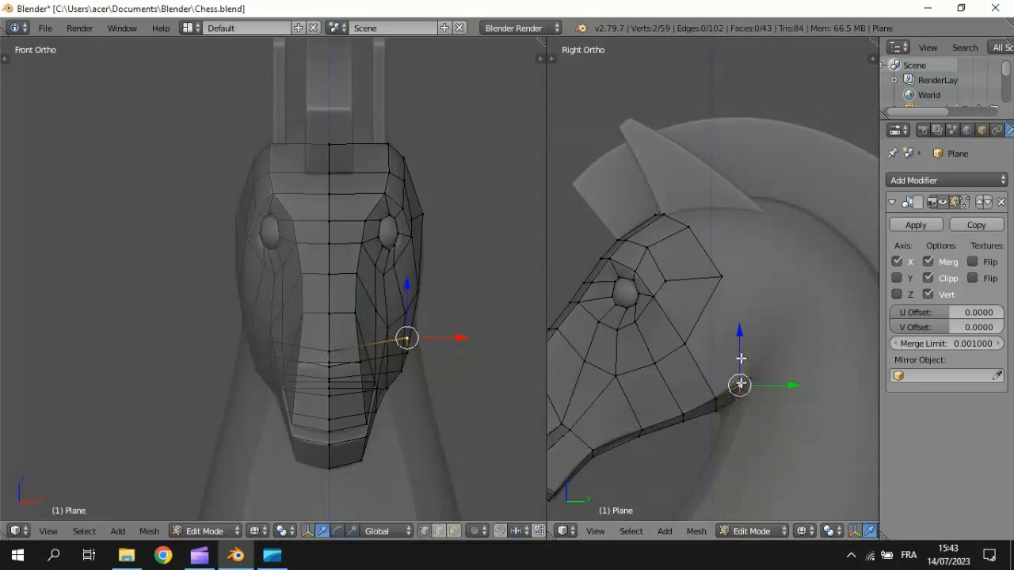
{"action": "right_click", "coordinate": [718, 279], "text": "shift"}
{"action": "right_click", "coordinate": [690, 346], "text": "shift"}
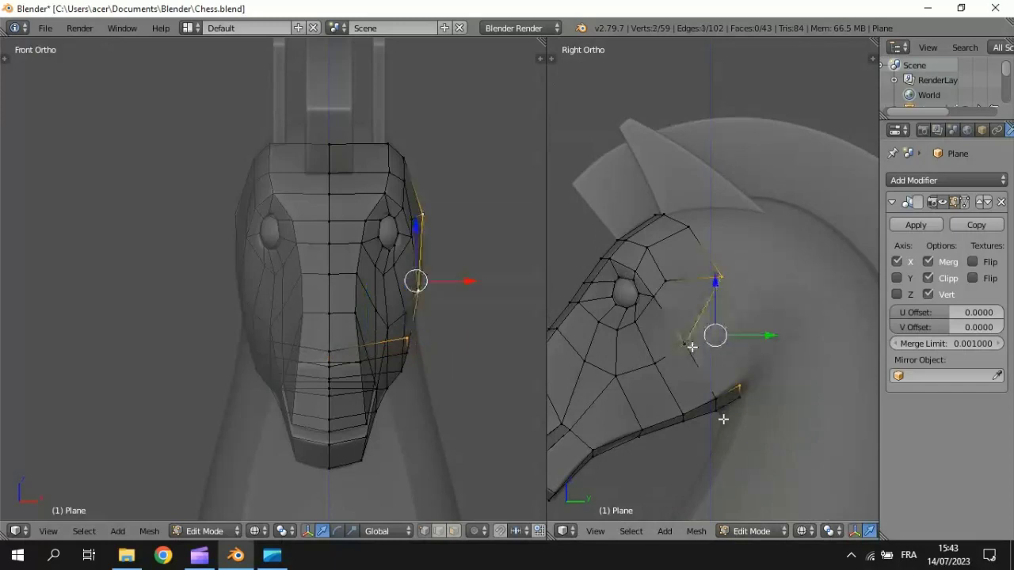
{"action": "right_click", "coordinate": [716, 396], "text": "shift"}
{"action": "key", "text": "f"}
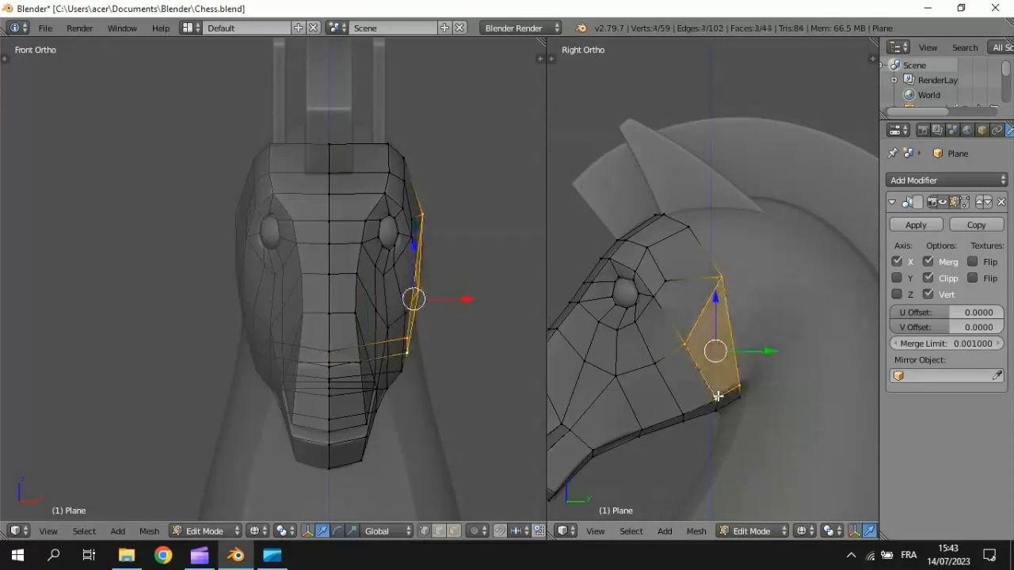
Move the outer and centre vertices of the extruded edge slightly backward to match the jaw crease in the reference.
{"action": "right_click", "coordinate": [740, 384]}
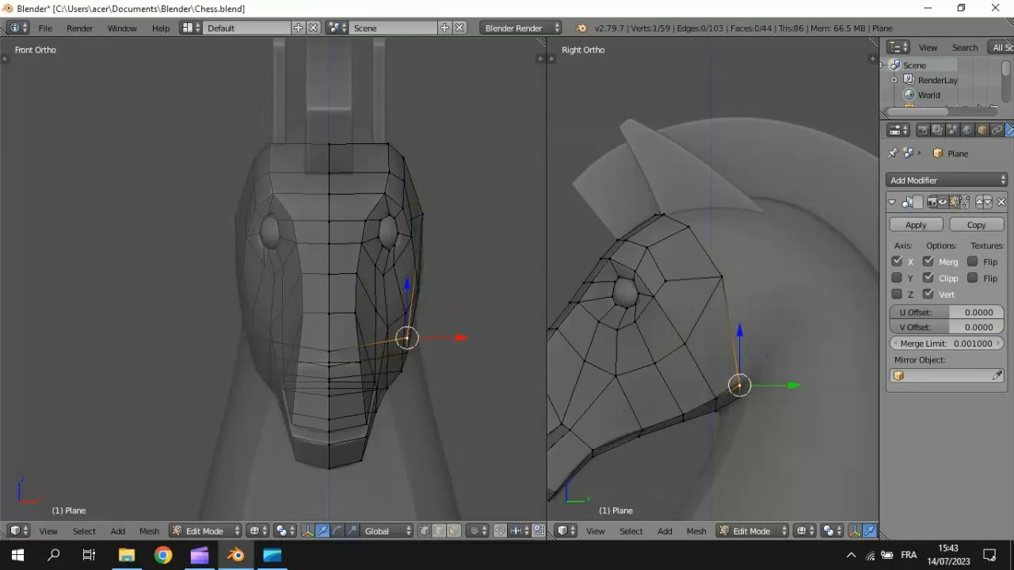
{"action": "key", "text": "g"}
{"action": "left_click", "coordinate": [745, 378]}
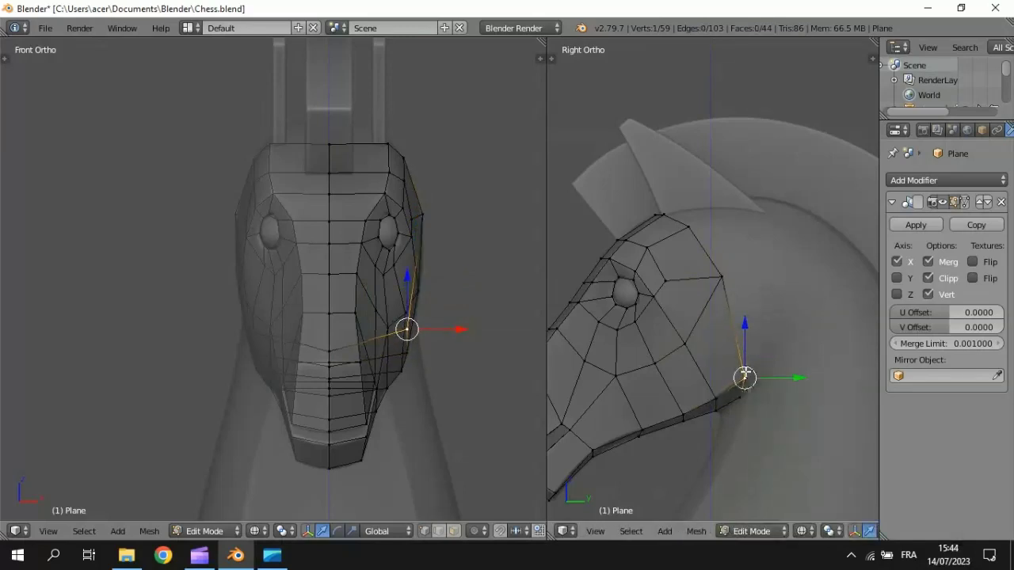
{"action": "right_click", "coordinate": [740, 401]}
{"action": "key", "text": "g"}
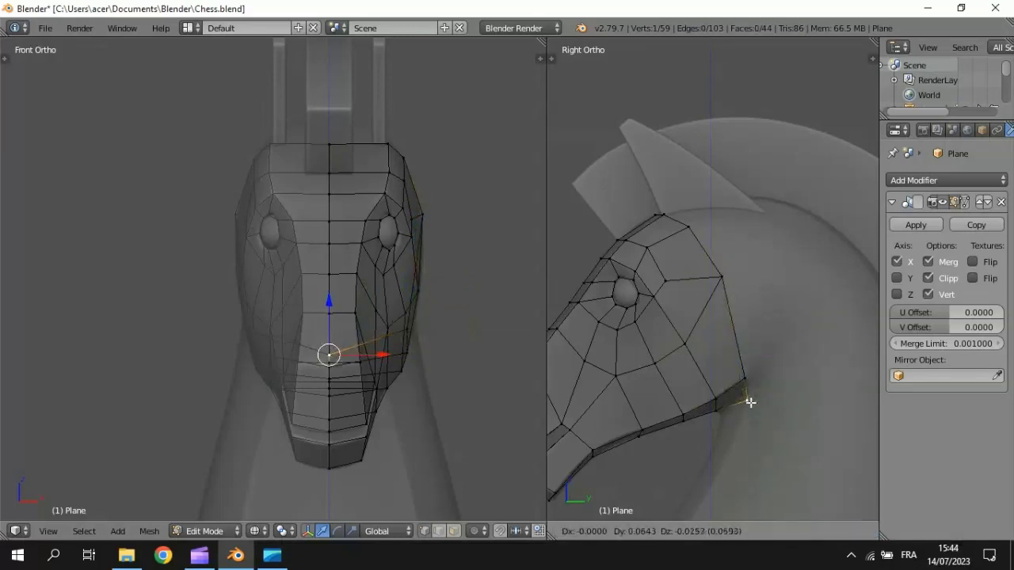
{"action": "left_click", "coordinate": [750, 403]}
Disable clipping in the Mirror modifier and move the extruded edge's centre vertex outward along global X, away from the mirror plane.
{"action": "middle_click_drag", "start_coordinate": [722, 433], "coordinate": [760, 364]}
{"action": "key", "text": "KP_1"}
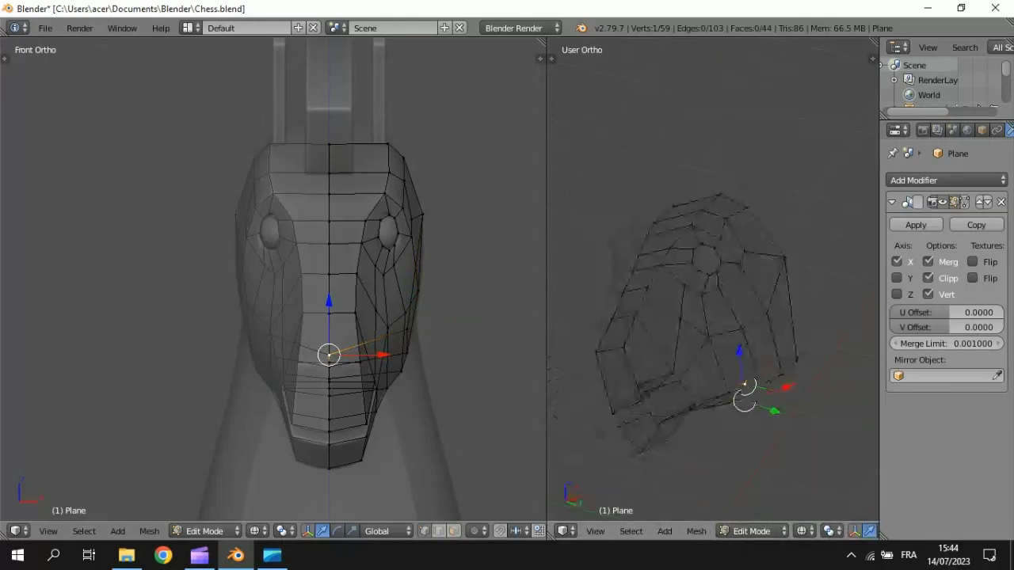
{"action": "key", "text": "KP_3"}
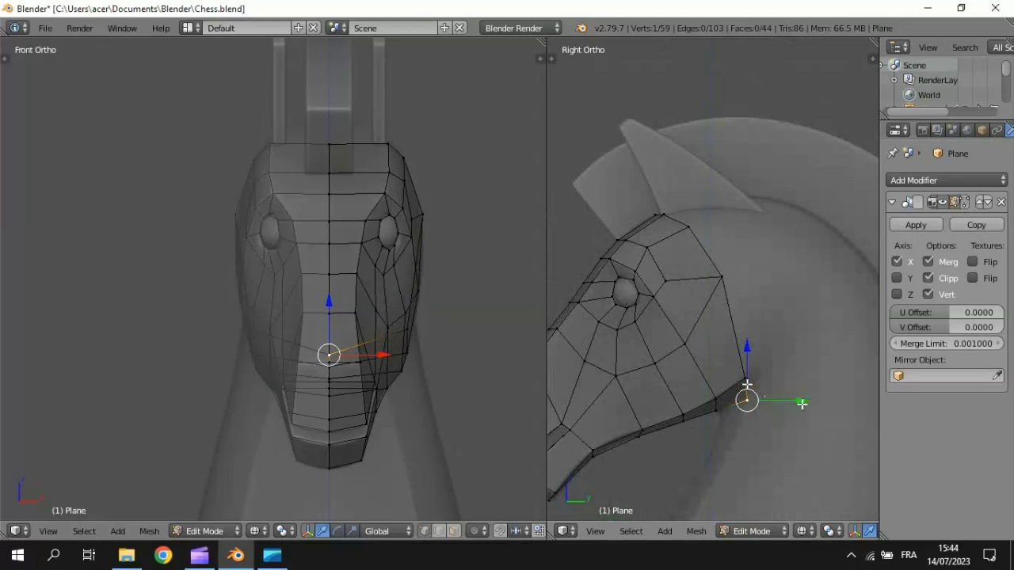
{"action": "left_click_drag", "start_coordinate": [801, 404], "coordinate": [779, 413]}
{"action": "key", "text": "ctrl+z"}
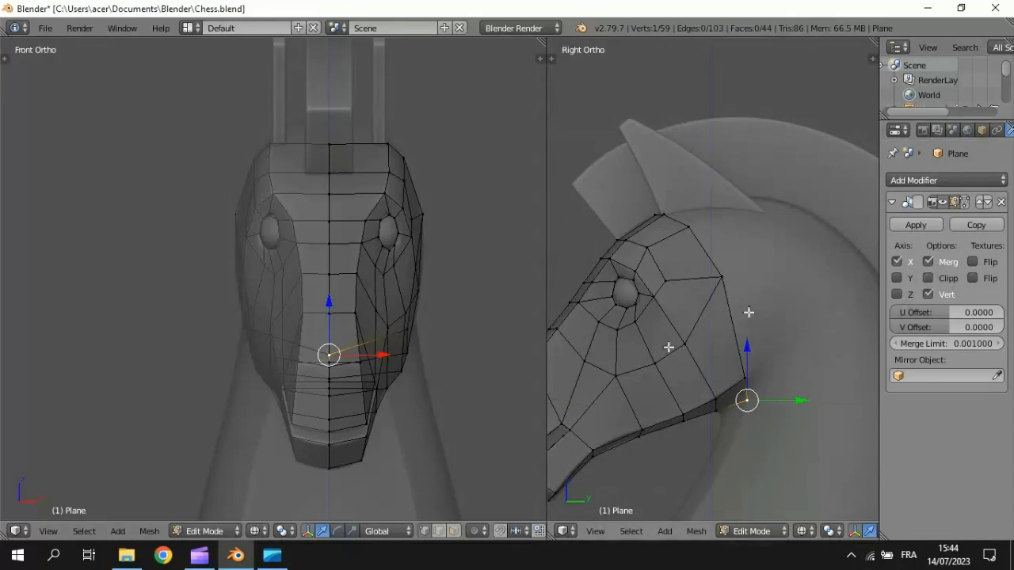
{"action": "key", "text": "KP_1"}
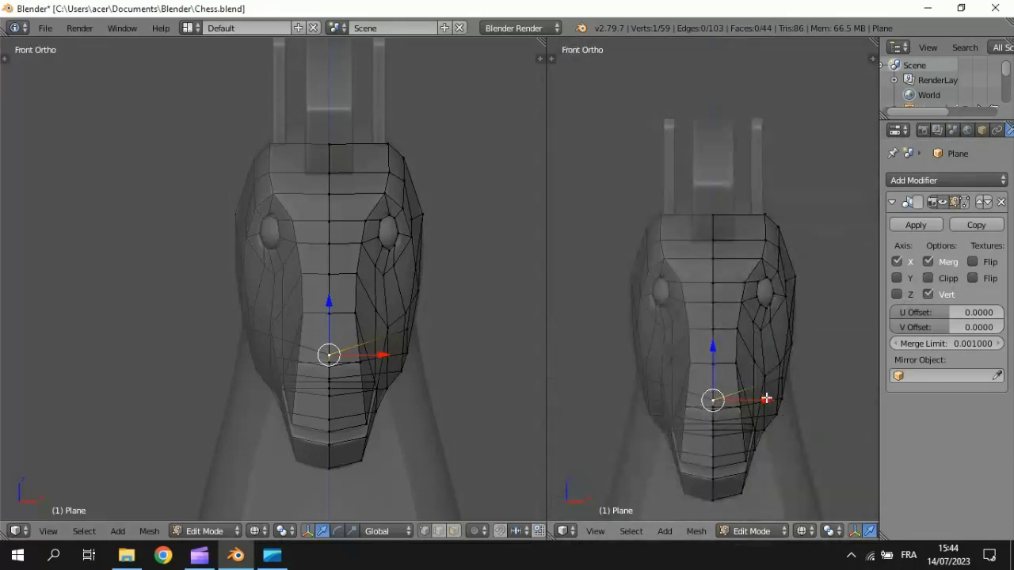
{"action": "left_click_drag", "start_coordinate": [763, 399], "coordinate": [798, 403]}
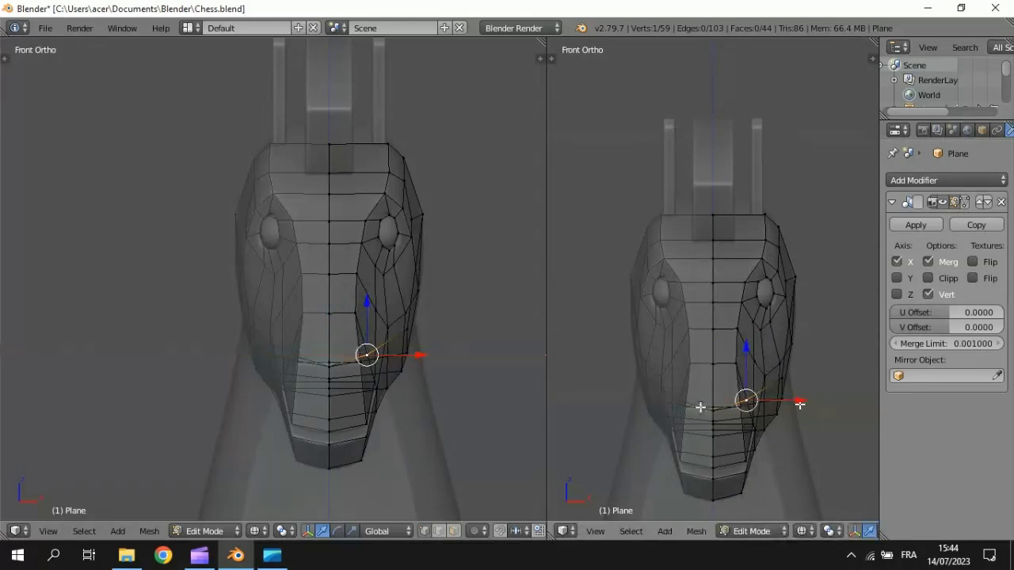
{"action": "middle_click_drag", "start_coordinate": [699, 405], "coordinate": [867, 340]}
{"action": "scroll", "coordinate": [866, 340], "scroll_direction": "up", "scroll_amount": 2}
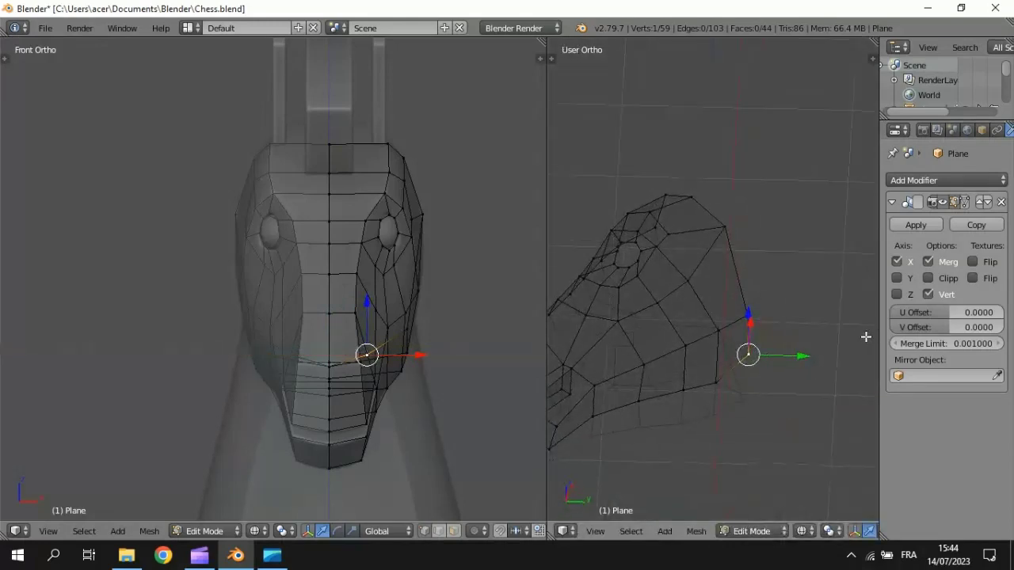
{"action": "key", "text": "KP_1"}
{"action": "key", "text": "KP_3"}
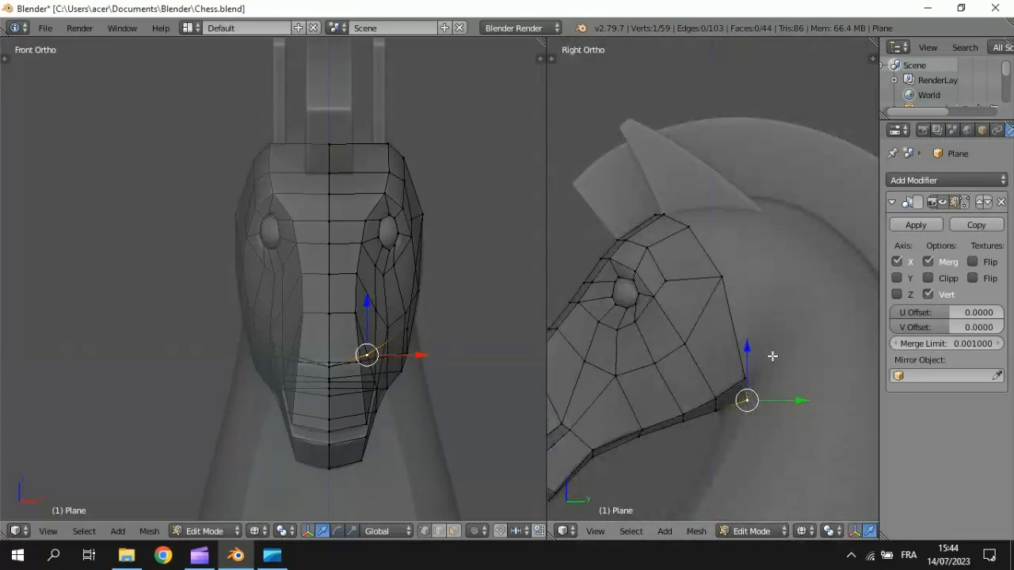
Extrude the edge joining the moved vertex and the jaw's centre vertex downward four times, following the reference throat to just above the base.
{"action": "middle_click_drag", "start_coordinate": [772, 356], "coordinate": [796, 191], "text": "shift"}
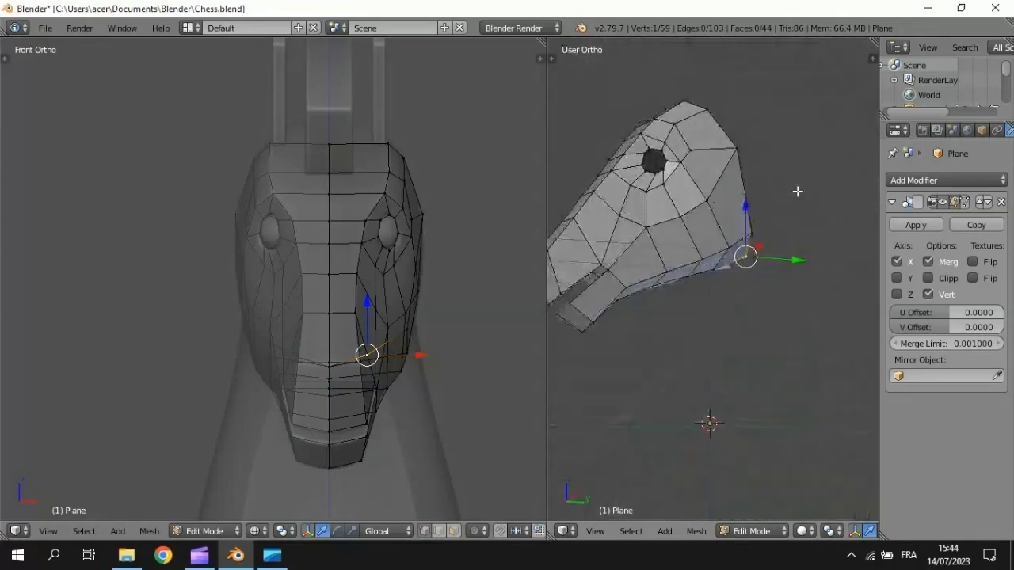
{"action": "right_click", "coordinate": [715, 270], "text": "shift"}
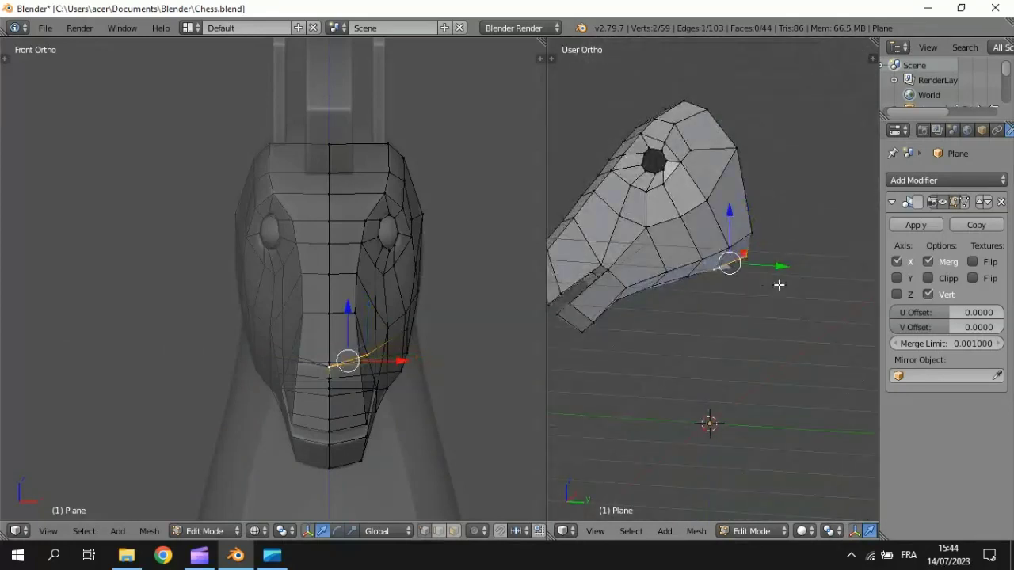
{"action": "key", "text": "KP_3"}
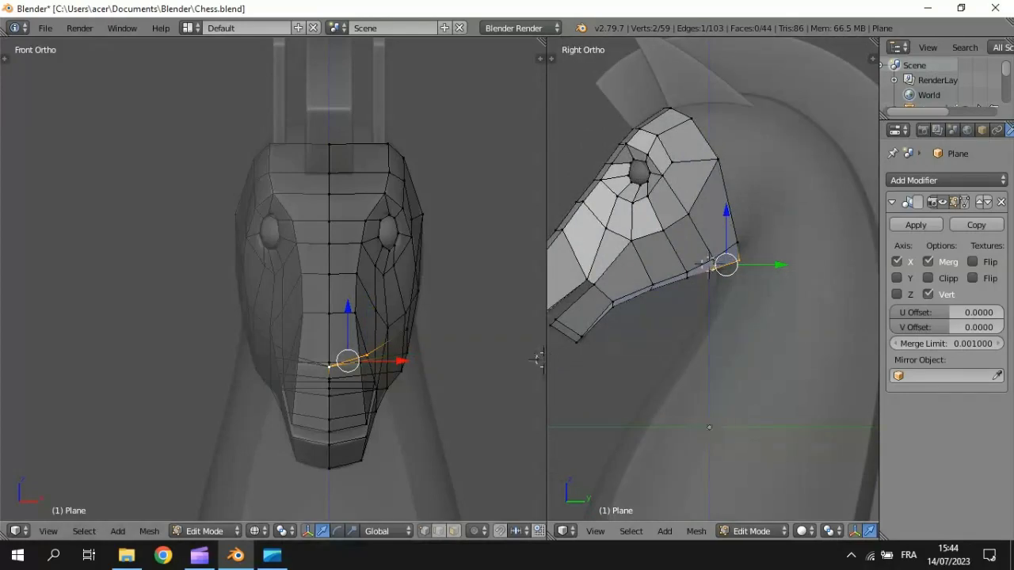
{"action": "left_click_drag", "start_coordinate": [538, 359], "coordinate": [385, 344]}
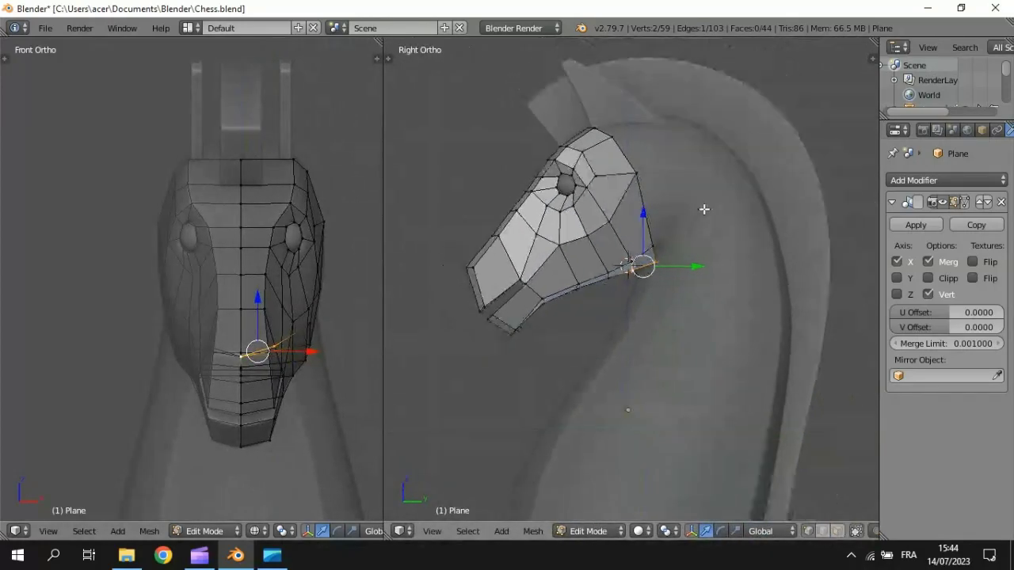
{"action": "scroll", "coordinate": [703, 210], "scroll_direction": "down", "scroll_amount": 2}
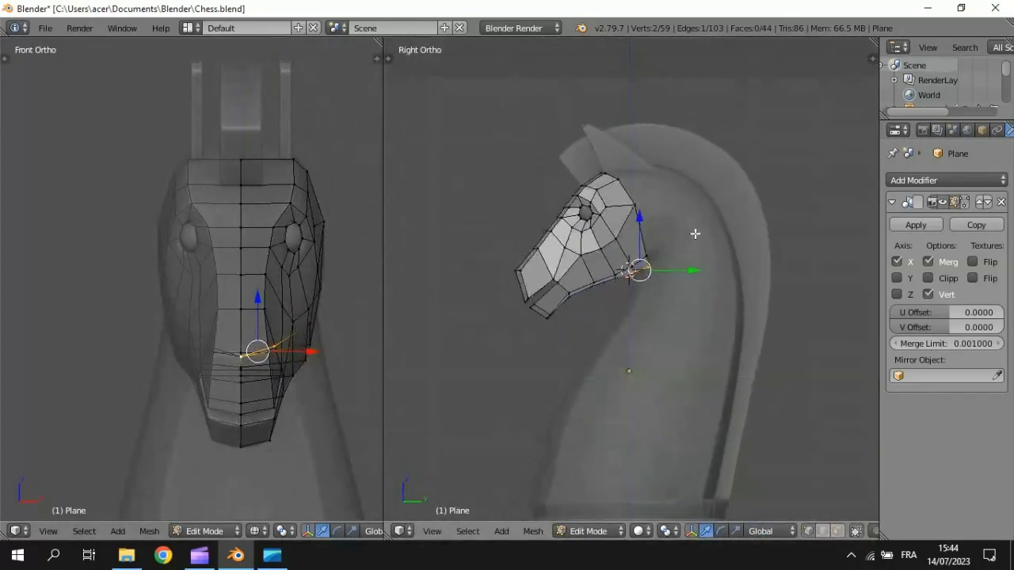
{"action": "left_click", "coordinate": [657, 329]}
{"action": "key", "text": "e"}
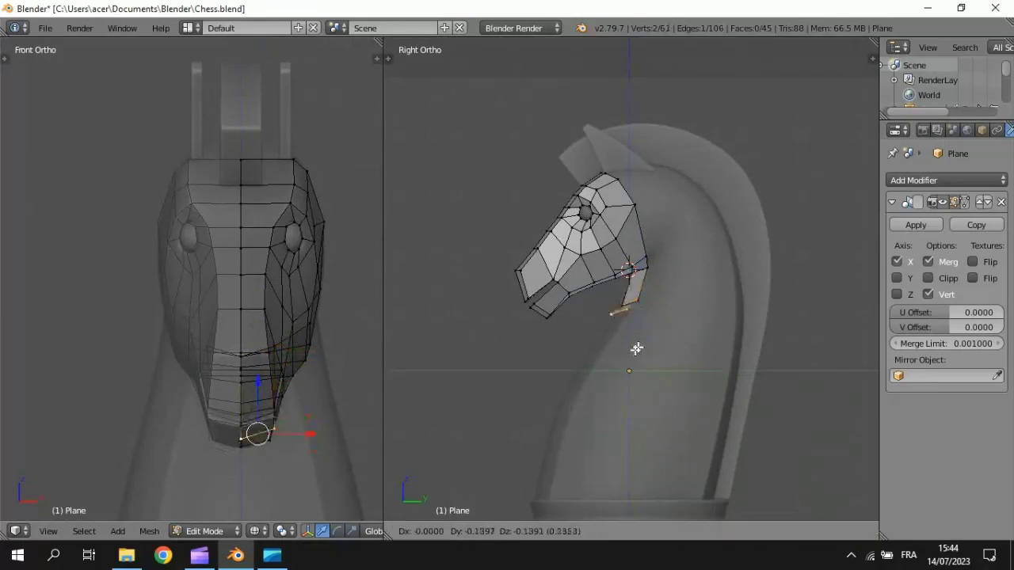
{"action": "left_click", "coordinate": [625, 376]}
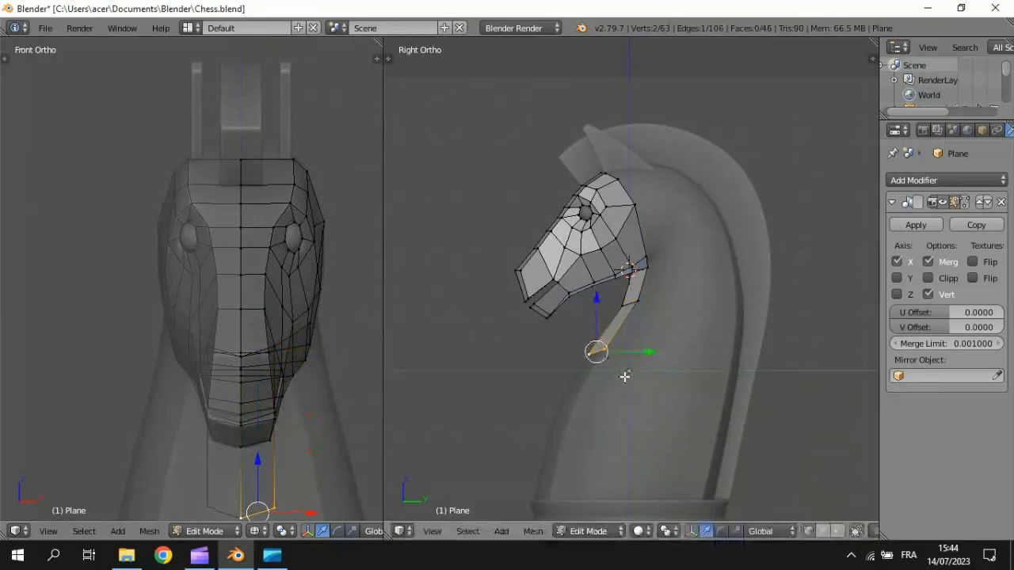
{"action": "key", "text": "e"}
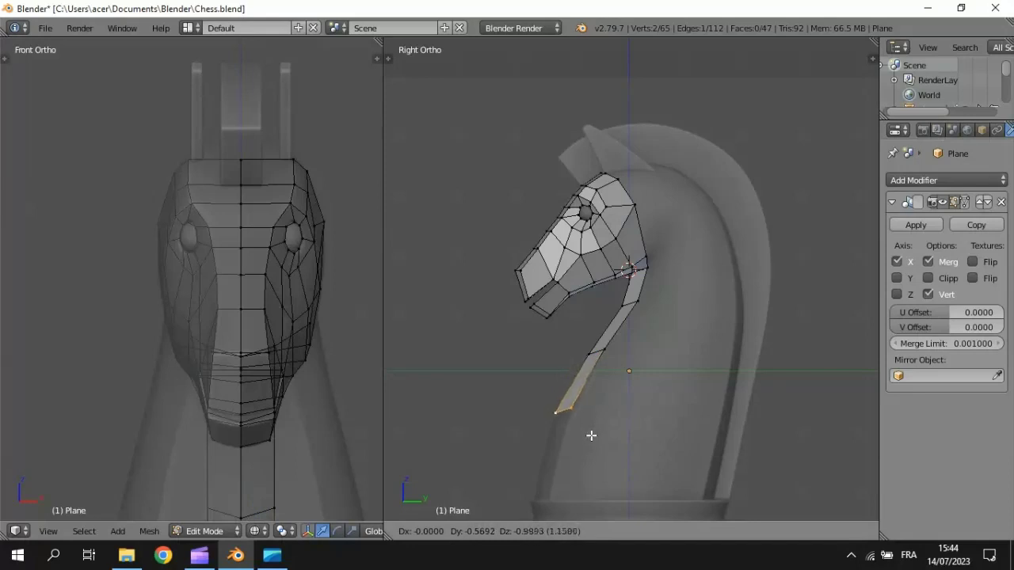
{"action": "left_click", "coordinate": [591, 434]}
{"action": "key", "text": "e"}
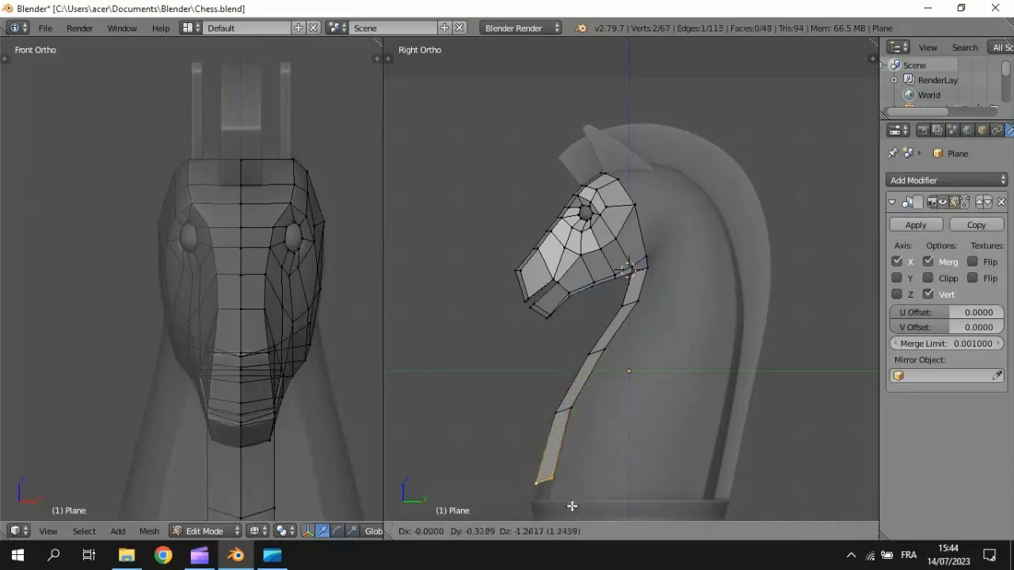
{"action": "left_click", "coordinate": [573, 505]}
Flatten each of the three lowest throat edges by scaling it to 0 along global Z.
{"action": "key", "text": "s"}
{"action": "key", "text": "z"}
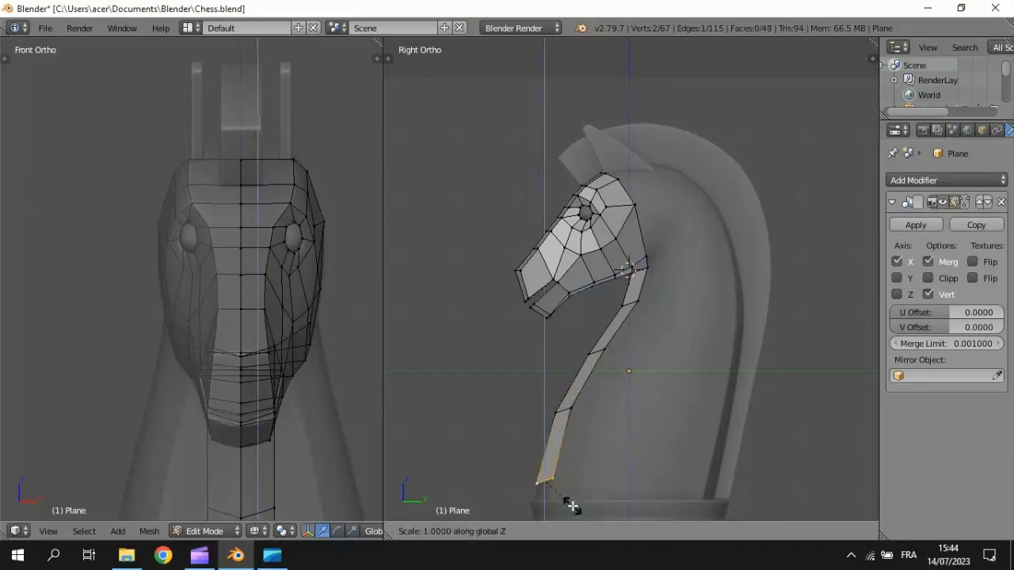
{"action": "key", "text": "0"}
{"action": "key", "text": "Return"}
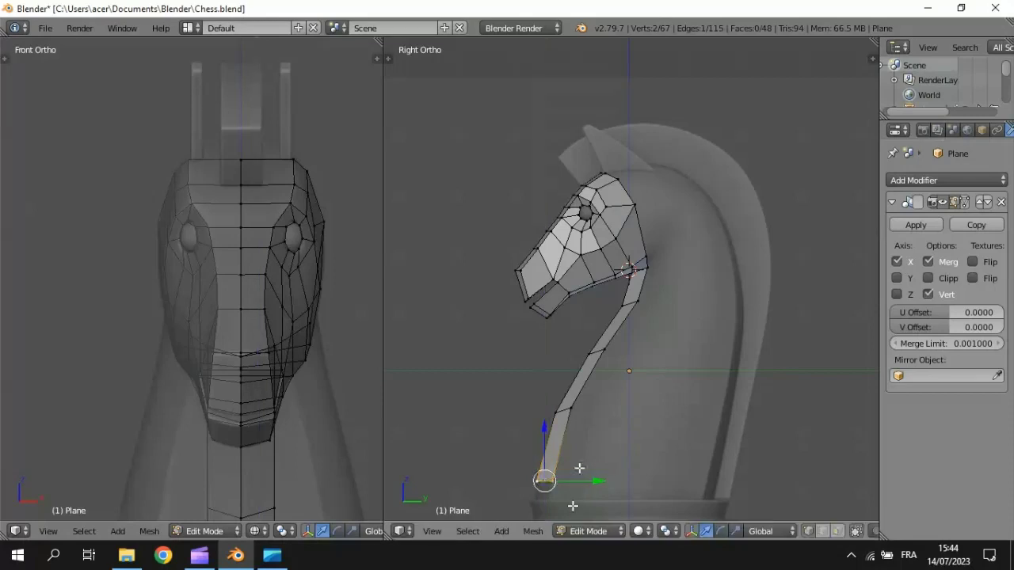
{"action": "right_click", "coordinate": [564, 412]}
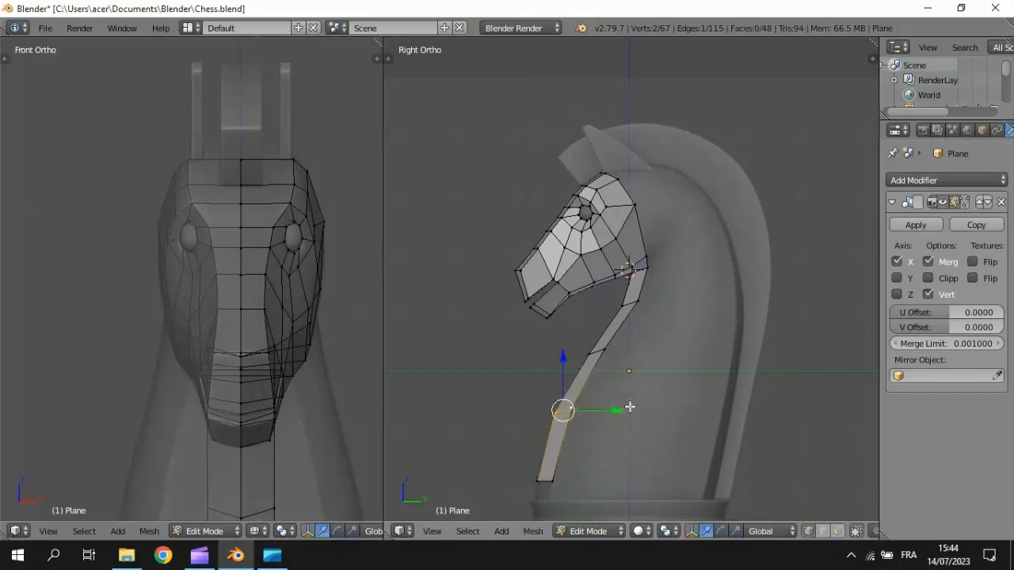
{"action": "key", "text": "s"}
{"action": "key", "text": "z"}
{"action": "key", "text": "0"}
{"action": "key", "text": "Return"}
{"action": "right_click", "coordinate": [598, 351]}
{"action": "key", "text": "s"}
{"action": "key", "text": "z"}
{"action": "key", "text": "0"}
{"action": "key", "text": "Return"}
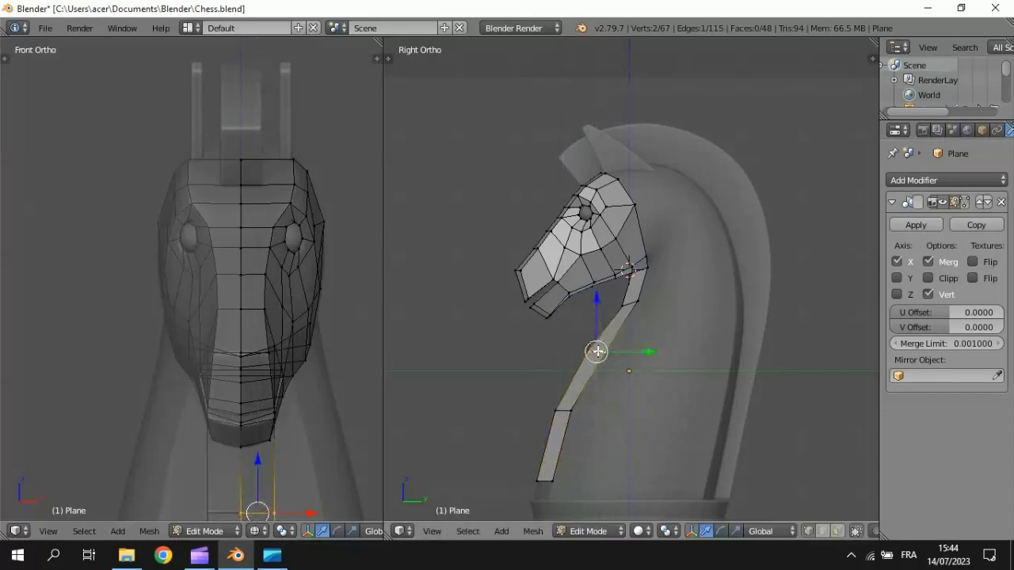
Display the side view in wireframe and move the centre vertex where the throat meets the jaw slightly backward and down.
{"action": "right_click", "coordinate": [631, 301]}
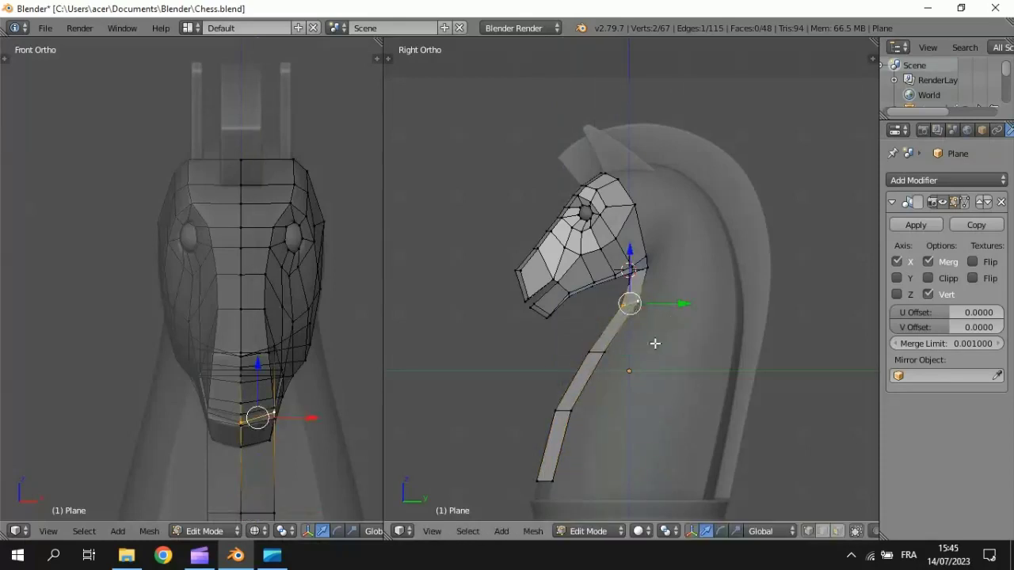
{"action": "key", "text": "z"}
{"action": "scroll", "coordinate": [638, 353], "scroll_direction": "up", "scroll_amount": 4}
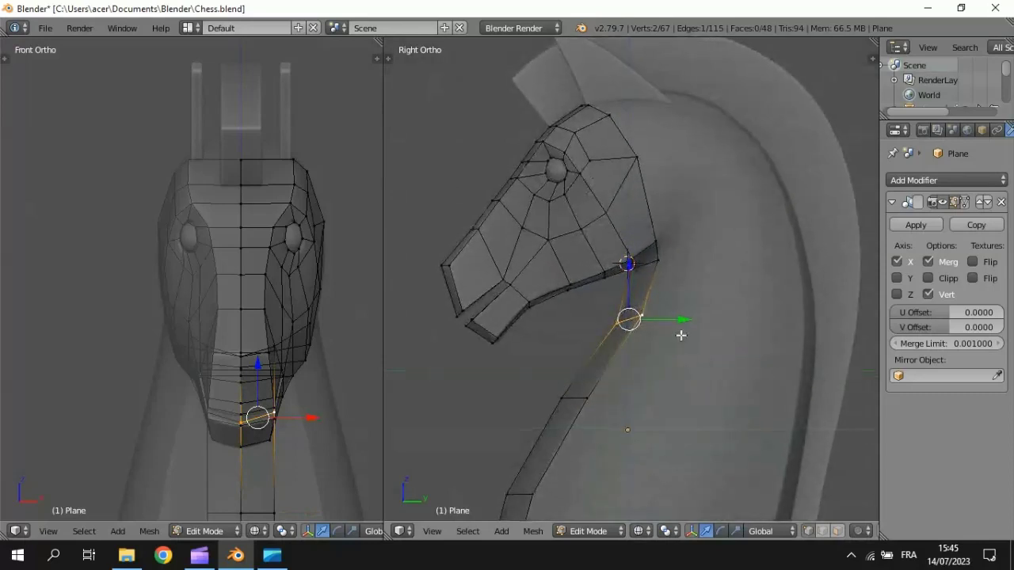
{"action": "middle_click_drag", "start_coordinate": [641, 393], "coordinate": [650, 319], "text": "shift"}
{"action": "right_click", "coordinate": [608, 198]}
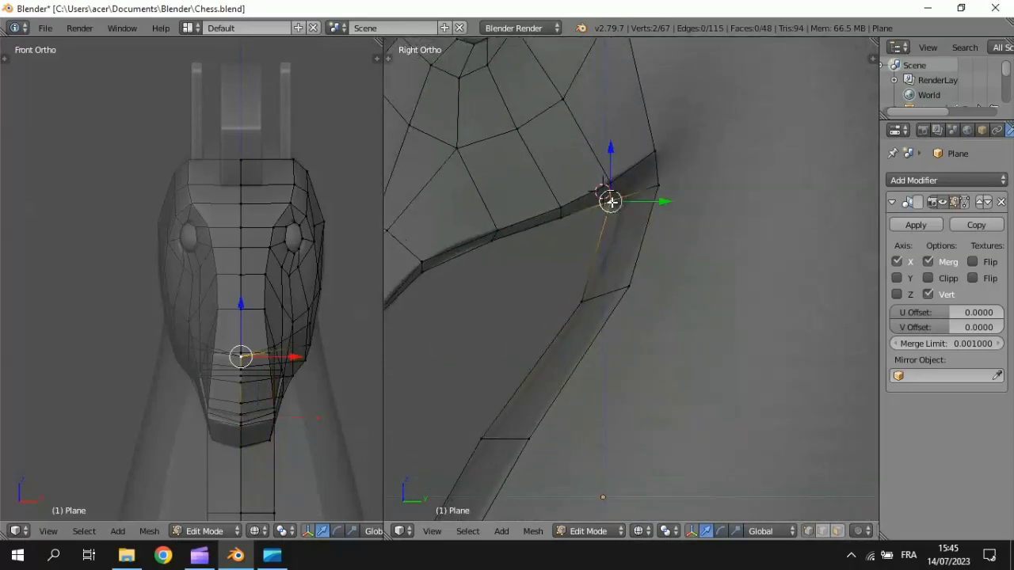
{"action": "key", "text": "g"}
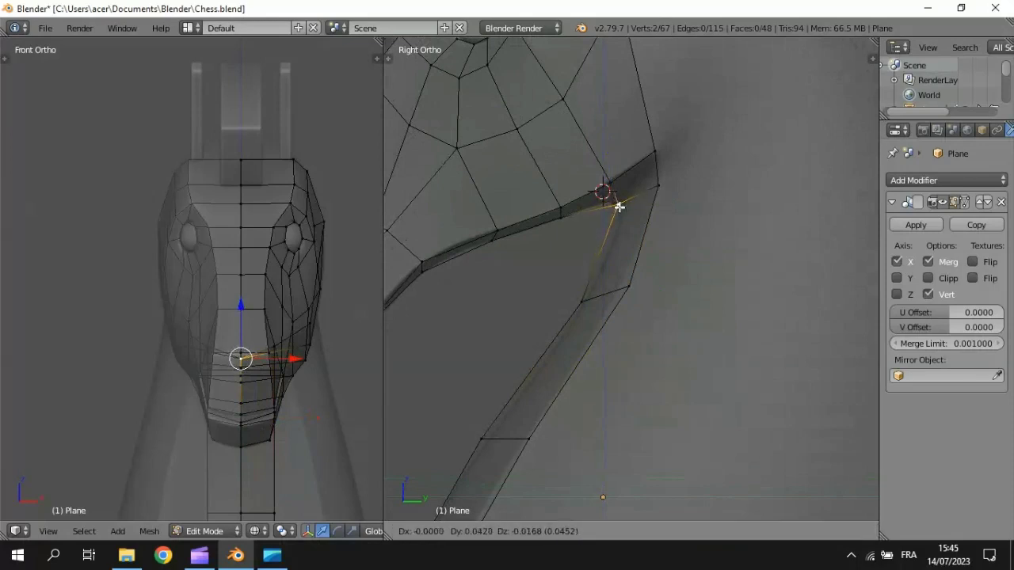
{"action": "right_click", "coordinate": [611, 226]}
Move the front vertices of the two upper throat edges slightly backward onto the reference throat outline.
{"action": "right_click", "coordinate": [586, 300]}
{"action": "key", "text": "g"}
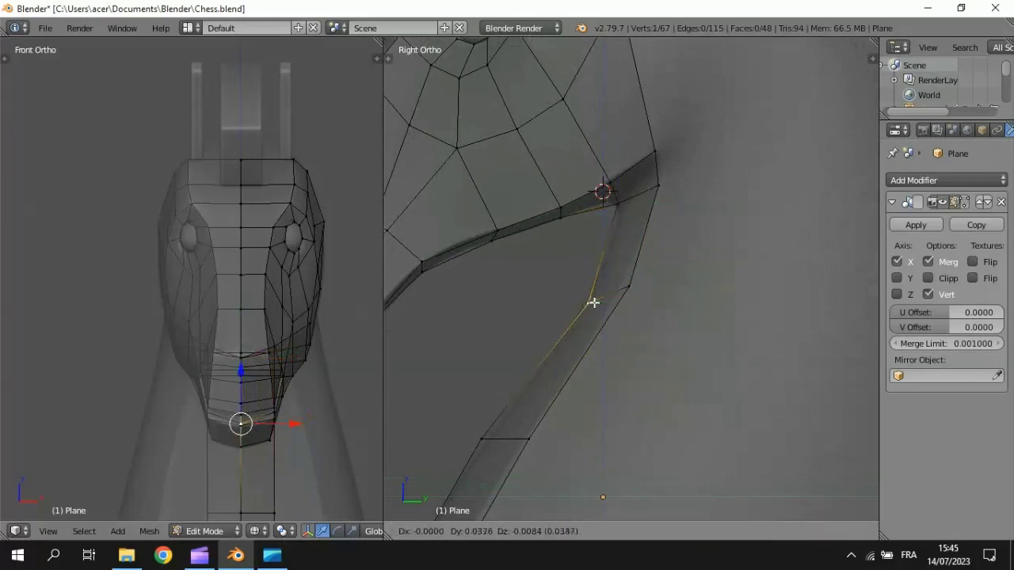
{"action": "right_click", "coordinate": [589, 303]}
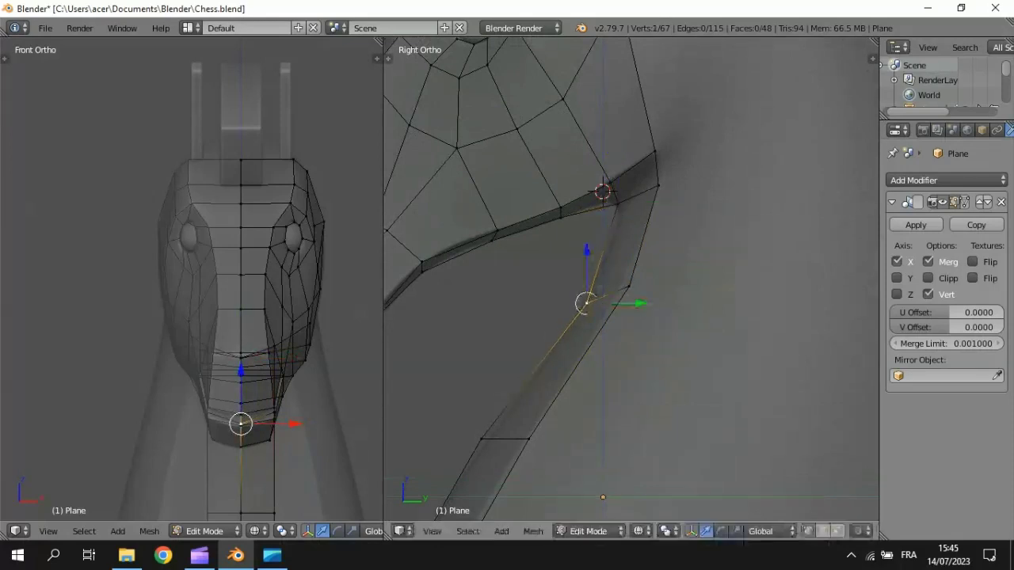
{"action": "right_click", "coordinate": [489, 440]}
{"action": "key", "text": "g"}
{"action": "right_click", "coordinate": [494, 440]}
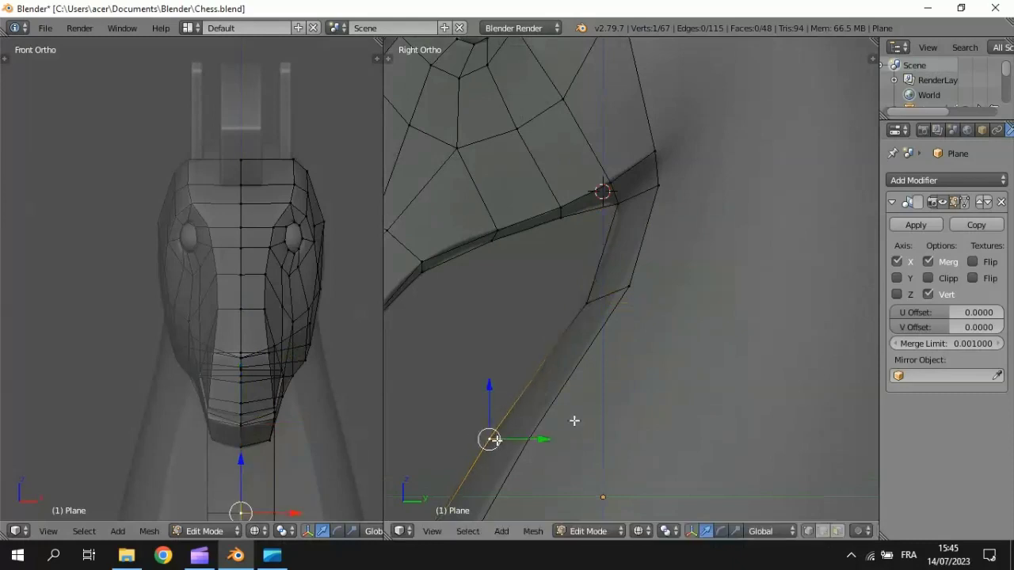
Move the front vertex of the throat edge second from the base backward and upward, tilting that edge across the throat.
{"action": "middle_click_drag", "start_coordinate": [574, 420], "coordinate": [663, 260], "text": "shift"}
{"action": "right_click", "coordinate": [471, 454]}
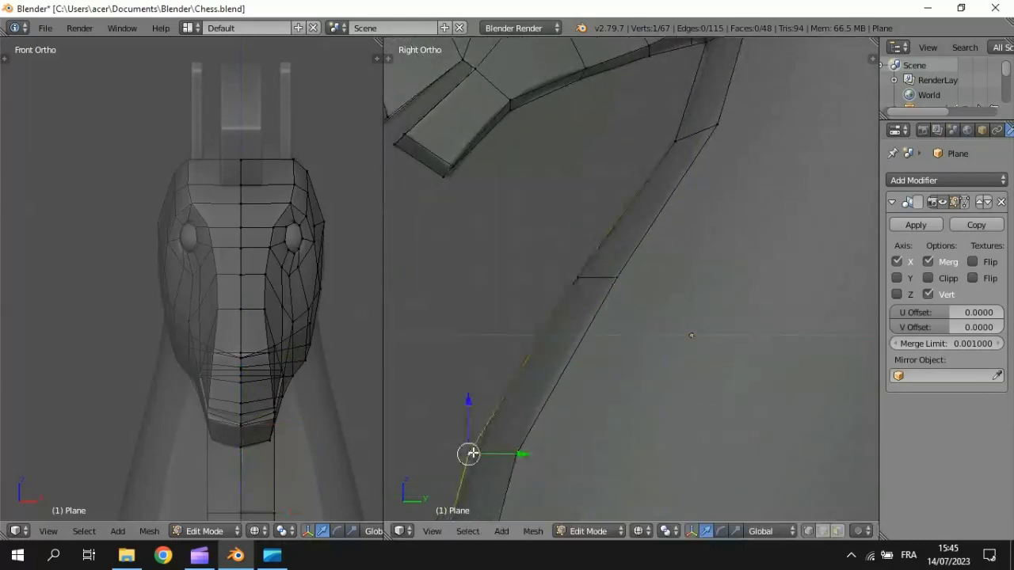
{"action": "key", "text": "g"}
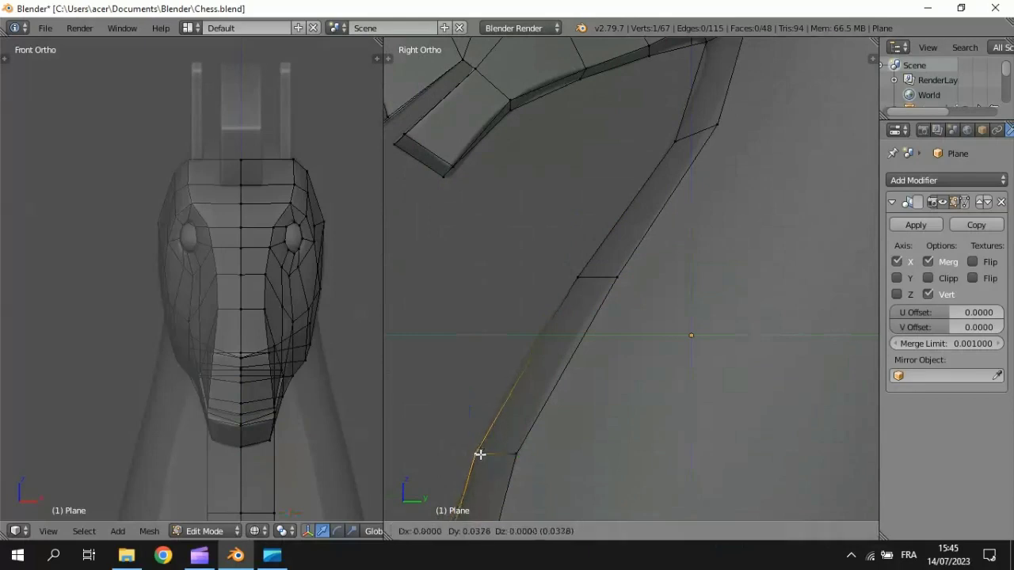
{"action": "right_click", "coordinate": [479, 454]}
{"action": "middle_click_drag", "start_coordinate": [585, 426], "coordinate": [608, 285], "text": "shift"}
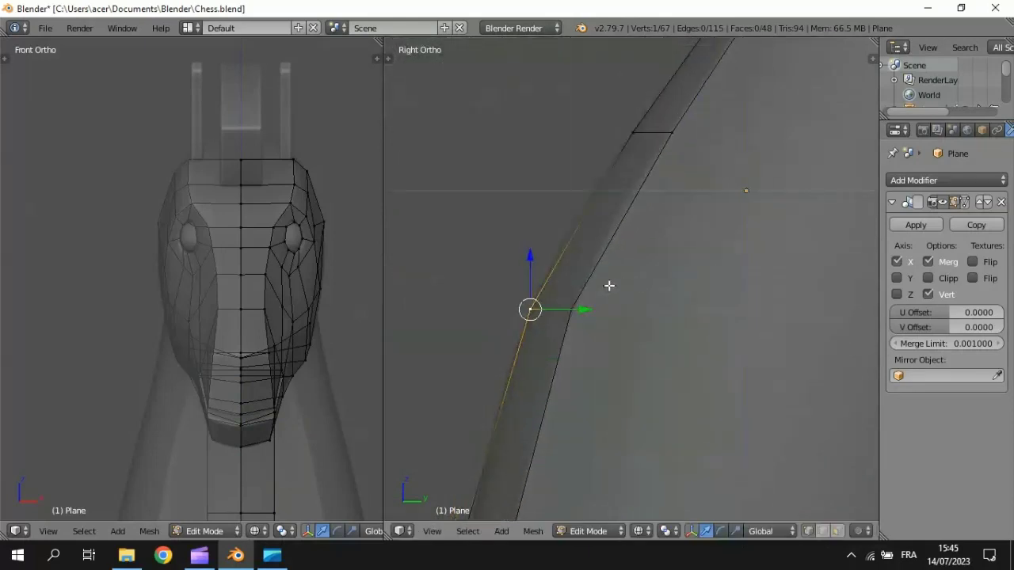
{"action": "key", "text": "g"}
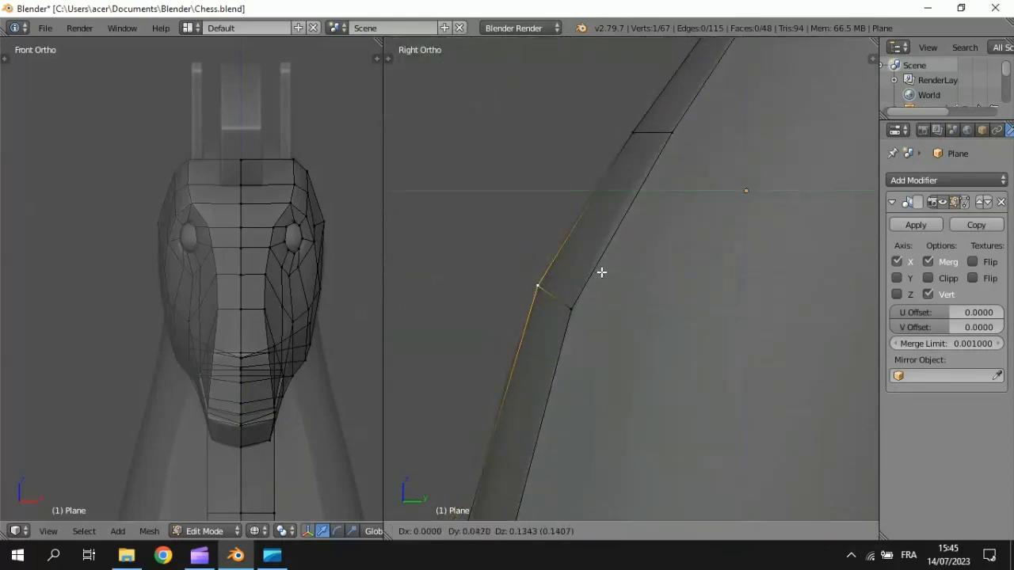
{"action": "left_click", "coordinate": [603, 272]}
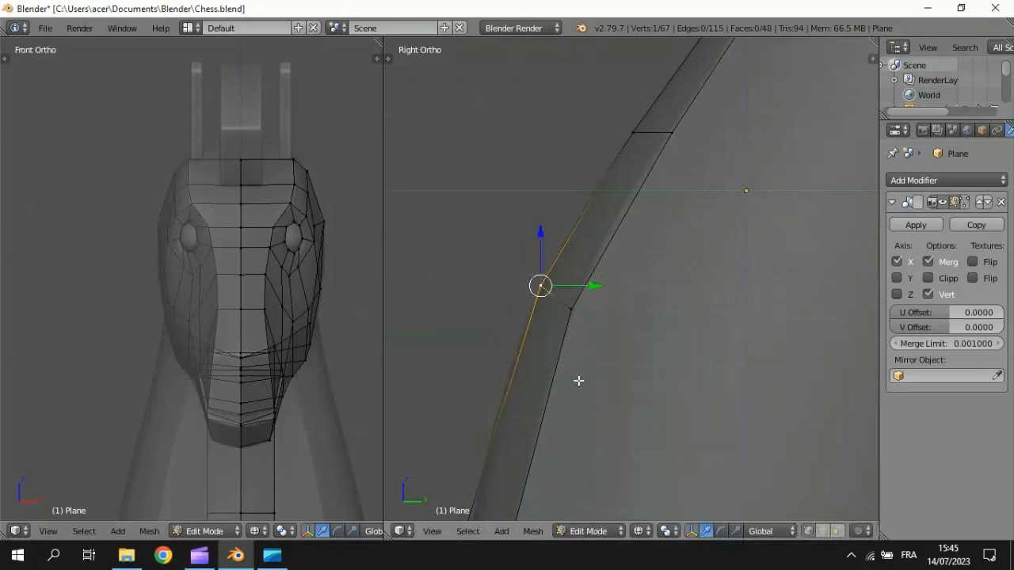
Move the lowest throat edge down to the top rim of the reference base.
{"action": "middle_click_drag", "start_coordinate": [577, 381], "coordinate": [597, 264], "text": "shift"}
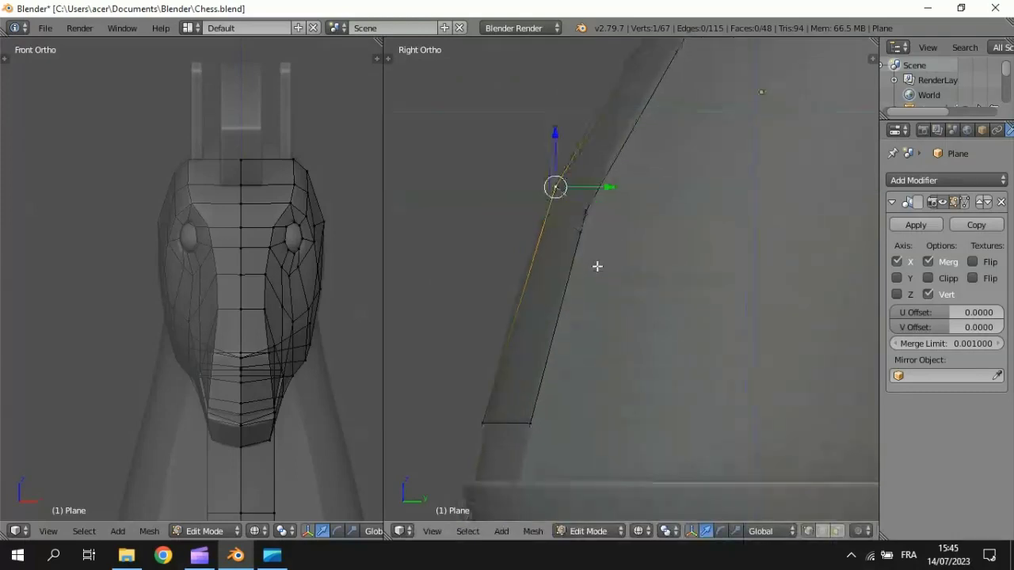
{"action": "right_click", "coordinate": [503, 409]}
{"action": "right_click", "coordinate": [523, 408], "text": "shift"}
{"action": "key", "text": "g"}
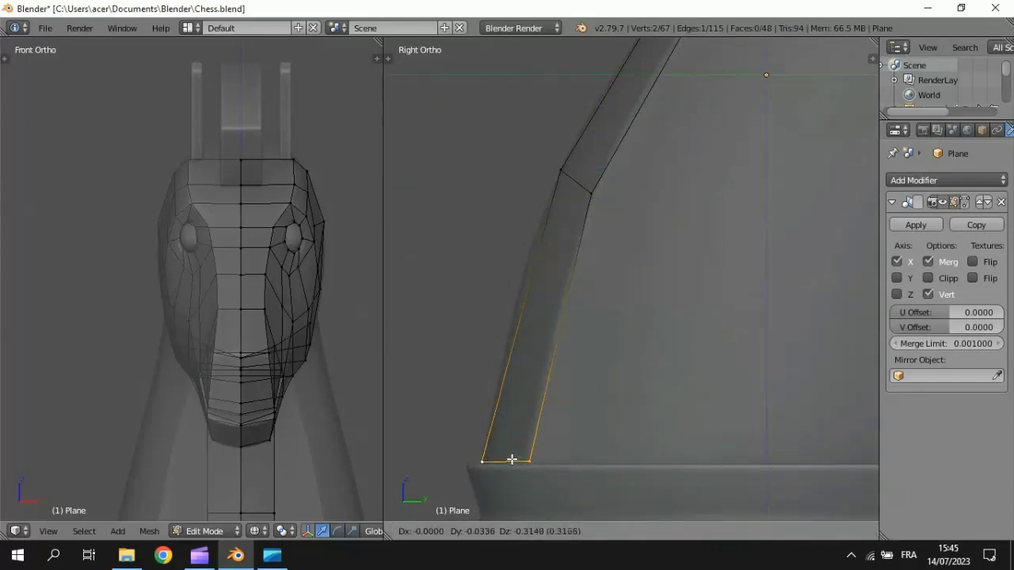
{"action": "key", "text": "Return"}
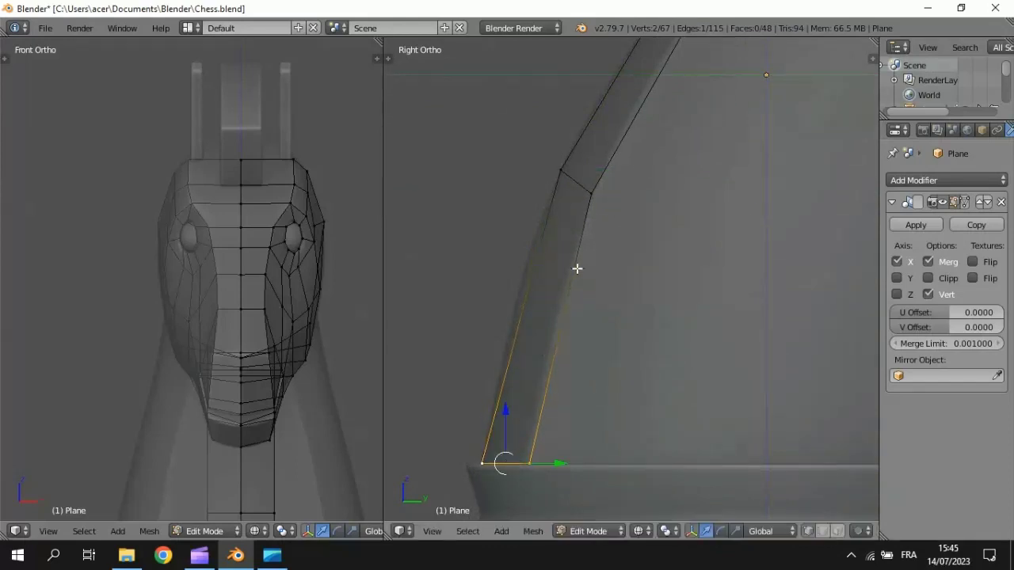
Rotate the throat edge above the lowest one to flatten its tilt, and move it down along the reference outline.
{"action": "right_click", "coordinate": [577, 181], "text": "alt"}
{"action": "key", "text": "r"}
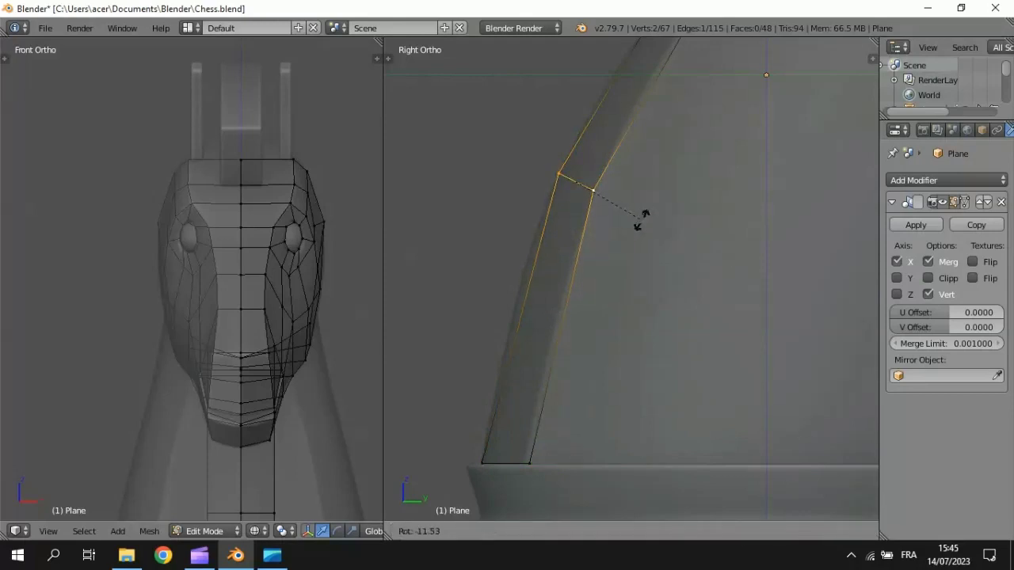
{"action": "key", "text": "Return"}
{"action": "key", "text": "g"}
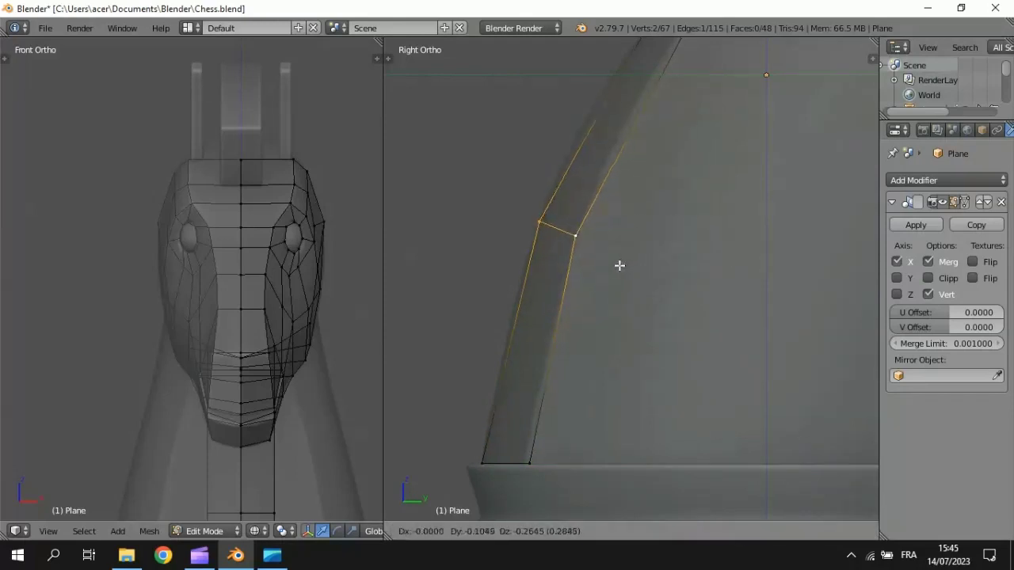
{"action": "left_click", "coordinate": [619, 265]}
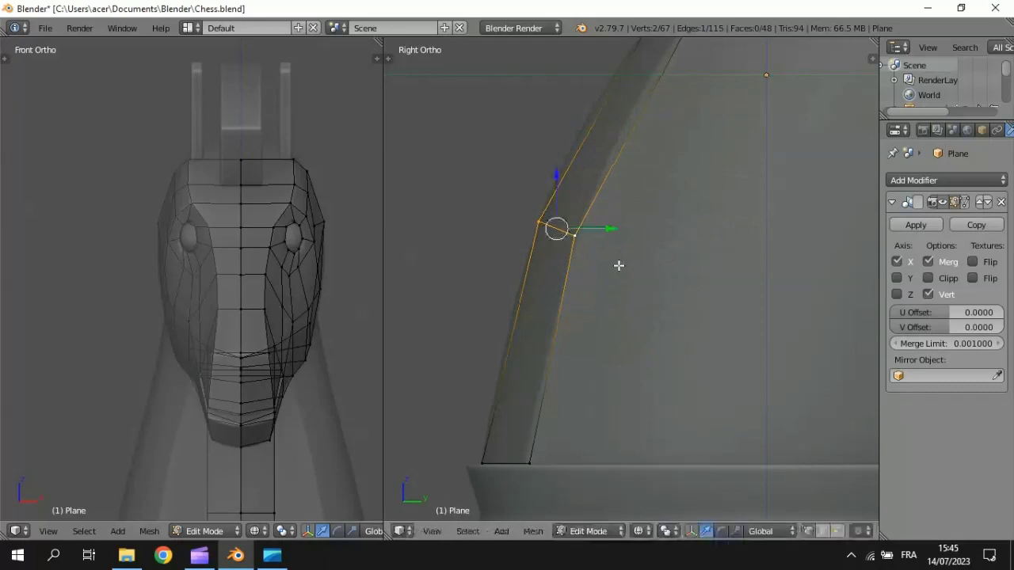
{"action": "right_click", "coordinate": [530, 480]}
{"action": "key", "text": "g"}
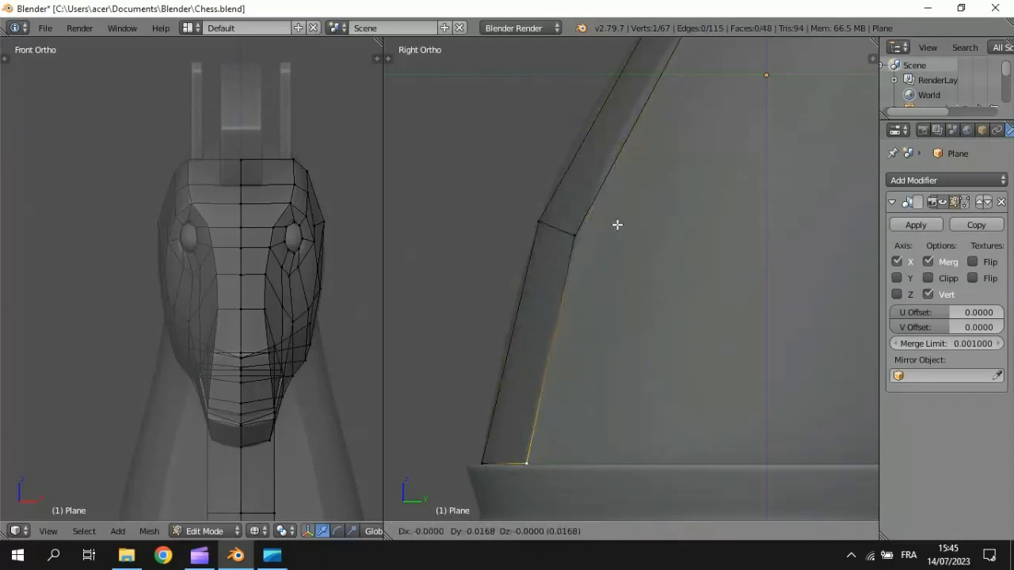
{"action": "right_click", "coordinate": [676, 133]}
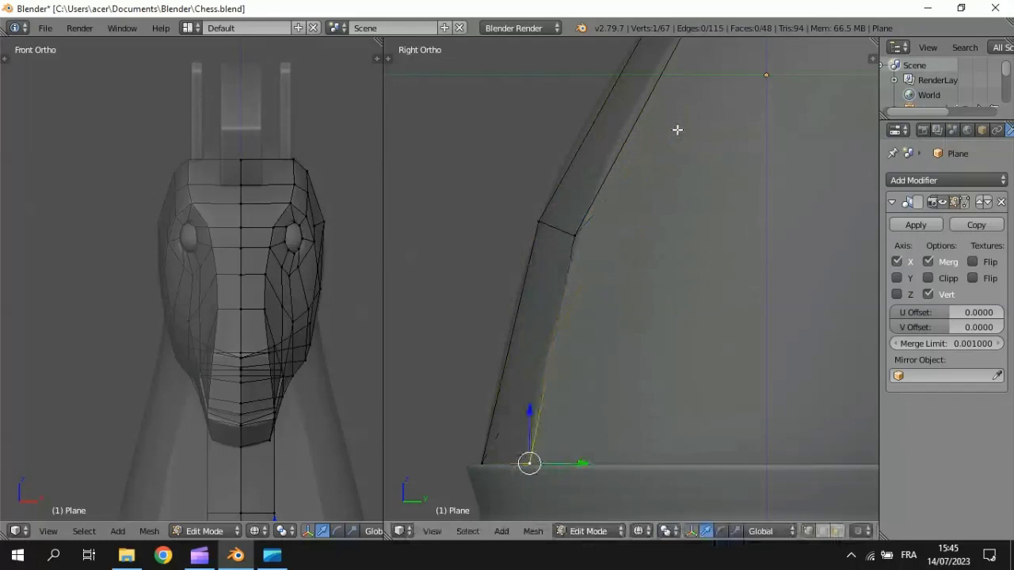
Move the front vertex of the throat edge nearest the jaw upward and its rear vertex slightly up to align with the reference throat.
{"action": "middle_click_drag", "start_coordinate": [649, 219], "coordinate": [624, 228], "text": "shift"}
{"action": "right_click", "coordinate": [596, 203]}
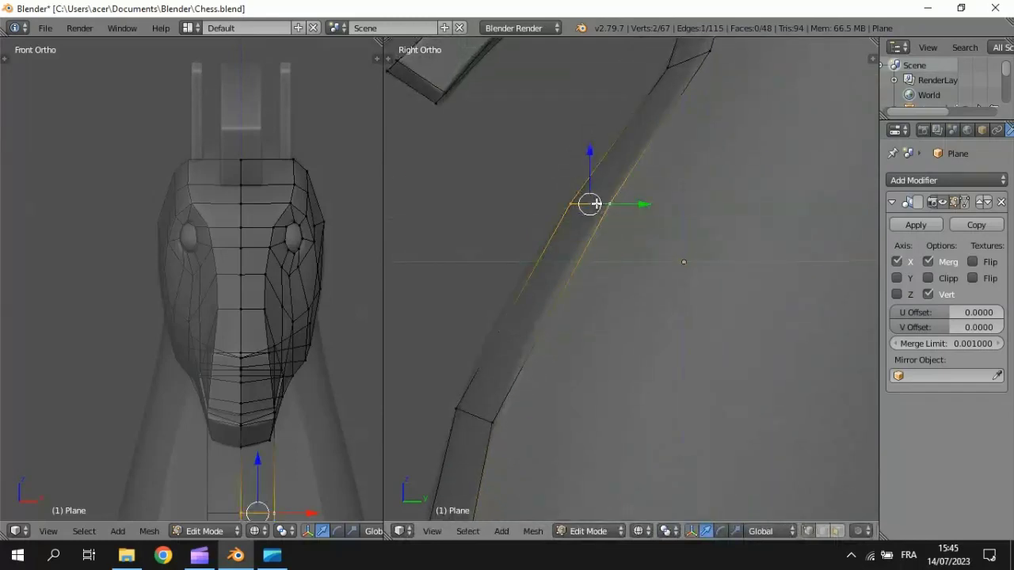
{"action": "middle_click_drag", "start_coordinate": [715, 120], "coordinate": [699, 174], "text": "shift"}
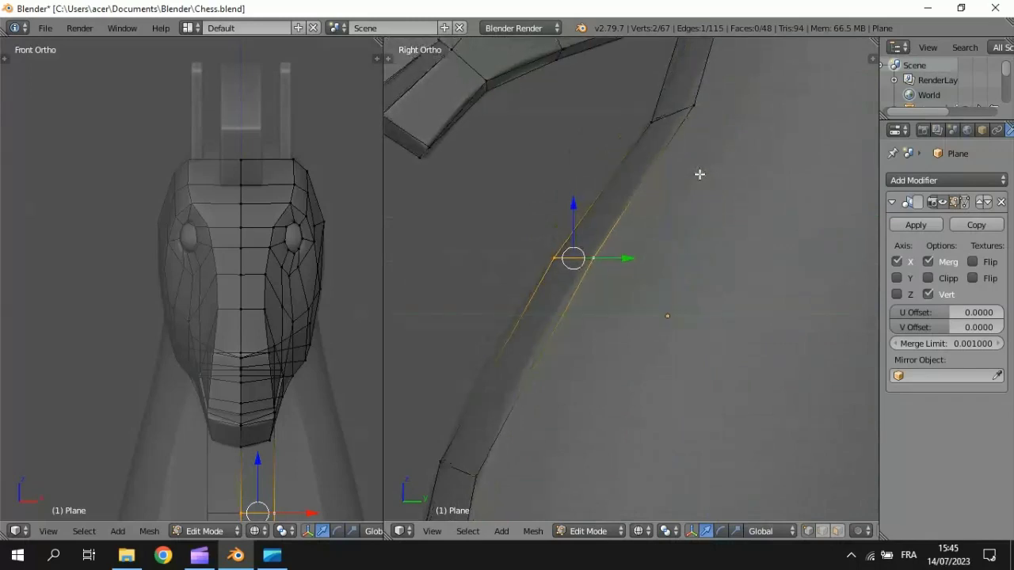
{"action": "right_click", "coordinate": [654, 119]}
{"action": "key", "text": "g"}
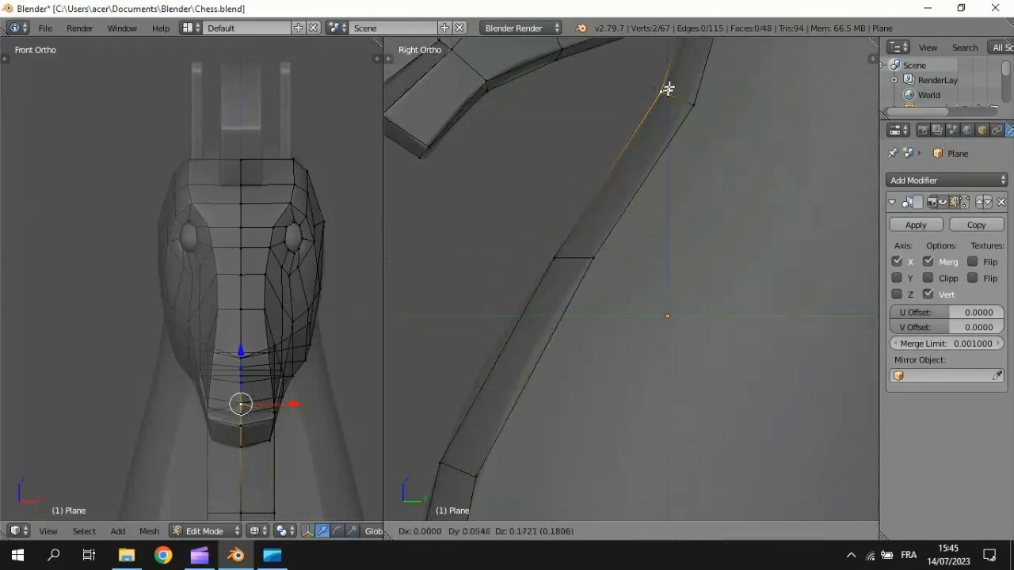
{"action": "left_click", "coordinate": [667, 87]}
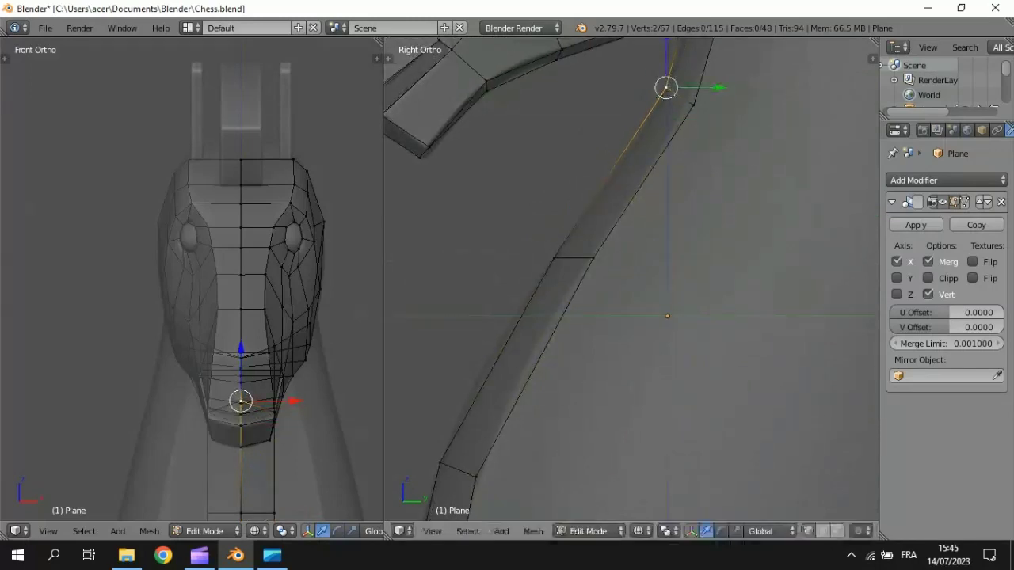
{"action": "right_click", "coordinate": [694, 99]}
{"action": "key", "text": "g"}
{"action": "left_click", "coordinate": [692, 90]}
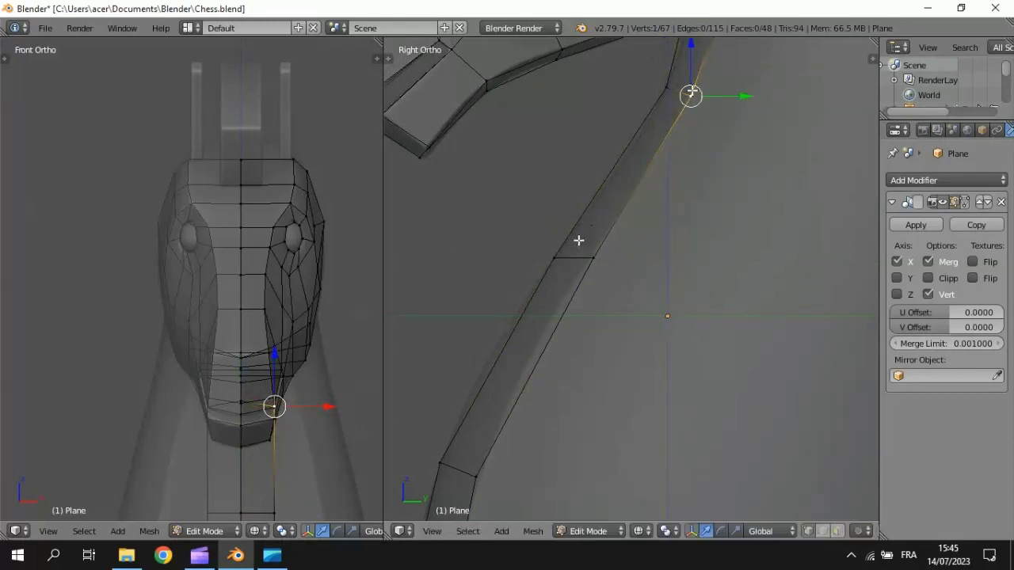
Add a loop cut across the long middle segment of the throat strip and move it forward onto the reference outline.
{"action": "key", "text": "ctrl+r"}
{"action": "left_click", "coordinate": [532, 363]}
{"action": "left_click", "coordinate": [532, 363]}
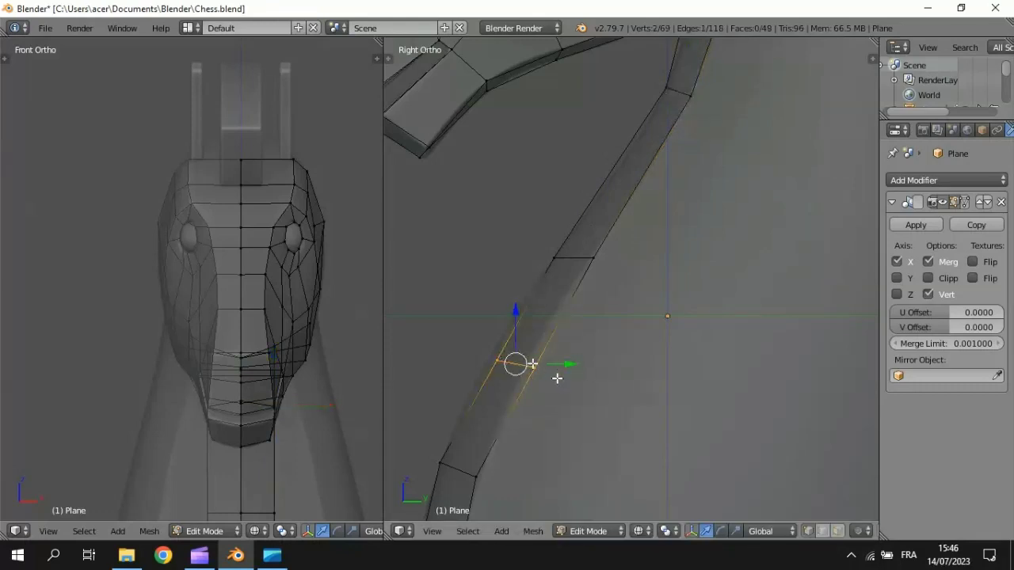
{"action": "key", "text": "g"}
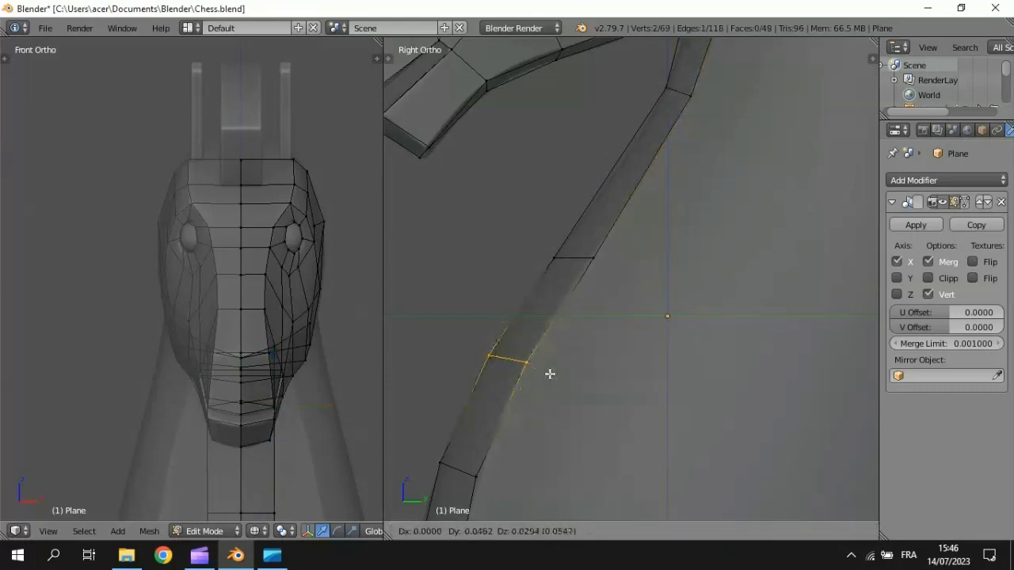
{"action": "left_click", "coordinate": [549, 374]}
{"action": "scroll", "coordinate": [711, 151], "scroll_direction": "down", "scroll_amount": 3}
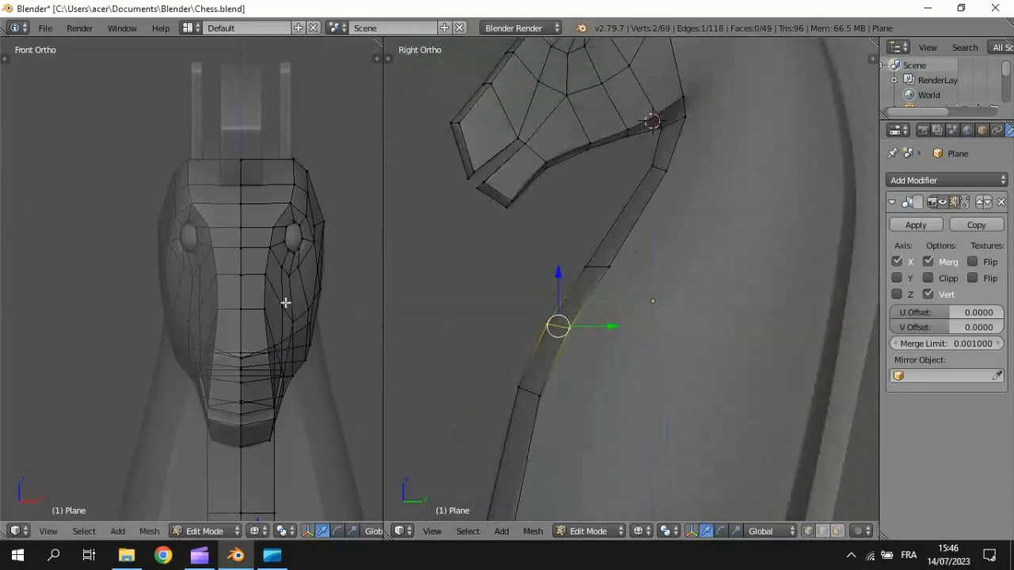
Move the outer vertex of the lowest throat edge outward along global X to widen the neck at the base.
{"action": "left_click_drag", "start_coordinate": [385, 288], "coordinate": [522, 295]}
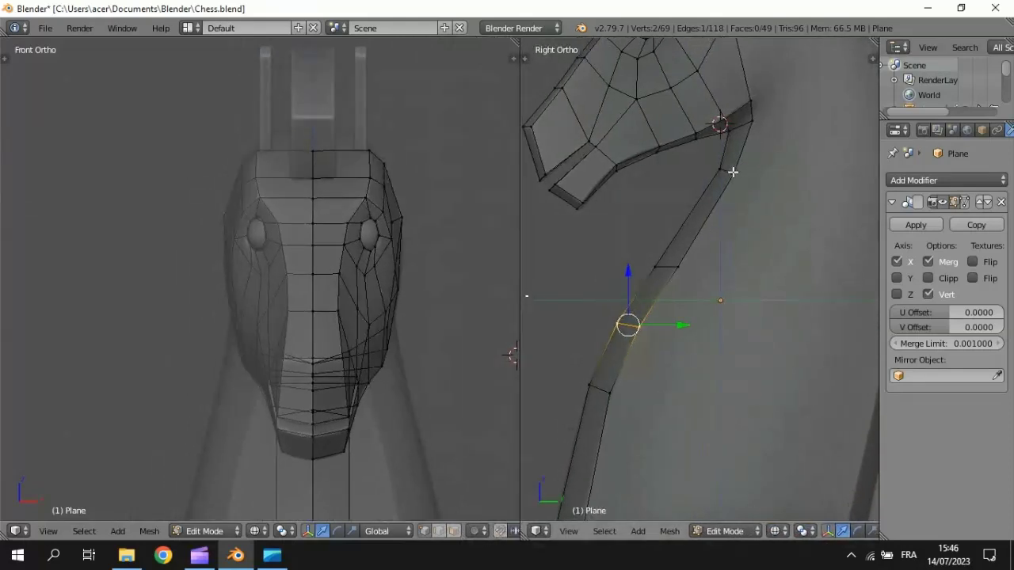
{"action": "scroll", "coordinate": [686, 315], "scroll_direction": "down", "scroll_amount": 5, "text": "shift"}
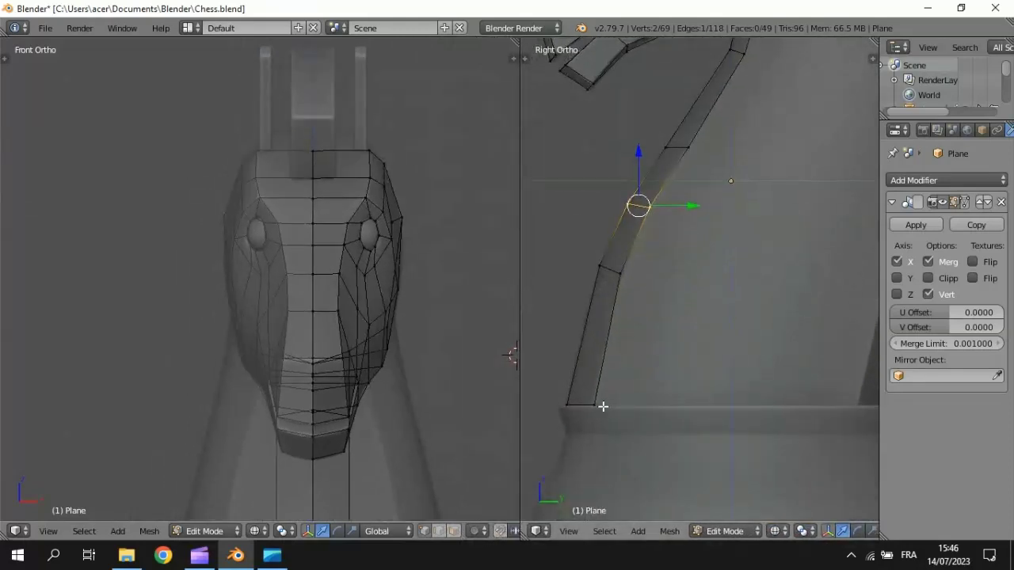
{"action": "right_click", "coordinate": [594, 404]}
{"action": "middle_click_drag", "start_coordinate": [387, 435], "coordinate": [365, 174], "text": "shift"}
{"action": "scroll", "coordinate": [367, 194], "scroll_direction": "down", "scroll_amount": 7, "text": "shift"}
{"action": "middle_click_drag", "start_coordinate": [360, 225], "coordinate": [362, 251], "text": "shift"}
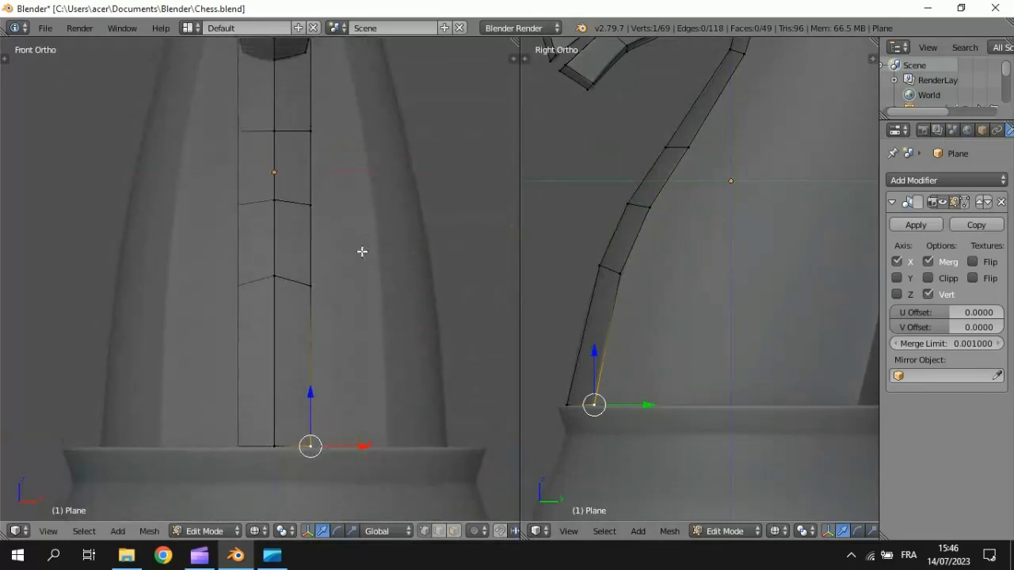
{"action": "left_click_drag", "start_coordinate": [364, 449], "coordinate": [446, 454]}
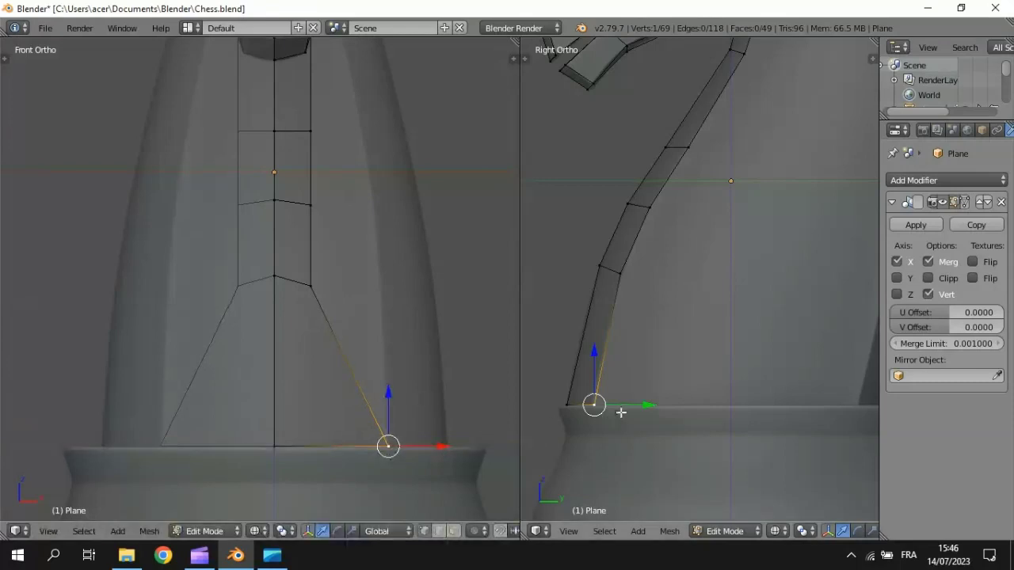
Move the outer vertices of the next two throat edges above the base outward along global X, following the reference neck's inner contour.
{"action": "right_click", "coordinate": [618, 270]}
{"action": "left_click_drag", "start_coordinate": [375, 285], "coordinate": [435, 277]}
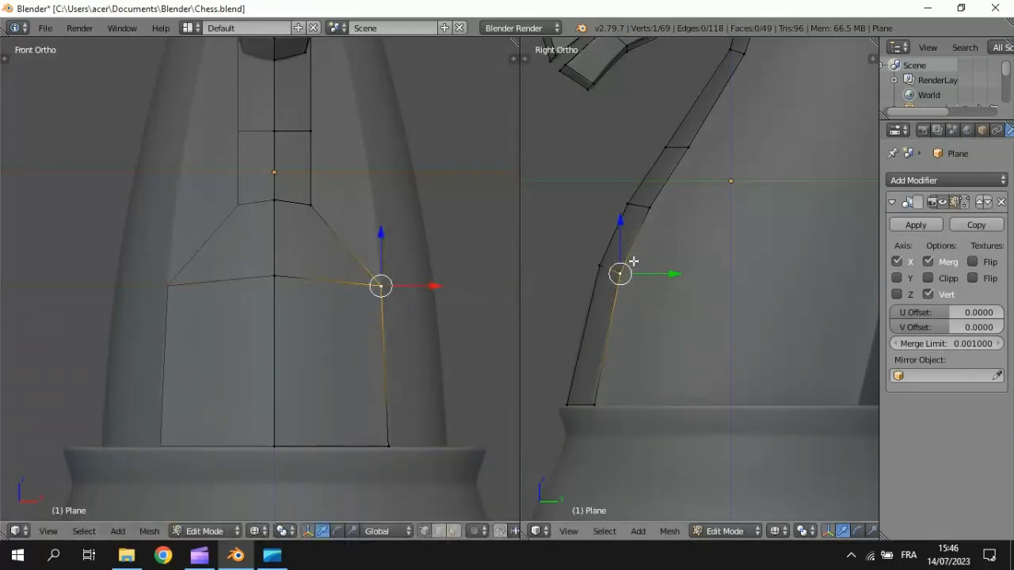
{"action": "right_click", "coordinate": [649, 207]}
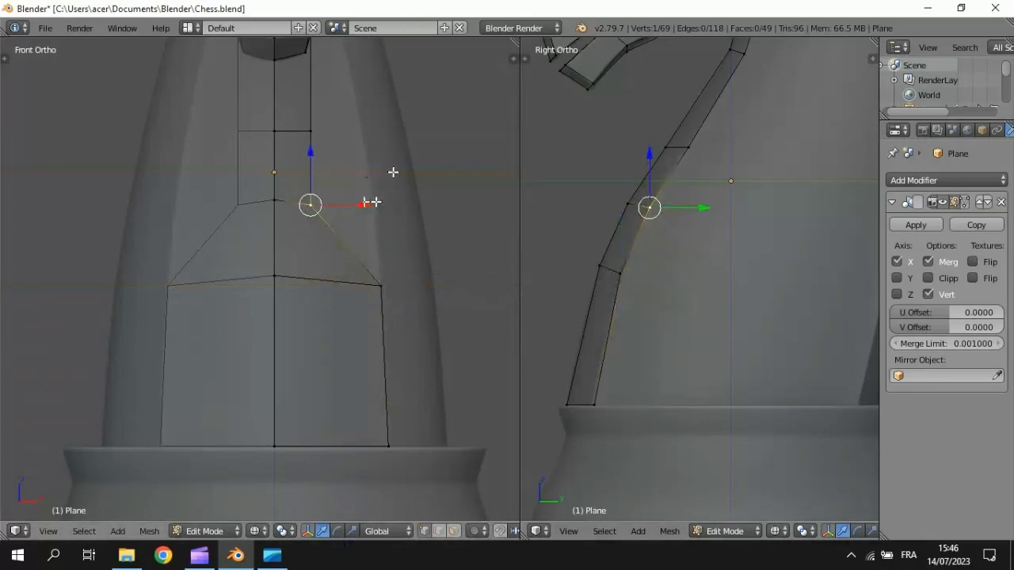
{"action": "left_click_drag", "start_coordinate": [374, 202], "coordinate": [427, 197]}
{"action": "middle_click_drag", "start_coordinate": [763, 174], "coordinate": [738, 301], "text": "shift"}
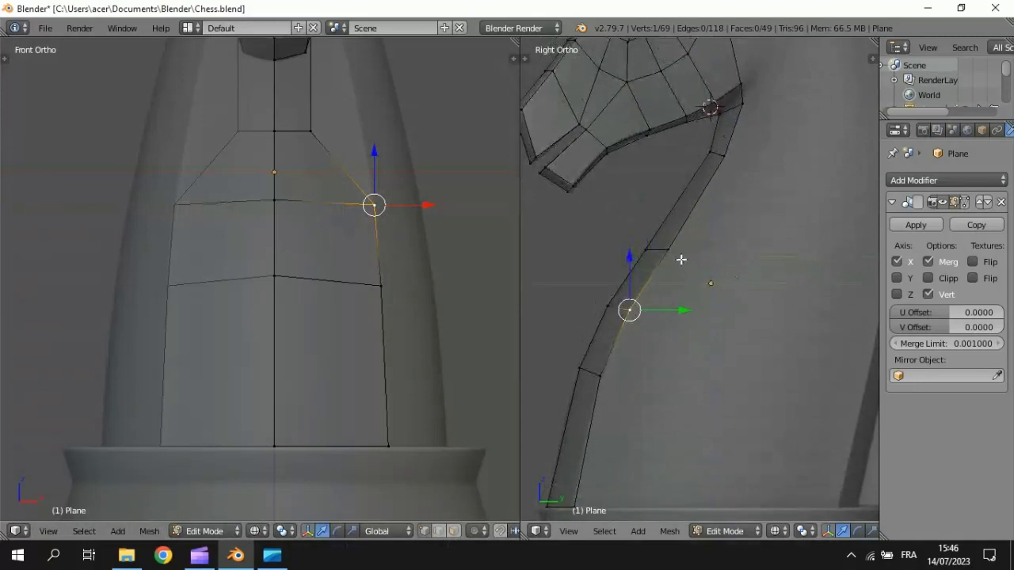
Move the outer vertices of the next two throat edges up toward the jaw outward along global X to continue widening the neck.
{"action": "right_click", "coordinate": [672, 251]}
{"action": "left_click_drag", "start_coordinate": [362, 131], "coordinate": [414, 124]}
{"action": "middle_click_drag", "start_coordinate": [414, 141], "coordinate": [411, 229], "text": "shift"}
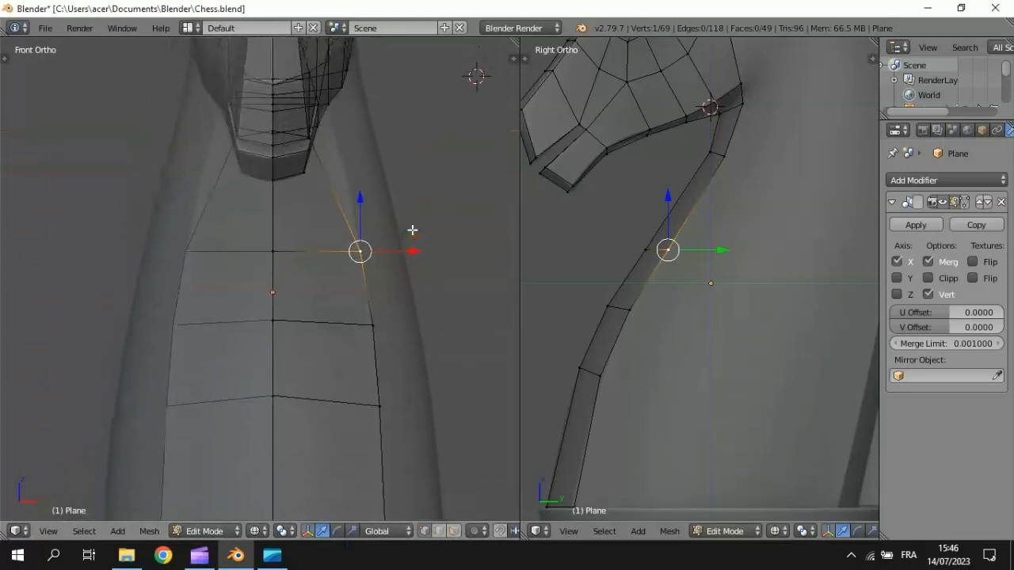
{"action": "right_click", "coordinate": [723, 158]}
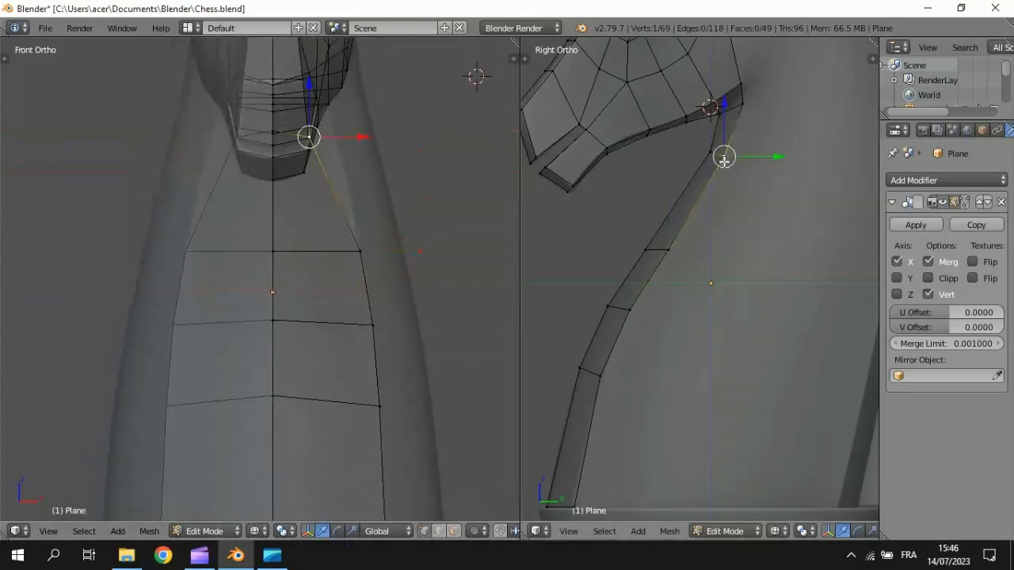
{"action": "left_click_drag", "start_coordinate": [359, 133], "coordinate": [384, 133]}
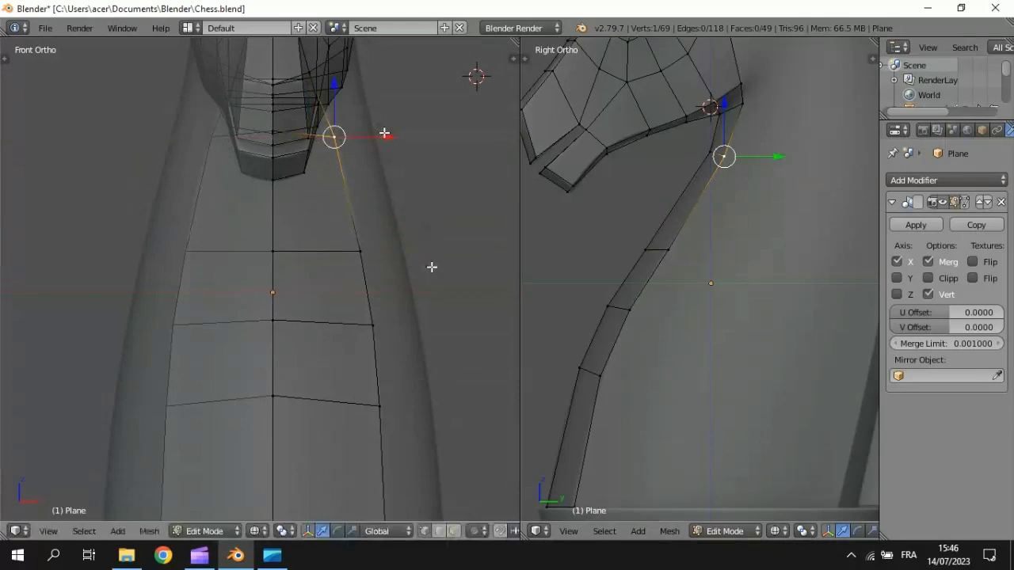
Extrude the topmost head edge back to the rear of the reference ear and rotate the new edge about 25 degrees.
{"action": "middle_click_drag", "start_coordinate": [781, 280], "coordinate": [657, 317], "text": "shift"}
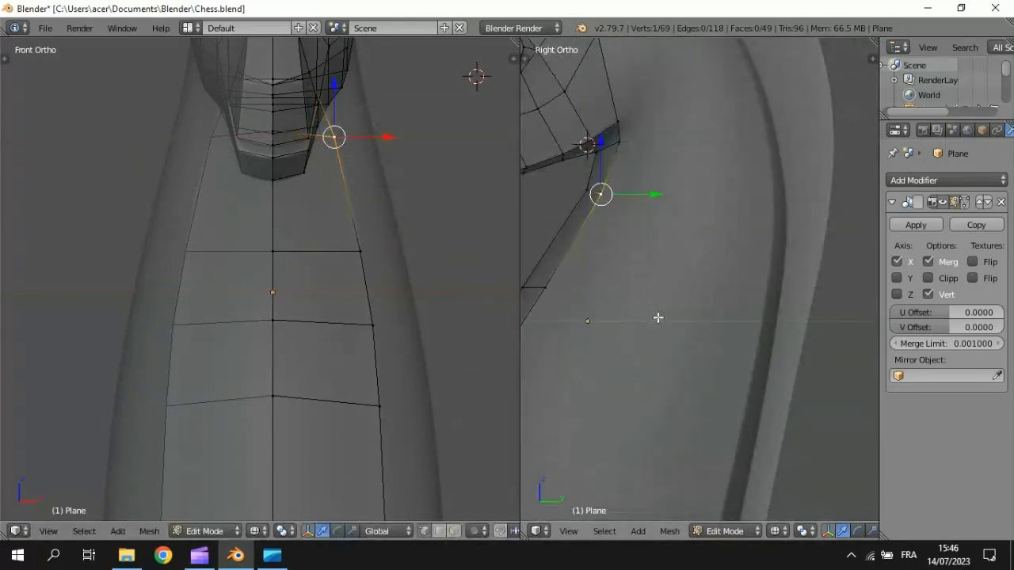
{"action": "middle_click_drag", "start_coordinate": [422, 190], "coordinate": [401, 431], "text": "shift"}
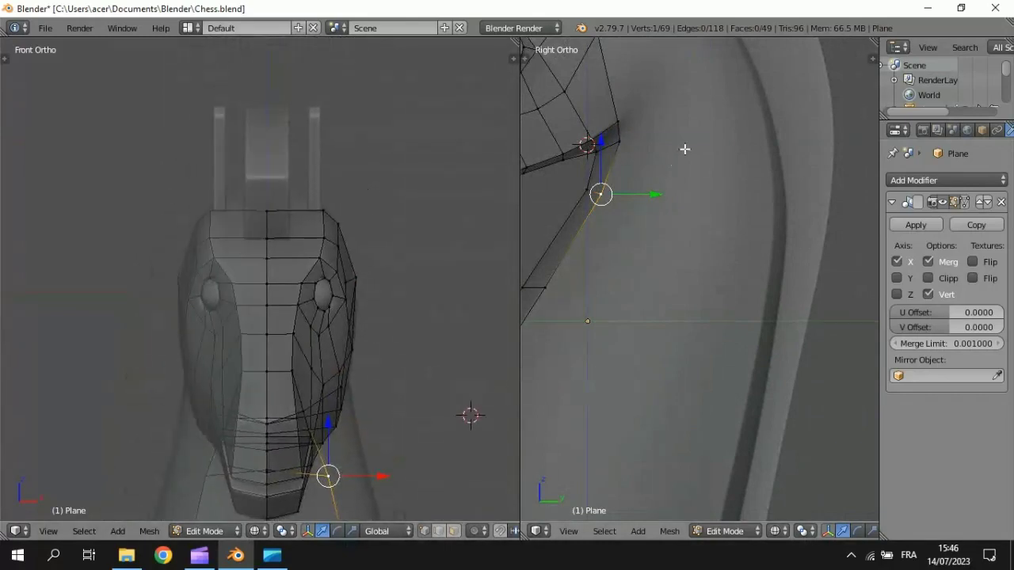
{"action": "middle_click_drag", "start_coordinate": [683, 151], "coordinate": [705, 396], "text": "shift"}
{"action": "right_click", "coordinate": [554, 222]}
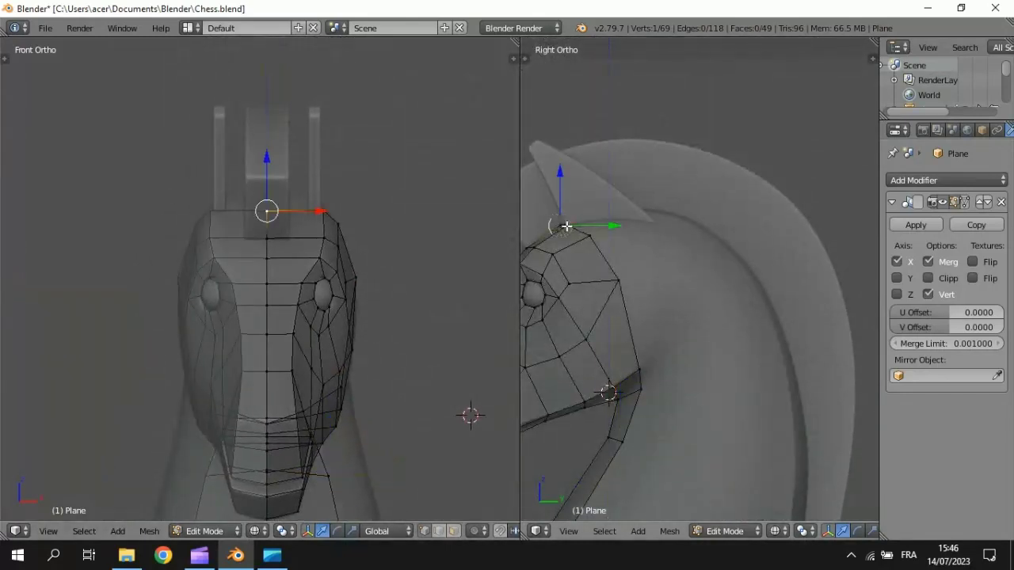
{"action": "right_click", "coordinate": [563, 226], "text": "shift"}
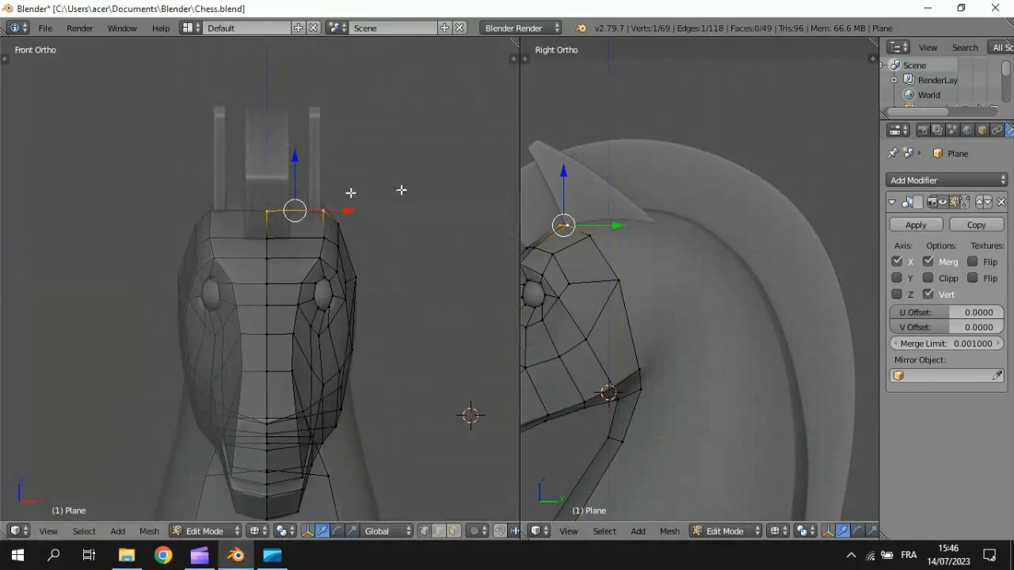
{"action": "key", "text": "e"}
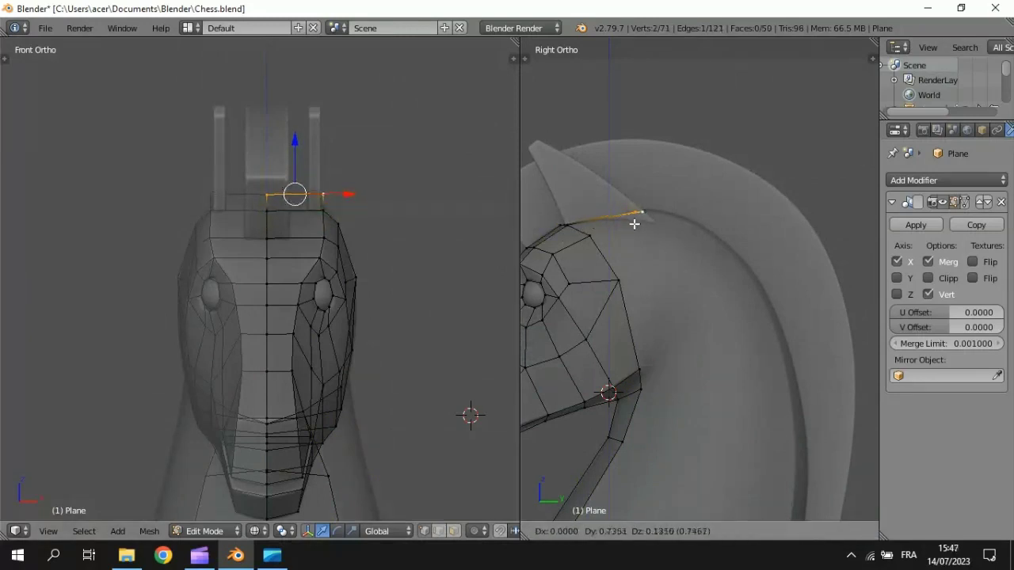
{"action": "left_click", "coordinate": [626, 218]}
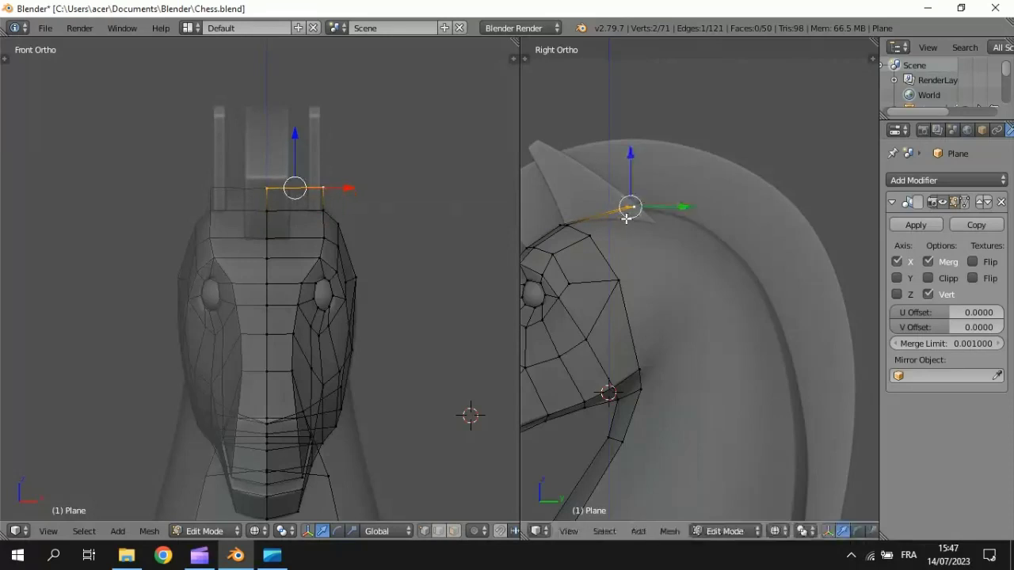
{"action": "key", "text": "r"}
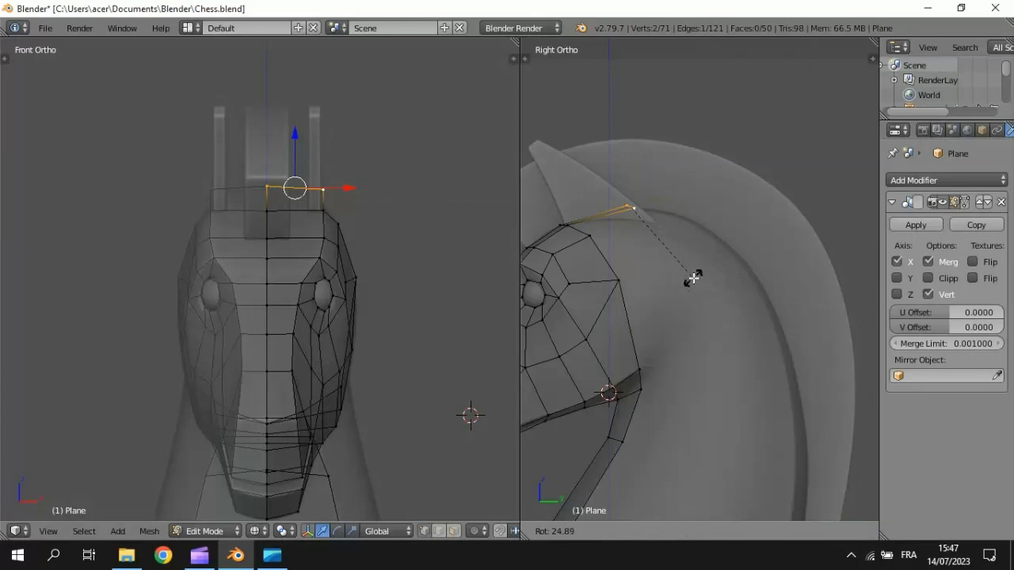
{"action": "left_click", "coordinate": [693, 277]}
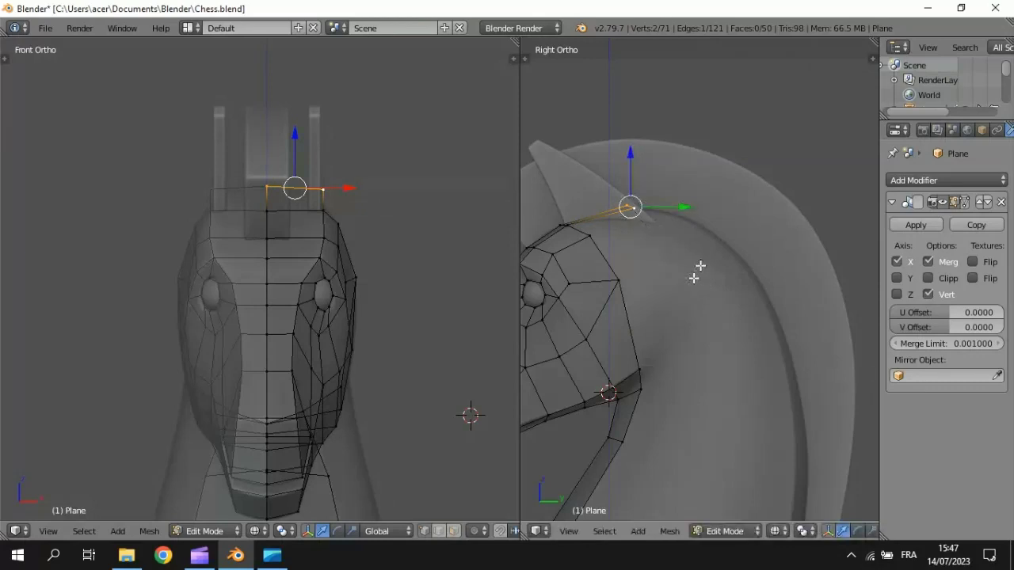
Extrude the nape edge twice along the reference's inner mane line, by about 0.77 and 1.49 units.
{"action": "key", "text": "e"}
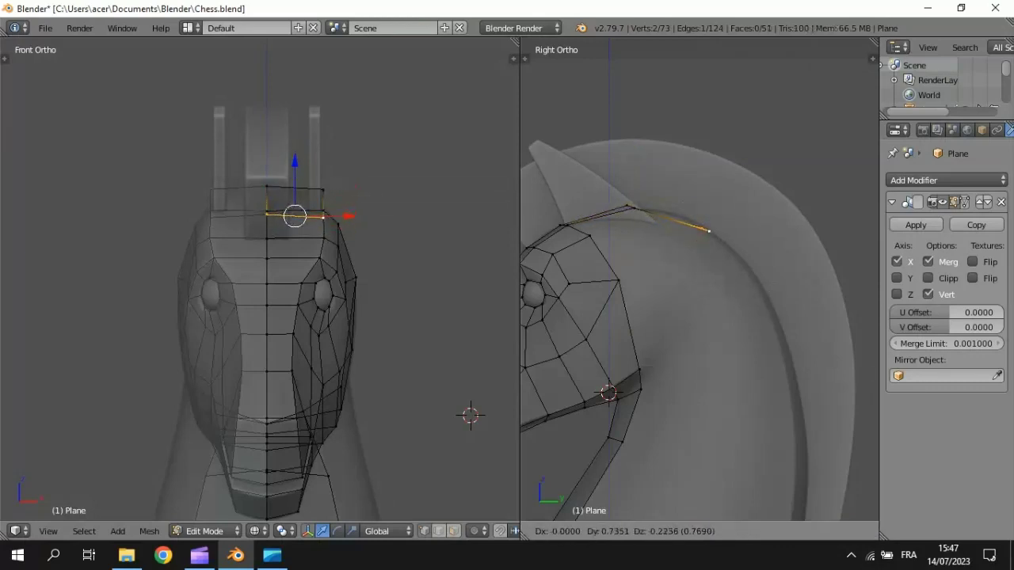
{"action": "left_click", "coordinate": [772, 287]}
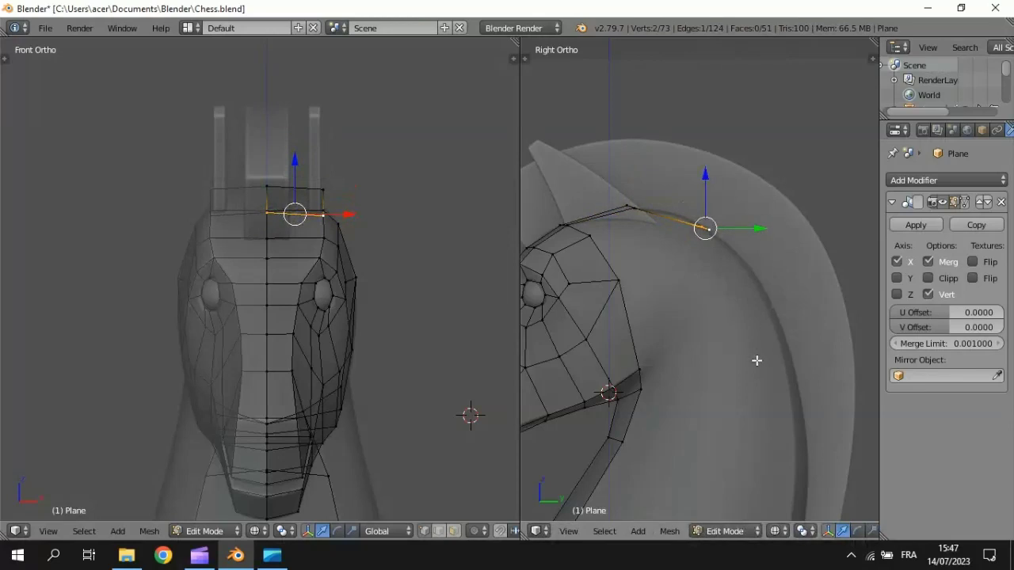
{"action": "middle_click_drag", "start_coordinate": [756, 360], "coordinate": [730, 293], "text": "shift"}
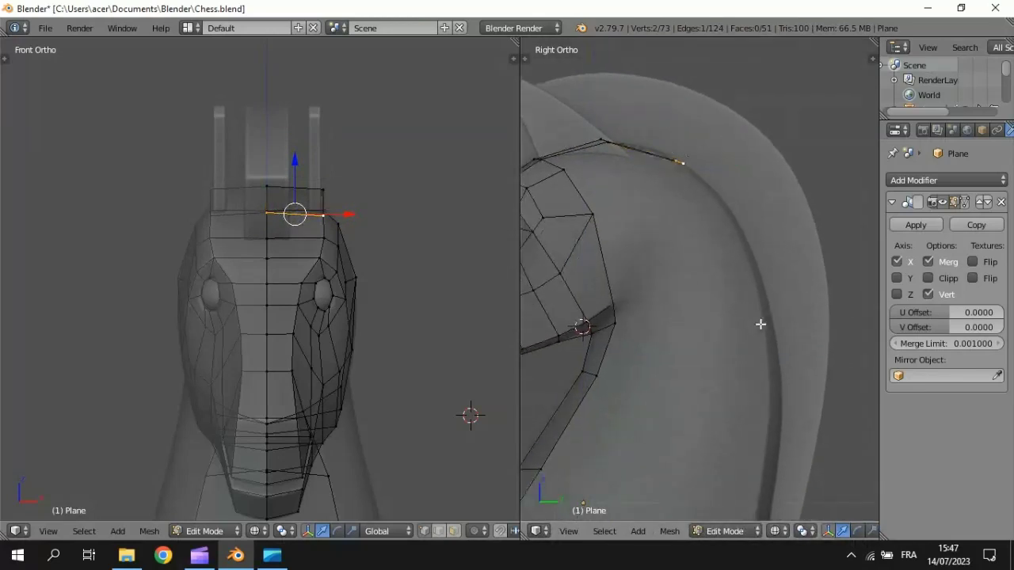
{"action": "key", "text": "e"}
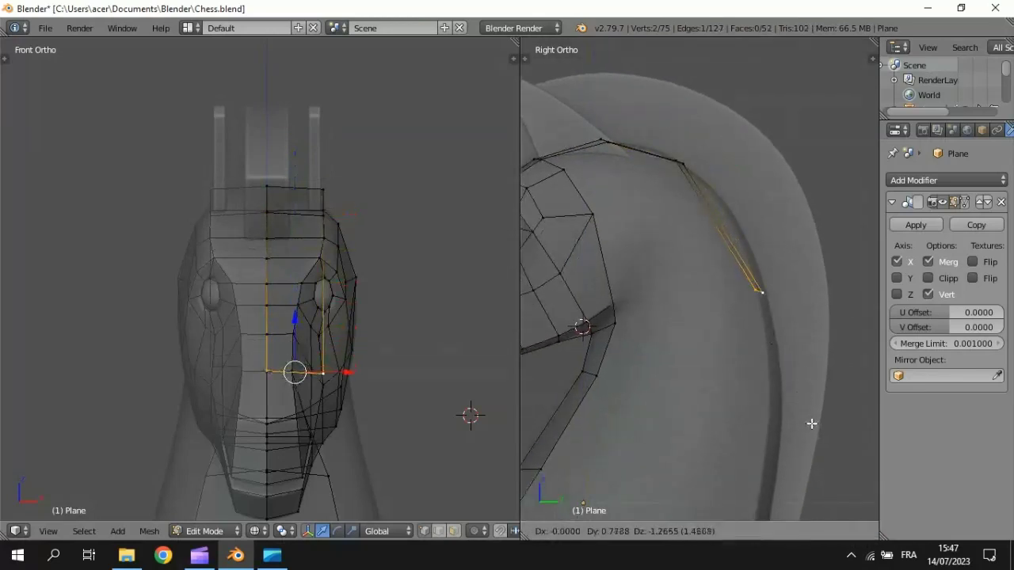
{"action": "left_click", "coordinate": [812, 424]}
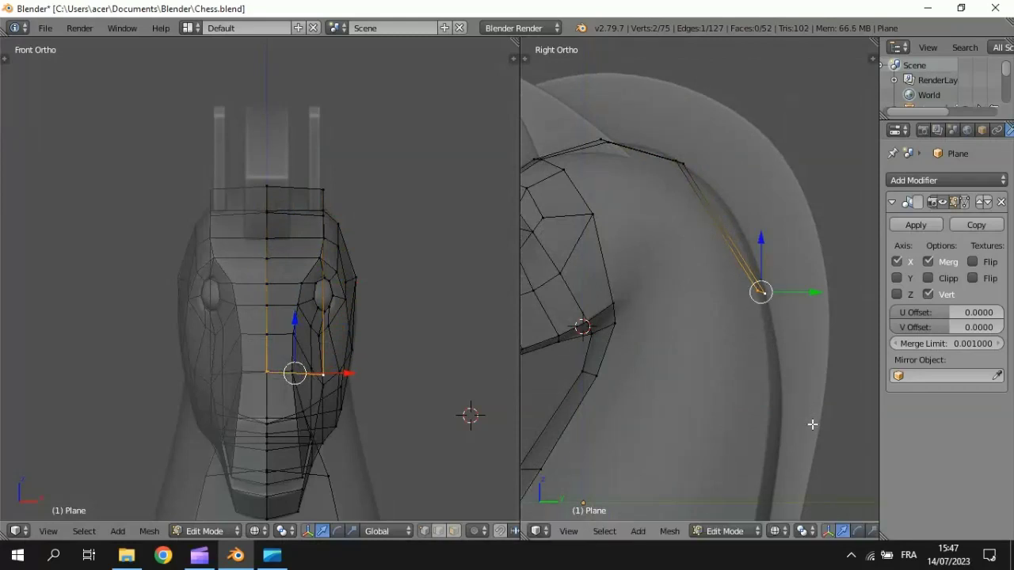
Extrude the nape strip down the back of the neck by two segments following the mane groove, the first about 0.96 units long.
{"action": "middle_click_drag", "start_coordinate": [762, 367], "coordinate": [740, 318], "text": "shift"}
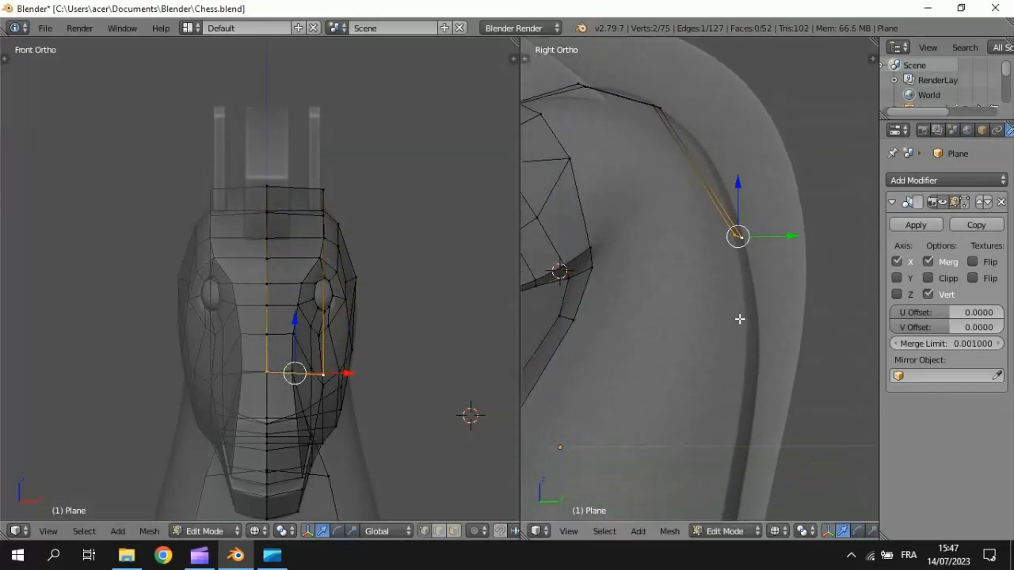
{"action": "key", "text": "e"}
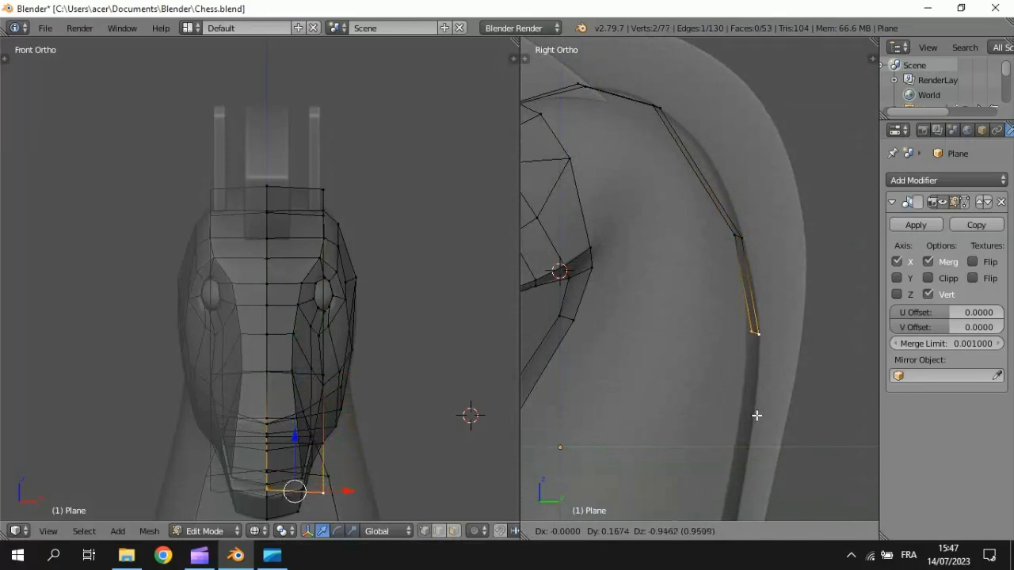
{"action": "left_click", "coordinate": [756, 415]}
{"action": "key", "text": "e"}
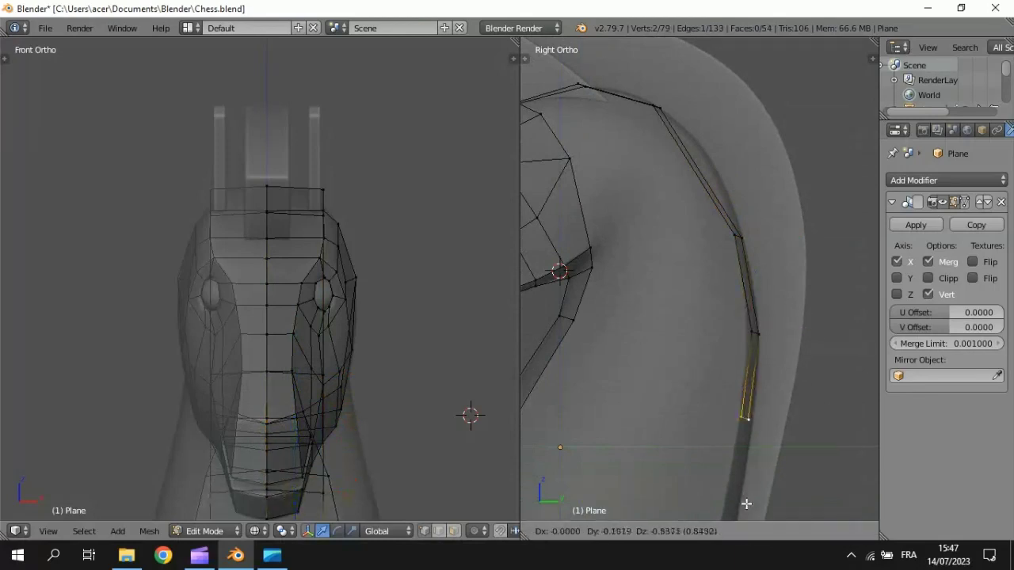
{"action": "left_click", "coordinate": [745, 513]}
{"action": "middle_click_drag", "start_coordinate": [732, 362], "coordinate": [747, 271], "text": "shift"}
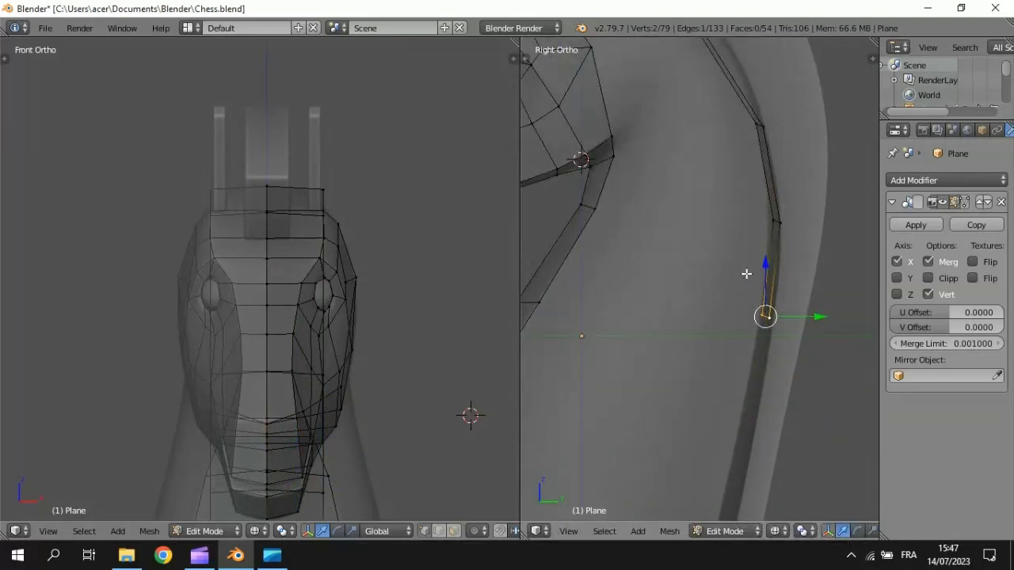
Extrude two shorter segments from the nape strip's lower end, continuing down the reference mane groove.
{"action": "scroll", "coordinate": [719, 328], "scroll_direction": "down", "scroll_amount": 2}
{"action": "middle_click_drag", "start_coordinate": [718, 337], "coordinate": [749, 333], "text": "shift"}
{"action": "key", "text": "e"}
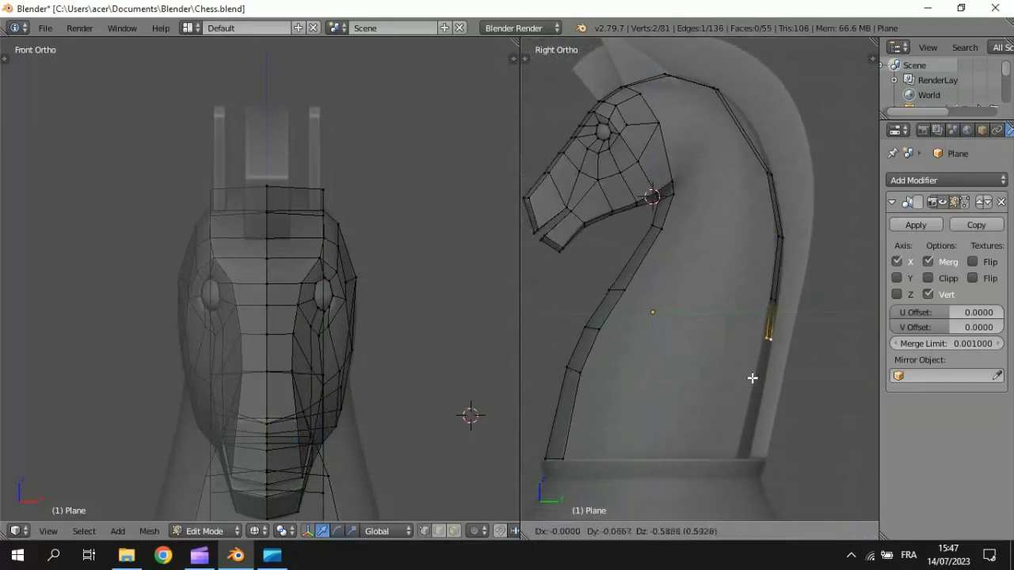
{"action": "left_click", "coordinate": [752, 381]}
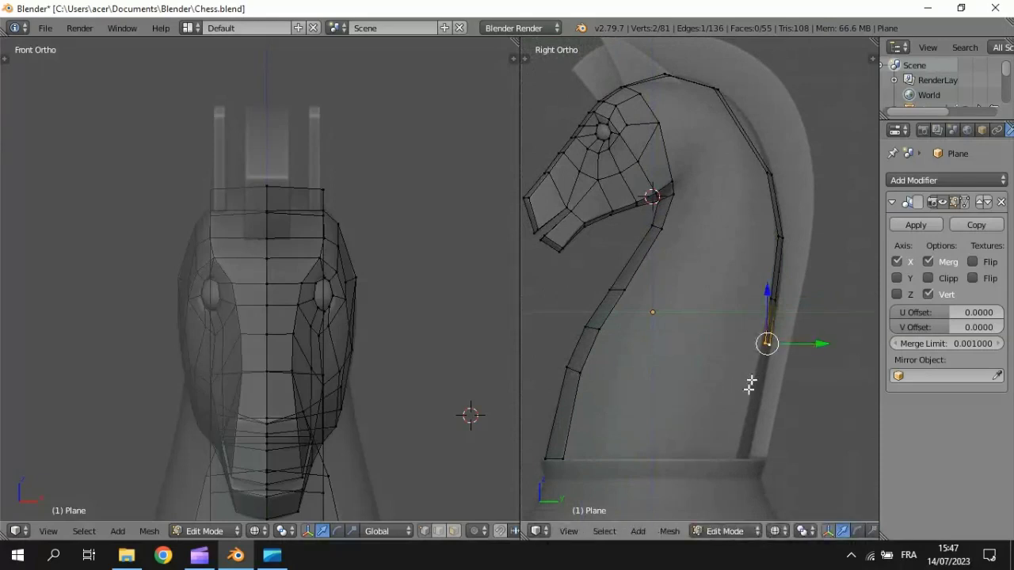
{"action": "key", "text": "e"}
{"action": "left_click", "coordinate": [740, 424]}
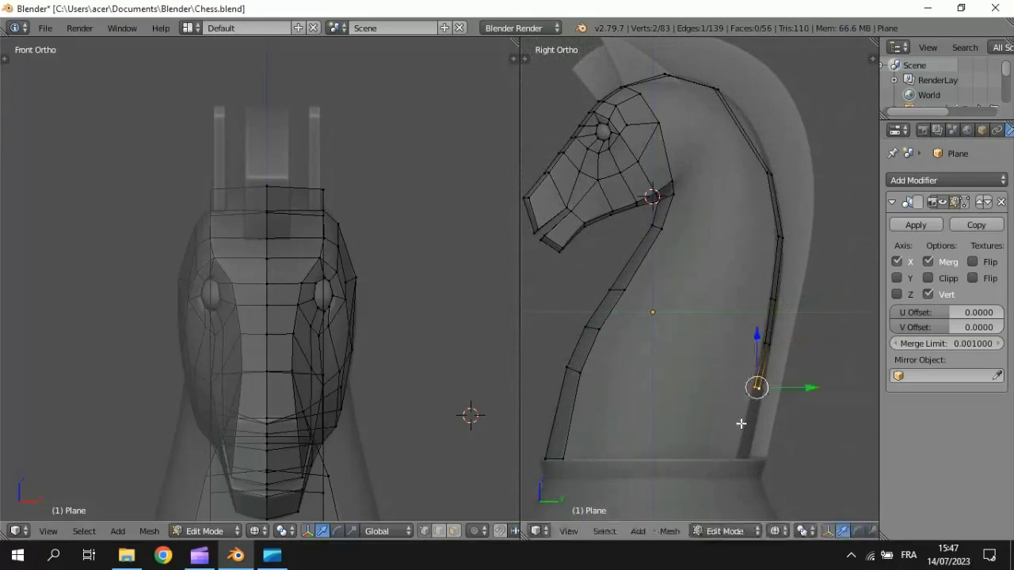
Extrude the nape strip about 1.03 units down to the neck's base and flatten its end edge by scaling Z to 0.
{"action": "key", "text": "e"}
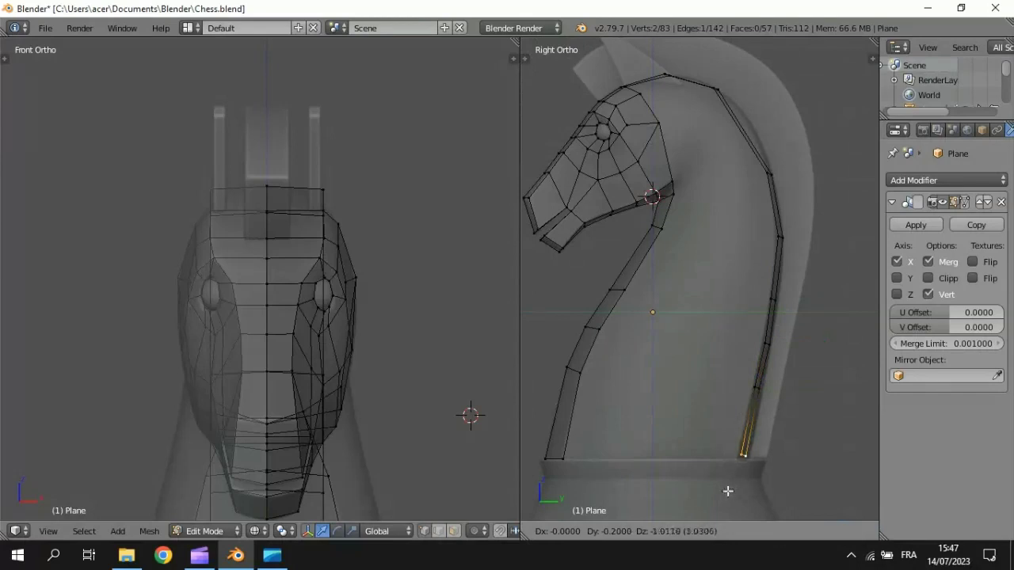
{"action": "left_click", "coordinate": [739, 452]}
{"action": "key", "text": "e"}
{"action": "key", "text": "s"}
{"action": "key", "text": "z"}
{"action": "key", "text": "0"}
{"action": "key", "text": "Return"}
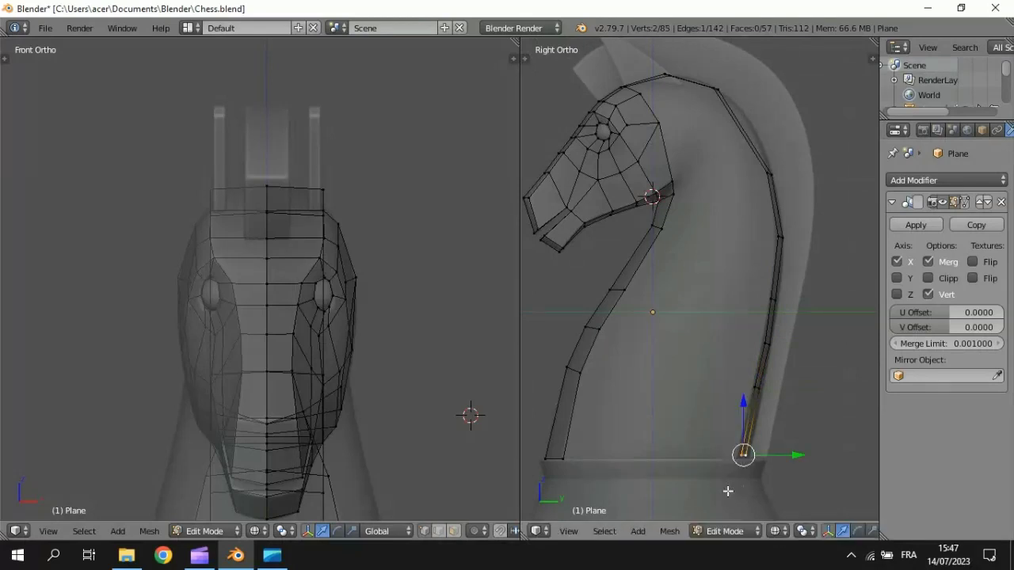
Enlarge the side view and move the nape strip's two bottom vertices apart onto the corners of the reference mane groove.
{"action": "middle_click_drag", "start_coordinate": [823, 337], "coordinate": [748, 297], "text": "shift"}
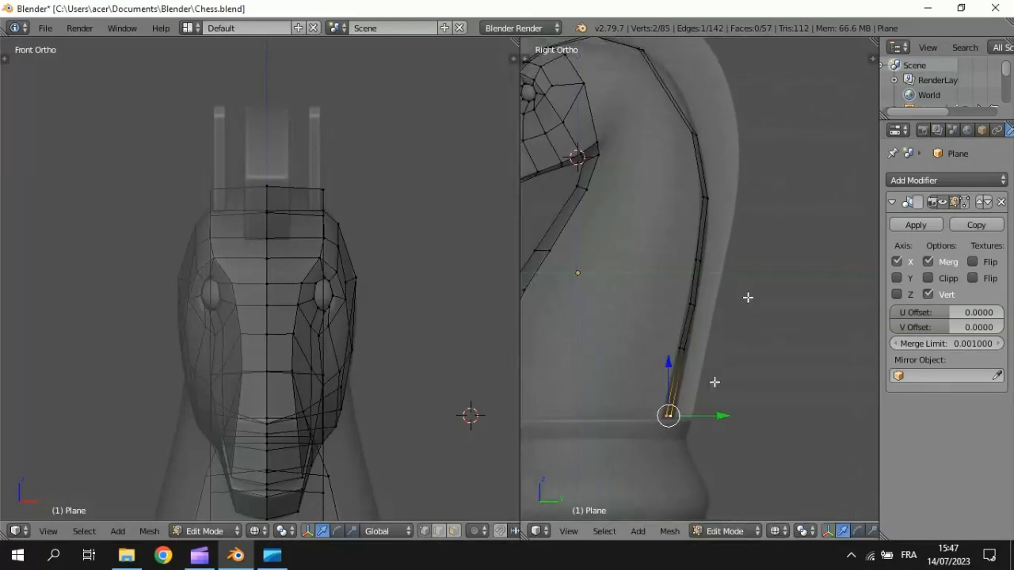
{"action": "scroll", "coordinate": [748, 297], "scroll_direction": "up", "scroll_amount": 1}
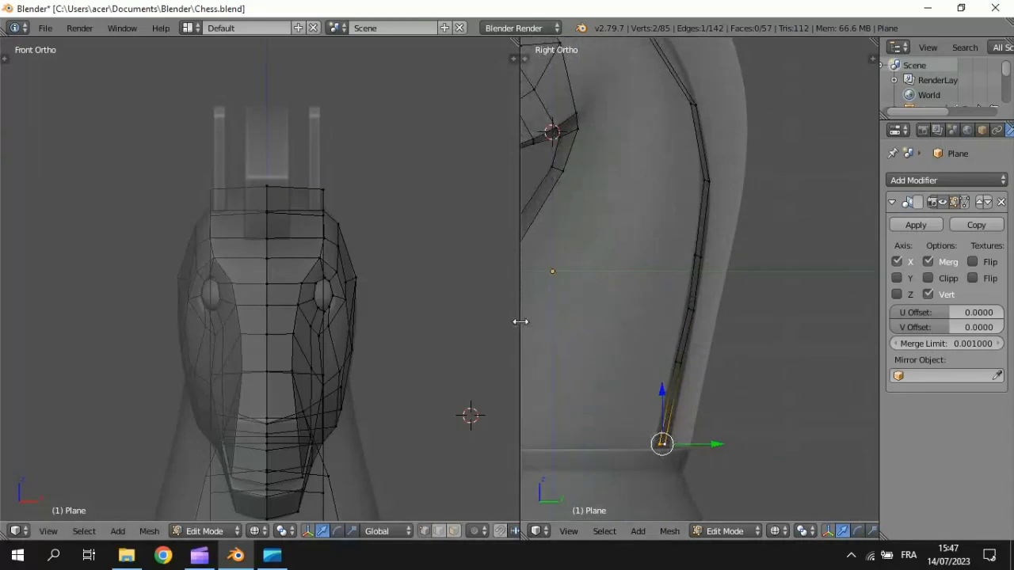
{"action": "left_click_drag", "start_coordinate": [519, 322], "coordinate": [295, 324]}
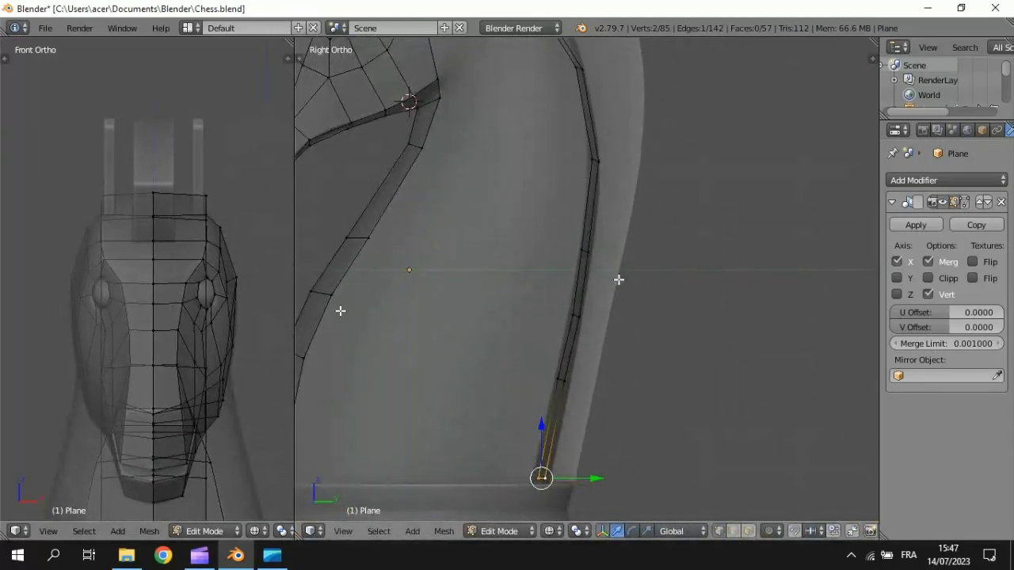
{"action": "middle_click_drag", "start_coordinate": [639, 259], "coordinate": [658, 241], "text": "shift"}
{"action": "scroll", "coordinate": [692, 349], "scroll_direction": "up", "scroll_amount": 1}
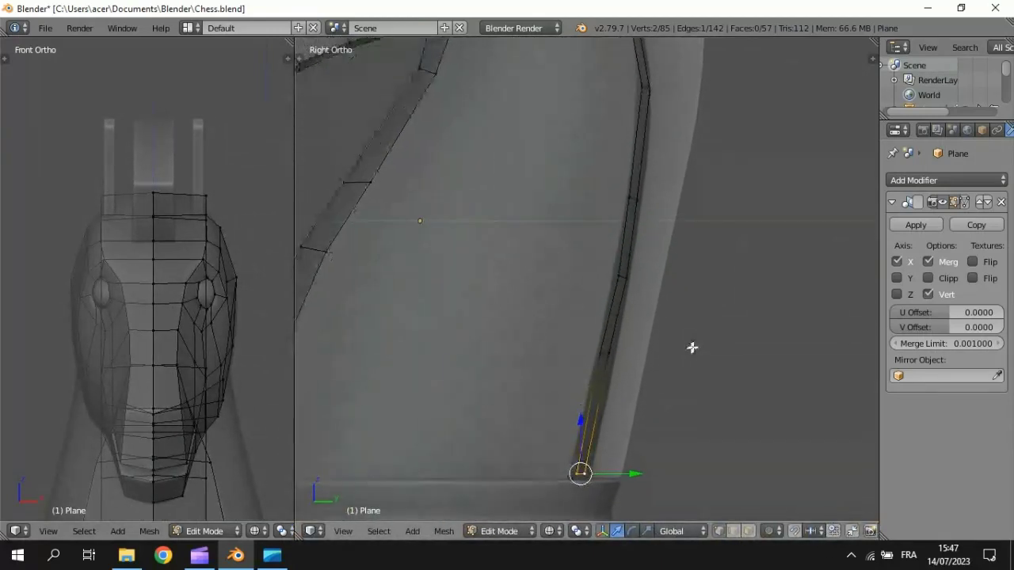
{"action": "middle_click_drag", "start_coordinate": [695, 342], "coordinate": [731, 300], "text": "shift"}
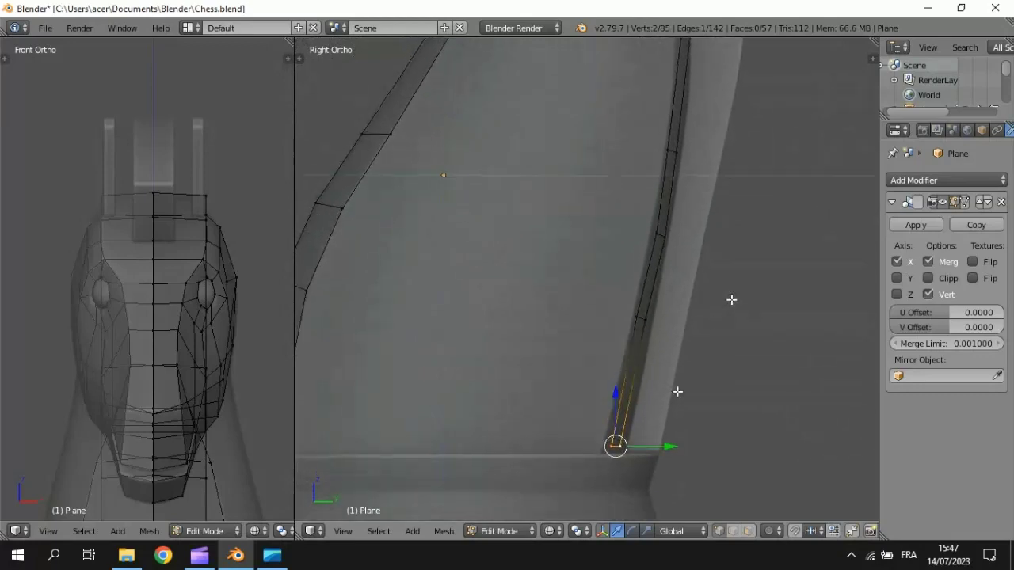
{"action": "right_click", "coordinate": [631, 446]}
{"action": "key", "text": "g"}
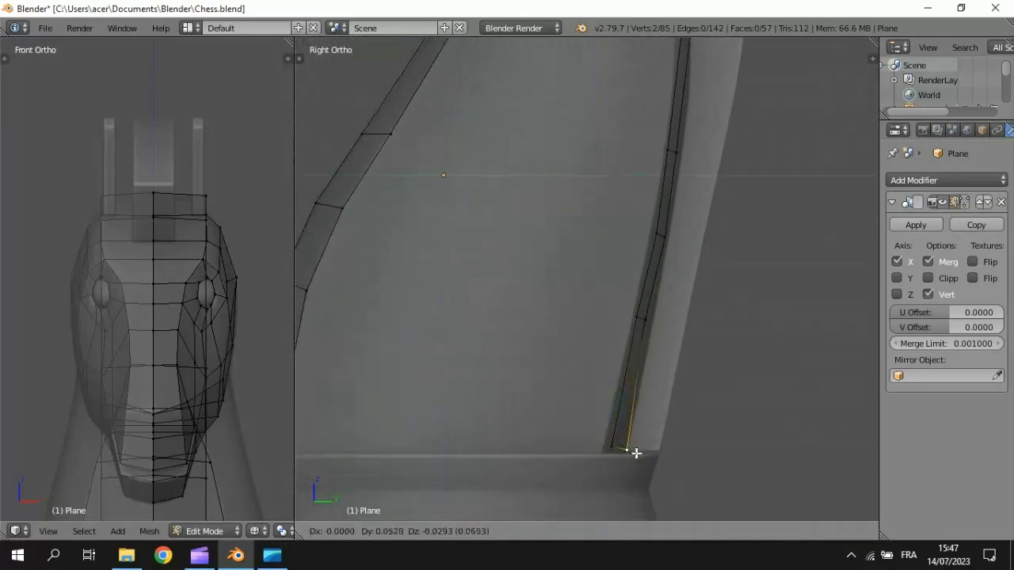
{"action": "left_click", "coordinate": [628, 451]}
{"action": "right_click", "coordinate": [608, 448]}
{"action": "key", "text": "g"}
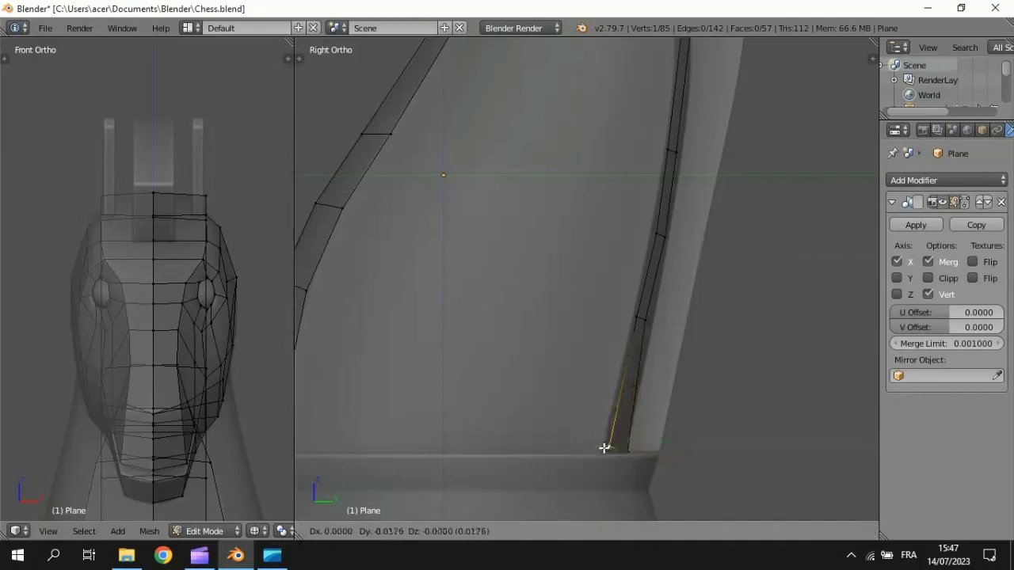
{"action": "left_click", "coordinate": [604, 453]}
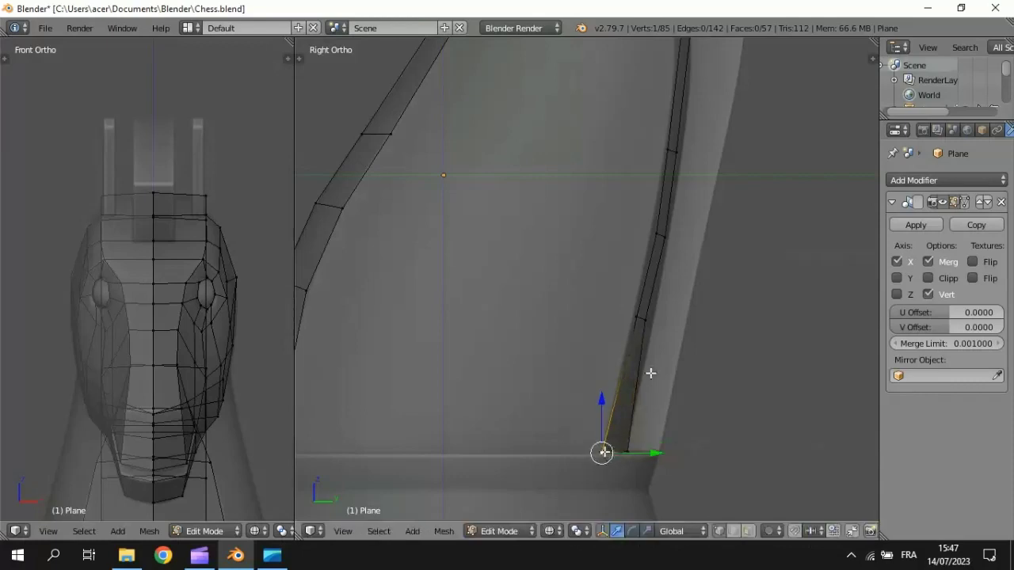
Move the rear and front vertices of the nape edge just above the base apart to match the mane groove's width.
{"action": "right_click", "coordinate": [650, 322]}
{"action": "key", "text": "g"}
{"action": "left_click", "coordinate": [654, 321]}
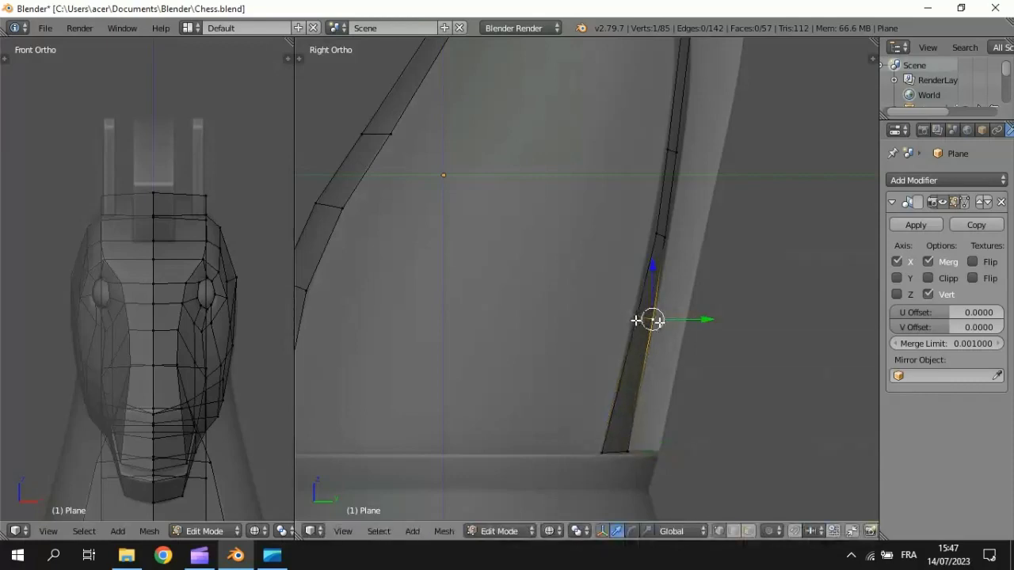
{"action": "right_click", "coordinate": [636, 318]}
{"action": "key", "text": "g"}
{"action": "left_click", "coordinate": [631, 324]}
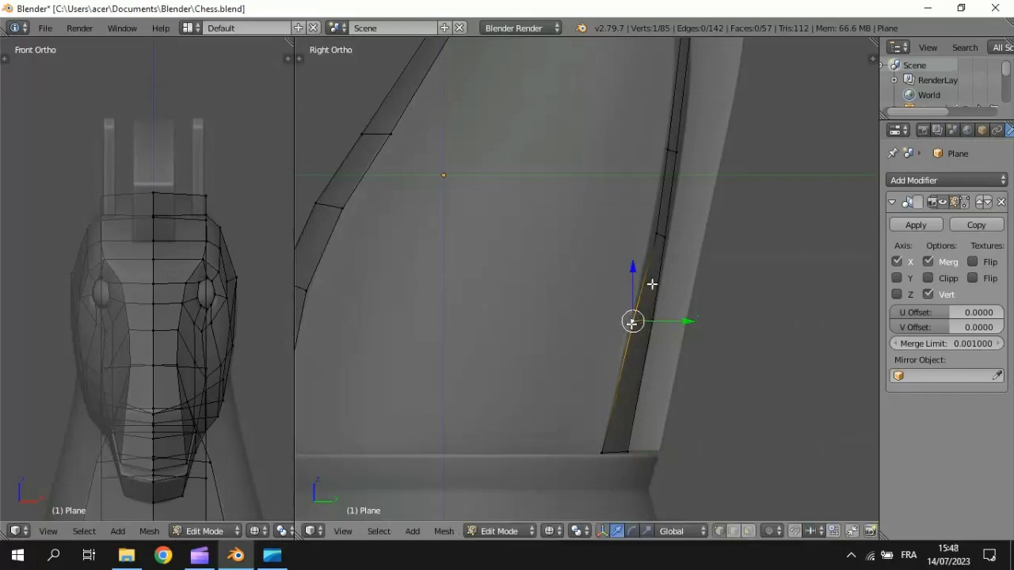
Spread the rear and front vertices of the nape strip's second edge above the base to the mane groove's width.
{"action": "right_click", "coordinate": [666, 241]}
{"action": "key", "text": "g"}
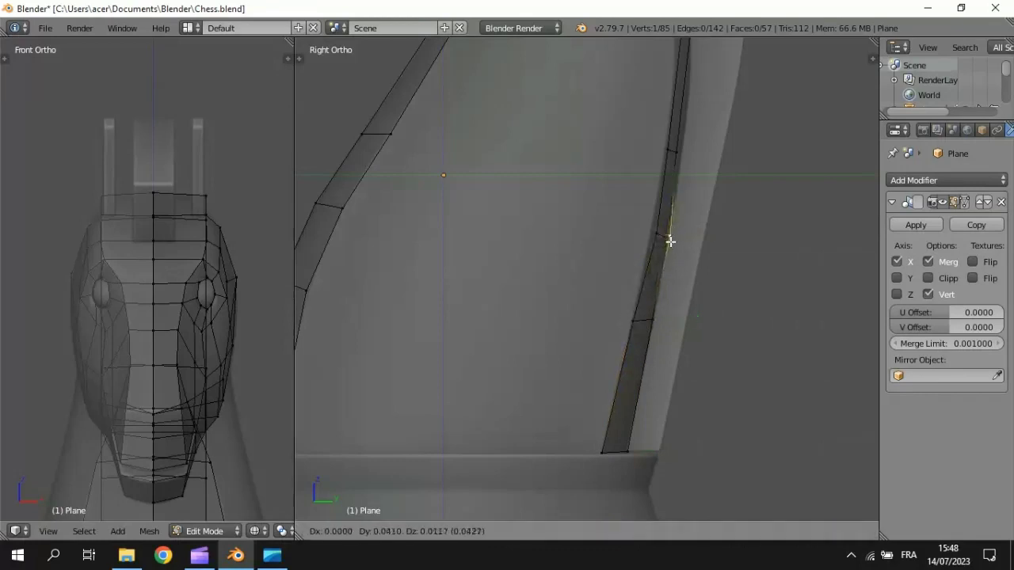
{"action": "left_click", "coordinate": [669, 237]}
{"action": "key", "text": "g"}
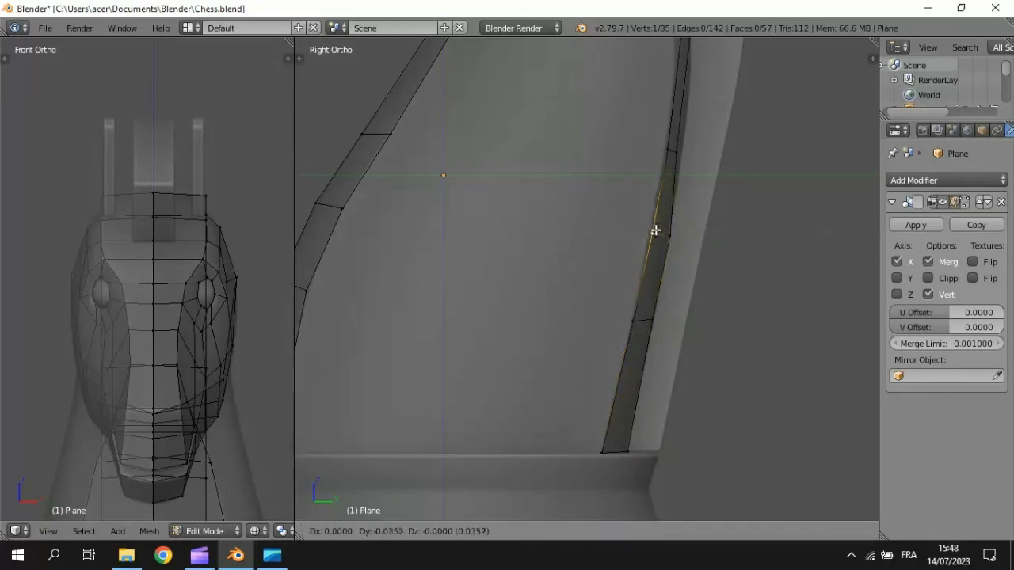
{"action": "left_click", "coordinate": [655, 231]}
Move the rear and front vertices of the nape strip's third edge above the base apart onto the groove's borders.
{"action": "middle_click_drag", "start_coordinate": [702, 203], "coordinate": [678, 301], "text": "shift"}
{"action": "right_click", "coordinate": [668, 289]}
{"action": "key", "text": "g"}
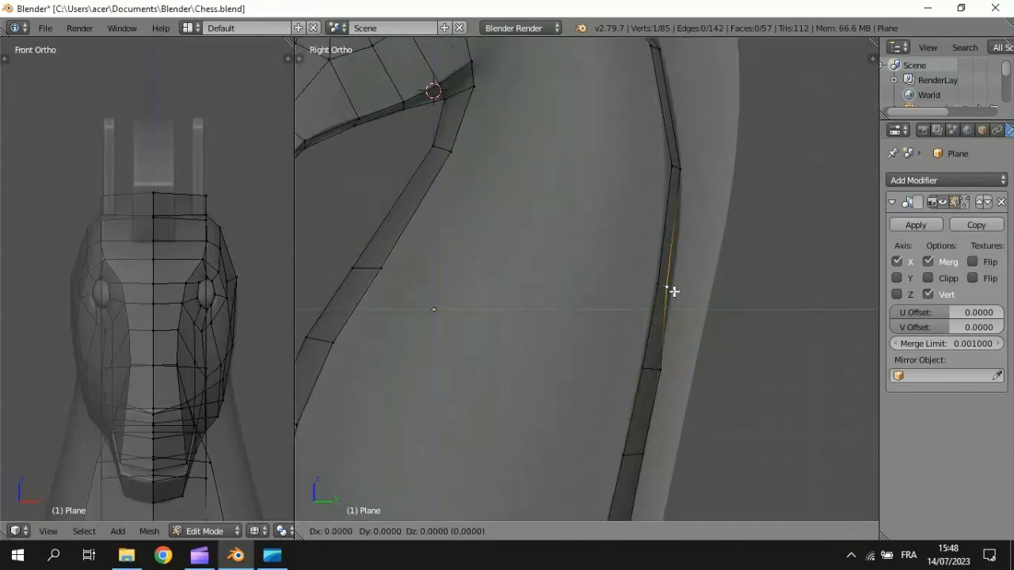
{"action": "left_click", "coordinate": [672, 290]}
{"action": "right_click", "coordinate": [656, 285]}
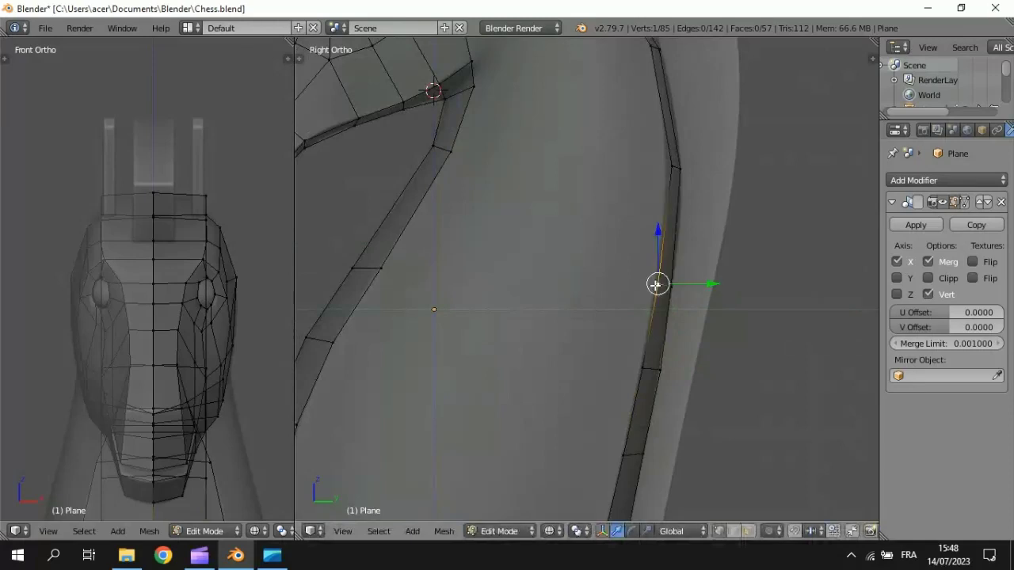
{"action": "key", "text": "g"}
{"action": "left_click", "coordinate": [652, 285]}
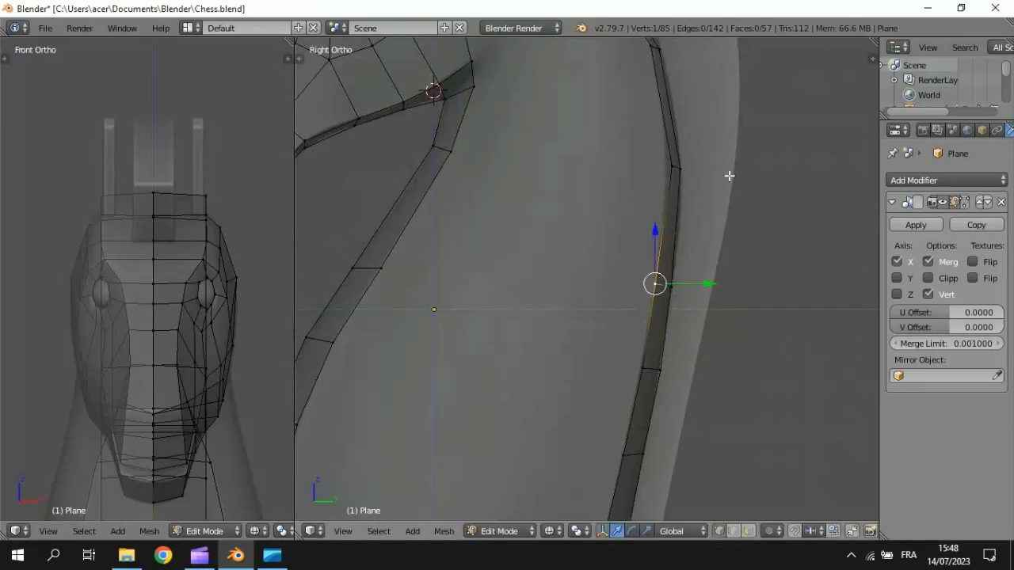
Widen the nape strip's fourth edge above the base by moving its rear and front vertices outward to the reference groove.
{"action": "middle_click_drag", "start_coordinate": [728, 175], "coordinate": [721, 301], "text": "shift"}
{"action": "right_click", "coordinate": [673, 291]}
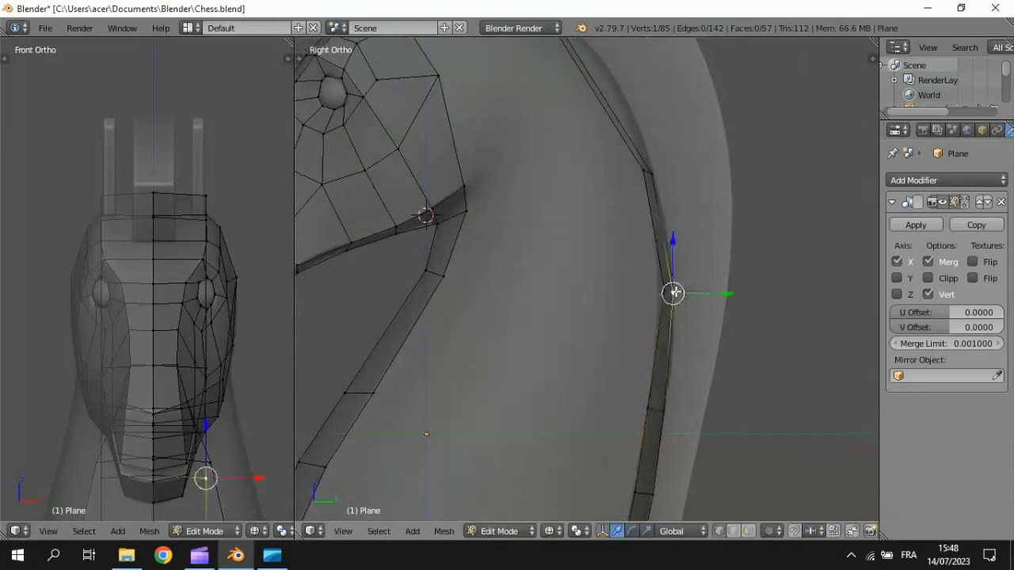
{"action": "key", "text": "g"}
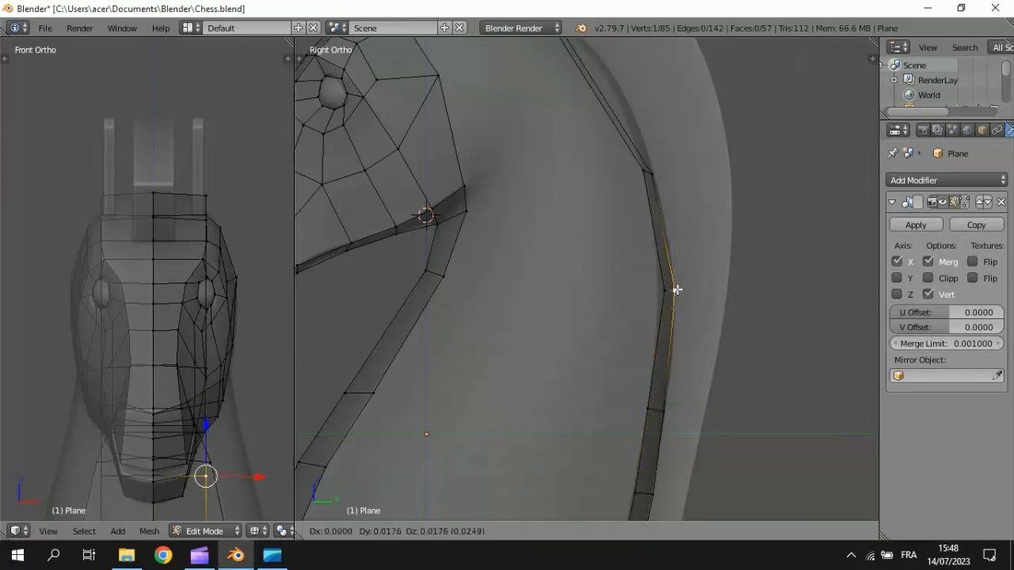
{"action": "left_click", "coordinate": [677, 293]}
{"action": "key", "text": "g"}
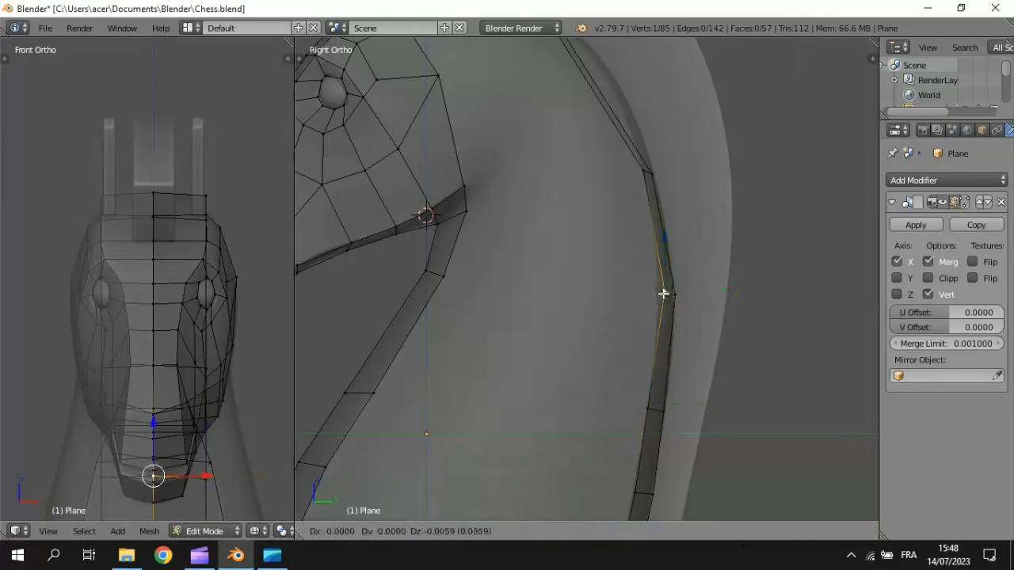
{"action": "left_click", "coordinate": [662, 295]}
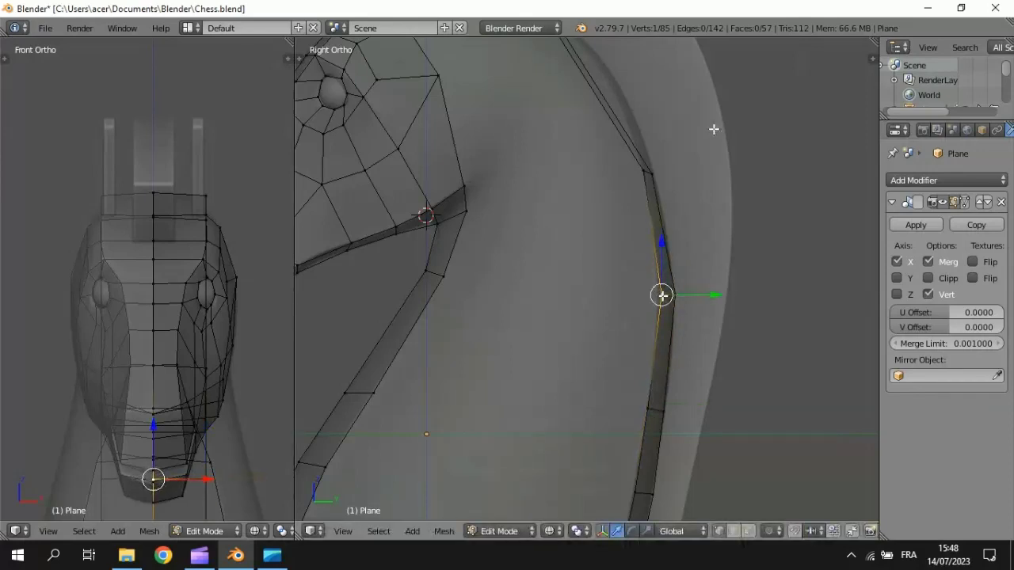
Add two loop cuts across the long upper nape segment and move them about 0.13 units up and back onto the groove's curve.
{"action": "middle_click_drag", "start_coordinate": [713, 129], "coordinate": [729, 281], "text": "shift"}
{"action": "right_click", "coordinate": [670, 326]}
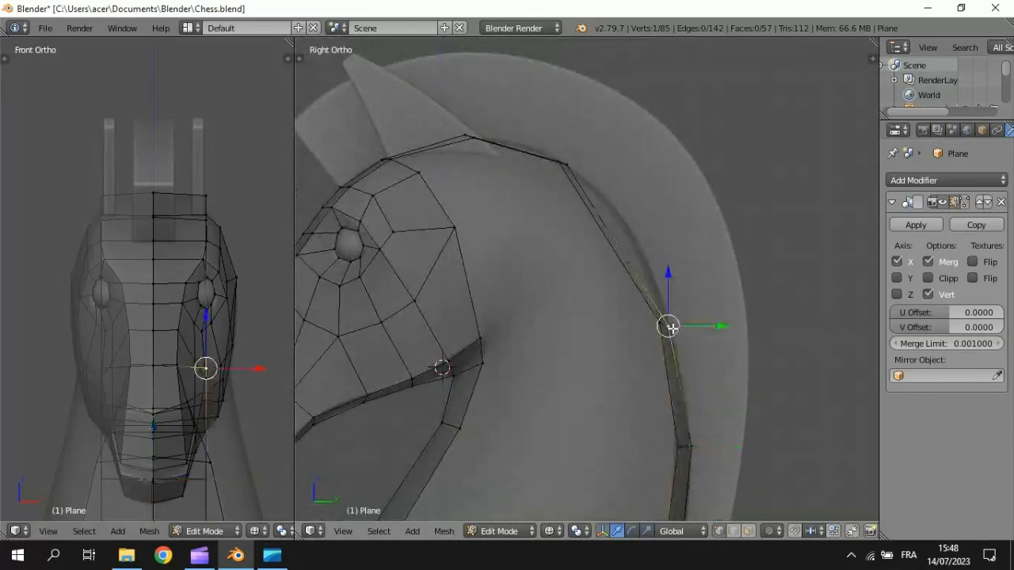
{"action": "key", "text": "ctrl+r"}
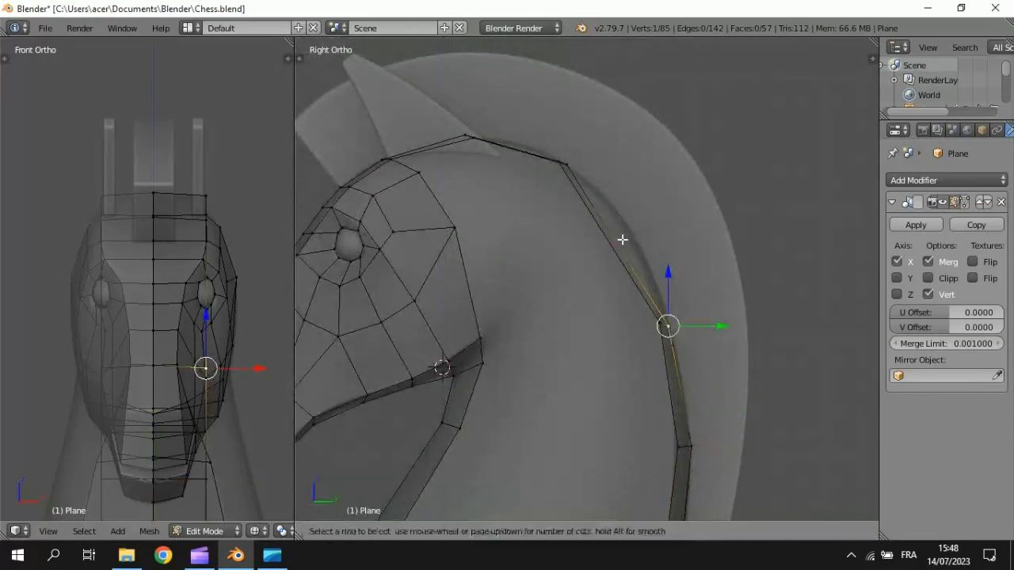
{"action": "left_click", "coordinate": [622, 240]}
{"action": "right_click", "coordinate": [622, 239]}
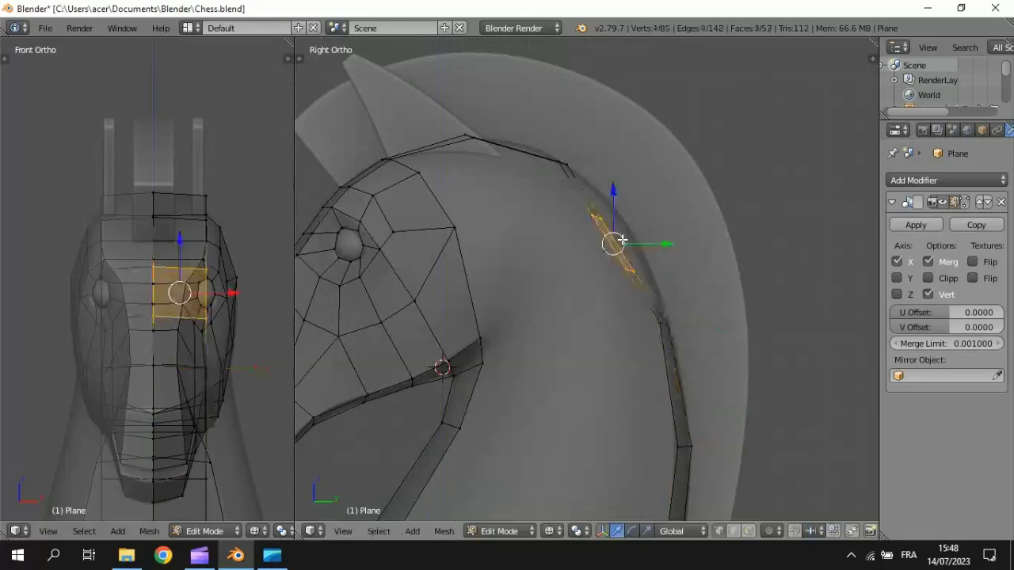
{"action": "key", "text": "g"}
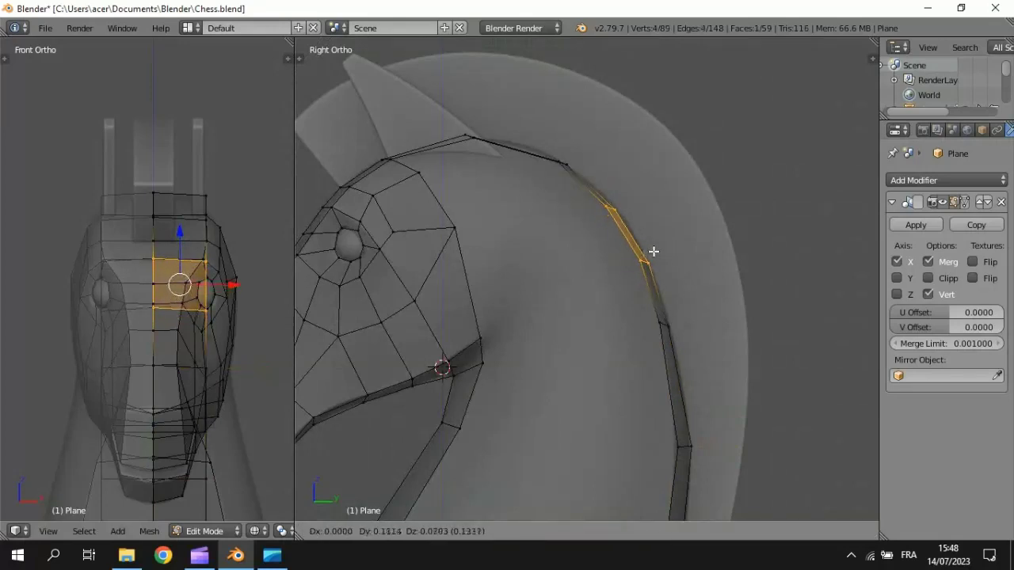
{"action": "left_click", "coordinate": [653, 251]}
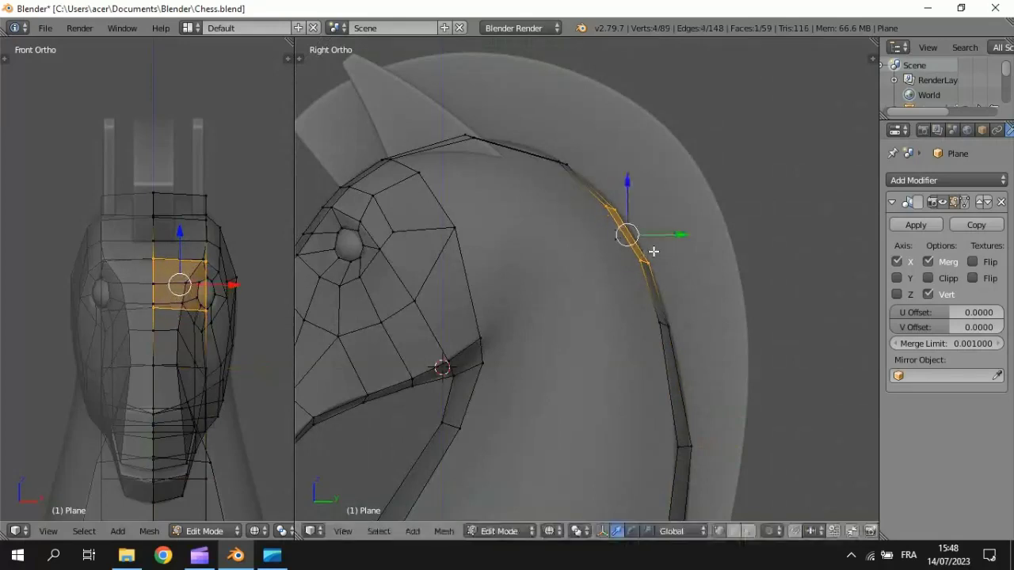
Move both vertices of the nape edge behind the ear forward and up, following the reference crest.
{"action": "right_click", "coordinate": [569, 164]}
{"action": "key", "text": "g"}
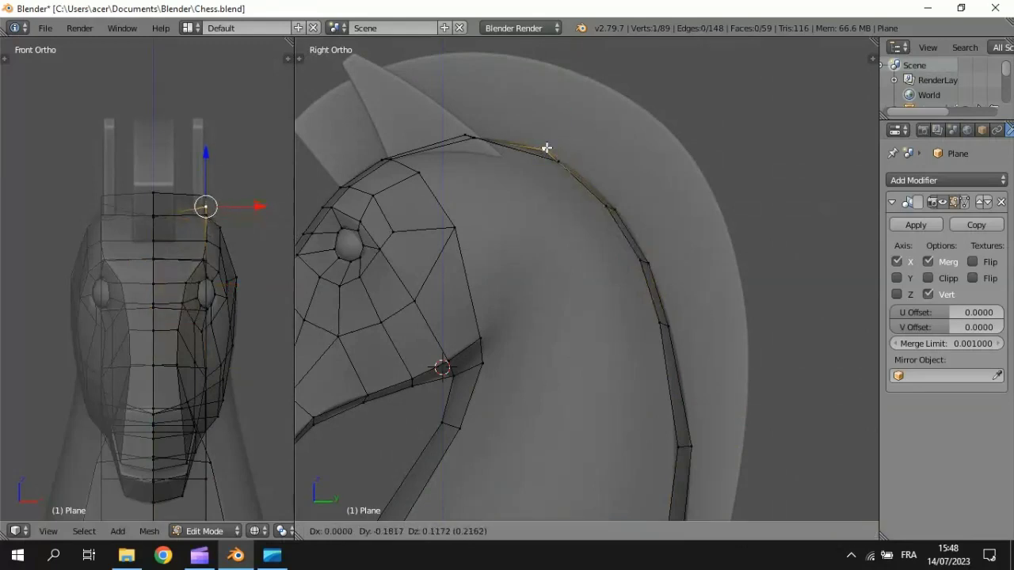
{"action": "left_click", "coordinate": [545, 149]}
{"action": "right_click", "coordinate": [557, 160]}
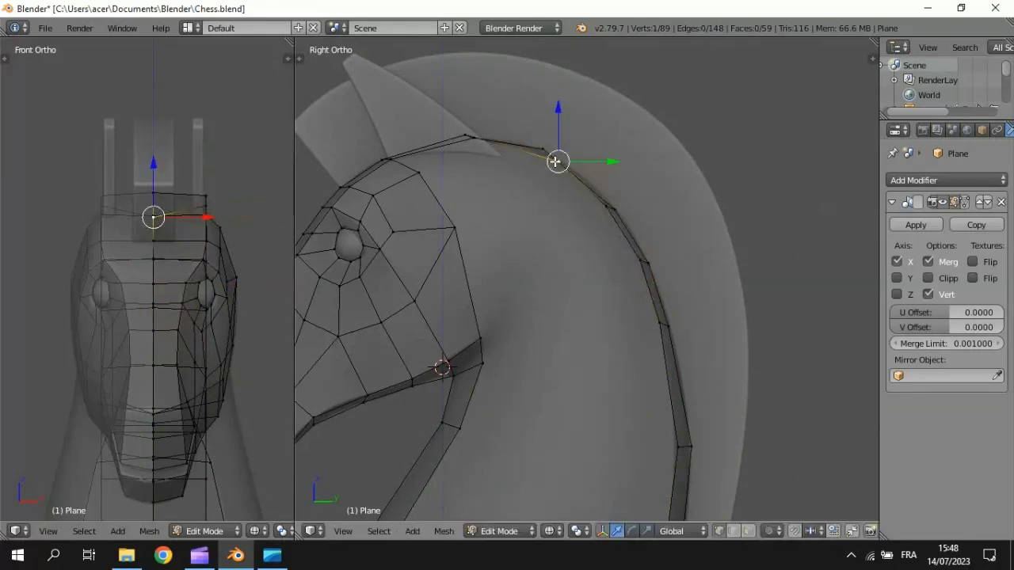
{"action": "key", "text": "g"}
{"action": "left_click", "coordinate": [540, 155]}
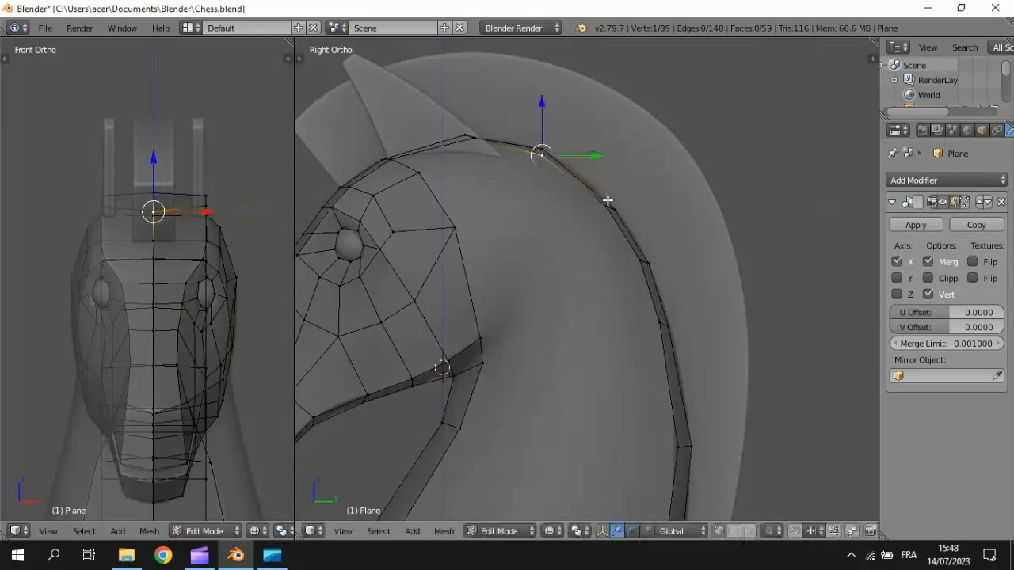
Move the outer vertex of the upper new nape loop forward and up onto the reference mane curve.
{"action": "right_click", "coordinate": [611, 201]}
{"action": "key", "text": "g"}
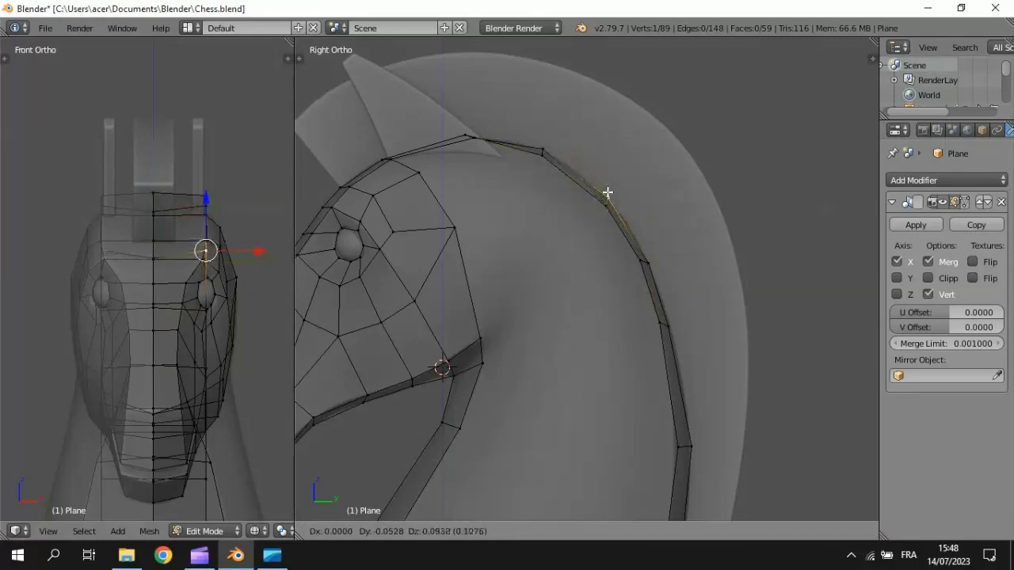
{"action": "left_click", "coordinate": [608, 197]}
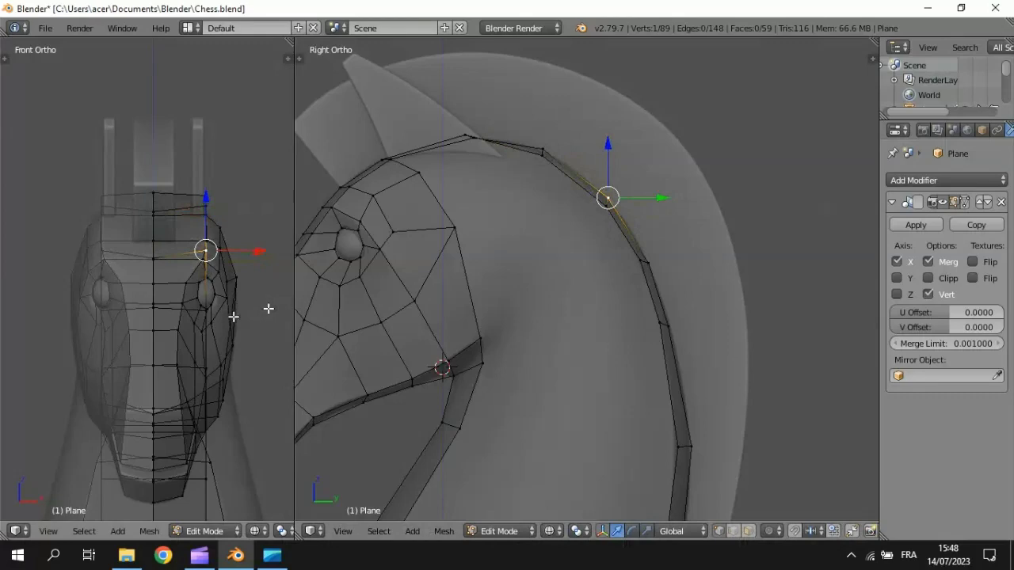
Hide the head and front-neck geometry so only the strip along the back of the neck remains editable.
{"action": "key", "text": "ctrl+KP_1"}
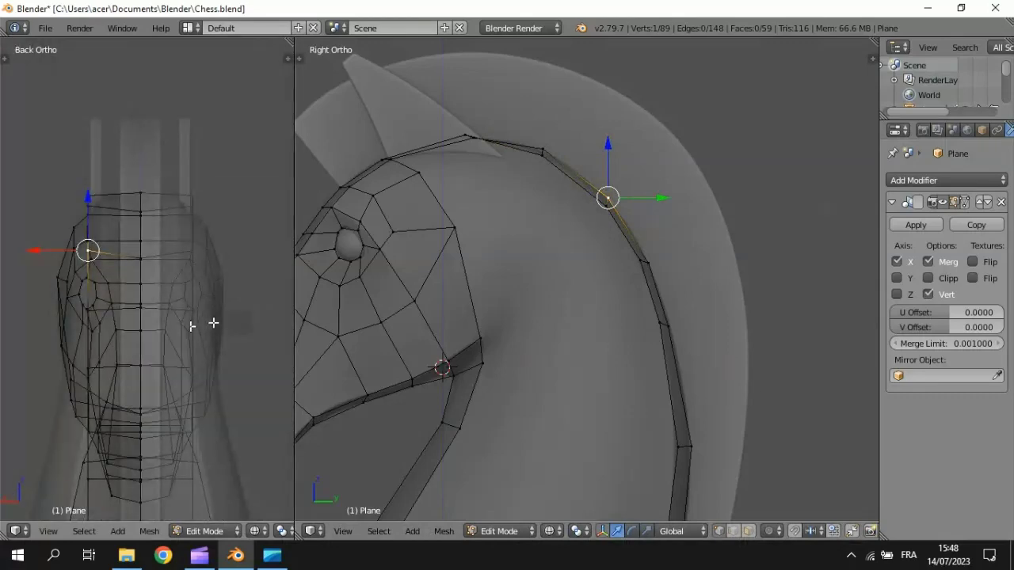
{"action": "middle_click_drag", "start_coordinate": [621, 206], "coordinate": [659, 191], "text": "shift"}
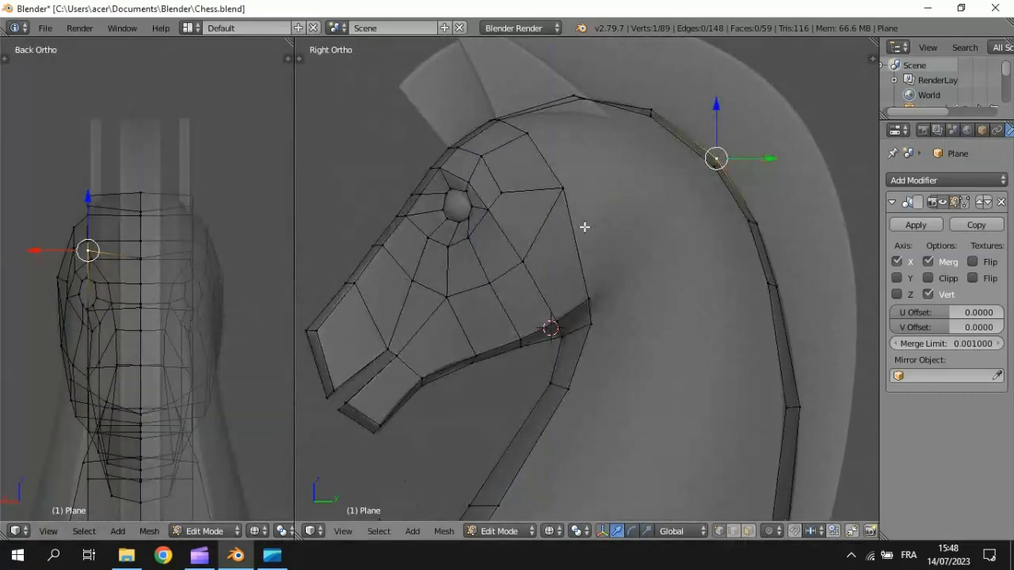
{"action": "scroll", "coordinate": [599, 339], "scroll_direction": "down", "scroll_amount": 6}
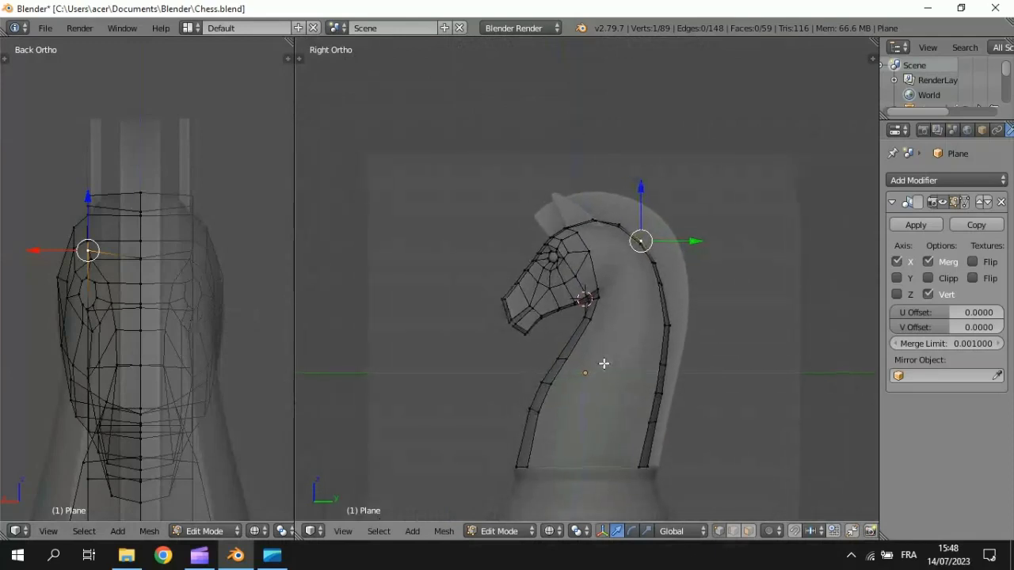
{"action": "key", "text": "a"}
{"action": "key", "text": "b"}
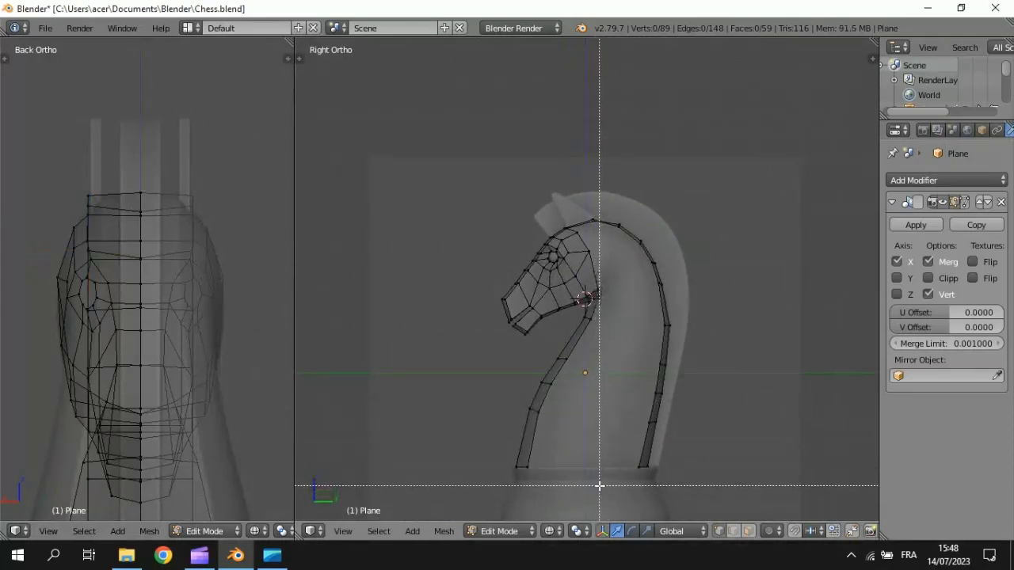
{"action": "left_click_drag", "start_coordinate": [606, 485], "coordinate": [444, 229]}
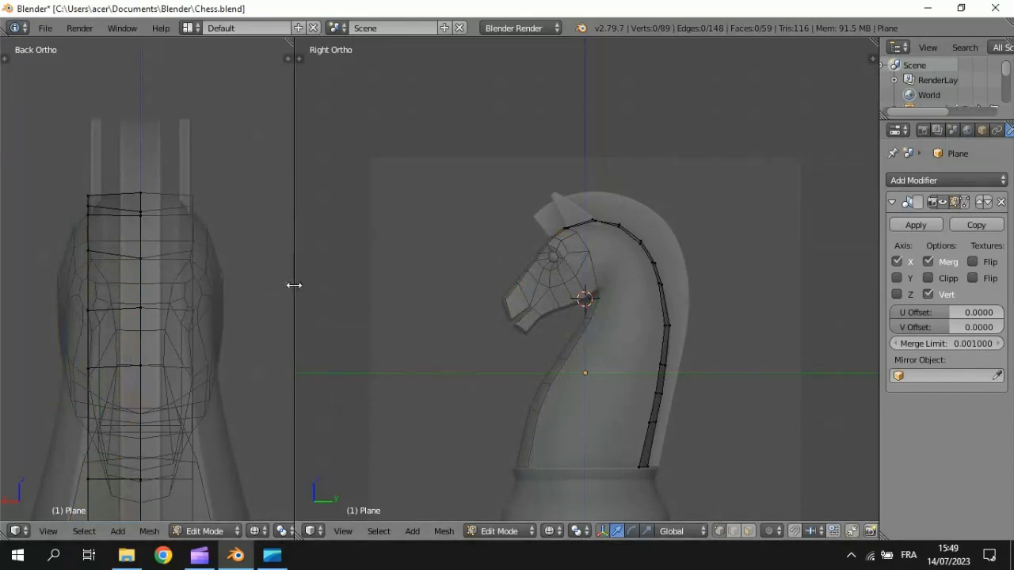
Enlarge the back view and move the outer vertex at the strip's highest point inward along X and slightly down to match the reference.
{"action": "left_click_drag", "start_coordinate": [294, 285], "coordinate": [389, 285]}
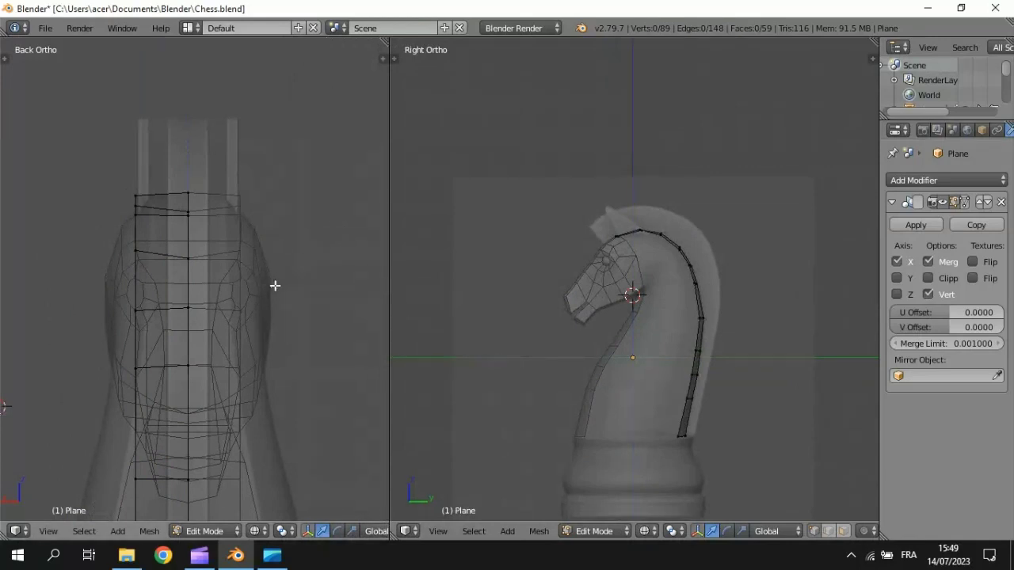
{"action": "middle_click_drag", "start_coordinate": [274, 285], "coordinate": [305, 254], "text": "ctrl"}
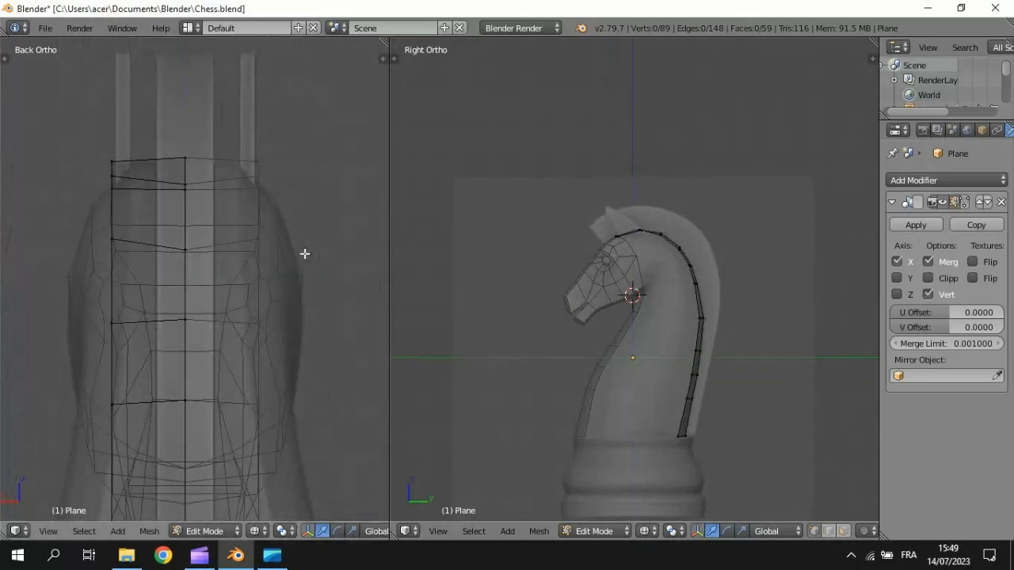
{"action": "middle_click_drag", "start_coordinate": [621, 345], "coordinate": [726, 312], "text": "ctrl"}
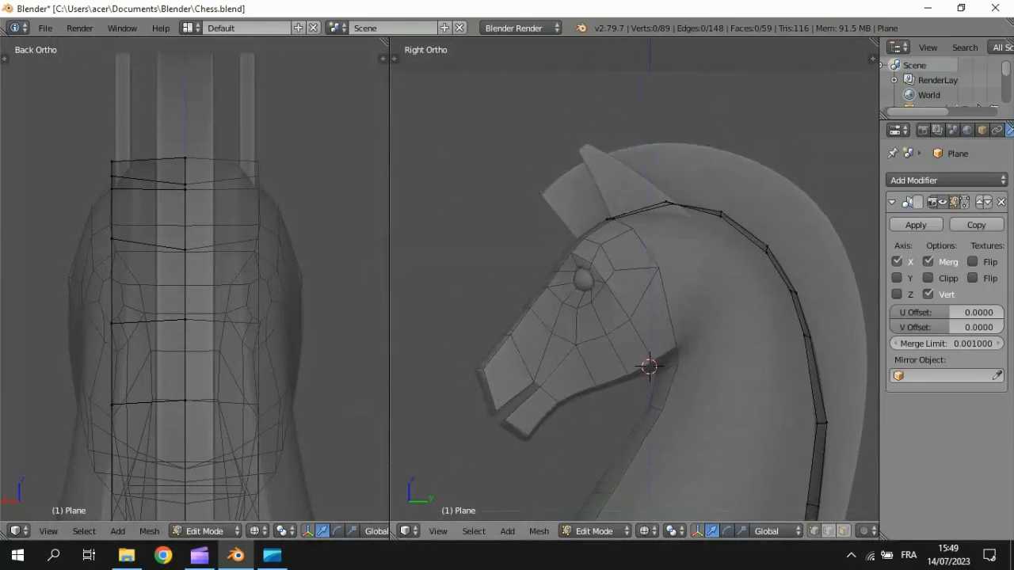
{"action": "left_click_drag", "start_coordinate": [389, 267], "coordinate": [464, 267]}
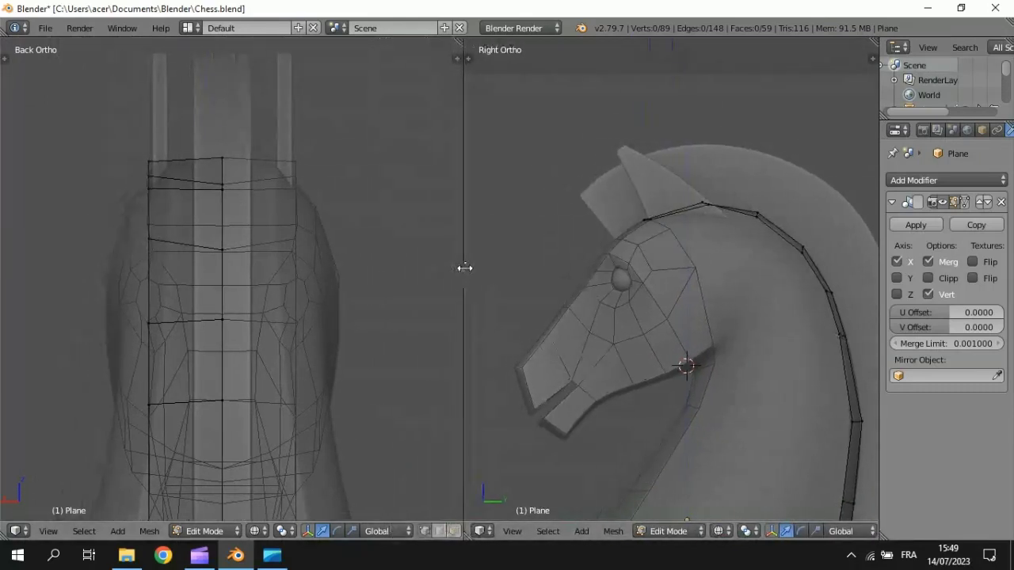
{"action": "right_click", "coordinate": [701, 200]}
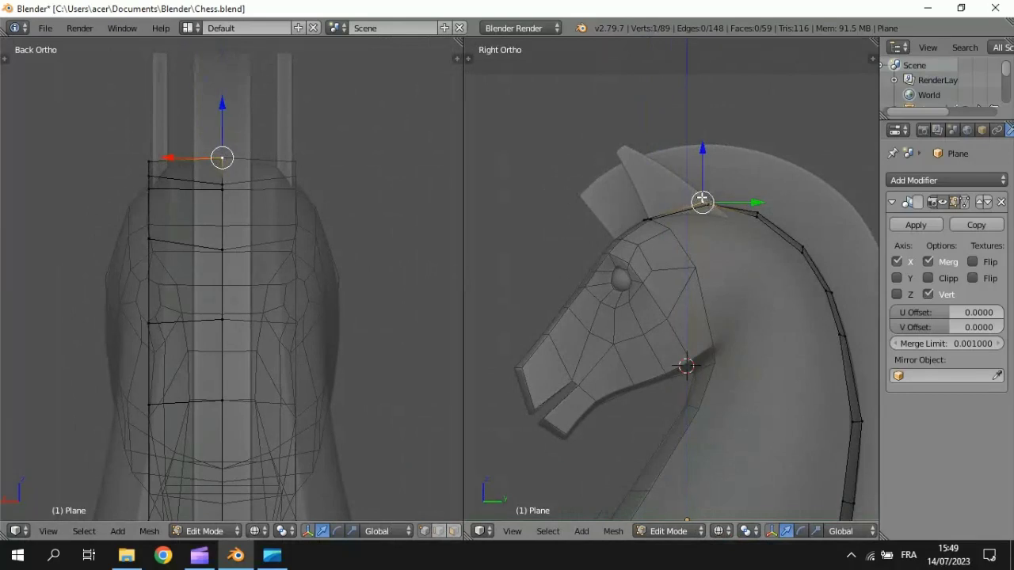
{"action": "right_click", "coordinate": [707, 204]}
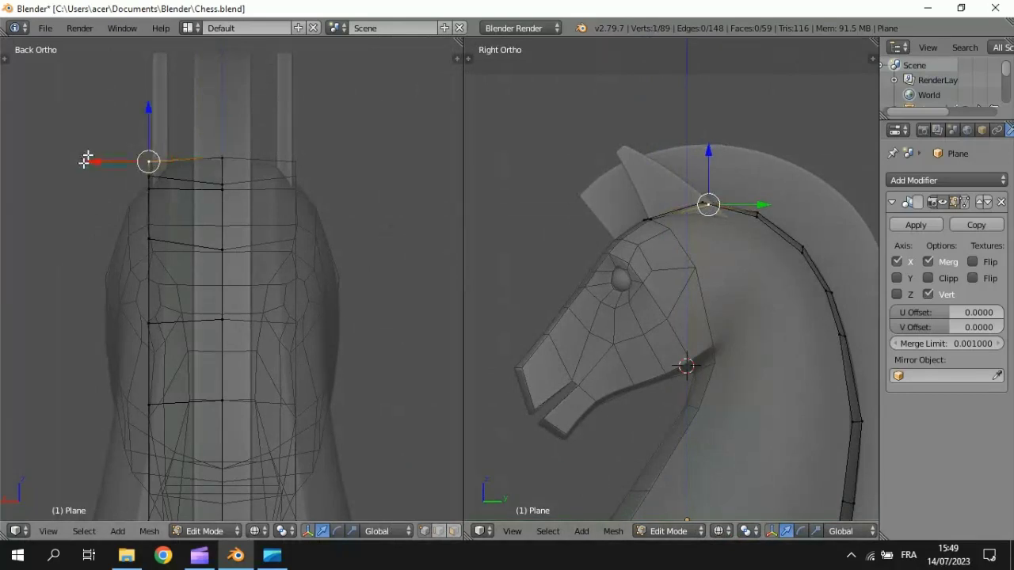
{"action": "left_click_drag", "start_coordinate": [90, 160], "coordinate": [166, 162]}
{"action": "left_click_drag", "start_coordinate": [105, 164], "coordinate": [106, 164]}
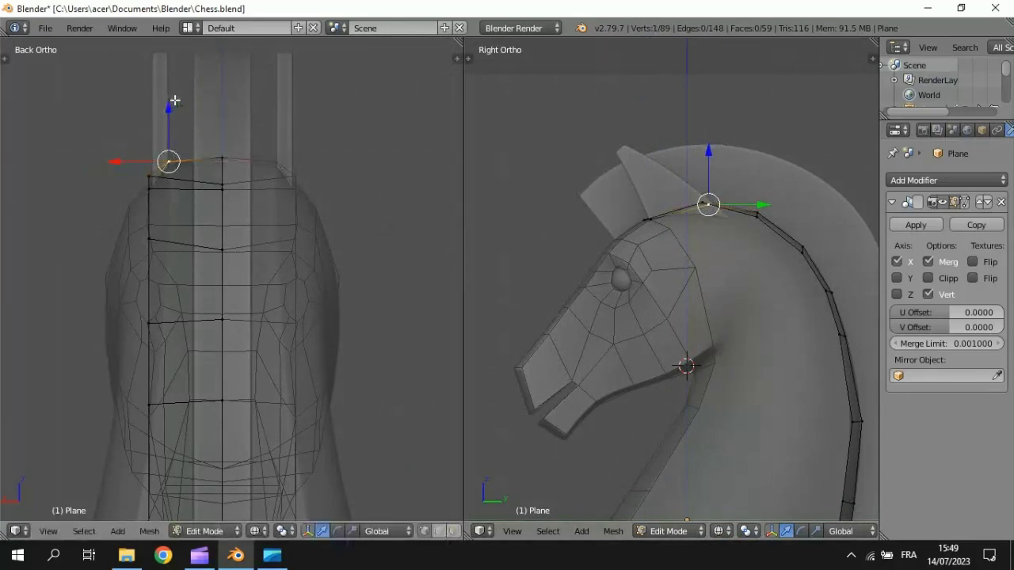
{"action": "left_click_drag", "start_coordinate": [169, 102], "coordinate": [171, 115]}
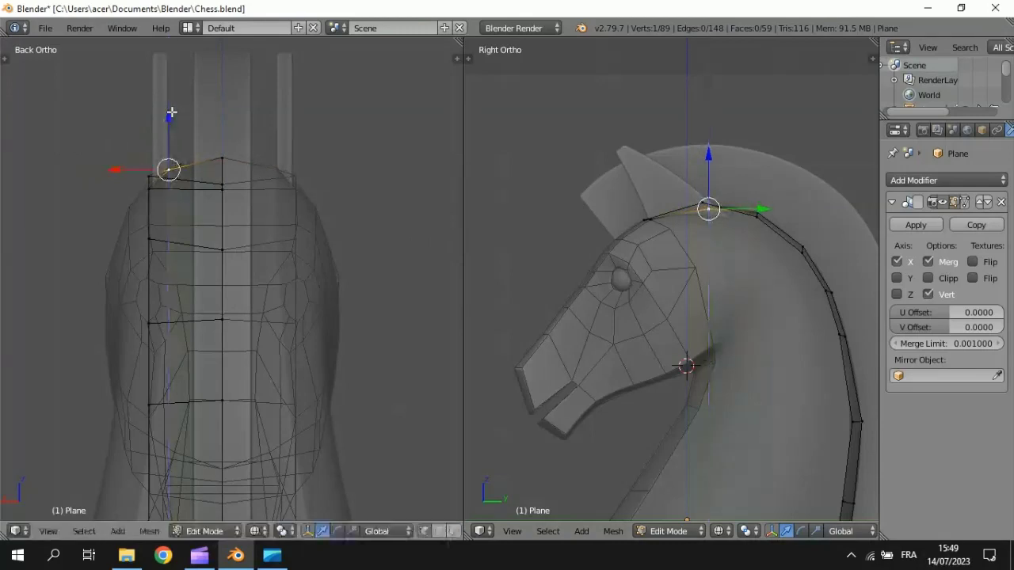
Move the outer vertex just behind the strip's highest point inward along X and slightly down.
{"action": "right_click", "coordinate": [756, 218]}
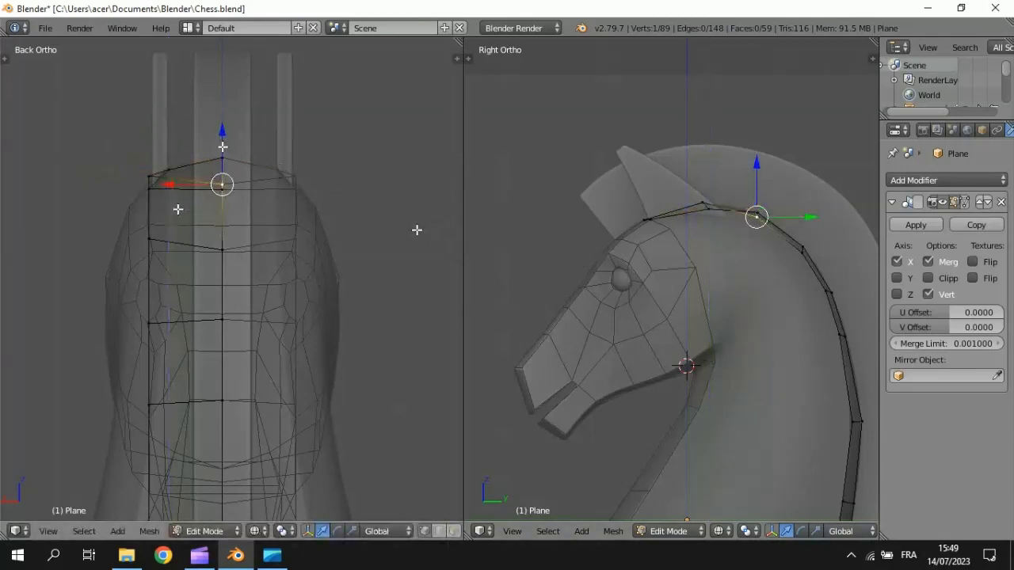
{"action": "right_click", "coordinate": [148, 190]}
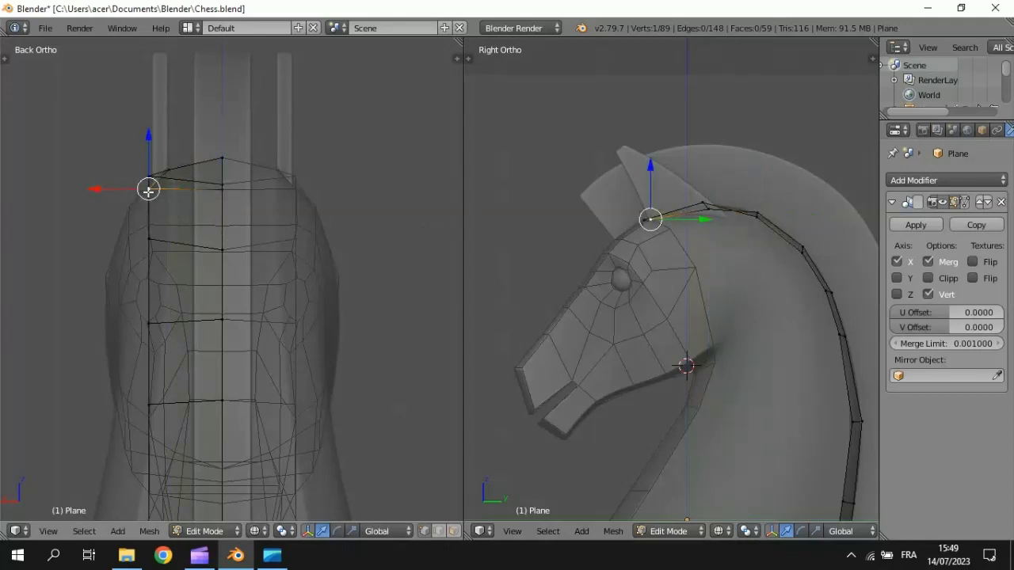
{"action": "right_click", "coordinate": [148, 179]}
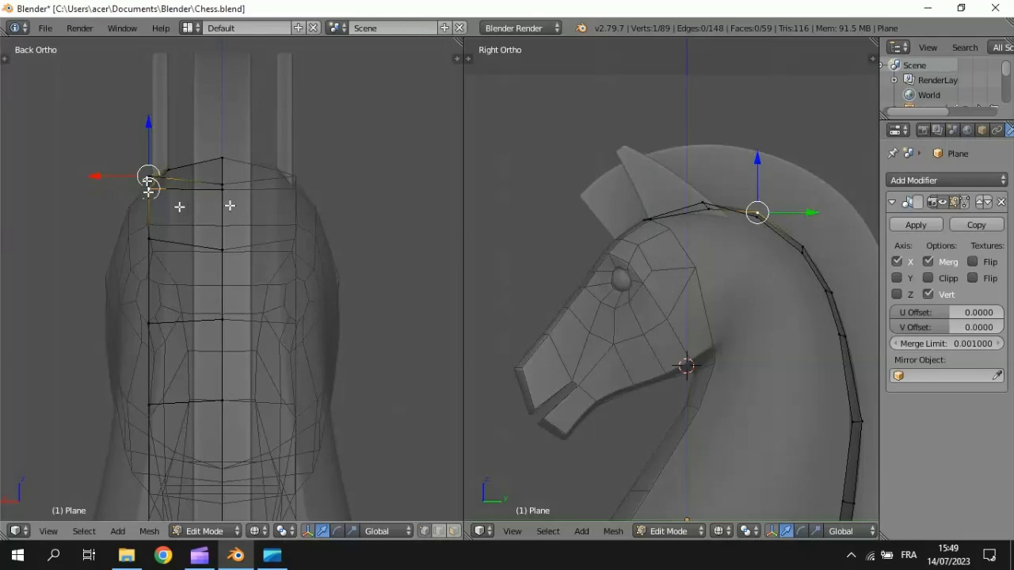
{"action": "left_click_drag", "start_coordinate": [97, 173], "coordinate": [119, 173]}
{"action": "left_click_drag", "start_coordinate": [168, 121], "coordinate": [168, 128]}
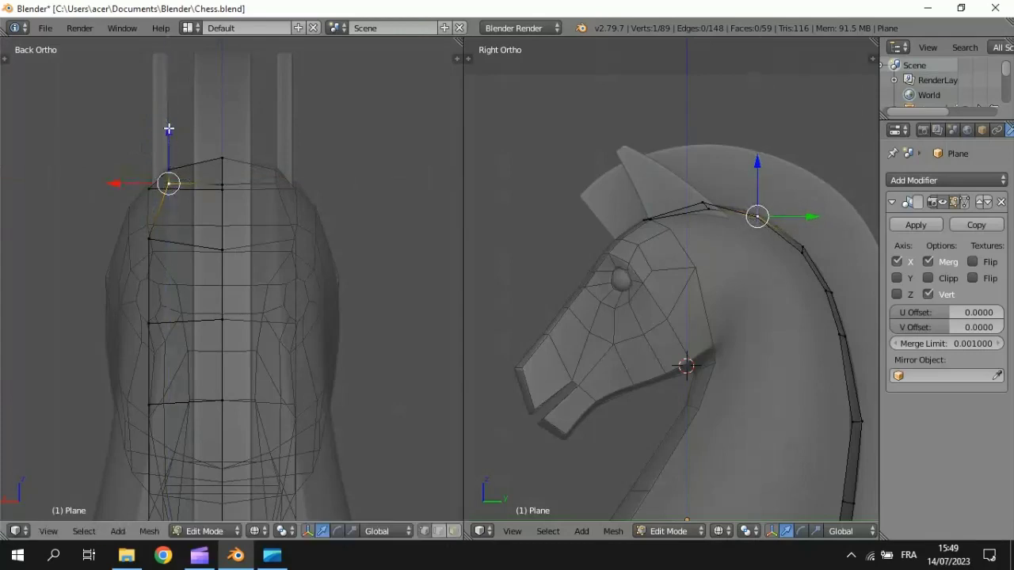
Move the three following outer vertices down the upper neck inward along X, shifting the lowest of them least.
{"action": "right_click", "coordinate": [148, 238]}
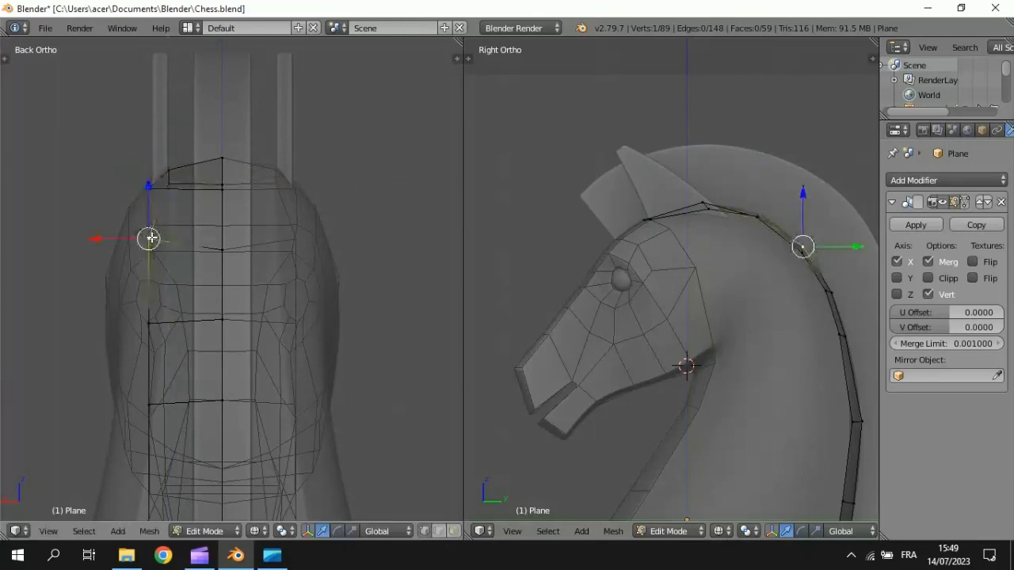
{"action": "left_click_drag", "start_coordinate": [96, 238], "coordinate": [112, 247]}
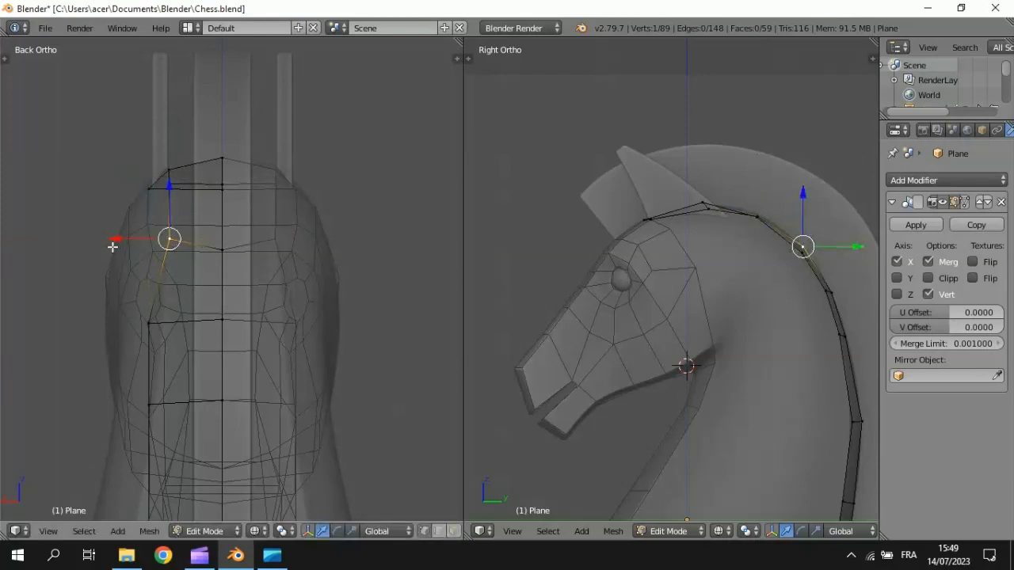
{"action": "right_click", "coordinate": [151, 322]}
{"action": "middle_click_drag", "start_coordinate": [265, 391], "coordinate": [320, 231], "text": "shift"}
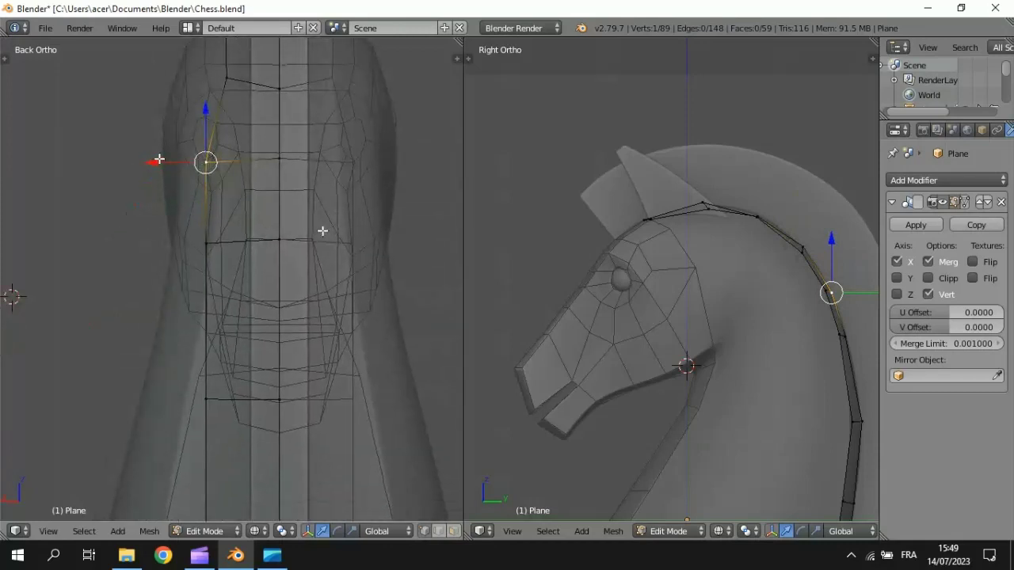
{"action": "left_click_drag", "start_coordinate": [152, 163], "coordinate": [163, 162]}
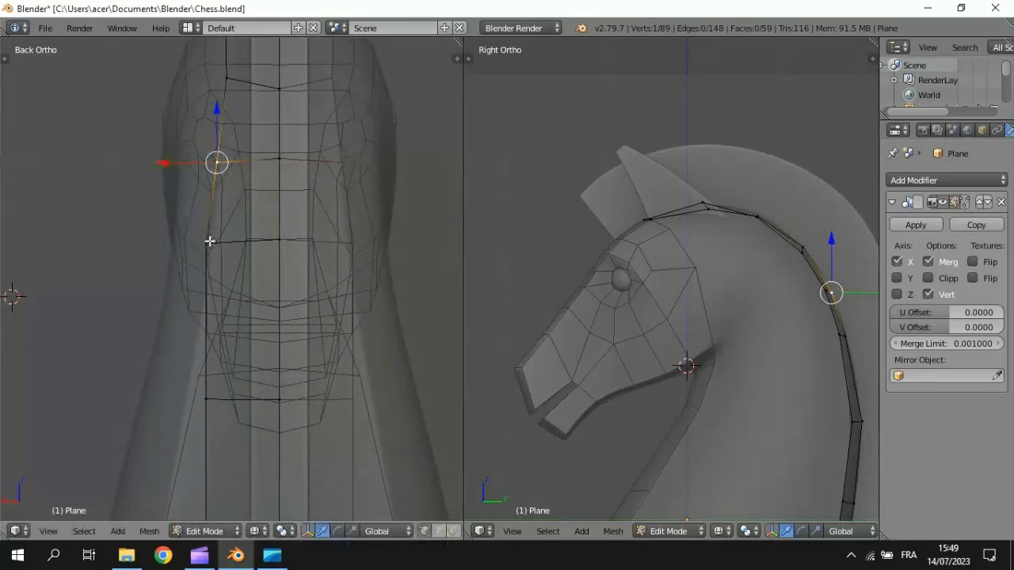
{"action": "right_click", "coordinate": [207, 241]}
{"action": "left_click_drag", "start_coordinate": [154, 241], "coordinate": [159, 238]}
Move the next three outer vertices down the mid-neck outward along X to widen the strip like the reference.
{"action": "right_click", "coordinate": [205, 402]}
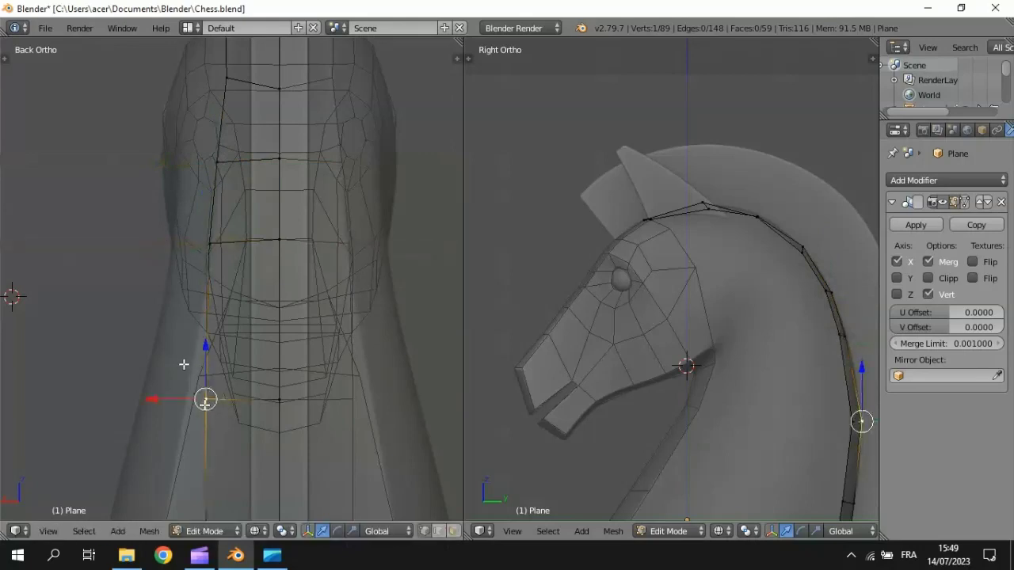
{"action": "left_click_drag", "start_coordinate": [143, 400], "coordinate": [124, 399]}
{"action": "middle_click_drag", "start_coordinate": [252, 341], "coordinate": [245, 113], "text": "shift"}
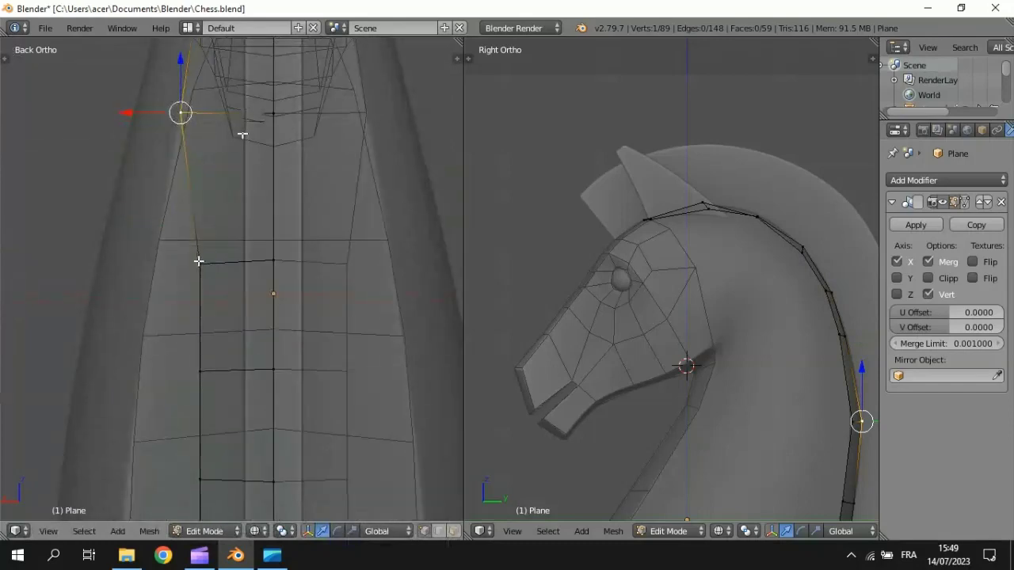
{"action": "right_click", "coordinate": [199, 262]}
{"action": "left_click_drag", "start_coordinate": [146, 265], "coordinate": [99, 267]}
{"action": "middle_click_drag", "start_coordinate": [274, 292], "coordinate": [280, 150], "text": "shift"}
{"action": "right_click", "coordinate": [217, 225]}
{"action": "left_click_drag", "start_coordinate": [158, 222], "coordinate": [99, 229]}
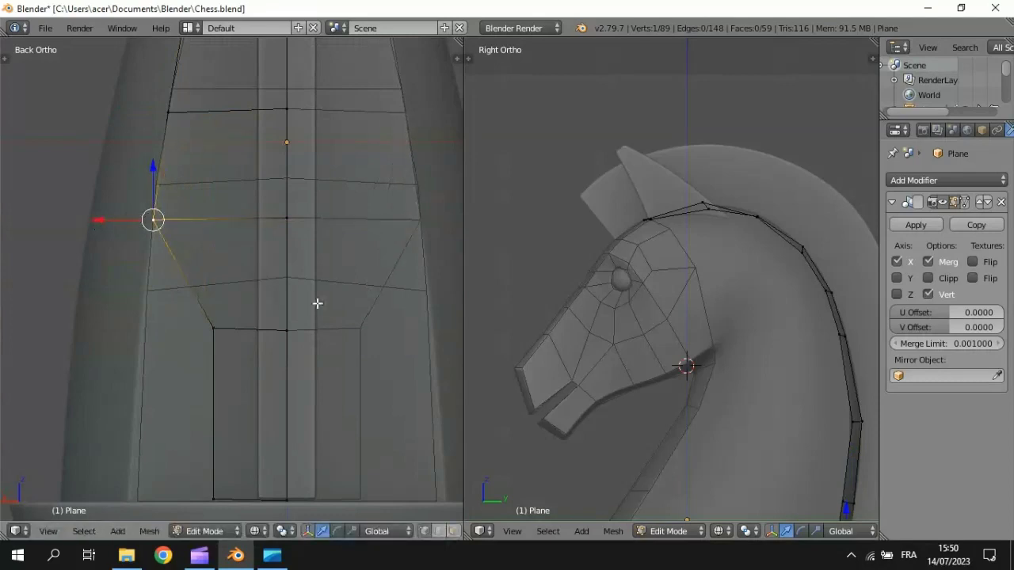
Move the last two outer vertices, down to the neck's base, outward along X to follow the reference neck width.
{"action": "middle_click_drag", "start_coordinate": [317, 305], "coordinate": [320, 233], "text": "shift"}
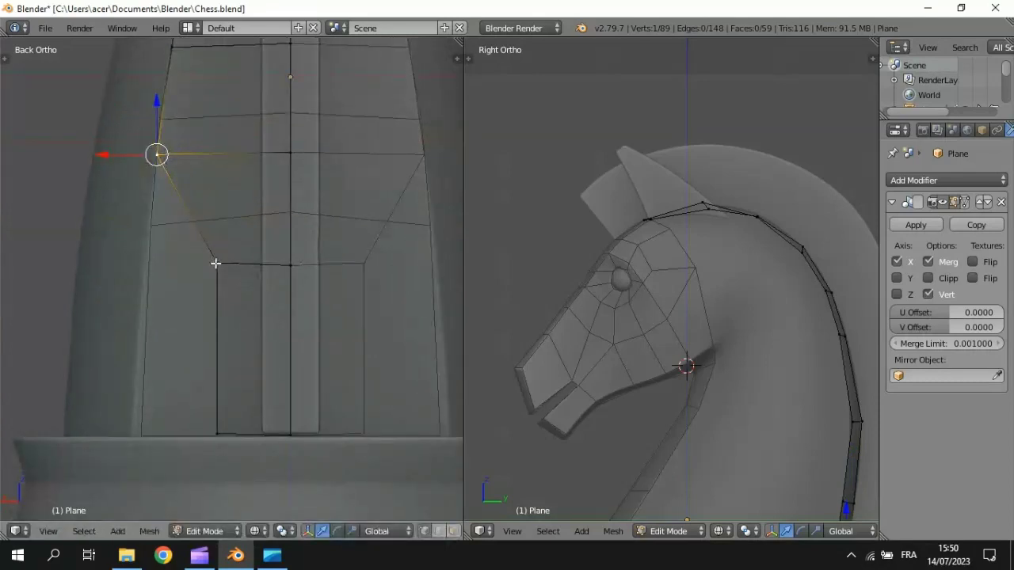
{"action": "right_click", "coordinate": [216, 265]}
{"action": "left_click_drag", "start_coordinate": [154, 260], "coordinate": [97, 262]}
{"action": "right_click", "coordinate": [216, 433]}
{"action": "left_click_drag", "start_coordinate": [164, 432], "coordinate": [83, 434]}
Show the back view in solid shading and orbit it to inspect the neck strip at an angle.
{"action": "key", "text": "z"}
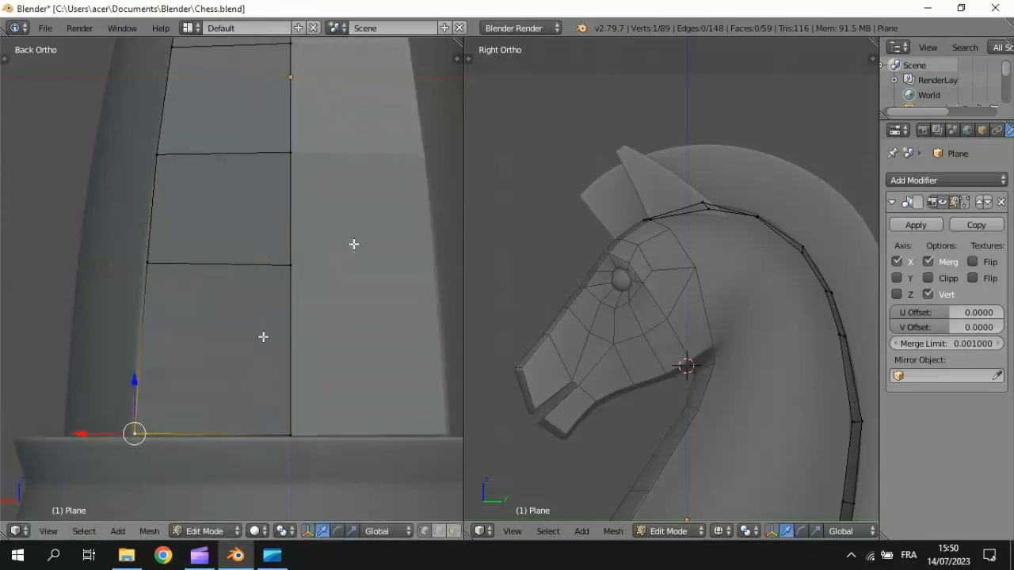
{"action": "scroll", "coordinate": [276, 296], "scroll_direction": "down", "scroll_amount": 3}
{"action": "middle_click_drag", "start_coordinate": [269, 319], "coordinate": [256, 272]}
{"action": "middle_click_drag", "start_coordinate": [328, 277], "coordinate": [353, 274]}
{"action": "right_click", "coordinate": [373, 210], "text": "alt"}
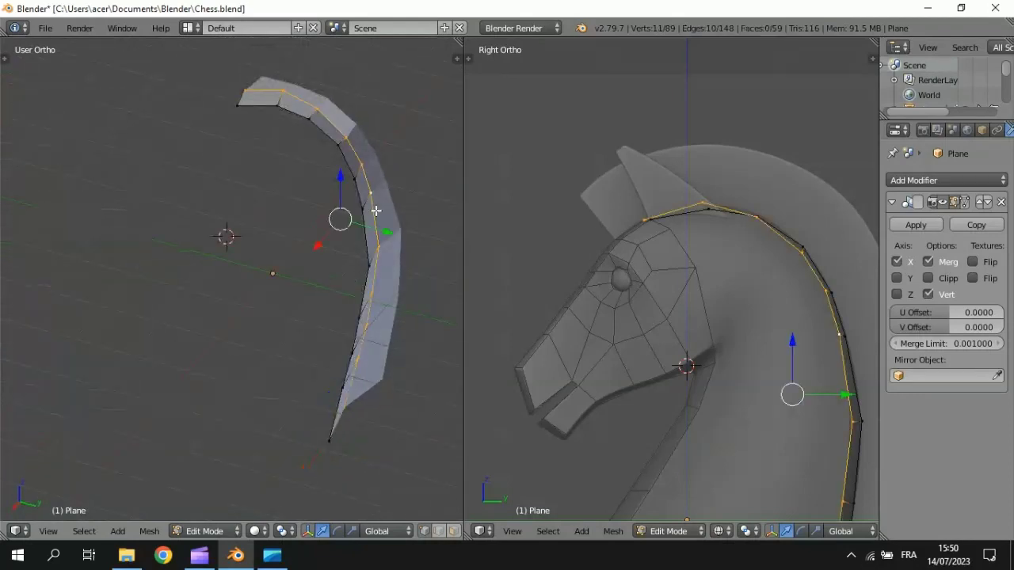
{"action": "middle_click_drag", "start_coordinate": [831, 317], "coordinate": [627, 233], "text": "shift"}
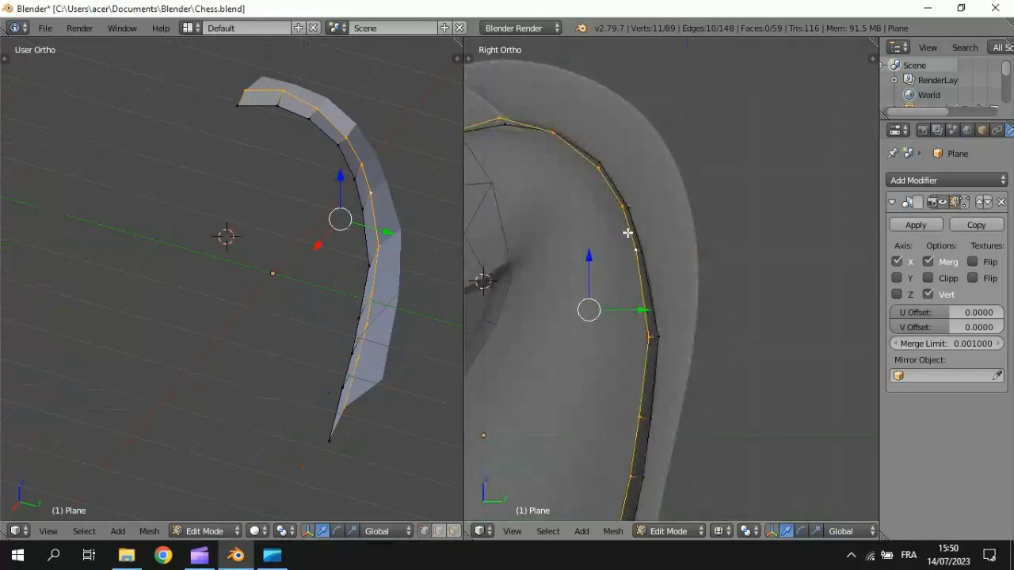
{"action": "right_click", "coordinate": [649, 337]}
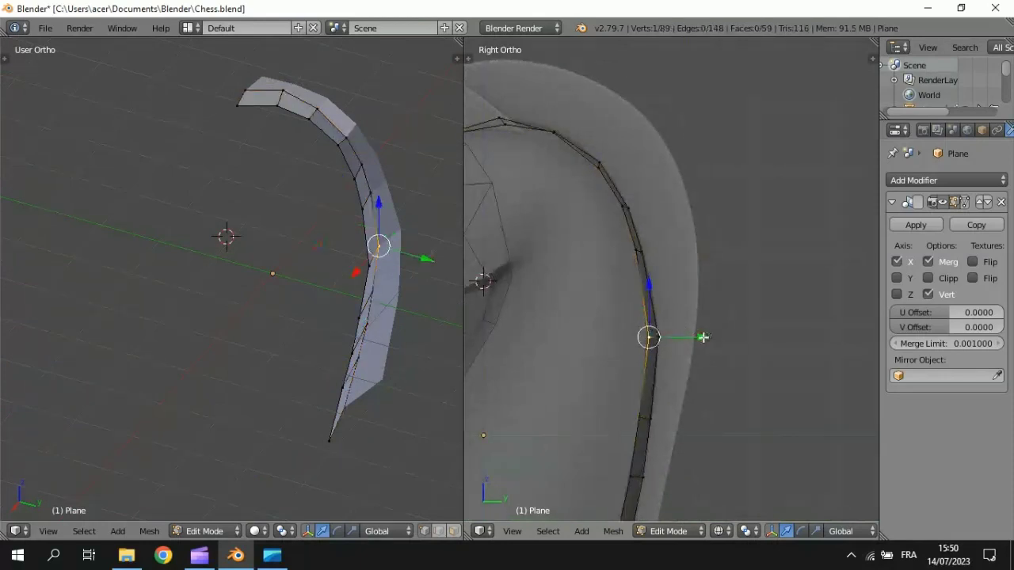
{"action": "key", "text": "g"}
{"action": "key", "text": "y"}
{"action": "right_click", "coordinate": [715, 339]}
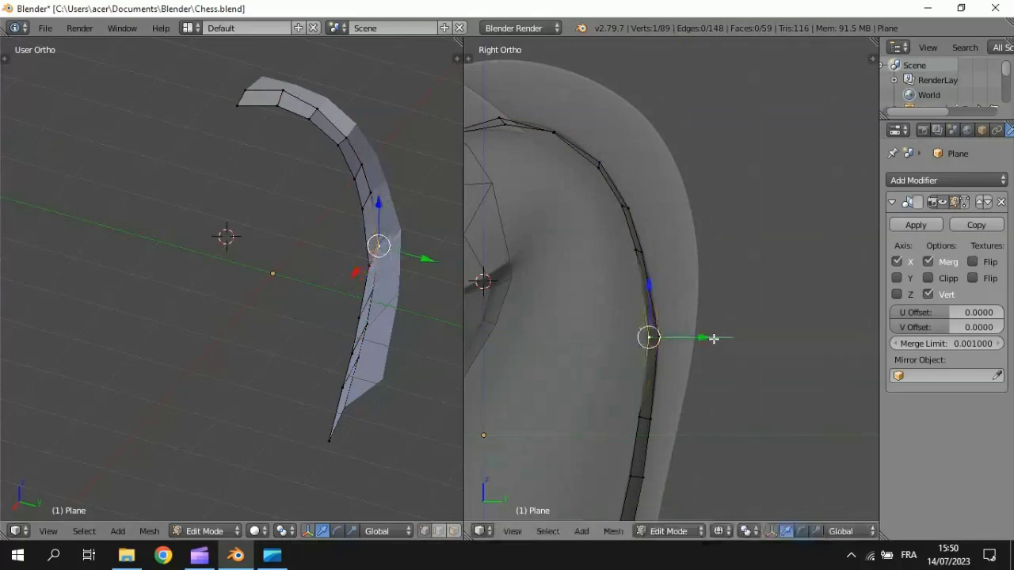
Select the strip's centre edge loop without its two topmost vertices and shift it slightly backward along Y toward the mane.
{"action": "right_click", "coordinate": [377, 213], "text": "alt"}
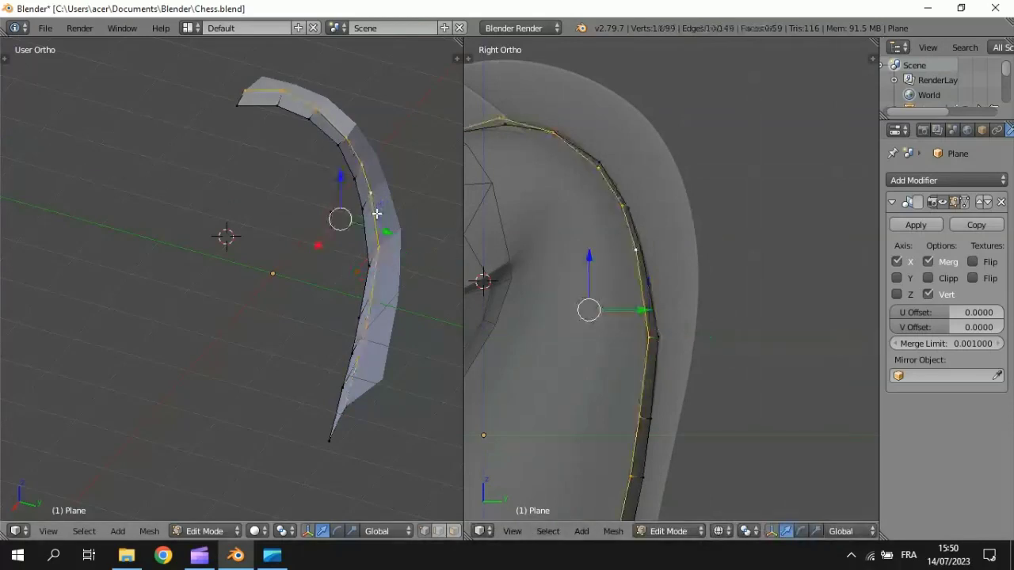
{"action": "right_click", "coordinate": [279, 90], "text": "shift"}
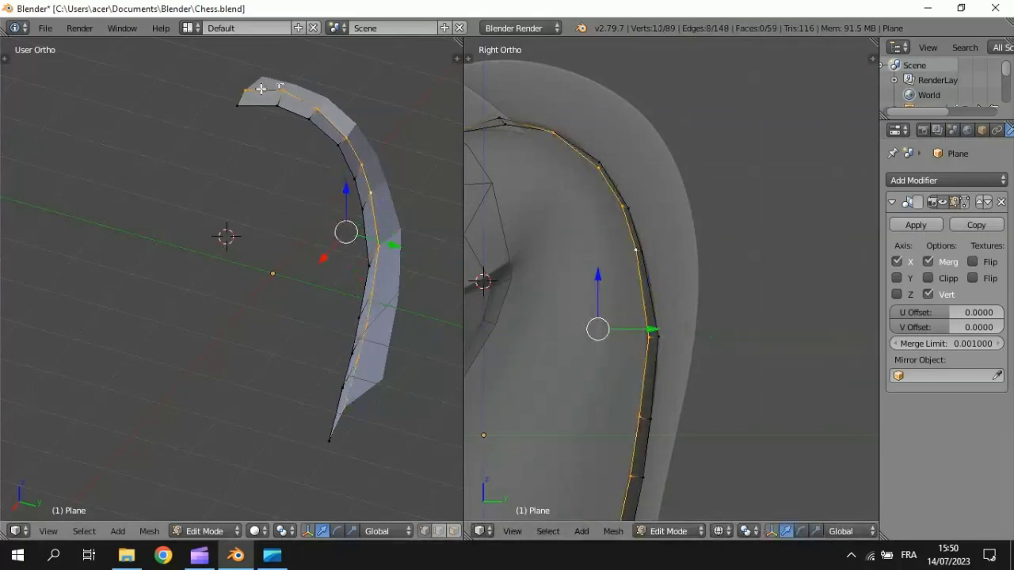
{"action": "right_click", "coordinate": [247, 89], "text": "shift"}
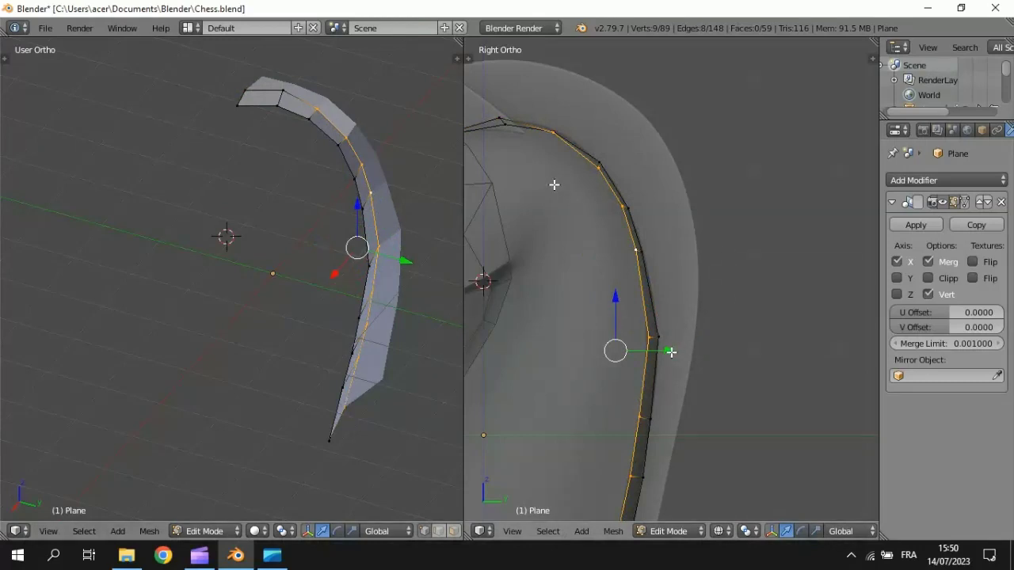
{"action": "left_click_drag", "start_coordinate": [669, 351], "coordinate": [685, 352]}
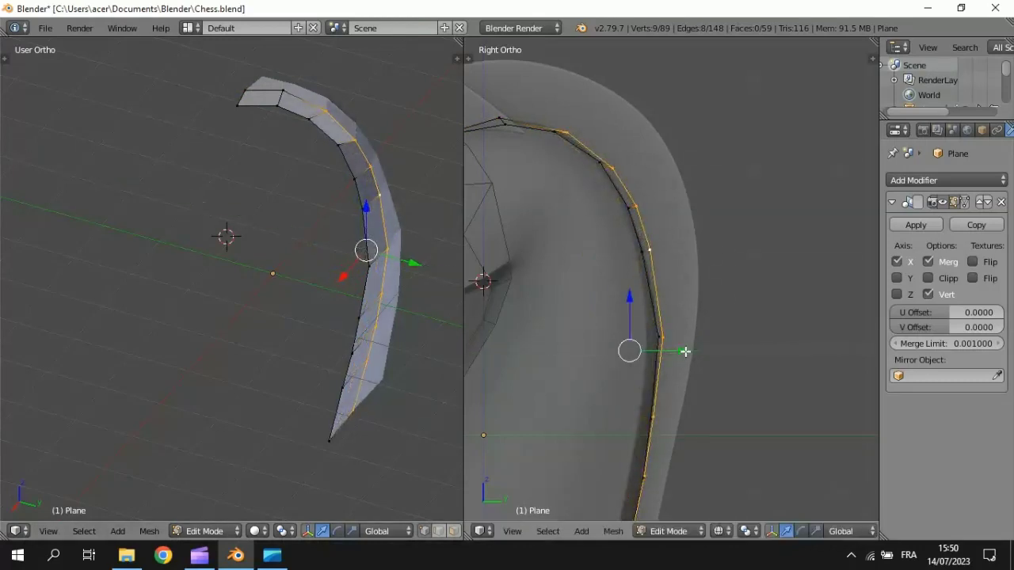
Select the strip's outer edge loop without its four topmost vertices and shift it slightly forward along Y toward the throat.
{"action": "right_click", "coordinate": [650, 314], "text": "alt"}
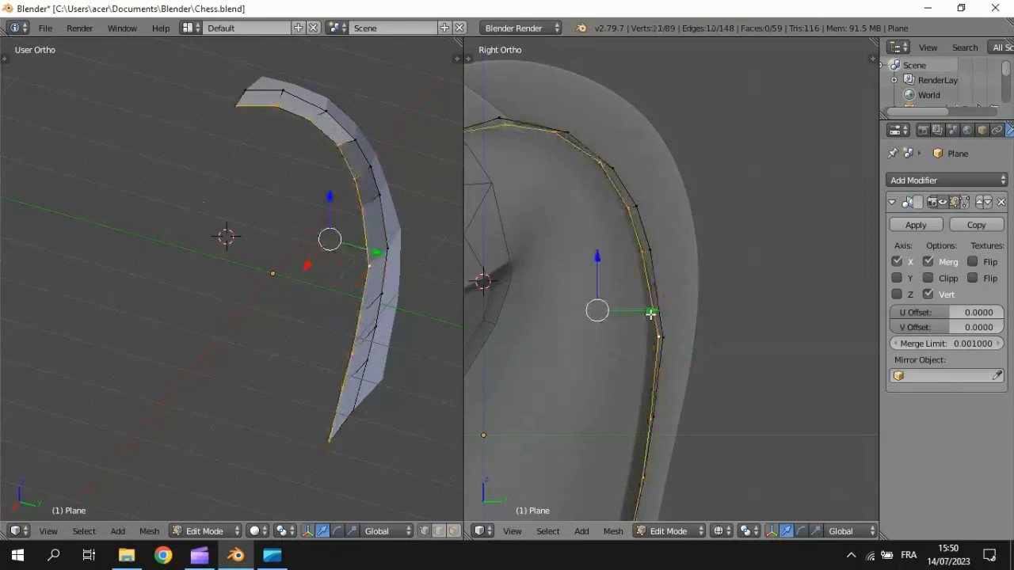
{"action": "right_click", "coordinate": [273, 103], "text": "shift"}
{"action": "right_click", "coordinate": [240, 104], "text": "shift"}
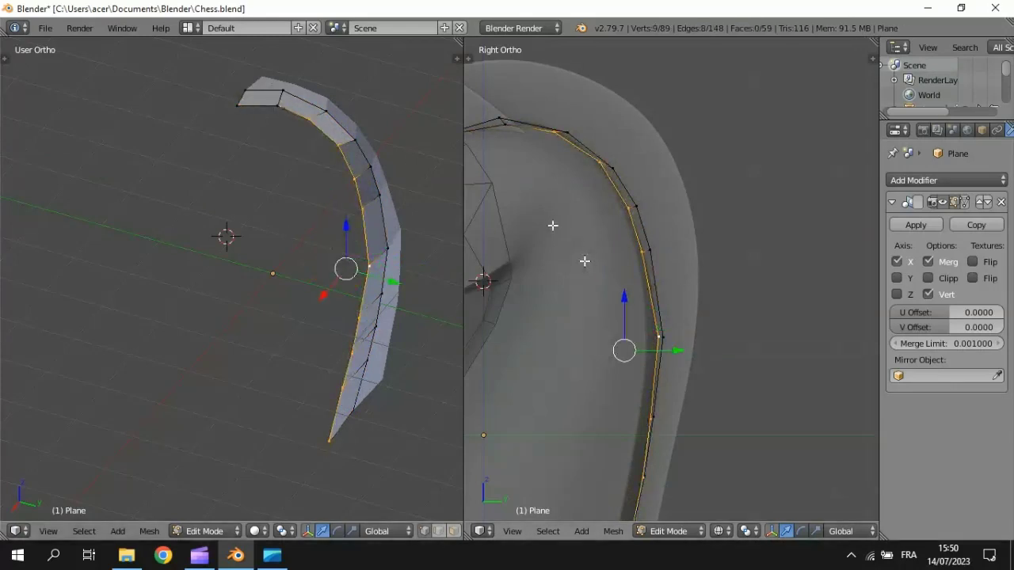
{"action": "middle_click_drag", "start_coordinate": [585, 261], "coordinate": [613, 211], "text": "shift"}
{"action": "right_click", "coordinate": [626, 118], "text": "shift"}
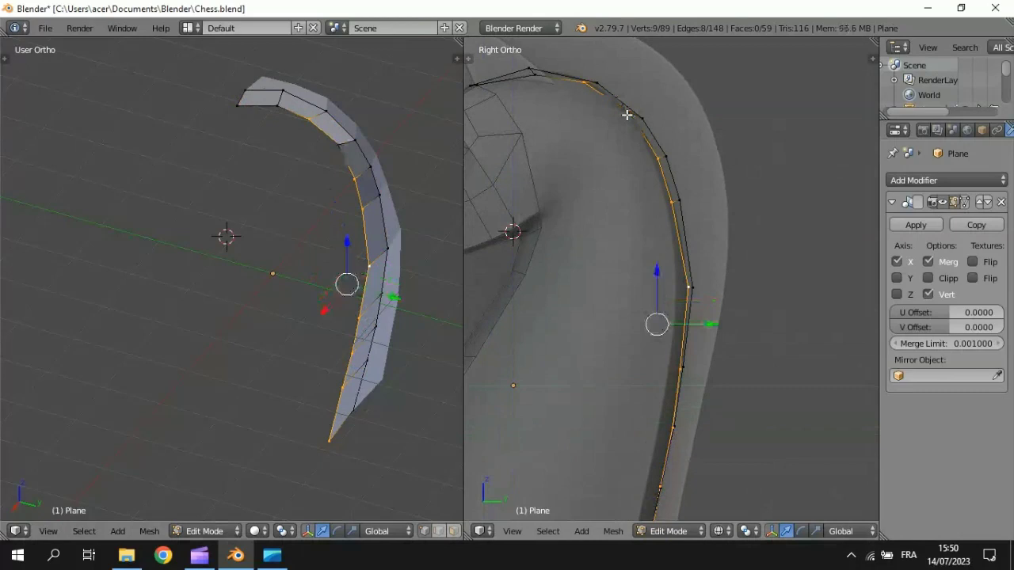
{"action": "right_click", "coordinate": [581, 83], "text": "shift"}
{"action": "middle_click_drag", "start_coordinate": [729, 409], "coordinate": [753, 330], "text": "shift"}
{"action": "left_click_drag", "start_coordinate": [749, 290], "coordinate": [735, 292]}
Shift four individual outer-edge vertices along the mid and upper neck slightly backward along Y to smooth the strip's side curve.
{"action": "right_click", "coordinate": [701, 220]}
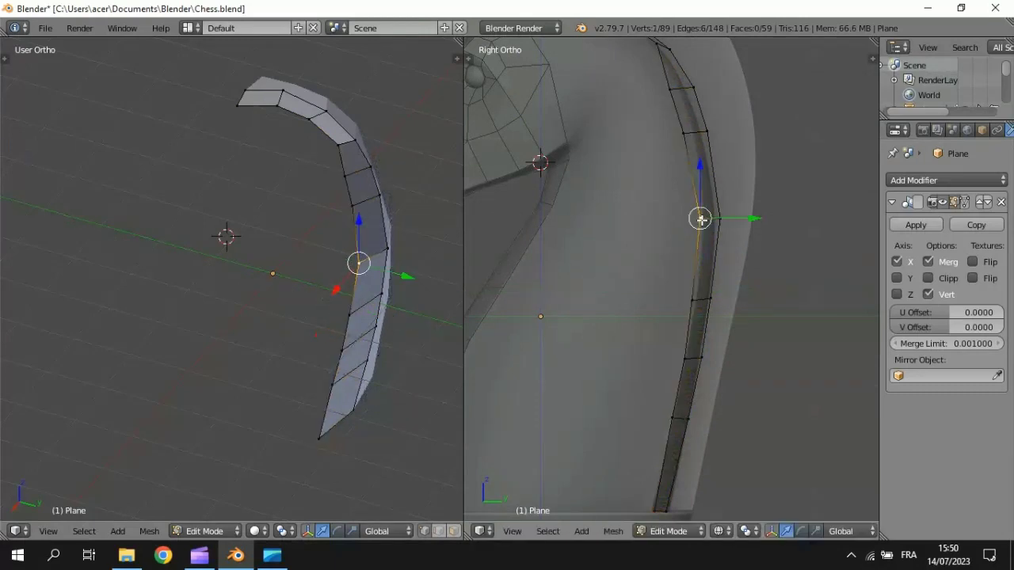
{"action": "left_click_drag", "start_coordinate": [739, 219], "coordinate": [742, 217]}
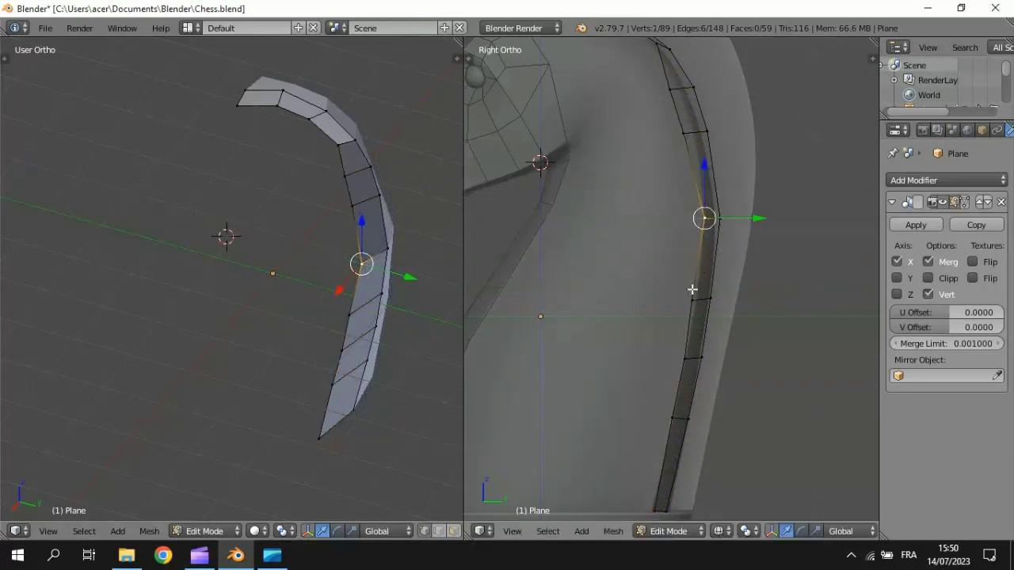
{"action": "right_click", "coordinate": [691, 301]}
{"action": "left_click_drag", "start_coordinate": [746, 300], "coordinate": [749, 301]}
{"action": "right_click", "coordinate": [681, 132]}
{"action": "left_click_drag", "start_coordinate": [727, 132], "coordinate": [735, 132]}
{"action": "right_click", "coordinate": [674, 90]}
{"action": "left_click_drag", "start_coordinate": [701, 89], "coordinate": [713, 91]}
Nudge three centre-edge vertices, from mid-neck up to the upper bend, slightly forward along Y to even out the back curve.
{"action": "right_click", "coordinate": [723, 222]}
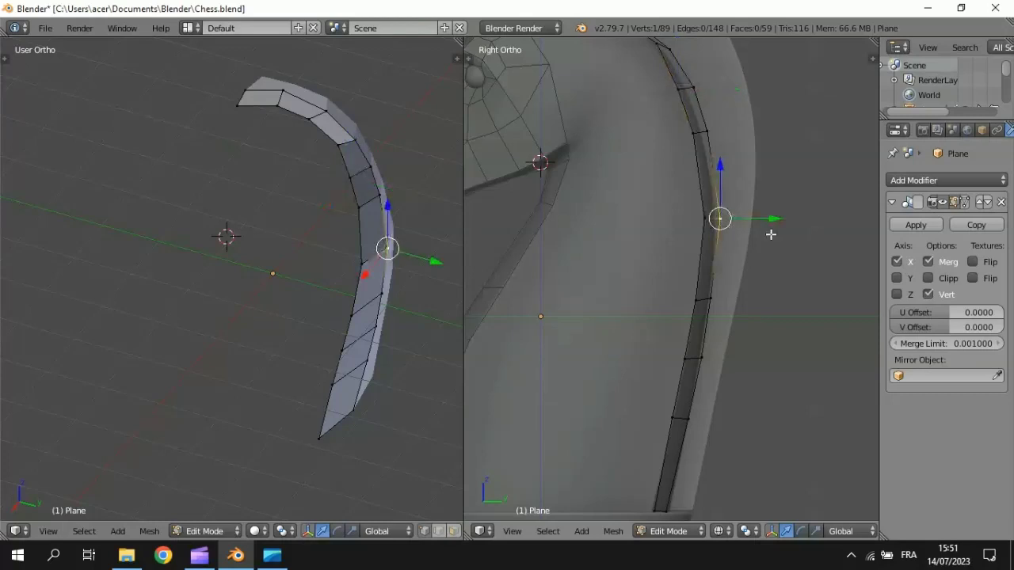
{"action": "left_click_drag", "start_coordinate": [780, 220], "coordinate": [776, 220]}
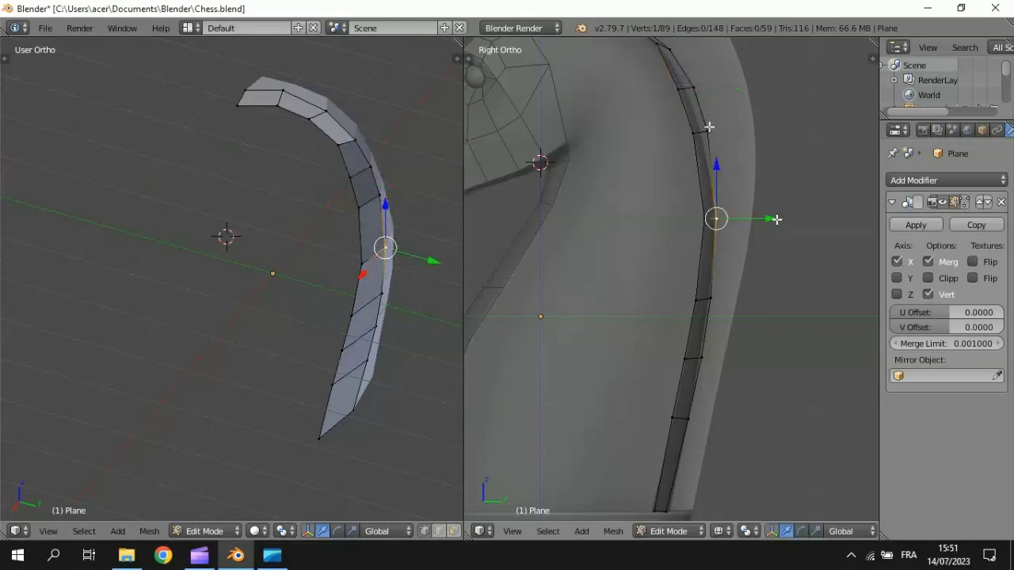
{"action": "right_click", "coordinate": [713, 128]}
{"action": "left_click_drag", "start_coordinate": [765, 129], "coordinate": [761, 130]}
{"action": "middle_click_drag", "start_coordinate": [748, 84], "coordinate": [769, 267], "text": "shift"}
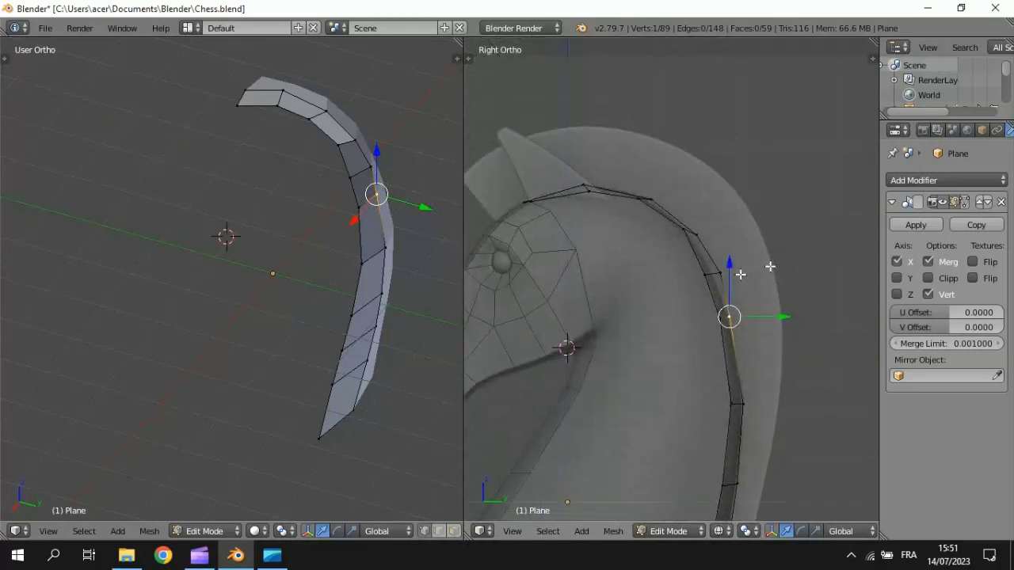
{"action": "right_click", "coordinate": [731, 273]}
{"action": "left_click_drag", "start_coordinate": [773, 272], "coordinate": [765, 271]}
Shift the strip's outer and centre vertices at the upper bend forward along Y and raise the crown's centre vertex slightly.
{"action": "right_click", "coordinate": [681, 228]}
{"action": "left_click_drag", "start_coordinate": [743, 232], "coordinate": [733, 226]}
{"action": "right_click", "coordinate": [720, 235]}
{"action": "left_click", "coordinate": [737, 238]}
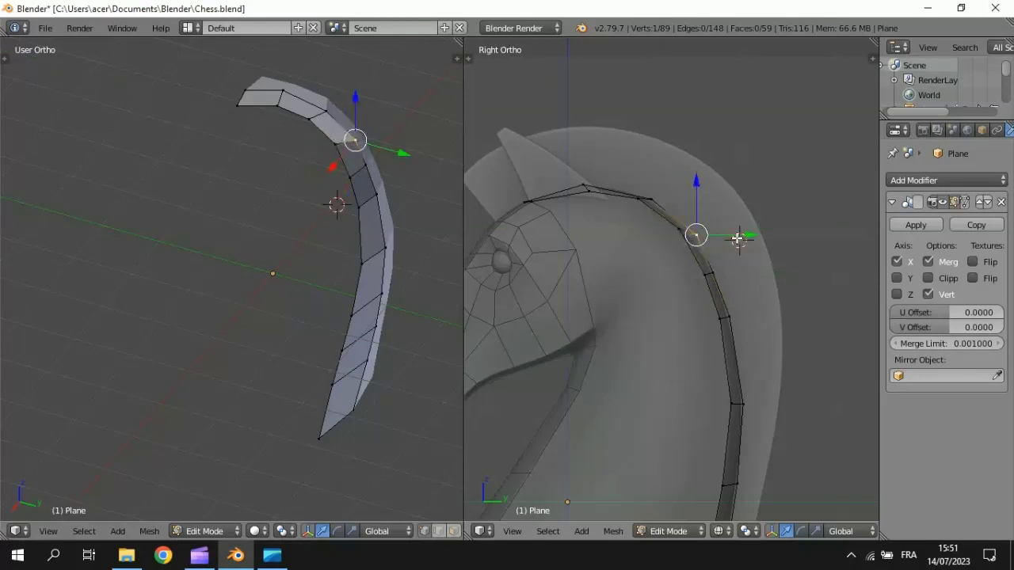
{"action": "left_click_drag", "start_coordinate": [742, 233], "coordinate": [739, 239]}
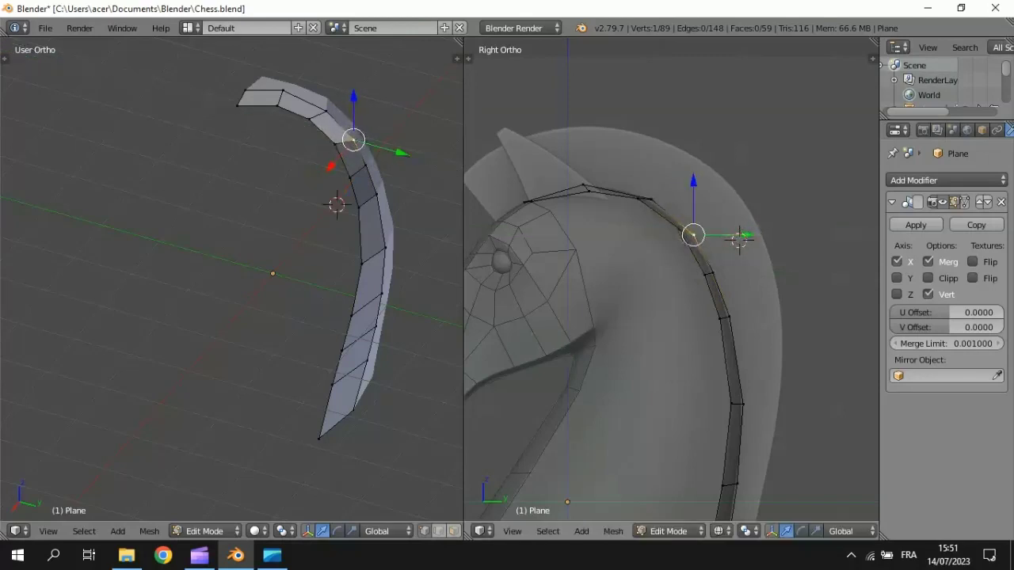
{"action": "right_click", "coordinate": [650, 197]}
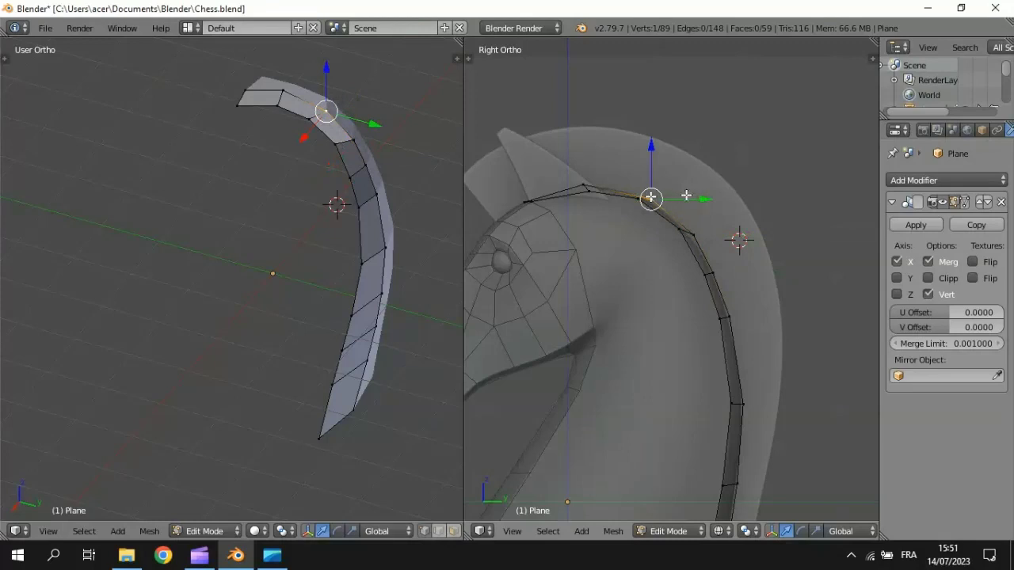
{"action": "right_click", "coordinate": [584, 186]}
{"action": "left_click_drag", "start_coordinate": [583, 133], "coordinate": [583, 131]}
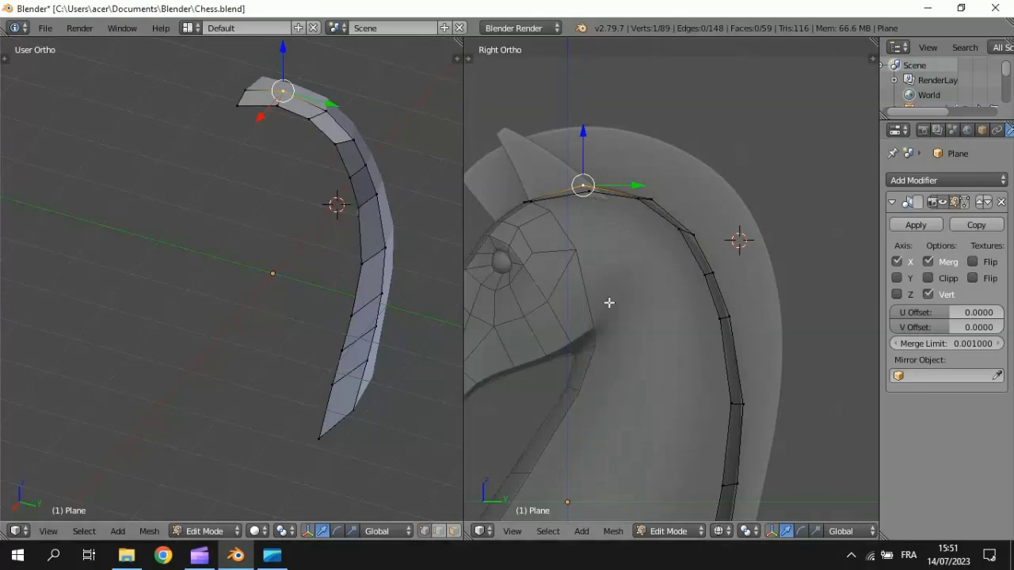
Reveal the hidden head and front neck strip, clear the selection and show both neck strips' lower ends from the side.
{"action": "key", "text": "alt+h"}
{"action": "key", "text": "a"}
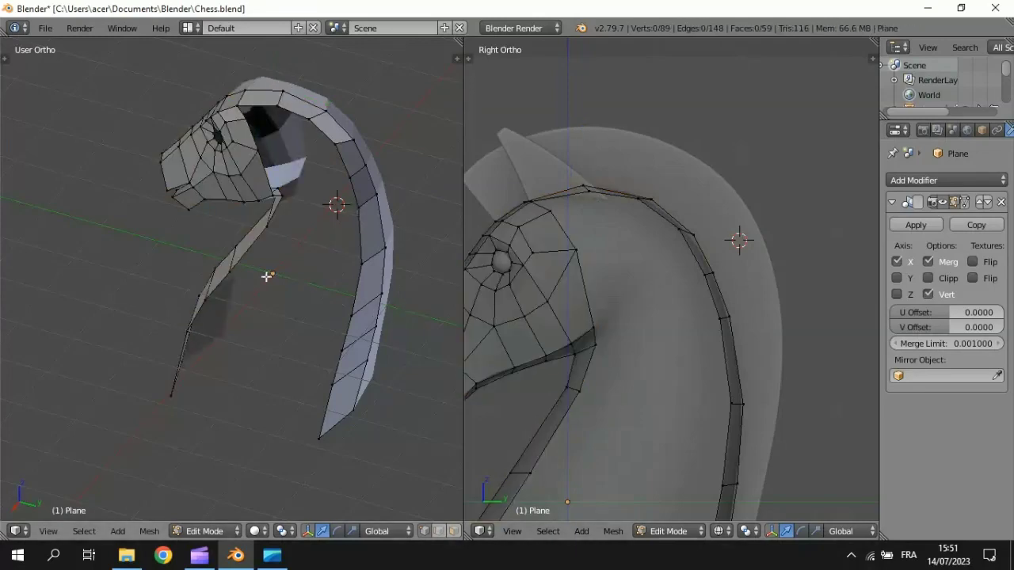
{"action": "middle_click_drag", "start_coordinate": [266, 276], "coordinate": [342, 228]}
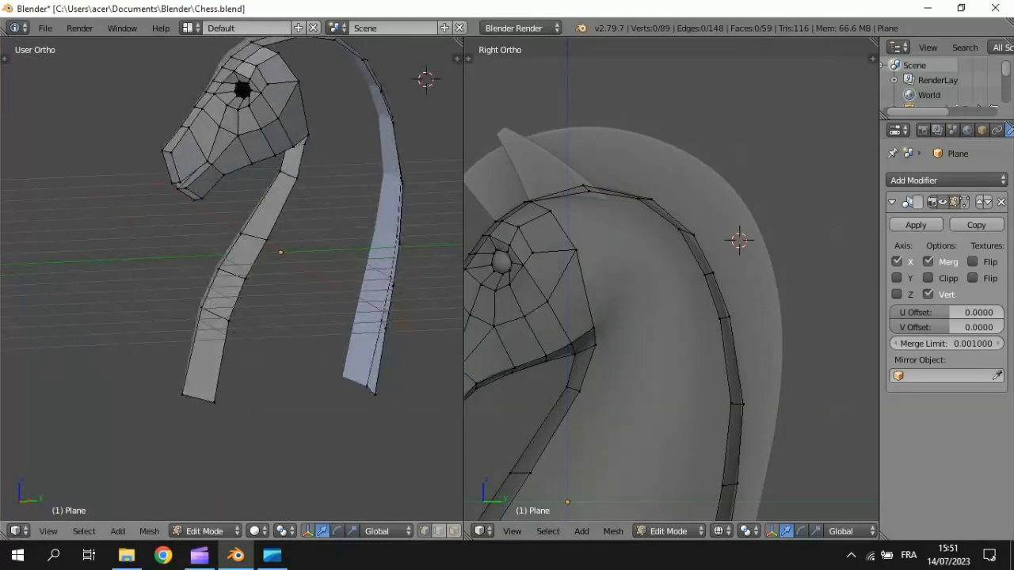
Fill a face between the lowest side edges of the front and back neck strips.
{"action": "right_click", "coordinate": [228, 325]}
{"action": "right_click", "coordinate": [215, 403]}
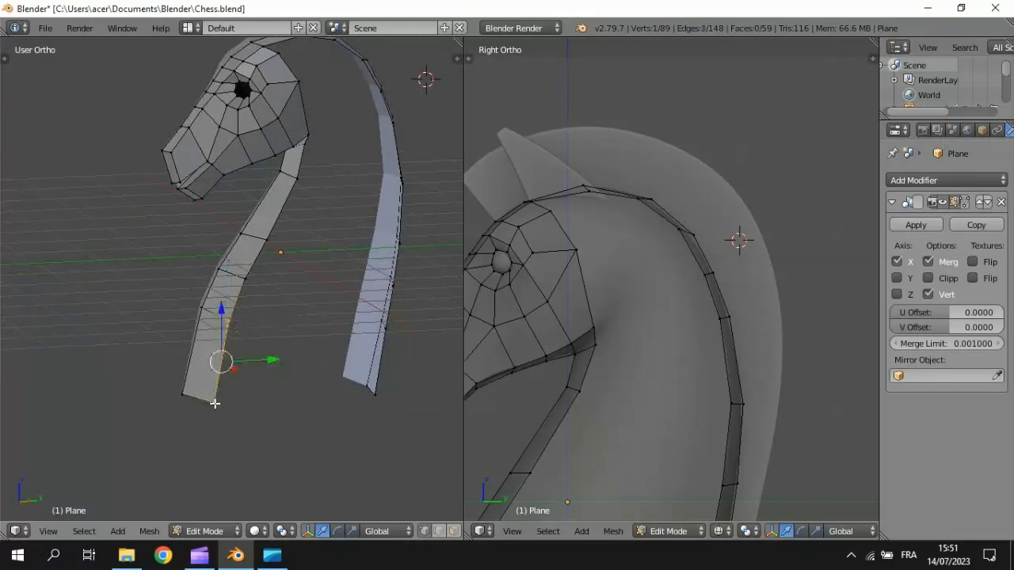
{"action": "right_click", "coordinate": [386, 331], "text": "shift"}
{"action": "right_click", "coordinate": [375, 390], "text": "shift"}
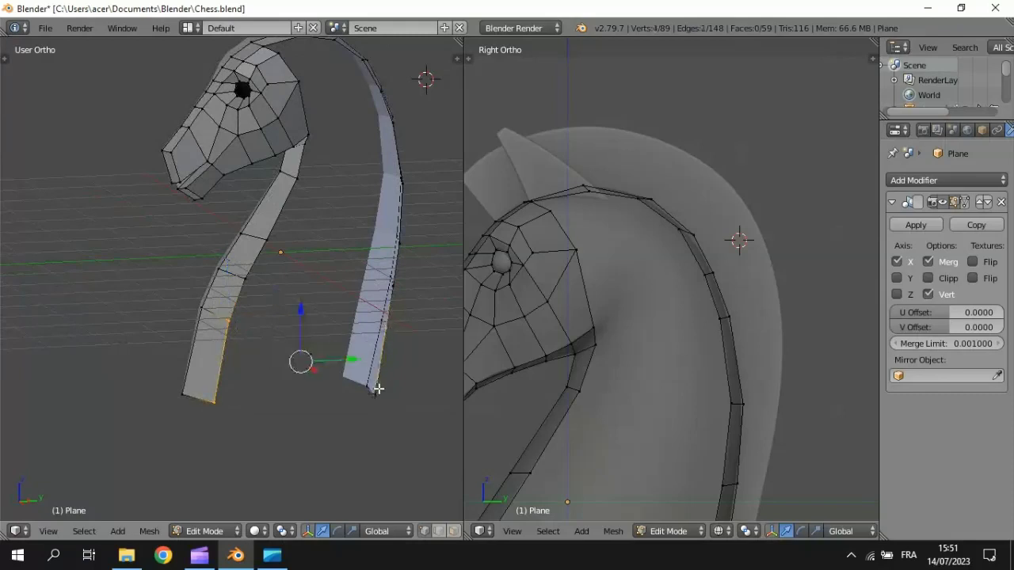
{"action": "key", "text": "f"}
{"action": "key", "text": "f"}
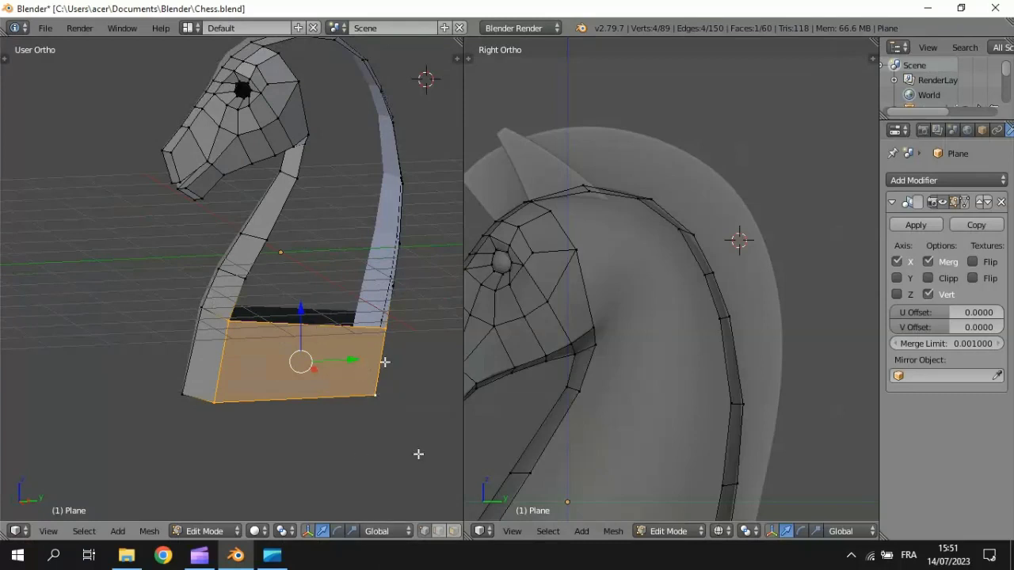
Fill four more side faces from the first face's upper edge up to the corner of the jaw.
{"action": "right_click", "coordinate": [381, 325]}
{"action": "right_click", "coordinate": [307, 323]}
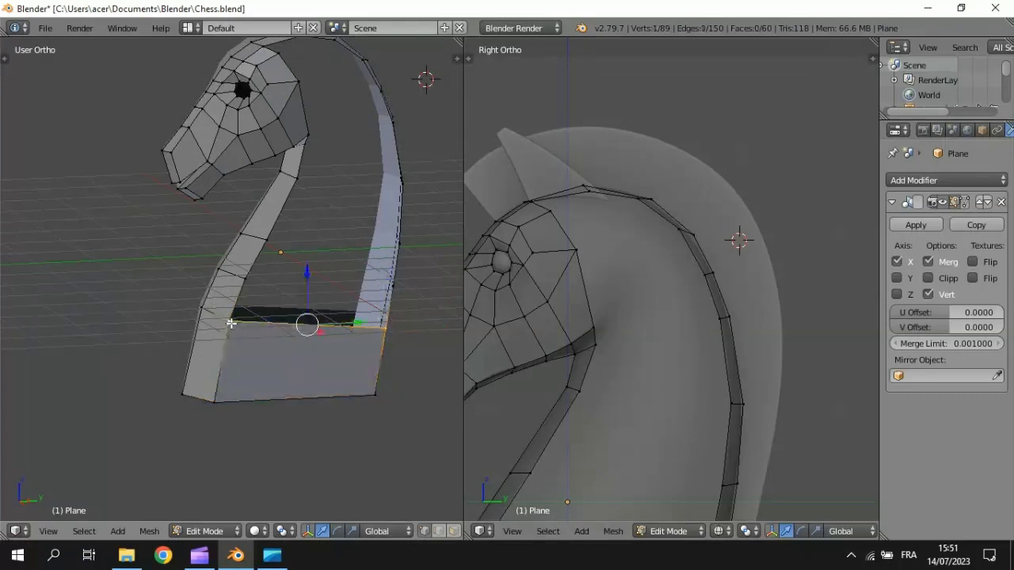
{"action": "scroll", "coordinate": [728, 357], "scroll_direction": "down", "scroll_amount": 1}
{"action": "middle_click_drag", "start_coordinate": [729, 358], "coordinate": [749, 285], "text": "shift"}
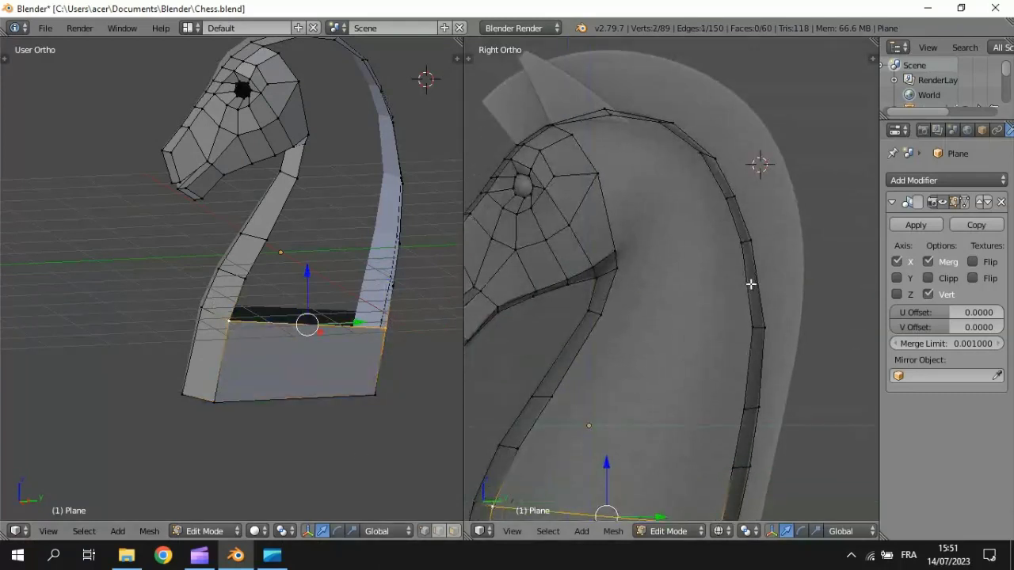
{"action": "scroll", "coordinate": [722, 331], "scroll_direction": "down", "scroll_amount": 1}
{"action": "key", "text": "f"}
{"action": "key", "text": "f"}
{"action": "key", "text": "f"}
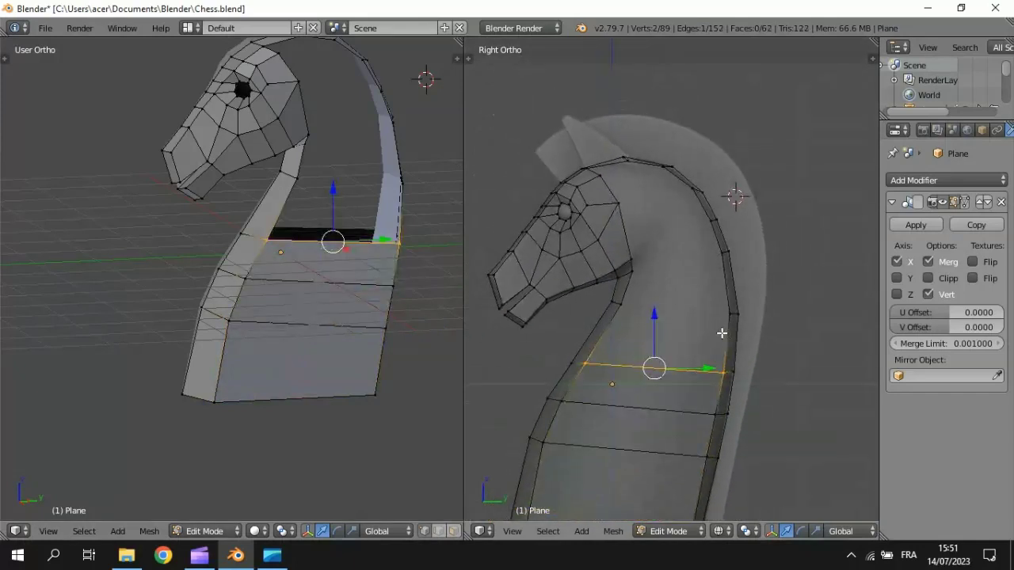
{"action": "key", "text": "f"}
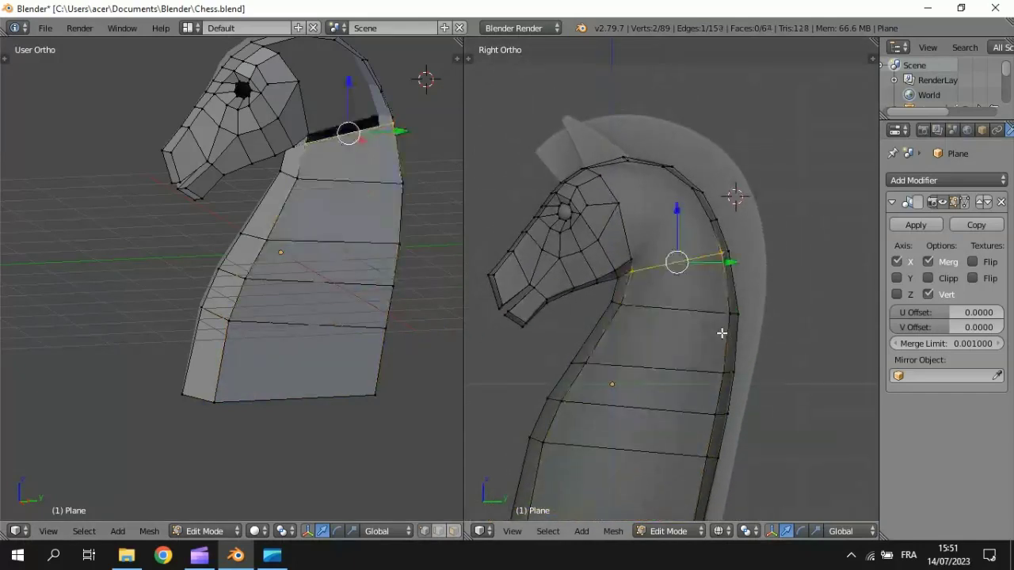
Add two evenly spaced vertical edge loops through the neck's side faces.
{"action": "key", "text": "ctrl+r"}
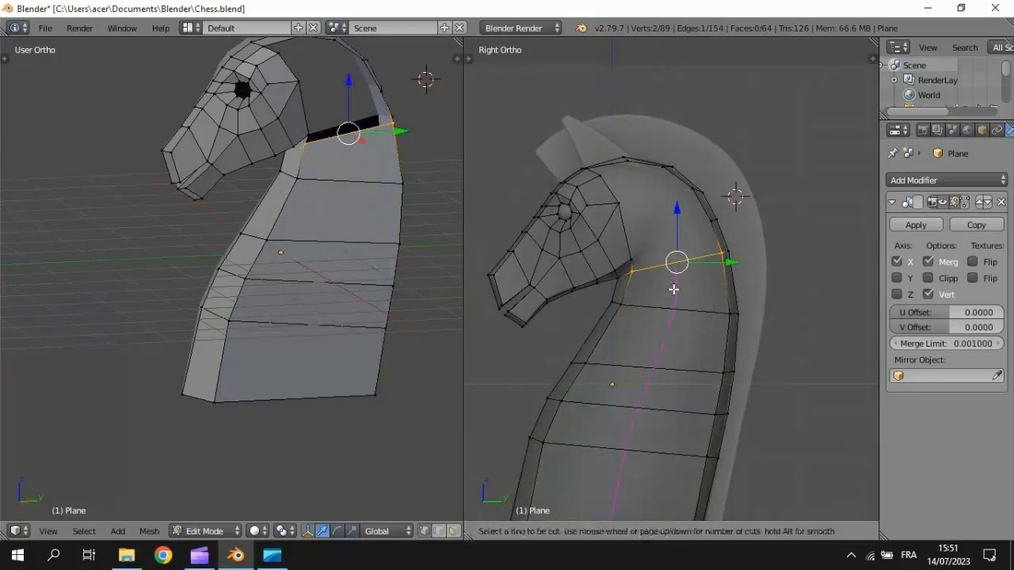
{"action": "scroll", "coordinate": [674, 290], "scroll_direction": "up", "scroll_amount": 1}
{"action": "left_click", "coordinate": [673, 290]}
{"action": "left_click", "coordinate": [673, 290]}
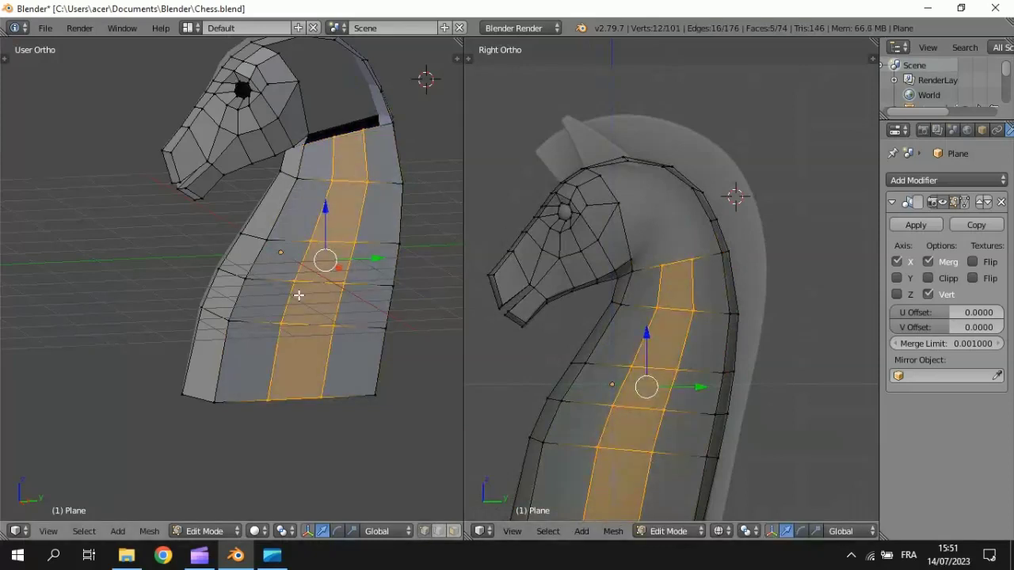
In front view, move the two new edge loops outward along X by about 0.44 to round the neck.
{"action": "key", "text": "KP_1"}
{"action": "left_click_drag", "start_coordinate": [340, 256], "coordinate": [374, 254]}
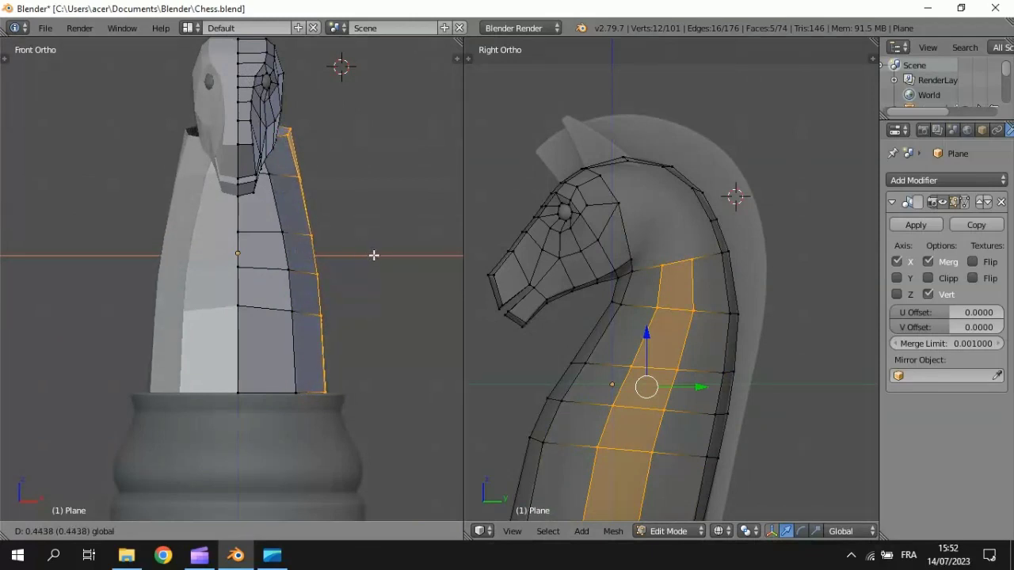
{"action": "left_click_drag", "start_coordinate": [374, 255], "coordinate": [374, 255]}
Show the mesh see-through and move the two side vertices of the second row above the base inward along X by about 0.046.
{"action": "key", "text": "alt+z"}
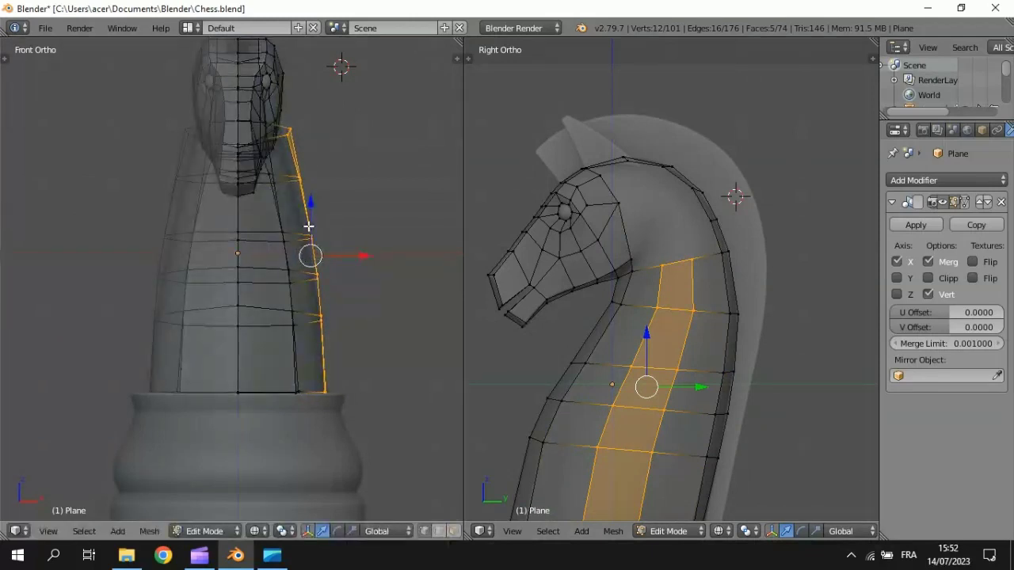
{"action": "scroll", "coordinate": [309, 224], "scroll_direction": "up", "scroll_amount": 1}
{"action": "scroll", "coordinate": [296, 346], "scroll_direction": "up", "scroll_amount": 2}
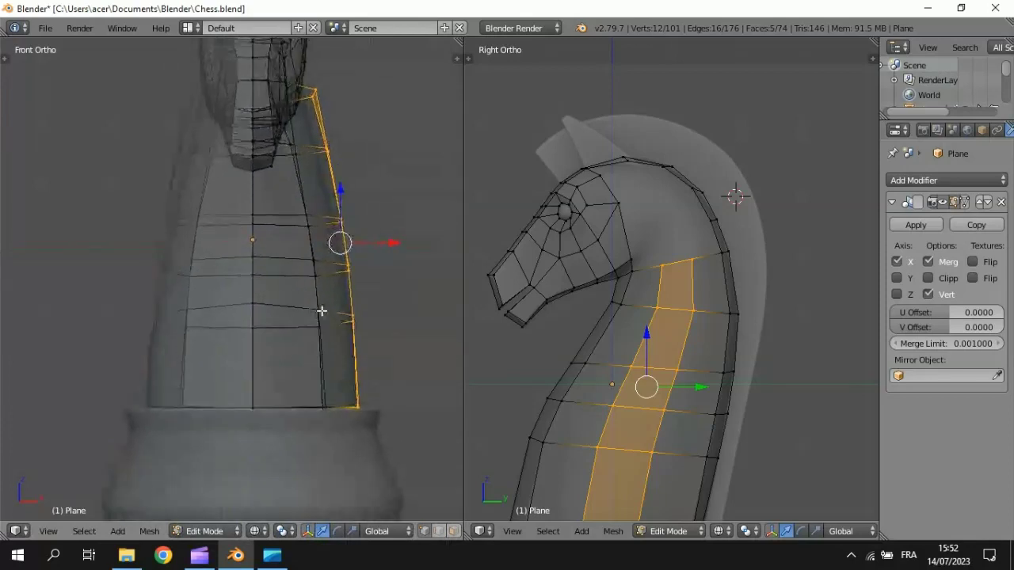
{"action": "middle_click_drag", "start_coordinate": [351, 282], "coordinate": [334, 286], "text": "shift"}
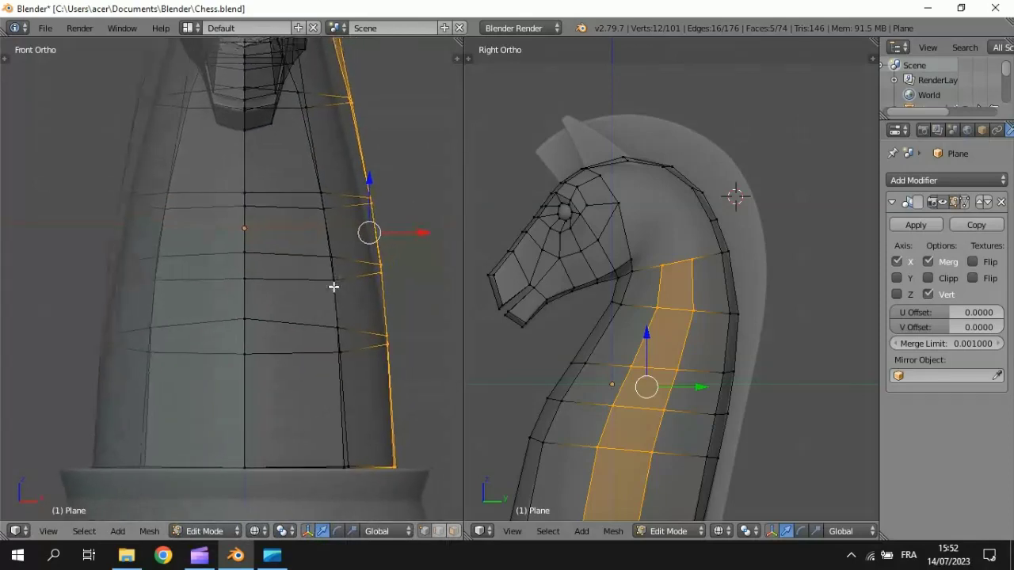
{"action": "scroll", "coordinate": [335, 284], "scroll_direction": "up", "scroll_amount": 1}
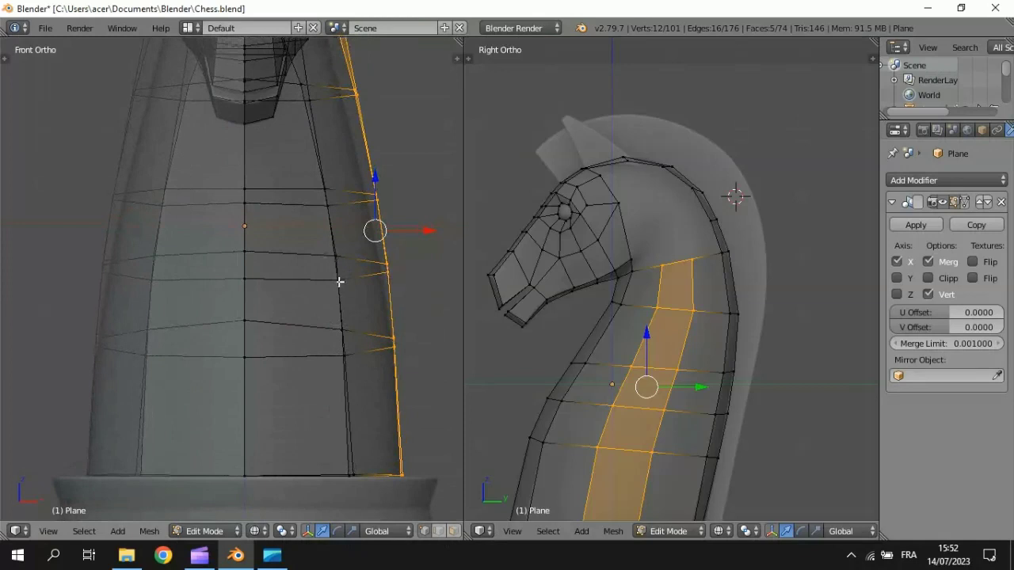
{"action": "key", "text": "a"}
{"action": "right_click", "coordinate": [387, 268]}
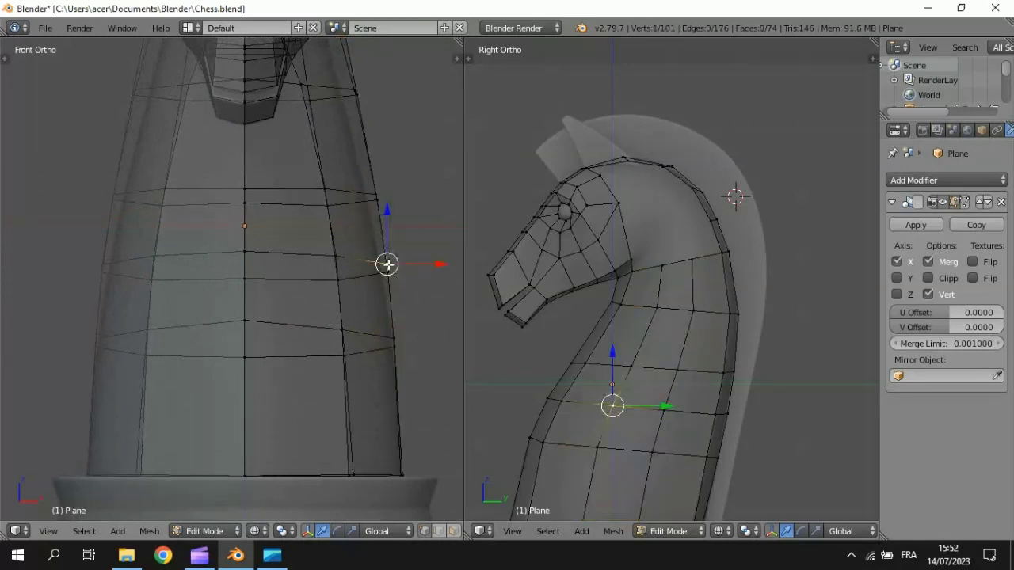
{"action": "key", "text": "g"}
{"action": "key", "text": "x"}
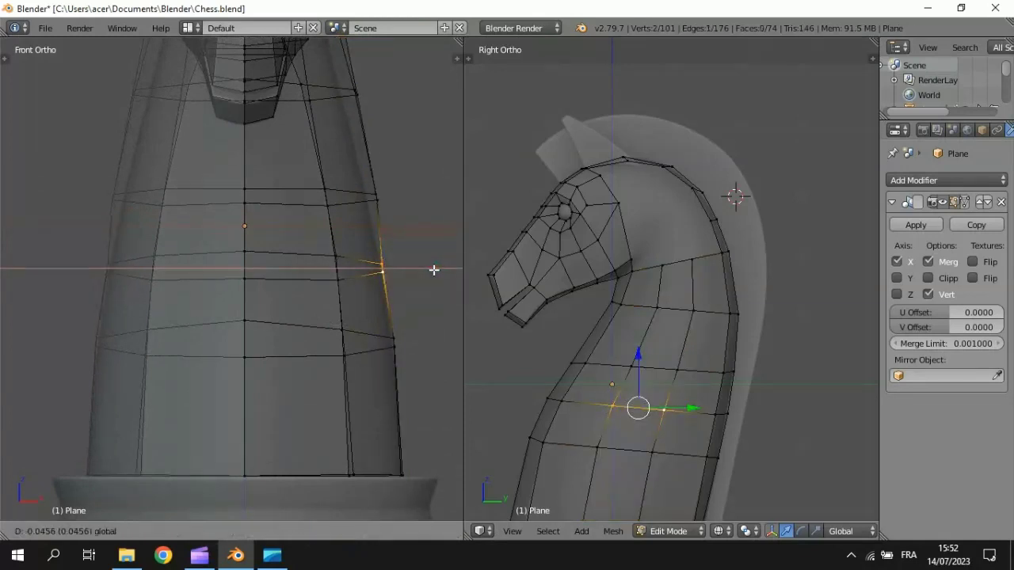
{"action": "left_click", "coordinate": [434, 270]}
Move the two side vertices of the first row above the neck's base slightly inward along X to match the reference.
{"action": "right_click", "coordinate": [394, 341]}
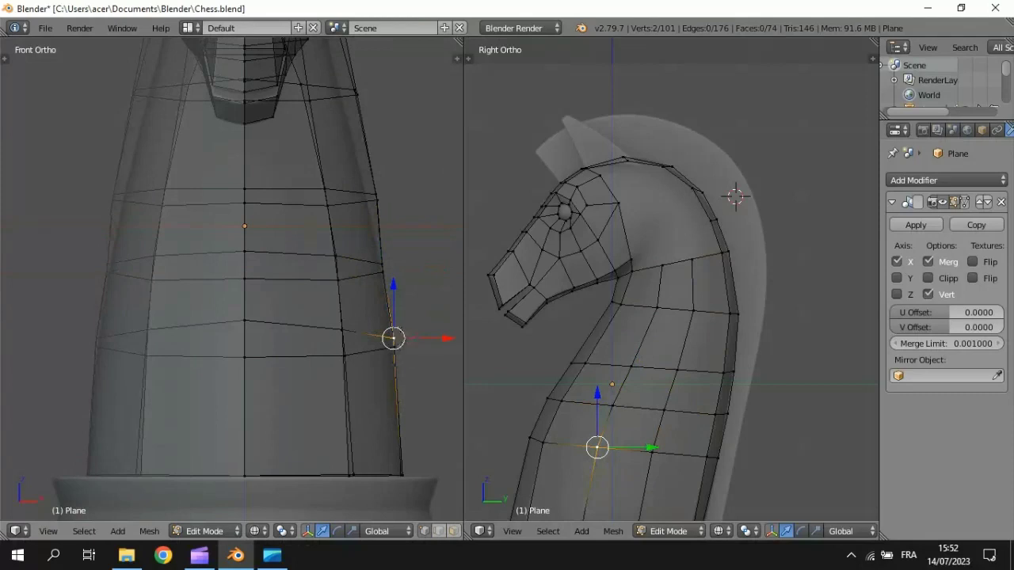
{"action": "key", "text": "g"}
{"action": "key", "text": "x"}
{"action": "left_click", "coordinate": [443, 344]}
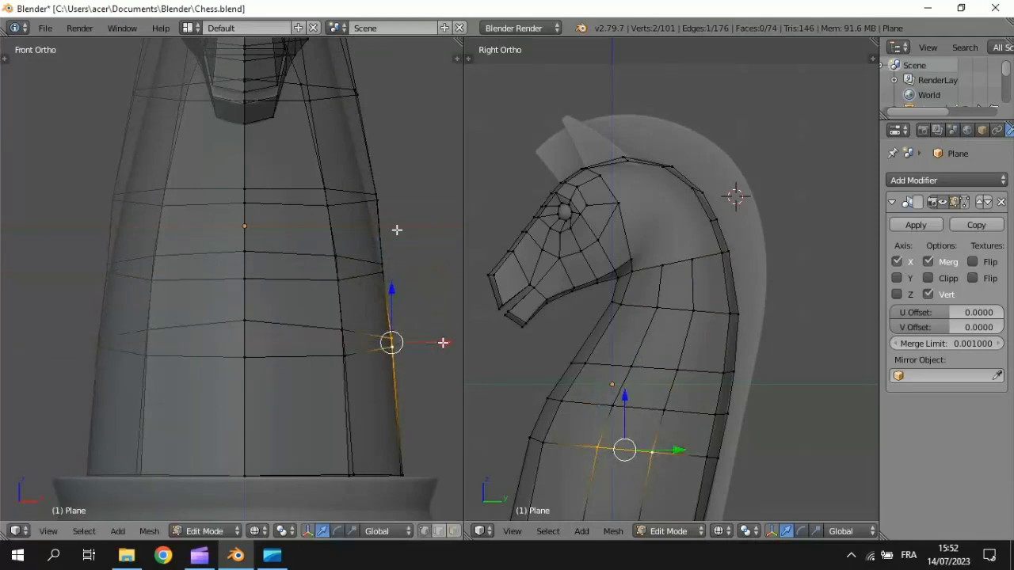
Move the side vertices of the second row above the neck's base slightly inward along X to follow the reference outline.
{"action": "scroll", "coordinate": [396, 423], "scroll_direction": "up", "scroll_amount": 4, "text": "shift"}
{"action": "right_click", "coordinate": [378, 340]}
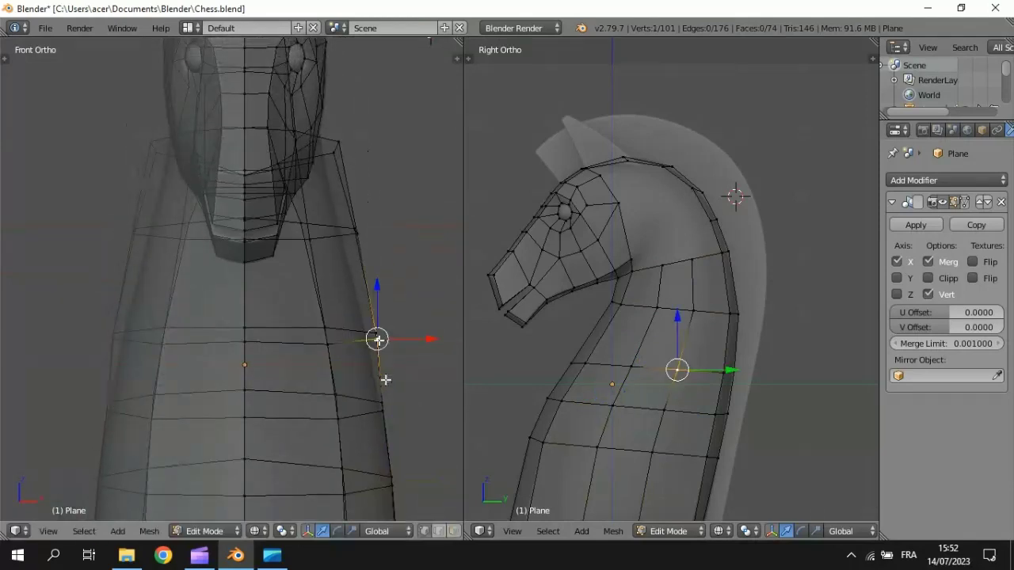
{"action": "right_click", "coordinate": [384, 410]}
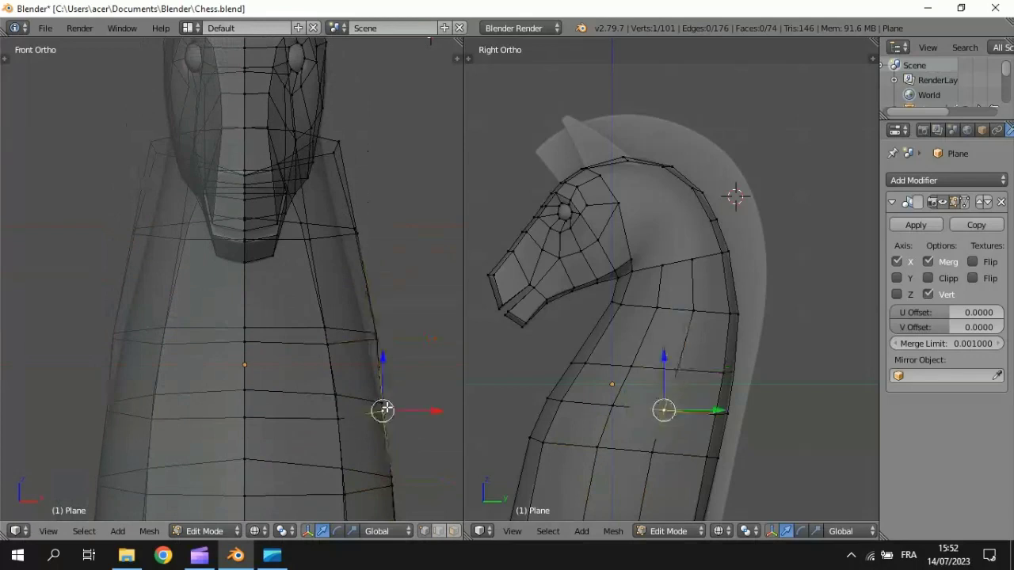
{"action": "key", "text": "g"}
{"action": "key", "text": "x"}
{"action": "left_click", "coordinate": [429, 406]}
Move the two side vertices of the third row above the neck's base inward along X to the reference outline.
{"action": "right_click", "coordinate": [376, 336]}
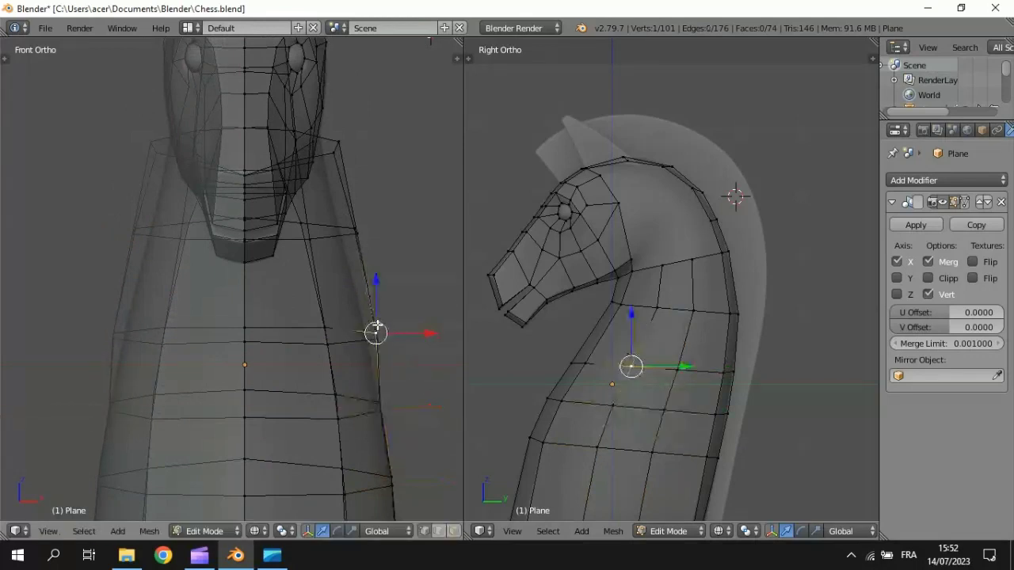
{"action": "key", "text": "g"}
{"action": "key", "text": "x"}
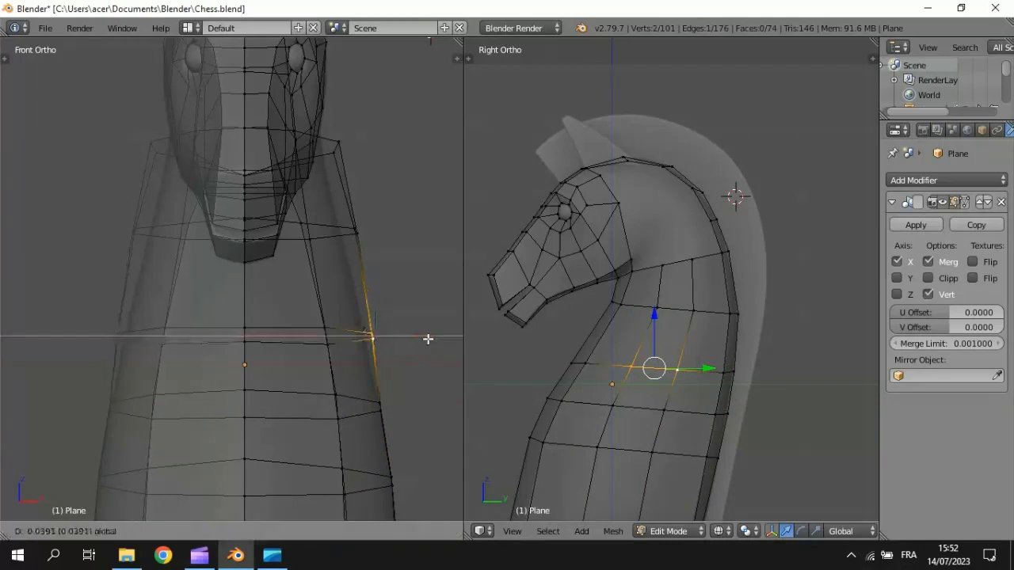
{"action": "left_click", "coordinate": [422, 338]}
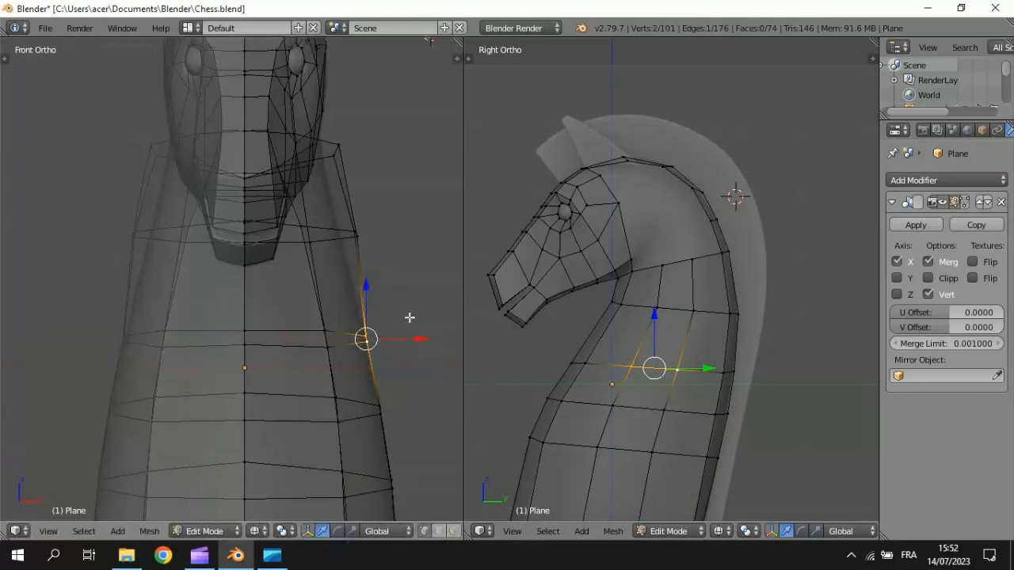
Move the two side vertices of the row just below the neck's top edge inward along X to match the reference.
{"action": "middle_click_drag", "start_coordinate": [409, 319], "coordinate": [414, 357], "text": "shift"}
{"action": "right_click", "coordinate": [366, 320]}
{"action": "right_click", "coordinate": [370, 321], "text": "shift"}
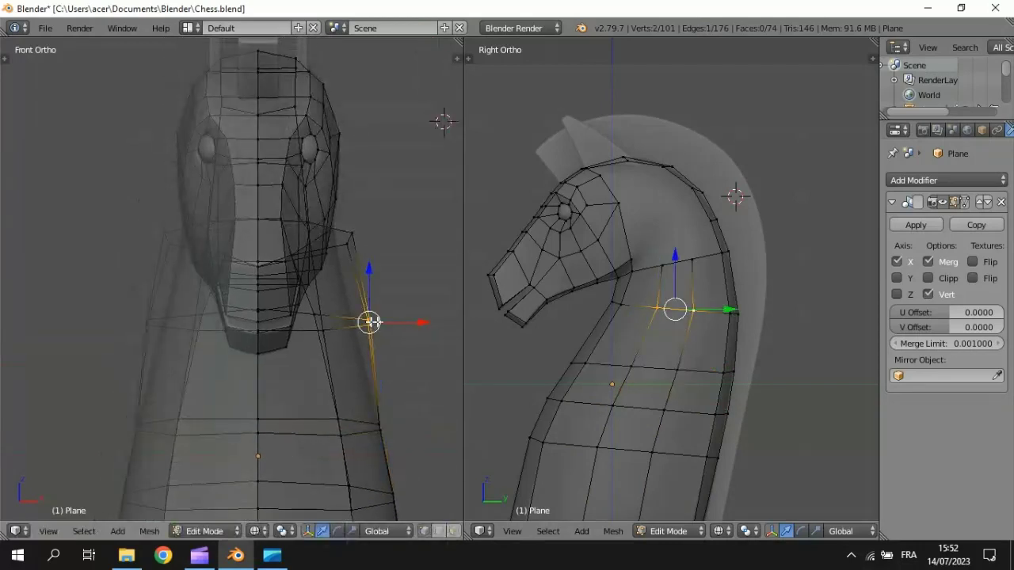
{"action": "key", "text": "g"}
{"action": "key", "text": "x"}
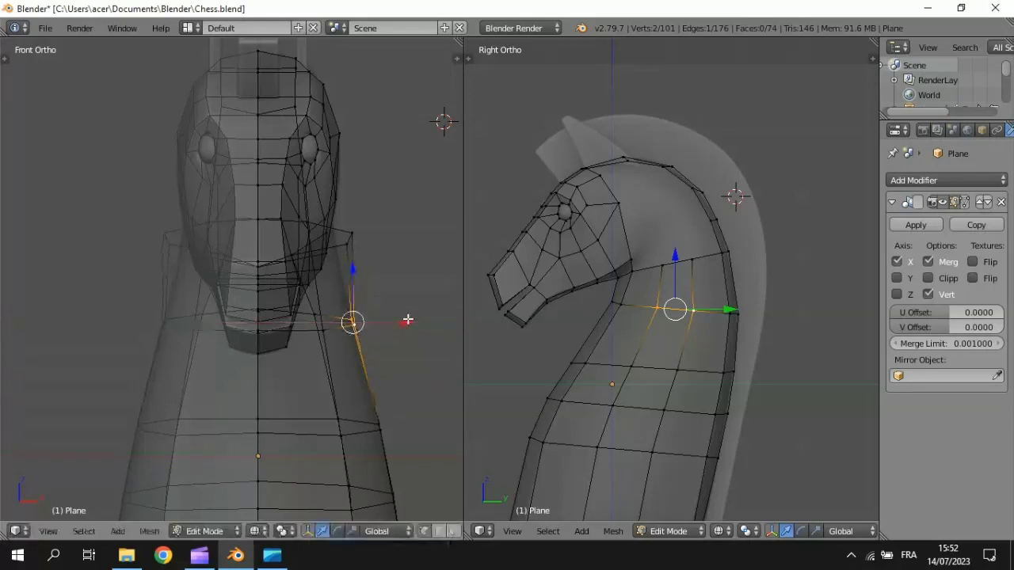
{"action": "left_click", "coordinate": [407, 320]}
Move the two side vertices of the neck's top edge inward along X by about 0.17 and return to solid display.
{"action": "right_click", "coordinate": [346, 235]}
{"action": "right_click", "coordinate": [353, 234], "text": "shift"}
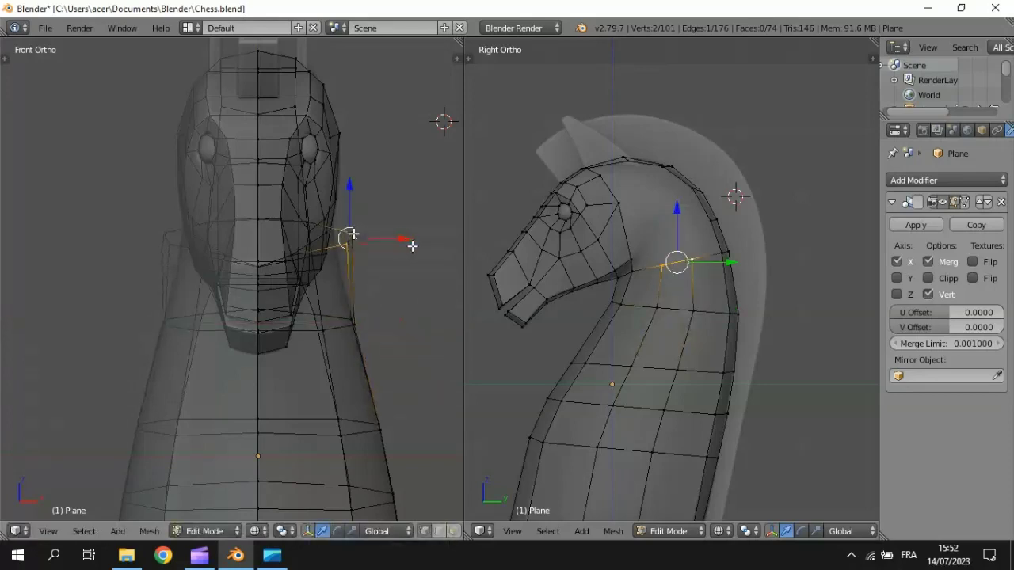
{"action": "key", "text": "g"}
{"action": "key", "text": "x"}
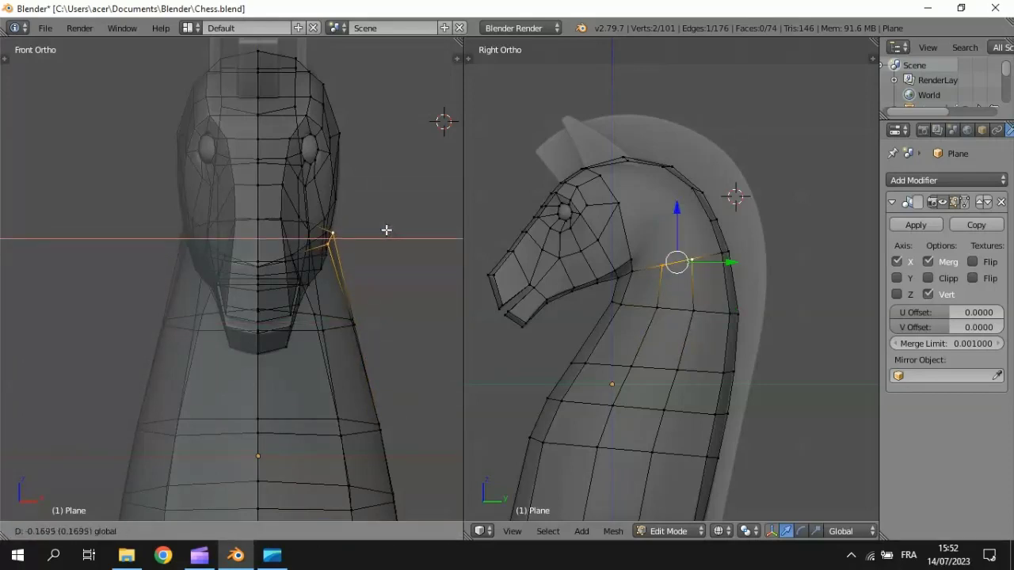
{"action": "left_click", "coordinate": [387, 229]}
{"action": "key", "text": "z"}
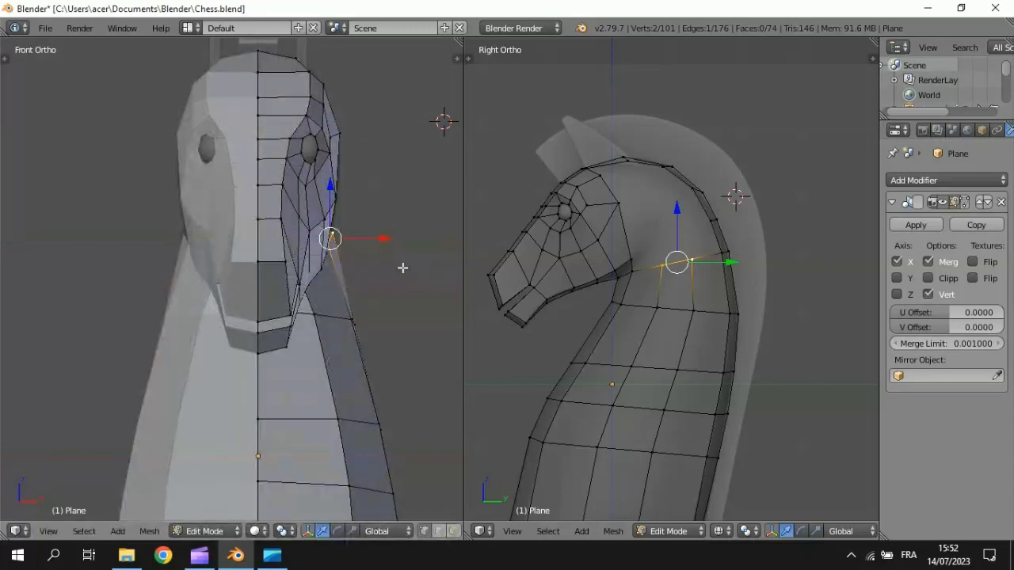
In side view, extrude the front side vertex of the neck's top edge upward twice, the second segment about 0.5 long.
{"action": "middle_click_drag", "start_coordinate": [400, 291], "coordinate": [287, 310]}
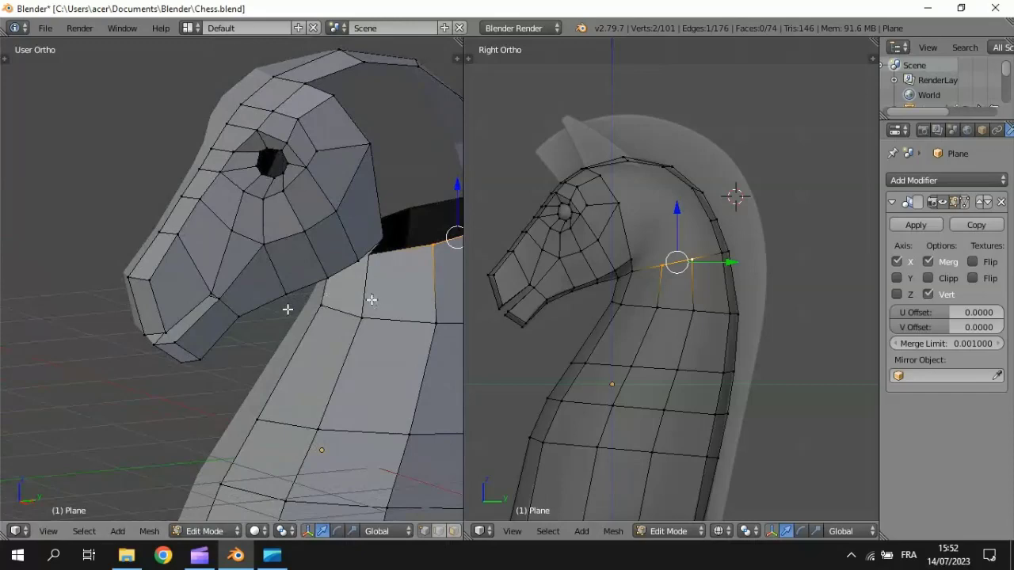
{"action": "middle_click_drag", "start_coordinate": [343, 293], "coordinate": [283, 293]}
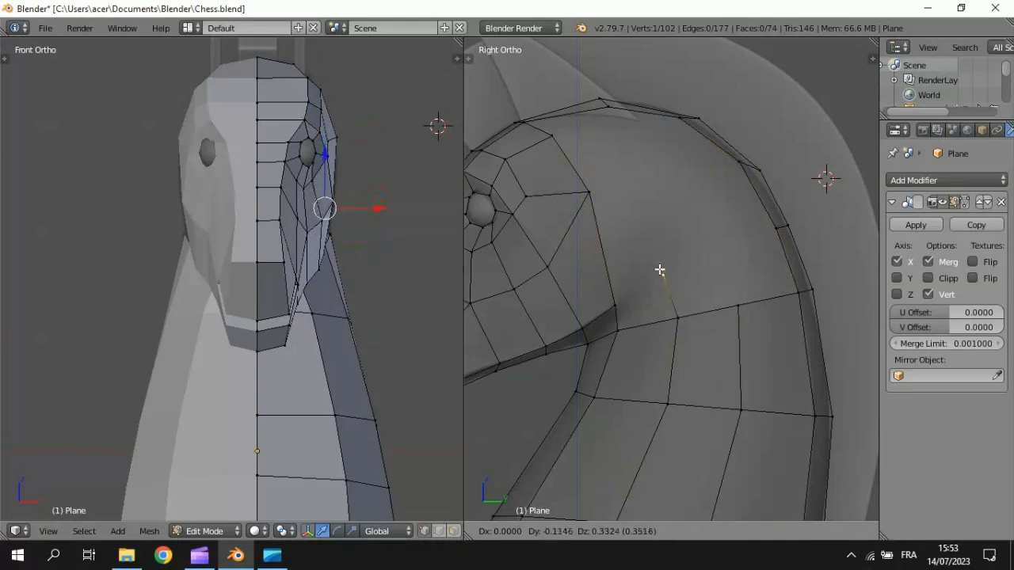
{"action": "left_click", "coordinate": [663, 262]}
{"action": "key", "text": "e"}
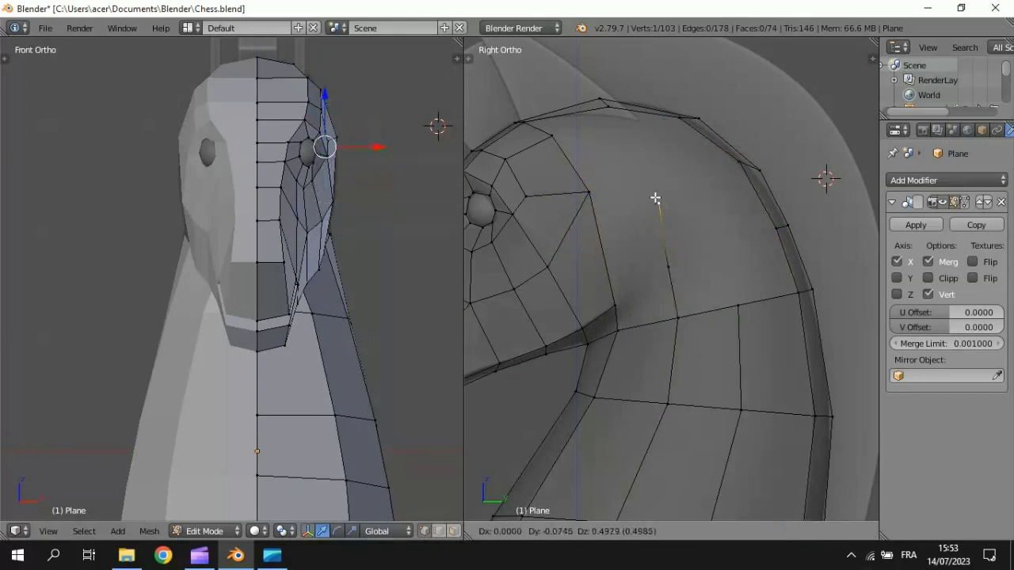
{"action": "left_click", "coordinate": [656, 198]}
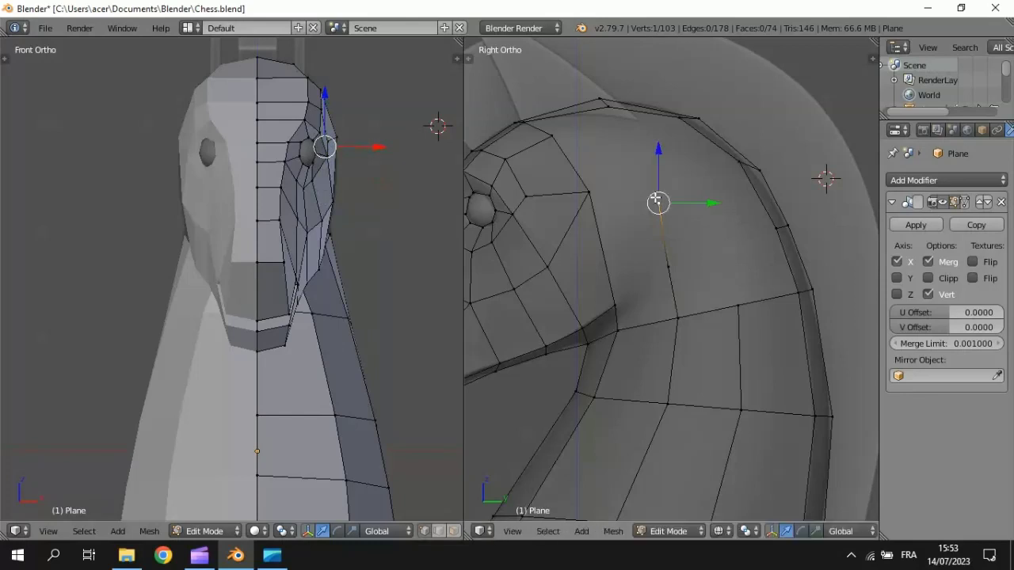
Extrude the rear side vertex of the neck's top edge upward twice alongside the first chain, the second segment about 0.5 long.
{"action": "left_click", "coordinate": [735, 295], "text": "ctrl"}
{"action": "key", "text": "g"}
{"action": "left_click", "coordinate": [733, 246]}
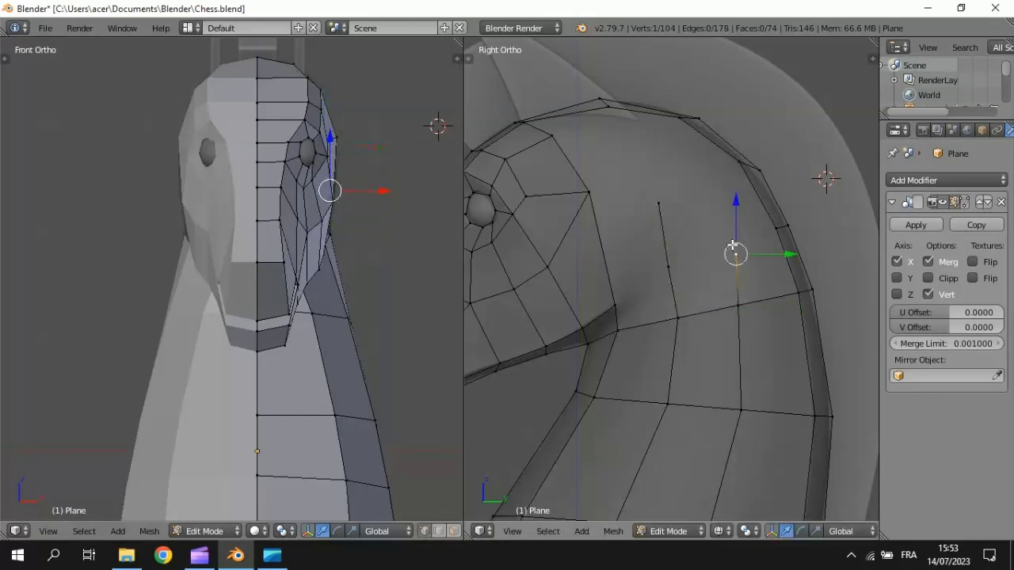
{"action": "key", "text": "e"}
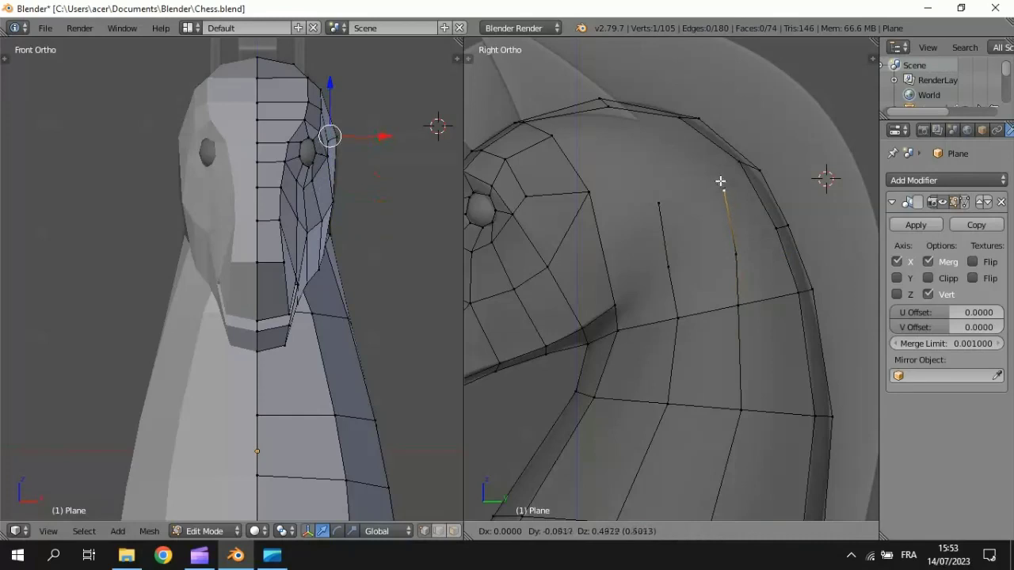
{"action": "left_click", "coordinate": [720, 181]}
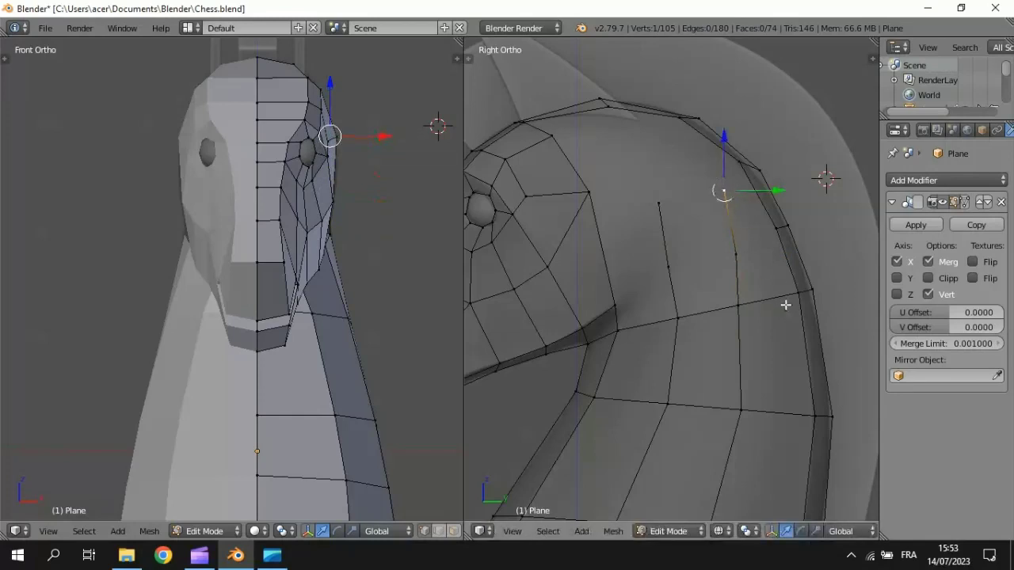
In edge select mode, fill the gaps between the back strip, the two extruded edge chains and the head with faces.
{"action": "left_click", "coordinate": [439, 530]}
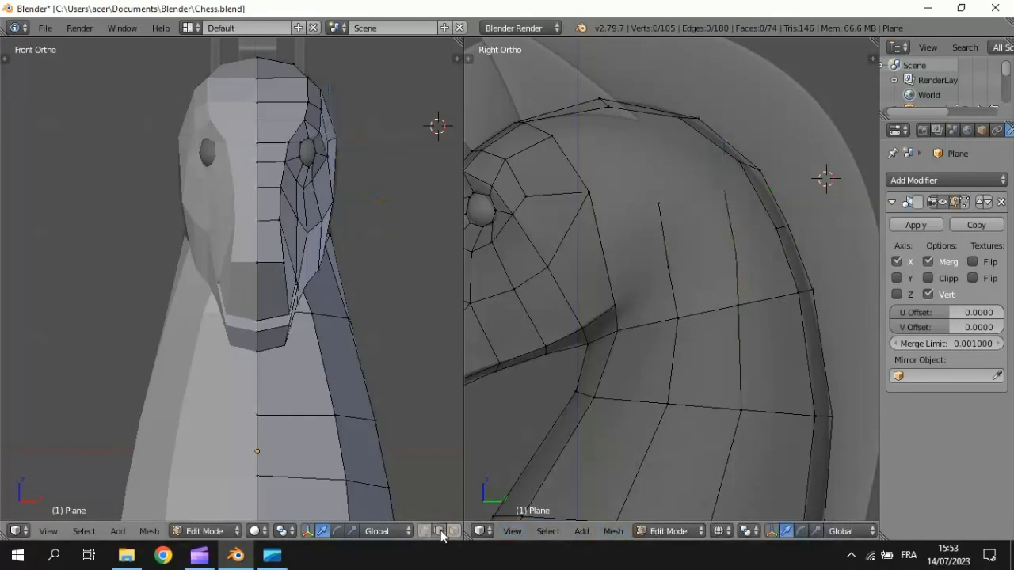
{"action": "right_click", "coordinate": [750, 305]}
{"action": "key", "text": "f"}
{"action": "key", "text": "f"}
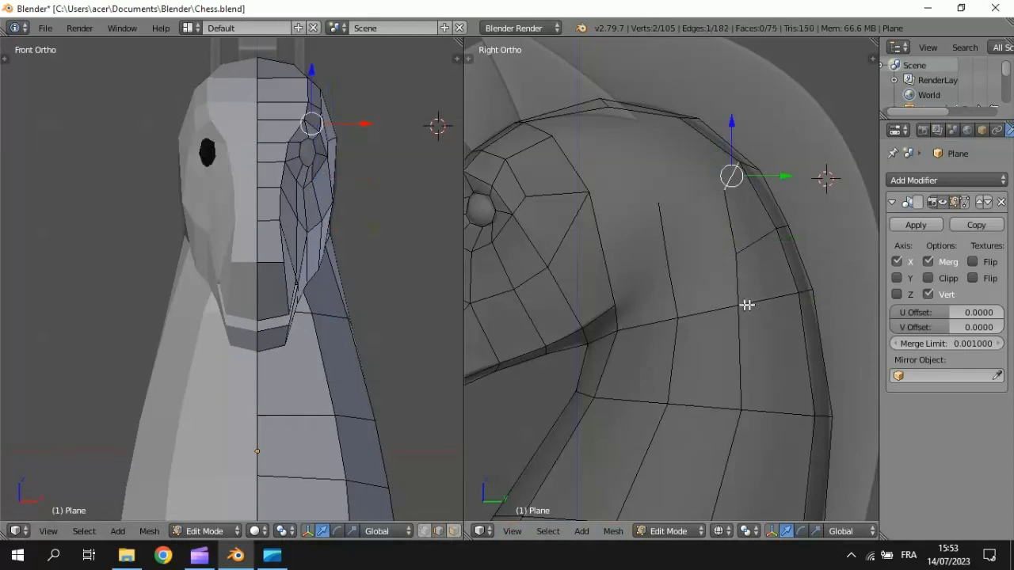
{"action": "key", "text": "f"}
{"action": "key", "text": "f"}
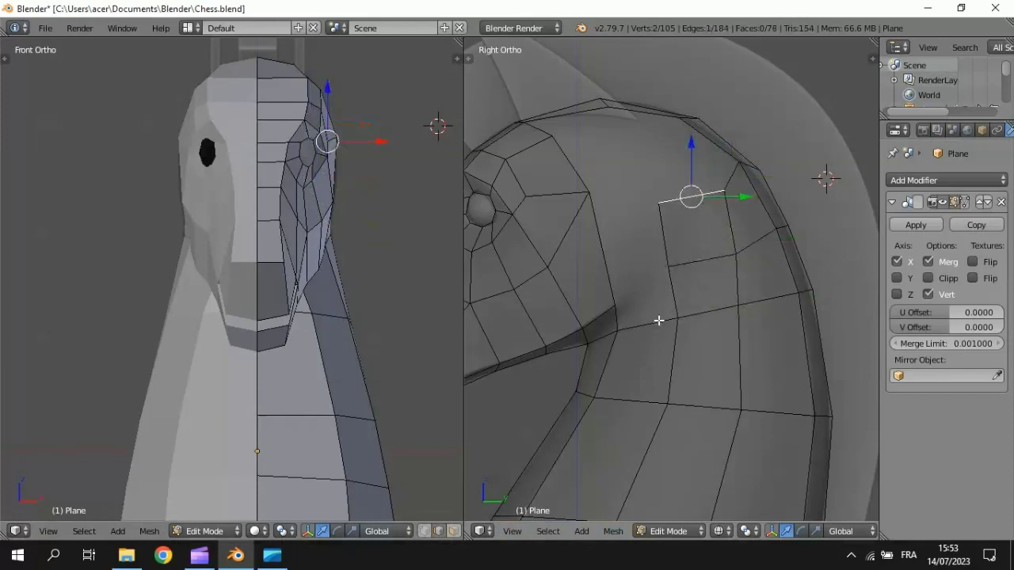
{"action": "key", "text": "f"}
{"action": "key", "text": "f"}
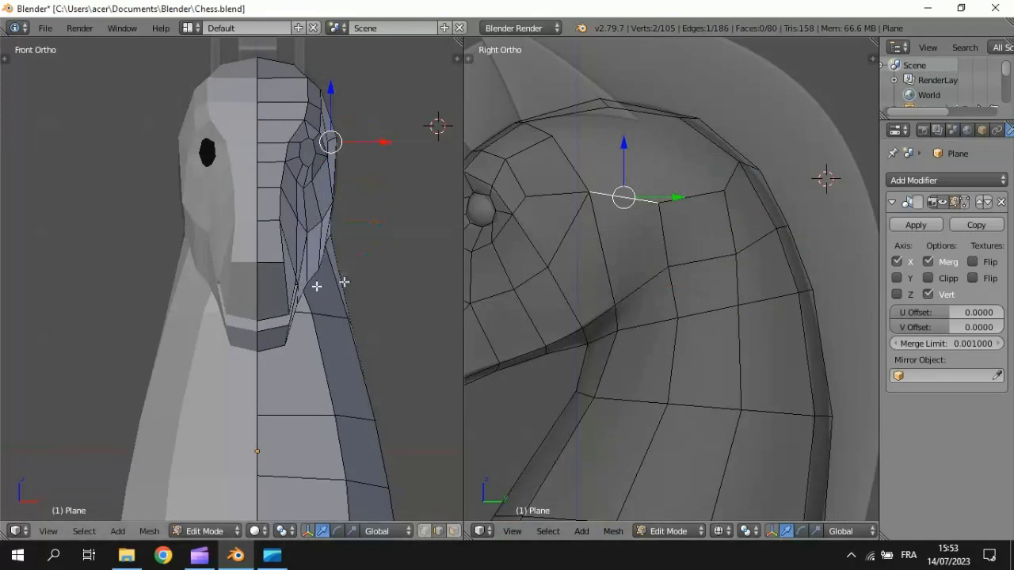
Select the muzzle, cheek and eye-area faces by growing from the mouth edges and circle-selecting around the eye, and hide them.
{"action": "right_click", "coordinate": [250, 295]}
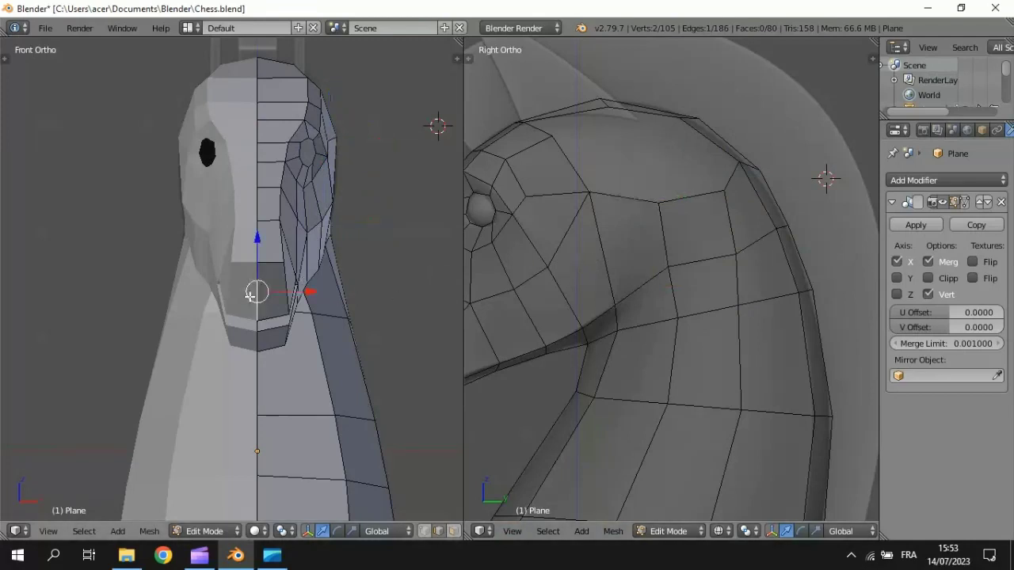
{"action": "right_click", "coordinate": [257, 338], "text": "shift"}
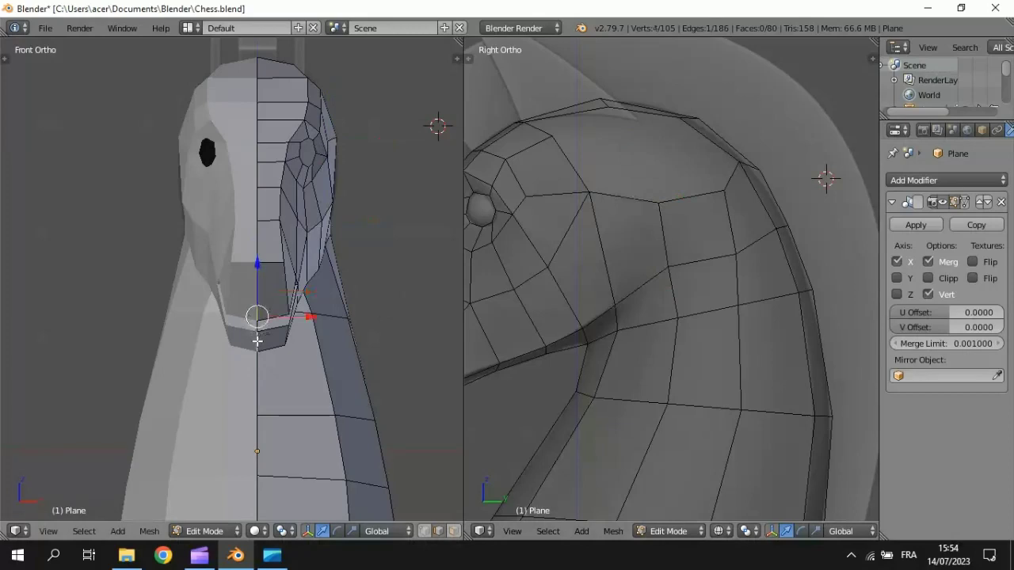
{"action": "scroll", "coordinate": [701, 285], "scroll_direction": "up", "scroll_amount": 2, "text": "ctrl"}
{"action": "scroll", "coordinate": [717, 287], "scroll_direction": "down", "scroll_amount": 3}
{"action": "key", "text": "ctrl+KP_Add"}
{"action": "key", "text": "ctrl+KP_Add"}
{"action": "key", "text": "ctrl+KP_Add"}
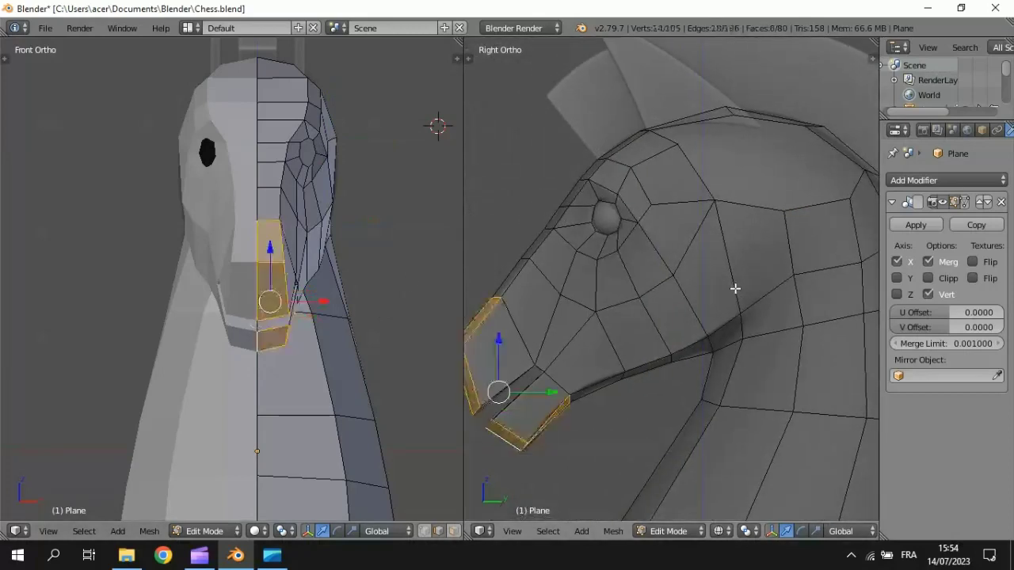
{"action": "key", "text": "ctrl+KP_Add"}
{"action": "key", "text": "ctrl+KP_Add"}
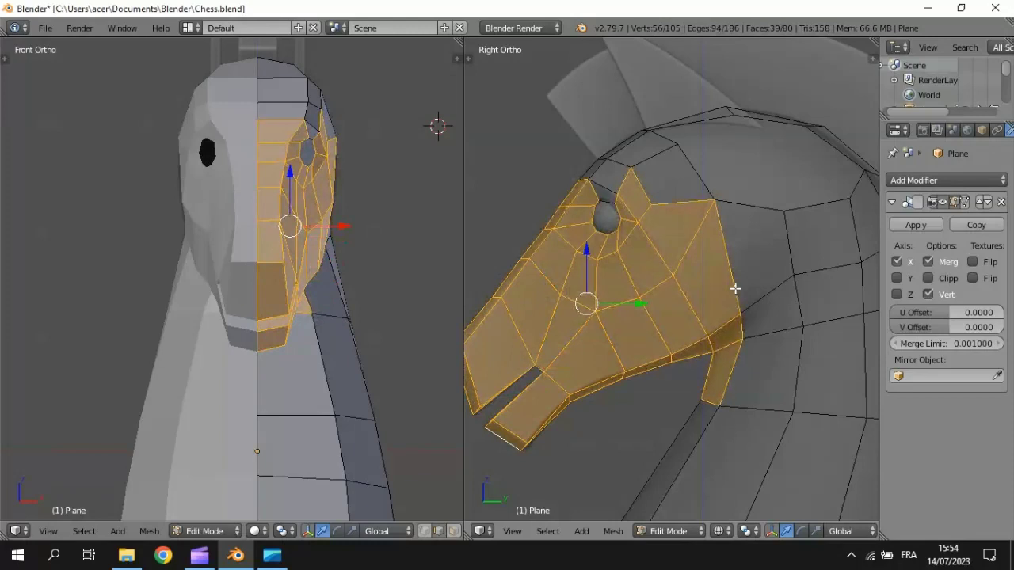
{"action": "key", "text": "ctrl+z"}
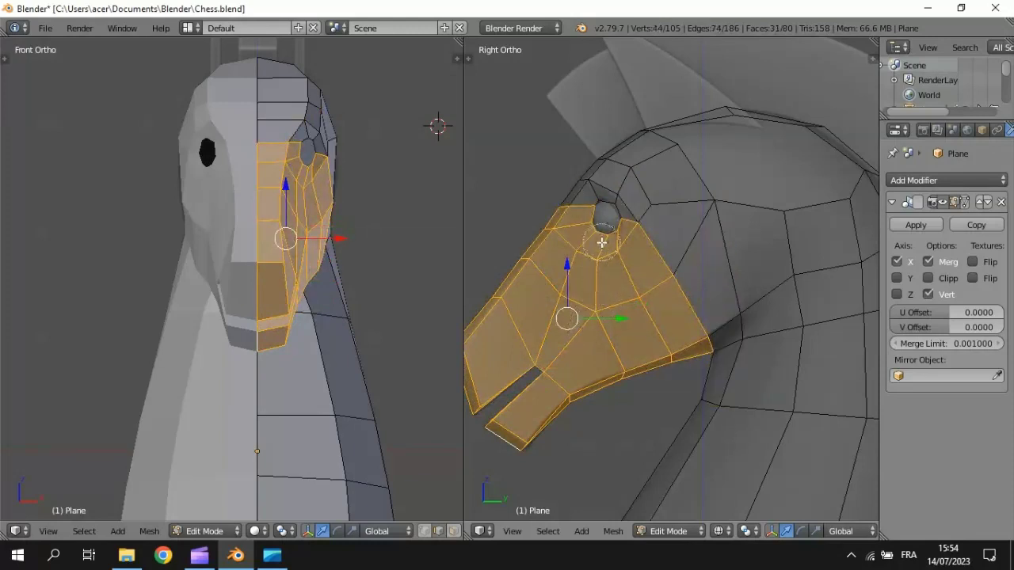
{"action": "key", "text": "c"}
{"action": "mouse_move", "coordinate": [593, 181]}
{"action": "left_mouse_down"}
{"action": "mouse_move", "coordinate": [632, 192]}
{"action": "mouse_move", "coordinate": [590, 175]}
{"action": "mouse_move", "coordinate": [618, 194]}
{"action": "mouse_move", "coordinate": [663, 284]}
{"action": "left_mouse_up"}
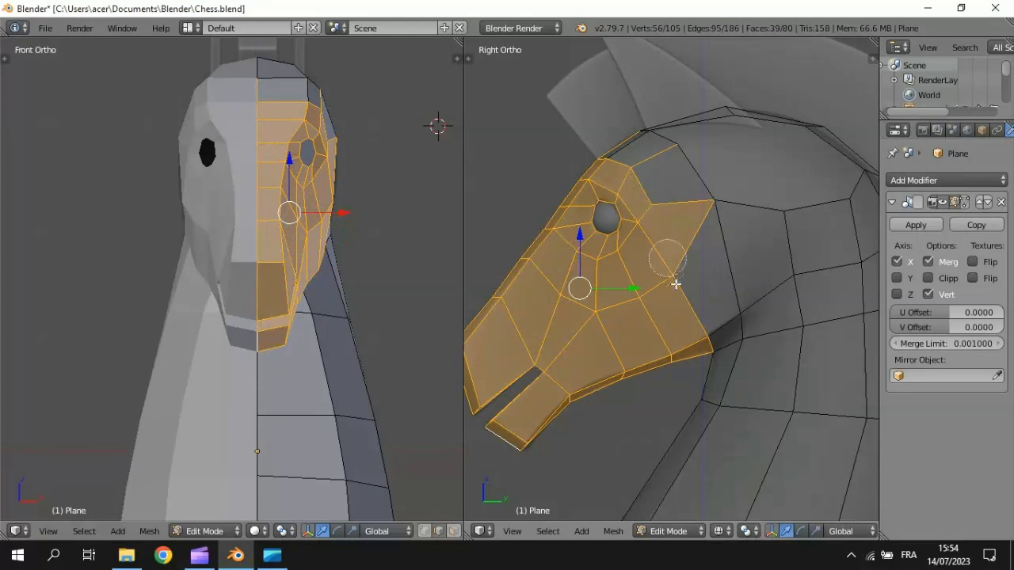
{"action": "right_click", "coordinate": [523, 279]}
{"action": "key", "text": "a"}
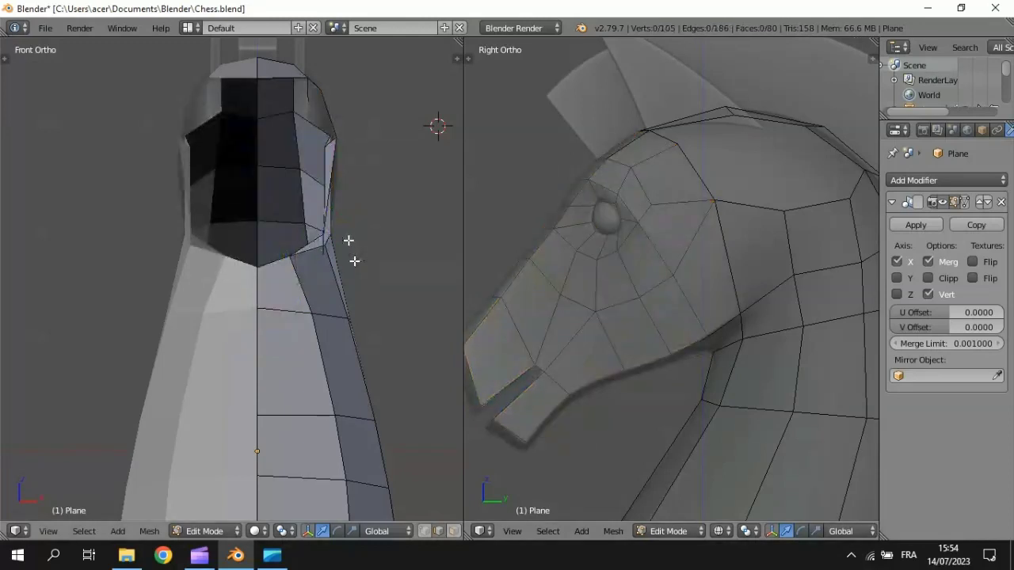
In vertex mode with see-through display, move the upper front vertex of the new neck faces slightly outward along X.
{"action": "middle_click_drag", "start_coordinate": [351, 261], "coordinate": [402, 370], "text": "shift"}
{"action": "scroll", "coordinate": [402, 370], "scroll_direction": "up", "scroll_amount": 3}
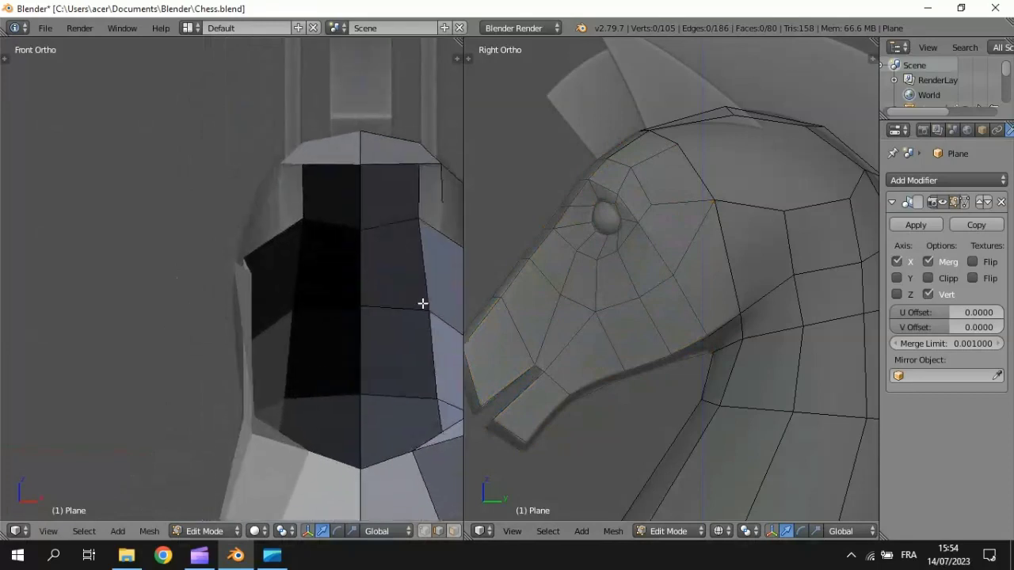
{"action": "scroll", "coordinate": [357, 322], "scroll_direction": "down", "scroll_amount": 1}
{"action": "middle_click_drag", "start_coordinate": [357, 322], "coordinate": [325, 316], "text": "shift"}
{"action": "left_click", "coordinate": [425, 531]}
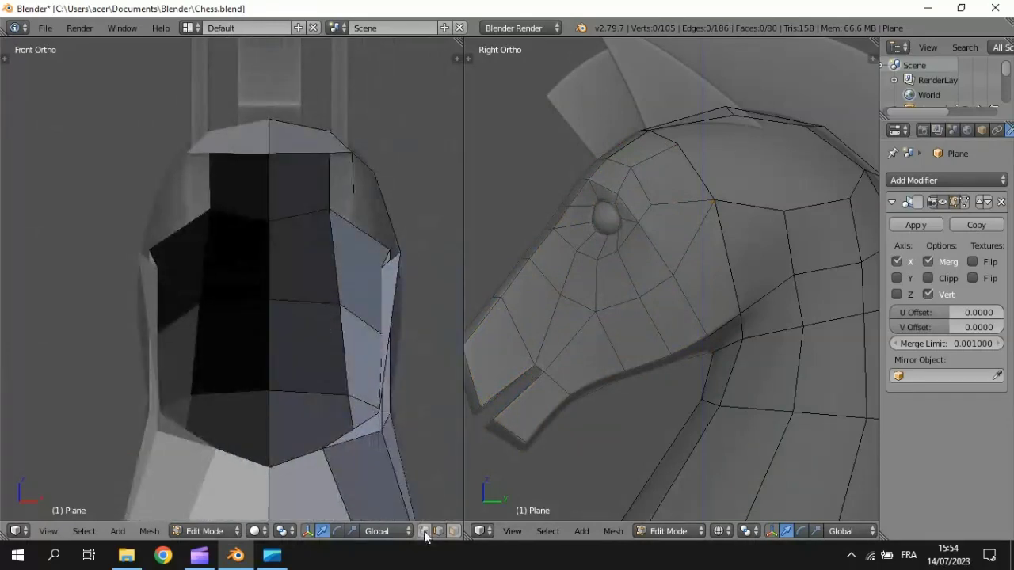
{"action": "right_click", "coordinate": [783, 211]}
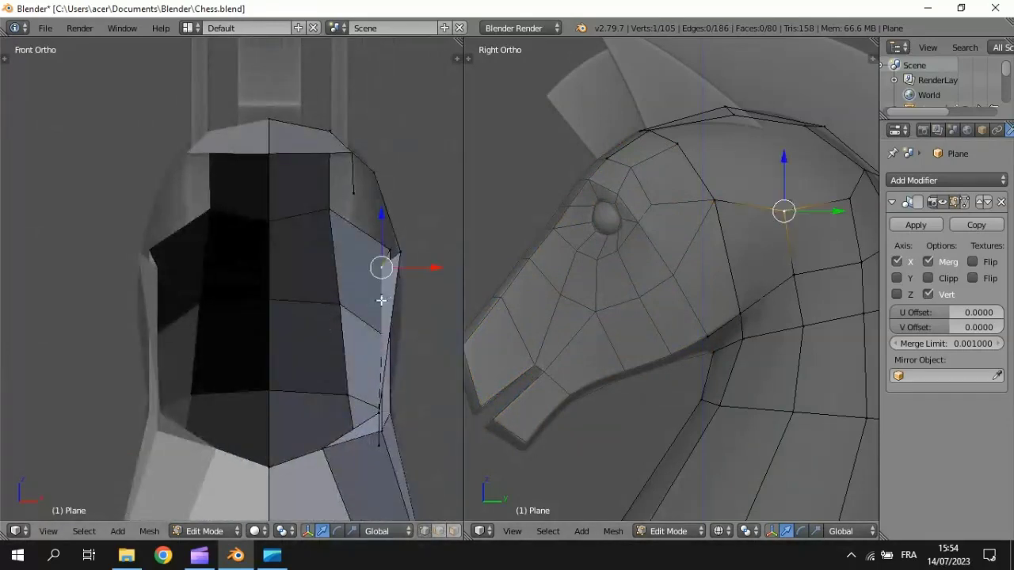
{"action": "key", "text": "z"}
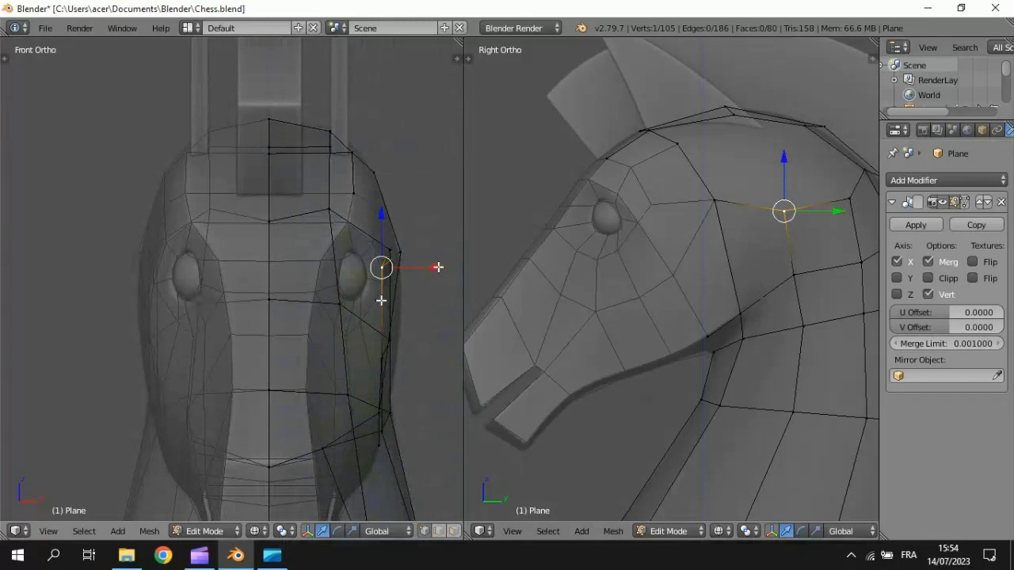
{"action": "left_click_drag", "start_coordinate": [438, 266], "coordinate": [451, 249]}
Move the head-side vertex behind and above the cheek slightly inward along X to fit the front reference.
{"action": "right_click", "coordinate": [850, 199]}
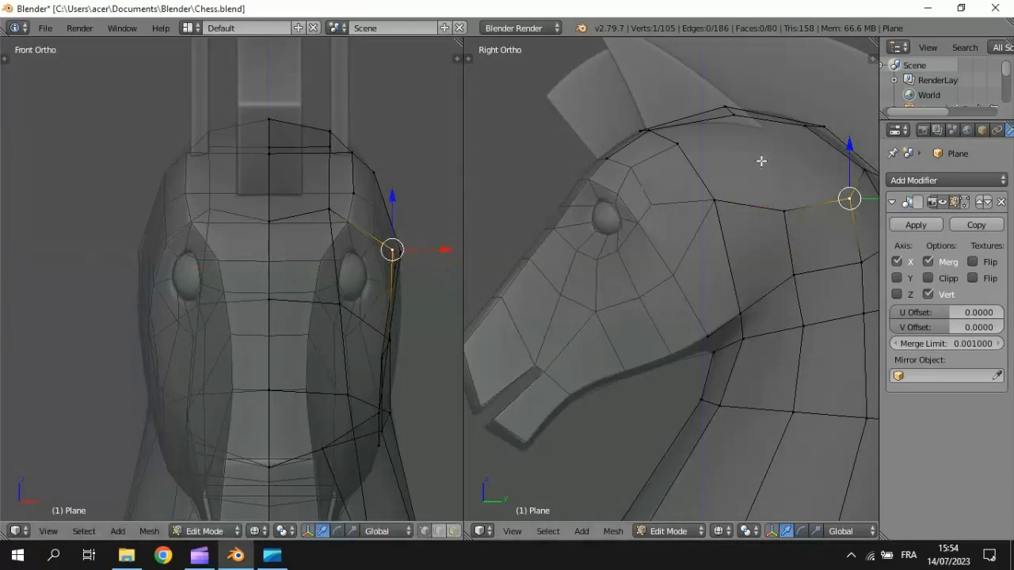
{"action": "right_click", "coordinate": [864, 171]}
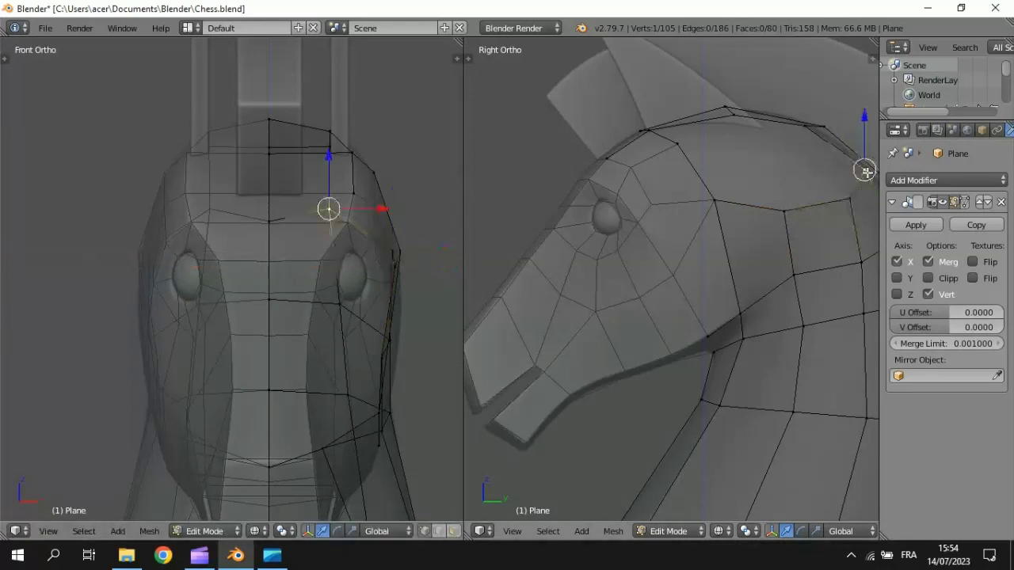
{"action": "right_click", "coordinate": [401, 251]}
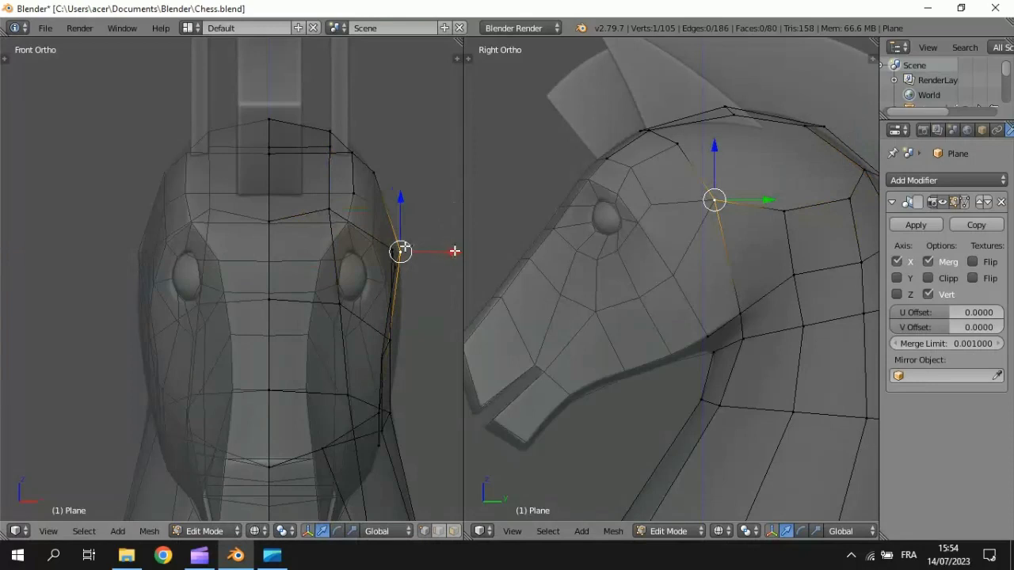
{"action": "left_click_drag", "start_coordinate": [452, 250], "coordinate": [452, 249]}
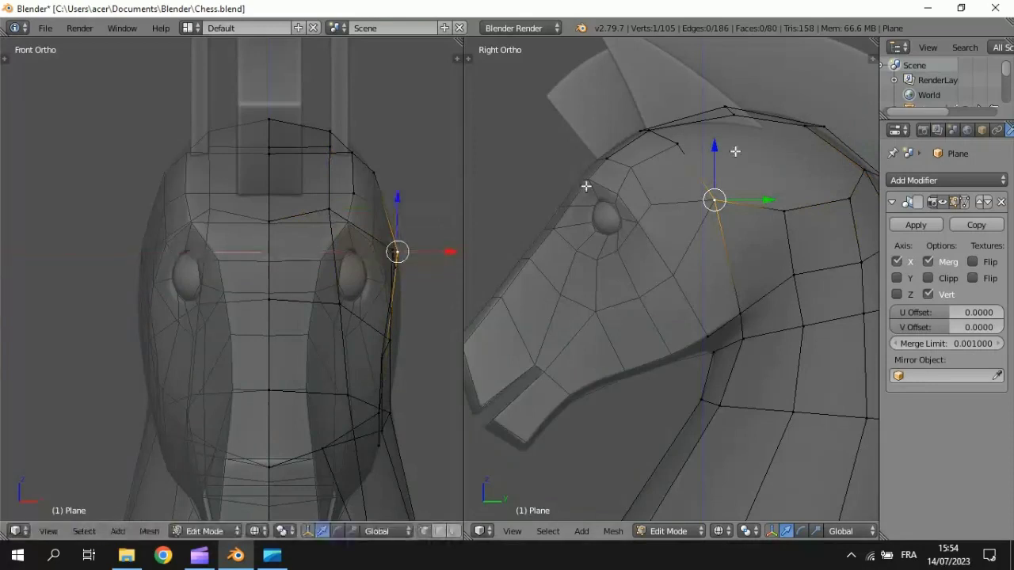
Extrude the upper side vertex behind the brow backward twice in the right view, following the top of the head.
{"action": "middle_click_drag", "start_coordinate": [772, 196], "coordinate": [677, 193], "text": "shift"}
{"action": "right_click", "coordinate": [612, 159]}
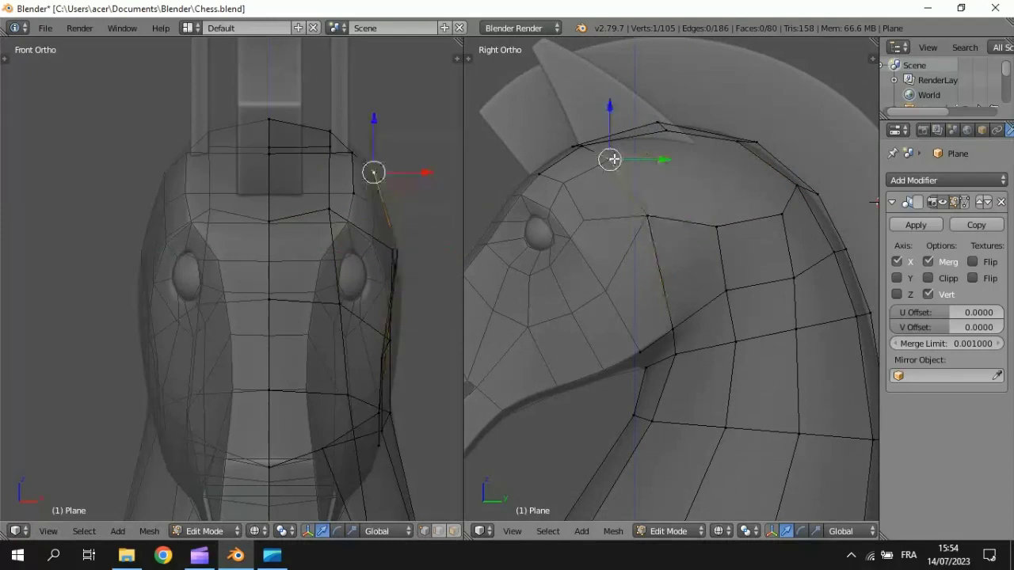
{"action": "key", "text": "e"}
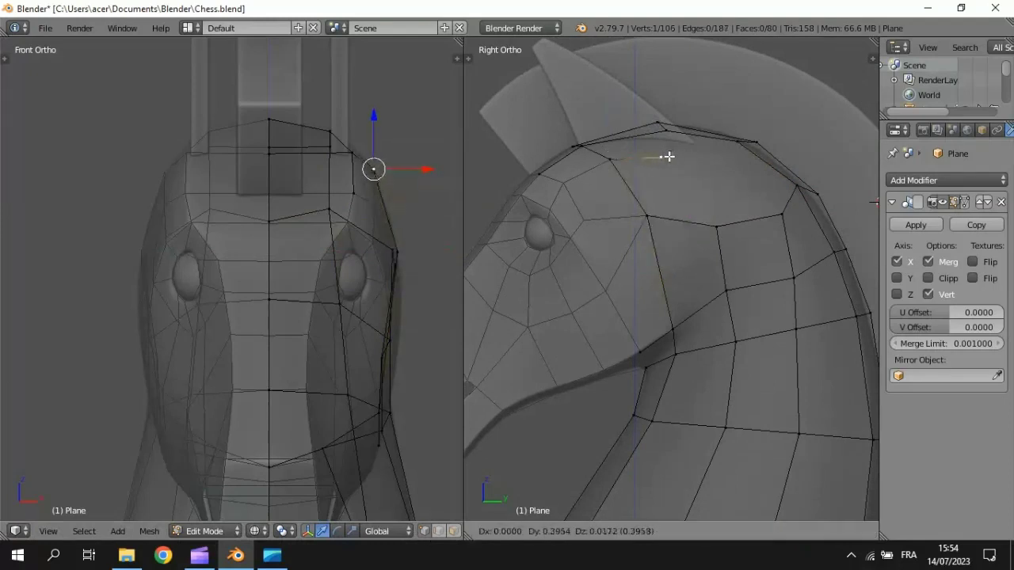
{"action": "left_click", "coordinate": [679, 156]}
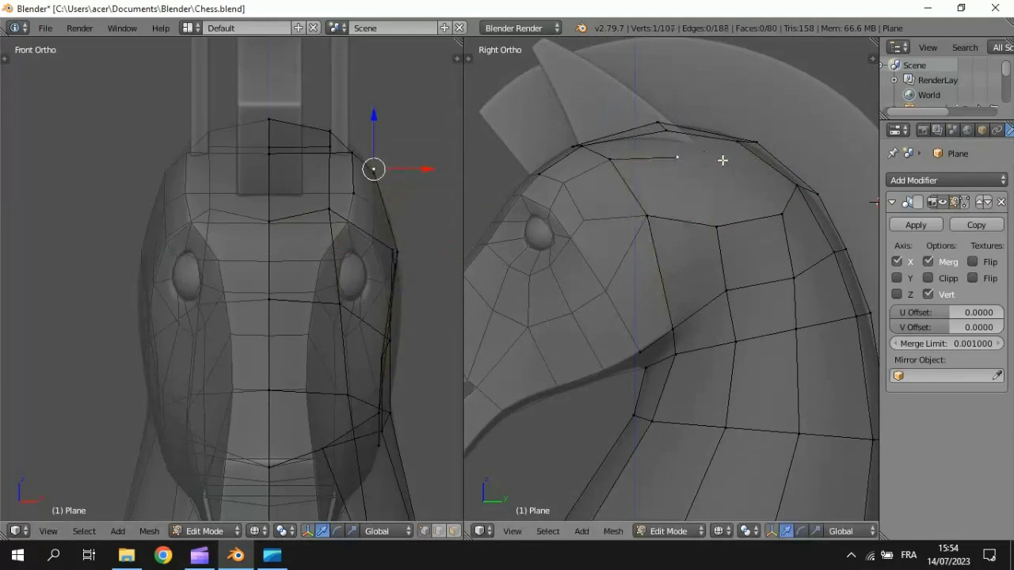
{"action": "key", "text": "e"}
{"action": "left_click", "coordinate": [738, 163]}
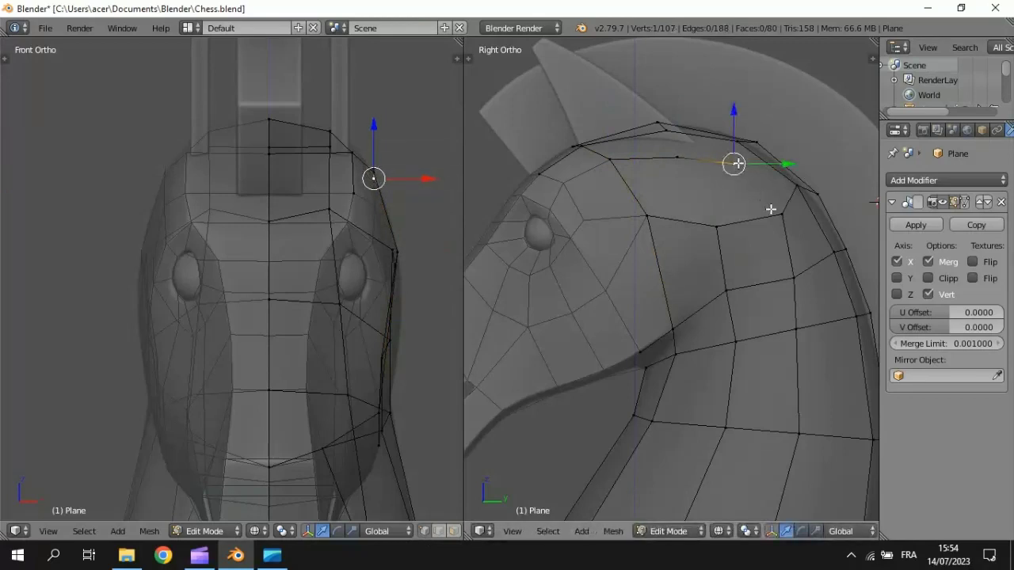
Connect the extruded chain's end to the neck corner vertex and fill the gap between the chain and the crown strip with faces.
{"action": "right_click", "coordinate": [776, 212], "text": "shift"}
{"action": "key", "text": "f"}
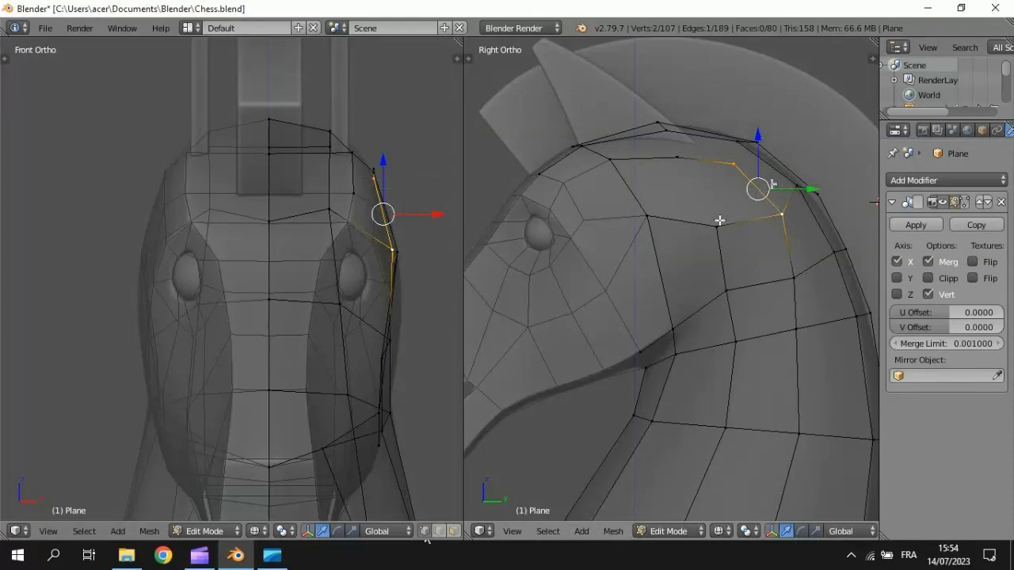
{"action": "right_click", "coordinate": [795, 185], "text": "shift"}
{"action": "right_click", "coordinate": [736, 141], "text": "shift"}
{"action": "key", "text": "f"}
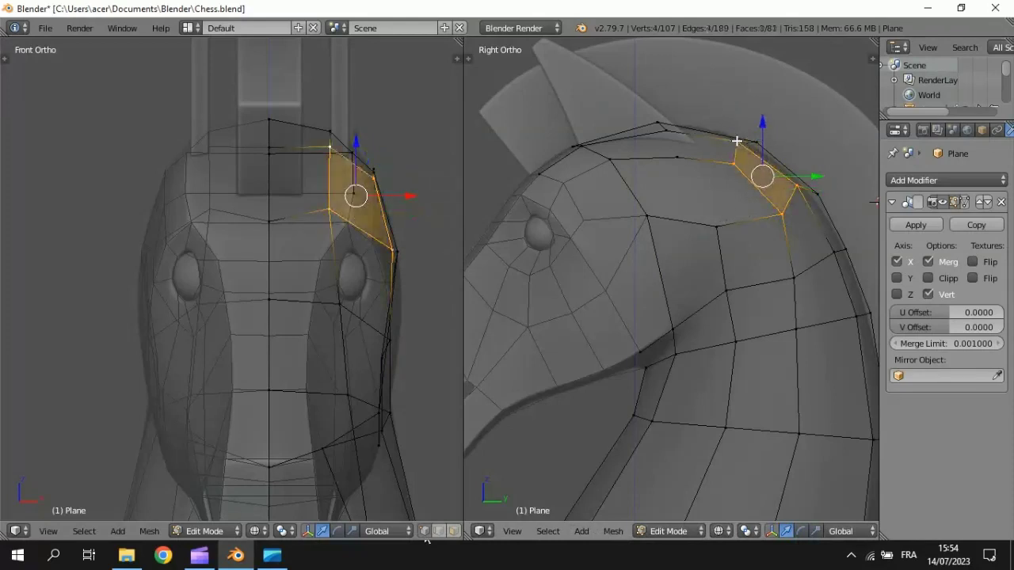
{"action": "right_click", "coordinate": [737, 141]}
{"action": "right_click", "coordinate": [734, 156], "text": "shift"}
{"action": "key", "text": "f"}
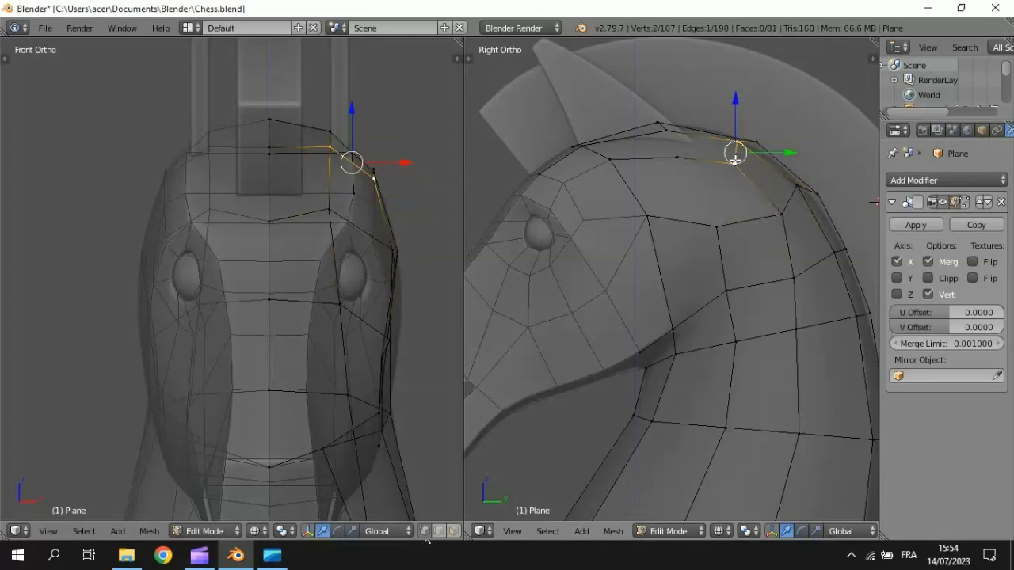
{"action": "key", "text": "f"}
{"action": "key", "text": "f"}
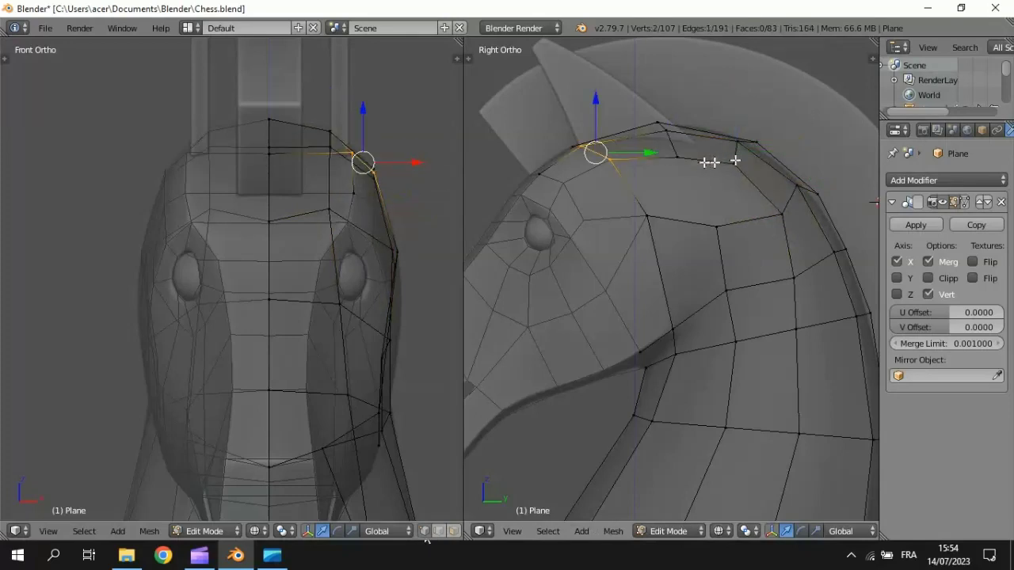
Fill the remaining two quad gaps between the extruded chain and the upper side edges of the neck.
{"action": "right_click", "coordinate": [679, 158]}
{"action": "right_click", "coordinate": [718, 226], "text": "shift"}
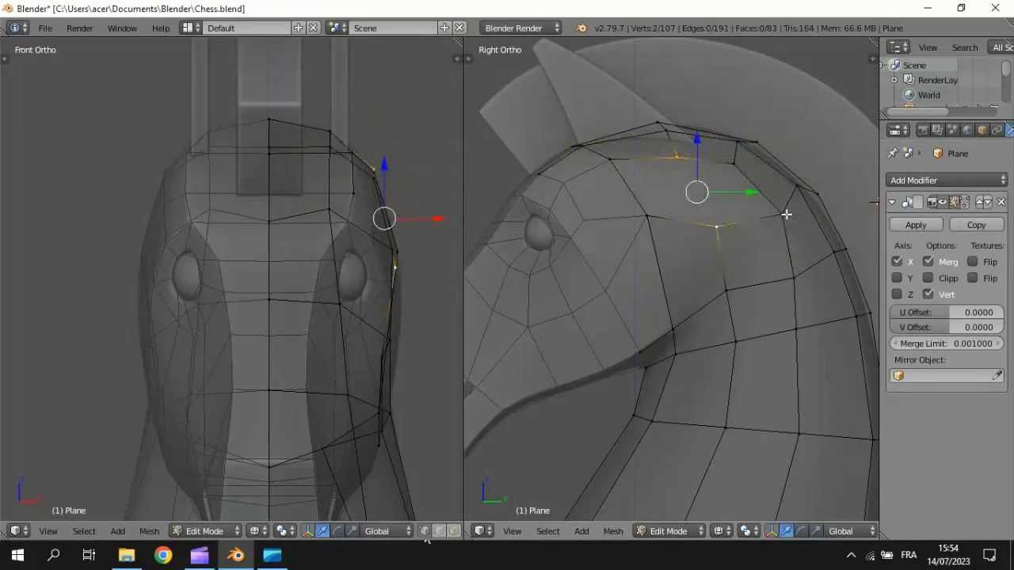
{"action": "right_click", "coordinate": [782, 214], "text": "shift"}
{"action": "right_click", "coordinate": [733, 164], "text": "shift"}
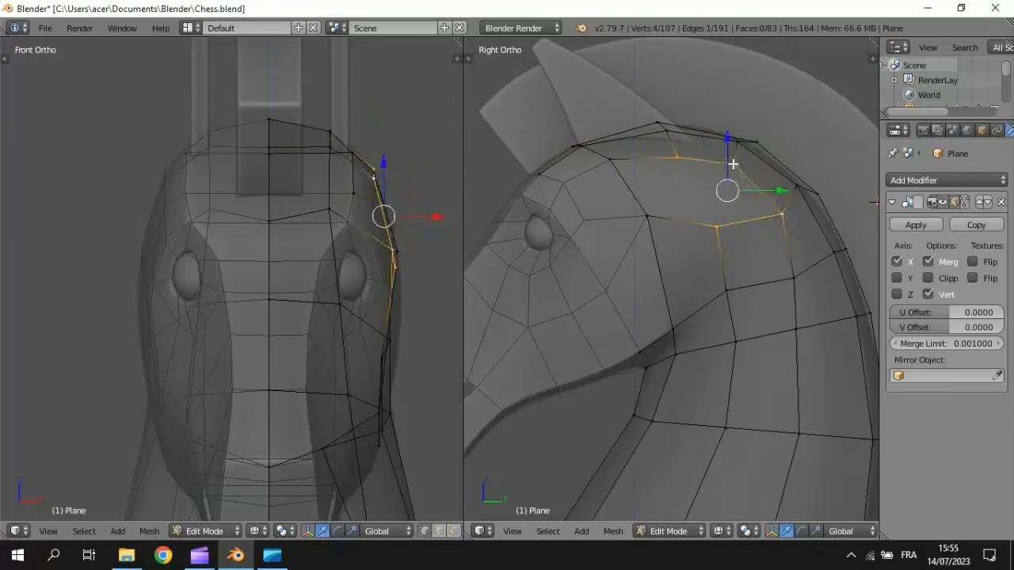
{"action": "key", "text": "f"}
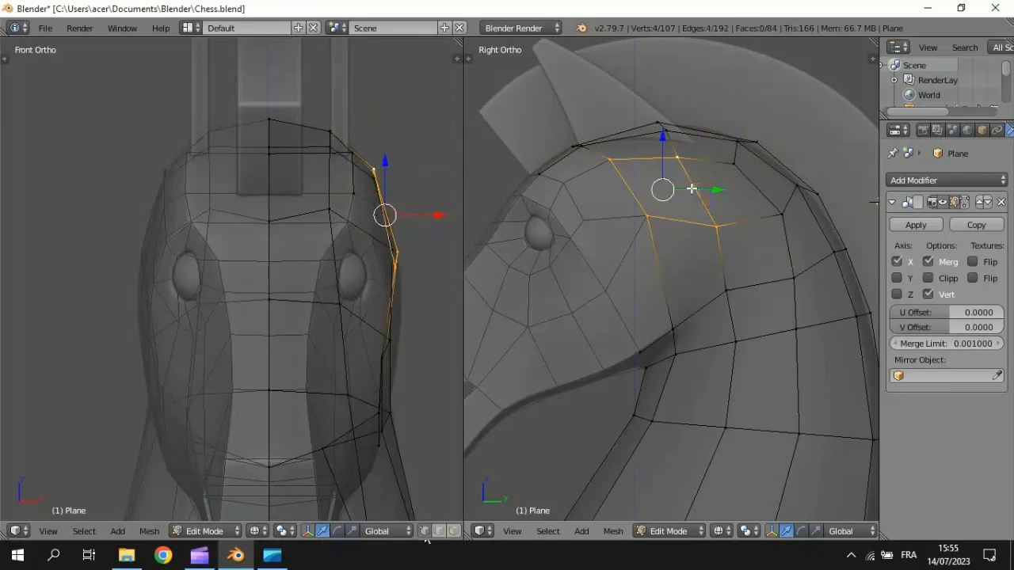
{"action": "key", "text": "f"}
Switch the side view to solid display, recalculate the normals of the whole mesh, and check it in Object mode.
{"action": "key", "text": "z"}
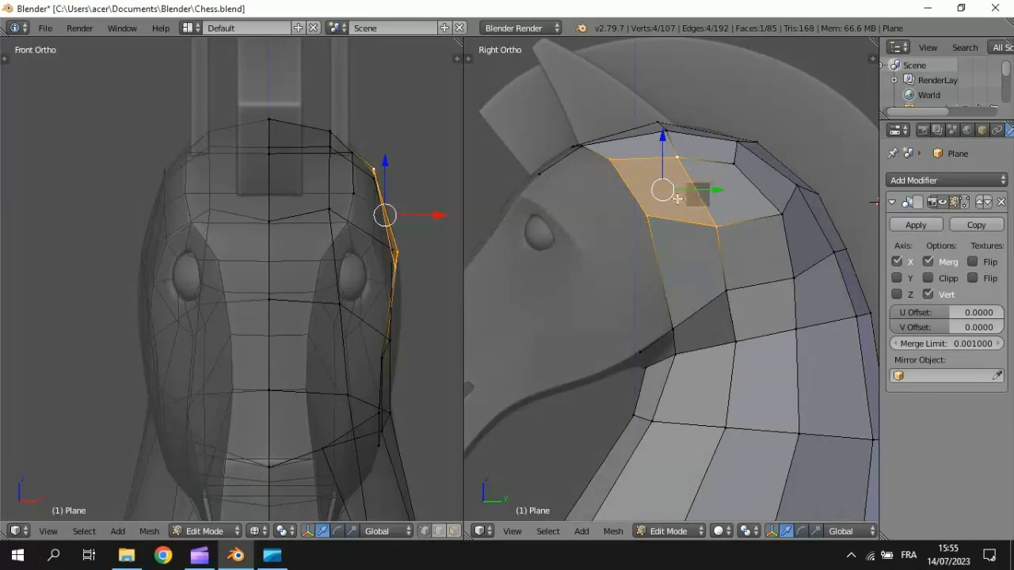
{"action": "key", "text": "a"}
{"action": "mouse_move", "coordinate": [694, 251]}
{"action": "middle_mouse_down"}
{"action": "mouse_move", "coordinate": [740, 211]}
{"action": "mouse_move", "coordinate": [842, 286]}
{"action": "mouse_move", "coordinate": [467, 288]}
{"action": "mouse_move", "coordinate": [821, 272]}
{"action": "mouse_move", "coordinate": [806, 272]}
{"action": "middle_mouse_up"}
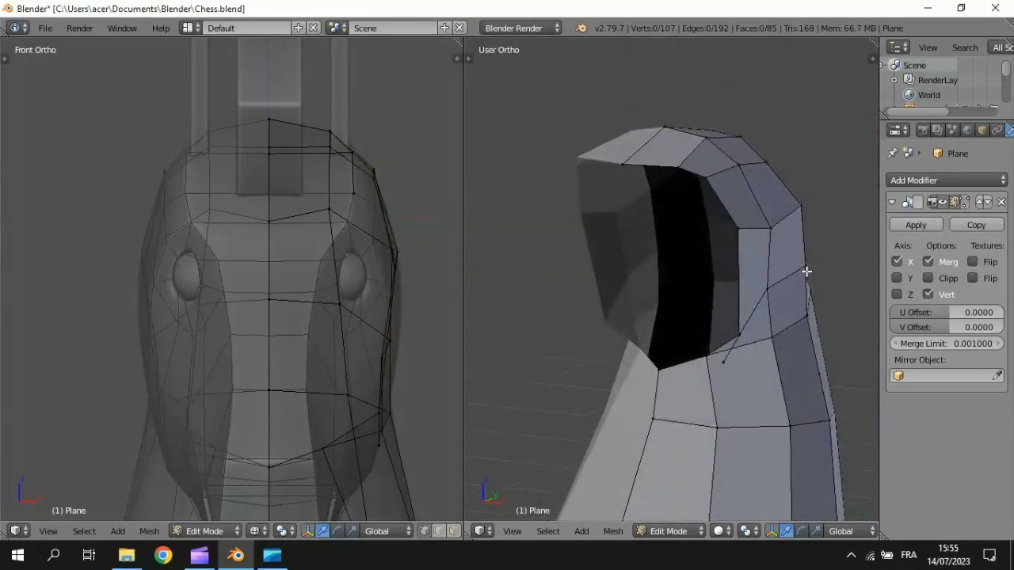
{"action": "key", "text": "a"}
{"action": "key", "text": "ctrl+n"}
{"action": "key", "text": "a"}
{"action": "middle_click_drag", "start_coordinate": [770, 304], "coordinate": [798, 339]}
{"action": "key", "text": "Tab"}
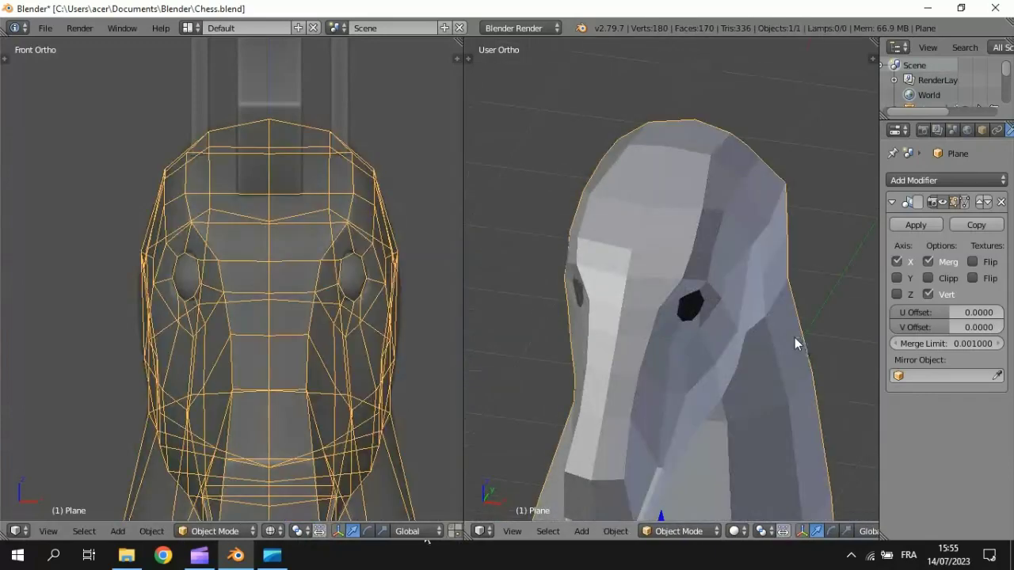
Reveal the hidden head faces in Edit mode and move the rear cheek vertex slightly outward along X.
{"action": "key", "text": "Tab"}
{"action": "right_click", "coordinate": [762, 273], "text": "alt"}
{"action": "right_click", "coordinate": [762, 273]}
{"action": "key", "text": "g"}
{"action": "key", "text": "x"}
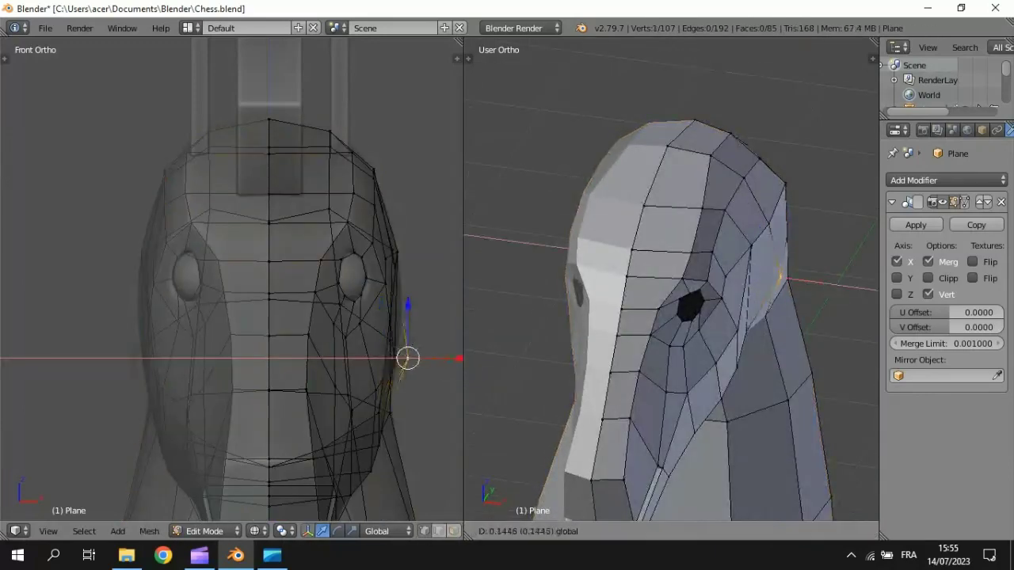
{"action": "left_click", "coordinate": [820, 285]}
Leave Edit mode, merge the two 3D views into one large viewport, and show the knight in solid display.
{"action": "middle_click_drag", "start_coordinate": [788, 314], "coordinate": [740, 360]}
{"action": "scroll", "coordinate": [655, 283], "scroll_direction": "down", "scroll_amount": 4}
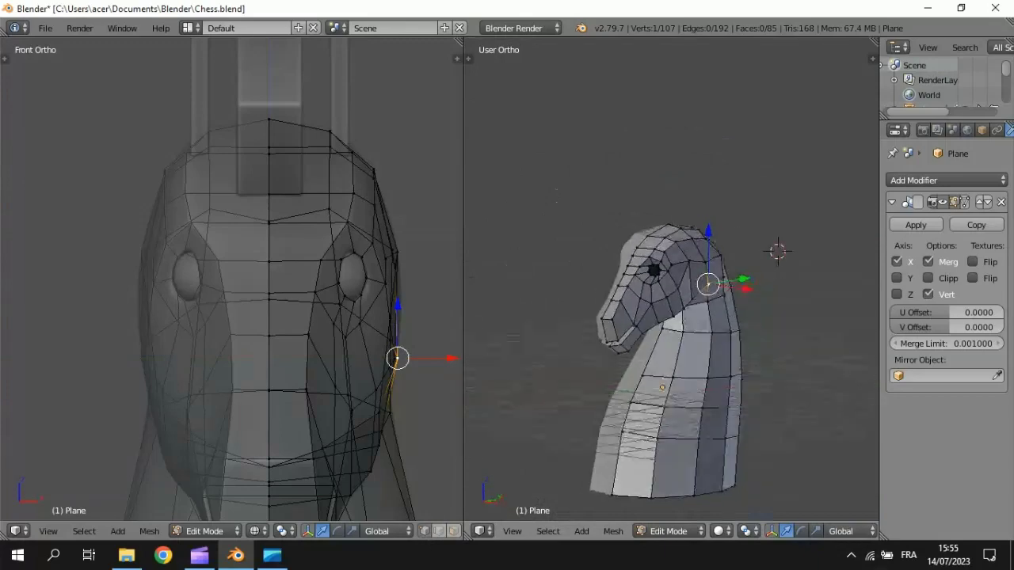
{"action": "key", "text": "Tab"}
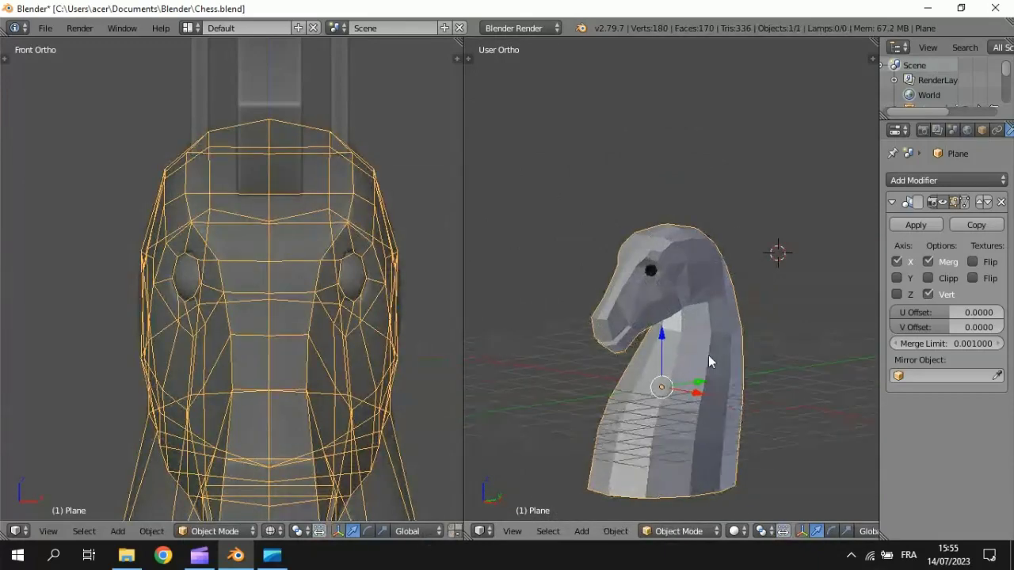
{"action": "key", "text": "t"}
{"action": "key", "text": "t"}
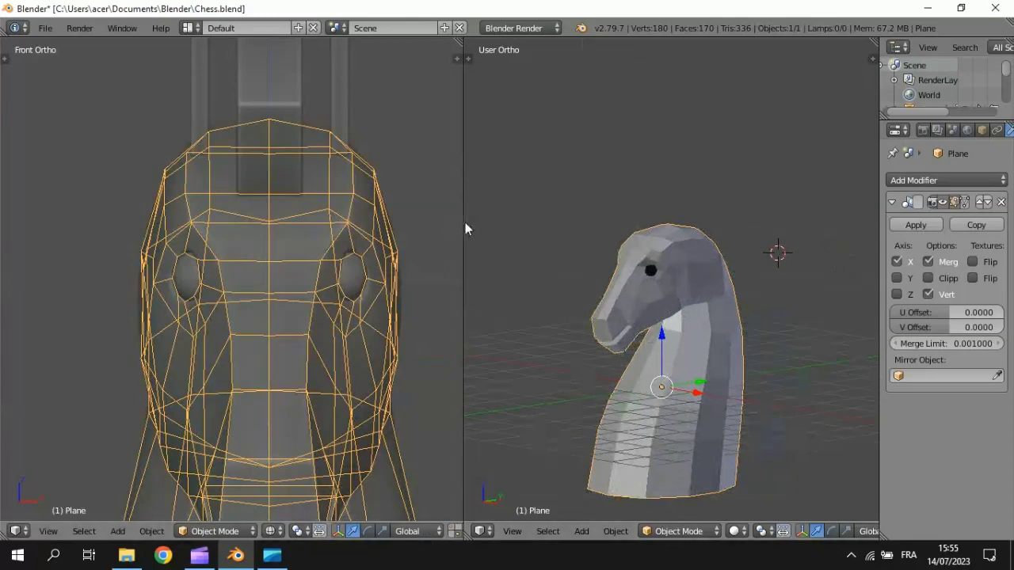
{"action": "left_click_drag", "start_coordinate": [457, 38], "coordinate": [613, 158]}
{"action": "scroll", "coordinate": [515, 317], "scroll_direction": "down", "scroll_amount": 4}
{"action": "scroll", "coordinate": [514, 316], "scroll_direction": "down", "scroll_amount": 1}
{"action": "key", "text": "z"}
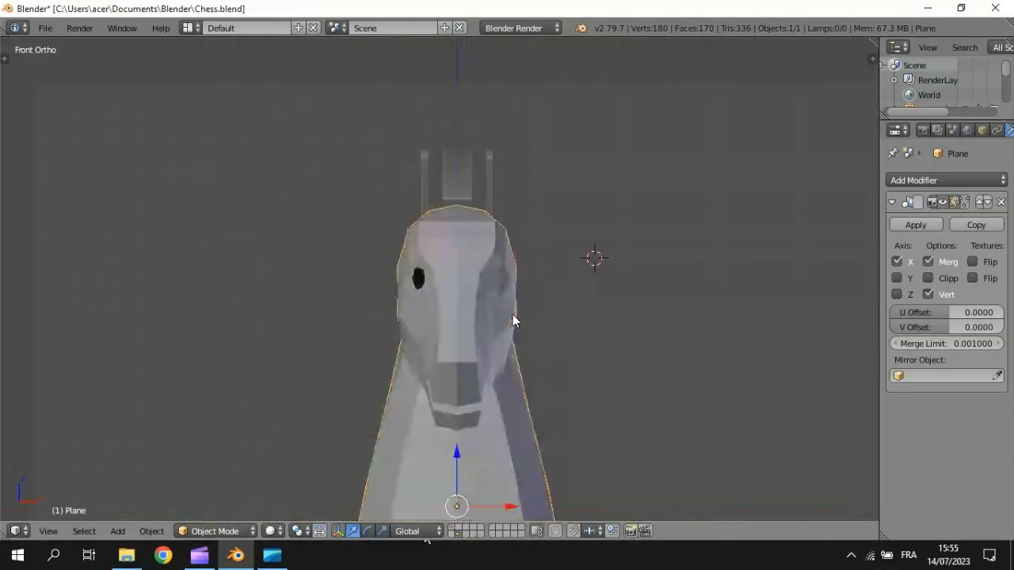
{"action": "middle_click_drag", "start_coordinate": [581, 267], "coordinate": [491, 420]}
In Edit mode, select the centre-line vertices from the forehead over the crown to the upper back of the neck.
{"action": "key", "text": "Tab"}
{"action": "right_click", "coordinate": [464, 268]}
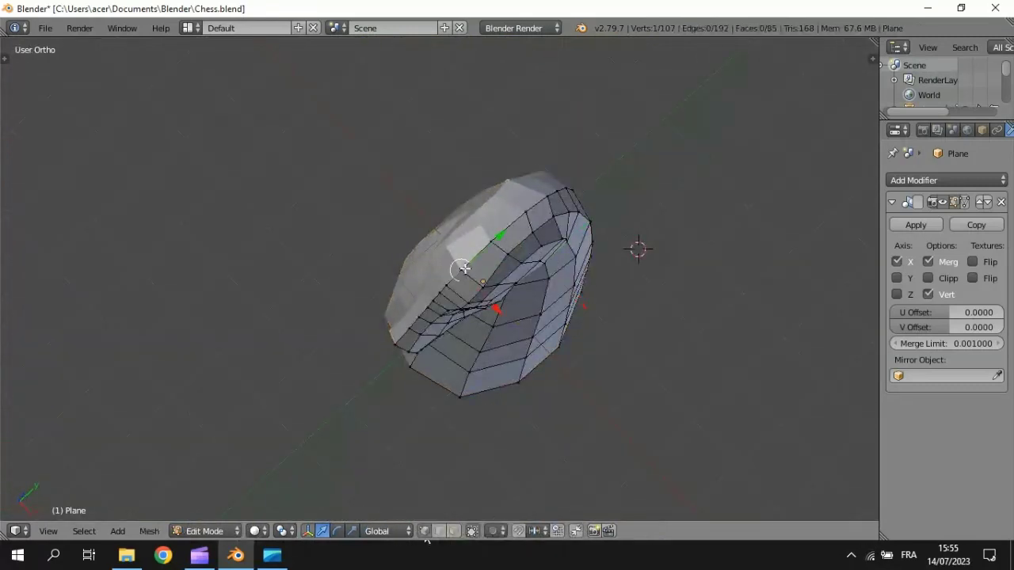
{"action": "key", "text": "KP_3"}
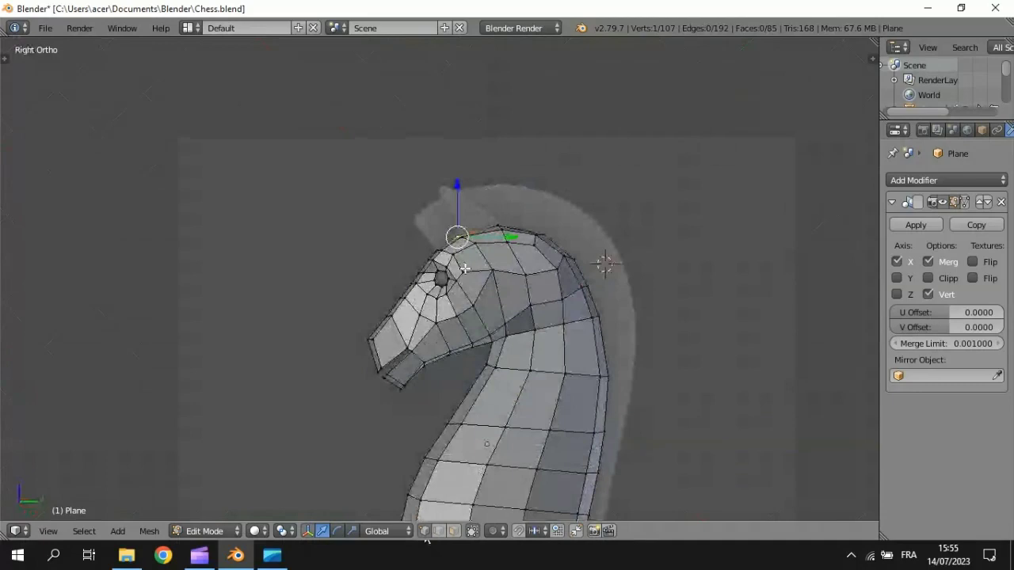
{"action": "key", "text": "e"}
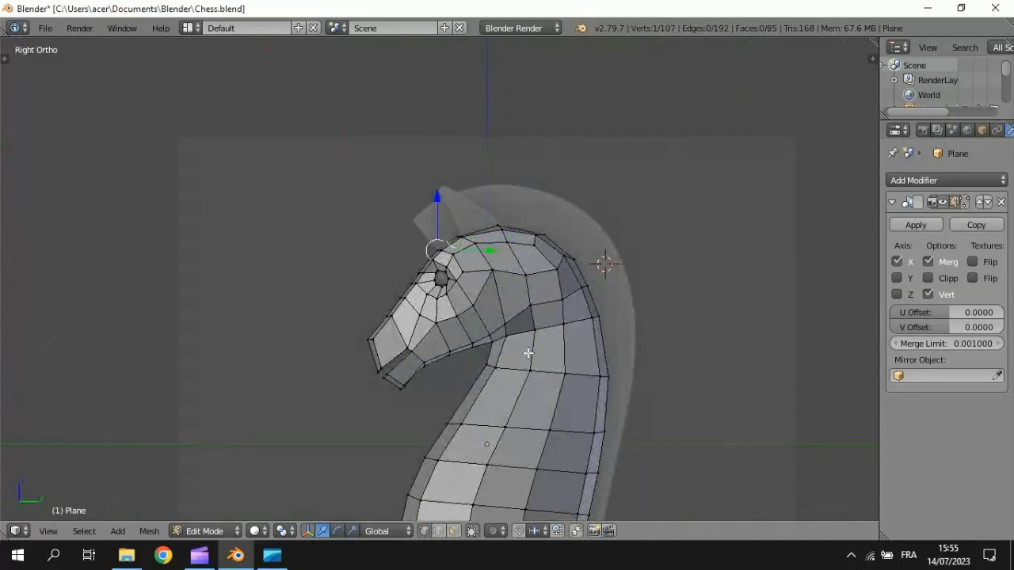
{"action": "middle_click_drag", "start_coordinate": [529, 353], "coordinate": [499, 232], "text": "shift"}
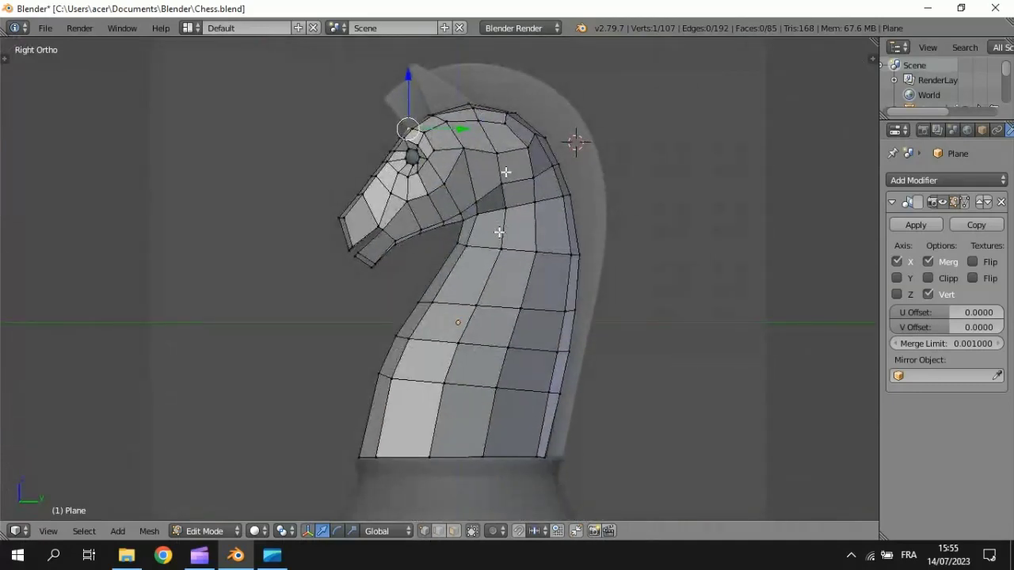
{"action": "middle_click_drag", "start_coordinate": [505, 172], "coordinate": [469, 158]}
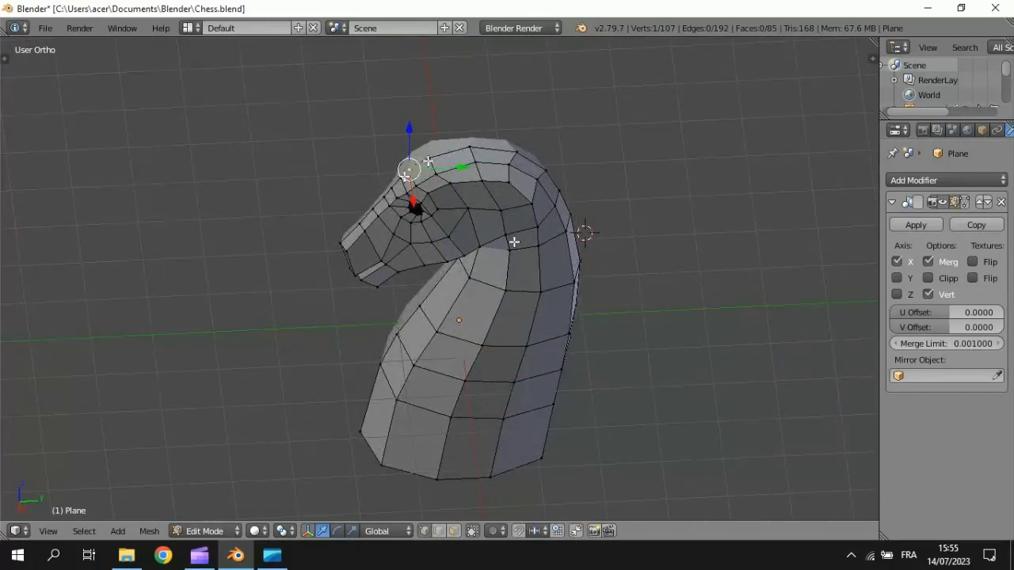
{"action": "right_click", "coordinate": [427, 161], "text": "shift"}
{"action": "right_click", "coordinate": [472, 151], "text": "shift"}
{"action": "right_click", "coordinate": [515, 142], "text": "shift"}
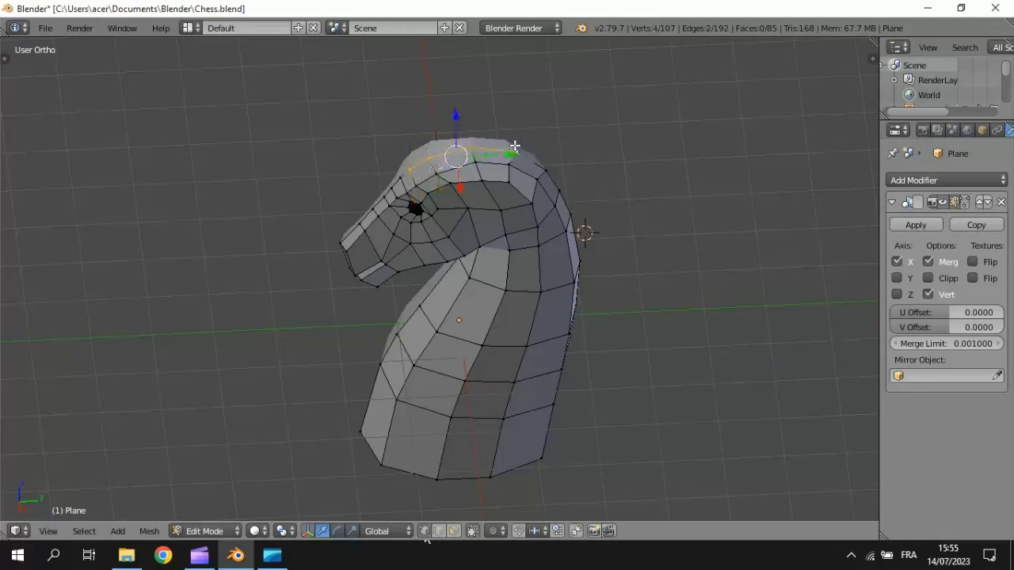
{"action": "right_click", "coordinate": [542, 169], "text": "shift"}
{"action": "right_click", "coordinate": [559, 190], "text": "shift"}
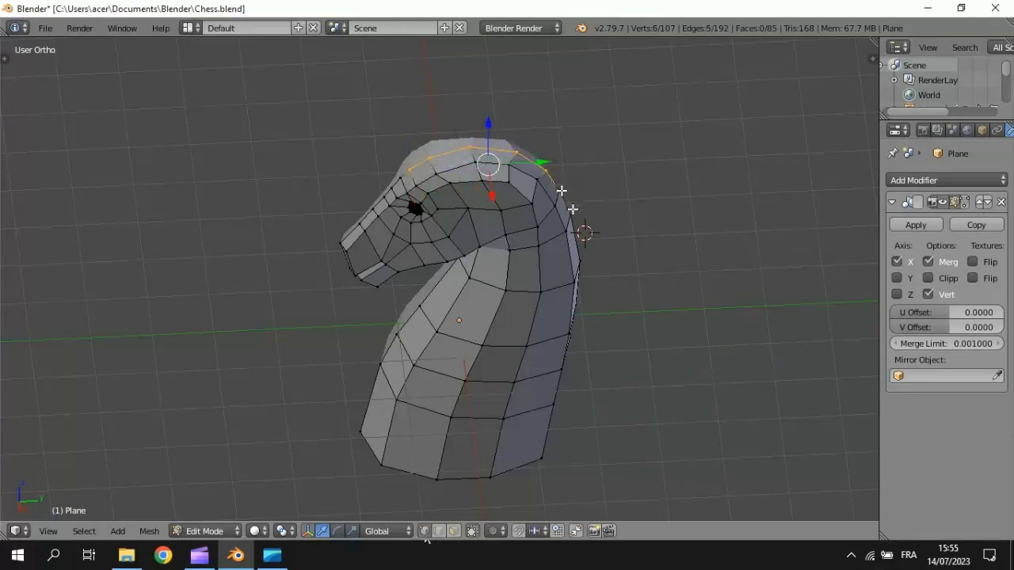
{"action": "right_click", "coordinate": [570, 209], "text": "shift"}
Extend the selection along the centre-line vertices of the neck's back down to its base.
{"action": "middle_click_drag", "start_coordinate": [585, 233], "coordinate": [502, 296]}
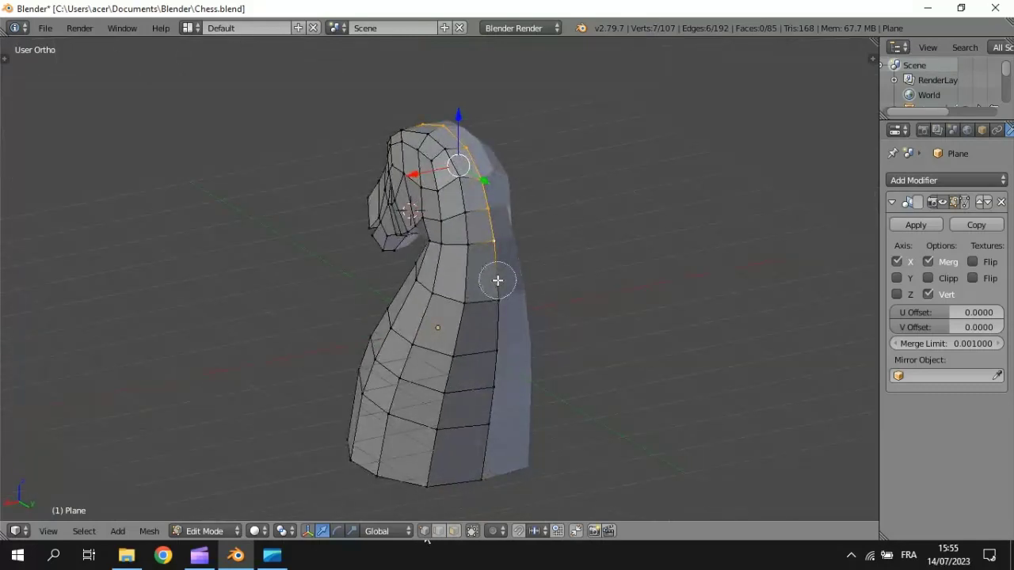
{"action": "right_click", "coordinate": [497, 280], "text": "shift"}
{"action": "right_click", "coordinate": [497, 325], "text": "shift"}
{"action": "right_click", "coordinate": [495, 368], "text": "shift"}
{"action": "right_click", "coordinate": [492, 408], "text": "shift"}
{"action": "right_click", "coordinate": [487, 456], "text": "shift"}
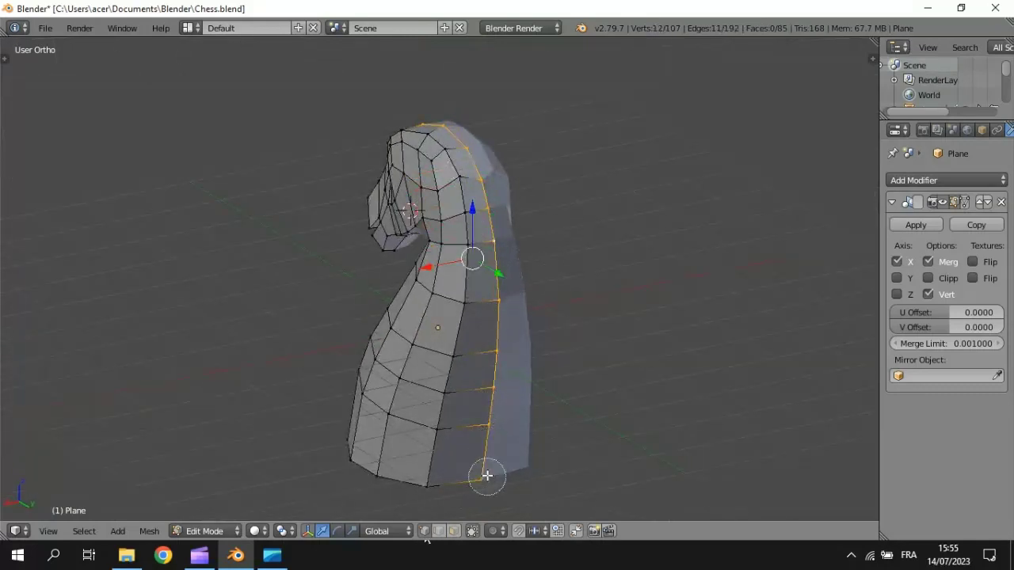
Duplicate the selected centre-line chain in place in the right side view and show the mesh as wireframe over the reference image.
{"action": "key", "text": "KP_3"}
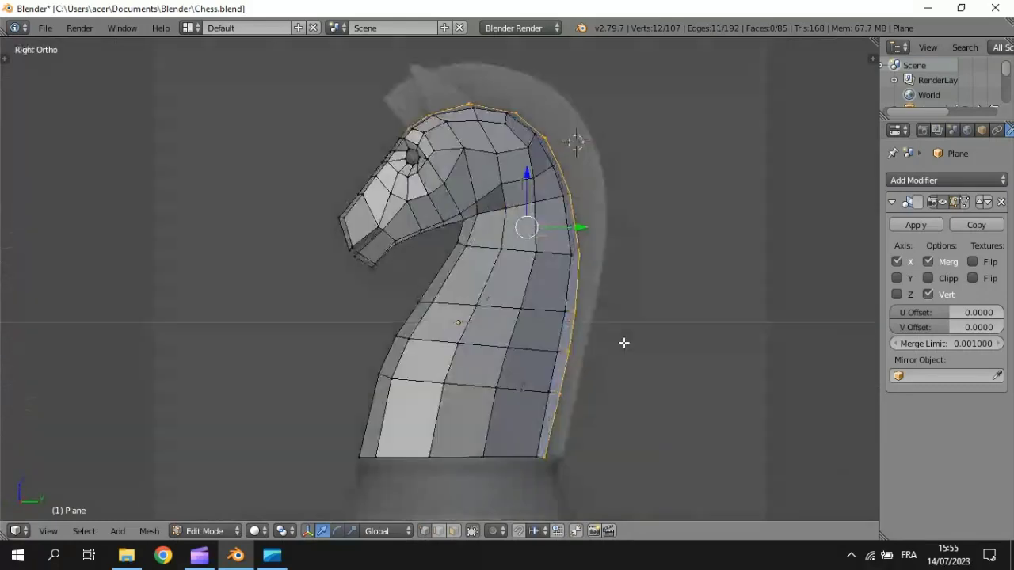
{"action": "key", "text": "e"}
{"action": "key", "text": "z"}
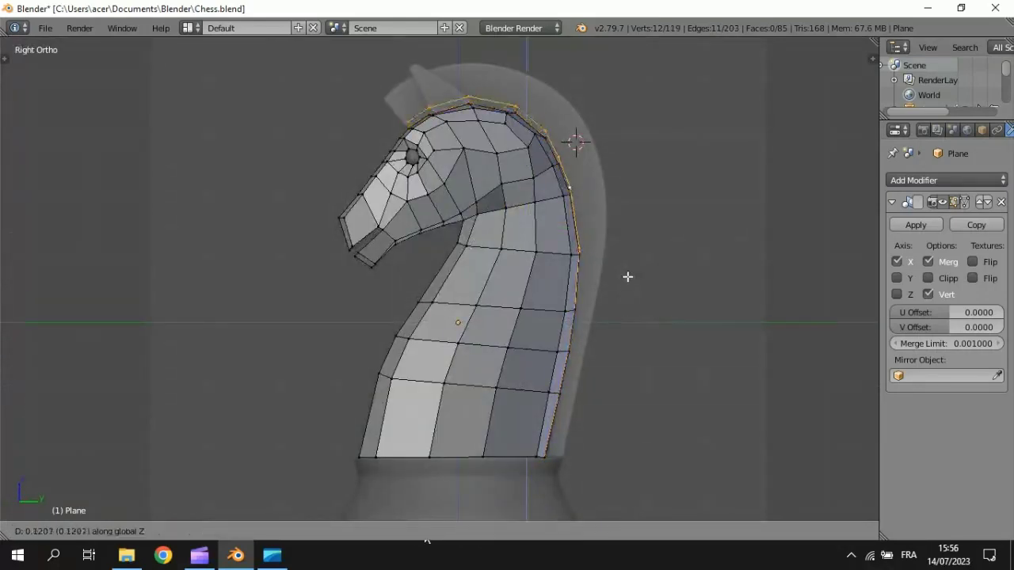
{"action": "key", "text": "Escape"}
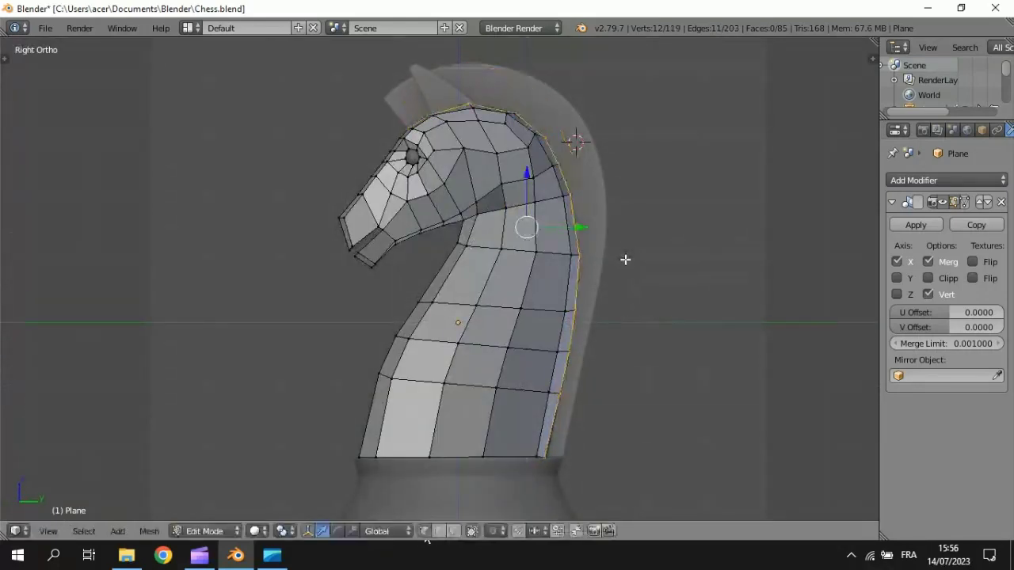
{"action": "key", "text": "z"}
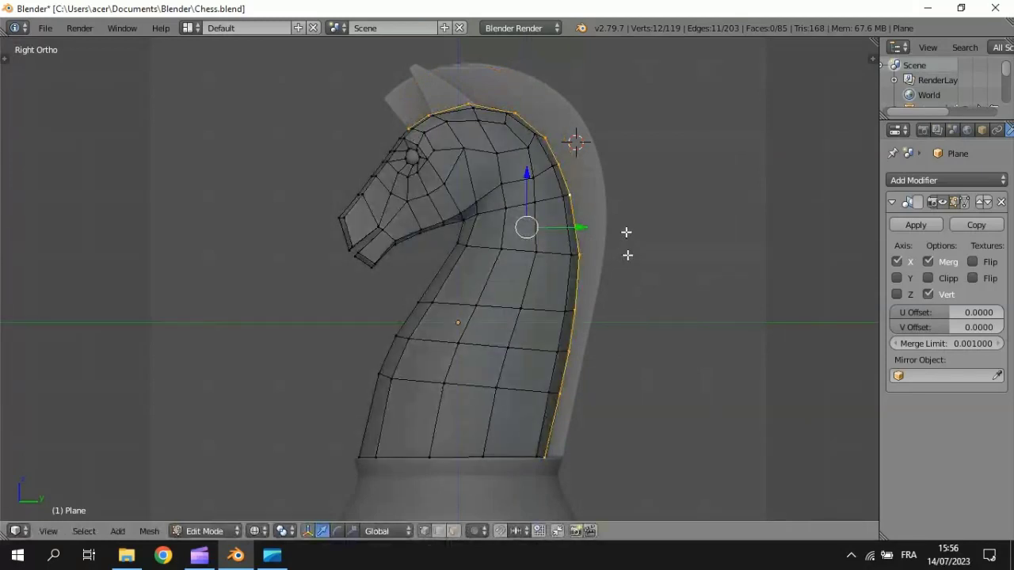
Move the duplicated chain and stretch it along global Y until it roughly follows the outer outline of the reference mane.
{"action": "key", "text": "g"}
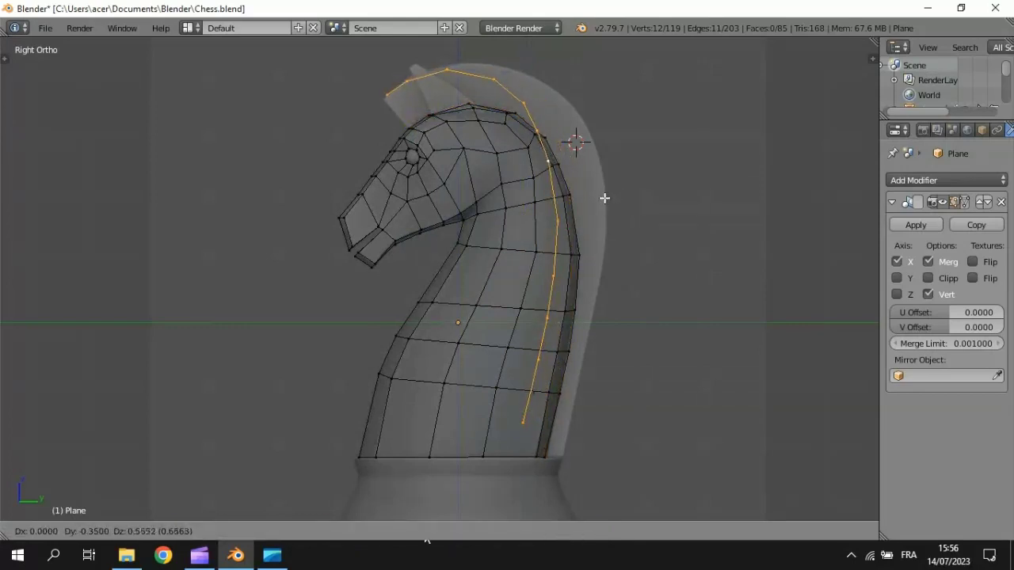
{"action": "left_click", "coordinate": [604, 197]}
{"action": "key", "text": "s"}
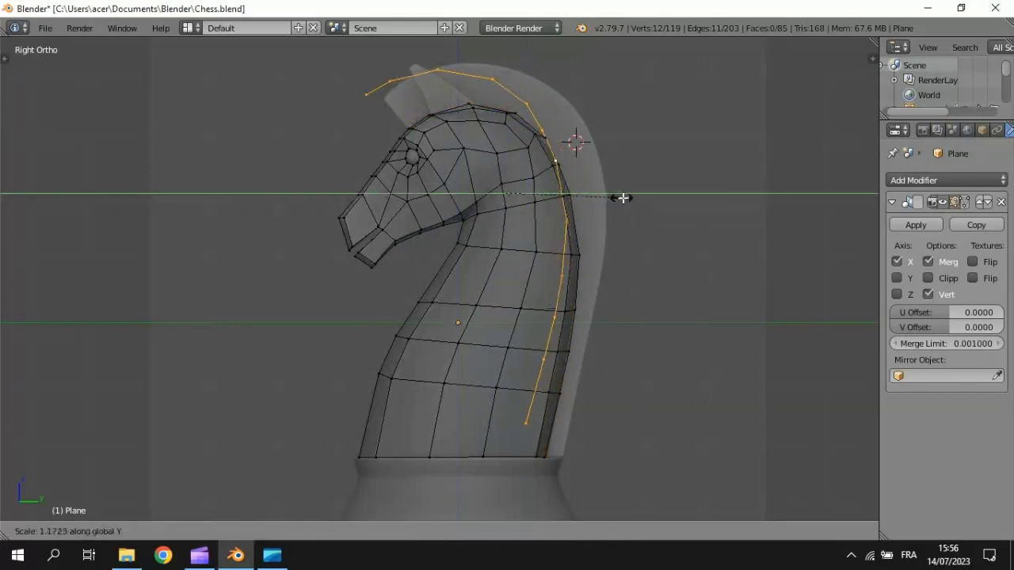
{"action": "left_click", "coordinate": [629, 201]}
{"action": "key", "text": "g"}
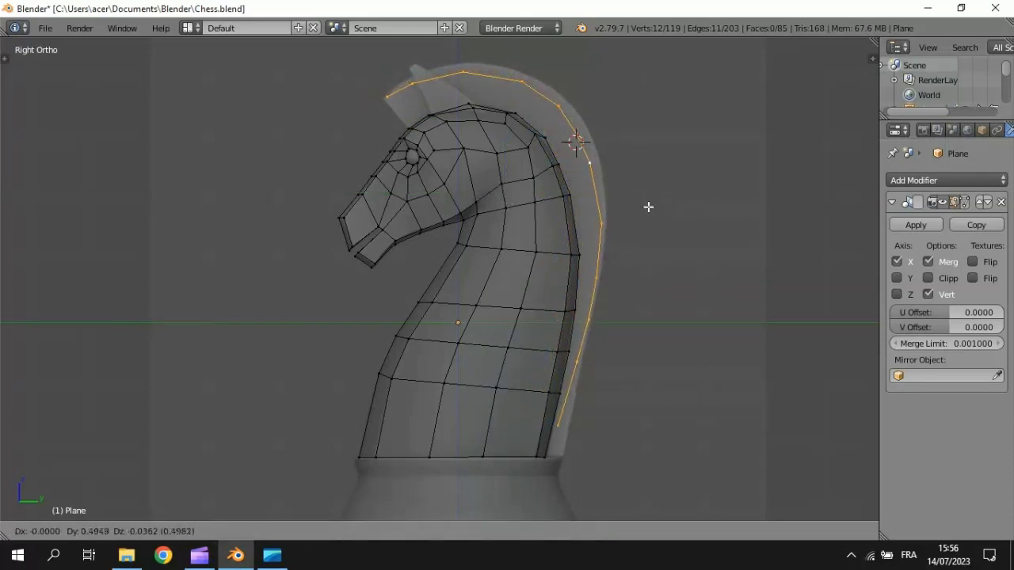
{"action": "left_click", "coordinate": [649, 206]}
Move the chain's second, third and fourth vertices from the front onto the reference mane's top outline.
{"action": "right_click", "coordinate": [413, 83]}
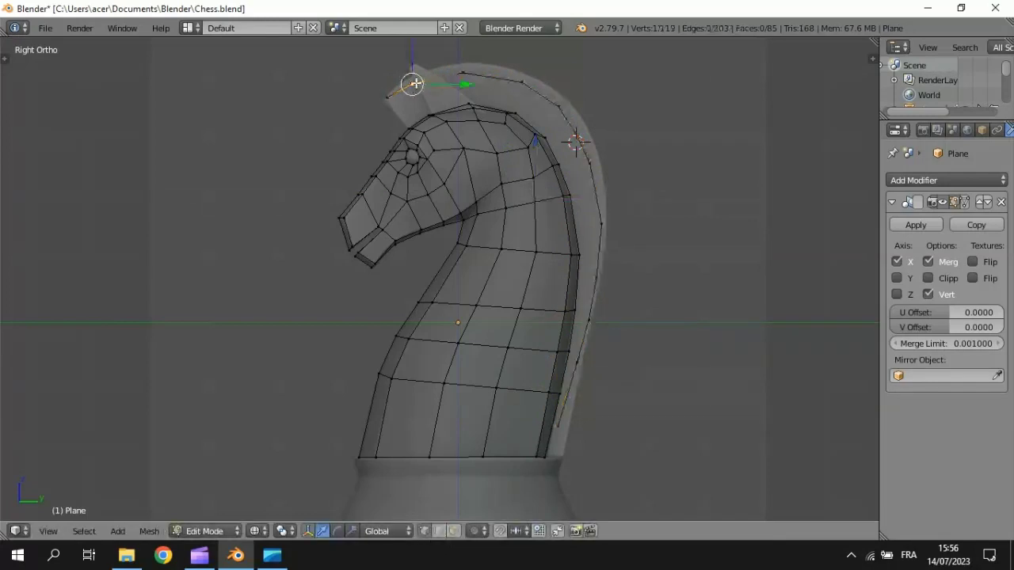
{"action": "key", "text": "g"}
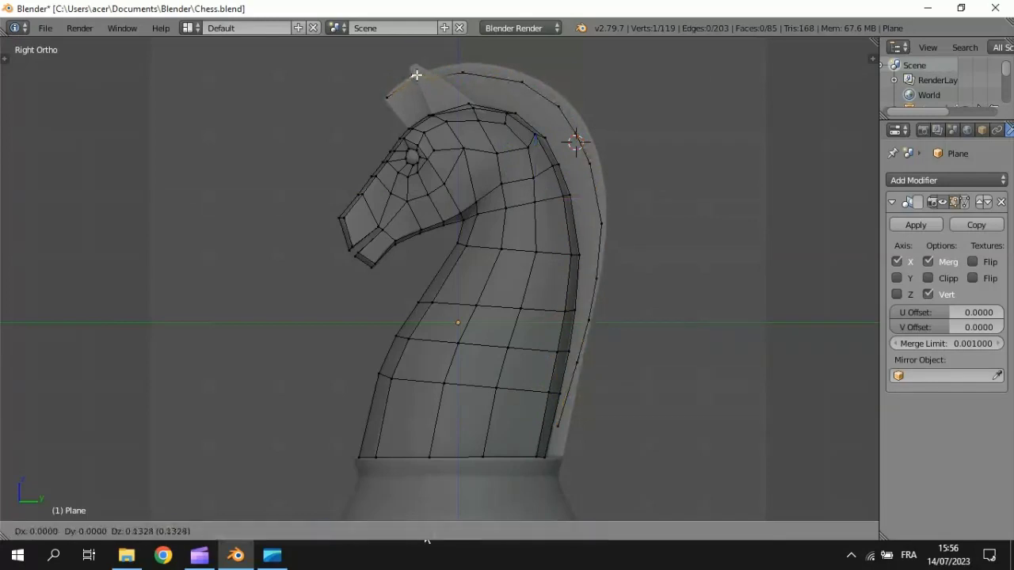
{"action": "left_click", "coordinate": [416, 75]}
{"action": "right_click", "coordinate": [456, 72]}
{"action": "key", "text": "g"}
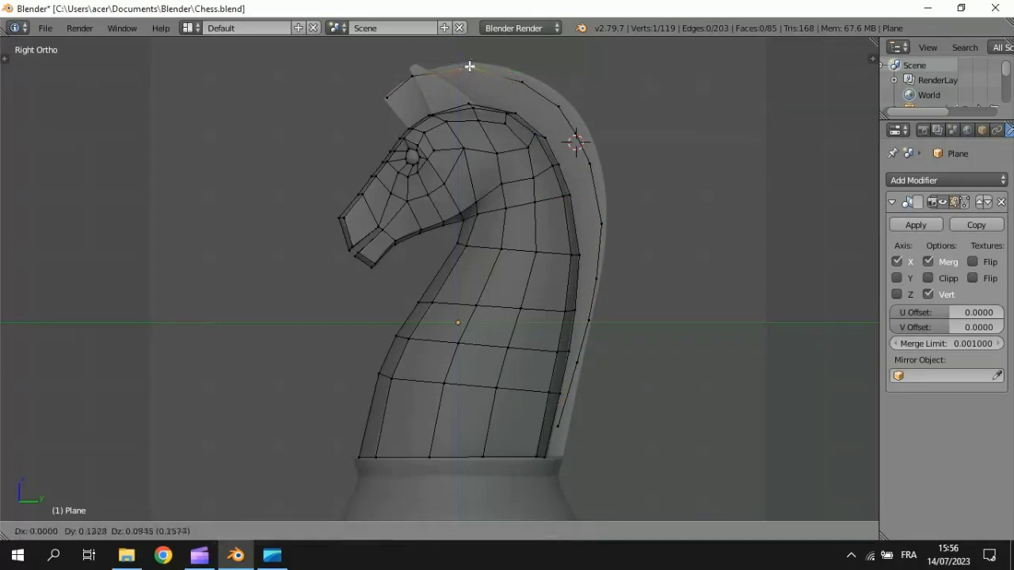
{"action": "left_click", "coordinate": [468, 64]}
{"action": "right_click", "coordinate": [524, 74]}
{"action": "key", "text": "g"}
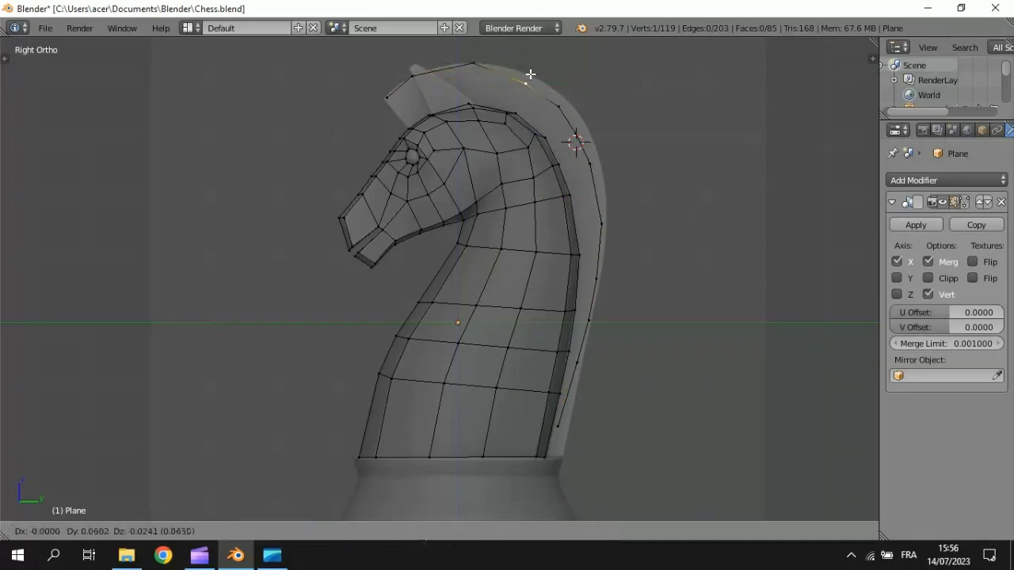
{"action": "left_click", "coordinate": [533, 72]}
Move the next two chain vertices outward onto the mane's outline where it curves down behind the head.
{"action": "right_click", "coordinate": [561, 108]}
{"action": "key", "text": "g"}
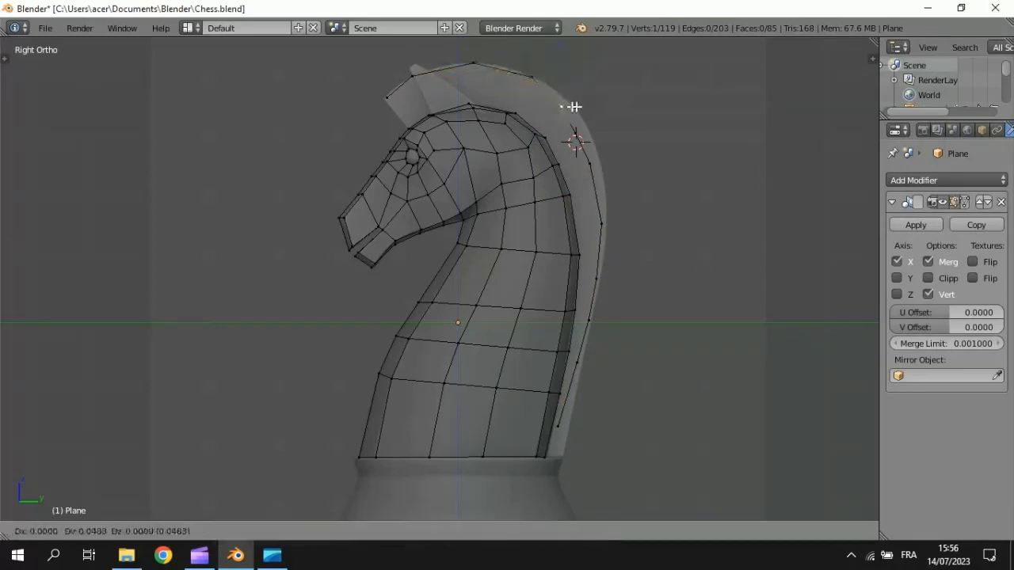
{"action": "left_click", "coordinate": [576, 106]}
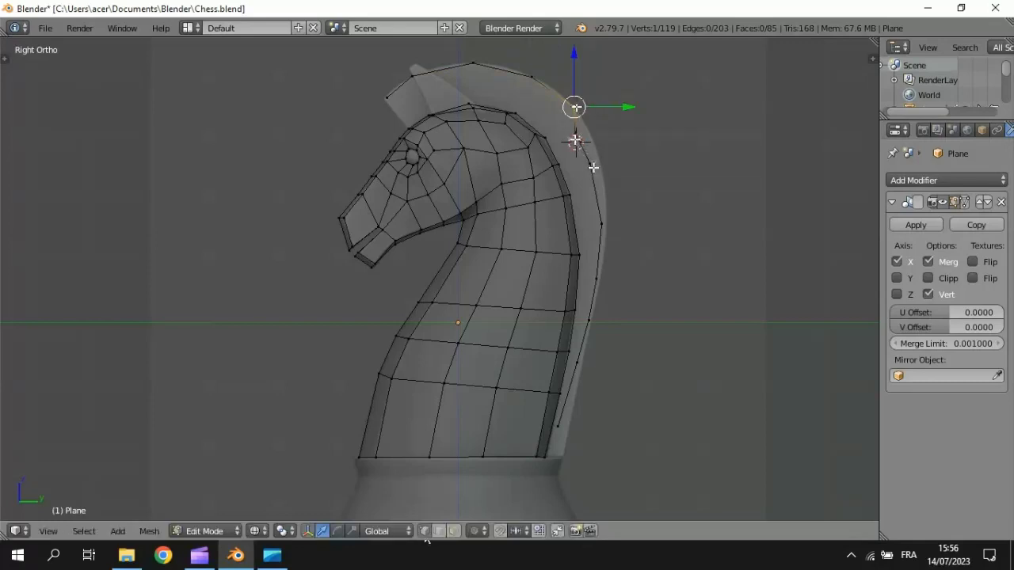
{"action": "right_click", "coordinate": [593, 167]}
{"action": "key", "text": "g"}
{"action": "left_click", "coordinate": [588, 143]}
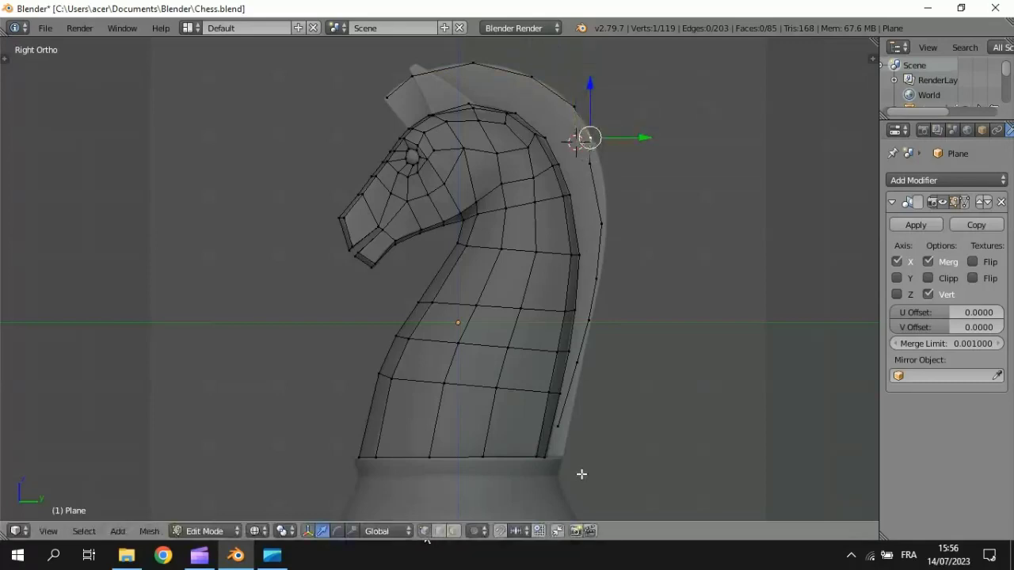
Move the chain's three lowest vertices down along the mane's outer outline, with the last one at the neck's base.
{"action": "right_click", "coordinate": [559, 430]}
{"action": "key", "text": "g"}
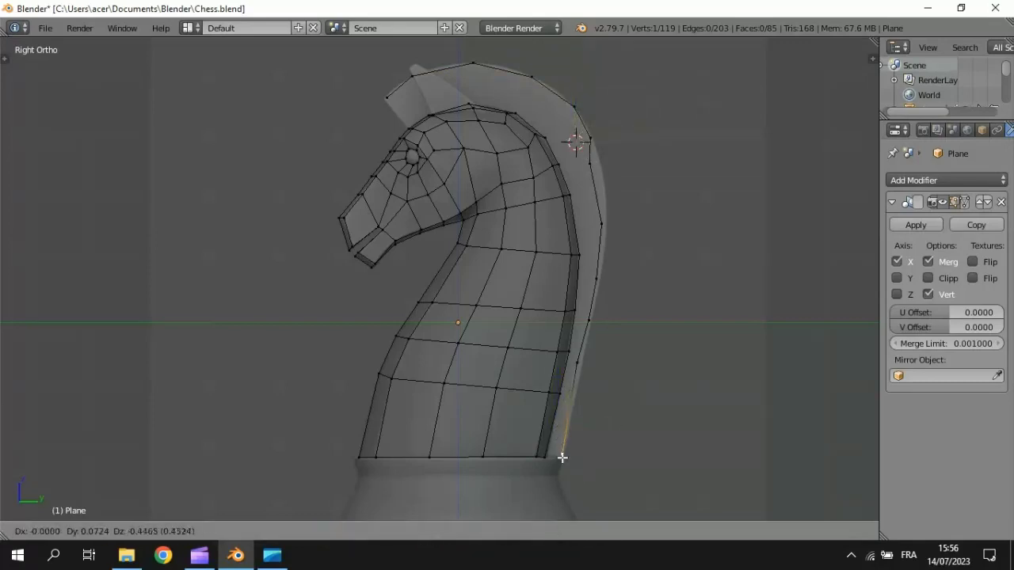
{"action": "left_click", "coordinate": [562, 452]}
{"action": "right_click", "coordinate": [579, 377]}
{"action": "key", "text": "g"}
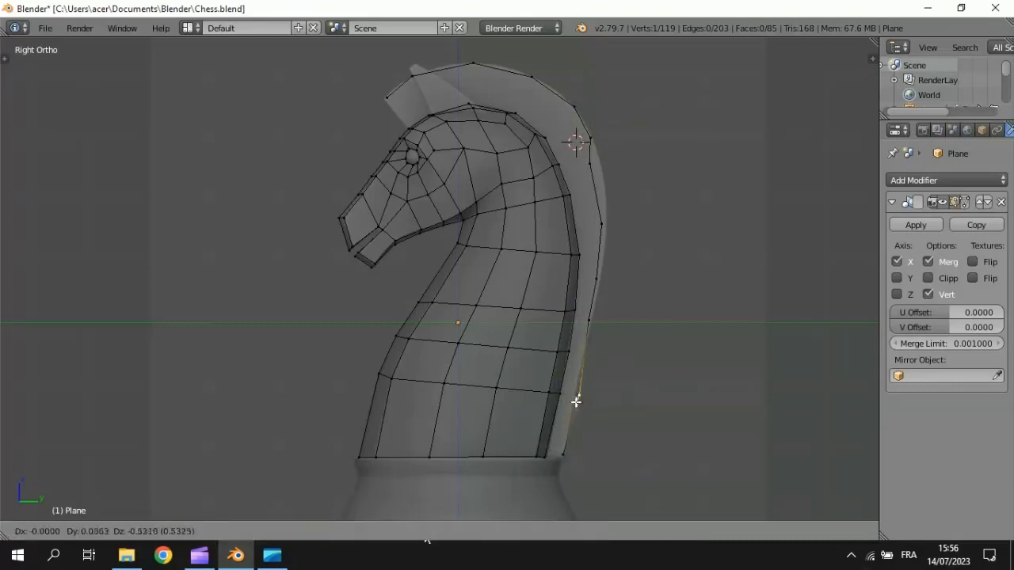
{"action": "left_click", "coordinate": [576, 396]}
{"action": "right_click", "coordinate": [588, 327]}
{"action": "key", "text": "g"}
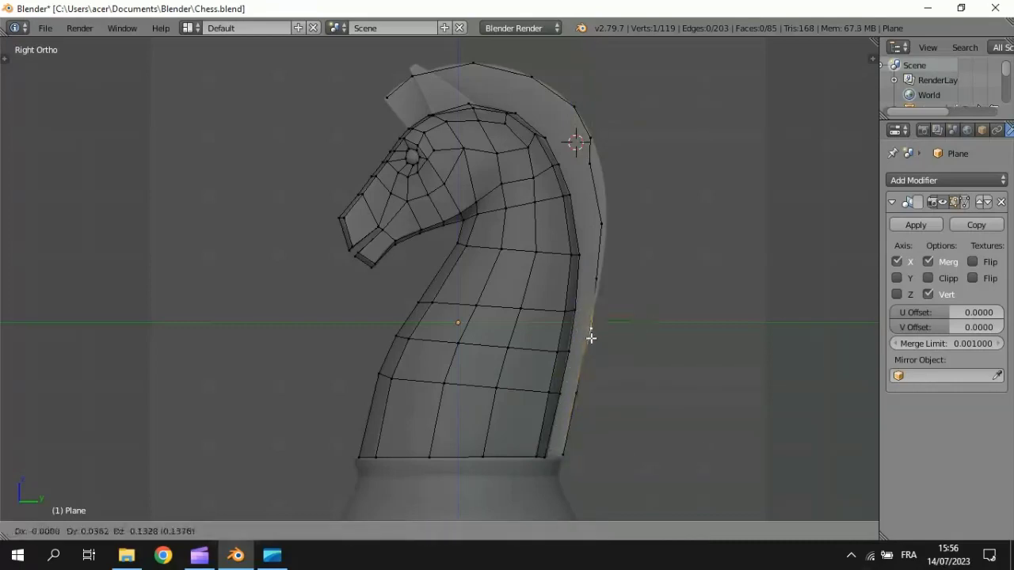
{"action": "left_click", "coordinate": [586, 343]}
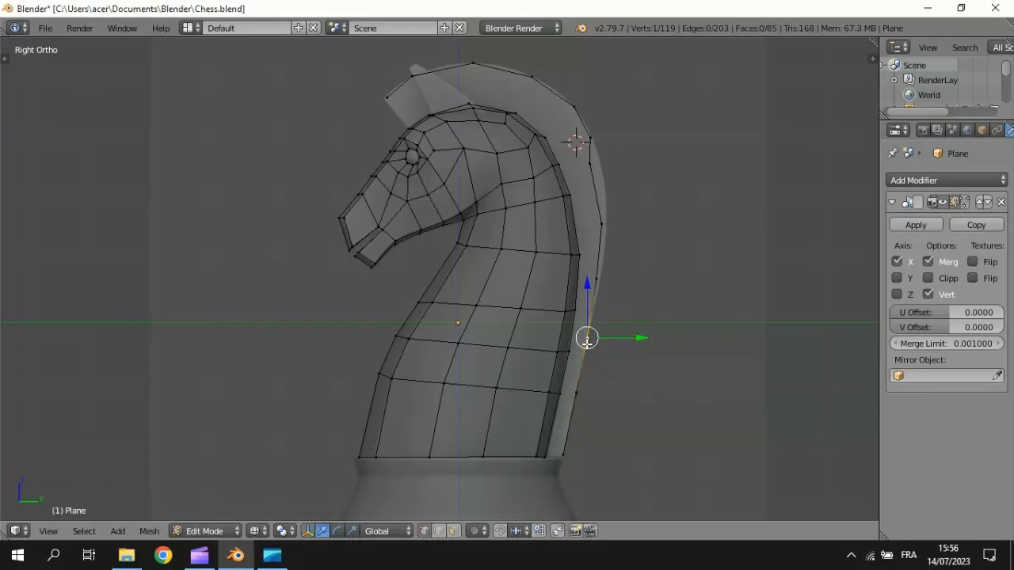
Move the three chain vertices behind the middle and upper neck outward onto the mane's outer outline.
{"action": "right_click", "coordinate": [593, 277]}
{"action": "key", "text": "g"}
{"action": "left_click", "coordinate": [600, 273]}
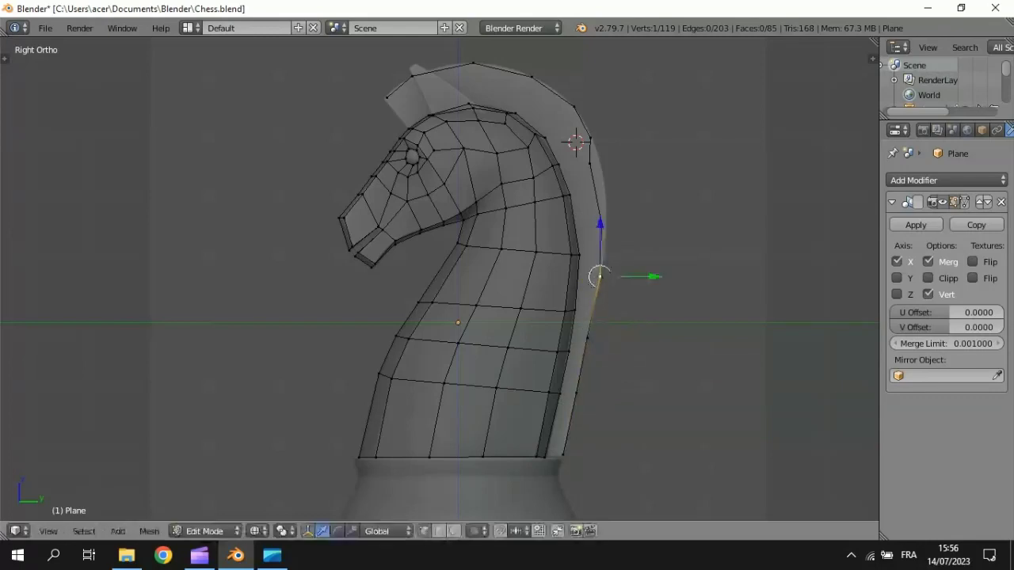
{"action": "right_click", "coordinate": [601, 222]}
{"action": "key", "text": "g"}
{"action": "left_click", "coordinate": [607, 220]}
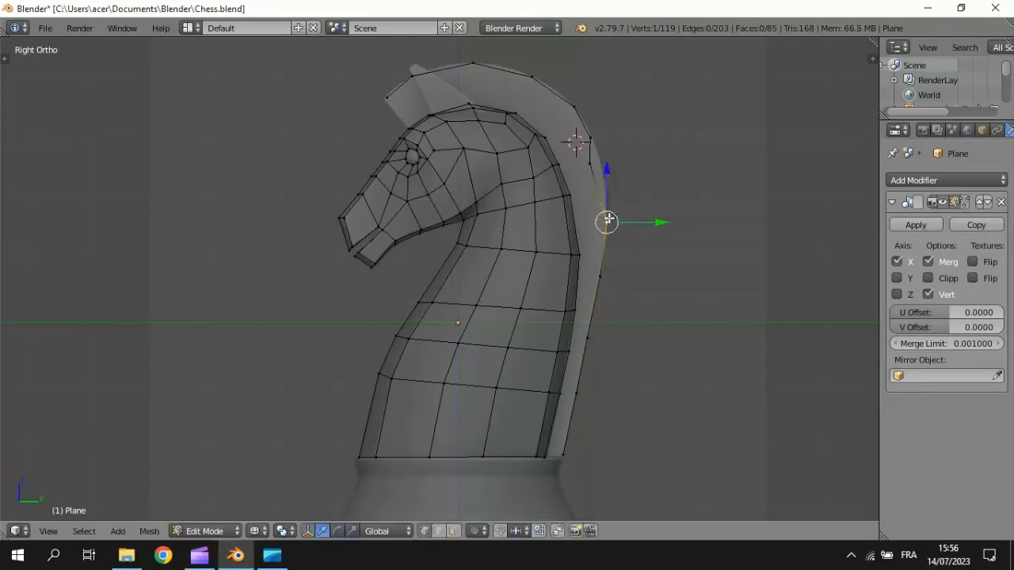
{"action": "right_click", "coordinate": [591, 166]}
{"action": "key", "text": "g"}
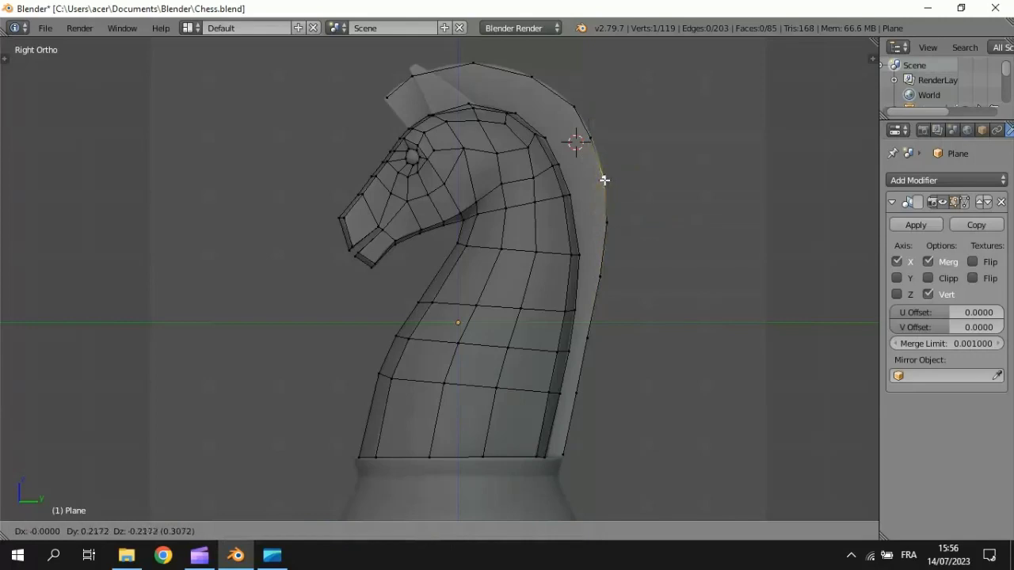
{"action": "left_click", "coordinate": [604, 180]}
Reposition the four chain vertices from the mane's peak to behind the head so they are evenly spaced along the outline.
{"action": "right_click", "coordinate": [454, 63]}
{"action": "key", "text": "g"}
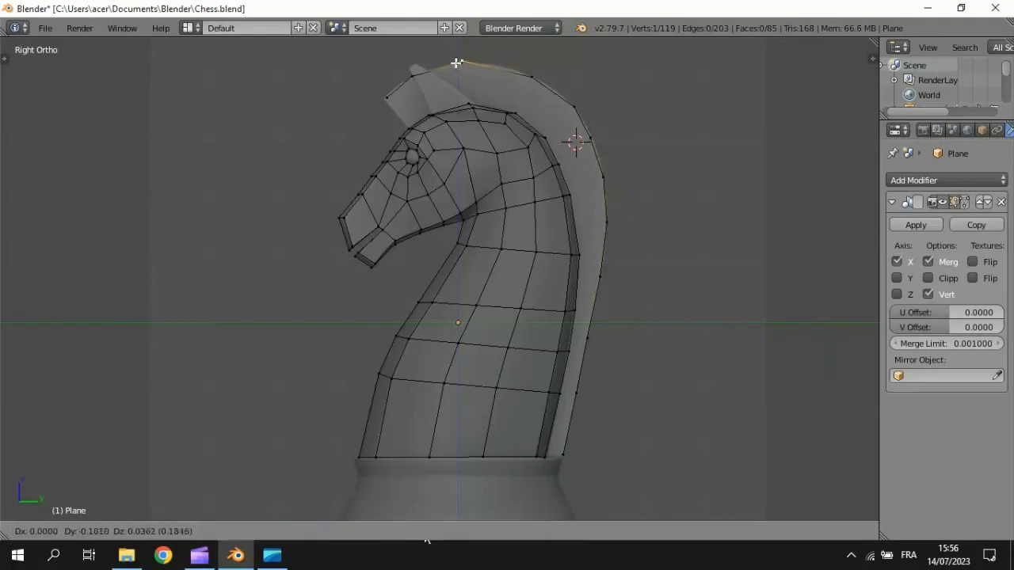
{"action": "left_click", "coordinate": [458, 63]}
{"action": "right_click", "coordinate": [530, 74]}
{"action": "key", "text": "g"}
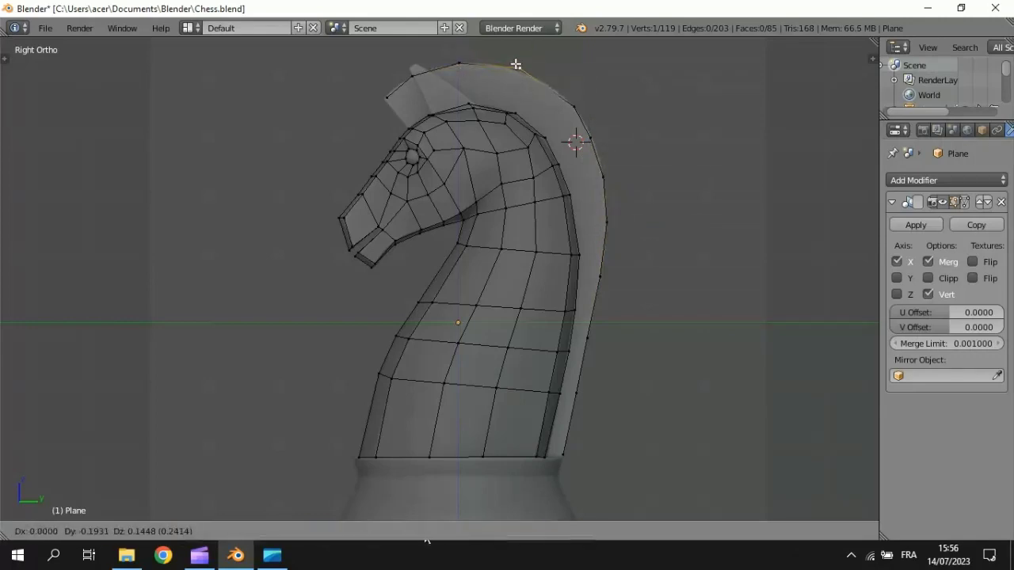
{"action": "left_click", "coordinate": [515, 64]}
{"action": "right_click", "coordinate": [572, 108]}
{"action": "key", "text": "g"}
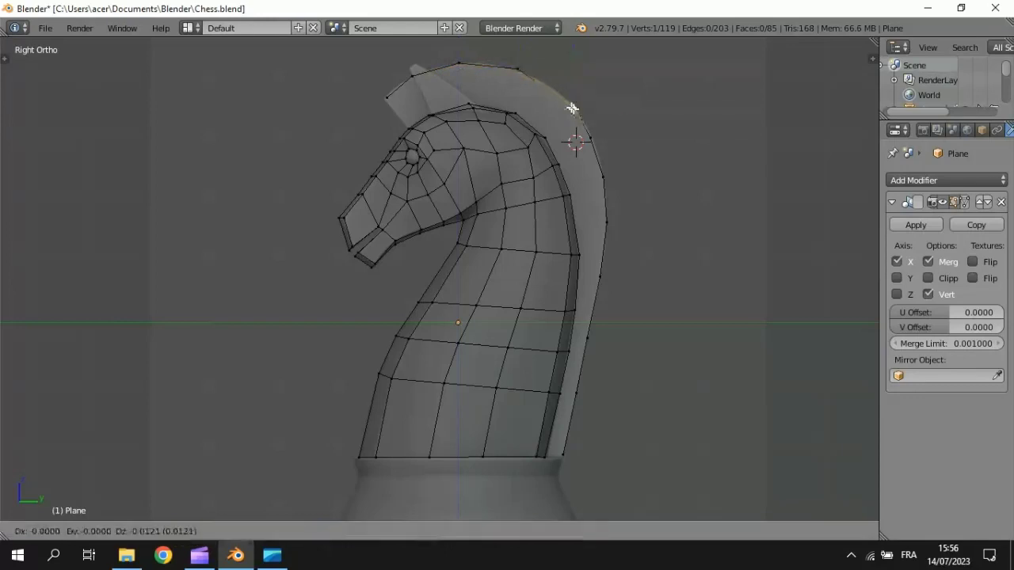
{"action": "left_click", "coordinate": [562, 95]}
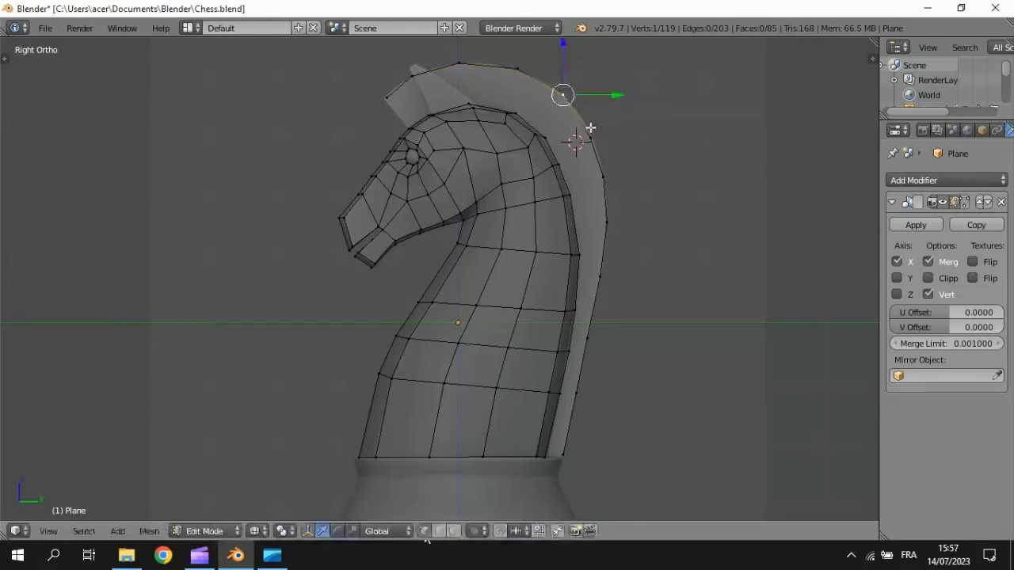
{"action": "right_click", "coordinate": [590, 127]}
{"action": "key", "text": "g"}
{"action": "left_click", "coordinate": [589, 129]}
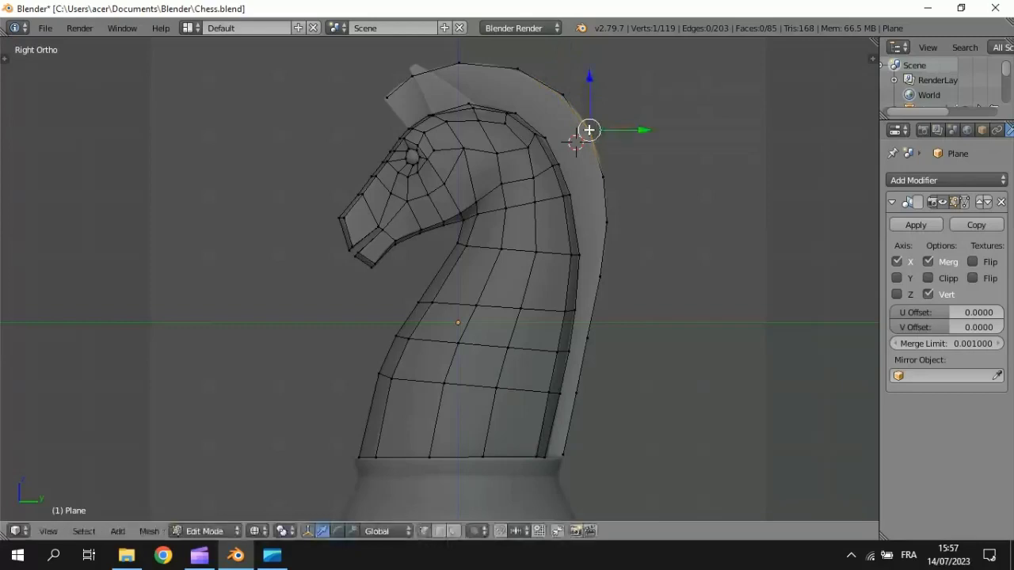
Select the entire outer mane chain and extrude it in place.
{"action": "key", "text": "a"}
{"action": "key", "text": "a"}
{"action": "key", "text": "a"}
{"action": "right_click", "coordinate": [583, 123], "text": "alt"}
{"action": "key", "text": "e"}
{"action": "right_click", "coordinate": [645, 191]}
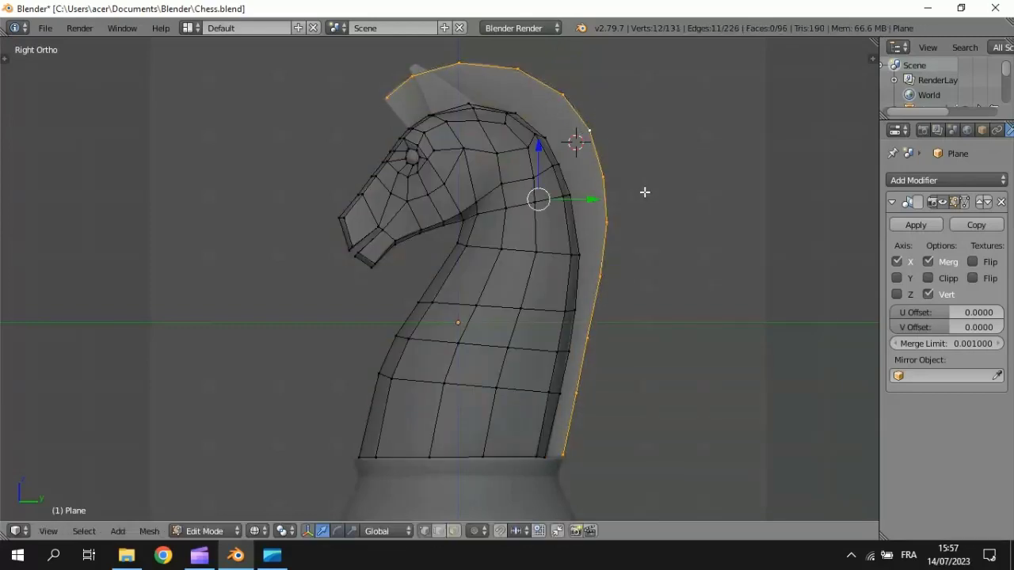
Scale the extruded chain to about 0.75 and move it inward against the crown and the back of the neck.
{"action": "key", "text": "s"}
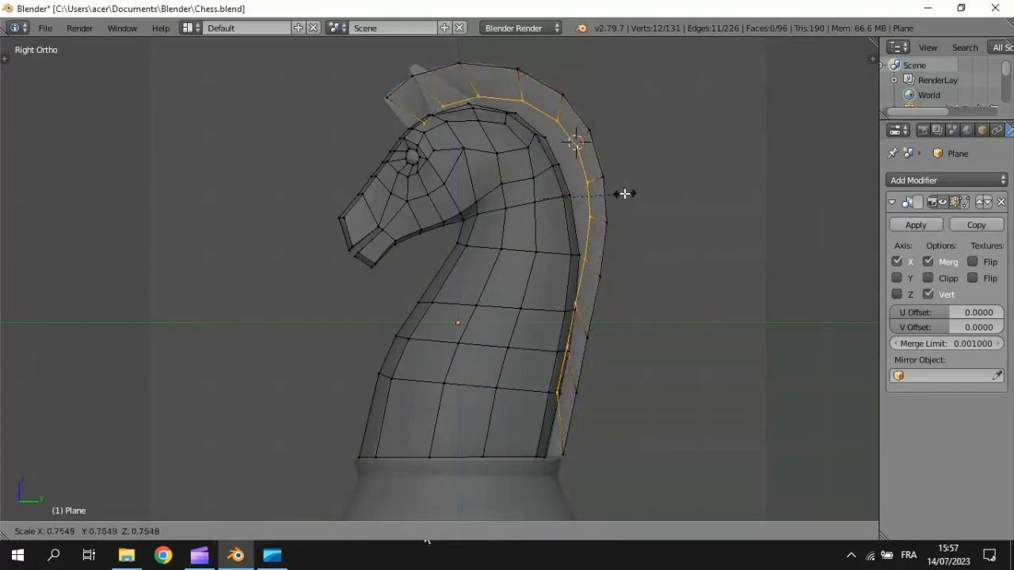
{"action": "left_click", "coordinate": [624, 193]}
{"action": "key", "text": "g"}
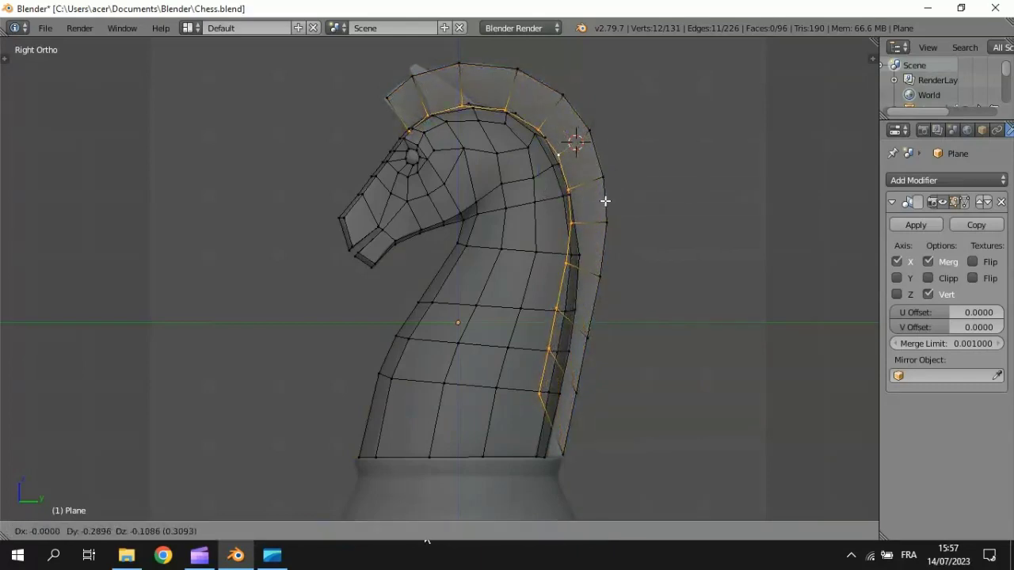
{"action": "left_click", "coordinate": [606, 201]}
Select the whole connected head and neck mesh and hide it, leaving only the mane strip editable.
{"action": "right_click", "coordinate": [524, 224]}
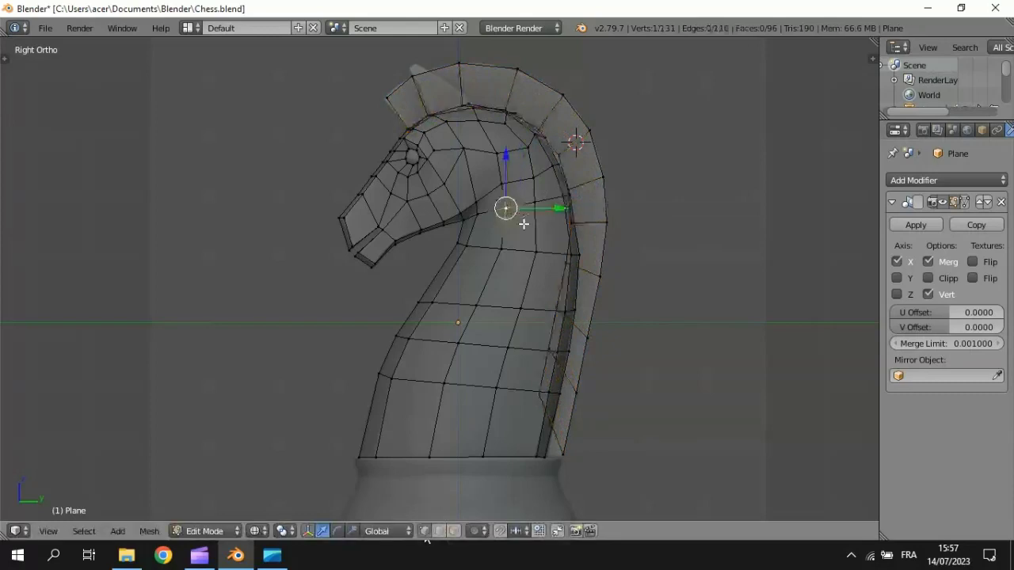
{"action": "key", "text": "ctrl+l"}
{"action": "key", "text": "h"}
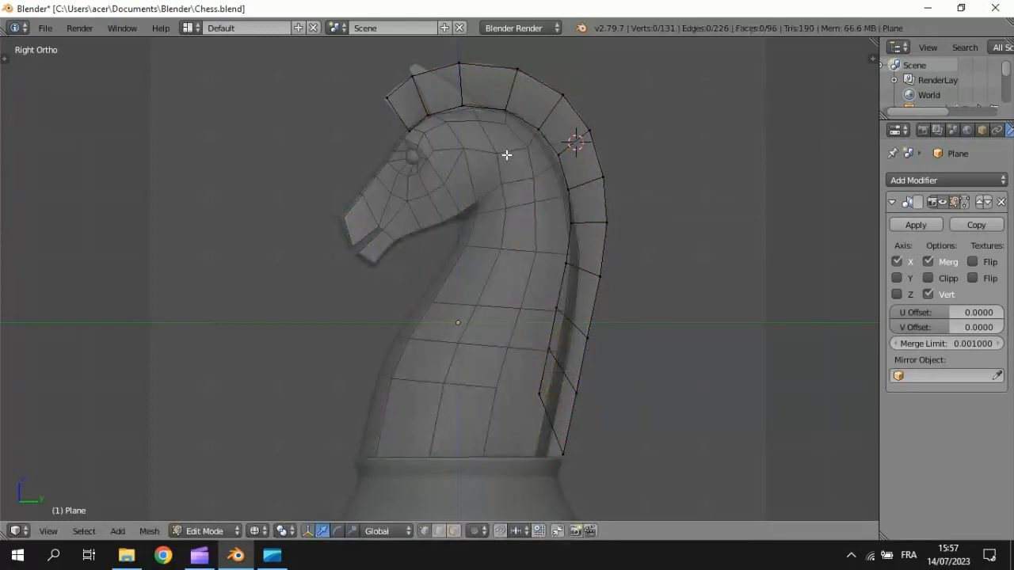
Move the three lowest inner vertices of the mane strip down along the back of the neck, the last one to its base.
{"action": "right_click", "coordinate": [538, 391]}
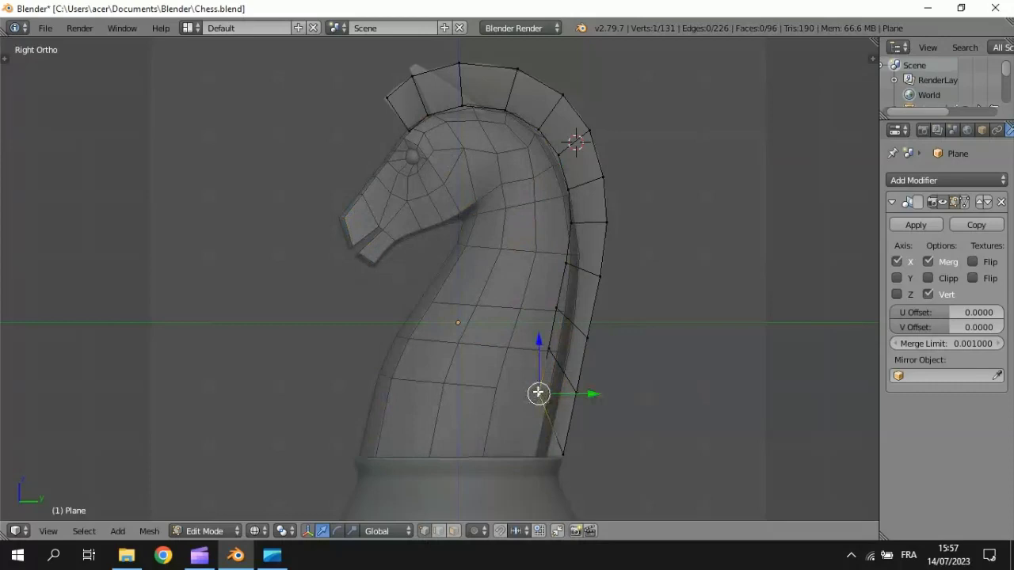
{"action": "key", "text": "g"}
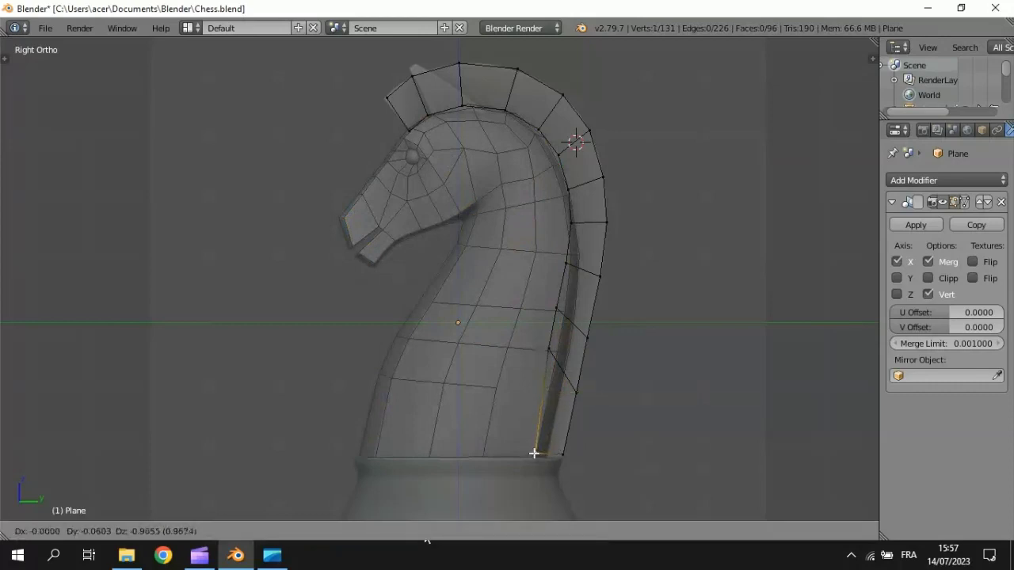
{"action": "left_click", "coordinate": [533, 453]}
{"action": "right_click", "coordinate": [551, 347]}
{"action": "key", "text": "g"}
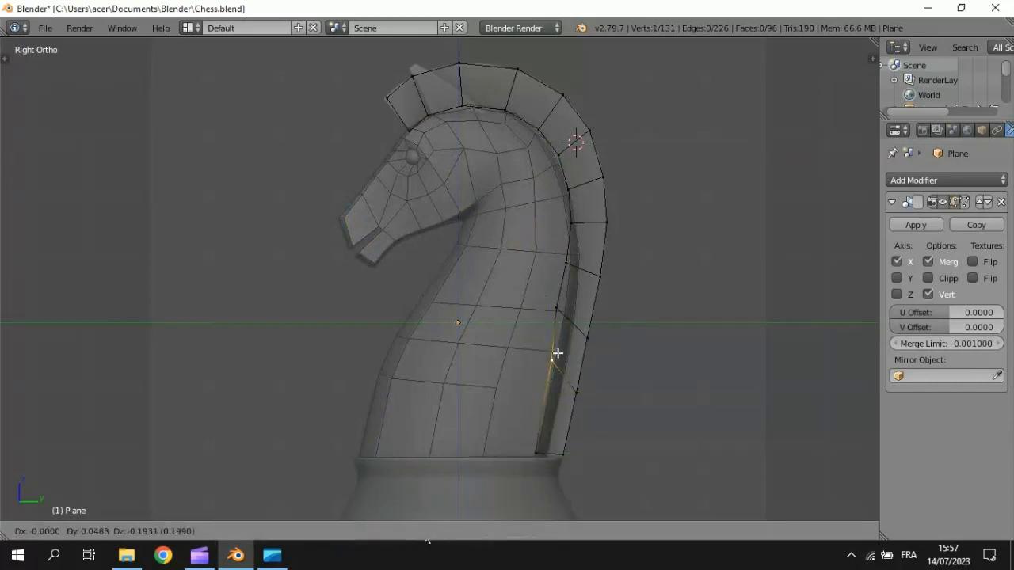
{"action": "left_click", "coordinate": [558, 354]}
{"action": "right_click", "coordinate": [559, 317]}
{"action": "key", "text": "g"}
{"action": "left_click", "coordinate": [561, 321]}
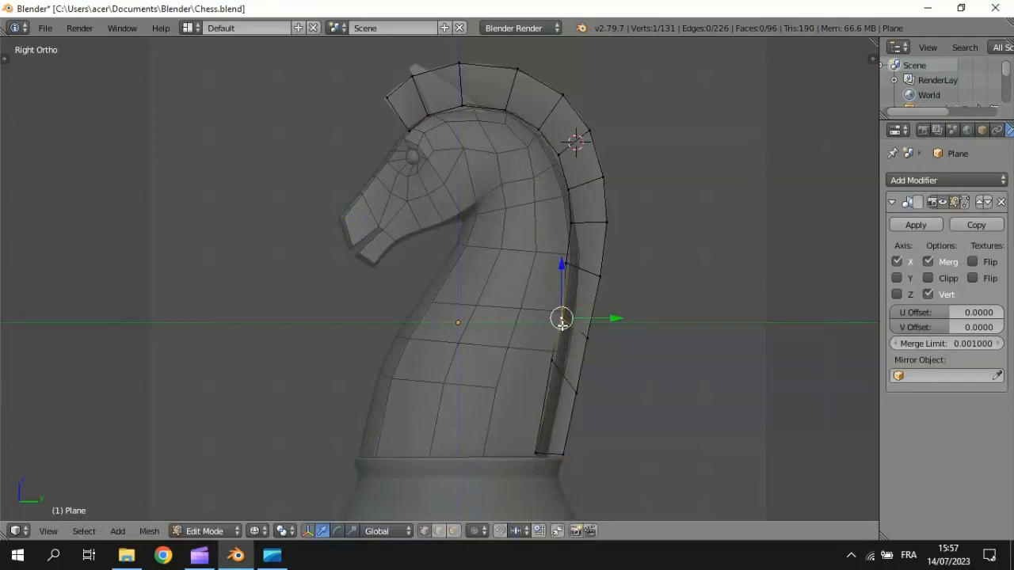
Fit the mane strip's inner vertices at the mid-neck and the rear curve of the head to the neck outline.
{"action": "right_click", "coordinate": [565, 262]}
{"action": "key", "text": "g"}
{"action": "left_click", "coordinate": [567, 261]}
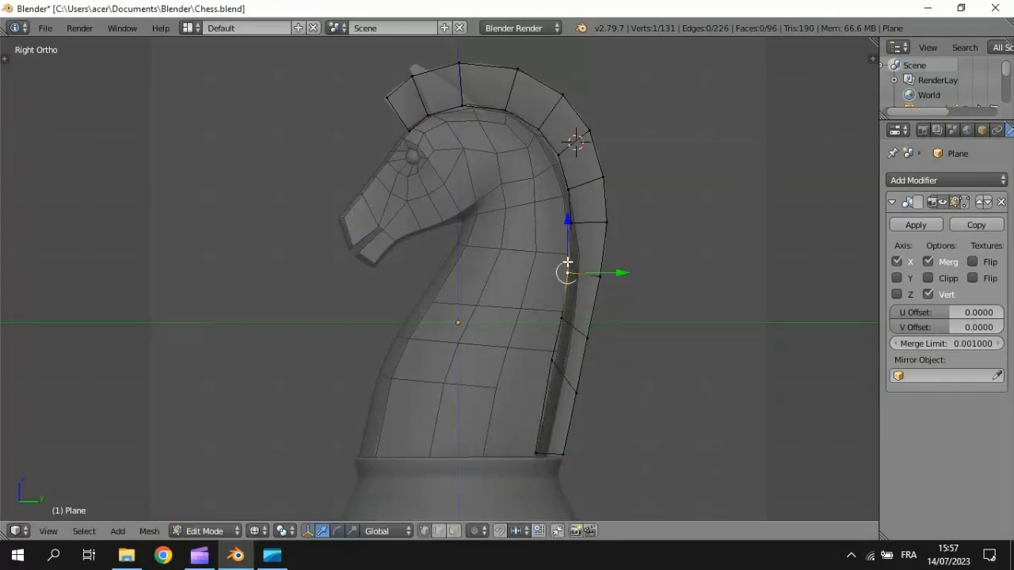
{"action": "right_click", "coordinate": [563, 154]}
{"action": "key", "text": "g"}
{"action": "left_click", "coordinate": [557, 159]}
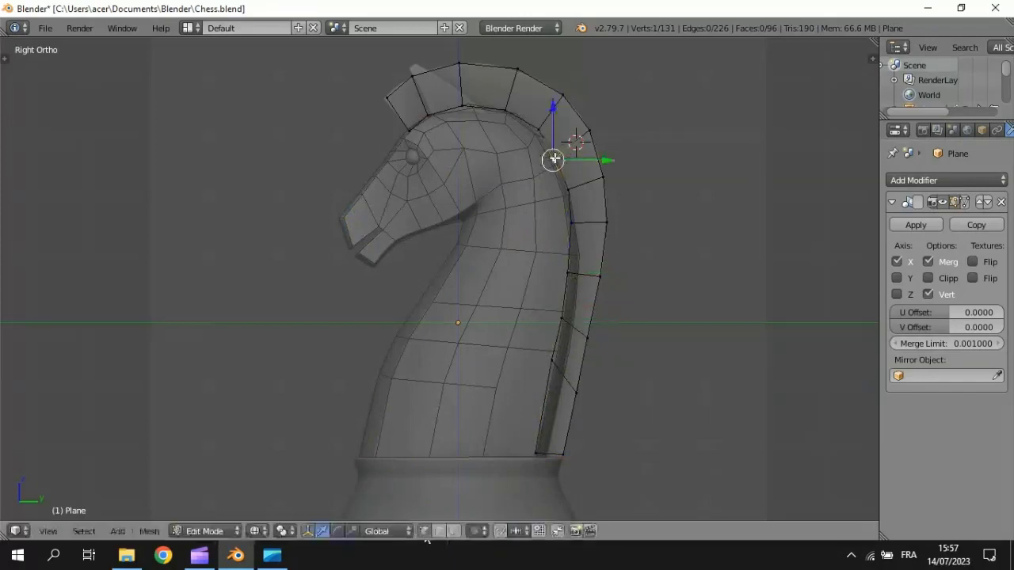
{"action": "key", "text": "g"}
{"action": "left_click", "coordinate": [535, 132]}
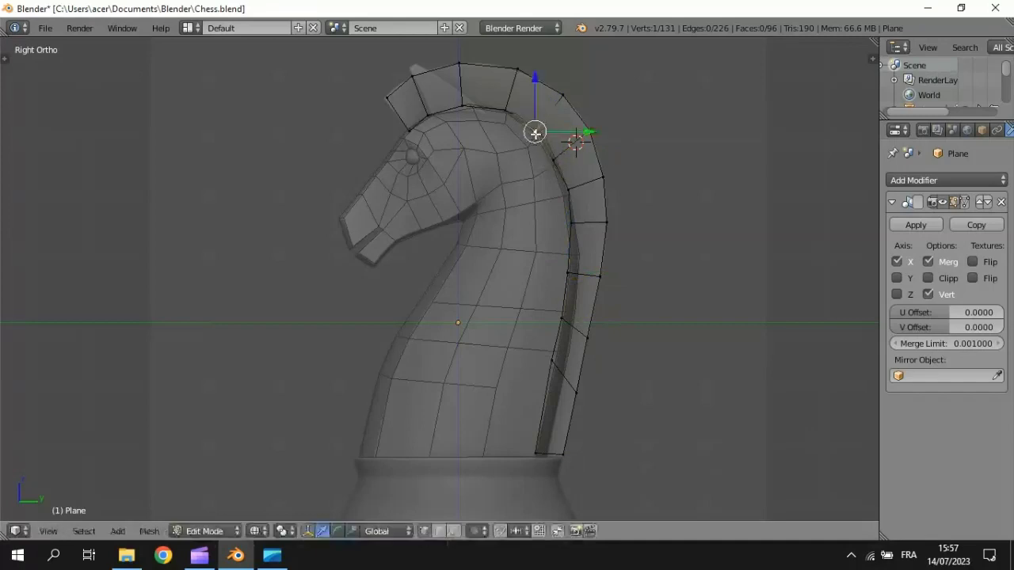
Nudge the outer front vertex of the mane strip onto the corner of the reference outline.
{"action": "right_click", "coordinate": [388, 97]}
{"action": "key", "text": "g"}
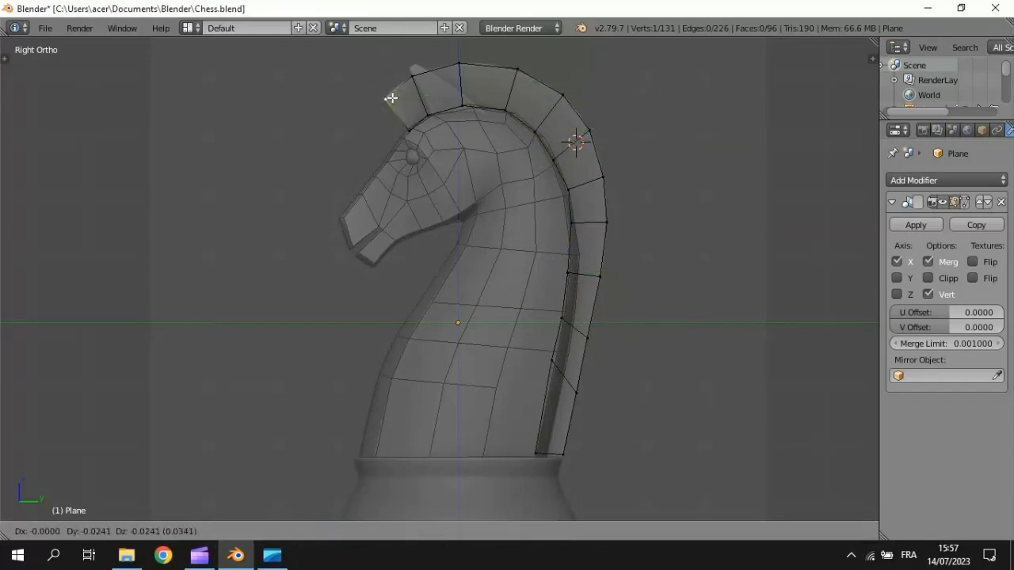
{"action": "left_click", "coordinate": [390, 95]}
Move the whole mane strip about 0.18 along X off the centre line and enable clipping in the Mirror modifier.
{"action": "key", "text": "KP_1"}
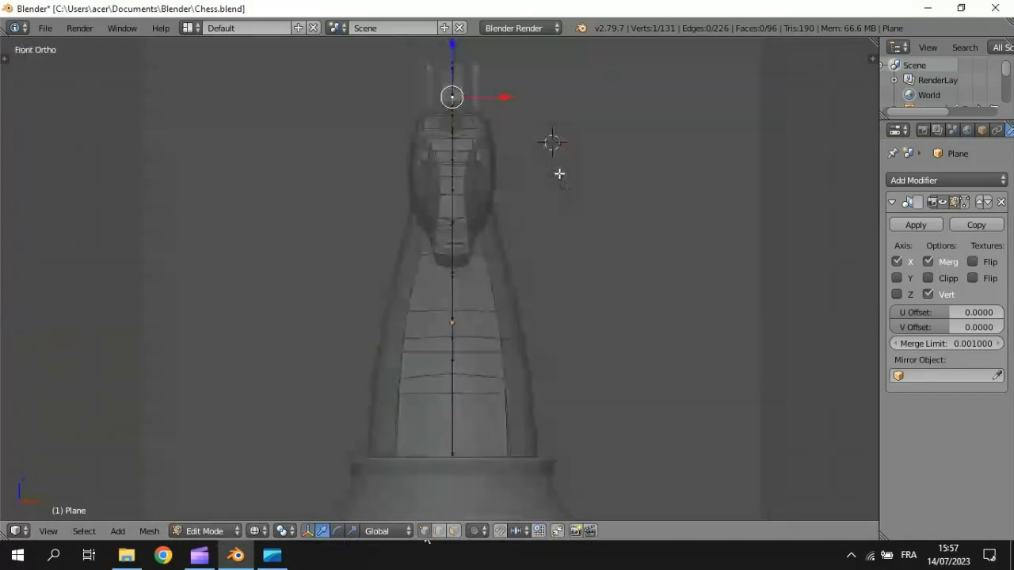
{"action": "key", "text": "a"}
{"action": "key", "text": "a"}
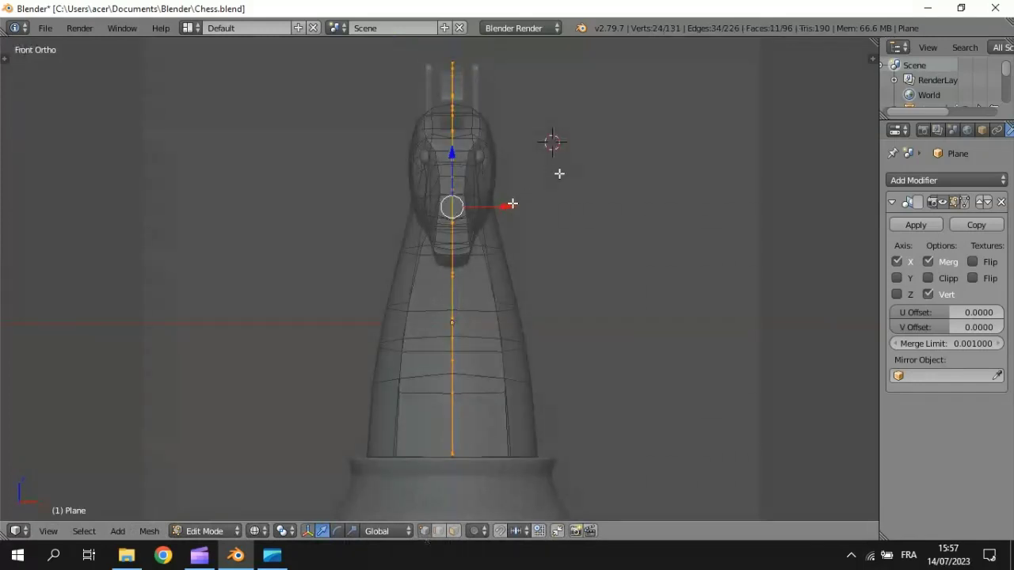
{"action": "left_click_drag", "start_coordinate": [509, 205], "coordinate": [520, 204]}
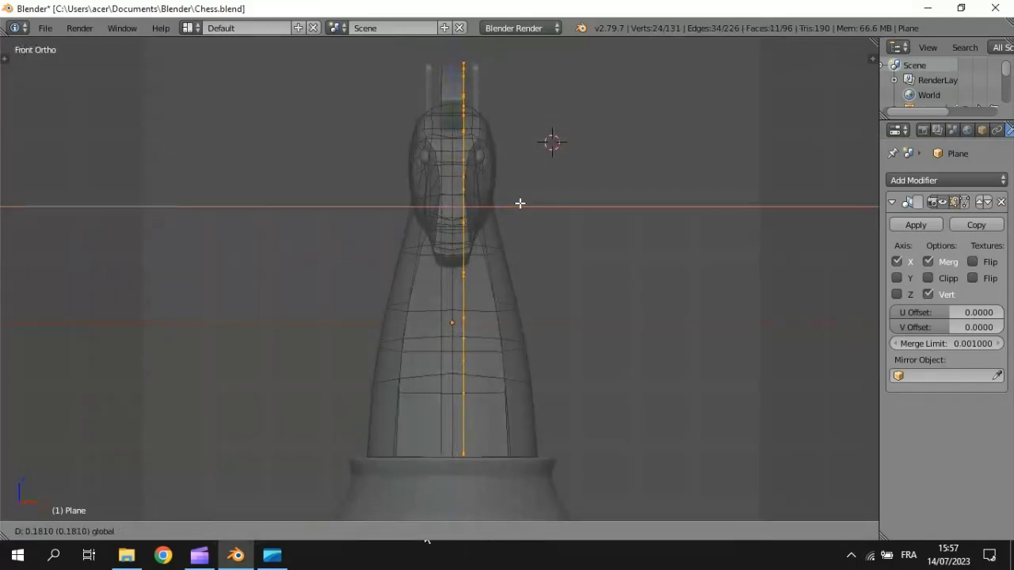
{"action": "left_click_drag", "start_coordinate": [520, 204], "coordinate": [520, 204]}
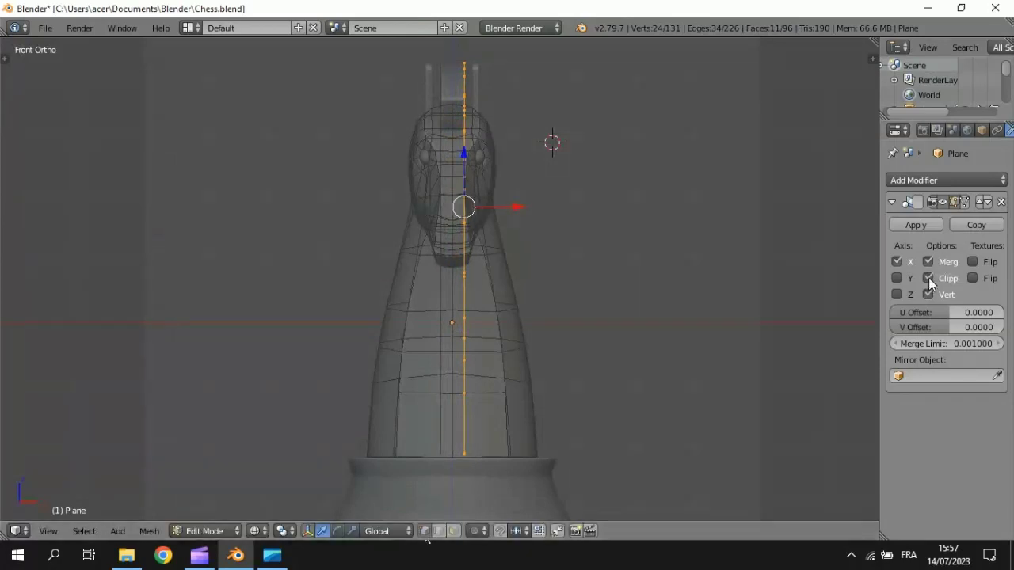
Select all border edges of the mane strip, including both short ends, and extrude them along X to the mirror plane.
{"action": "middle_click_drag", "start_coordinate": [533, 156], "coordinate": [598, 180]}
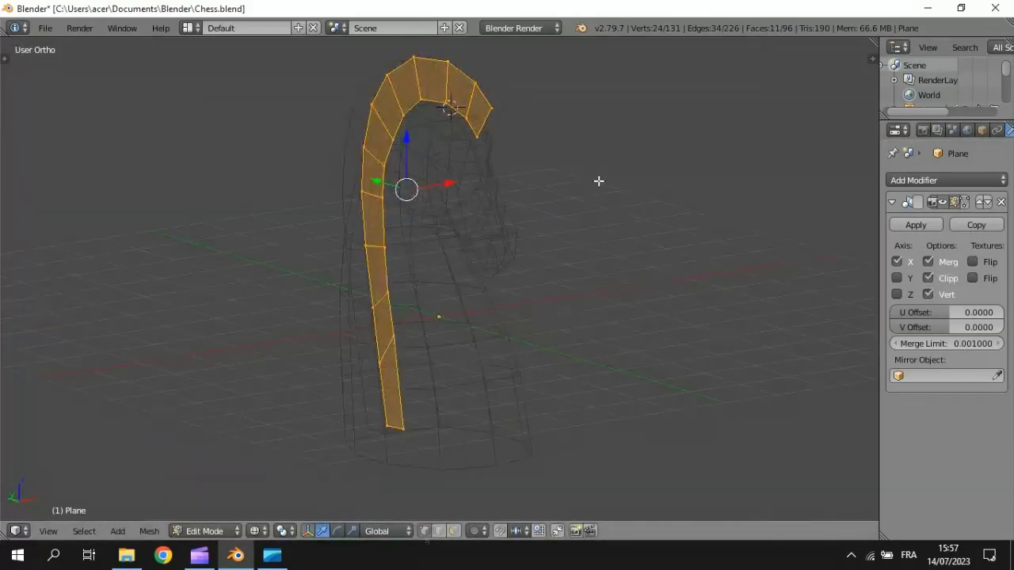
{"action": "right_click", "coordinate": [482, 92], "text": "alt"}
{"action": "right_click", "coordinate": [471, 128], "text": "alt+shift"}
{"action": "left_click", "coordinate": [454, 531]}
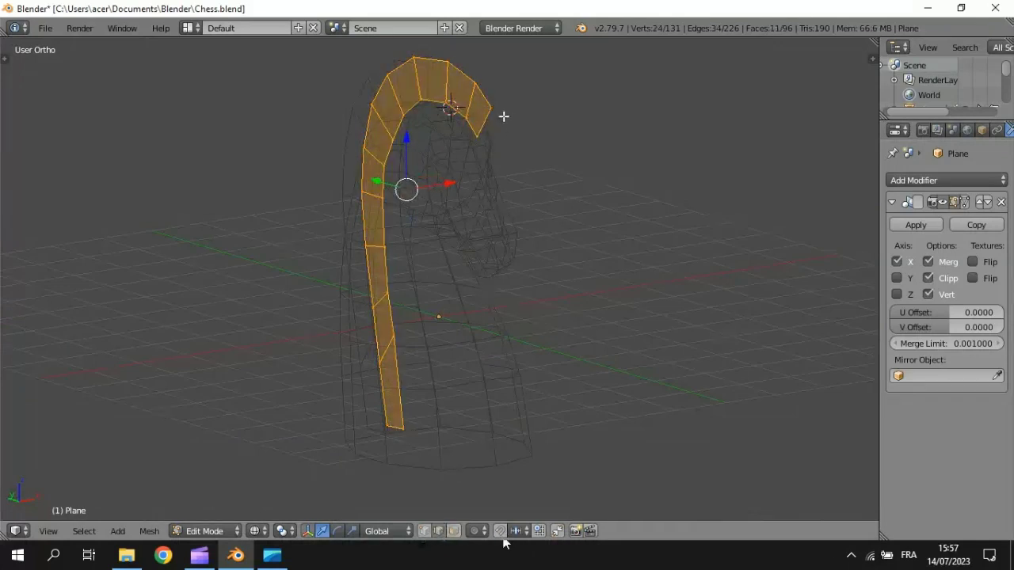
{"action": "right_click", "coordinate": [484, 98], "text": "alt"}
{"action": "right_click", "coordinate": [471, 124], "text": "alt+shift"}
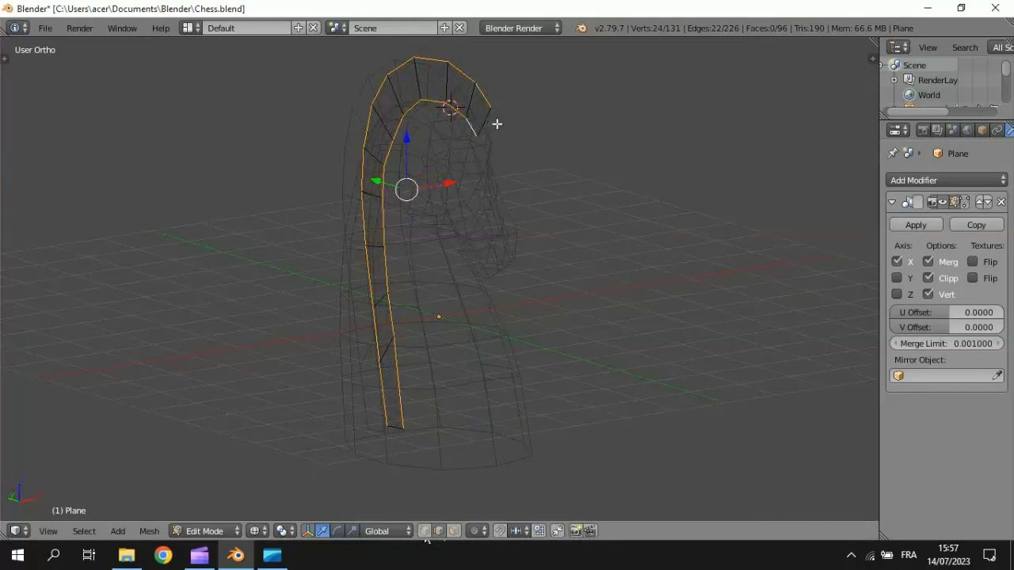
{"action": "right_click", "coordinate": [487, 122], "text": "shift"}
{"action": "right_click", "coordinate": [398, 425], "text": "shift"}
{"action": "key", "text": "KP_1"}
{"action": "key", "text": "e"}
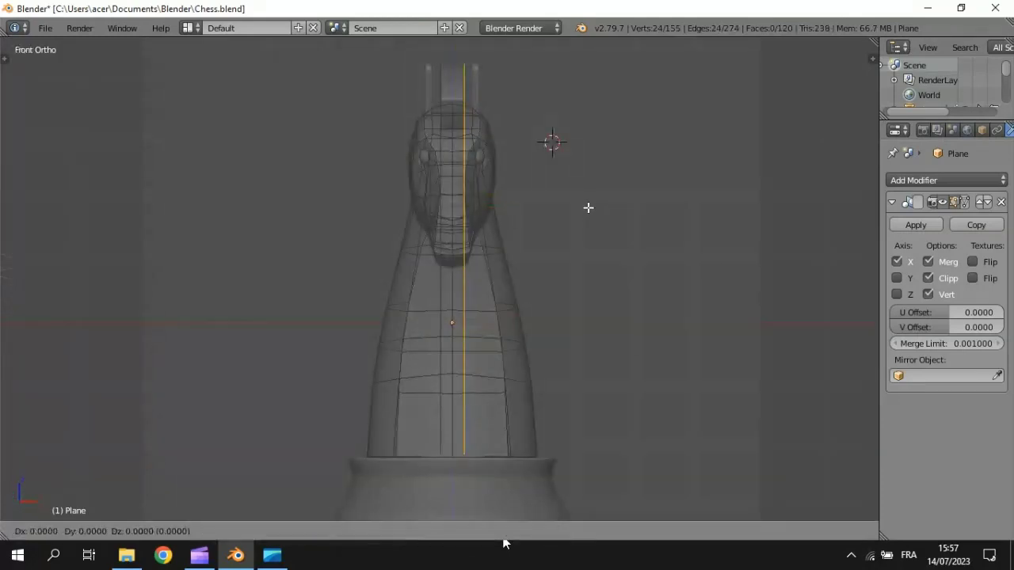
{"action": "key", "text": "x"}
{"action": "left_click", "coordinate": [547, 201]}
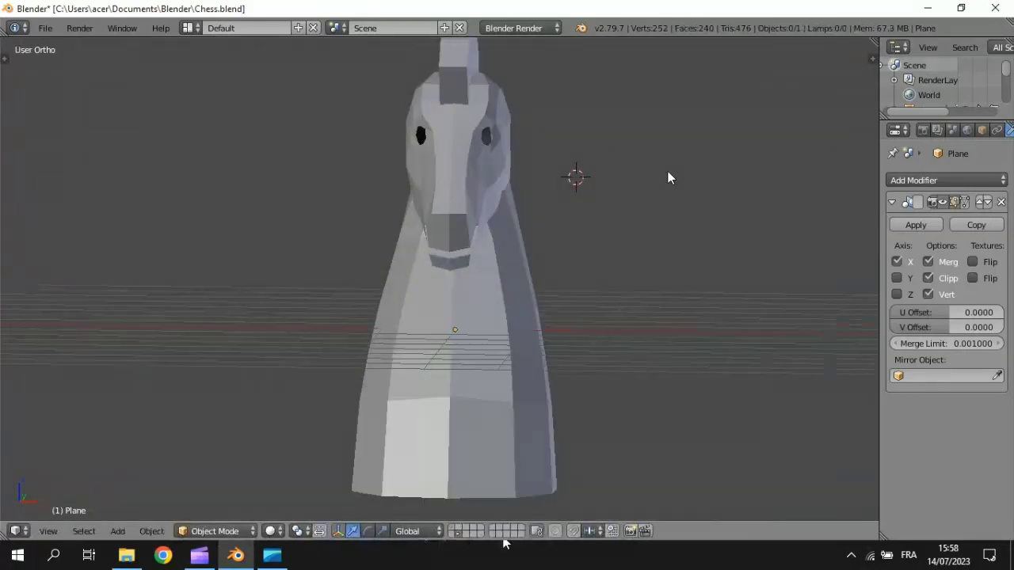
Examine the head and mane from the front and side, comparing the wireframe with the reference ear.
{"action": "key", "text": "KP_1"}
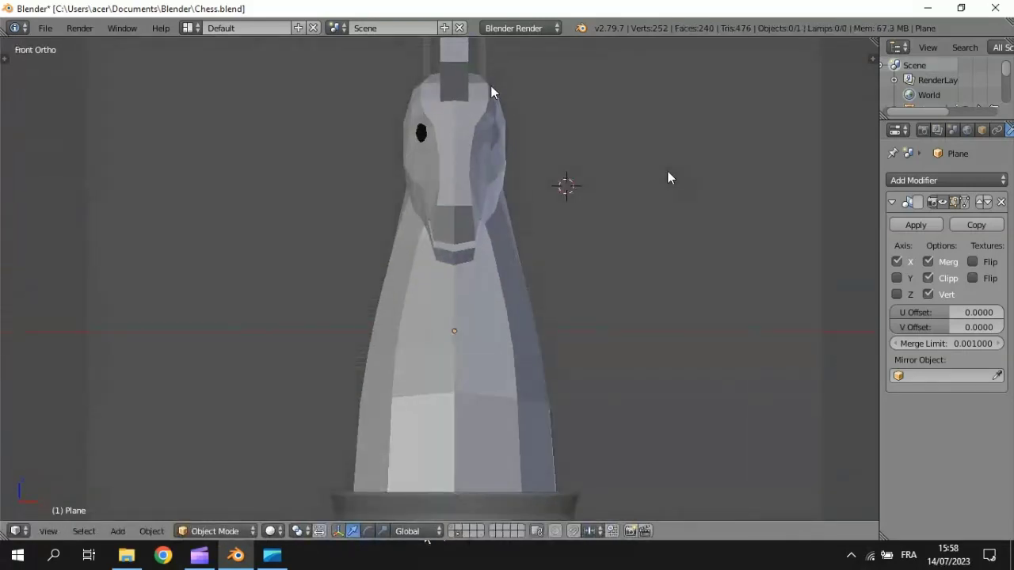
{"action": "key", "text": "KP_3"}
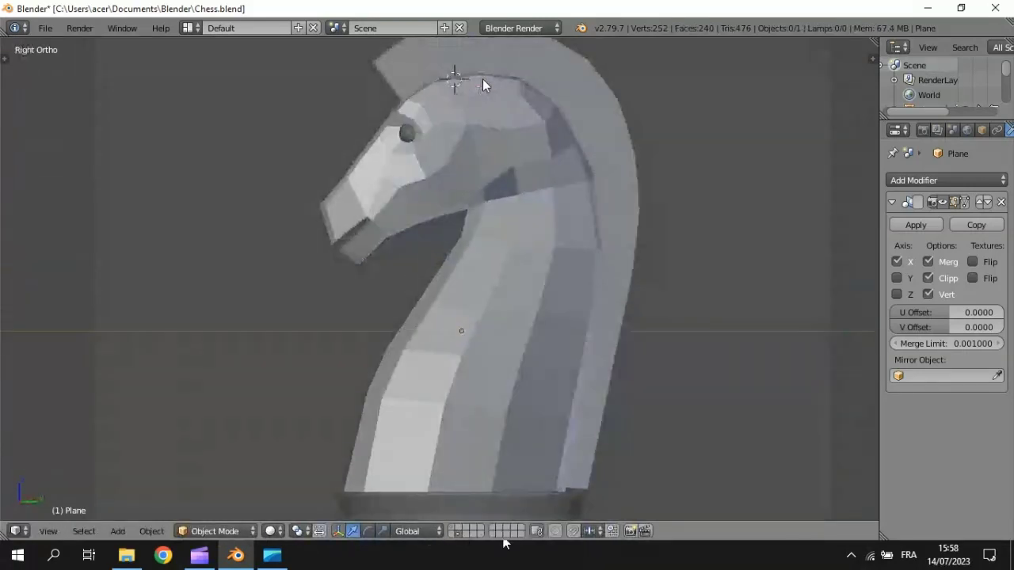
{"action": "key", "text": "z"}
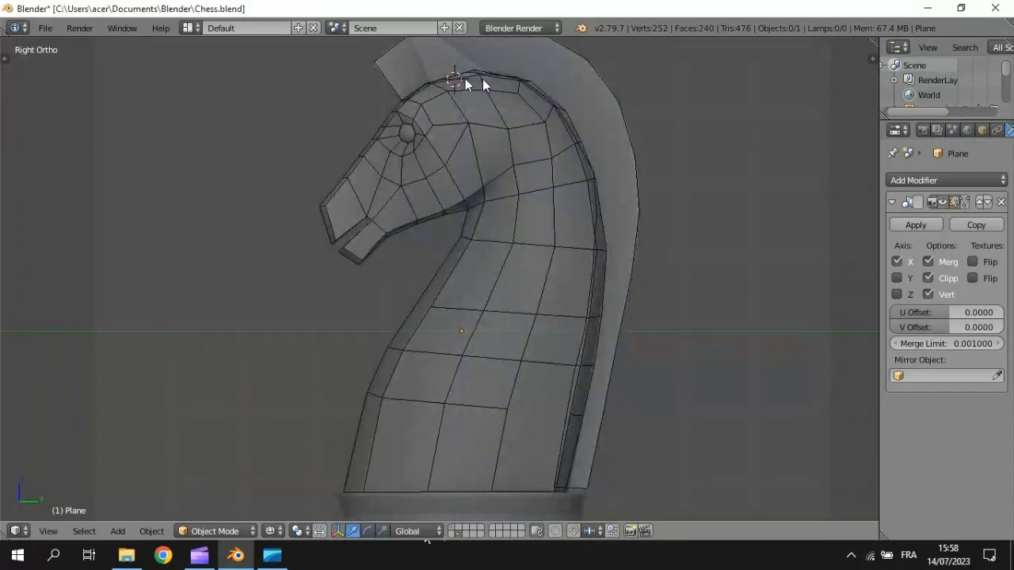
{"action": "scroll", "coordinate": [482, 78], "scroll_direction": "up", "scroll_amount": 10}
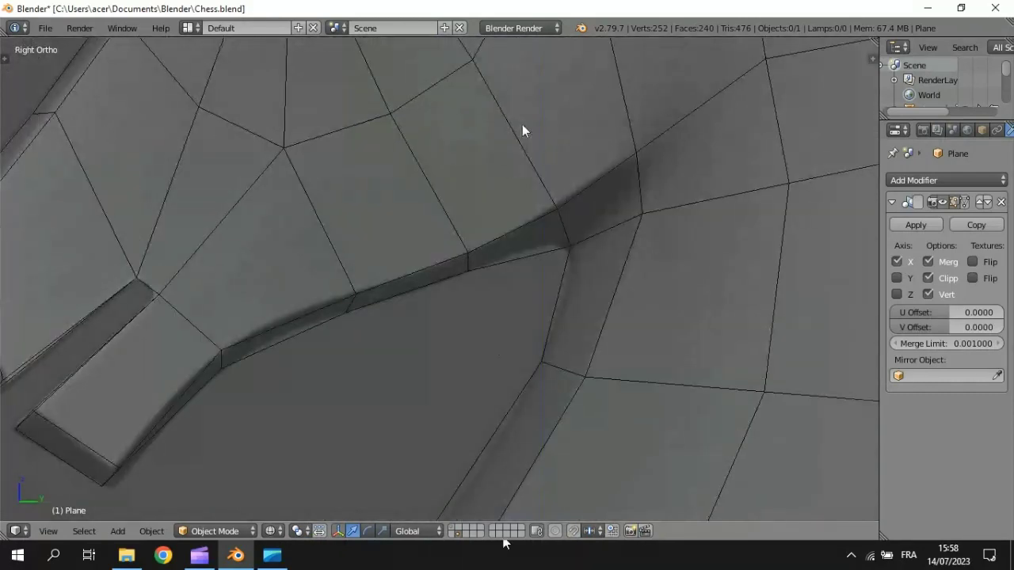
{"action": "scroll", "coordinate": [518, 185], "scroll_direction": "up", "scroll_amount": 5, "text": "shift"}
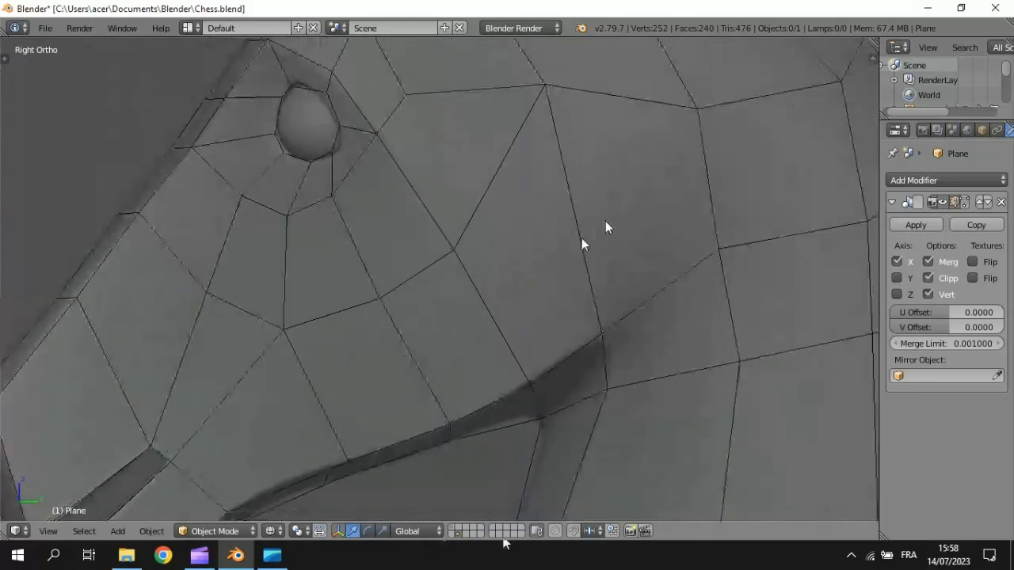
{"action": "scroll", "coordinate": [605, 227], "scroll_direction": "down", "scroll_amount": 5}
{"action": "middle_click_drag", "start_coordinate": [538, 280], "coordinate": [549, 372], "text": "shift"}
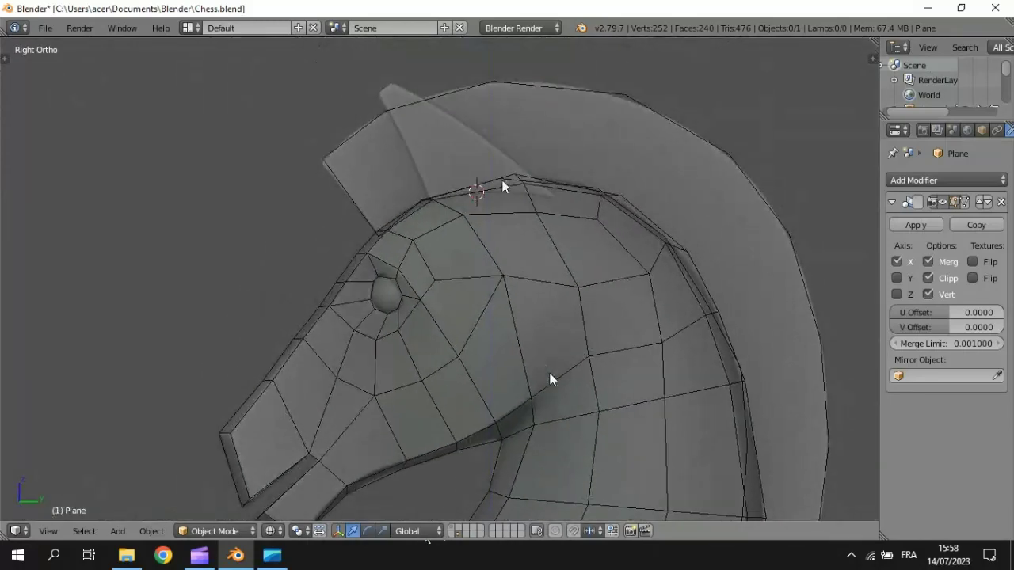
In solid shading with face selection, extrude the crown face beneath the reference ear and raise it straight up along Z.
{"action": "key", "text": "Tab"}
{"action": "key", "text": "Tab"}
{"action": "right_click", "coordinate": [518, 221]}
{"action": "key", "text": "Tab"}
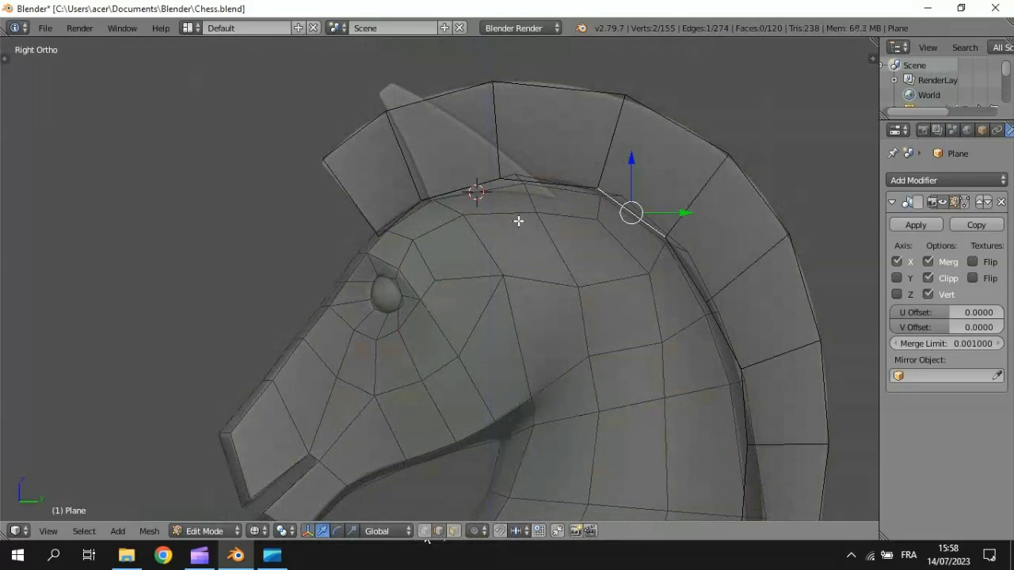
{"action": "key", "text": "l"}
{"action": "key", "text": "alt+z"}
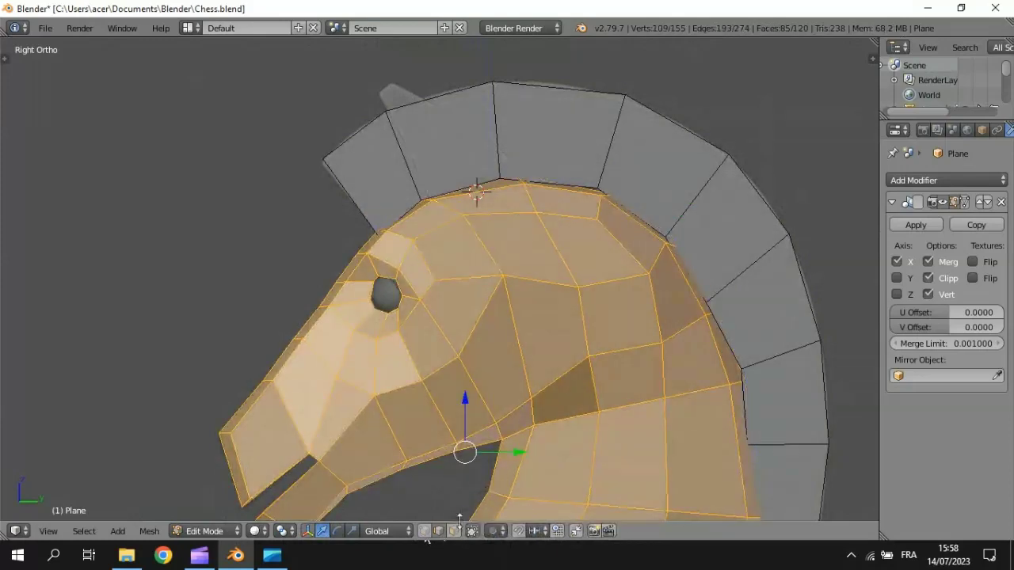
{"action": "left_click", "coordinate": [456, 531]}
{"action": "middle_click_drag", "start_coordinate": [496, 221], "coordinate": [638, 242]}
{"action": "right_click", "coordinate": [536, 198]}
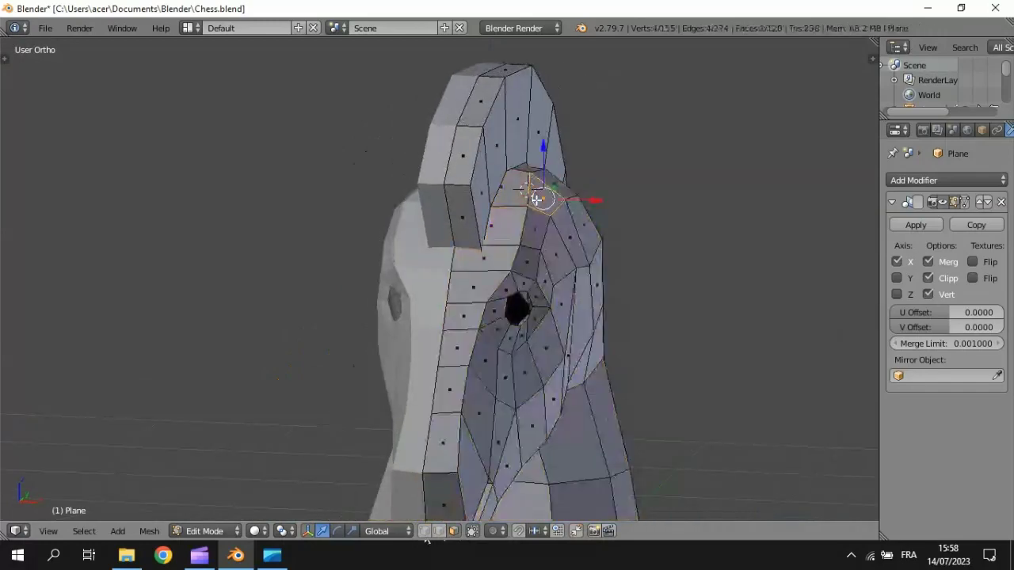
{"action": "key", "text": "KP_1"}
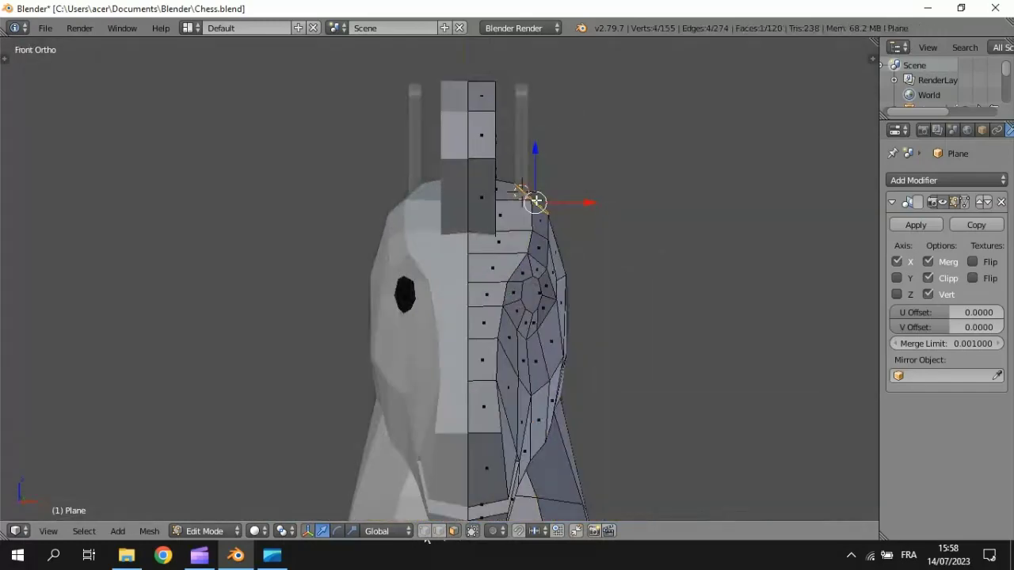
{"action": "key", "text": "KP_3"}
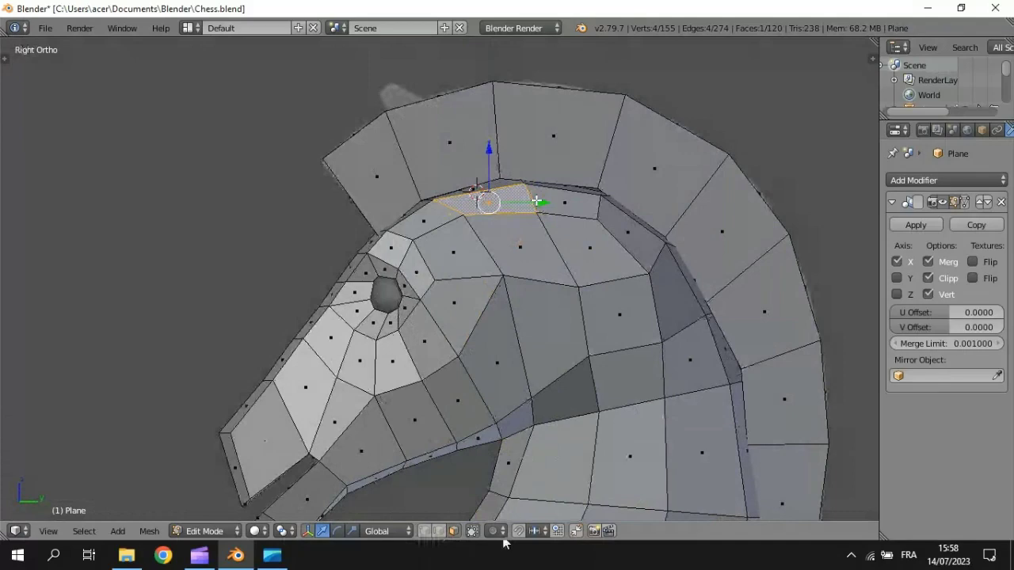
{"action": "key", "text": "KP_1"}
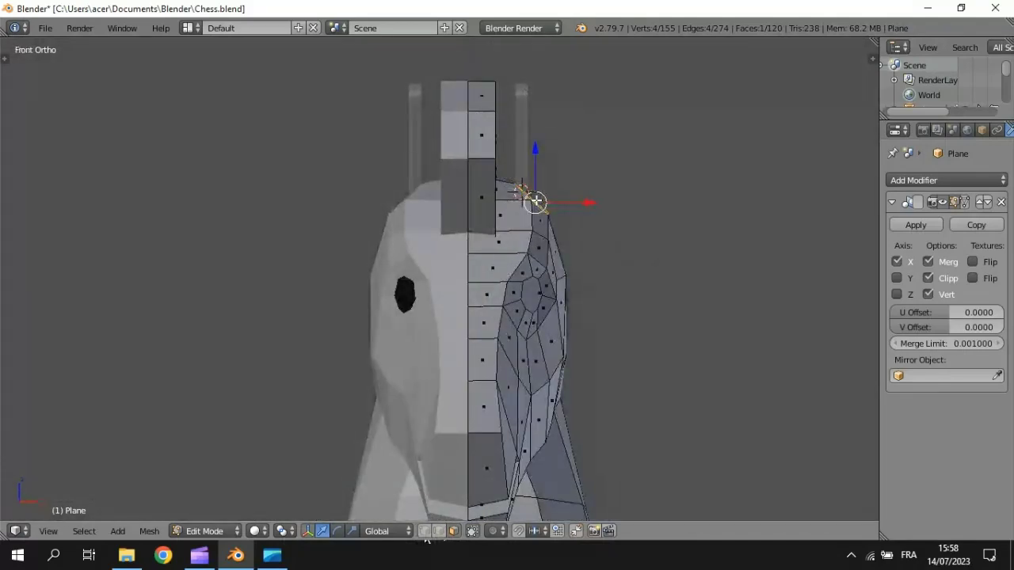
{"action": "key", "text": "e"}
{"action": "key", "text": "shift+z"}
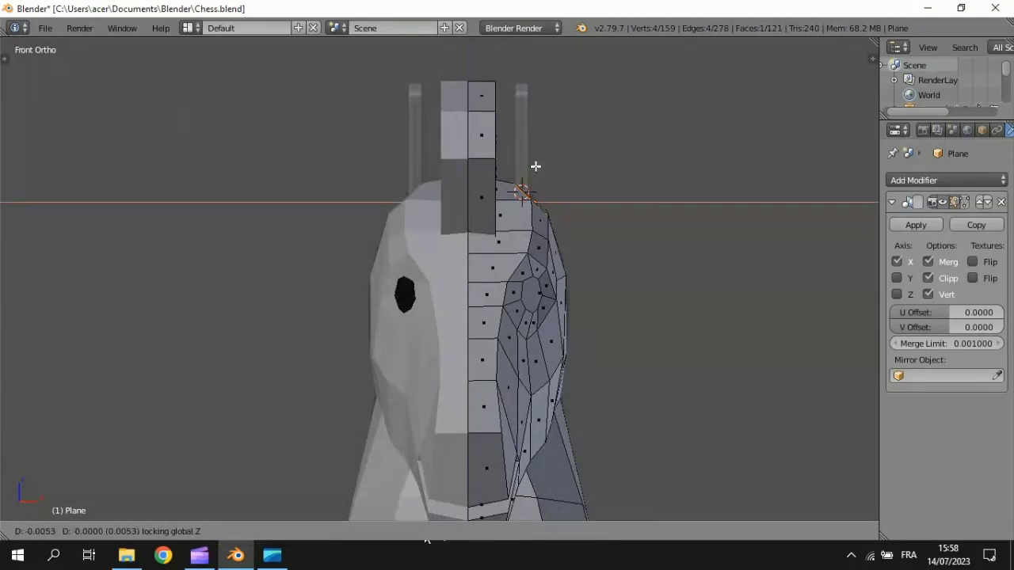
{"action": "left_click", "coordinate": [535, 161]}
{"action": "key", "text": "g"}
{"action": "key", "text": "z"}
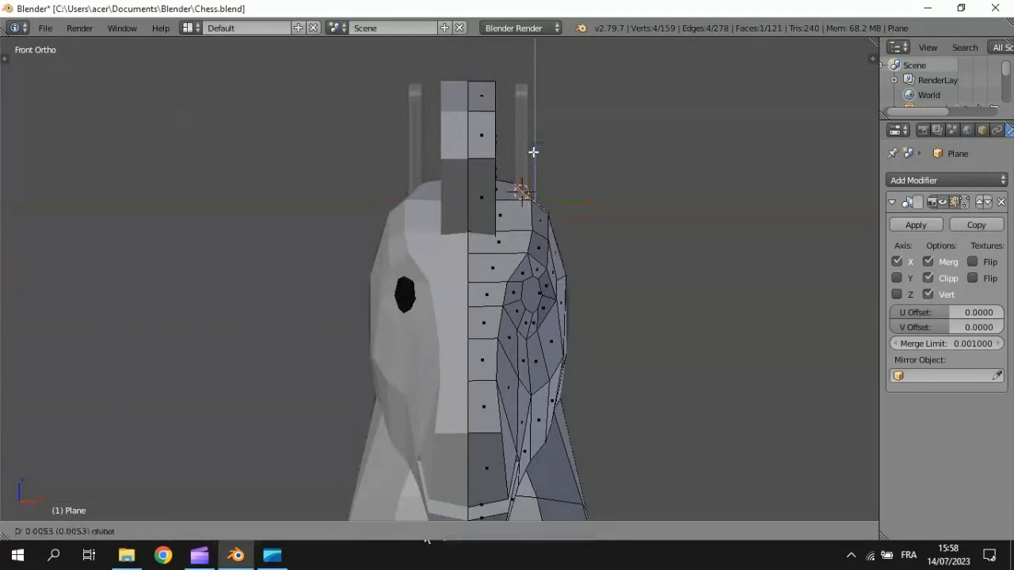
{"action": "left_click", "coordinate": [534, 133]}
Flatten the raised ear face horizontally by scaling it to 0 along Z.
{"action": "key", "text": "s"}
{"action": "key", "text": "z"}
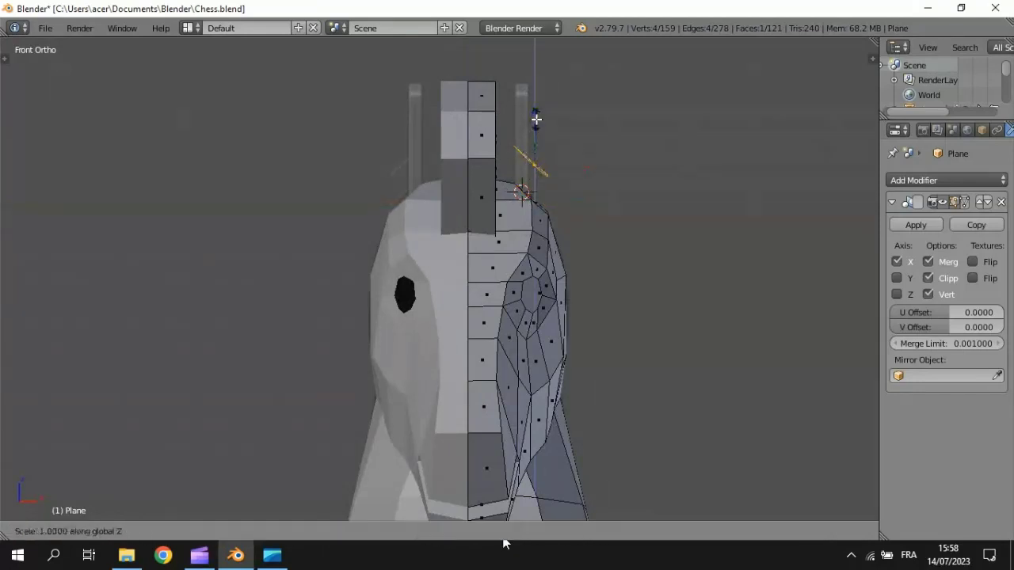
{"action": "key", "text": "0"}
{"action": "left_click", "coordinate": [536, 119]}
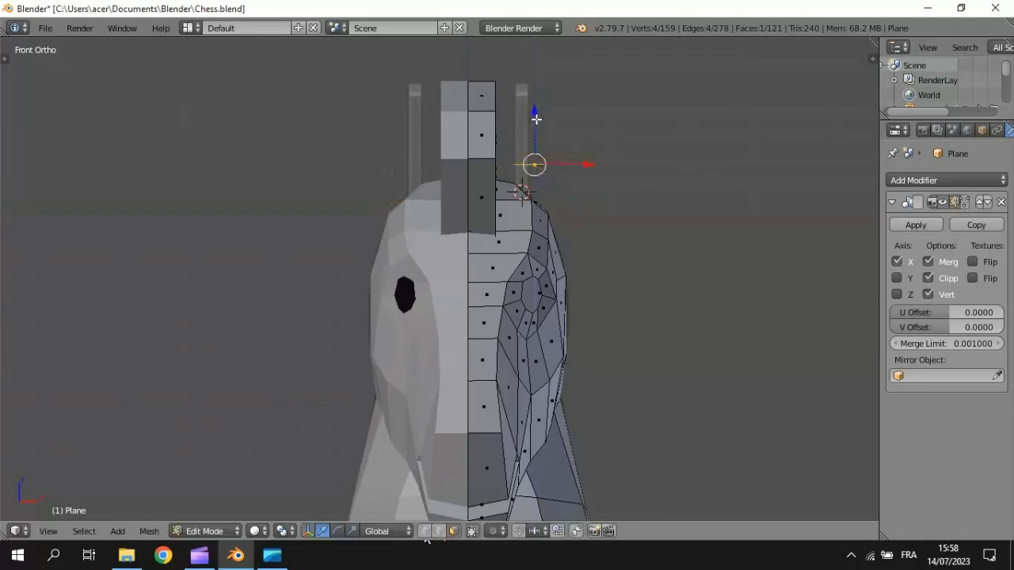
Isolate the ear face by hiding everything else and straighten its inner edge with a scale of 0 along X.
{"action": "key", "text": "KP_7"}
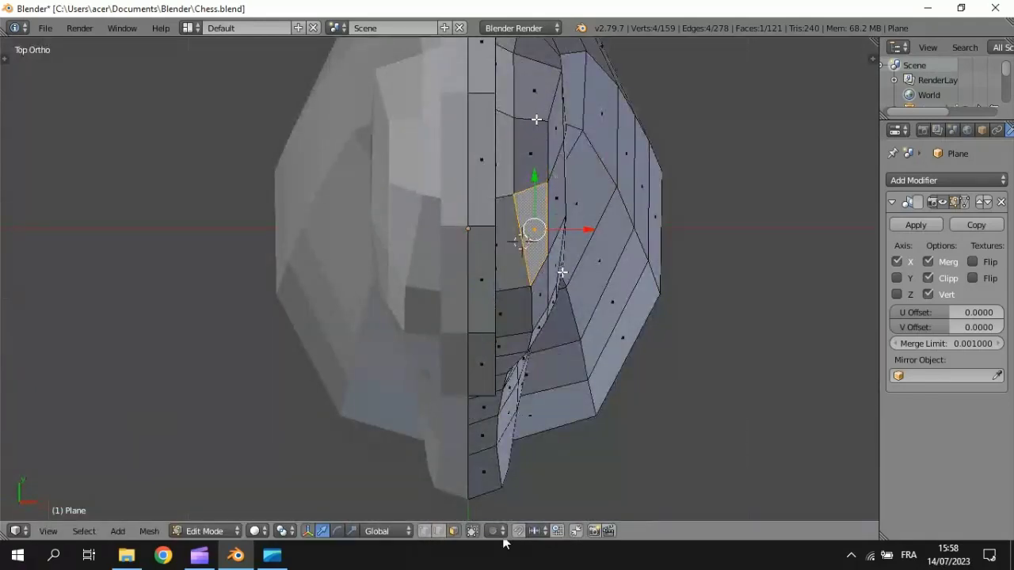
{"action": "key", "text": "shift+h"}
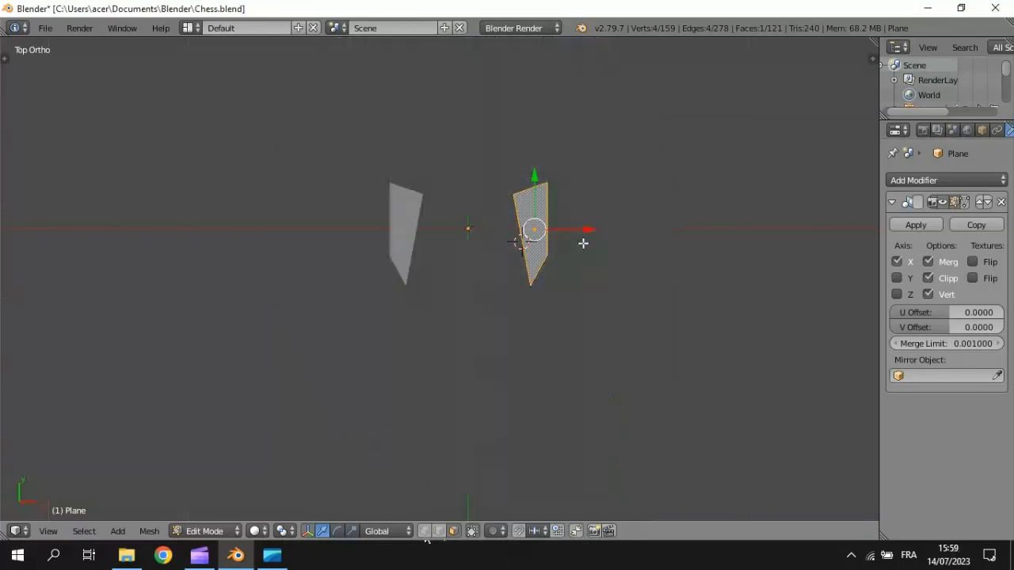
{"action": "right_click", "coordinate": [518, 232]}
{"action": "key", "text": "s"}
{"action": "key", "text": "x"}
{"action": "key", "text": "0"}
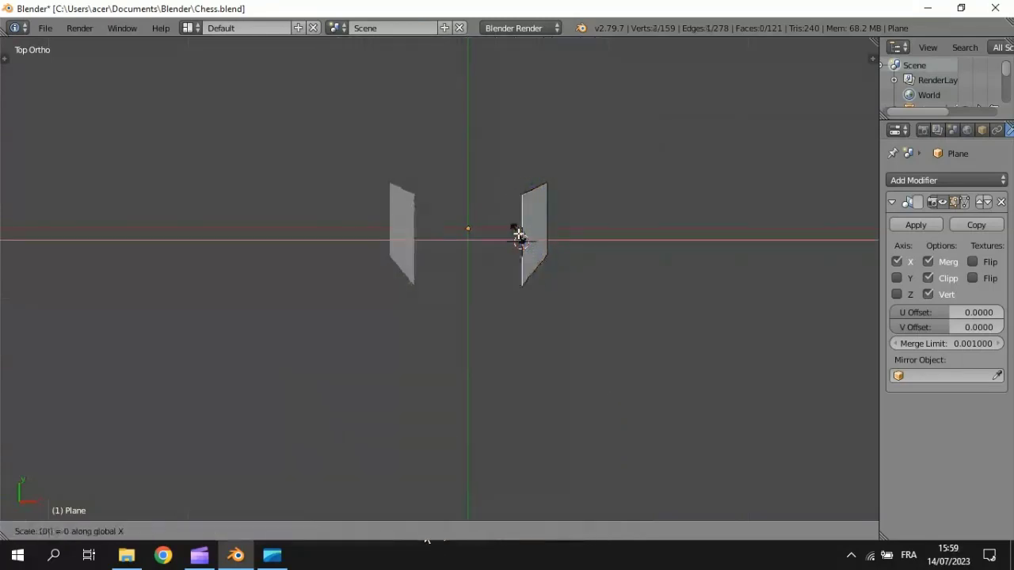
{"action": "key", "text": "Return"}
{"action": "key", "text": "s"}
{"action": "key", "text": "x"}
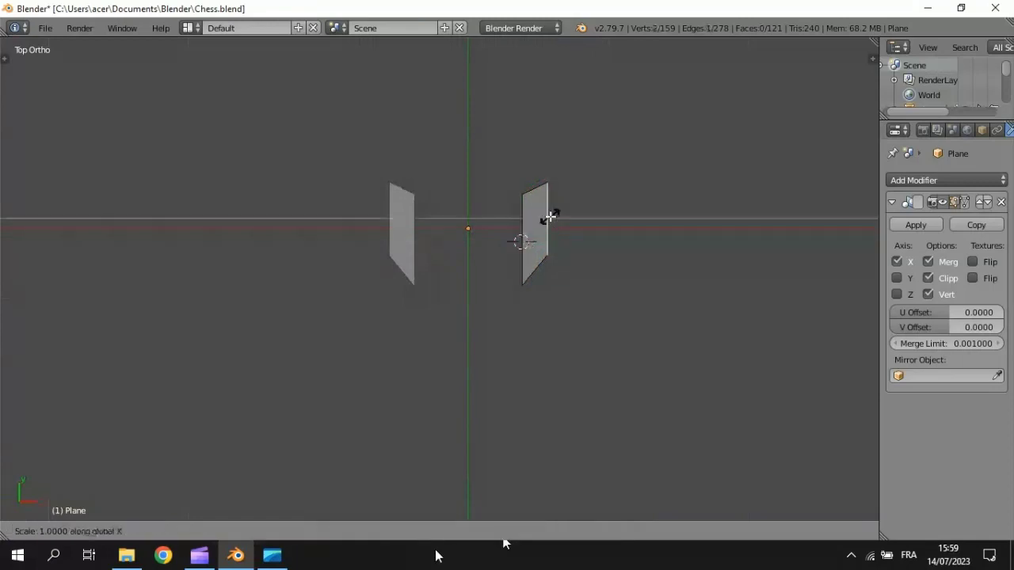
{"action": "key", "text": "period"}
{"action": "key", "text": "Escape"}
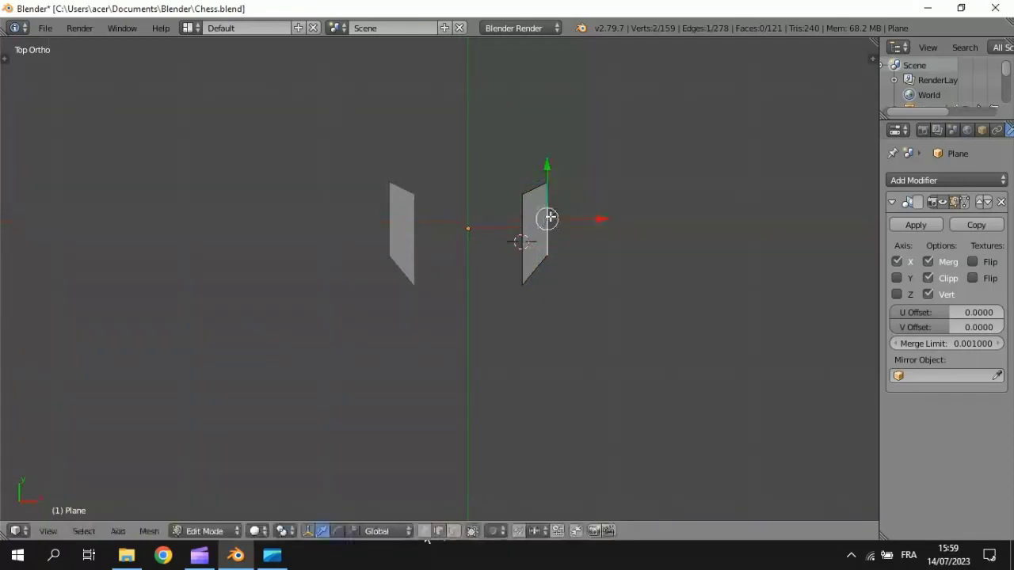
Straighten the ear face's back and front edges by scaling each to 0 along Y.
{"action": "right_click", "coordinate": [533, 190]}
{"action": "key", "text": "s"}
{"action": "key", "text": "y"}
{"action": "key", "text": "0"}
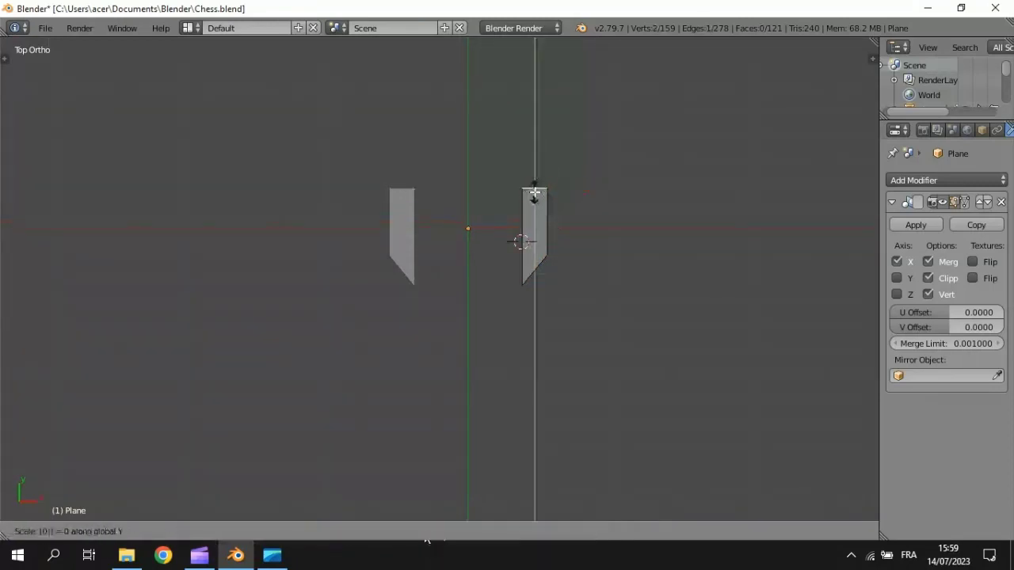
{"action": "key", "text": "Return"}
{"action": "right_click", "coordinate": [534, 269]}
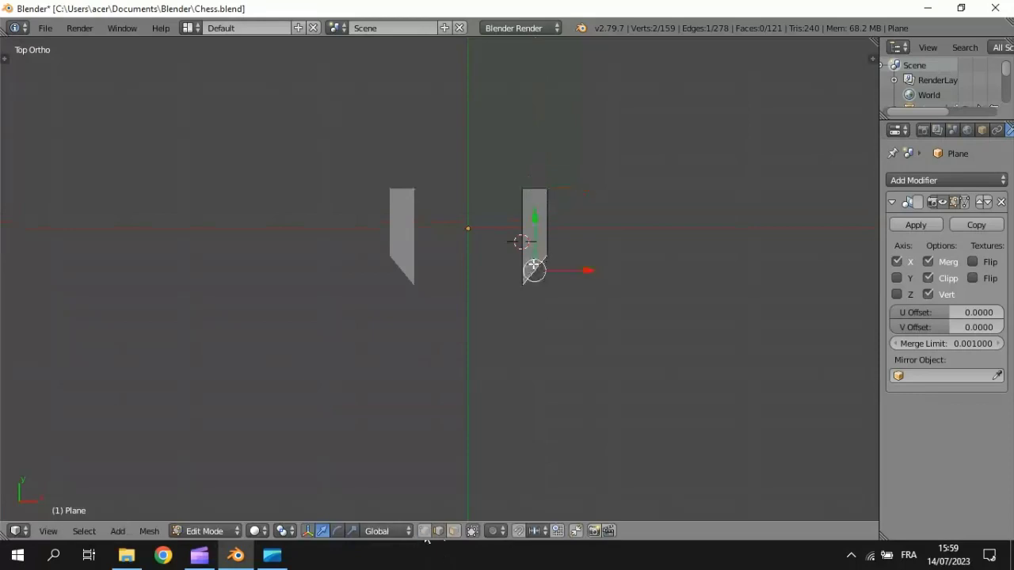
{"action": "key", "text": "s"}
{"action": "key", "text": "y"}
{"action": "key", "text": "0"}
{"action": "key", "text": "Return"}
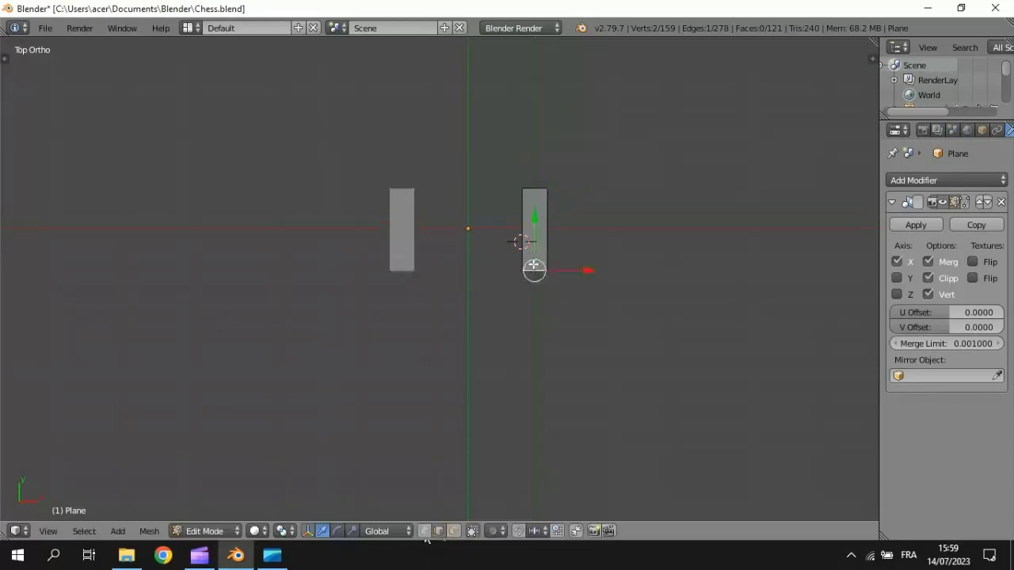
In side view, move the ear face's front and rear edges down to the two base corners of the reference ear.
{"action": "key", "text": "KP_3"}
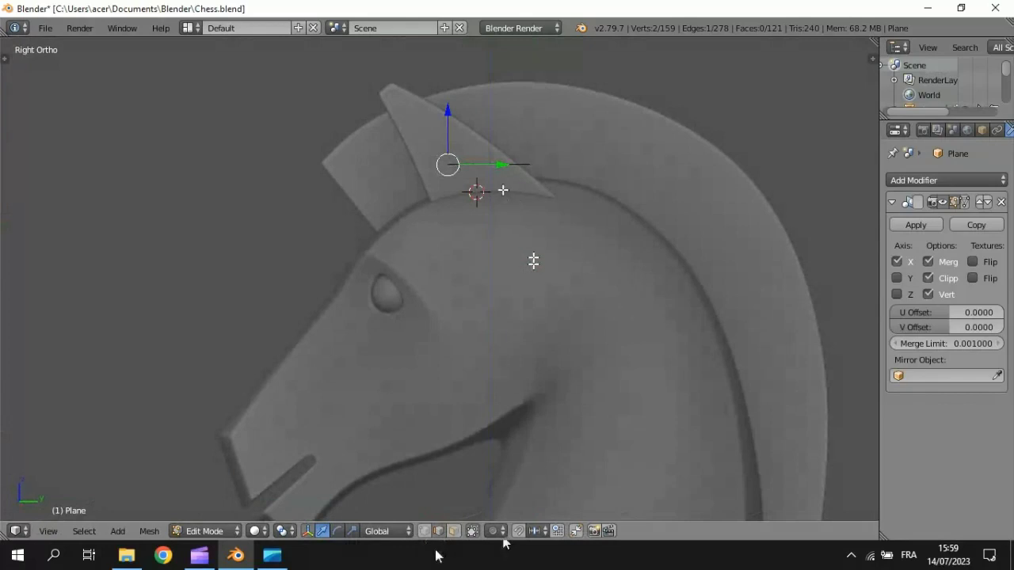
{"action": "key", "text": "g"}
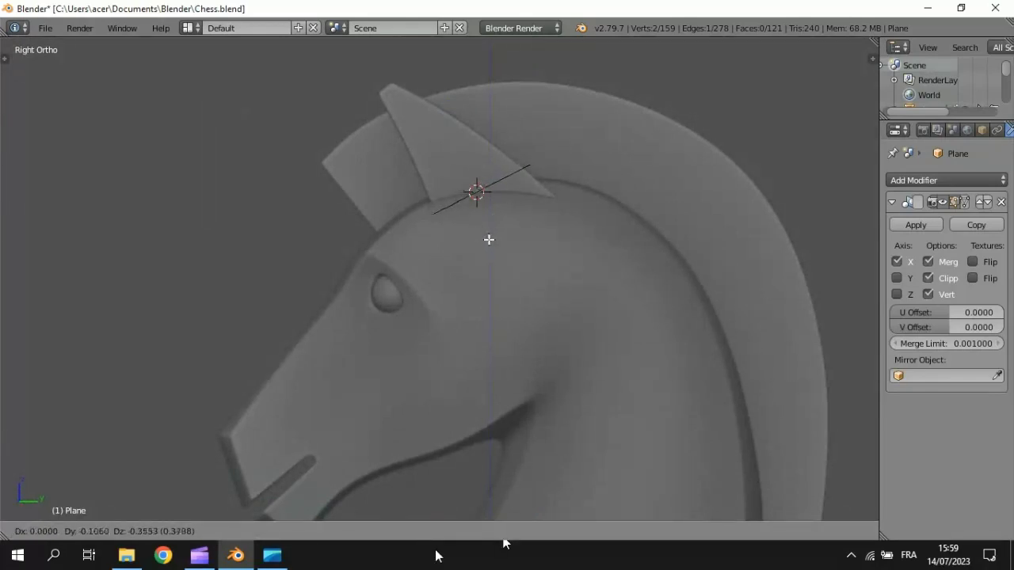
{"action": "left_click", "coordinate": [490, 239]}
{"action": "middle_click_drag", "start_coordinate": [531, 211], "coordinate": [544, 230]}
{"action": "right_click", "coordinate": [538, 182]}
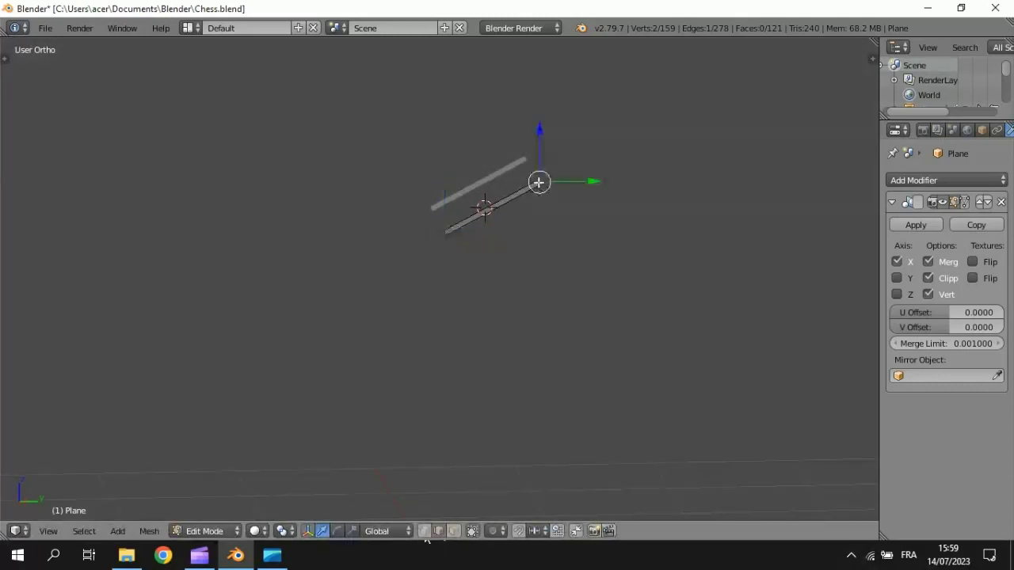
{"action": "key", "text": "KP_1"}
{"action": "key", "text": "KP_3"}
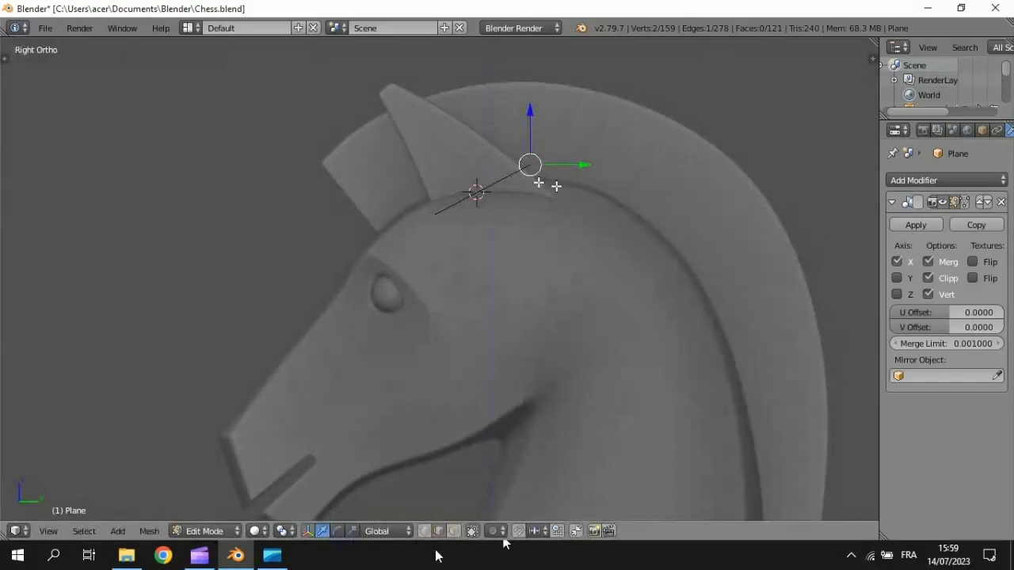
{"action": "key", "text": "g"}
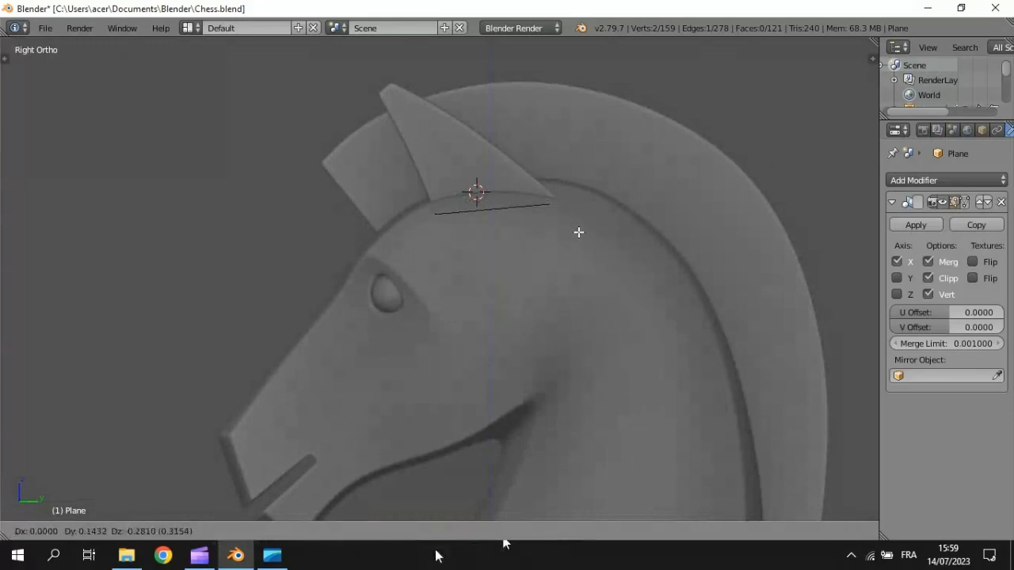
{"action": "left_click", "coordinate": [584, 226]}
Extrude the whole ear face upward and forward in side view, up to the tip of the reference ear.
{"action": "middle_click_drag", "start_coordinate": [584, 227], "coordinate": [582, 227]}
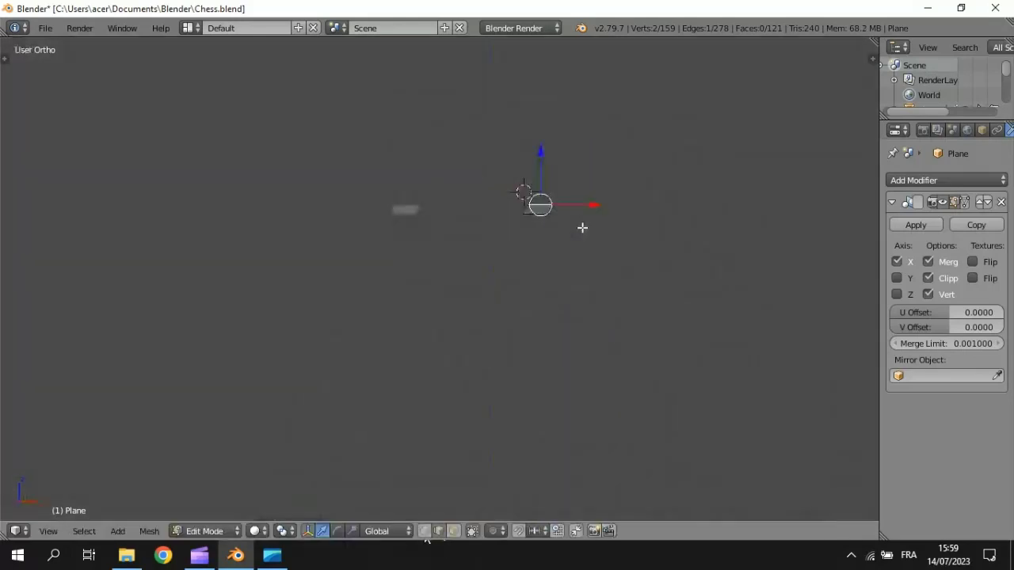
{"action": "key", "text": "KP_1"}
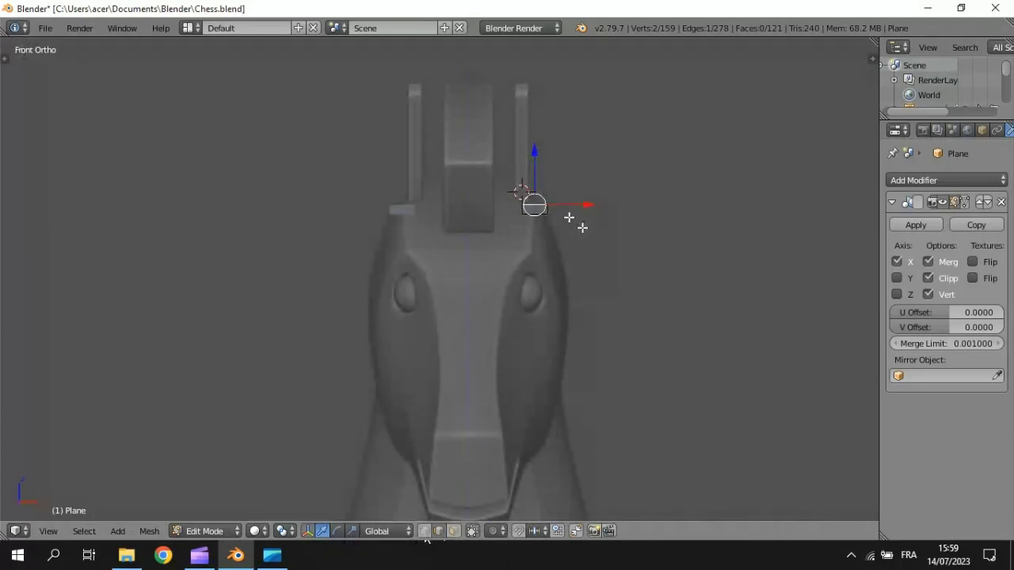
{"action": "key", "text": "KP_3"}
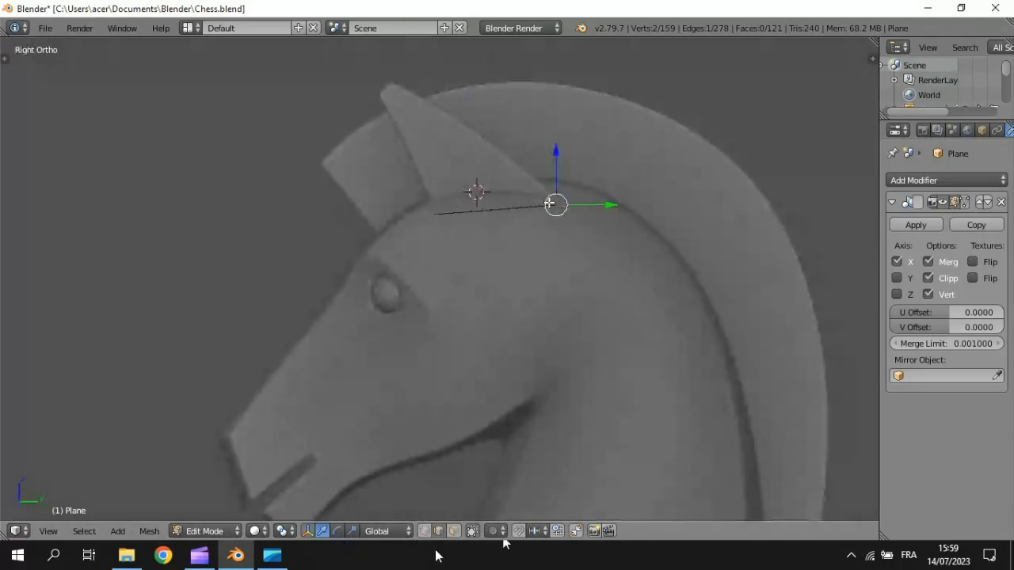
{"action": "key", "text": "a"}
{"action": "key", "text": "a"}
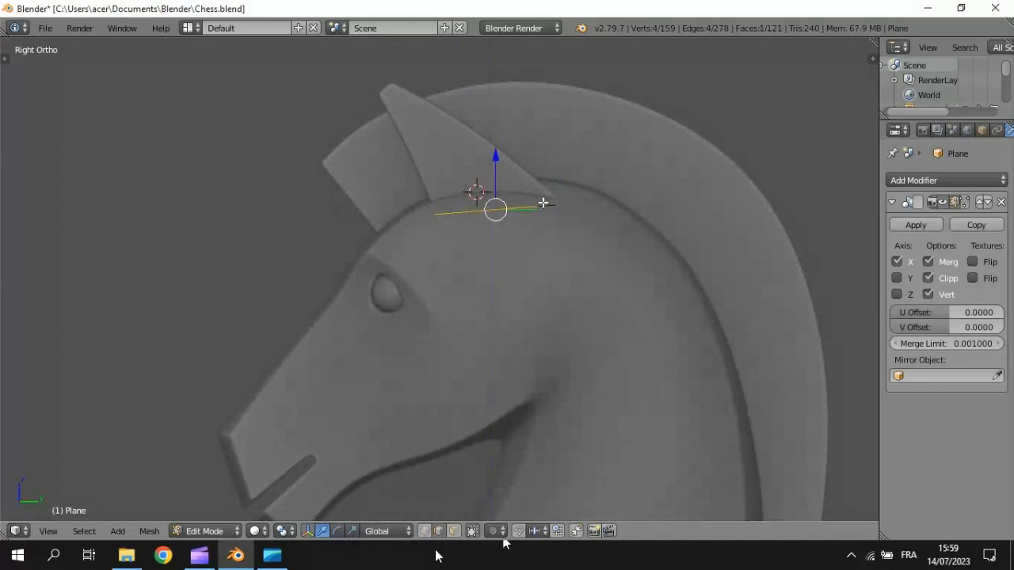
{"action": "key", "text": "e"}
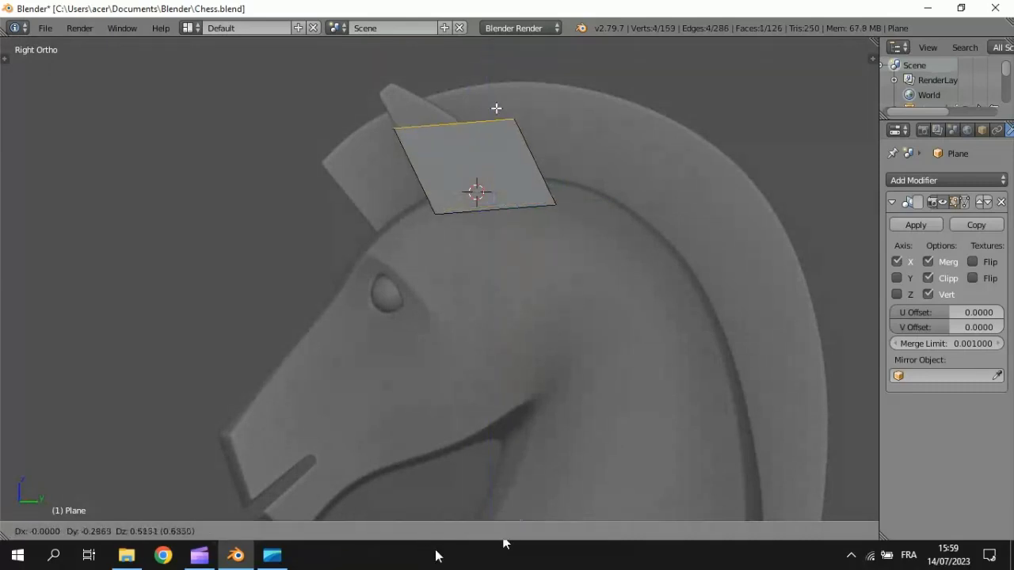
{"action": "left_click", "coordinate": [486, 84]}
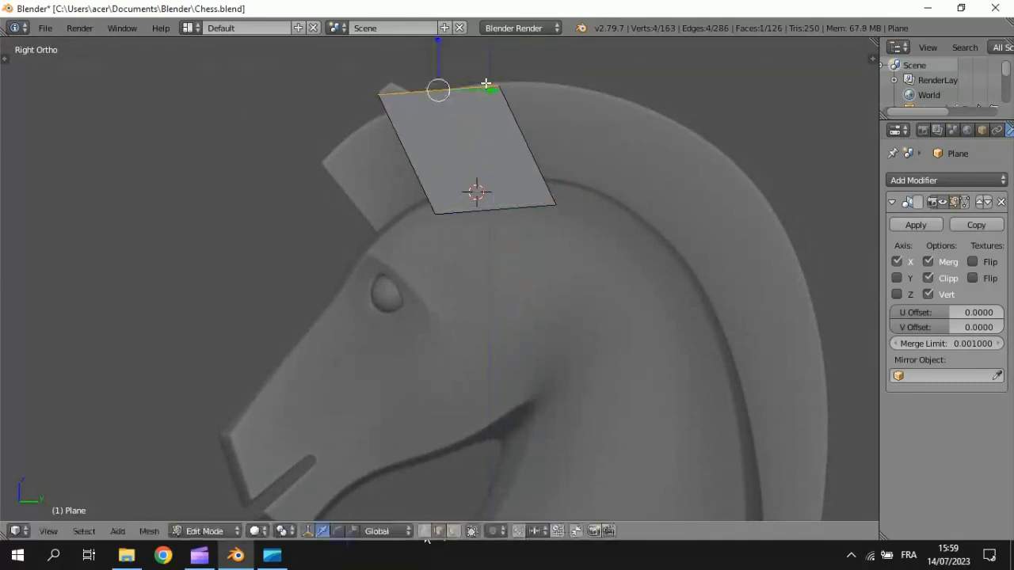
With the hidden geometry shown in wireframe, move the ear's upper rear edge forward onto the tip of the reference ear.
{"action": "mouse_move", "coordinate": [512, 118]}
{"action": "middle_mouse_down"}
{"action": "mouse_move", "coordinate": [538, 169]}
{"action": "mouse_move", "coordinate": [517, 132]}
{"action": "middle_mouse_up"}
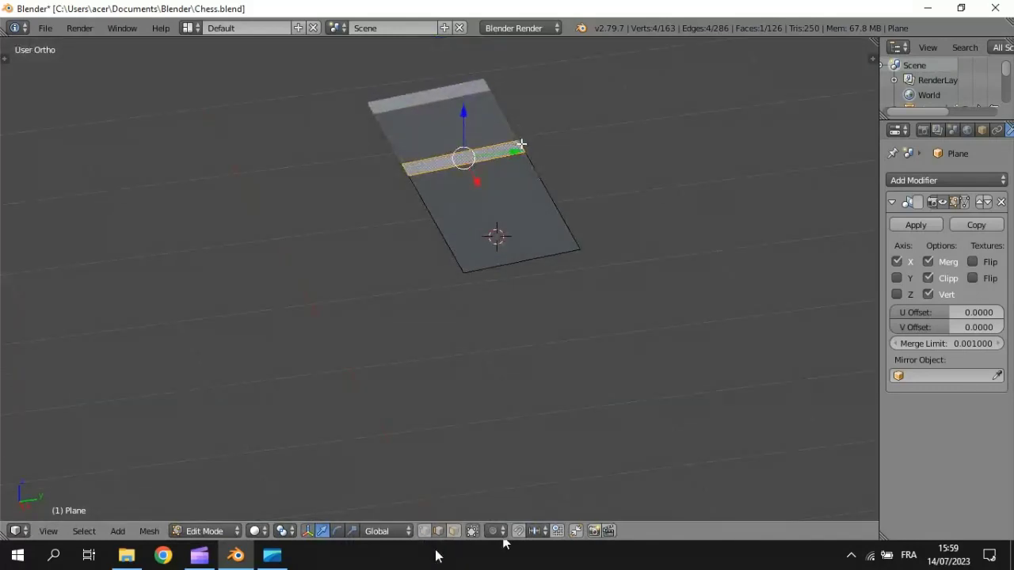
{"action": "right_click", "coordinate": [521, 144]}
{"action": "key", "text": "KP_3"}
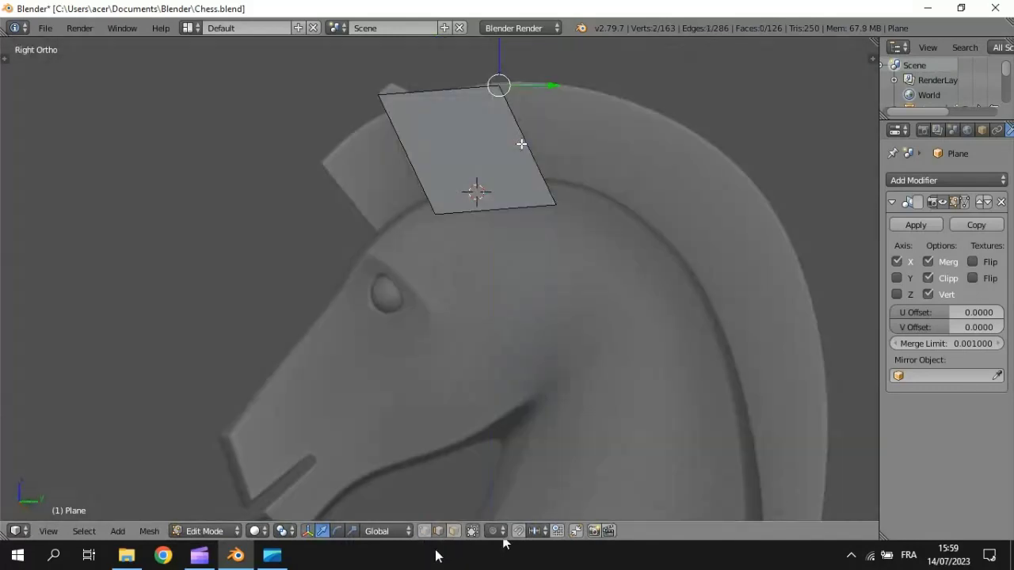
{"action": "key", "text": "z"}
{"action": "key", "text": "a"}
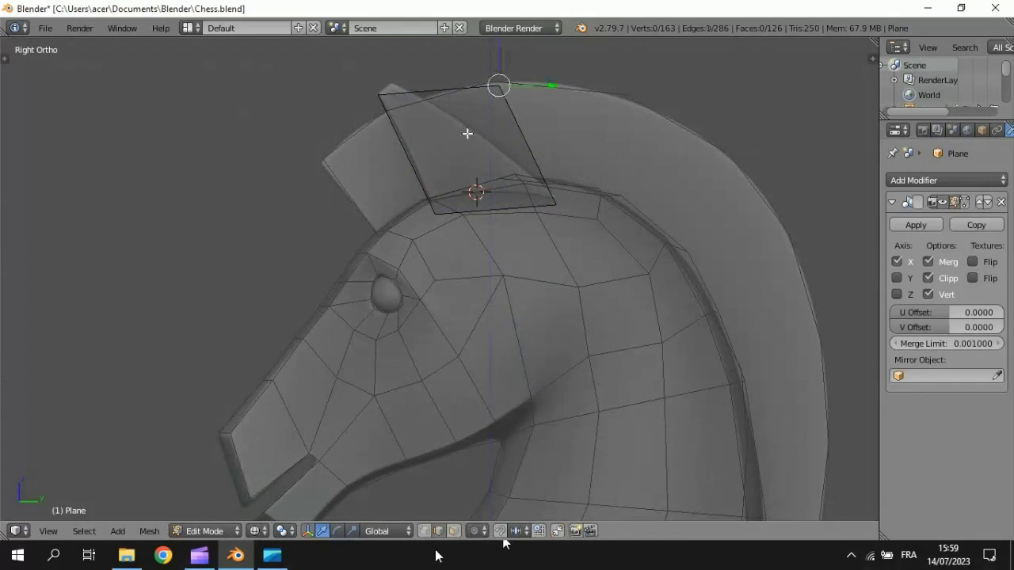
{"action": "right_click", "coordinate": [467, 133]}
{"action": "key", "text": "g"}
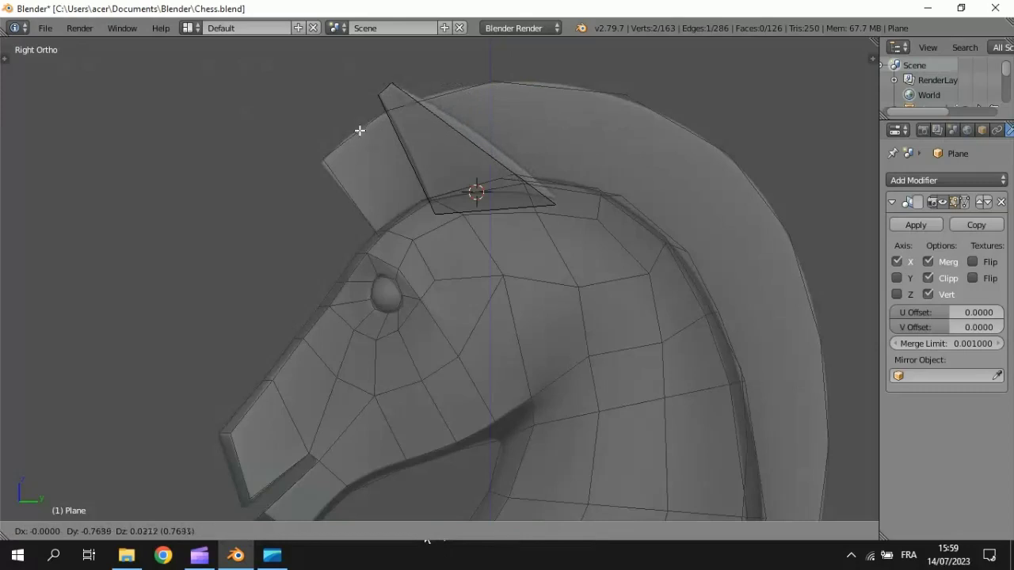
{"action": "left_click", "coordinate": [359, 130]}
{"action": "key", "text": "z"}
{"action": "key", "text": "KP_1"}
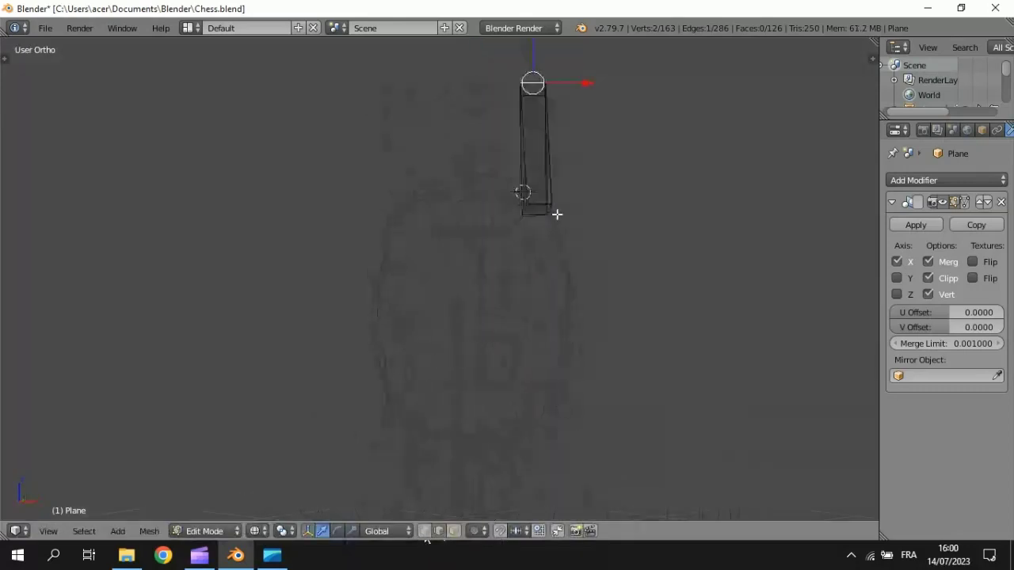
{"action": "key", "text": "l"}
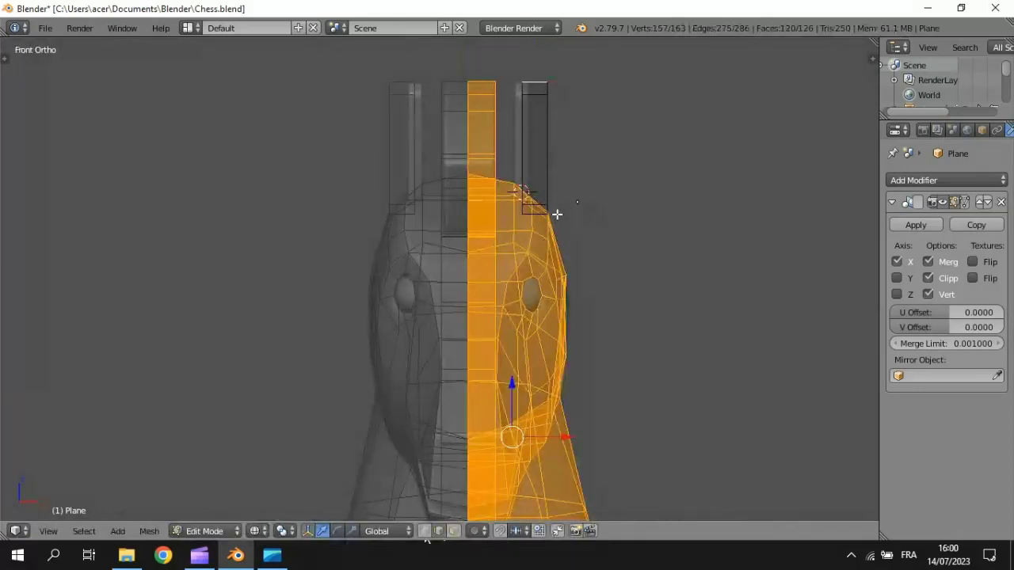
{"action": "middle_click_drag", "start_coordinate": [557, 214], "coordinate": [546, 219]}
{"action": "right_click", "coordinate": [553, 210]}
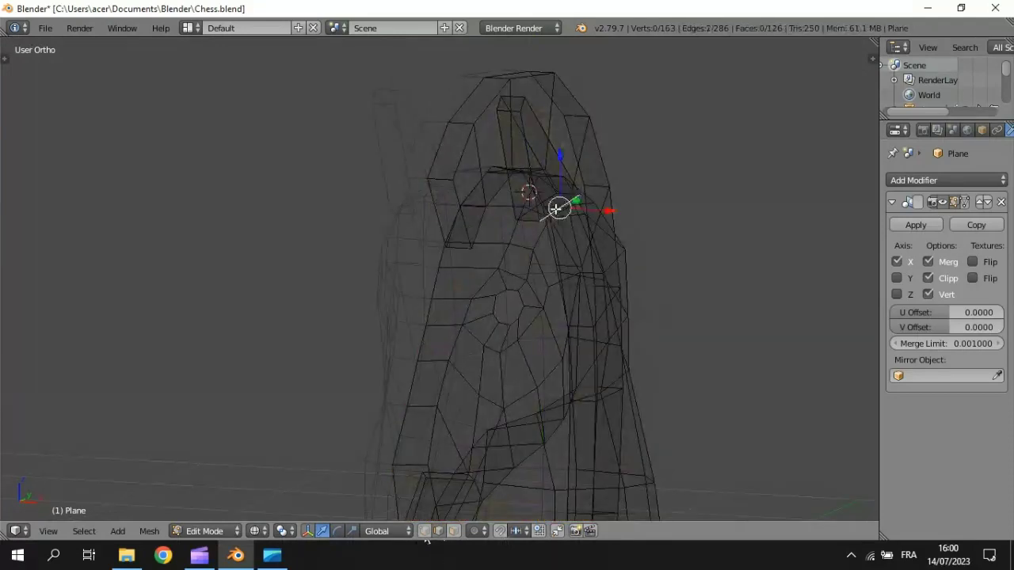
{"action": "key", "text": "KP_1"}
{"action": "left_click_drag", "start_coordinate": [598, 210], "coordinate": [600, 209]}
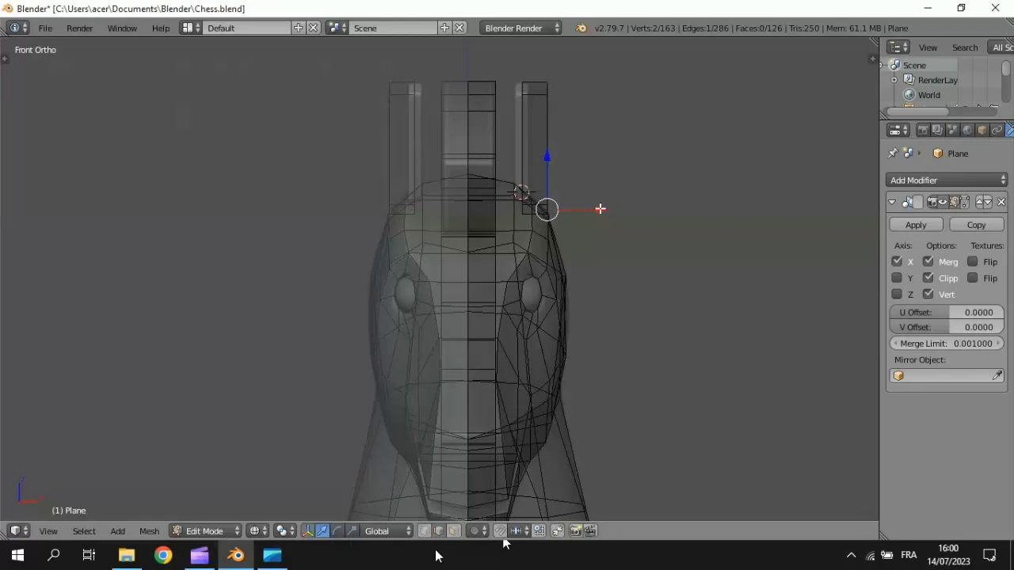
{"action": "key", "text": "a"}
Select the whole linked ear in front view, shift it inward along X and scale it to about 0.58 along X to match the reference ear.
{"action": "right_click", "coordinate": [521, 128]}
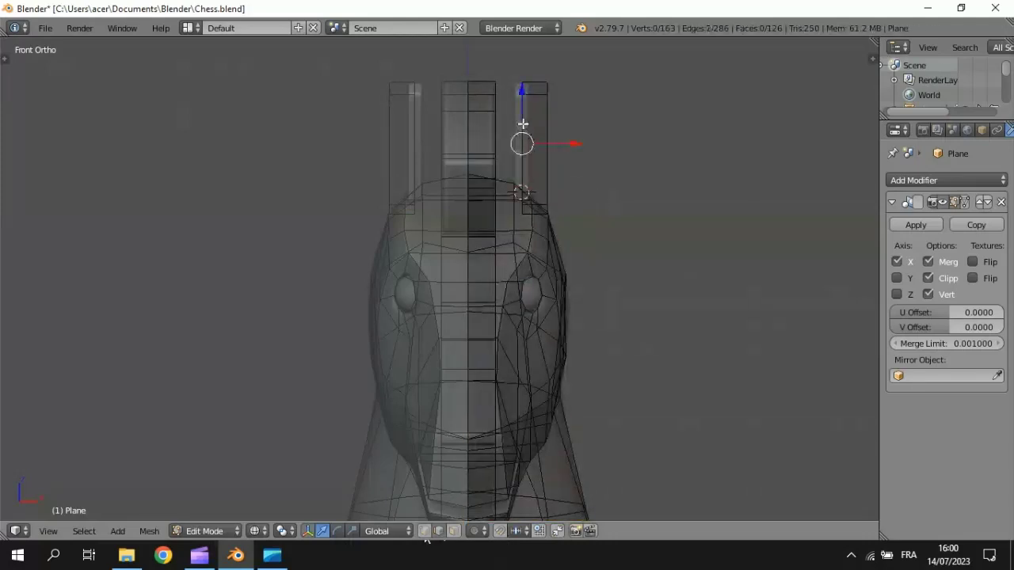
{"action": "key", "text": "ctrl+l"}
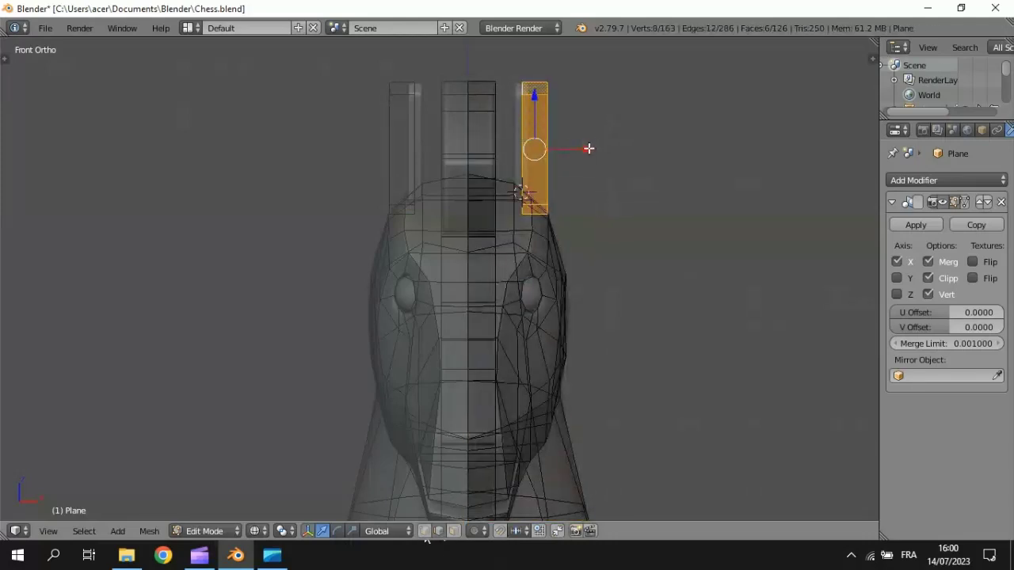
{"action": "left_click_drag", "start_coordinate": [588, 149], "coordinate": [577, 148]}
{"action": "key", "text": "s"}
{"action": "key", "text": "x"}
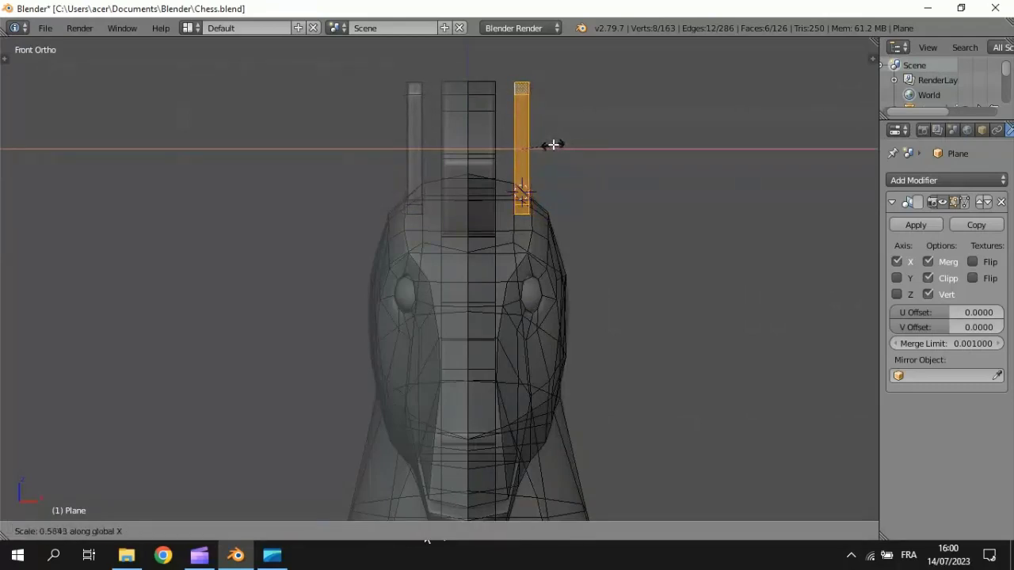
{"action": "left_click", "coordinate": [552, 145]}
{"action": "left_click_drag", "start_coordinate": [554, 148], "coordinate": [572, 152]}
In solid shading, add a loop cut with 2 evenly spaced cuts across the ear.
{"action": "key", "text": "z"}
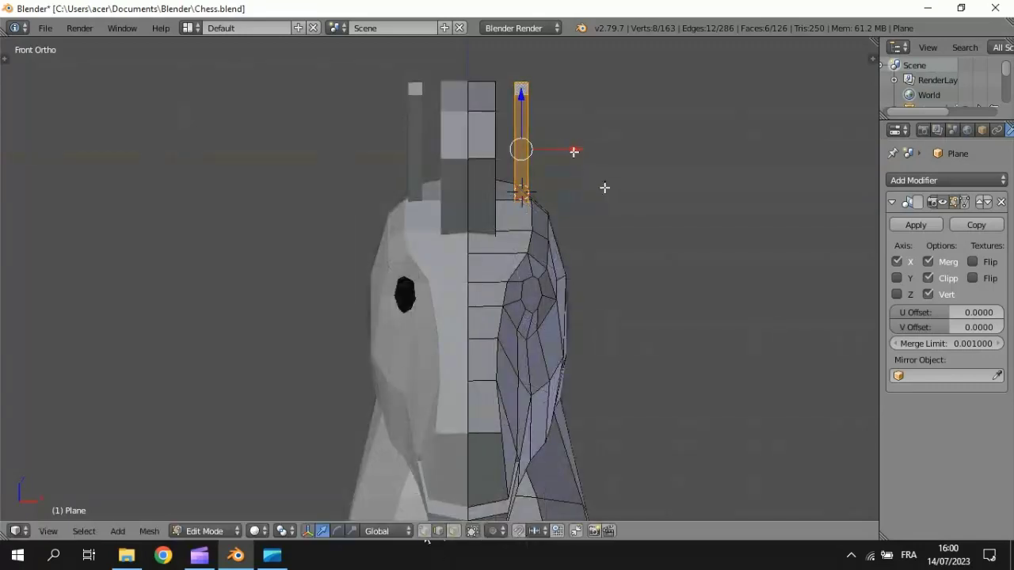
{"action": "middle_click_drag", "start_coordinate": [629, 188], "coordinate": [495, 206]}
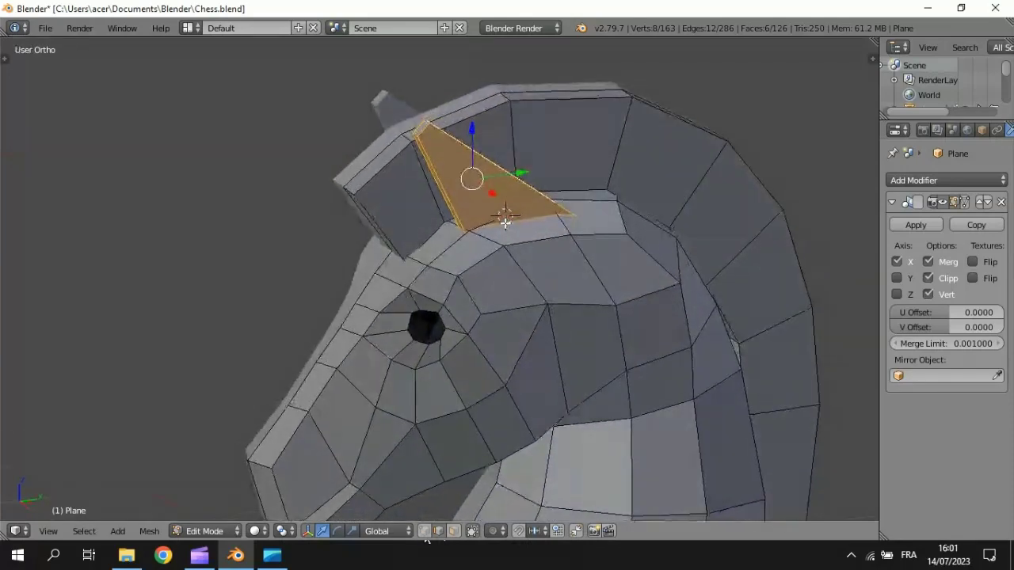
{"action": "key", "text": "ctrl+r"}
{"action": "scroll", "coordinate": [494, 195], "scroll_direction": "up", "scroll_amount": 1}
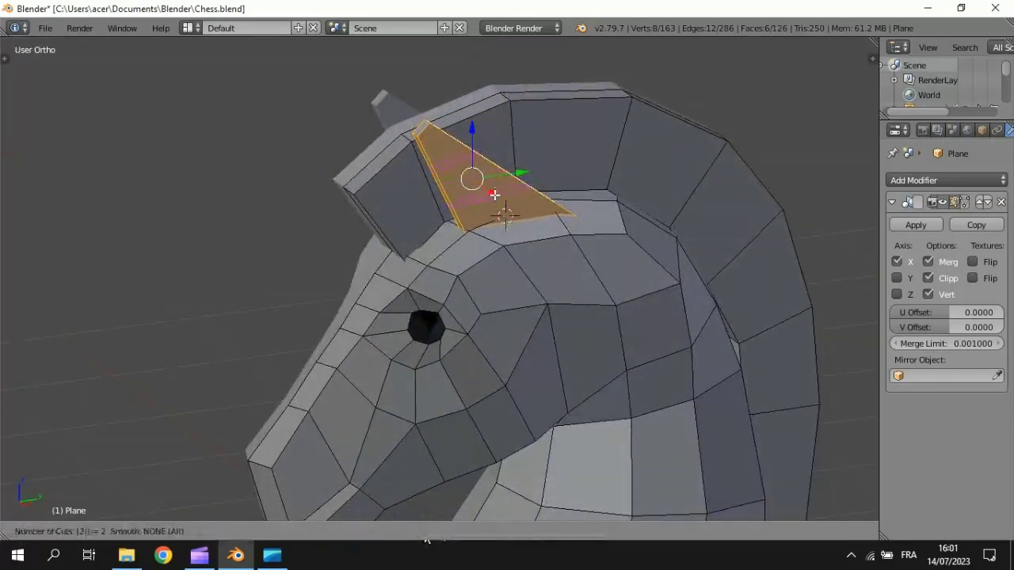
{"action": "left_click", "coordinate": [494, 195]}
{"action": "left_click", "coordinate": [494, 195]}
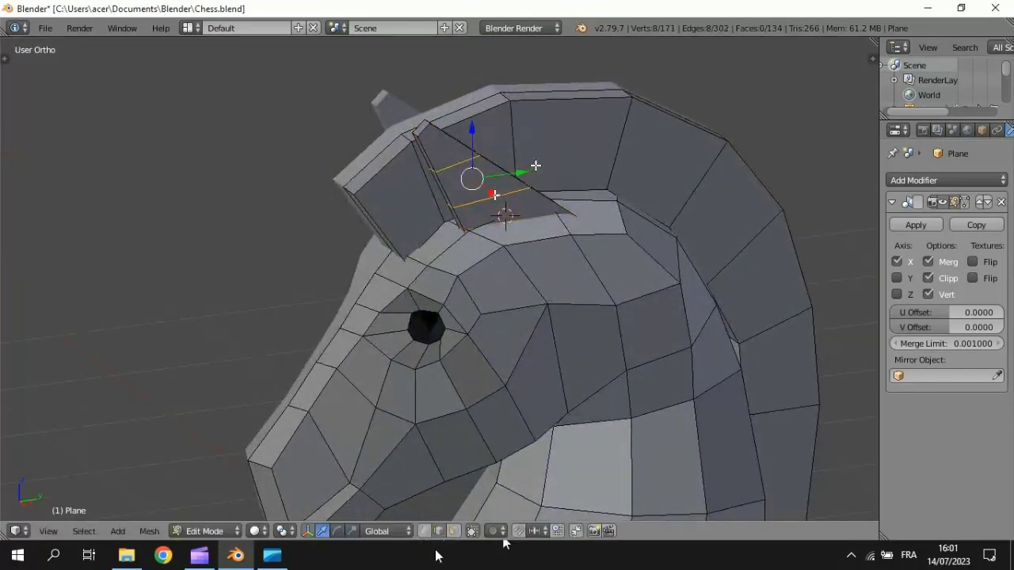
Select the ear's two new rear edges and move them backward along Y to curve the back of the ear like the reference.
{"action": "middle_click_drag", "start_coordinate": [536, 166], "coordinate": [470, 222]}
{"action": "right_click", "coordinate": [450, 231]}
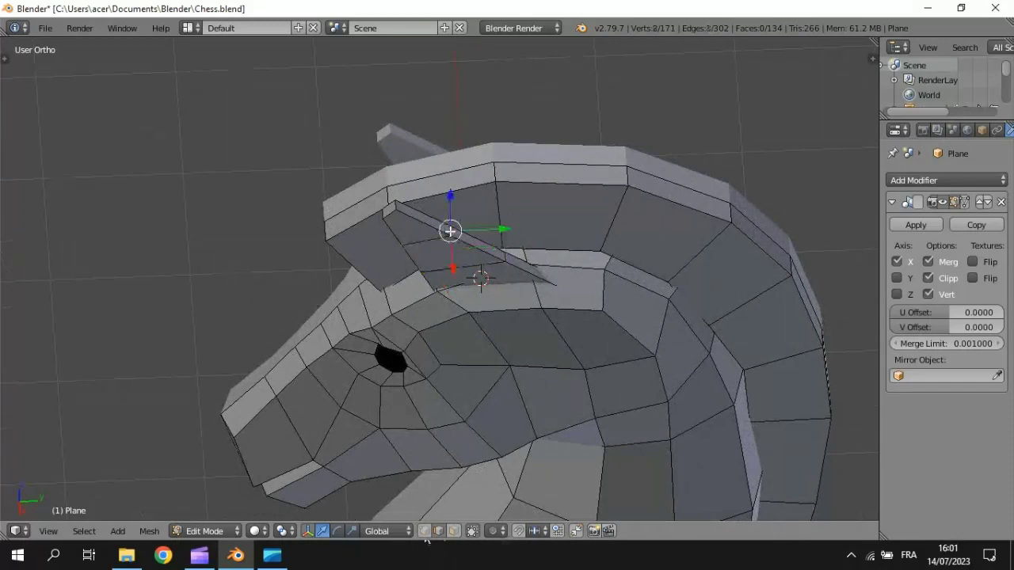
{"action": "right_click", "coordinate": [507, 256], "text": "shift"}
{"action": "key", "text": "KP_3"}
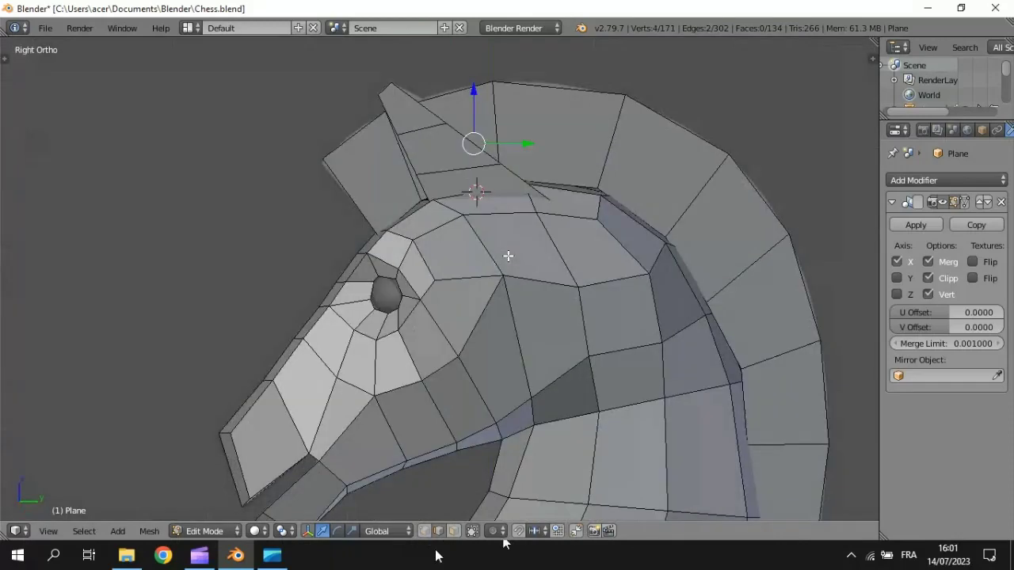
{"action": "key", "text": "z"}
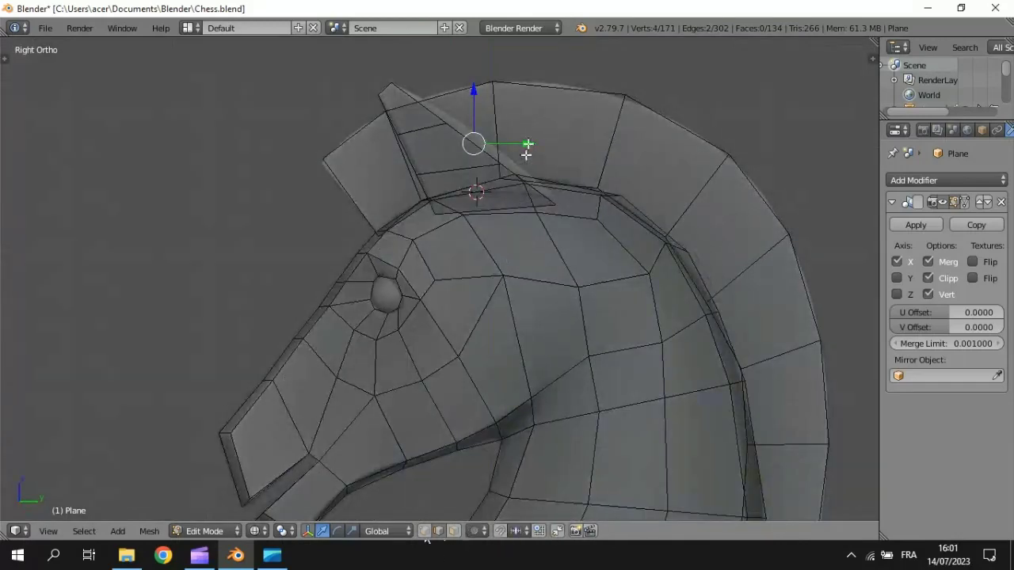
{"action": "left_click_drag", "start_coordinate": [527, 146], "coordinate": [543, 143]}
{"action": "key", "text": "z"}
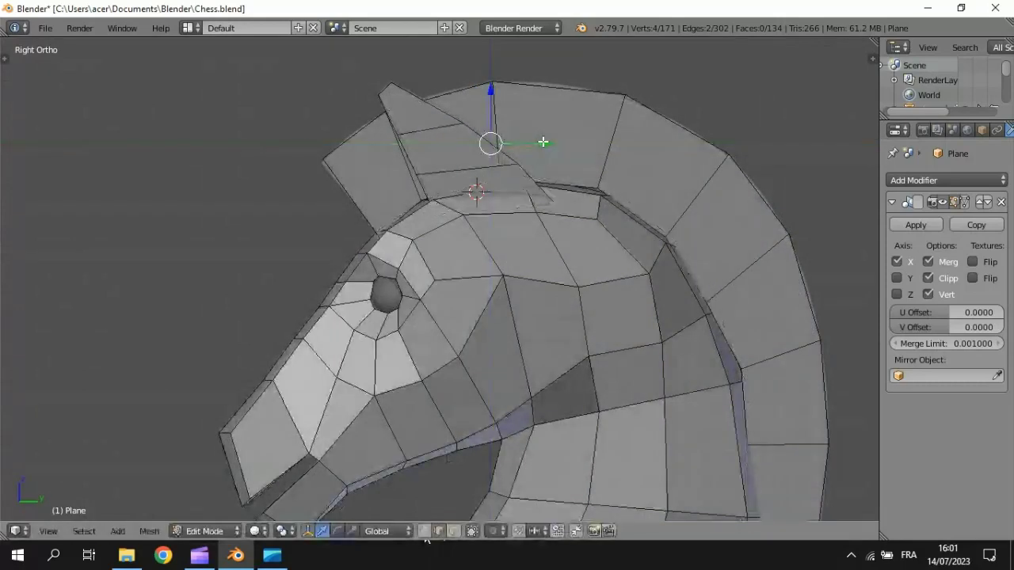
Examine the ears on the whole head in wireframe and solid shading, and select a side edge of the mane in edit mode.
{"action": "key", "text": "Tab"}
{"action": "middle_click_drag", "start_coordinate": [449, 240], "coordinate": [504, 235]}
{"action": "key", "text": "z"}
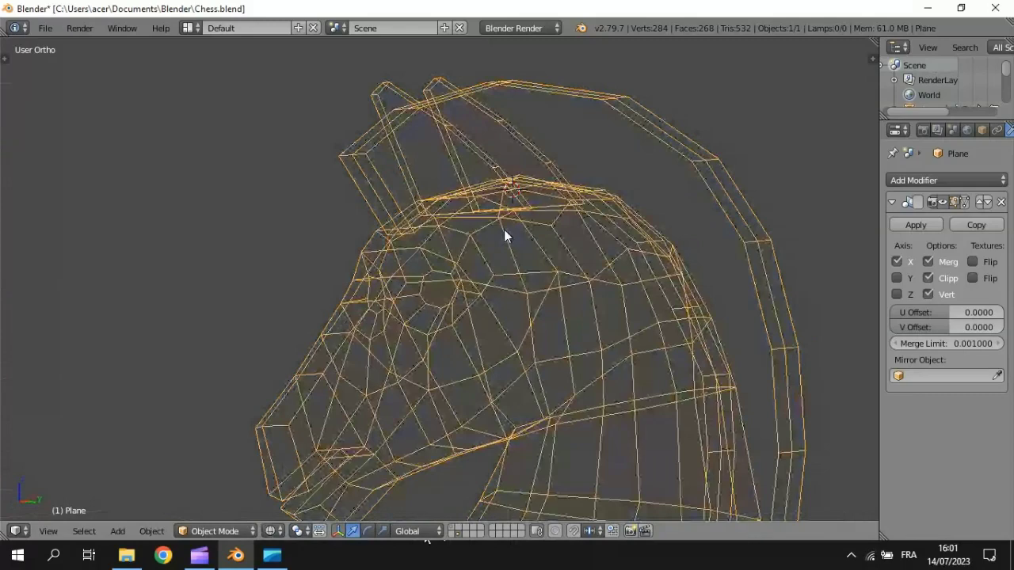
{"action": "key", "text": "z"}
{"action": "key", "text": "Tab"}
{"action": "right_click", "coordinate": [613, 158]}
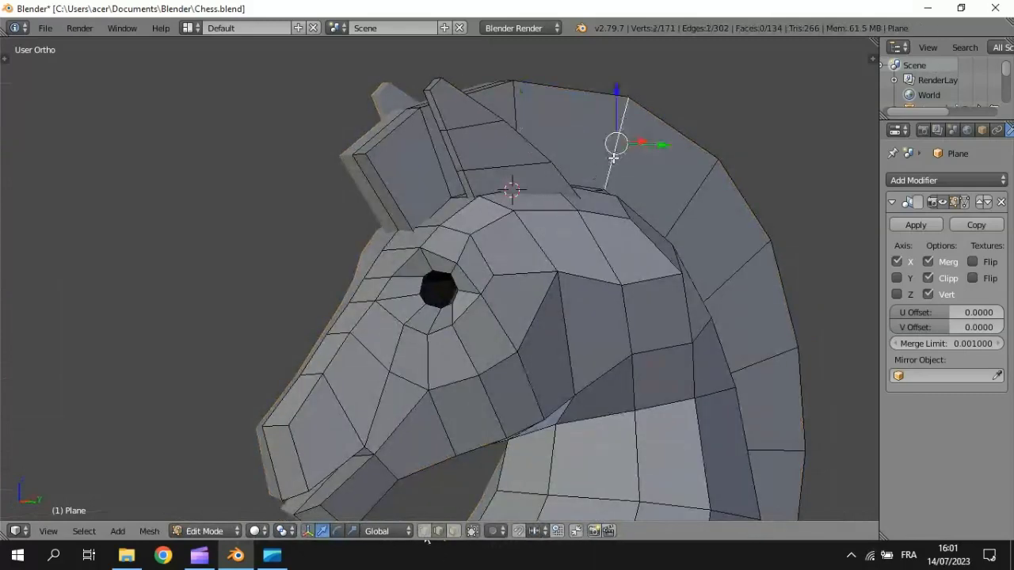
Select the whole linked mane and hide all other geometry, picking the edge loop along its centre.
{"action": "key", "text": "ctrl+l"}
{"action": "key", "text": "shift+h"}
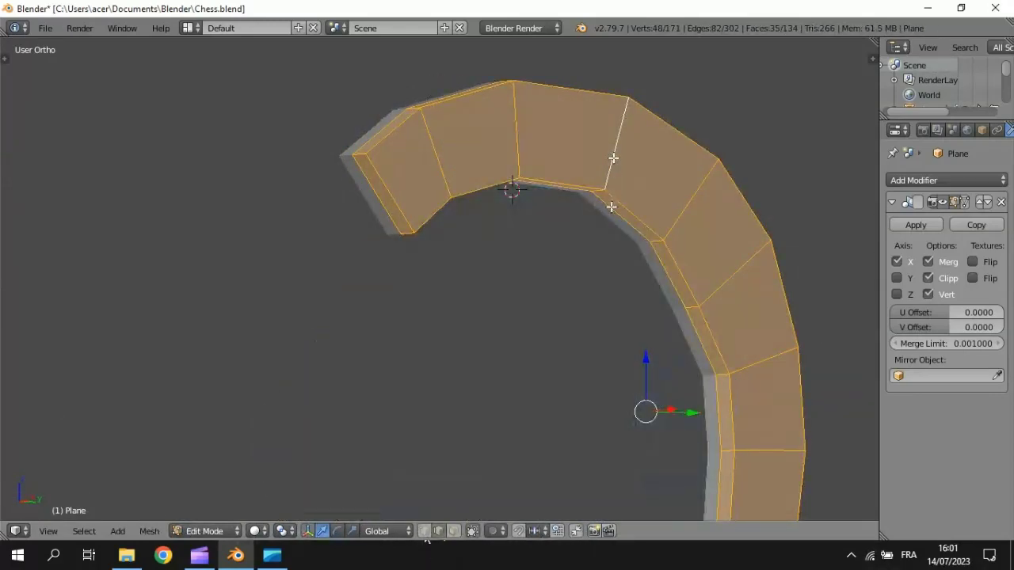
{"action": "right_click", "coordinate": [610, 206], "text": "alt"}
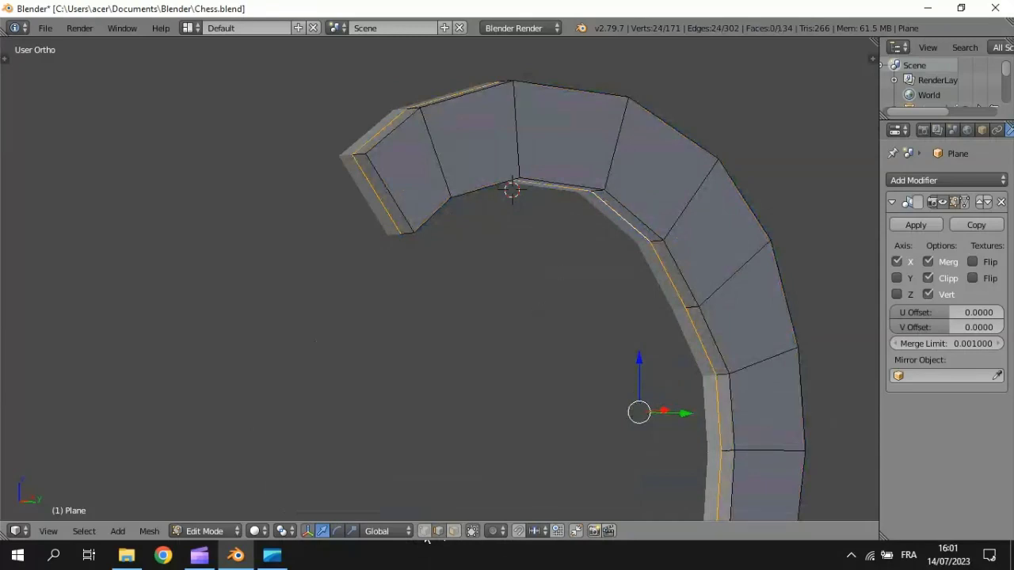
Select the first four centre edges along the underside of the mane, starting from its front end.
{"action": "middle_click_drag", "start_coordinate": [541, 312], "coordinate": [505, 222]}
{"action": "right_click", "coordinate": [415, 214]}
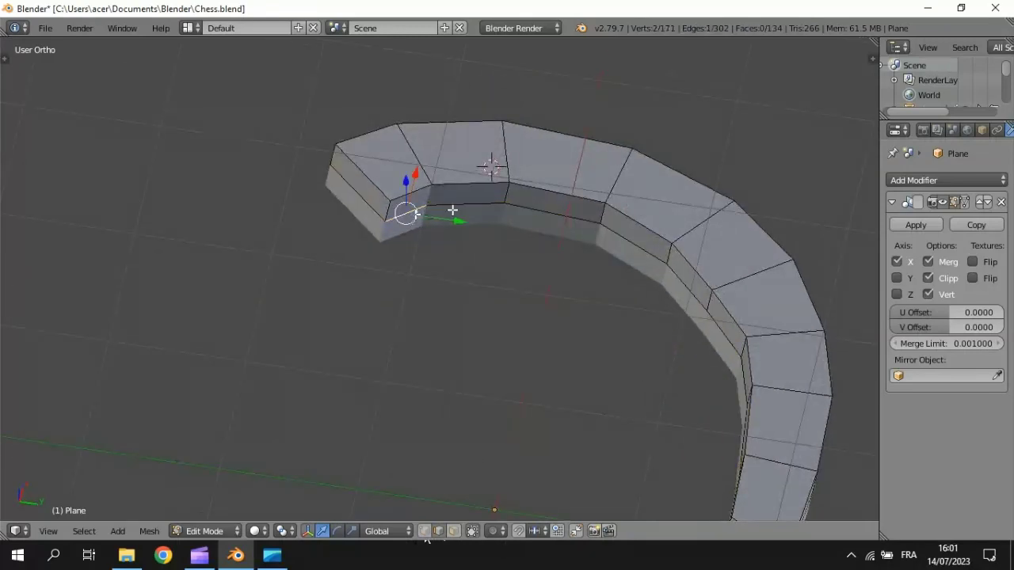
{"action": "right_click", "coordinate": [452, 210], "text": "shift"}
{"action": "right_click", "coordinate": [553, 218], "text": "shift"}
{"action": "right_click", "coordinate": [645, 255], "text": "shift"}
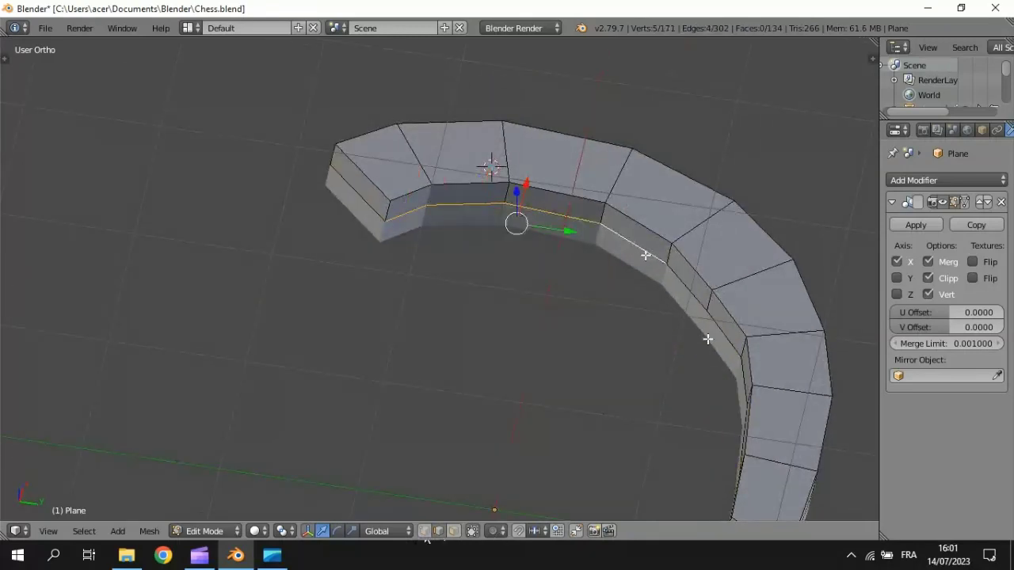
Extend the selection to the centre edges of the mane's upper inner curve and move them slightly down along Z in right view.
{"action": "middle_click_drag", "start_coordinate": [708, 339], "coordinate": [736, 183]}
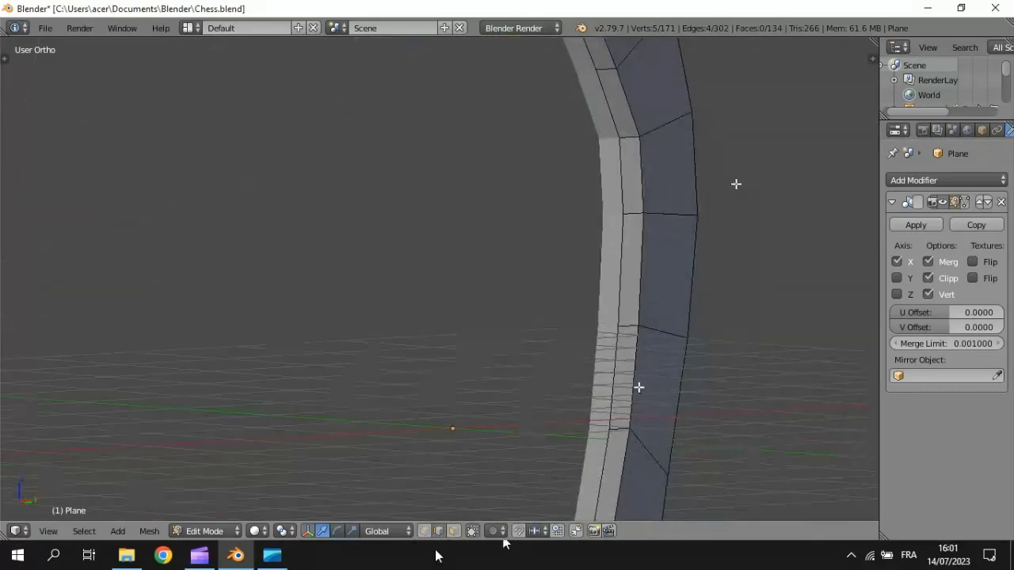
{"action": "right_click", "coordinate": [609, 397], "text": "shift"}
{"action": "right_click", "coordinate": [624, 238], "text": "shift"}
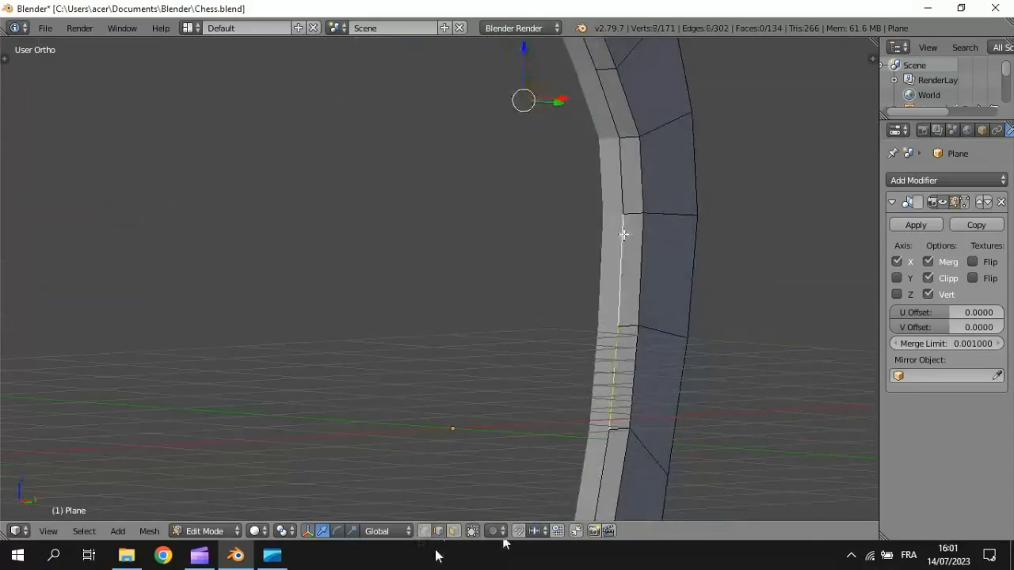
{"action": "right_click", "coordinate": [624, 247], "text": "shift"}
{"action": "right_click", "coordinate": [615, 388], "text": "shift"}
{"action": "right_click", "coordinate": [624, 180], "text": "shift"}
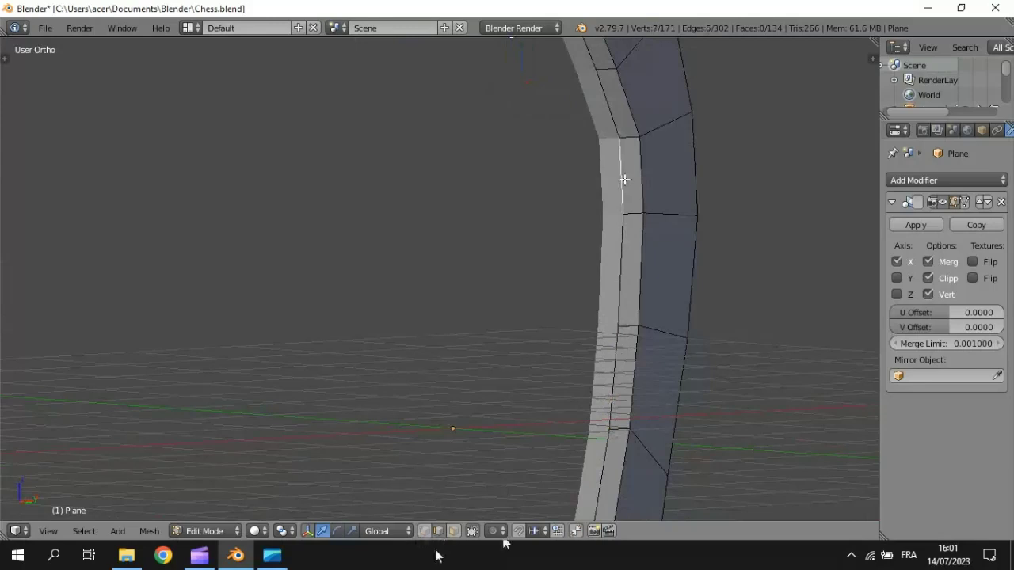
{"action": "right_click", "coordinate": [606, 104], "text": "shift"}
{"action": "right_click", "coordinate": [587, 60], "text": "shift"}
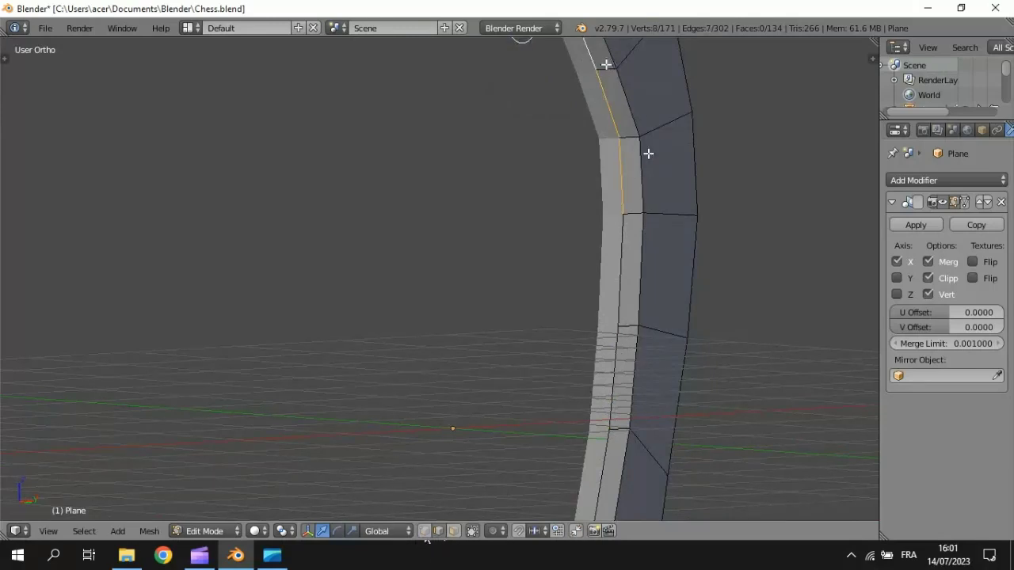
{"action": "scroll", "coordinate": [689, 161], "scroll_direction": "up", "scroll_amount": 5, "text": "shift"}
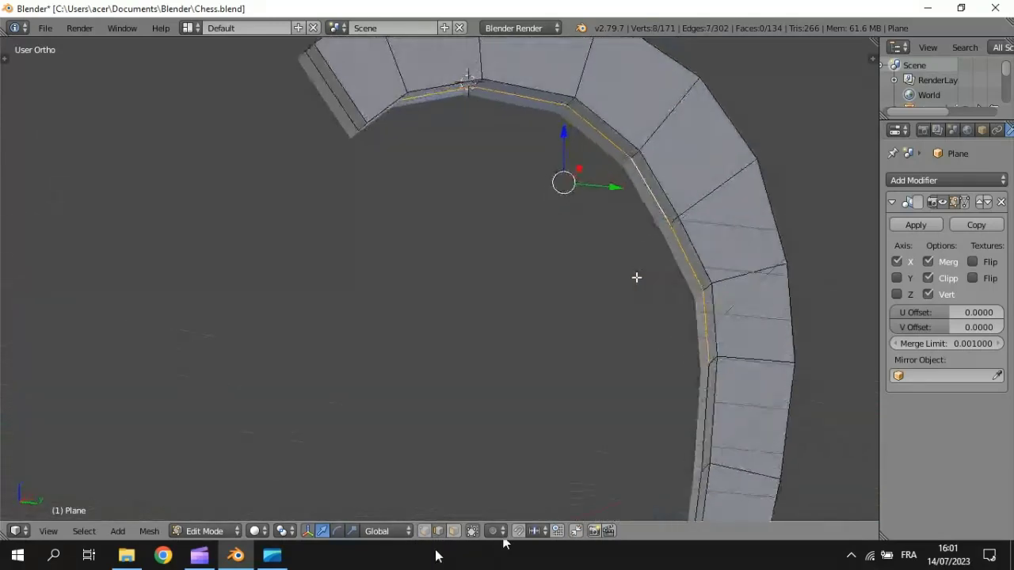
{"action": "key", "text": "KP_3"}
{"action": "left_click_drag", "start_coordinate": [568, 126], "coordinate": [567, 136]}
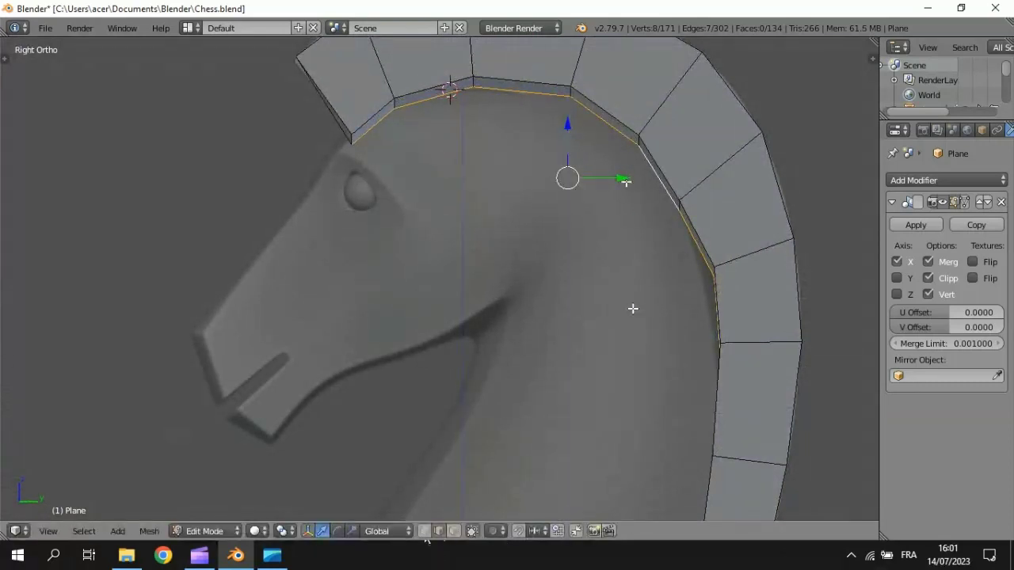
Select the lower centre edges on the mane's inner side and move them slightly forward along Y in right view.
{"action": "middle_click_drag", "start_coordinate": [633, 308], "coordinate": [686, 330]}
{"action": "right_click", "coordinate": [686, 283]}
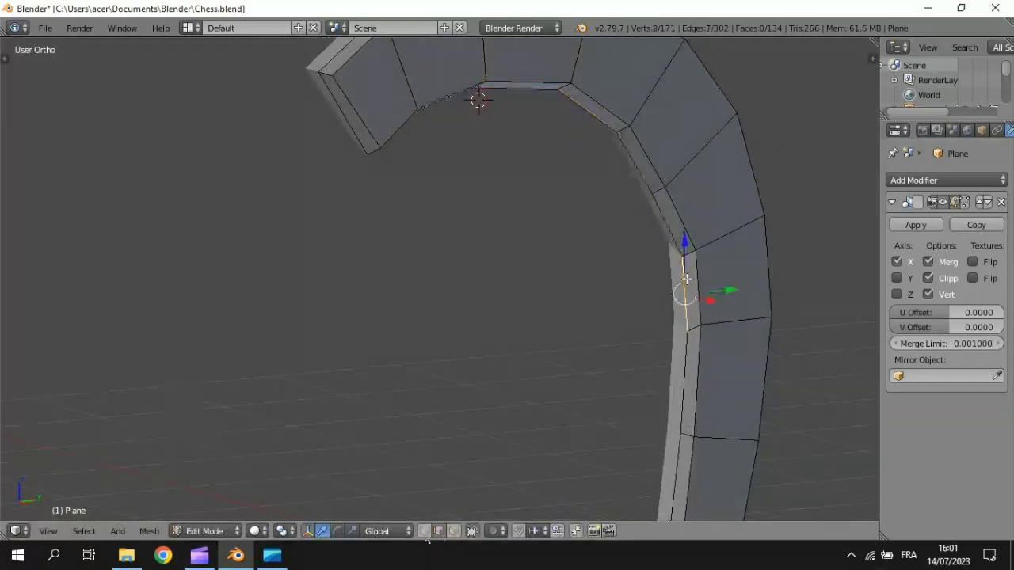
{"action": "right_click", "coordinate": [682, 384], "text": "shift"}
{"action": "middle_click_drag", "start_coordinate": [682, 424], "coordinate": [680, 327]}
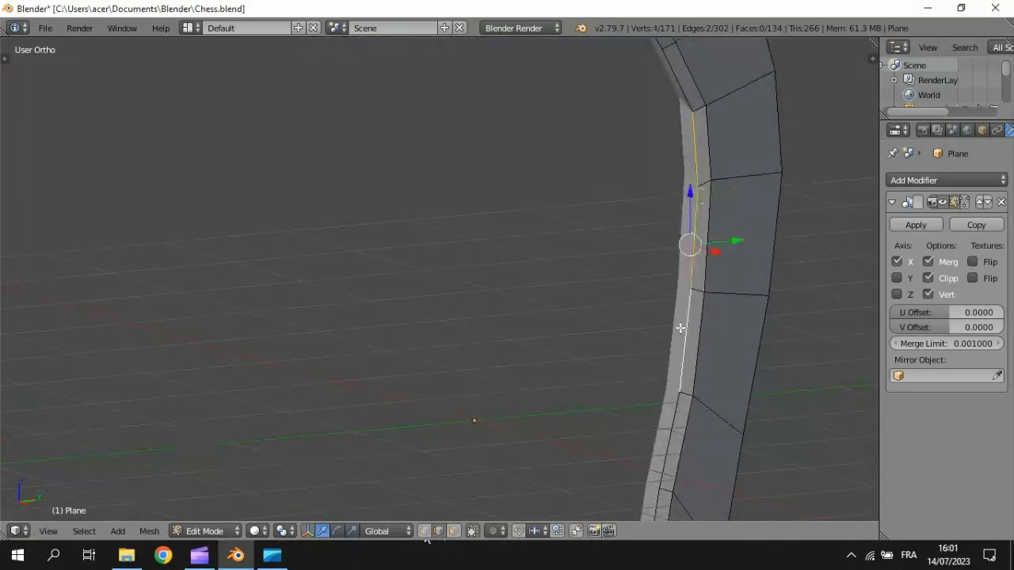
{"action": "right_click", "coordinate": [663, 451], "text": "shift"}
{"action": "right_click", "coordinate": [657, 507], "text": "shift"}
{"action": "middle_click_drag", "start_coordinate": [658, 506], "coordinate": [798, 299]}
{"action": "key", "text": "KP_3"}
{"action": "key", "text": "Tab"}
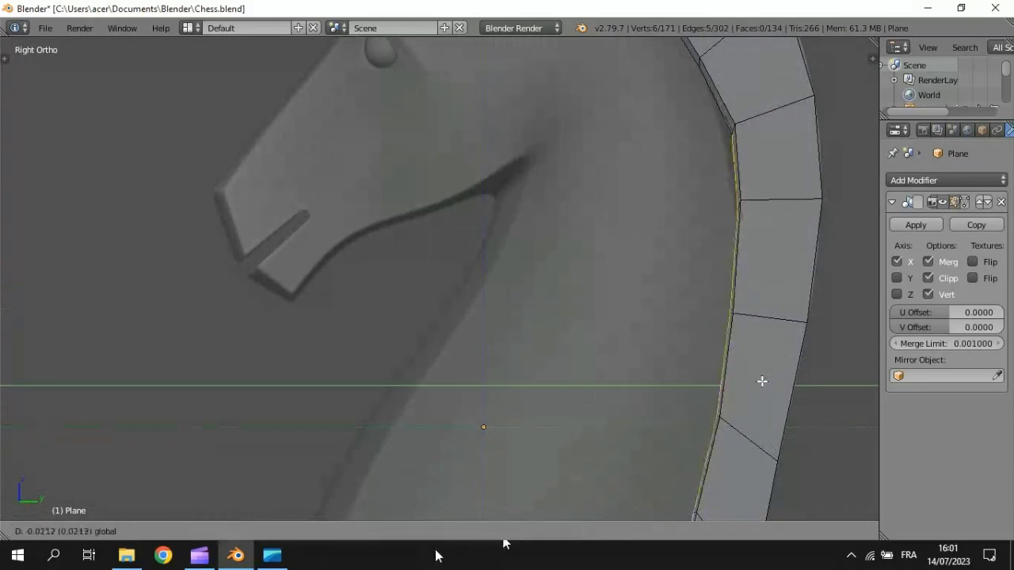
Examine the whole knight in object mode with solid shading to check how the mane meets the neck.
{"action": "key", "text": "Tab"}
{"action": "key", "text": "Tab"}
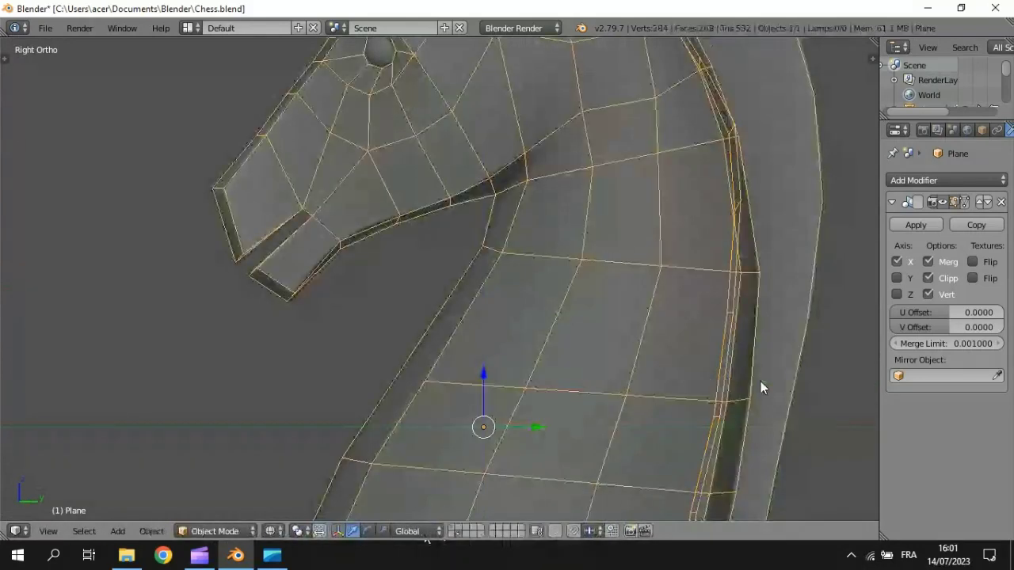
{"action": "key", "text": "z"}
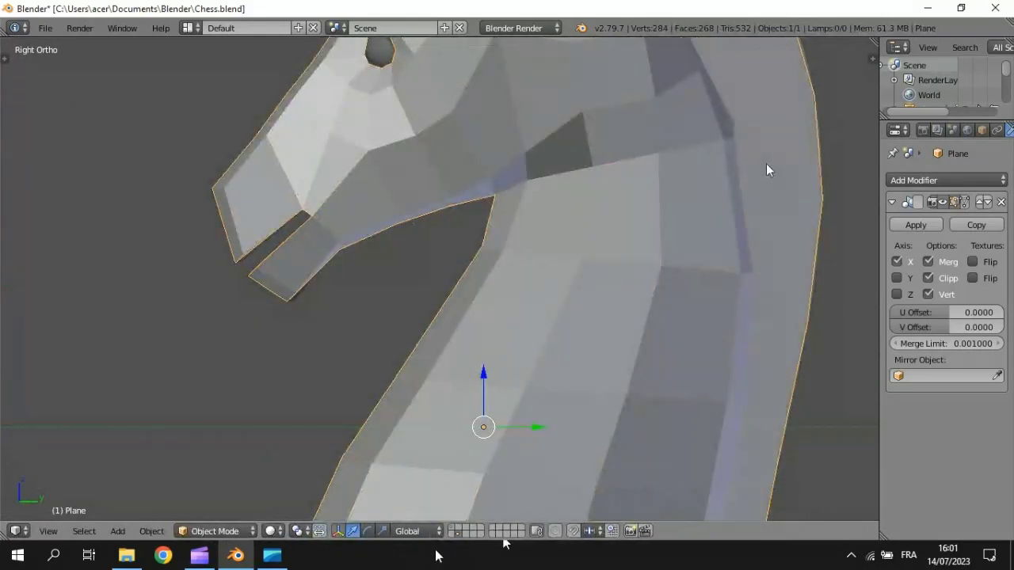
{"action": "scroll", "coordinate": [713, 229], "scroll_direction": "down", "scroll_amount": 5}
{"action": "middle_click_drag", "start_coordinate": [658, 285], "coordinate": [731, 287]}
{"action": "scroll", "coordinate": [415, 213], "scroll_direction": "up", "scroll_amount": 2}
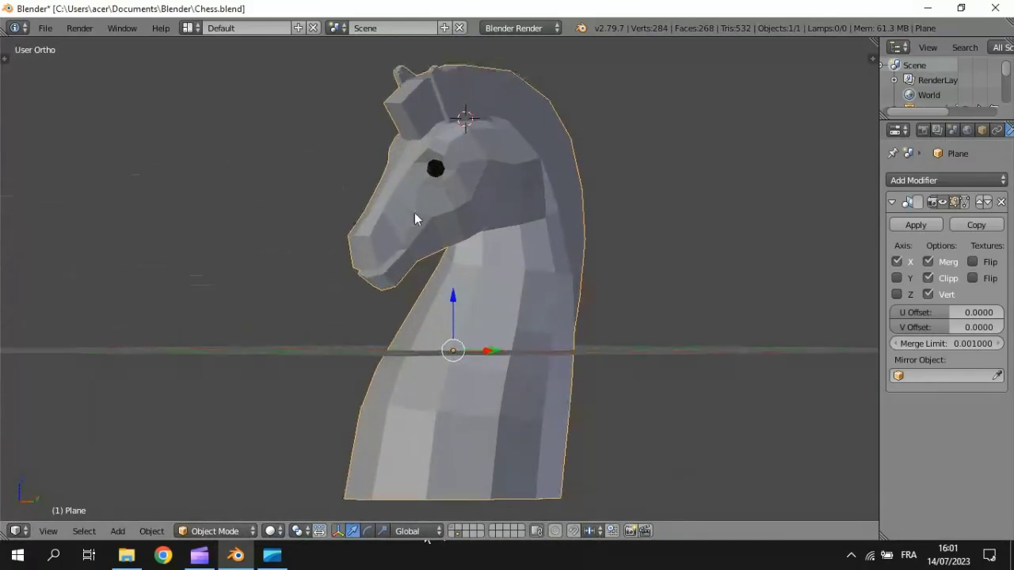
Reveal the hidden geometry in edit mode, deselect everything and select the edge loop around the eye hole.
{"action": "scroll", "coordinate": [420, 202], "scroll_direction": "up", "scroll_amount": 3}
{"action": "middle_click_drag", "start_coordinate": [436, 182], "coordinate": [460, 412], "text": "shift"}
{"action": "scroll", "coordinate": [471, 364], "scroll_direction": "up", "scroll_amount": 4}
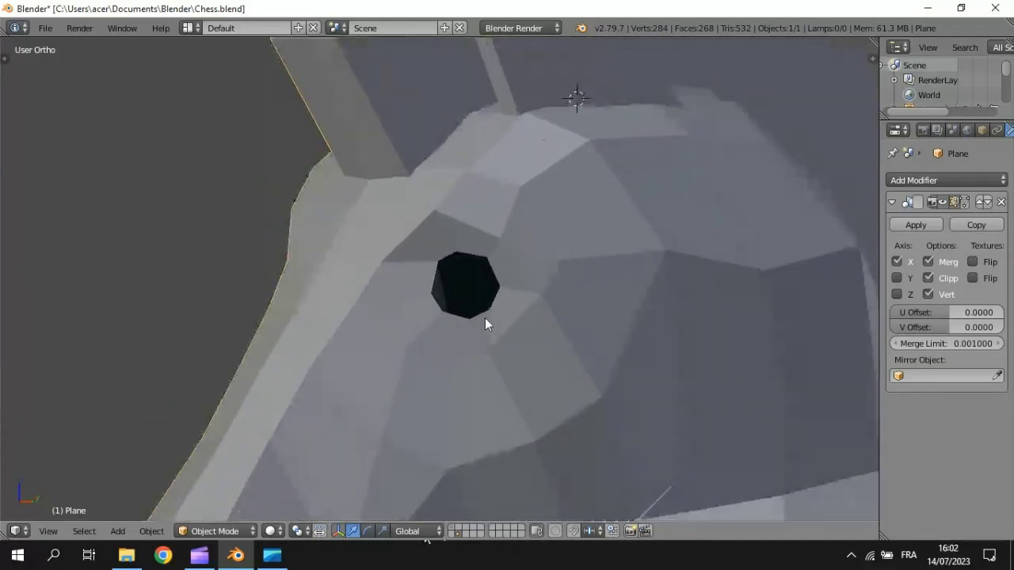
{"action": "scroll", "coordinate": [491, 305], "scroll_direction": "up", "scroll_amount": 2}
{"action": "key", "text": "Tab"}
{"action": "key", "text": "Tab"}
{"action": "key", "text": "Tab"}
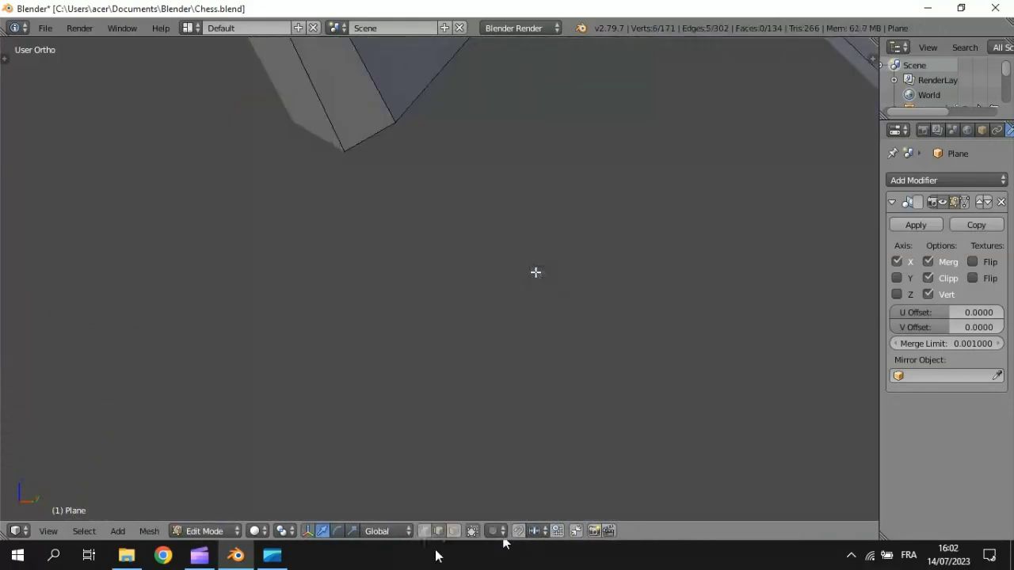
{"action": "key", "text": "alt+h"}
{"action": "key", "text": "a"}
{"action": "right_click", "coordinate": [527, 272], "text": "alt"}
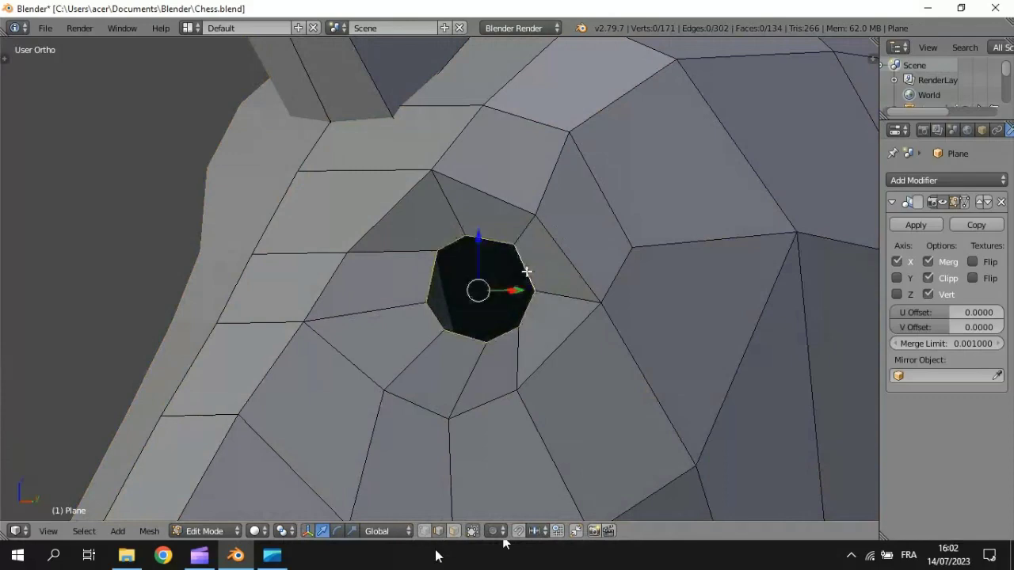
Fill the selected eye hole using Grid Fill.
{"action": "key", "text": "KP_3"}
{"action": "key", "text": "KP_1"}
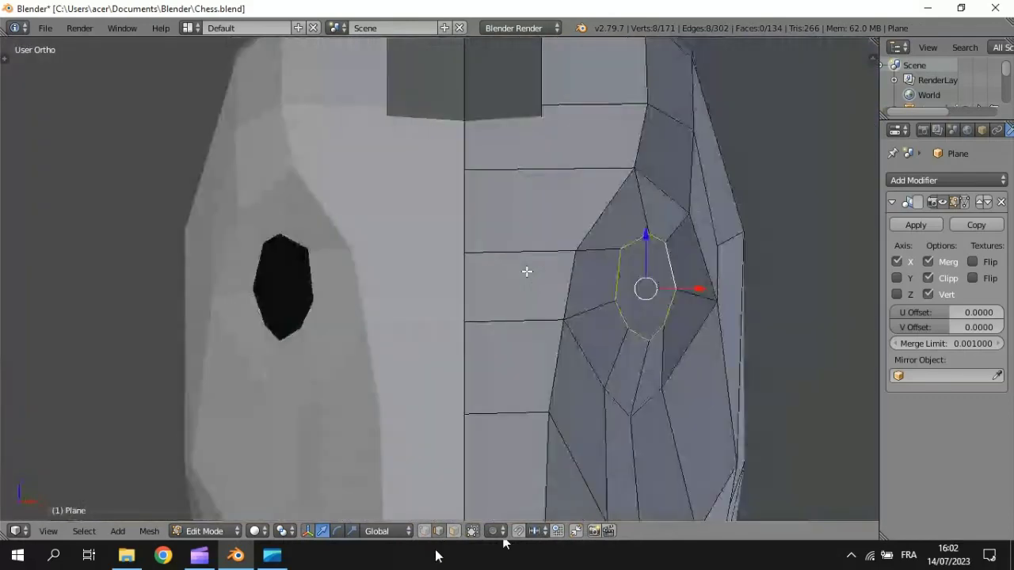
{"action": "key", "text": "space"}
{"action": "type", "text": "To Spherg"}
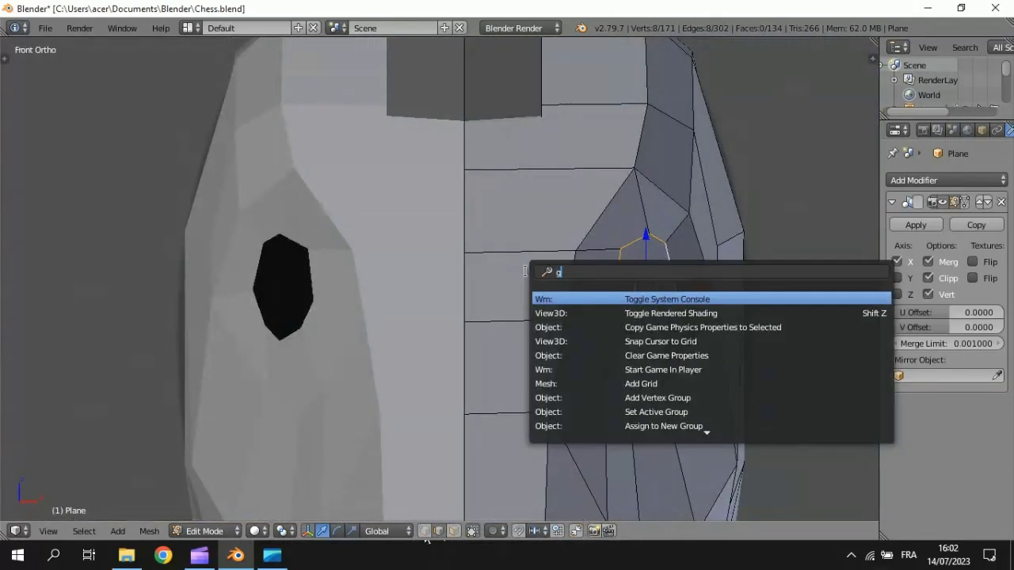
{"action": "type", "text": "ri"}
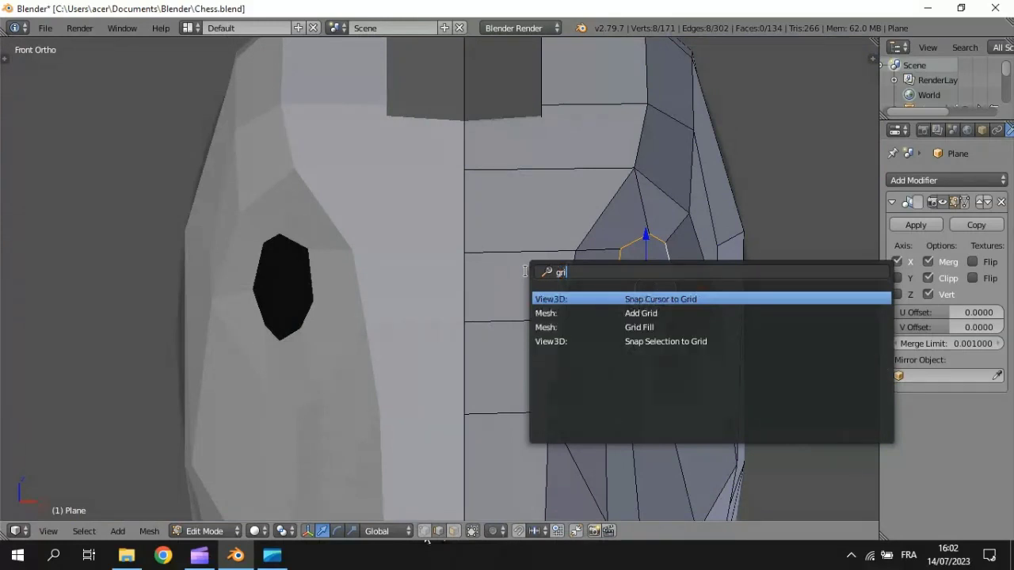
{"action": "key", "text": "Down"}
{"action": "key", "text": "Down"}
{"action": "key", "text": "Return"}
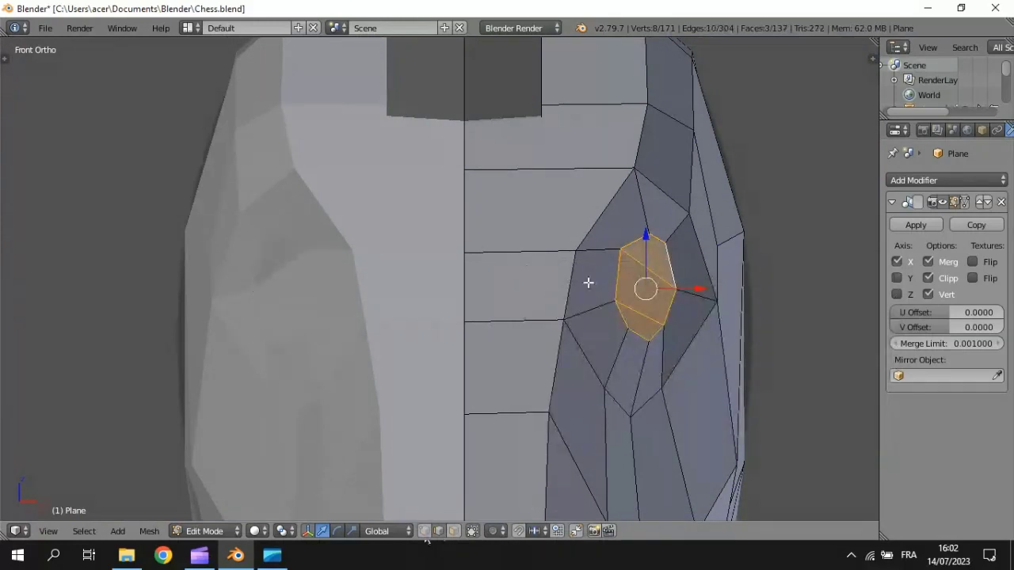
Set the span of the eye's Grid Fill to 2.
{"action": "key", "text": "t"}
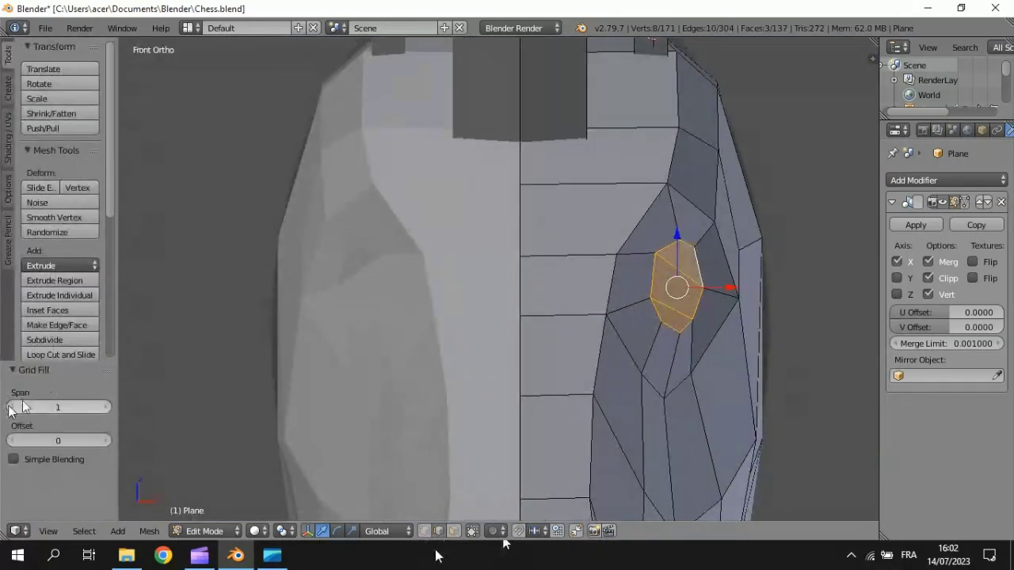
{"action": "left_click", "coordinate": [107, 407]}
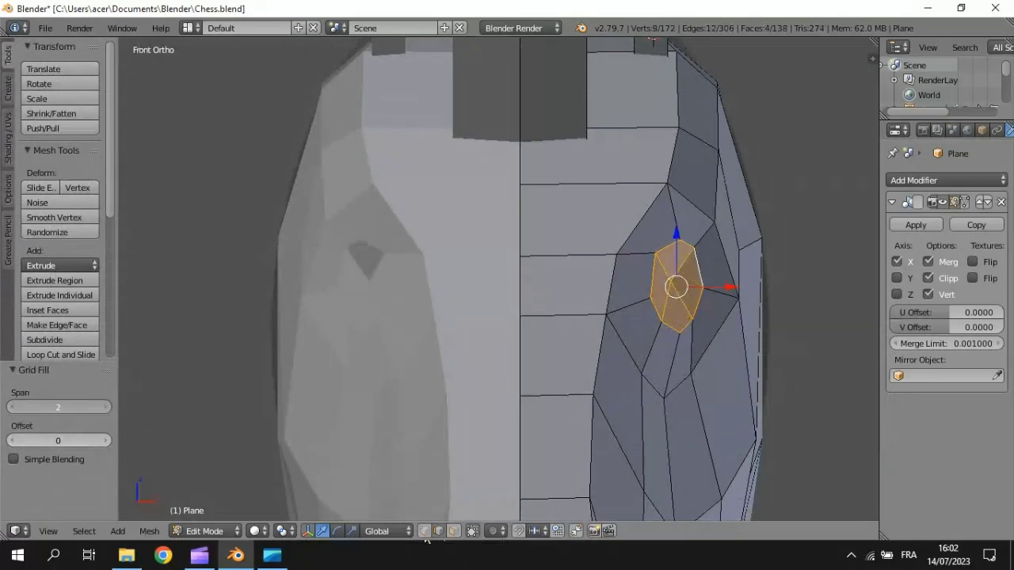
{"action": "left_click", "coordinate": [107, 407]}
{"action": "left_click", "coordinate": [11, 407]}
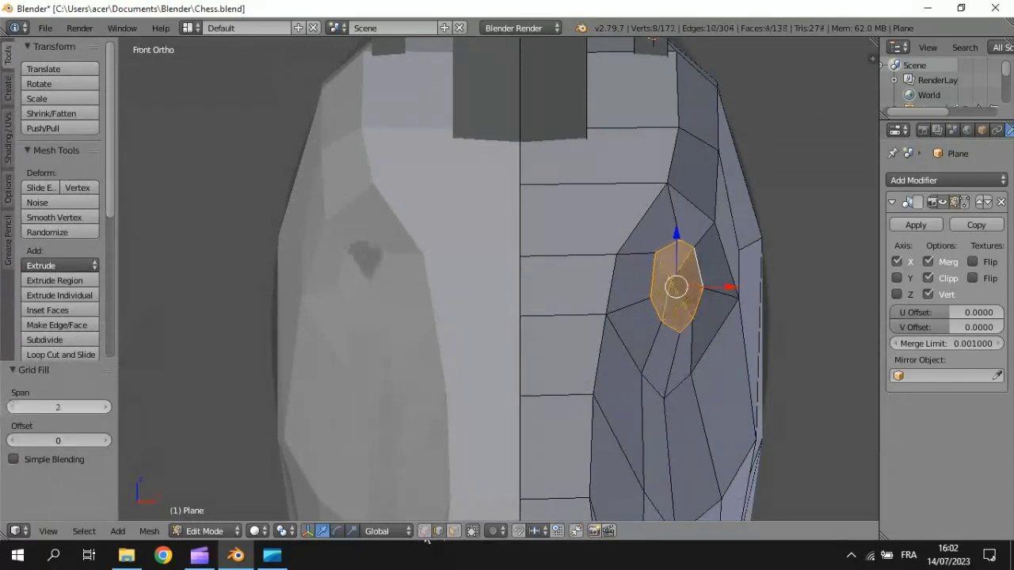
{"action": "key", "text": "t"}
Inset the eye faces in right view with a thickness of about 0.033 and a depth of about -0.058 to recess the socket.
{"action": "key", "text": "KP_3"}
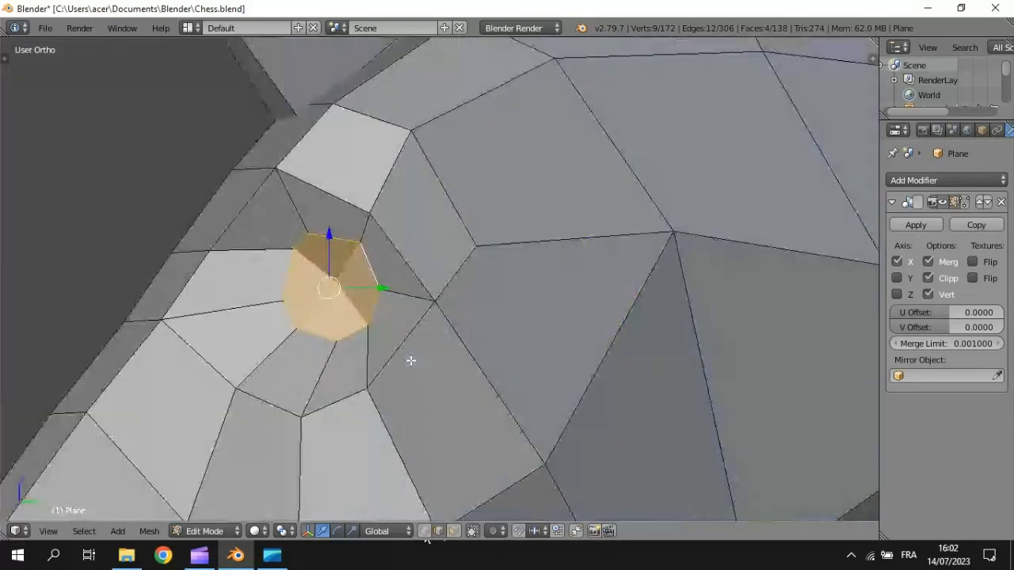
{"action": "key", "text": "i"}
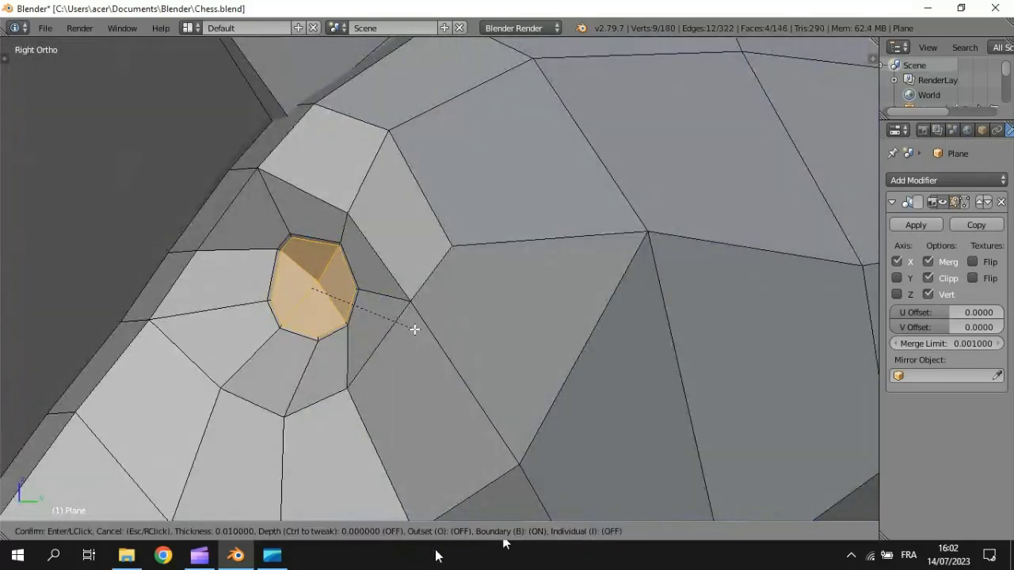
{"action": "key", "text": "ctrl"}
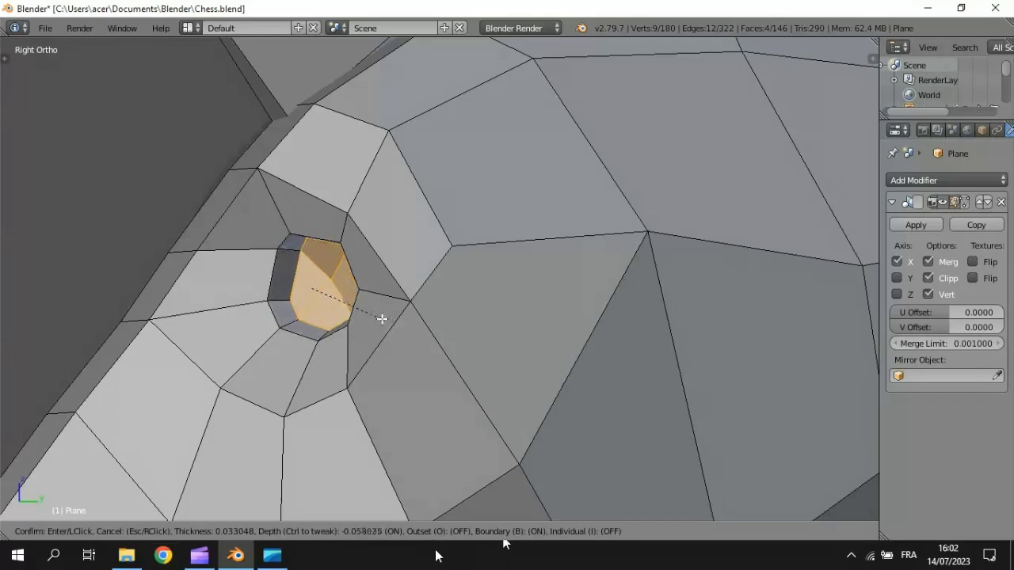
{"action": "left_click", "coordinate": [381, 318]}
Clear the selection and select the four edges meeting at the centre of the recessed eye socket.
{"action": "middle_click_drag", "start_coordinate": [383, 317], "coordinate": [516, 309]}
{"action": "key", "text": "a"}
{"action": "key", "text": "t"}
{"action": "right_click", "coordinate": [610, 283]}
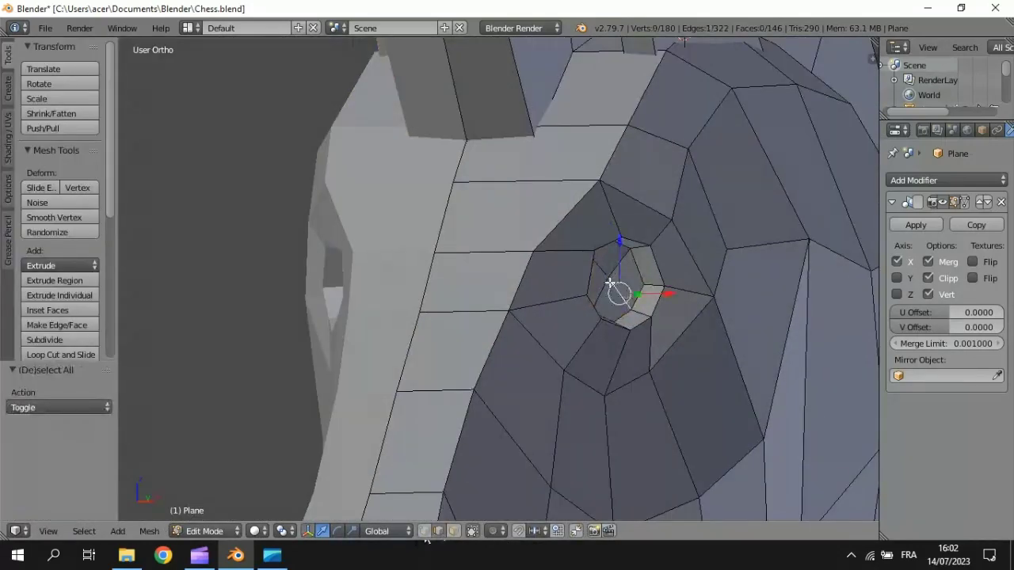
{"action": "right_click", "coordinate": [606, 274], "text": "shift"}
{"action": "right_click", "coordinate": [610, 271], "text": "shift"}
{"action": "right_click", "coordinate": [604, 285], "text": "shift"}
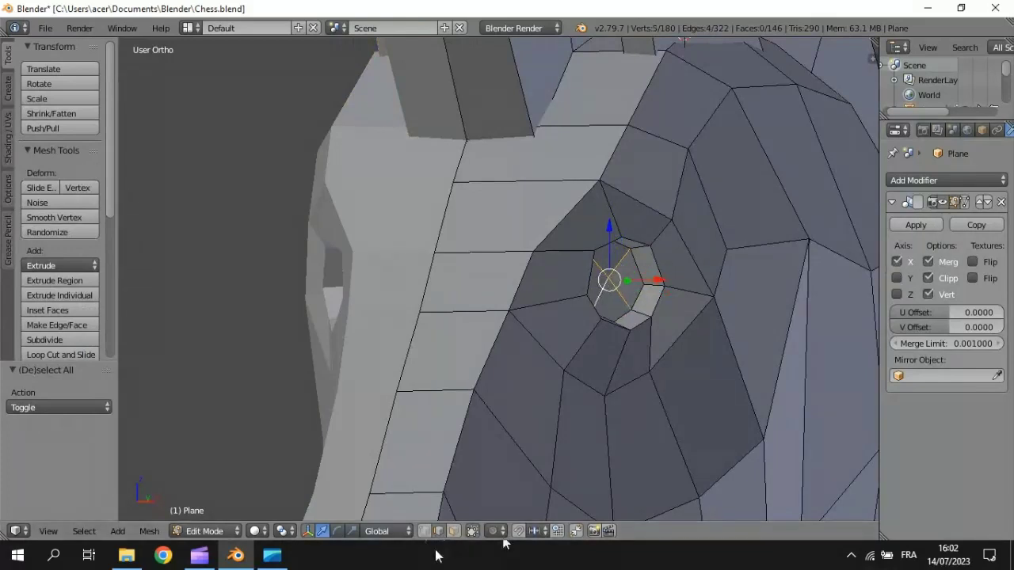
Turn off the Mirror modifier's viewport display and snap the 3D cursor to the selected eye socket edges.
{"action": "left_click", "coordinate": [942, 203]}
{"action": "key", "text": "shift+a"}
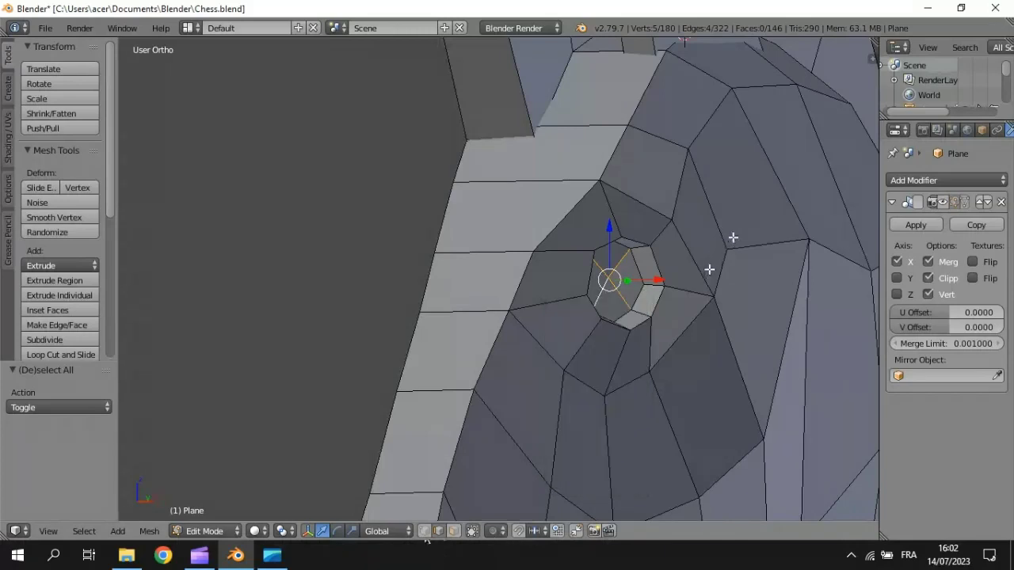
{"action": "key", "text": "shift+s"}
{"action": "left_click", "coordinate": [681, 336]}
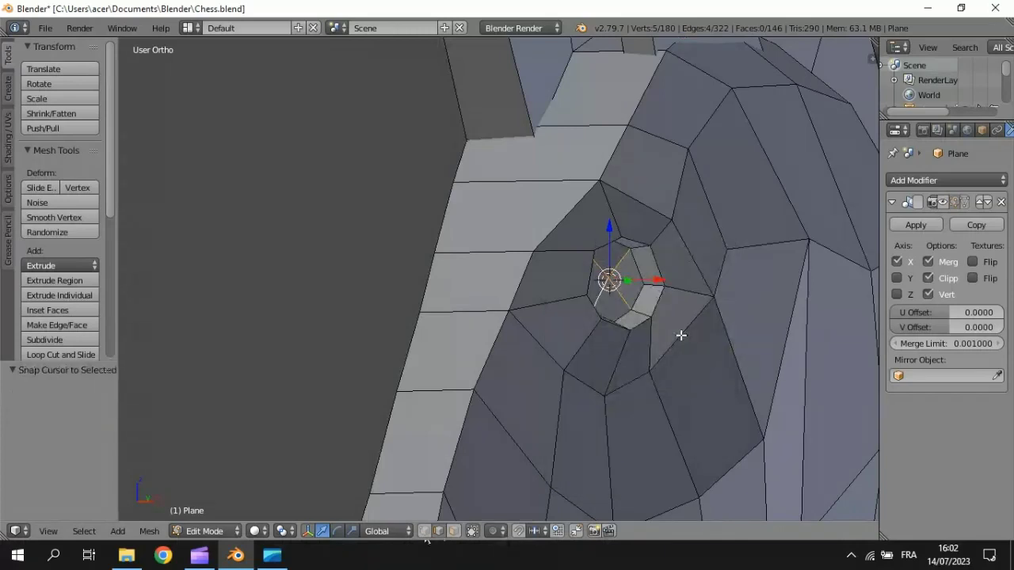
Add a UV sphere with 8 segments and 6 rings at the 3D cursor in the eye socket.
{"action": "key", "text": "shift+a"}
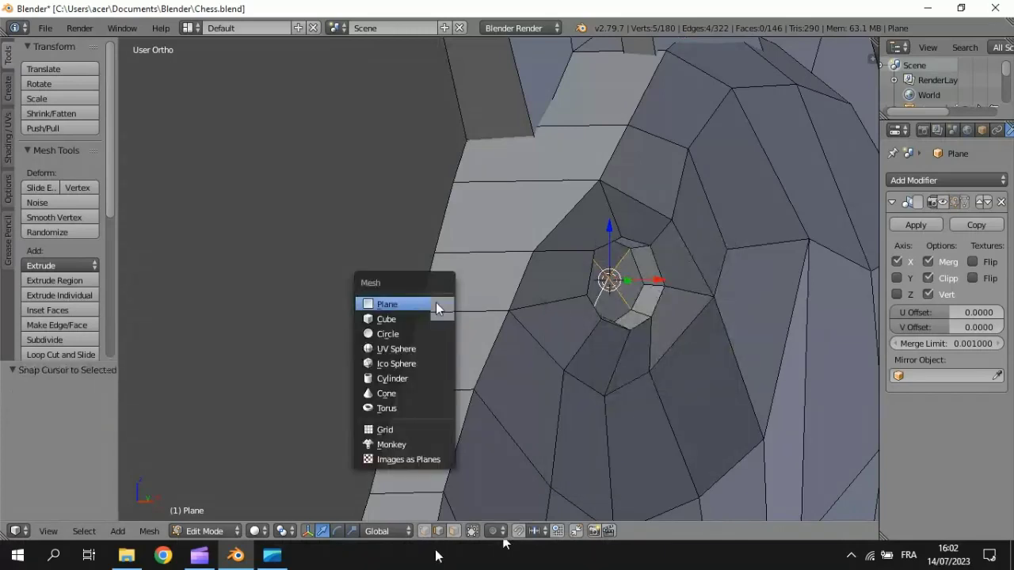
{"action": "left_click", "coordinate": [390, 348]}
{"action": "left_click_drag", "start_coordinate": [64, 412], "coordinate": [31, 414]}
{"action": "left_click", "coordinate": [63, 408]}
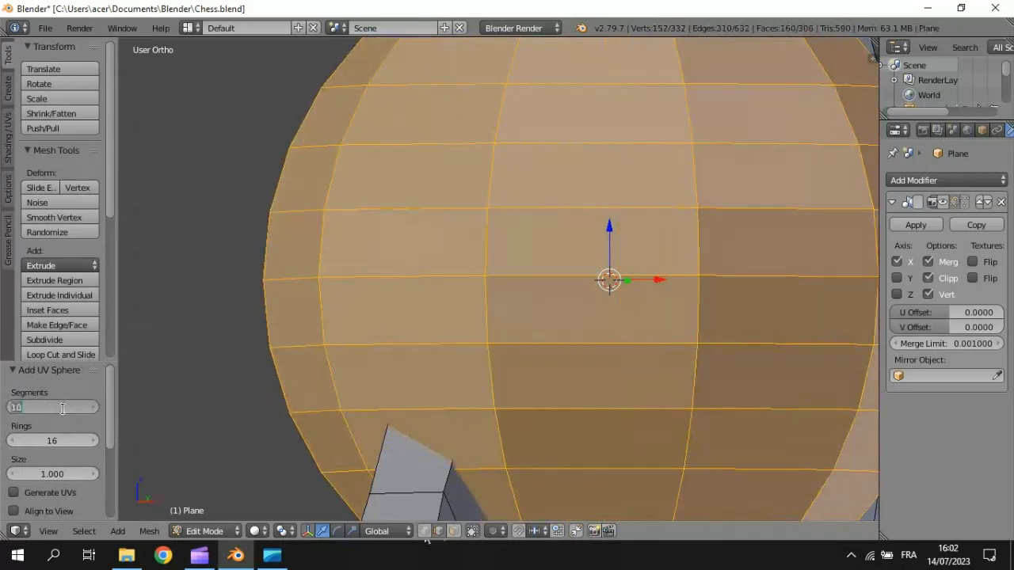
{"action": "type", "text": "8"}
{"action": "key", "text": "Return"}
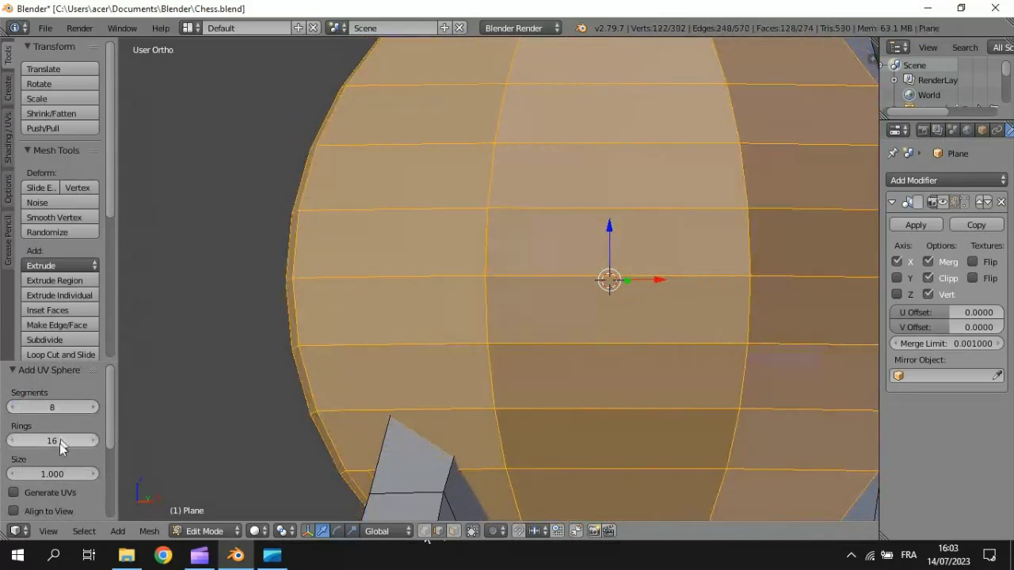
{"action": "left_click", "coordinate": [58, 441]}
{"action": "type", "text": "6"}
{"action": "key", "text": "Return"}
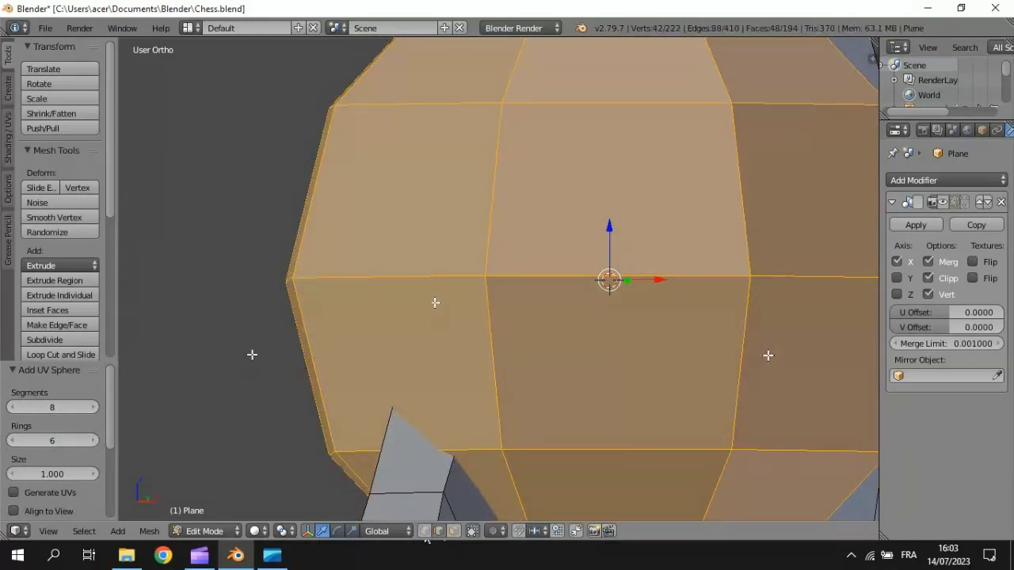
Scale the sphere to about 0.146 to fit the eye socket and turn the Mirror modifier's viewport display back on.
{"action": "key", "text": "s"}
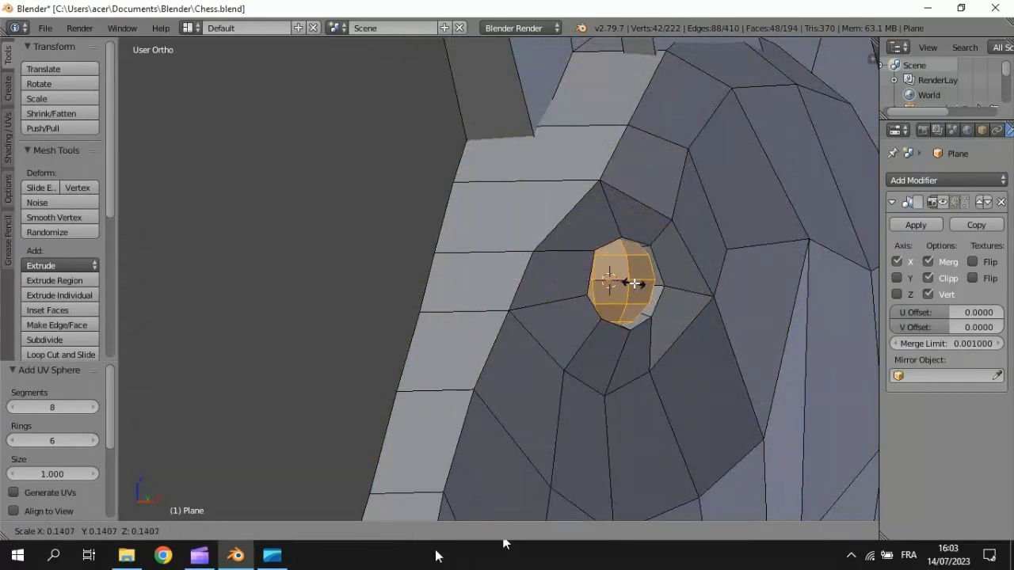
{"action": "left_click", "coordinate": [635, 285]}
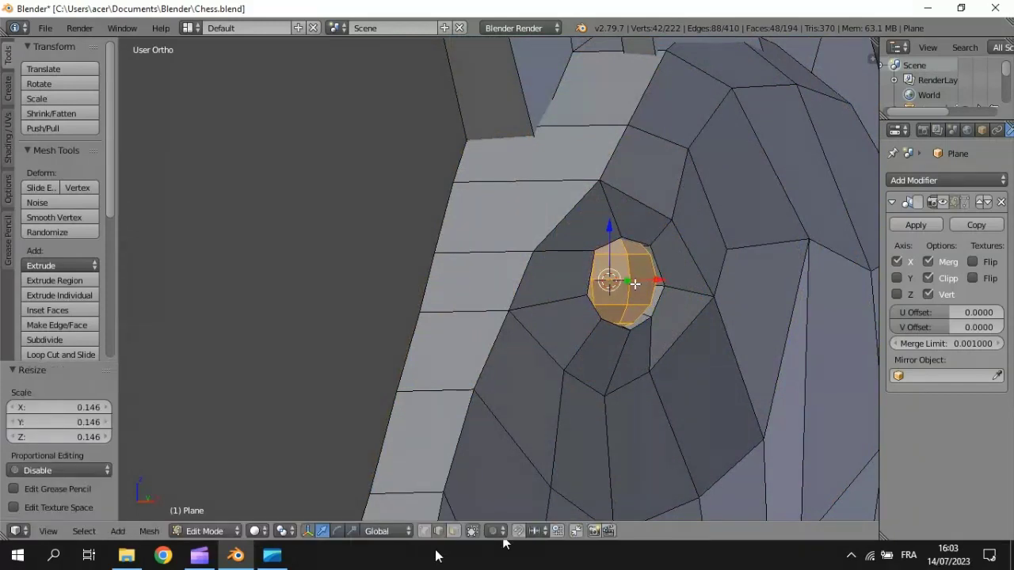
{"action": "key", "text": "Tab"}
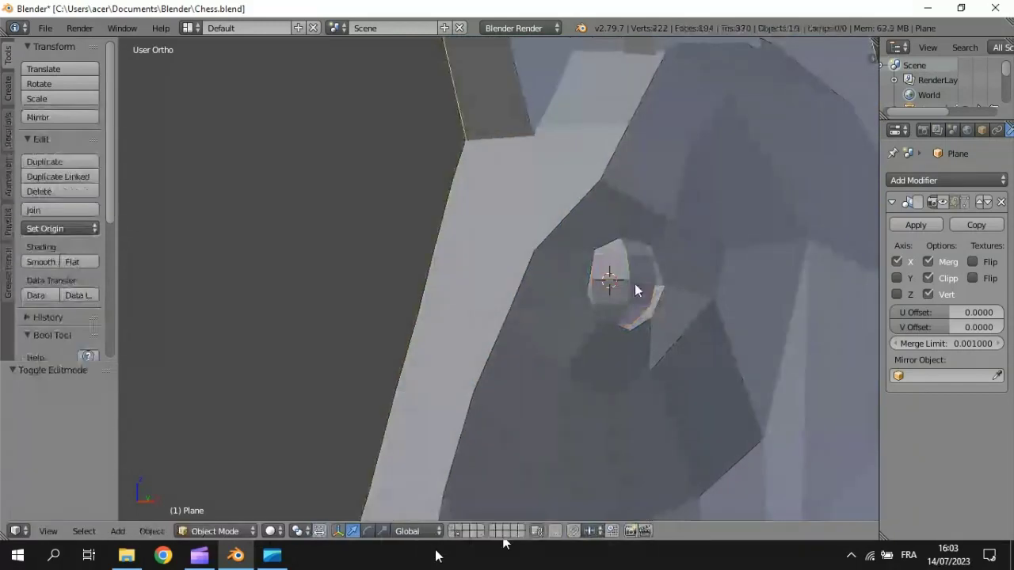
{"action": "left_click", "coordinate": [944, 203]}
{"action": "middle_click_drag", "start_coordinate": [664, 327], "coordinate": [579, 324]}
{"action": "scroll", "coordinate": [591, 268], "scroll_direction": "down", "scroll_amount": 5}
{"action": "middle_click_drag", "start_coordinate": [592, 268], "coordinate": [489, 256]}
{"action": "scroll", "coordinate": [552, 196], "scroll_direction": "down", "scroll_amount": 3}
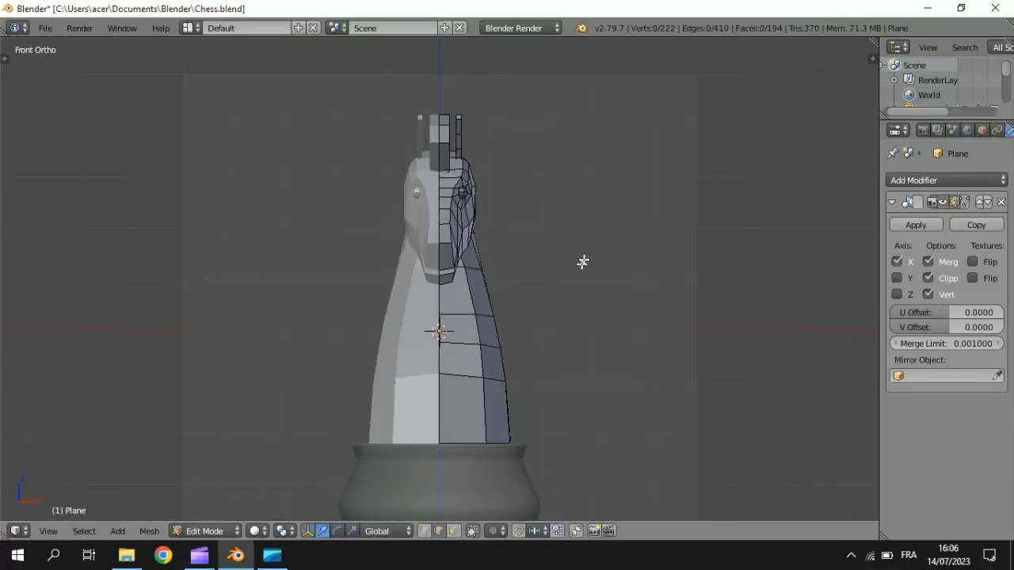
Add a 16-vertex circle to the knight mesh at the 3D cursor in front view.
{"action": "scroll", "coordinate": [582, 261], "scroll_direction": "down", "scroll_amount": 1}
{"action": "key", "text": "shift+a"}
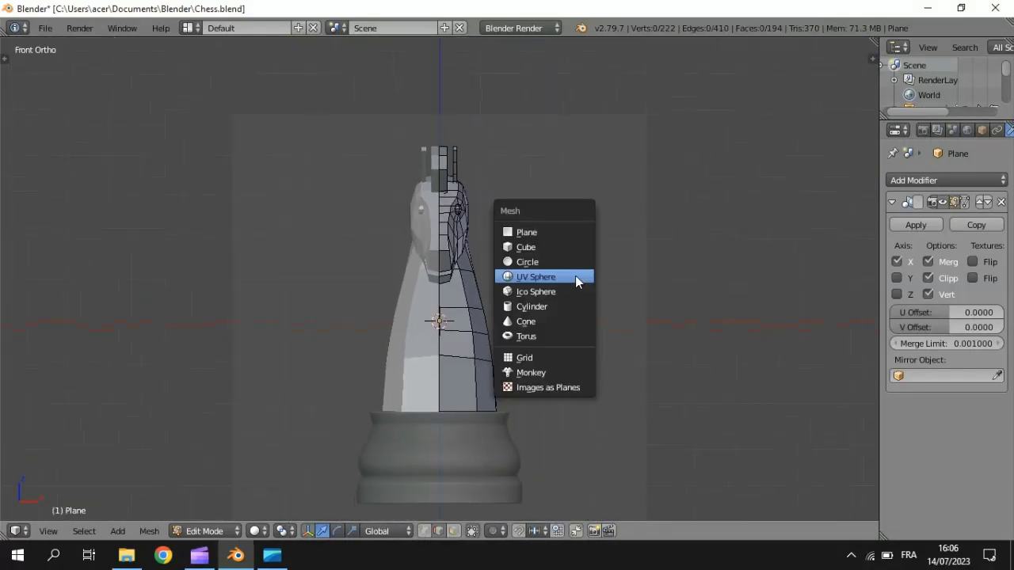
{"action": "left_click", "coordinate": [564, 263]}
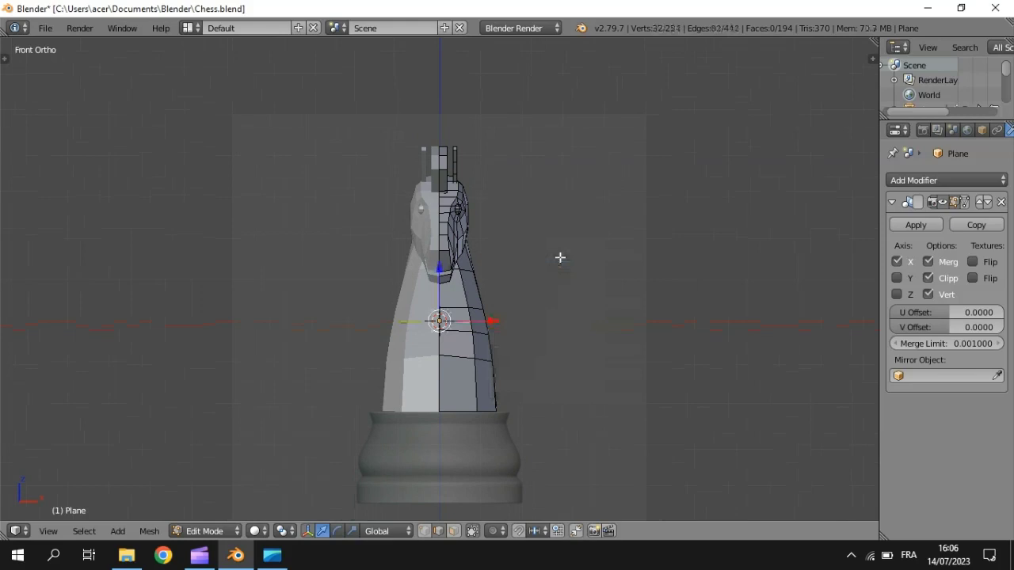
{"action": "key", "text": "t"}
{"action": "left_click", "coordinate": [61, 406]}
{"action": "type", "text": "1"}
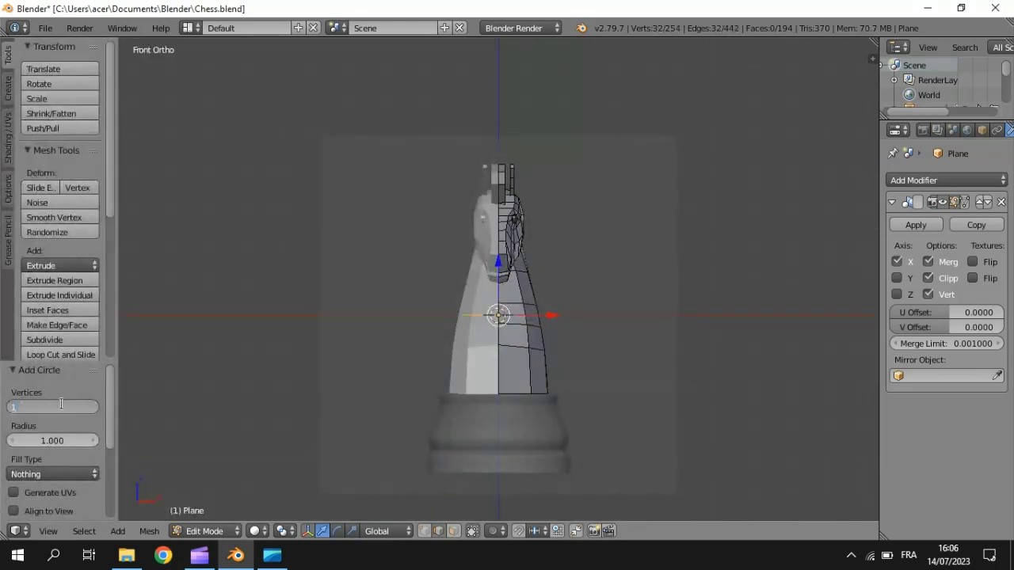
{"action": "type", "text": "6"}
{"action": "key", "text": "Return"}
{"action": "left_click", "coordinate": [62, 407]}
{"action": "key", "text": "Return"}
{"action": "key", "text": "t"}
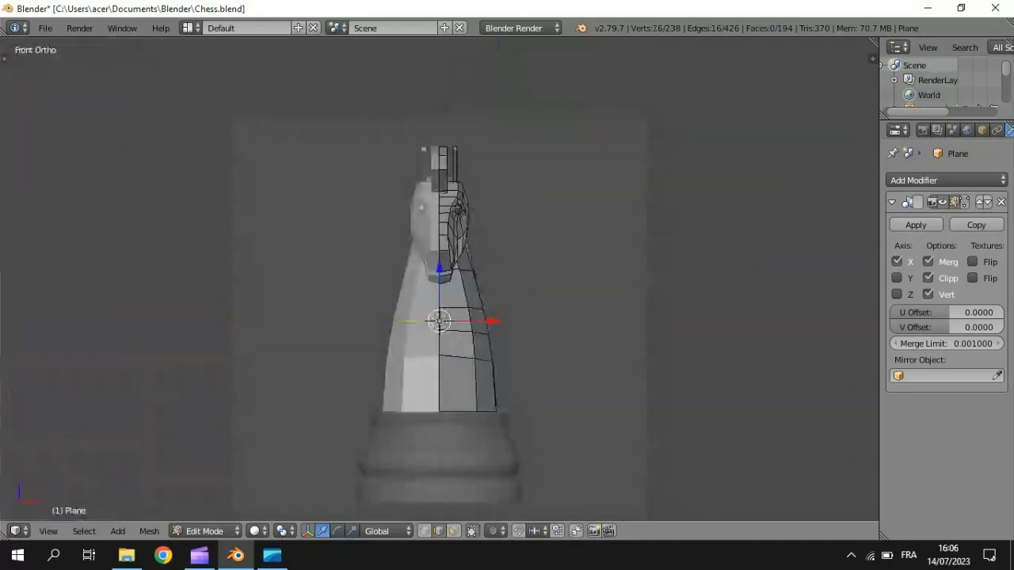
Move the circle down along Z to just below the neck and scale it by about 1.6 to the reference base's width.
{"action": "key", "text": "g"}
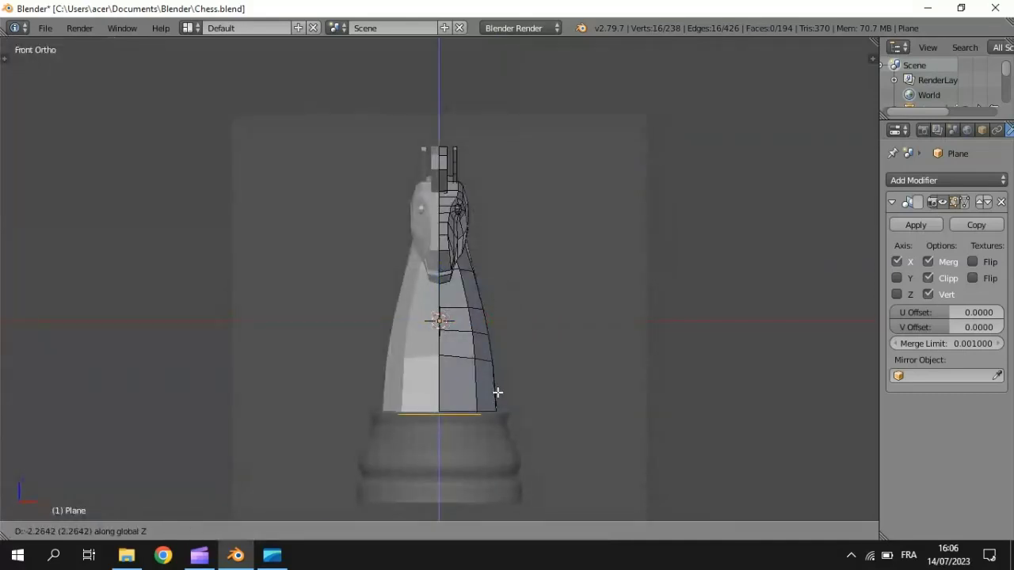
{"action": "left_click", "coordinate": [507, 406]}
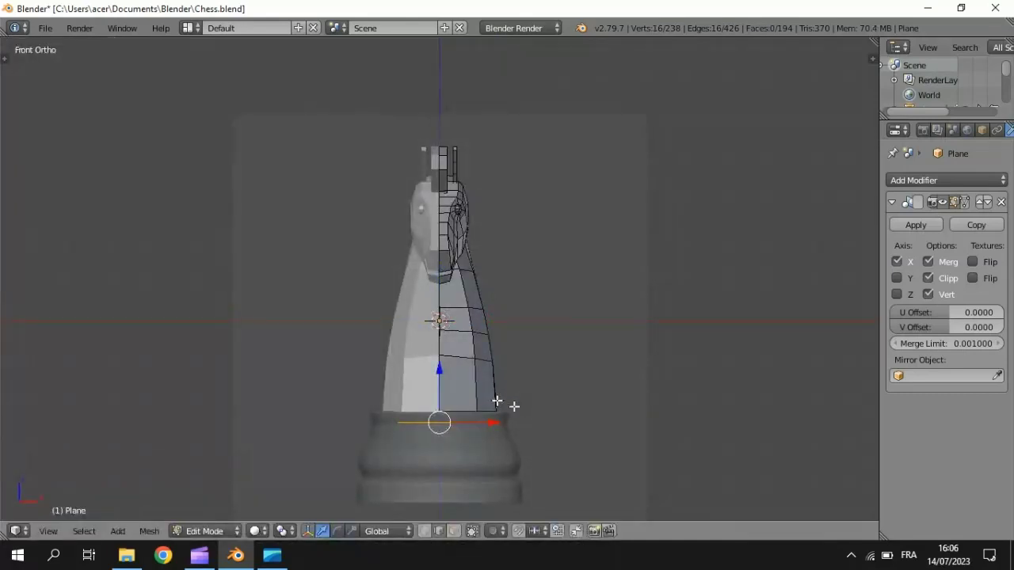
{"action": "key", "text": "s"}
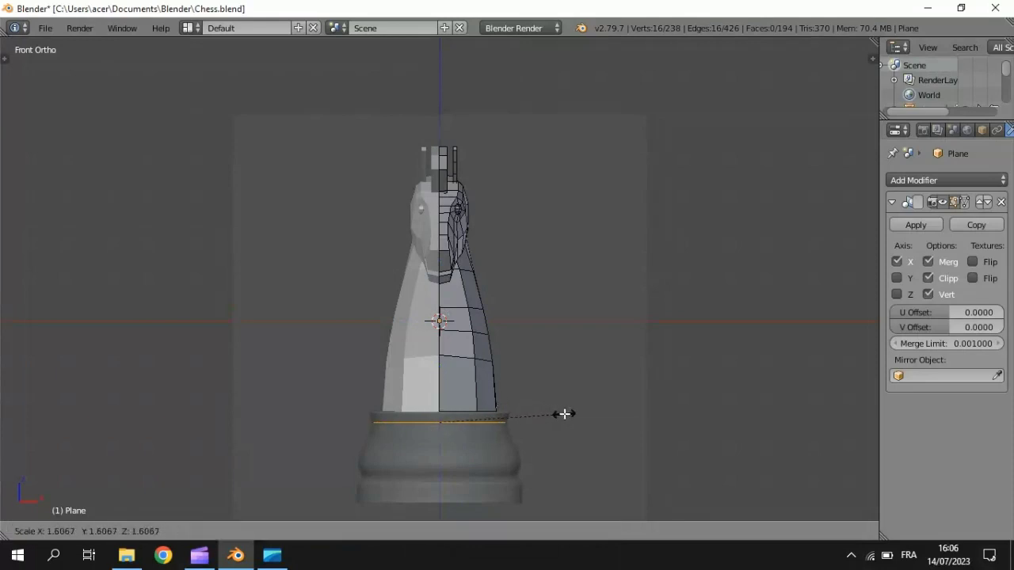
{"action": "left_click", "coordinate": [568, 414]}
{"action": "key", "text": "KP_3"}
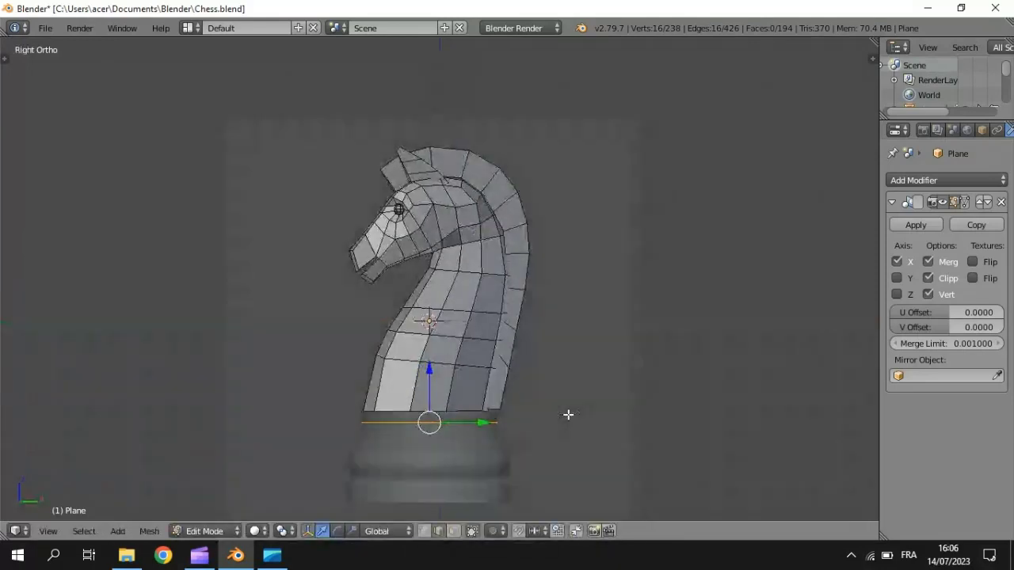
{"action": "key", "text": "KP_1"}
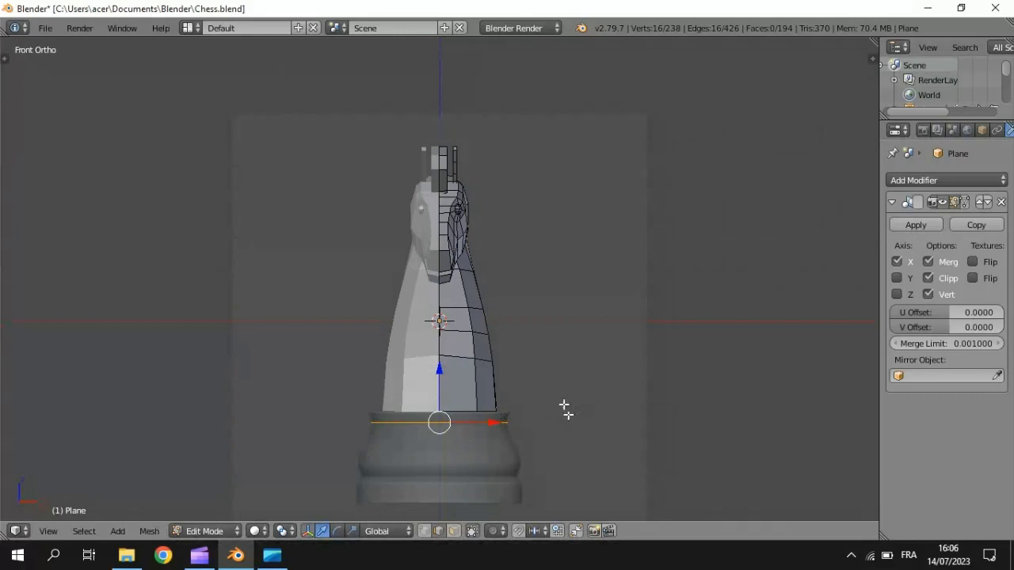
Extrude the circle up along Z by about 0.25 to the base's upper rim and scale the new loop by about 1.03.
{"action": "scroll", "coordinate": [563, 406], "scroll_direction": "up", "scroll_amount": 4}
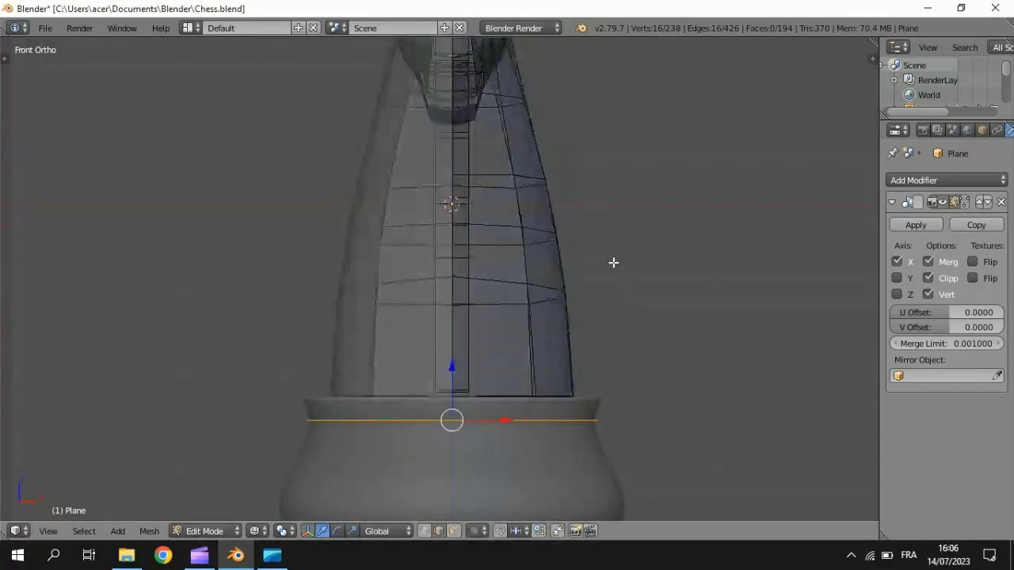
{"action": "middle_click_drag", "start_coordinate": [602, 342], "coordinate": [602, 267], "text": "shift"}
{"action": "key", "text": "e"}
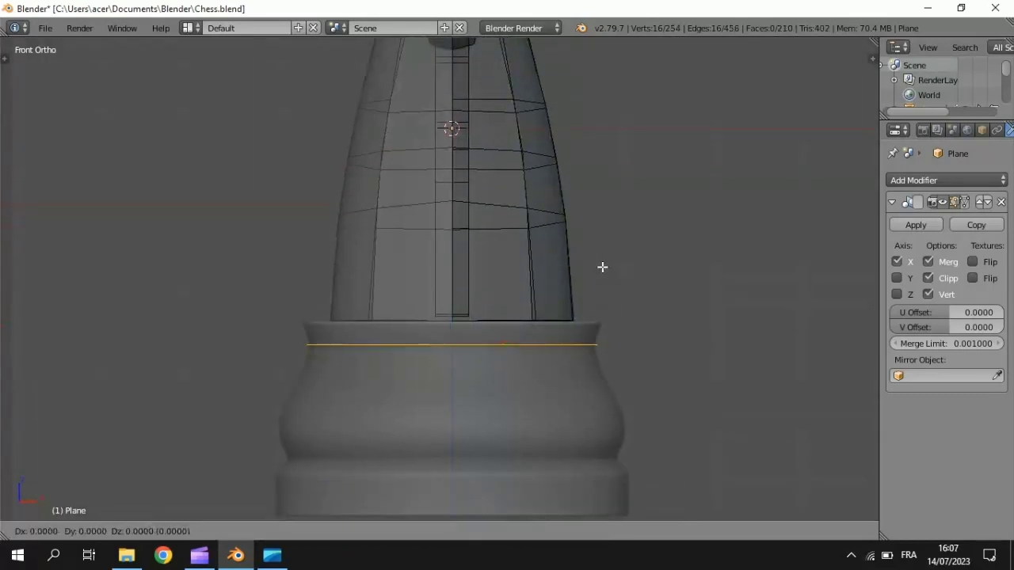
{"action": "key", "text": "z"}
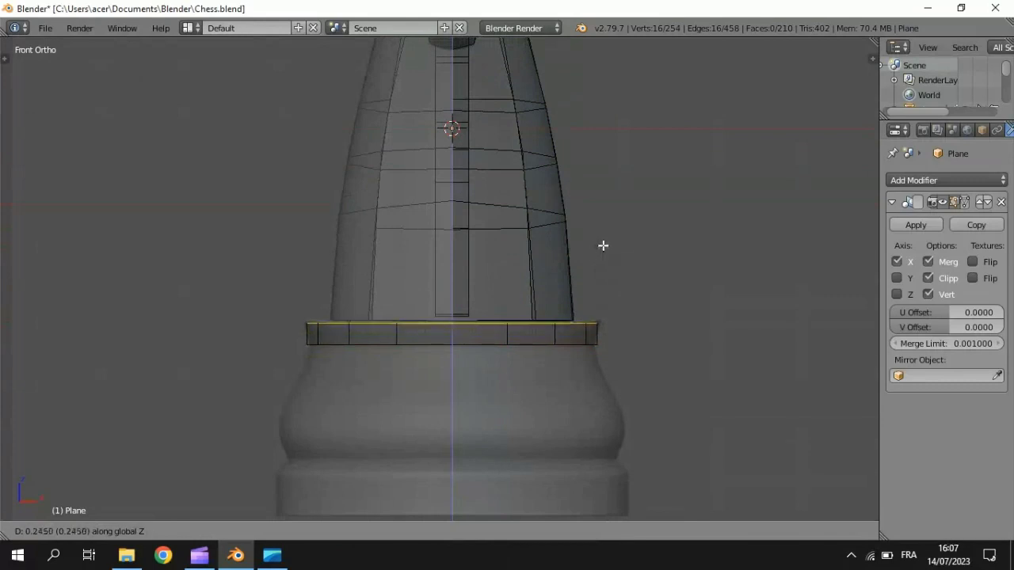
{"action": "left_click", "coordinate": [601, 242]}
{"action": "key", "text": "s"}
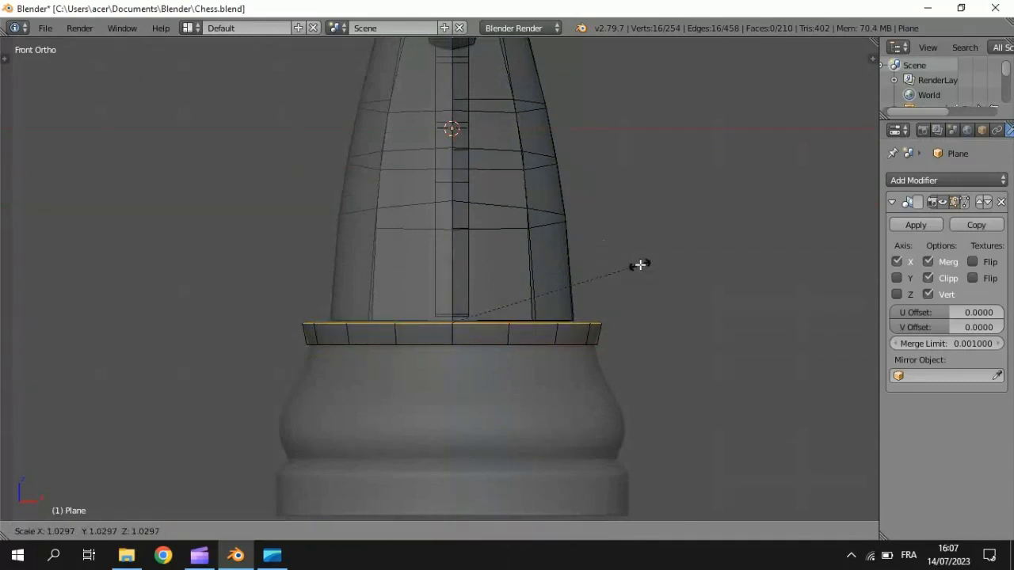
{"action": "left_click", "coordinate": [640, 264]}
Select the rim's lower edge loop and scale it in slightly to match the reference base's profile.
{"action": "right_click", "coordinate": [564, 343], "text": "alt"}
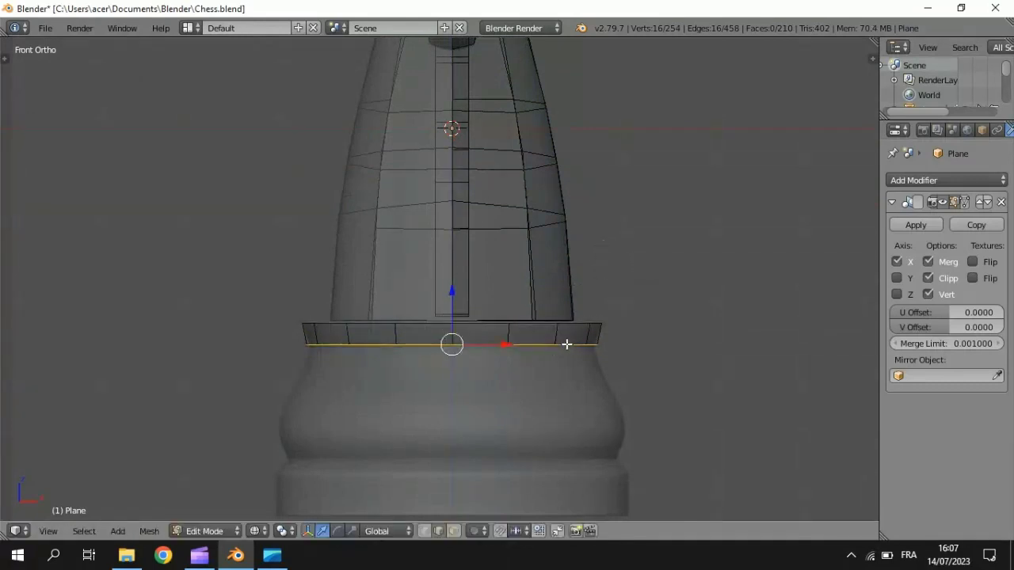
{"action": "key", "text": "s"}
{"action": "left_click", "coordinate": [657, 380]}
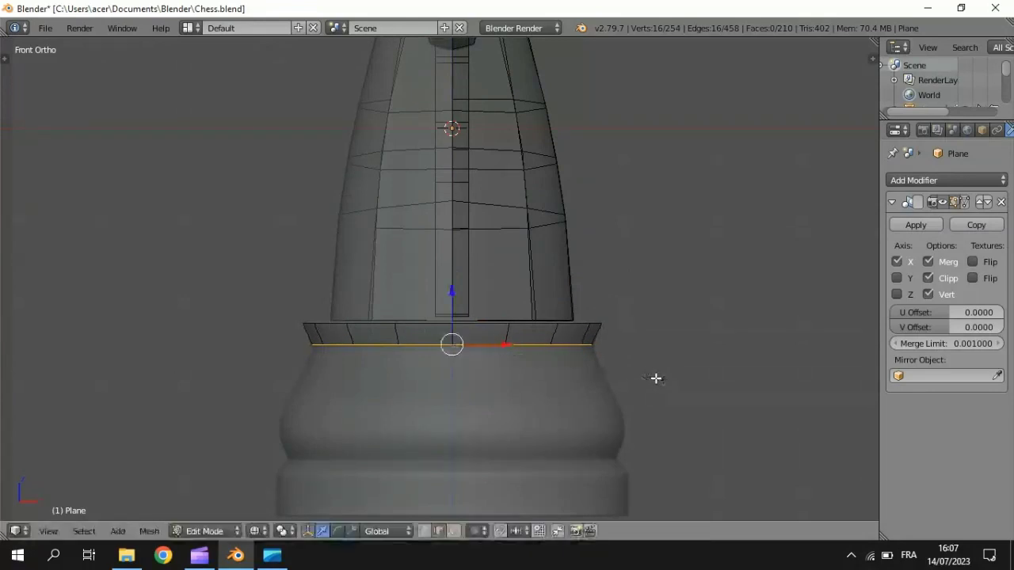
Extrude the lower loop down along Z to the underside of the base's bulge and scale it by about 1.17.
{"action": "key", "text": "e"}
{"action": "key", "text": "z"}
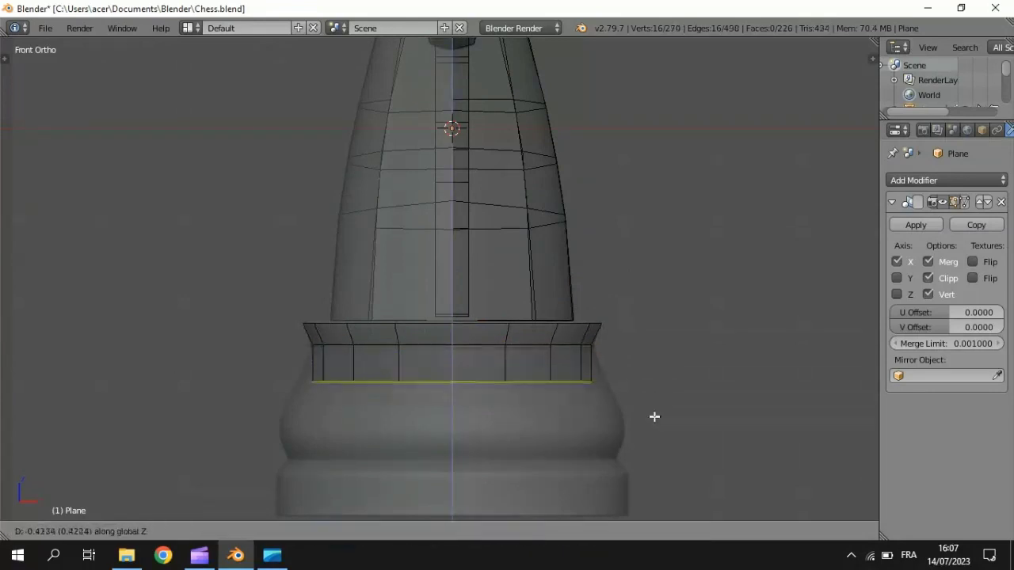
{"action": "left_click", "coordinate": [652, 492]}
{"action": "key", "text": "s"}
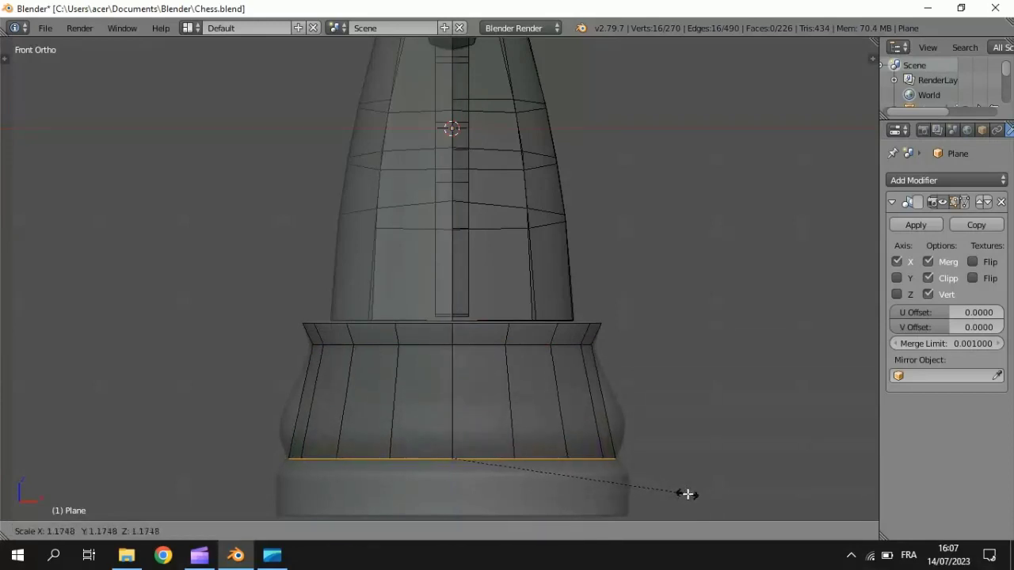
{"action": "left_click", "coordinate": [686, 494]}
Extrude the loop down along Z to the top of the base's bottom band and scale it by about 1.06.
{"action": "key", "text": "e"}
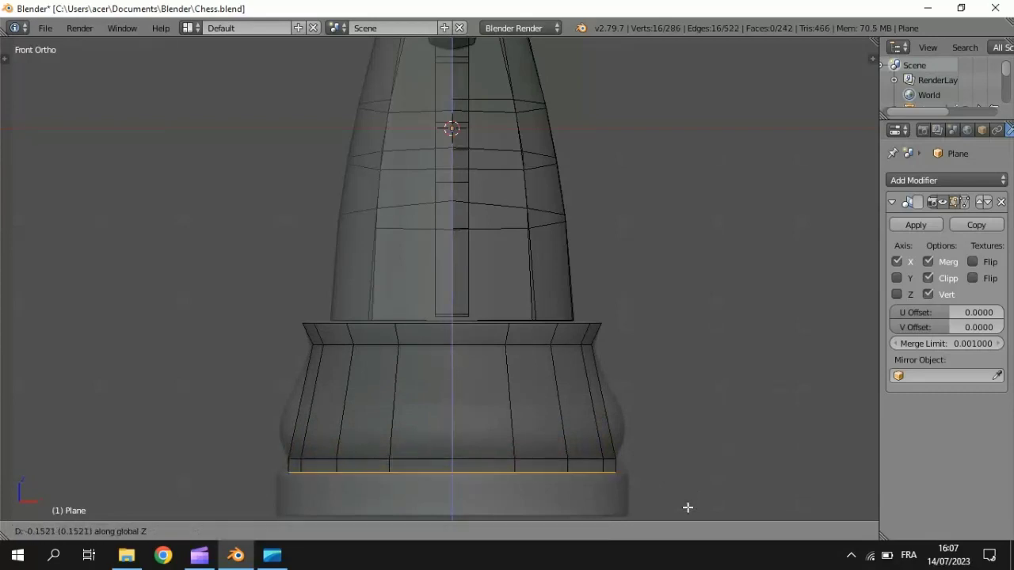
{"action": "left_click", "coordinate": [687, 510]}
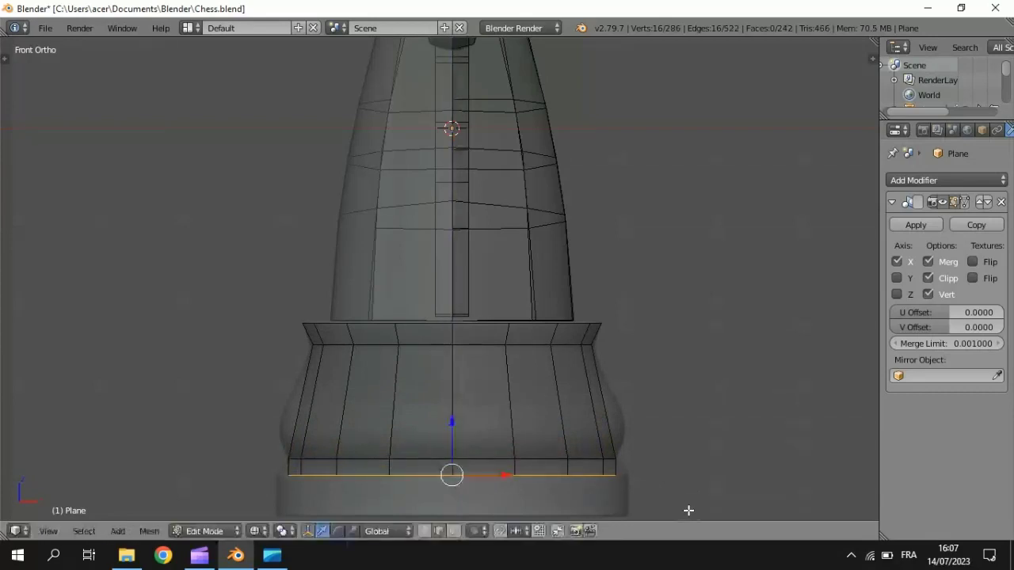
{"action": "key", "text": "s"}
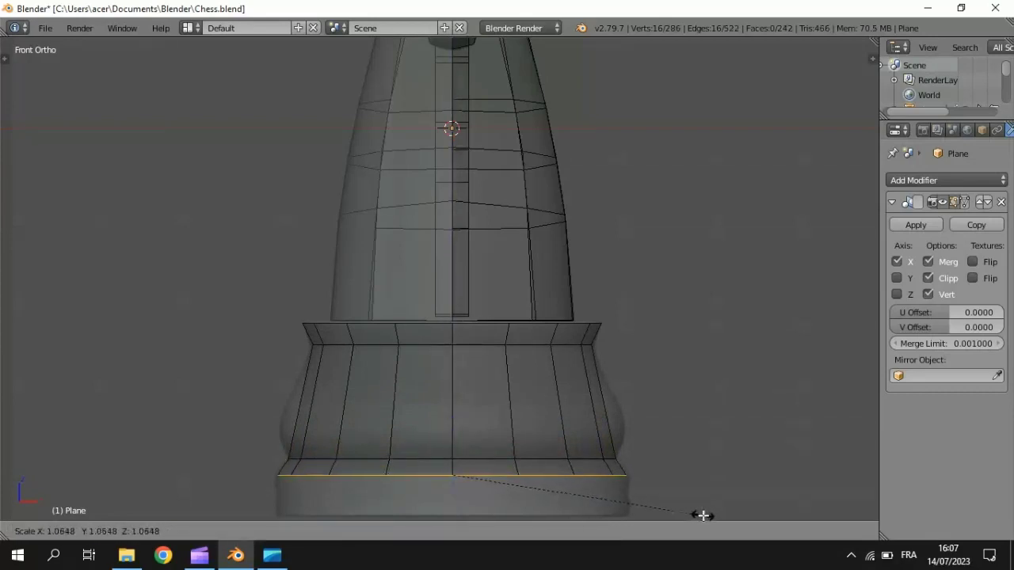
{"action": "left_click", "coordinate": [703, 516]}
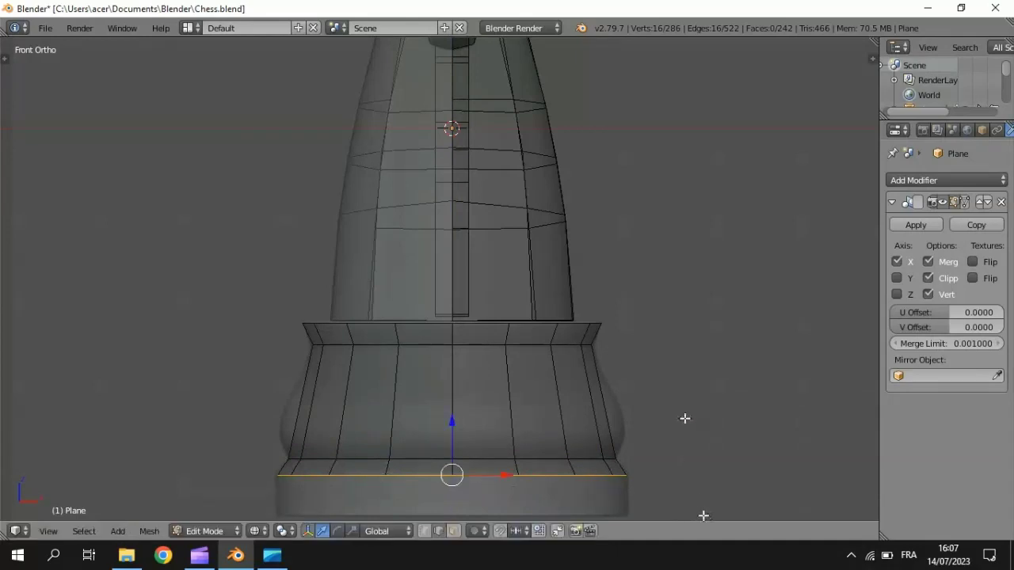
Extrude the loop straight down along Z to the bottom of the reference base.
{"action": "middle_click_drag", "start_coordinate": [685, 418], "coordinate": [683, 348], "text": "shift"}
{"action": "key", "text": "e"}
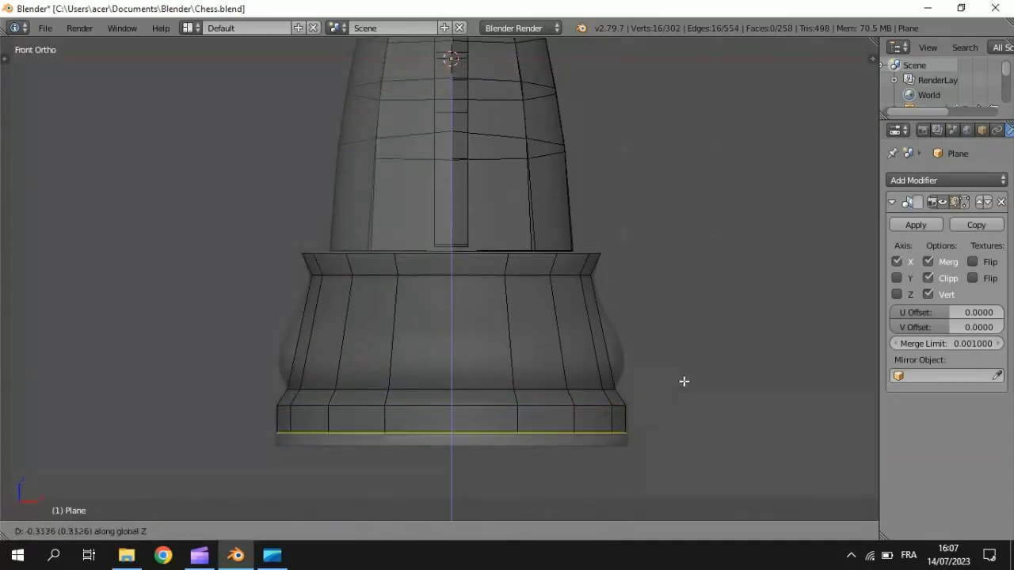
{"action": "left_click", "coordinate": [684, 388]}
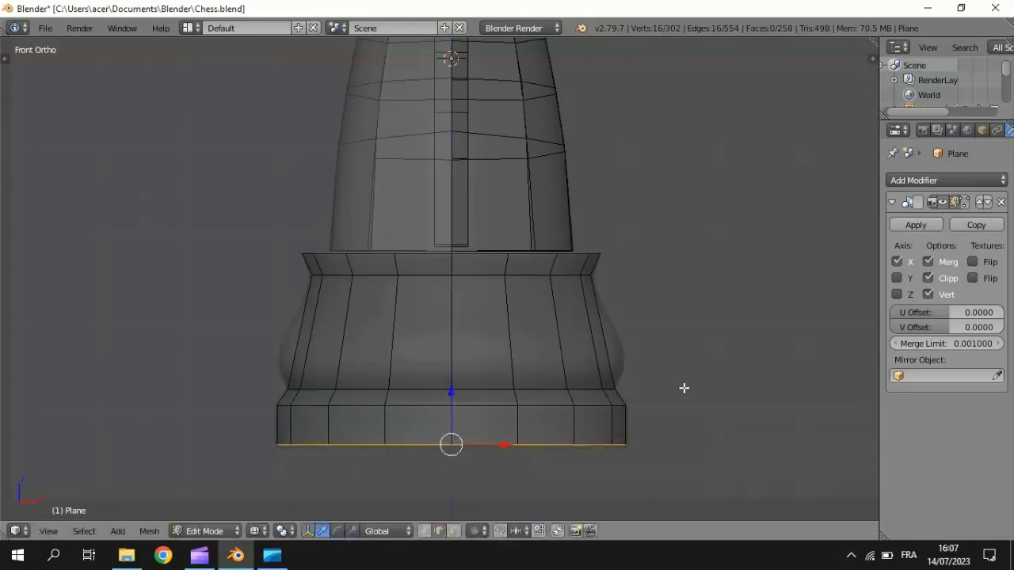
Switch to wireframe shading and extrude the bottom loop inward, scaled to about 0.78, on the base's underside.
{"action": "key", "text": "z"}
{"action": "middle_click_drag", "start_coordinate": [677, 428], "coordinate": [674, 350]}
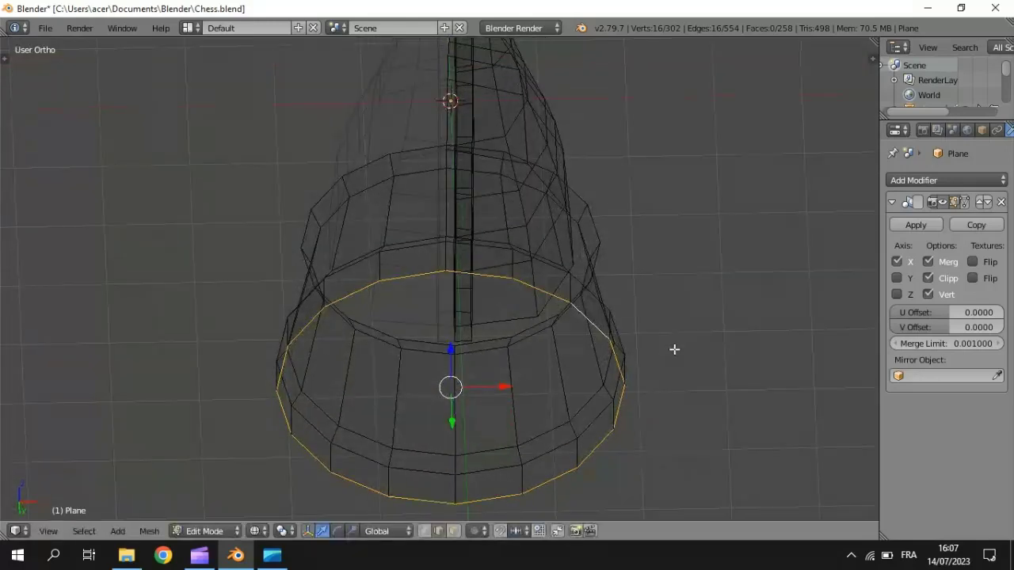
{"action": "key", "text": "e"}
{"action": "key", "text": "s"}
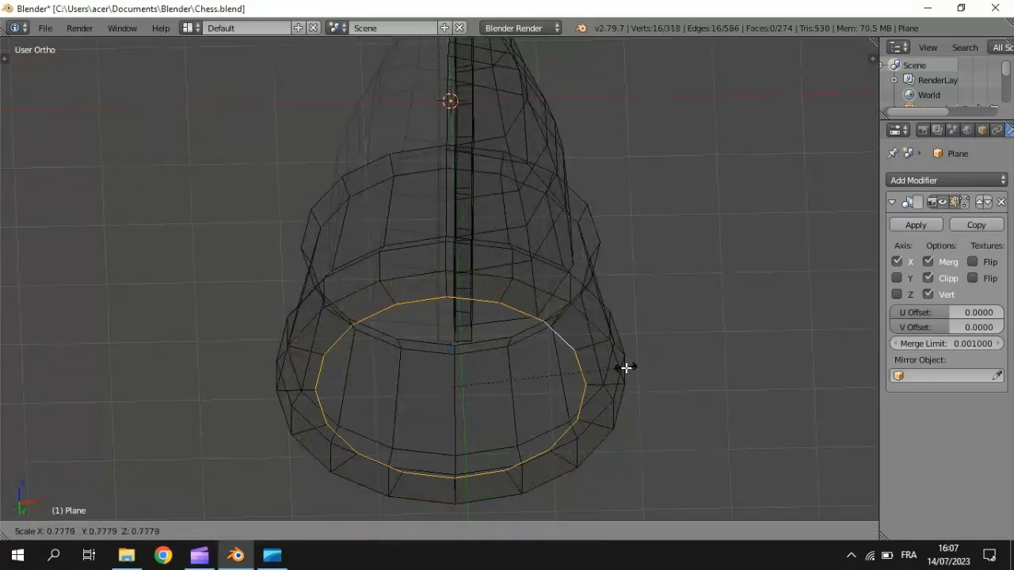
{"action": "left_click", "coordinate": [625, 367]}
Close the opening on the base's underside with Grid Fill.
{"action": "key", "text": "space"}
{"action": "type", "text": "fill"}
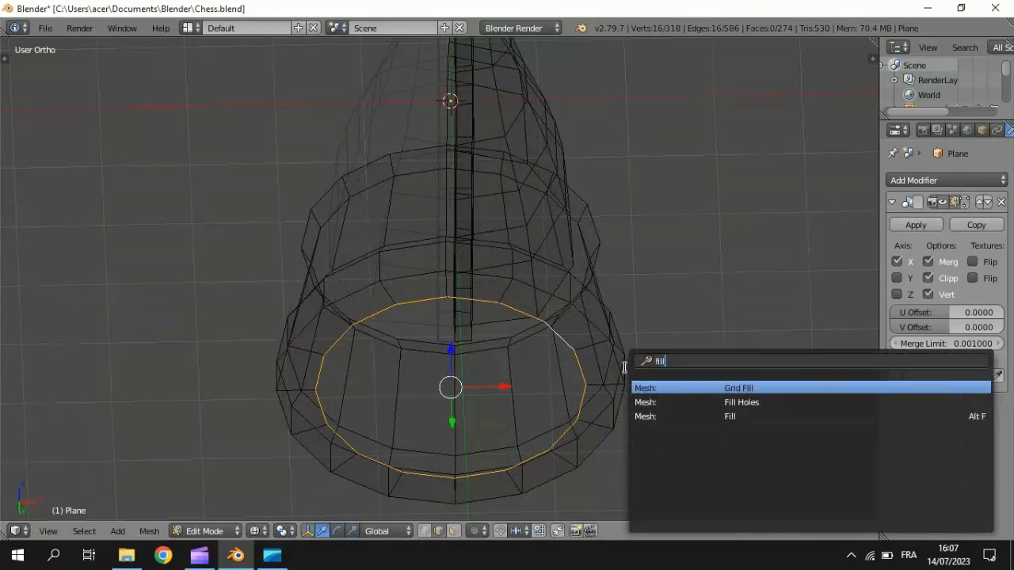
{"action": "key", "text": "Return"}
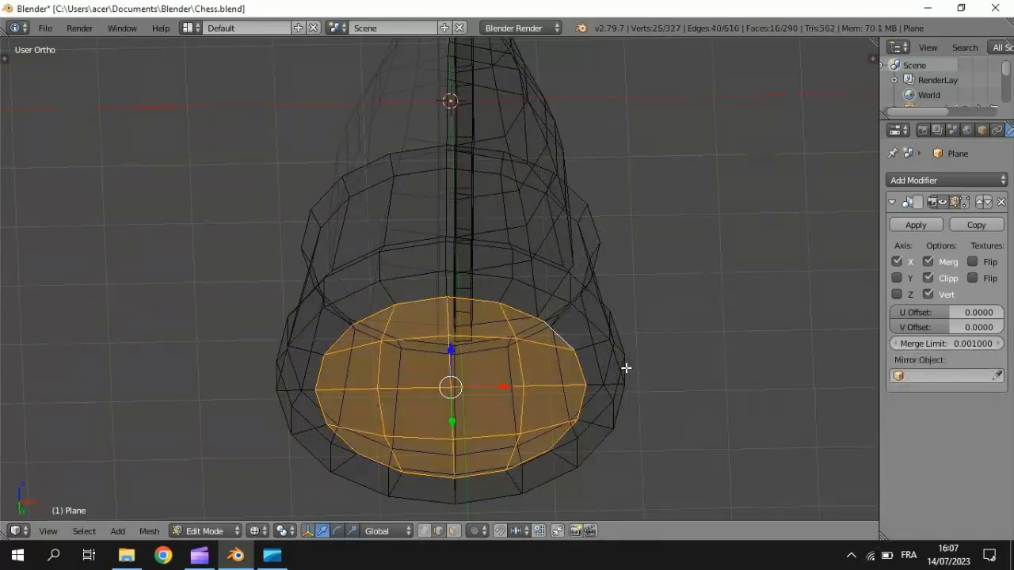
Select the base's top rim loop and extrude it inward by scaling it down beneath the neck.
{"action": "key", "text": "z"}
{"action": "key", "text": "KP_1"}
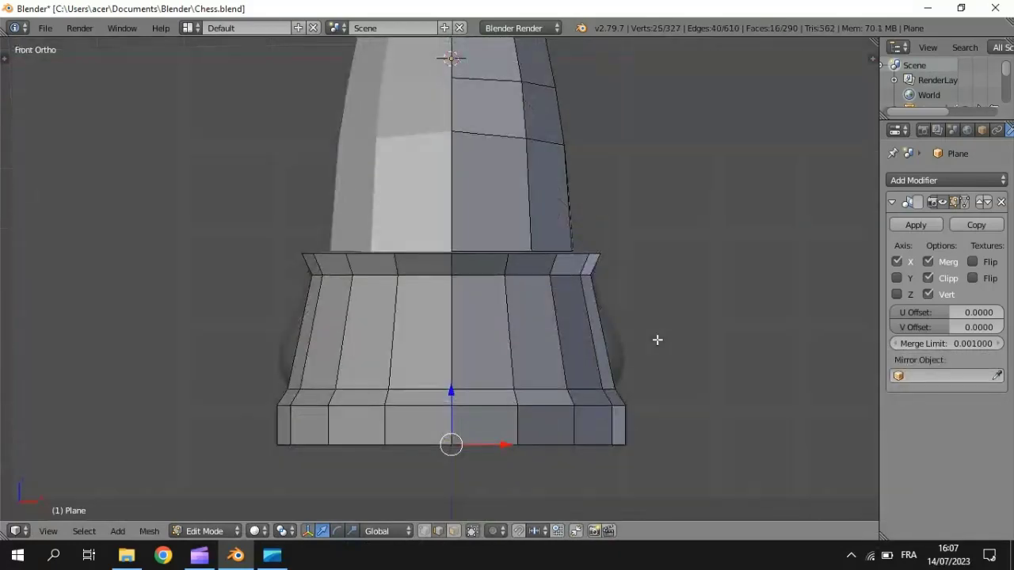
{"action": "left_click", "coordinate": [521, 254], "text": "alt"}
{"action": "middle_click_drag", "start_coordinate": [523, 251], "coordinate": [520, 301]}
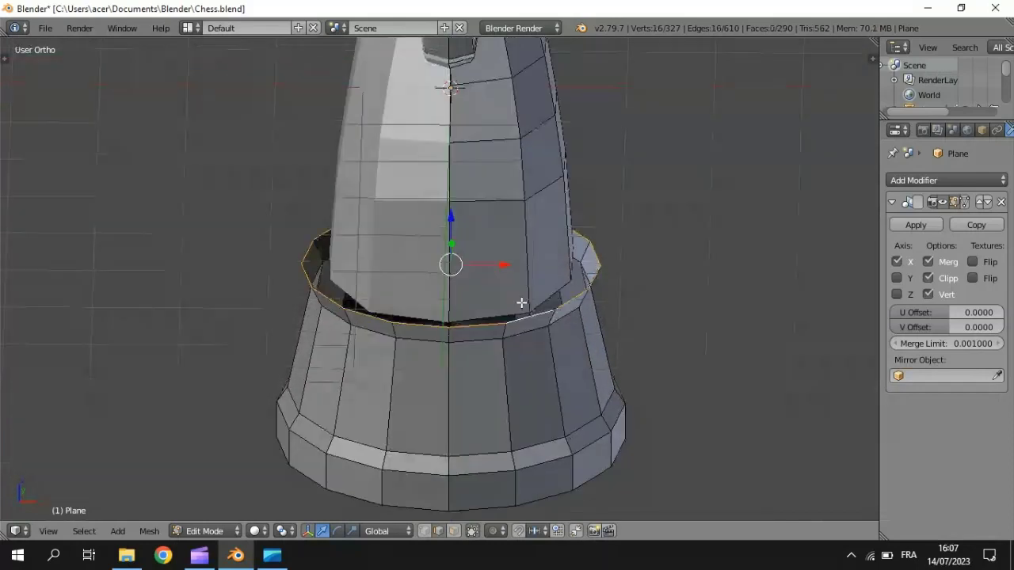
{"action": "key", "text": "e"}
{"action": "key", "text": "s"}
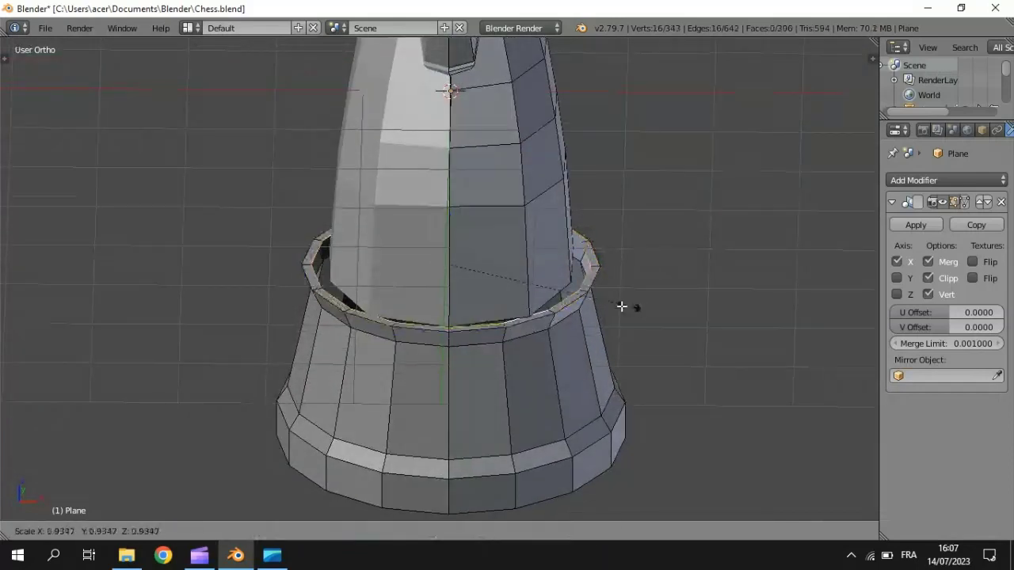
{"action": "left_click", "coordinate": [598, 303]}
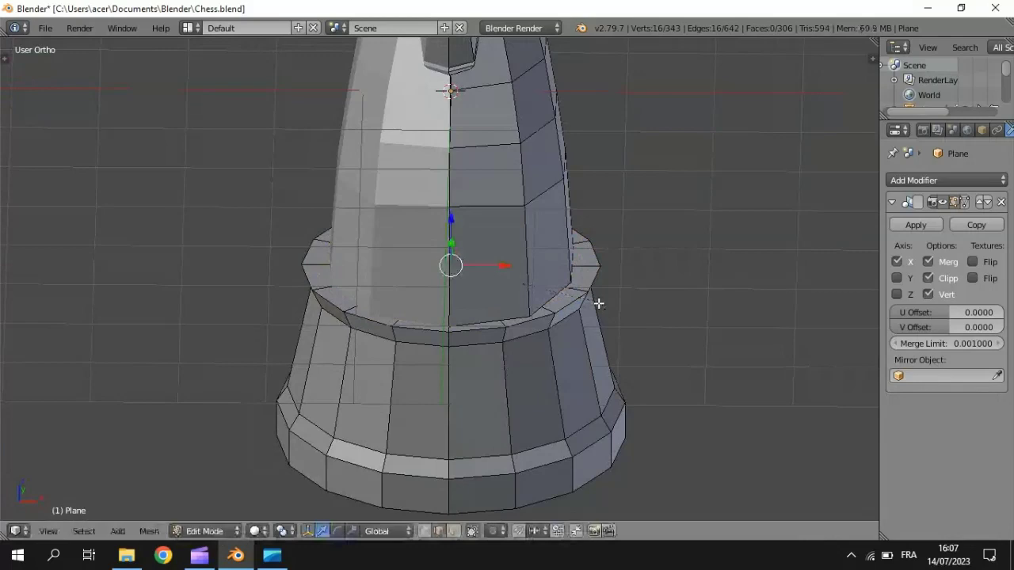
Close the opening on top of the base with Grid Fill.
{"action": "key", "text": "z"}
{"action": "key", "text": "space"}
{"action": "type", "text": "grid"}
{"action": "key", "text": "Return"}
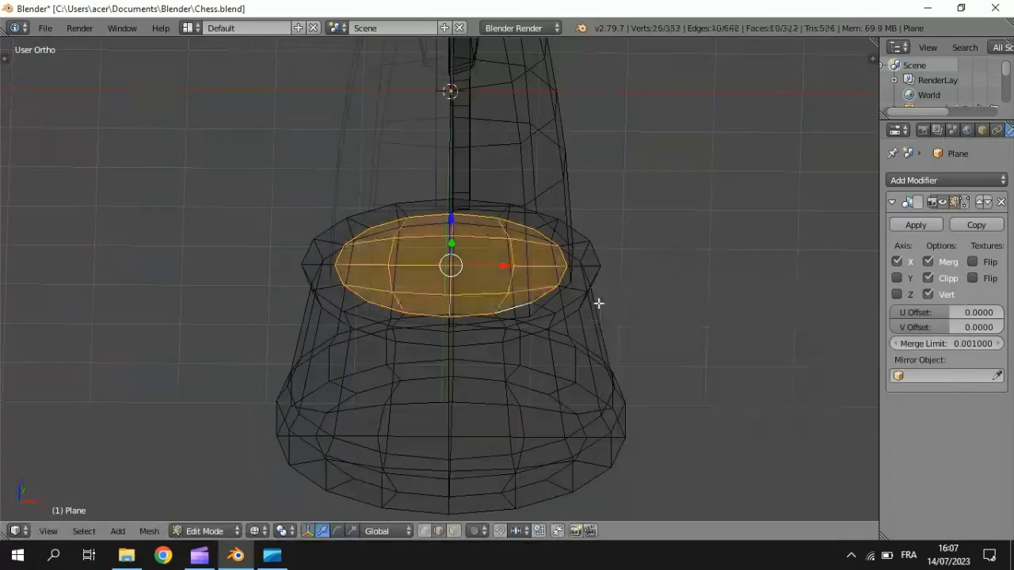
{"action": "key", "text": "z"}
{"action": "key", "text": "KP_1"}
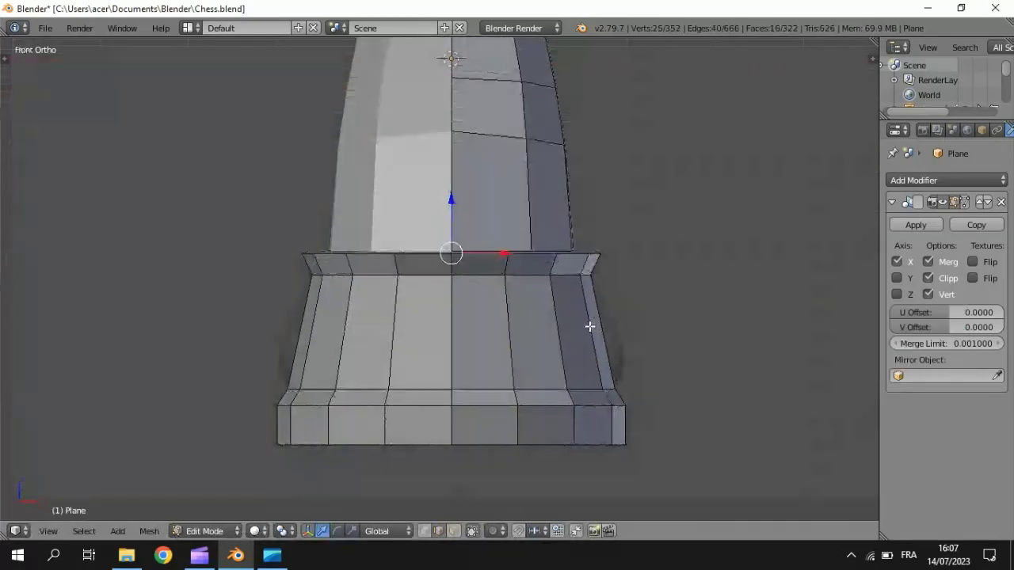
Cut an edge loop around the upper part of the base's sloped section and scale it by about 1.05.
{"action": "key", "text": "z"}
{"action": "key", "text": "ctrl+r"}
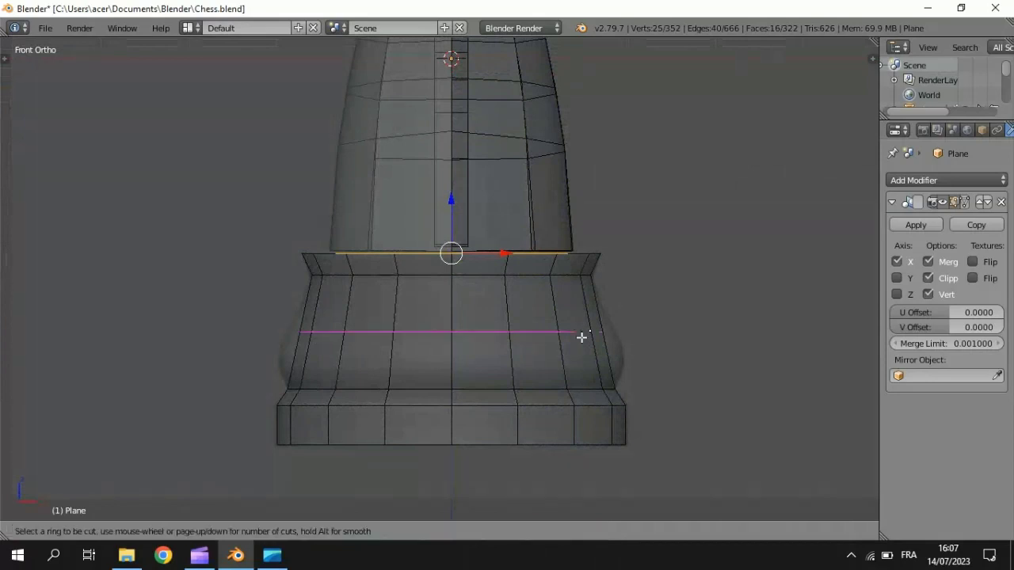
{"action": "left_click", "coordinate": [577, 319]}
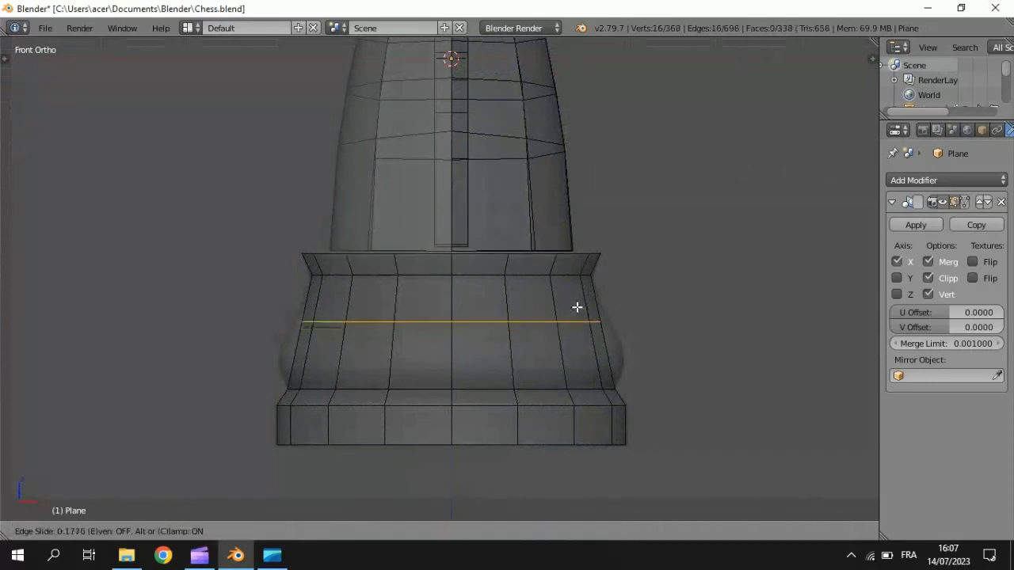
{"action": "left_click", "coordinate": [577, 303]}
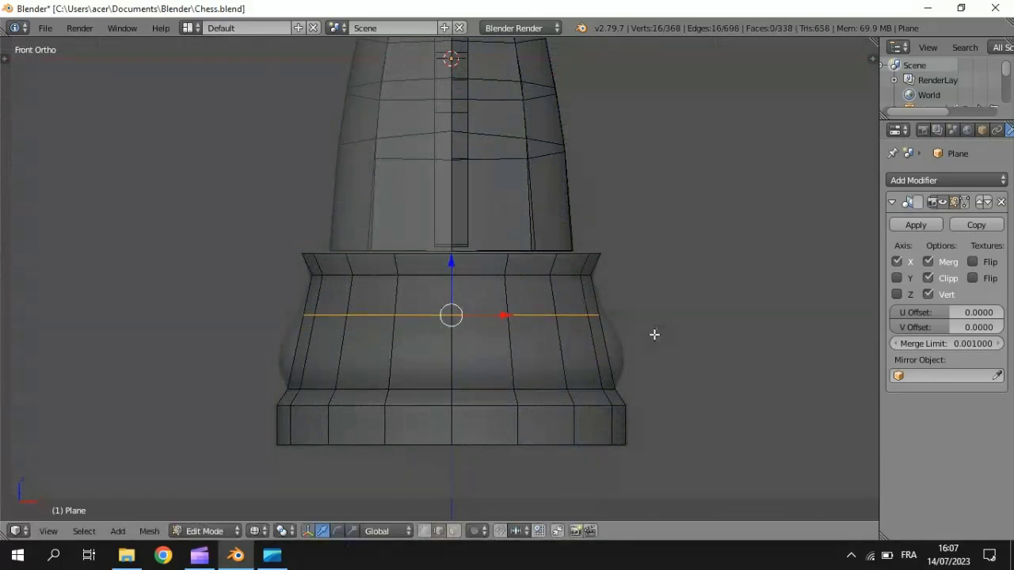
{"action": "key", "text": "s"}
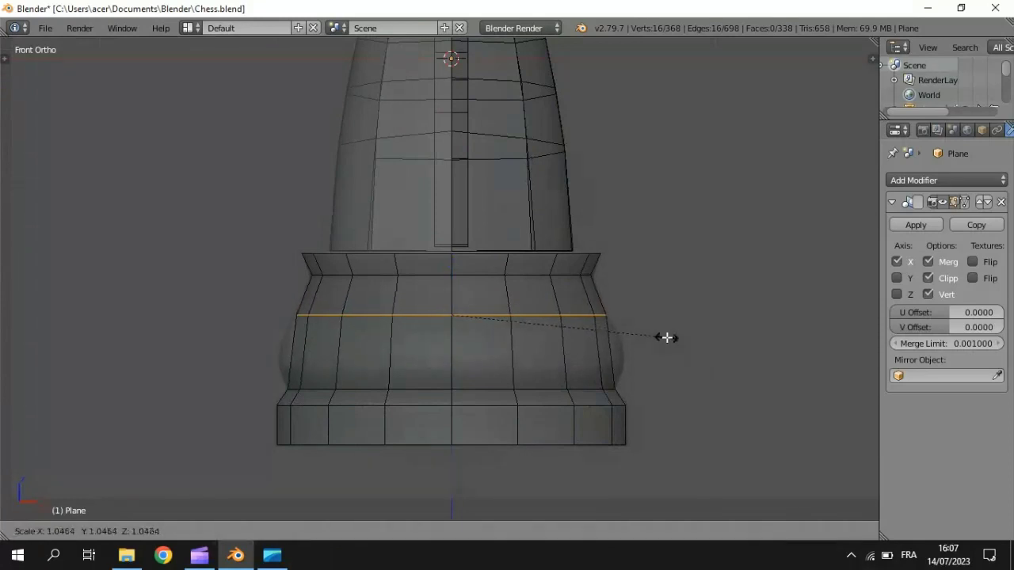
{"action": "left_click", "coordinate": [666, 337]}
Cut a second edge loop midway below the first and scale it by about 1.08 to match the reference bulge.
{"action": "key", "text": "ctrl+r"}
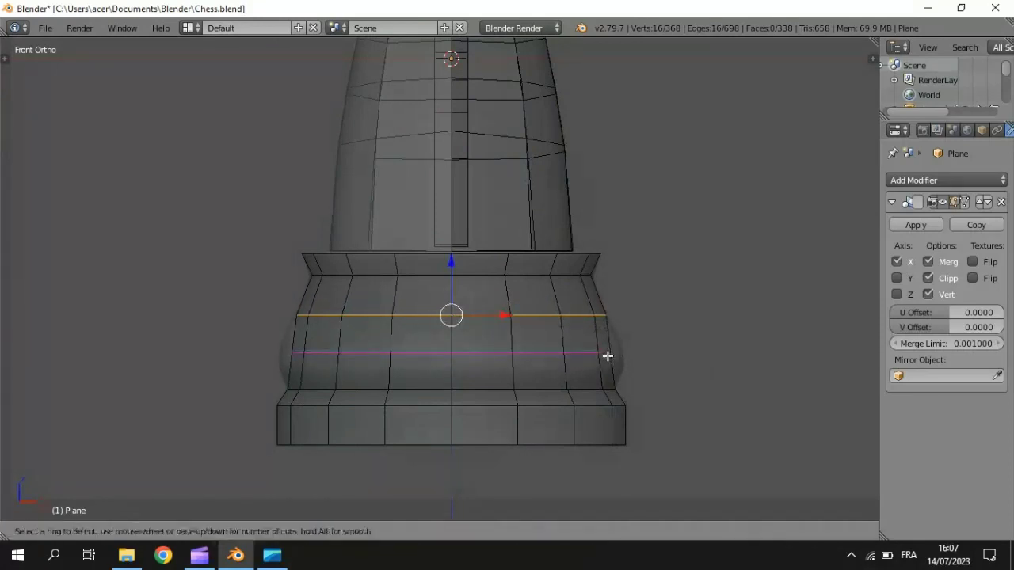
{"action": "left_click", "coordinate": [606, 355]}
{"action": "right_click", "coordinate": [607, 356]}
{"action": "key", "text": "s"}
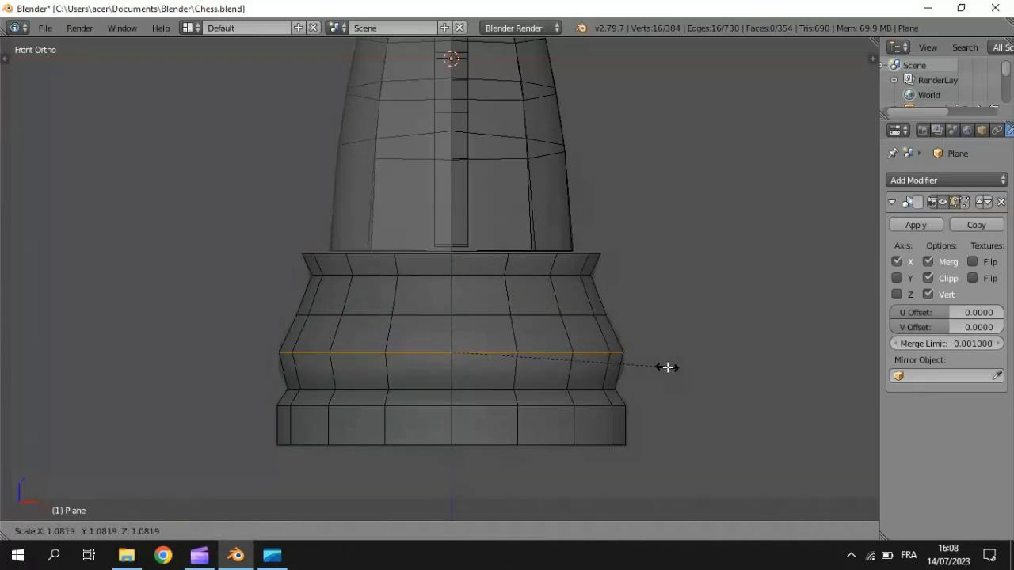
{"action": "left_click", "coordinate": [666, 367]}
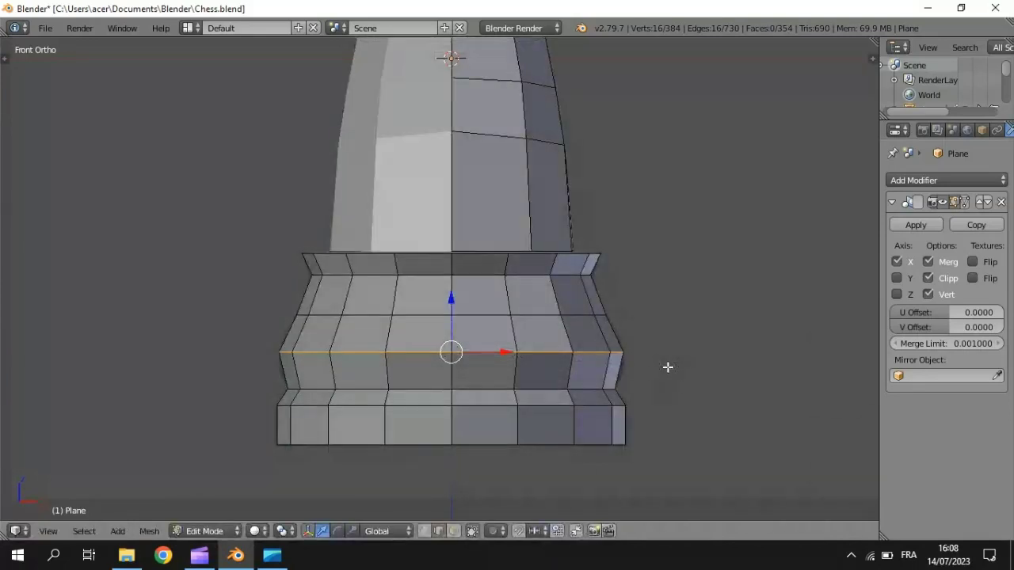
Examine the base's bulged profile and its joint with the neck from the front and right views.
{"action": "key", "text": "Tab"}
{"action": "key", "text": "z"}
{"action": "key", "text": "Tab"}
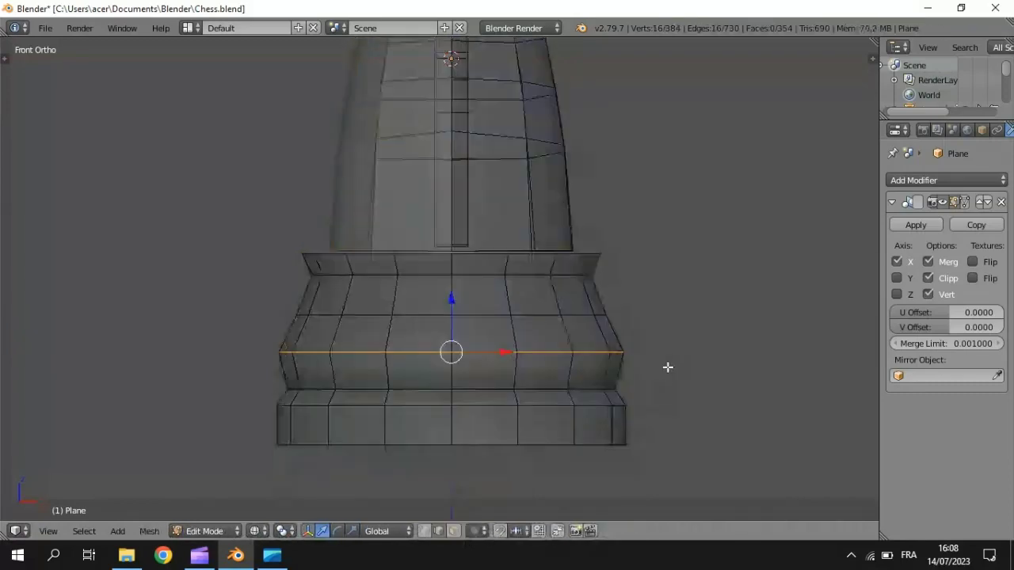
{"action": "middle_click_drag", "start_coordinate": [666, 367], "coordinate": [583, 306]}
{"action": "key", "text": "KP_1"}
{"action": "key", "text": "z"}
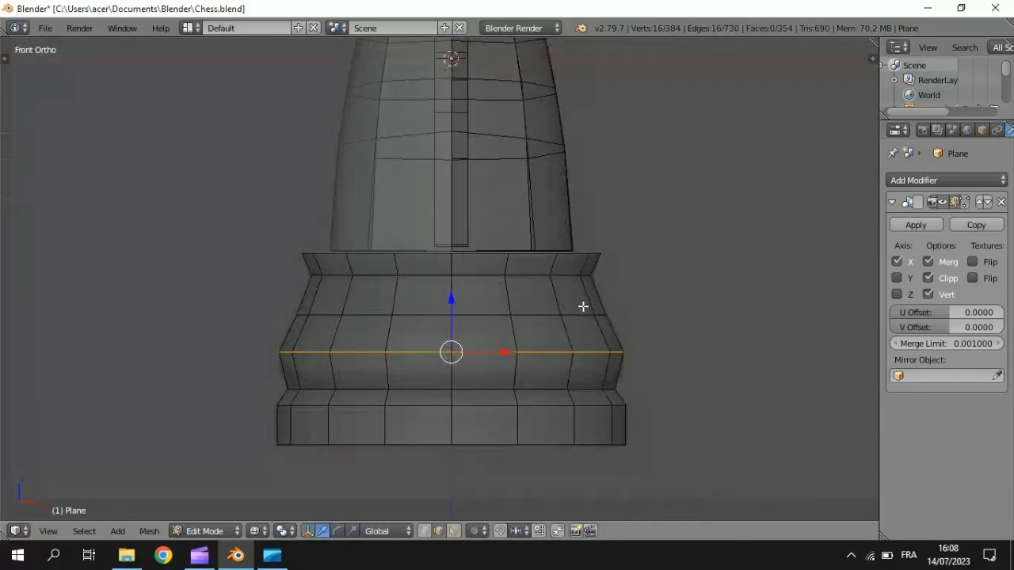
{"action": "key", "text": "KP_3"}
{"action": "key", "text": "z"}
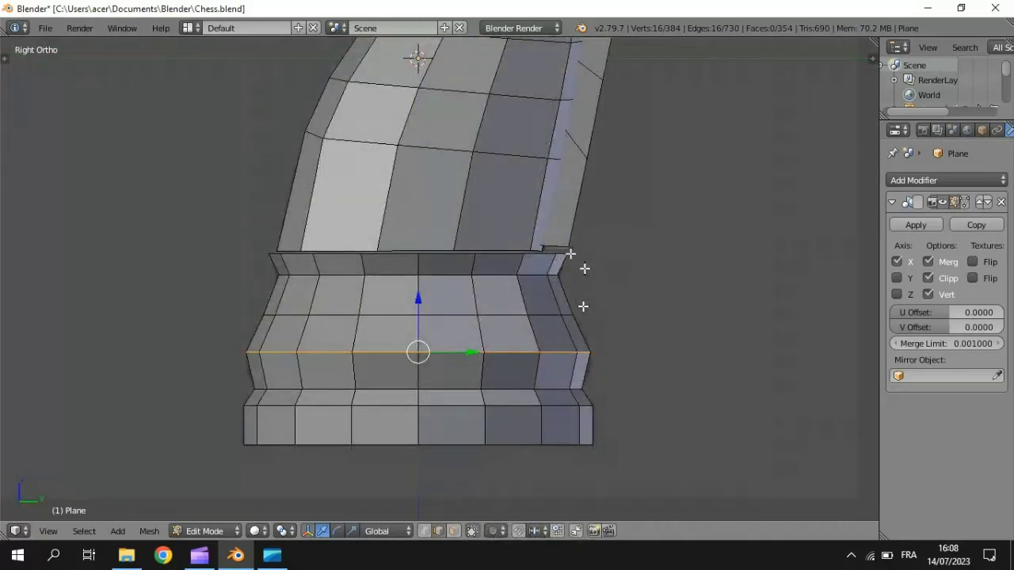
Select only the bottom vertices of the neck and mane and move them down along Z onto the base's top.
{"action": "key", "text": "z"}
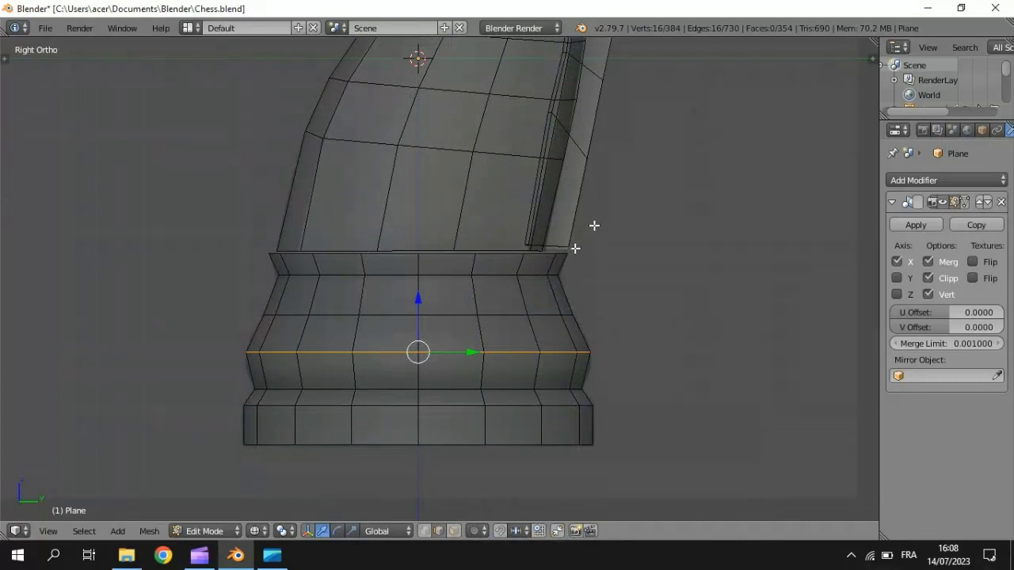
{"action": "key", "text": "b"}
{"action": "left_click_drag", "start_coordinate": [603, 233], "coordinate": [255, 253]}
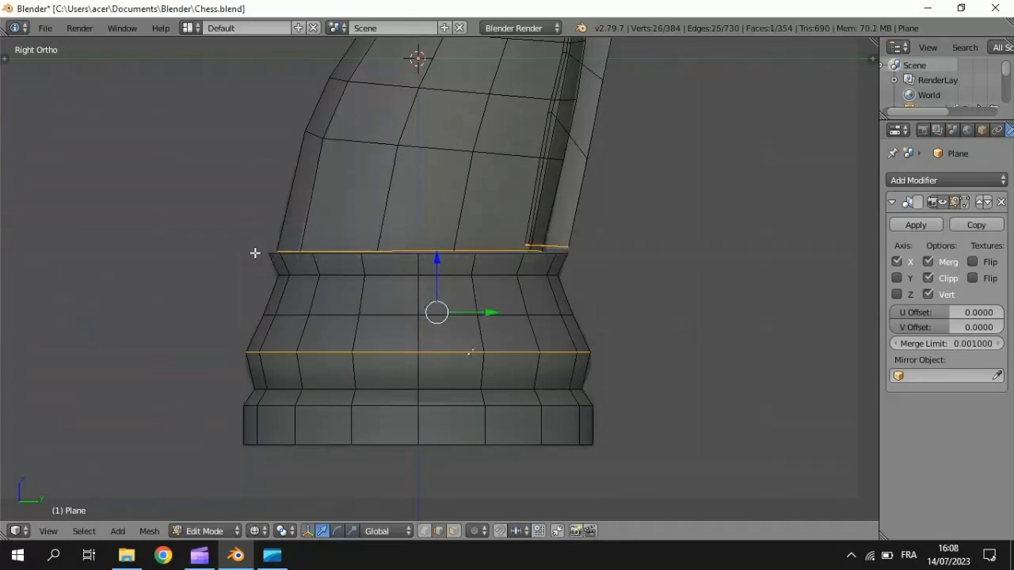
{"action": "right_click", "coordinate": [475, 354], "text": "alt+shift"}
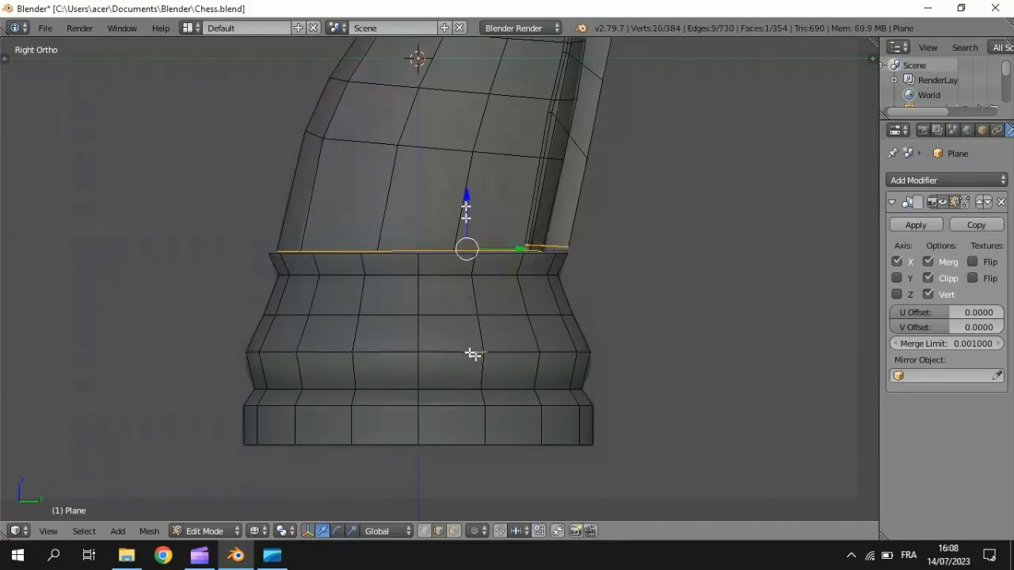
{"action": "key", "text": "g"}
{"action": "key", "text": "z"}
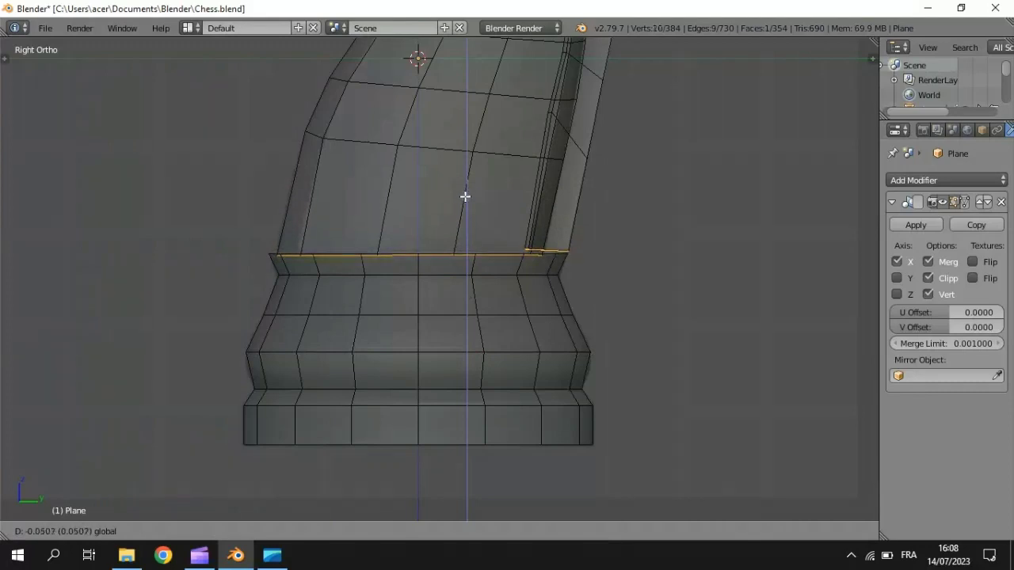
{"action": "left_click", "coordinate": [465, 197]}
{"action": "key", "text": "g"}
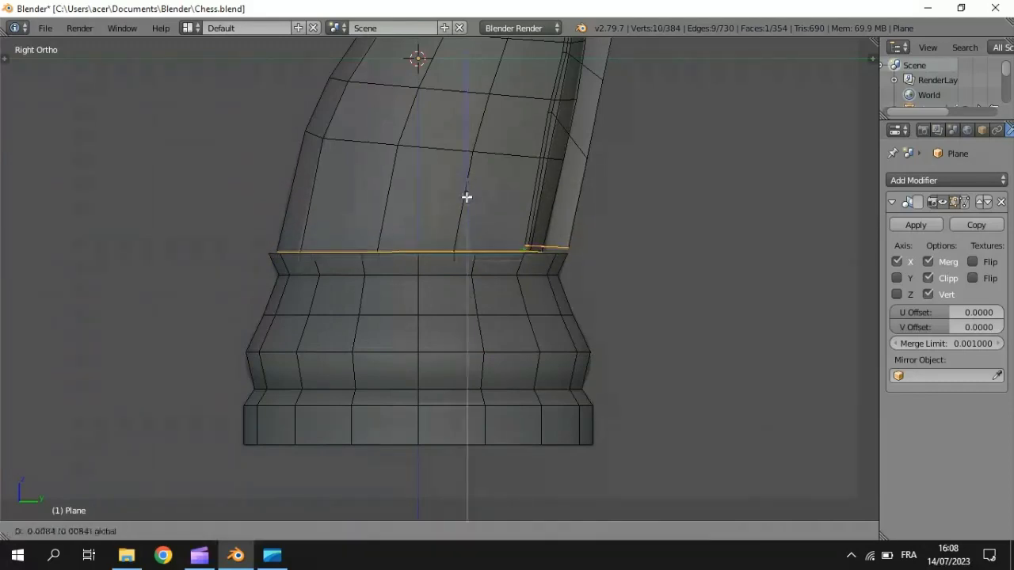
{"action": "key", "text": "z"}
{"action": "left_click", "coordinate": [466, 197]}
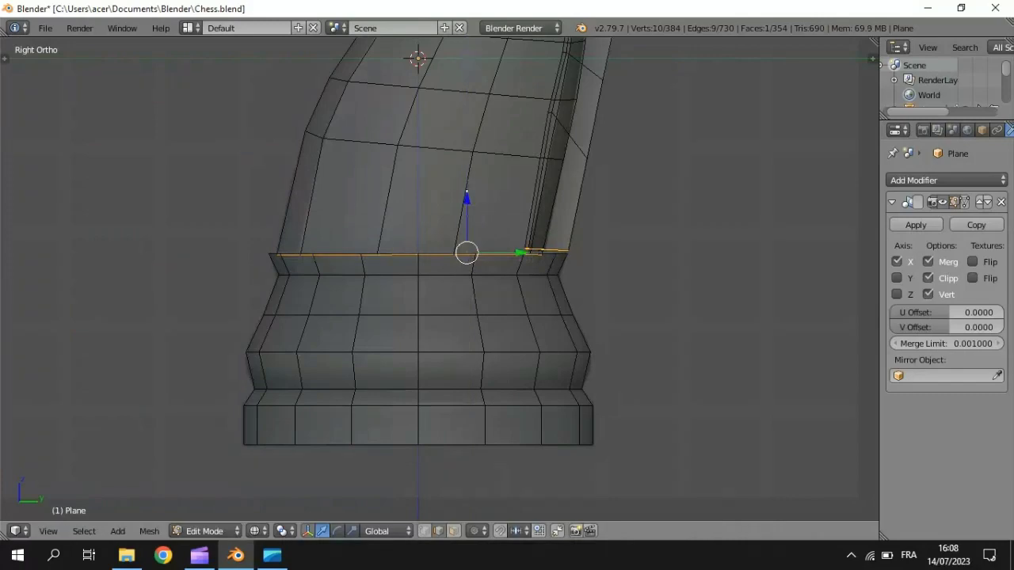
{"action": "key", "text": "Tab"}
{"action": "middle_click_drag", "start_coordinate": [465, 204], "coordinate": [430, 224]}
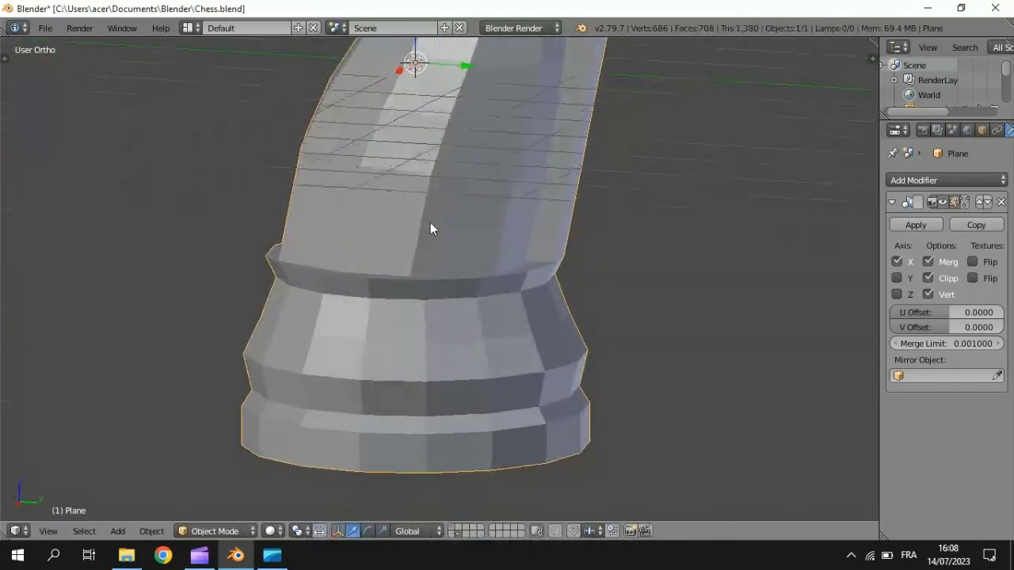
Add a Subdivision Surface modifier to the knight with 2 view subdivisions and Optimal Display enabled.
{"action": "key", "text": "KP_1"}
{"action": "key", "text": "Tab"}
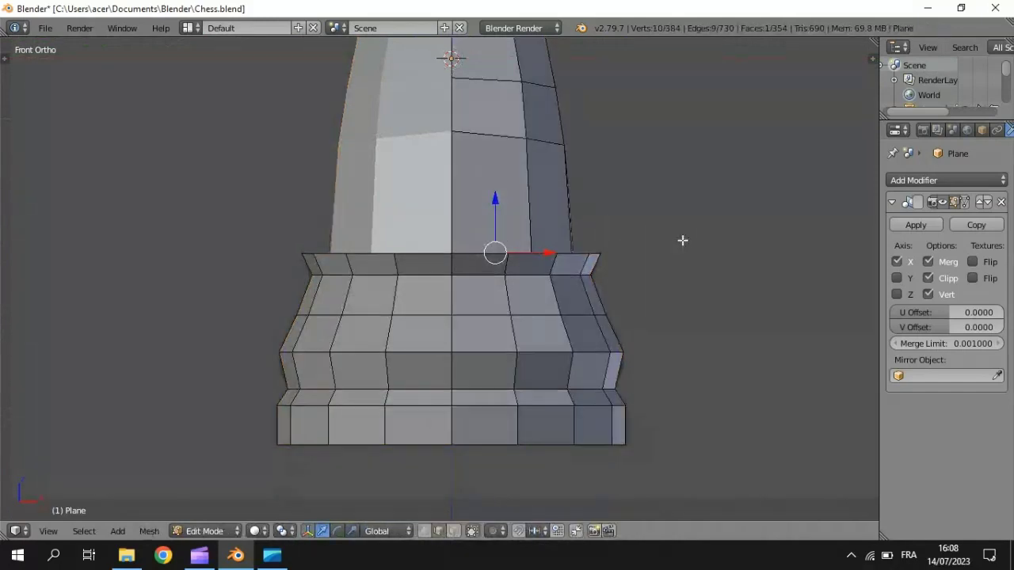
{"action": "left_click", "coordinate": [893, 202]}
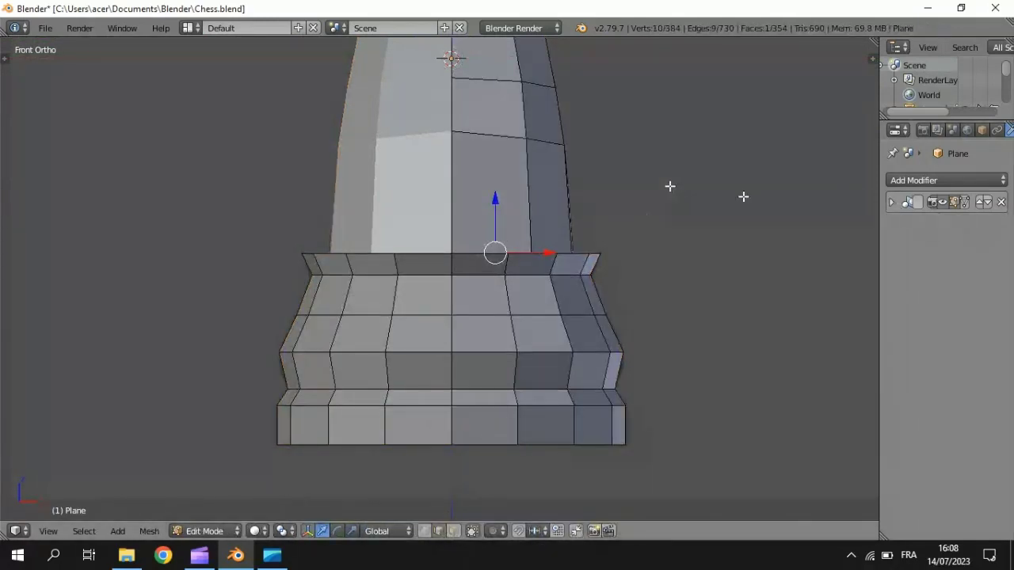
{"action": "left_click", "coordinate": [907, 181]}
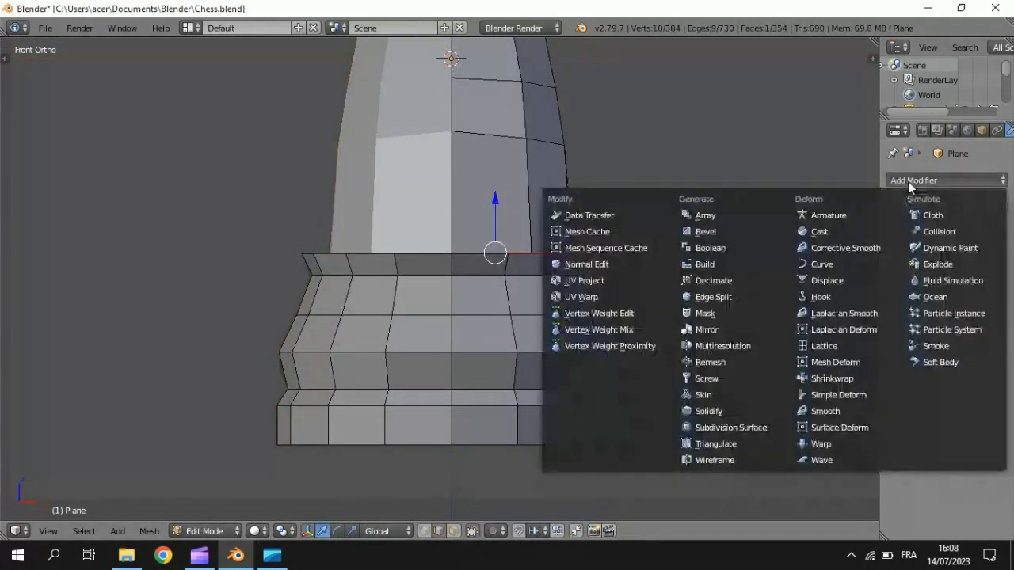
{"action": "left_click", "coordinate": [711, 426]}
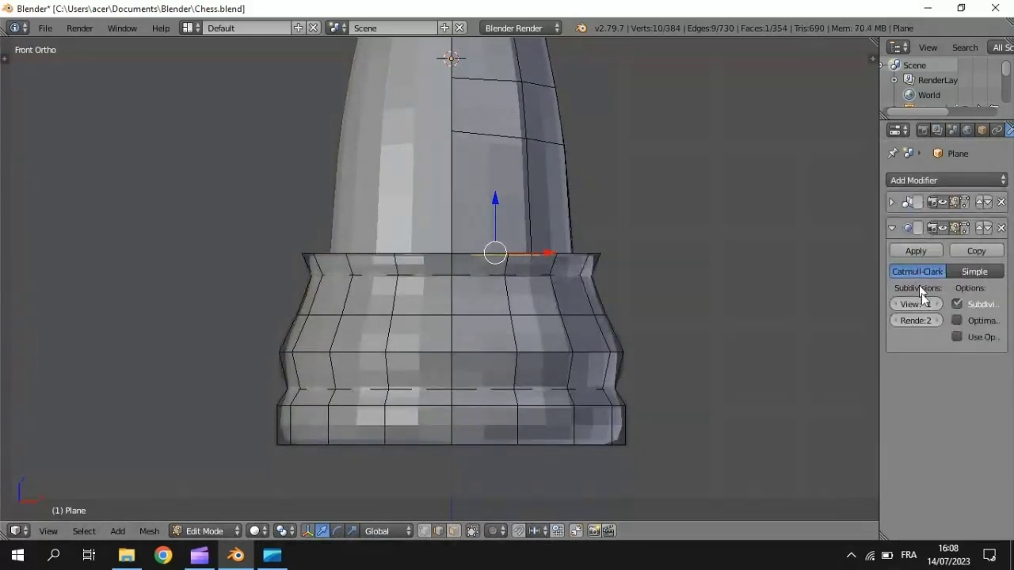
{"action": "left_click", "coordinate": [937, 304]}
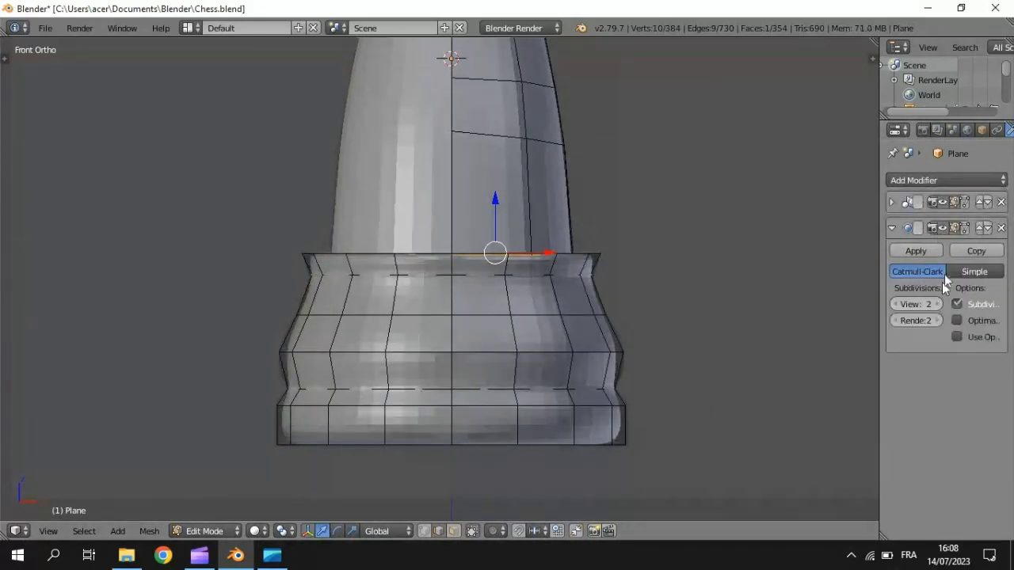
{"action": "left_click", "coordinate": [956, 320]}
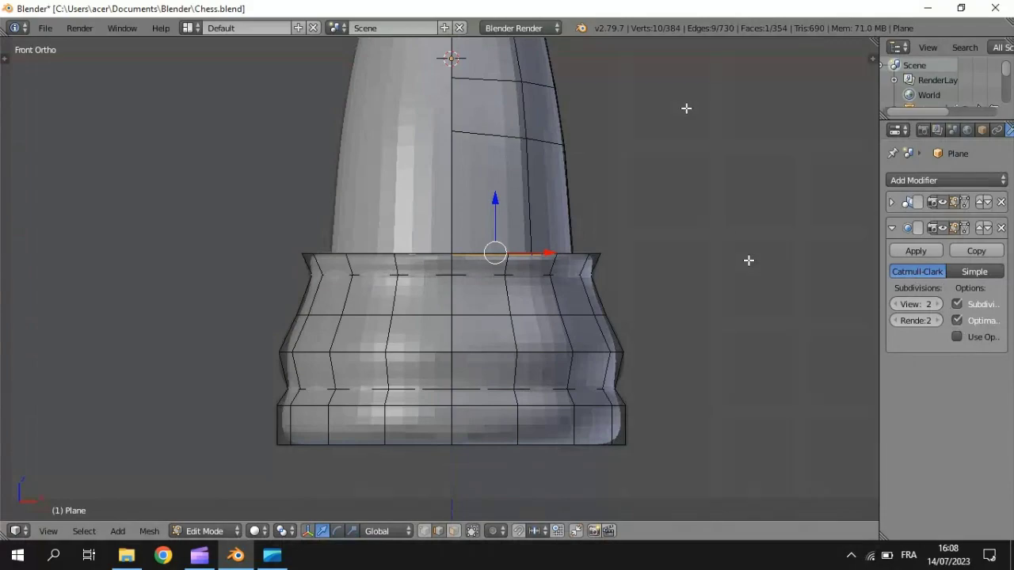
Select the mane's outer side edge loop, extending it over the forelock's front edges and the mane's bottom edges at the base.
{"action": "middle_click_drag", "start_coordinate": [686, 108], "coordinate": [634, 359], "text": "shift"}
{"action": "middle_click_drag", "start_coordinate": [650, 210], "coordinate": [505, 362], "text": "ctrl"}
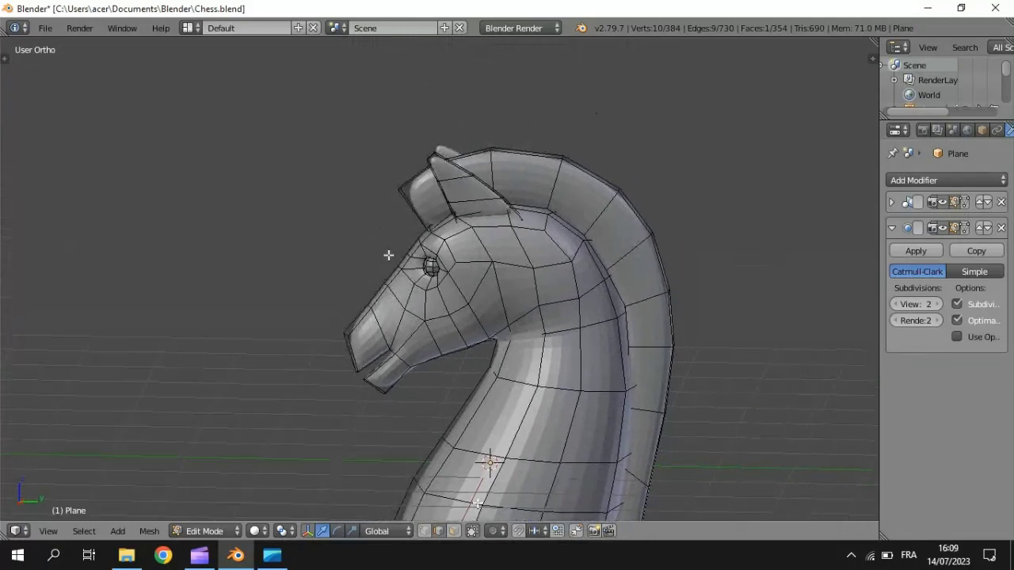
{"action": "middle_click_drag", "start_coordinate": [388, 255], "coordinate": [457, 218]}
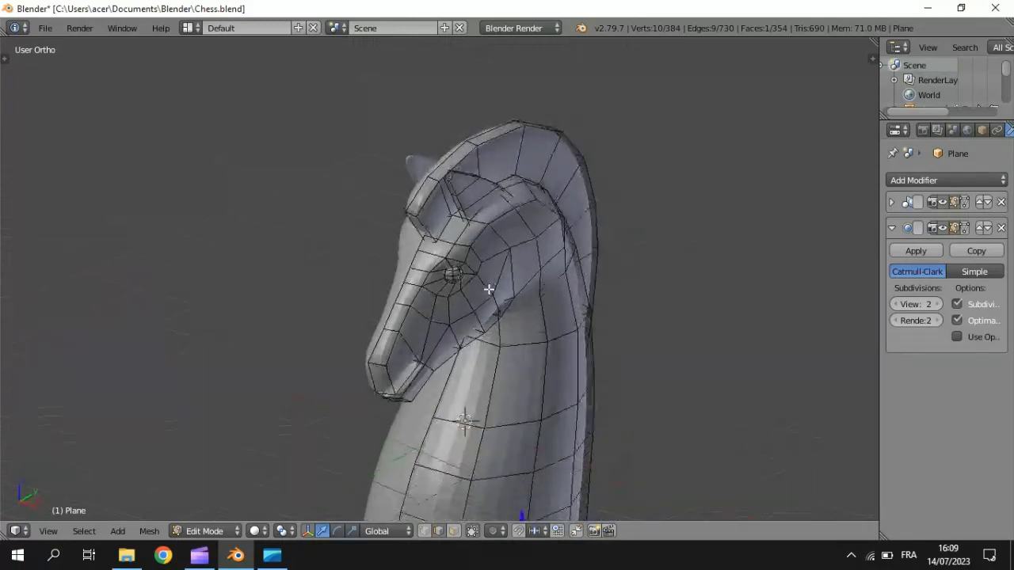
{"action": "right_click", "coordinate": [429, 194], "text": "alt"}
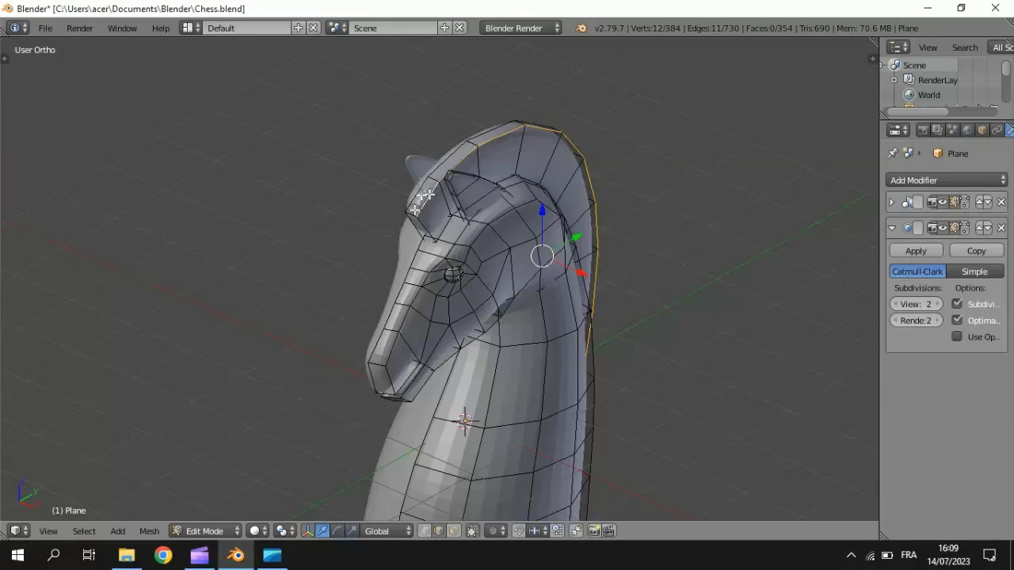
{"action": "right_click", "coordinate": [412, 214], "text": "alt+shift"}
{"action": "right_click", "coordinate": [411, 214], "text": "shift"}
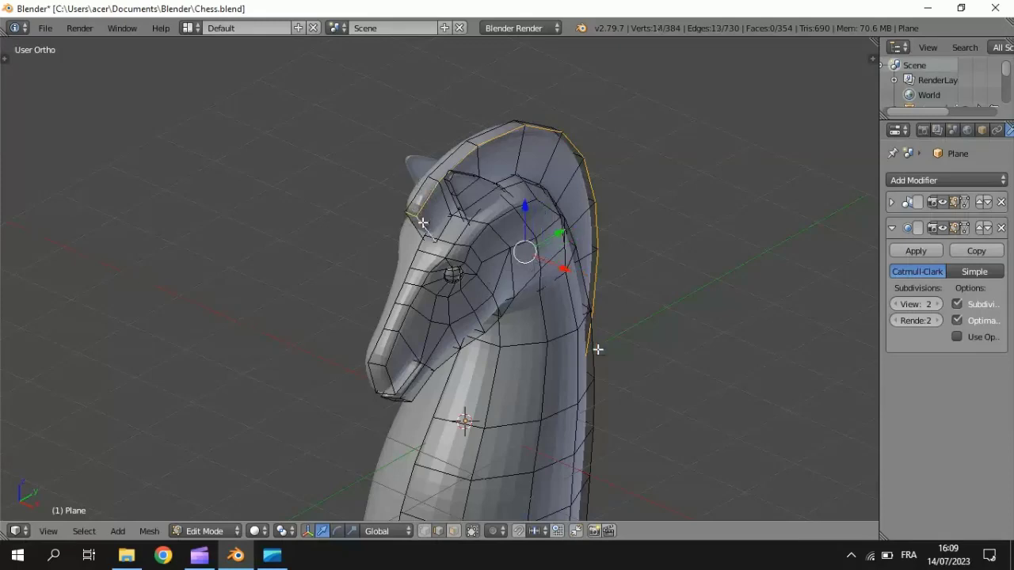
{"action": "middle_click_drag", "start_coordinate": [597, 350], "coordinate": [459, 317]}
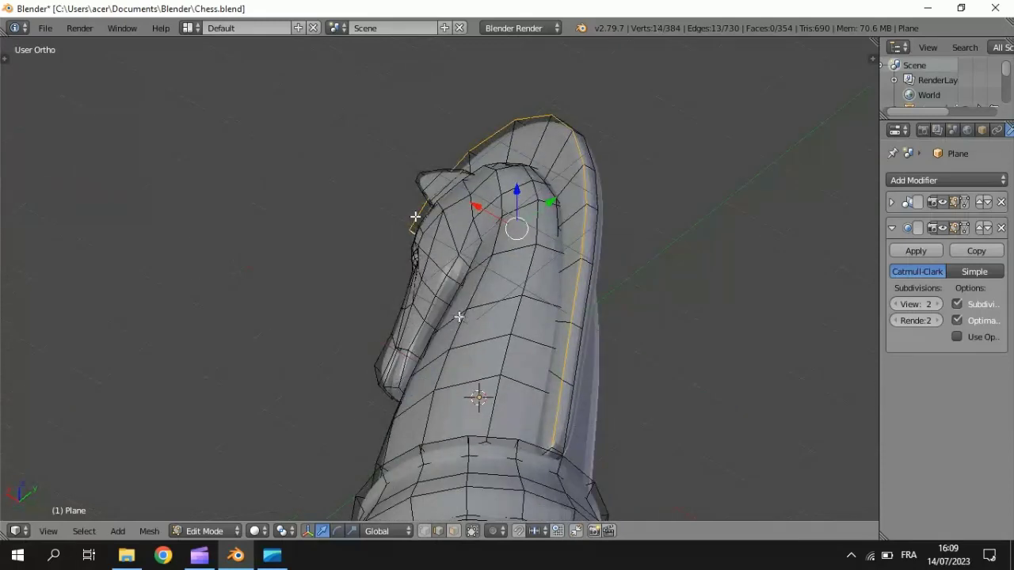
{"action": "right_click", "coordinate": [555, 450], "text": "shift"}
{"action": "right_click", "coordinate": [552, 449], "text": "shift"}
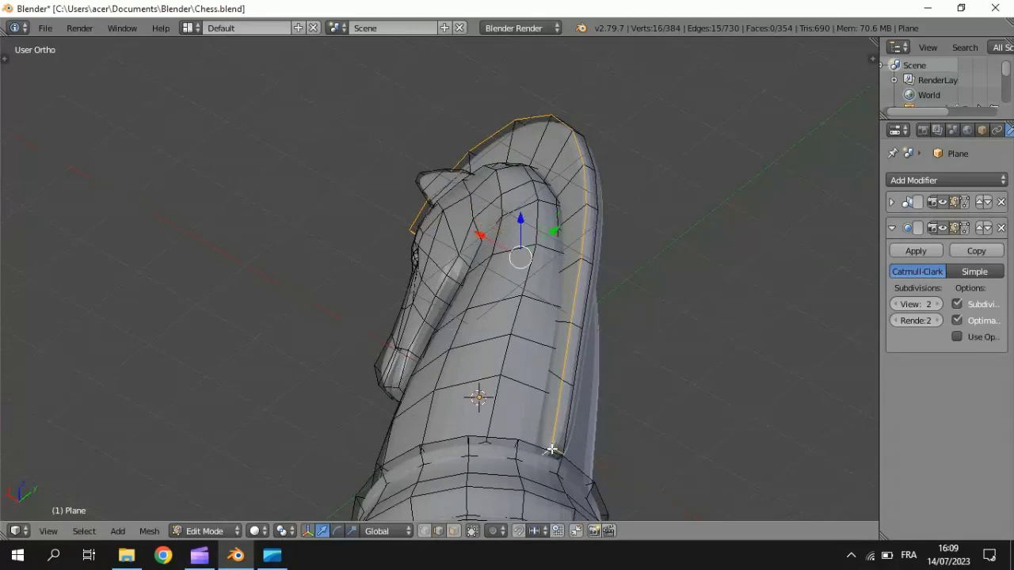
Add the base's top rim, the two recessed loops and the foot's upper and lower edge loops to the selection.
{"action": "middle_click_drag", "start_coordinate": [486, 337], "coordinate": [562, 181]}
{"action": "right_click", "coordinate": [511, 401], "text": "alt+shift"}
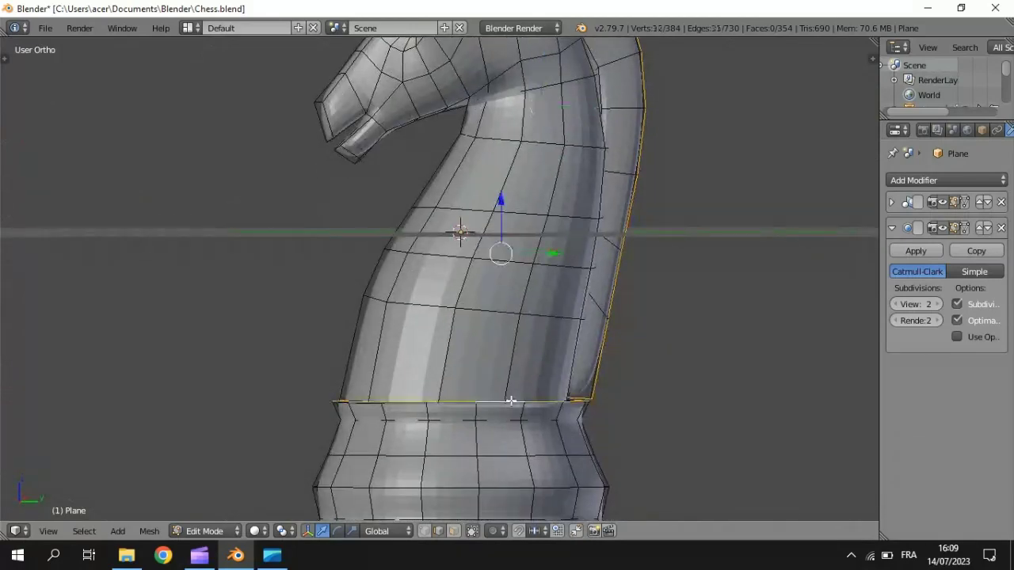
{"action": "key", "text": "KP_1"}
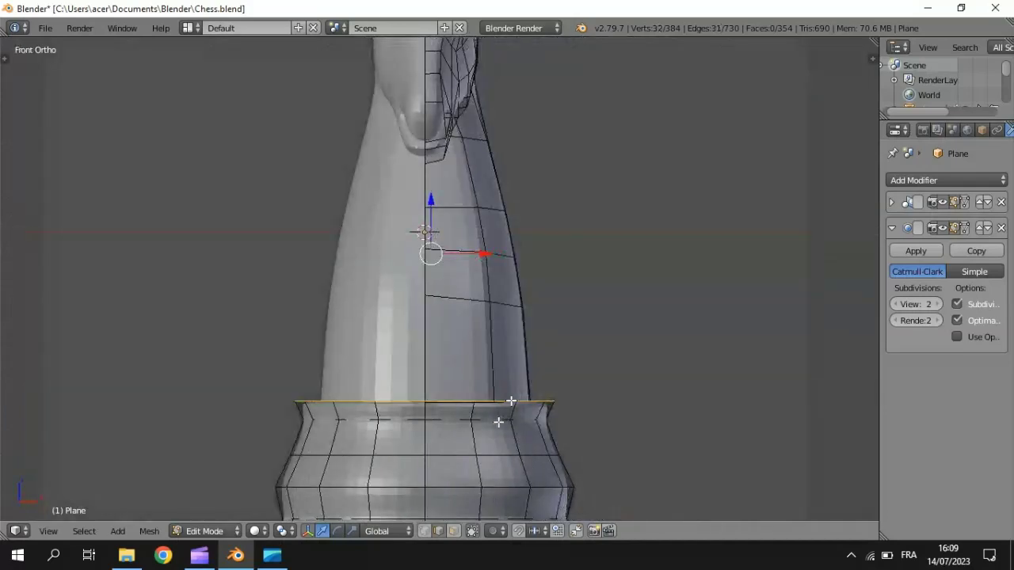
{"action": "middle_click_drag", "start_coordinate": [498, 422], "coordinate": [495, 357], "text": "shift"}
{"action": "right_click", "coordinate": [495, 357], "text": "alt+shift"}
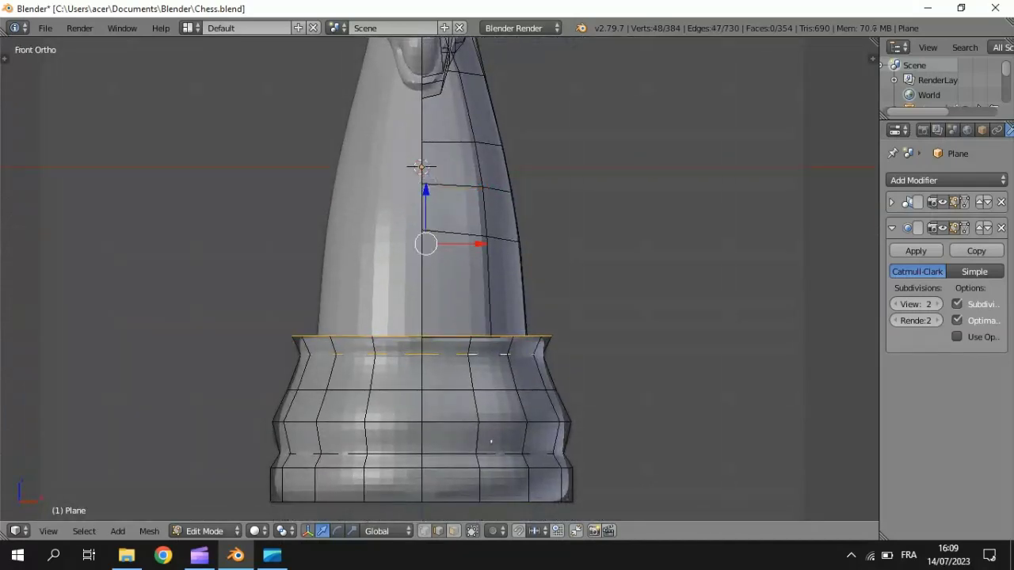
{"action": "right_click", "coordinate": [491, 452], "text": "alt+shift"}
{"action": "right_click", "coordinate": [495, 469], "text": "alt+shift"}
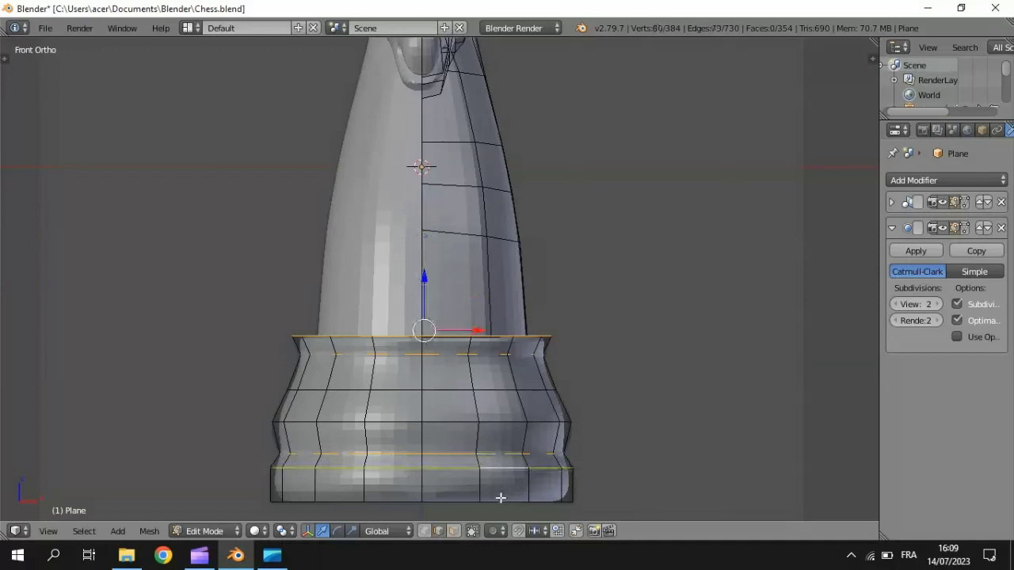
{"action": "right_click", "coordinate": [500, 499], "text": "alt+shift"}
Bevel the selected mane and base edges with an offset of about 0.013 and 1 segment.
{"action": "middle_click_drag", "start_coordinate": [610, 378], "coordinate": [609, 272], "text": "shift"}
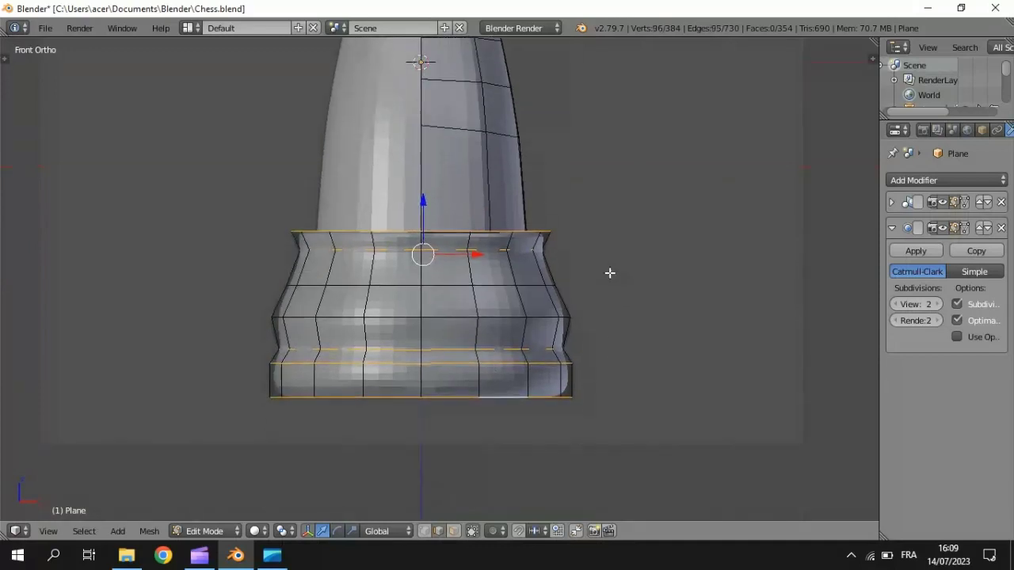
{"action": "scroll", "coordinate": [609, 348], "scroll_direction": "up", "scroll_amount": 3}
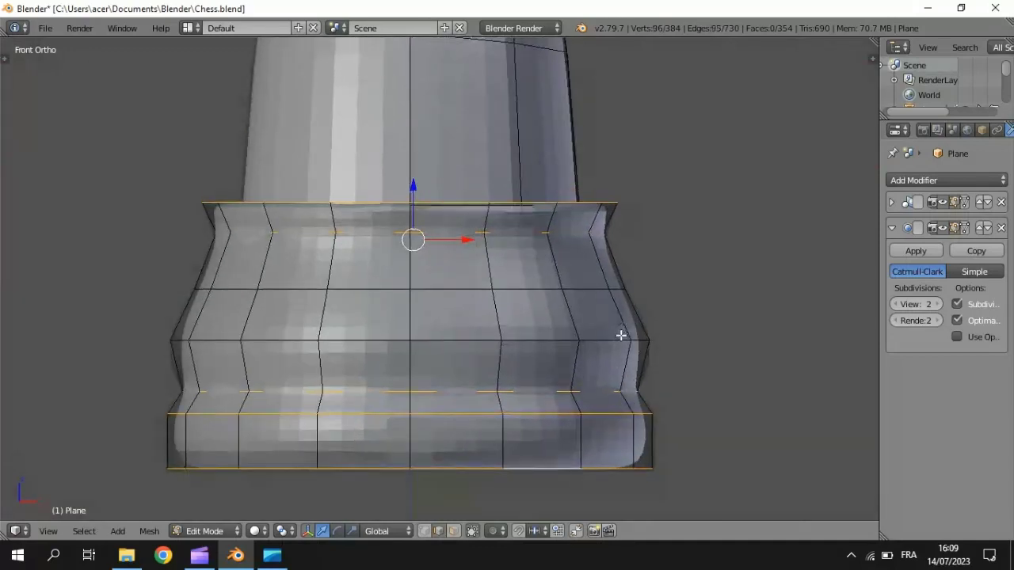
{"action": "key", "text": "ctrl+b"}
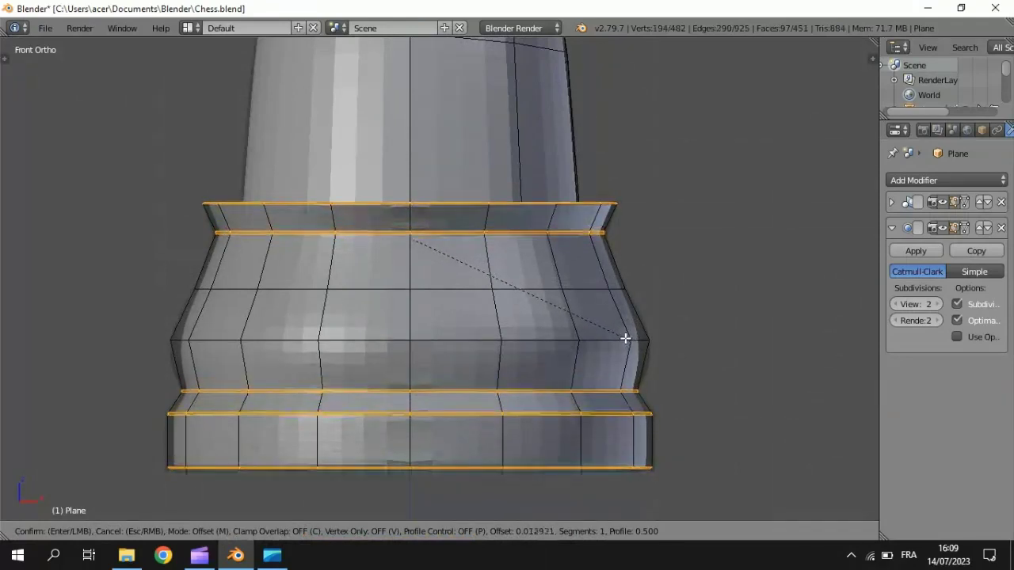
{"action": "left_click", "coordinate": [624, 339]}
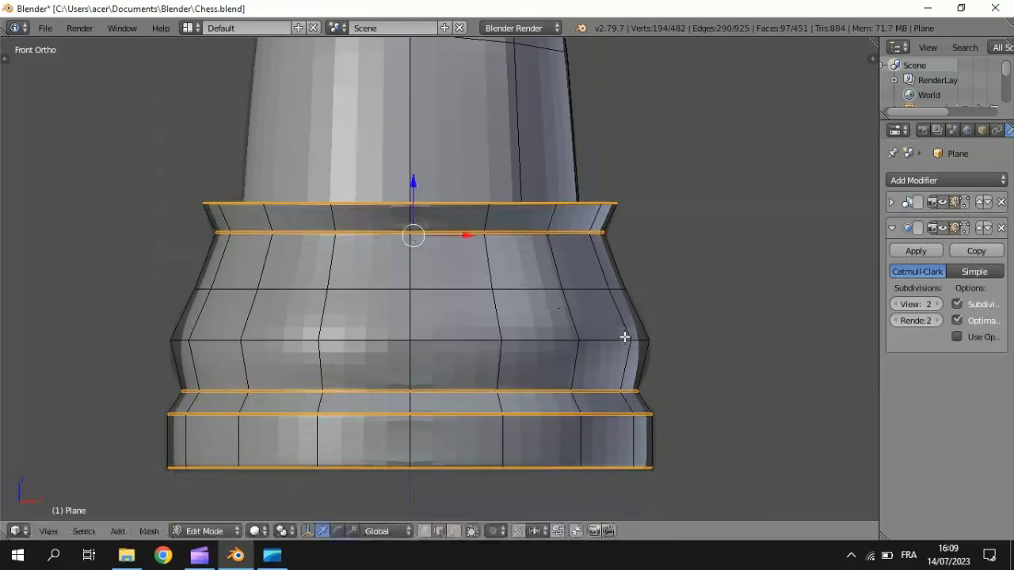
Leave mesh editing and apply smooth shading to the whole knight.
{"action": "key", "text": "Tab"}
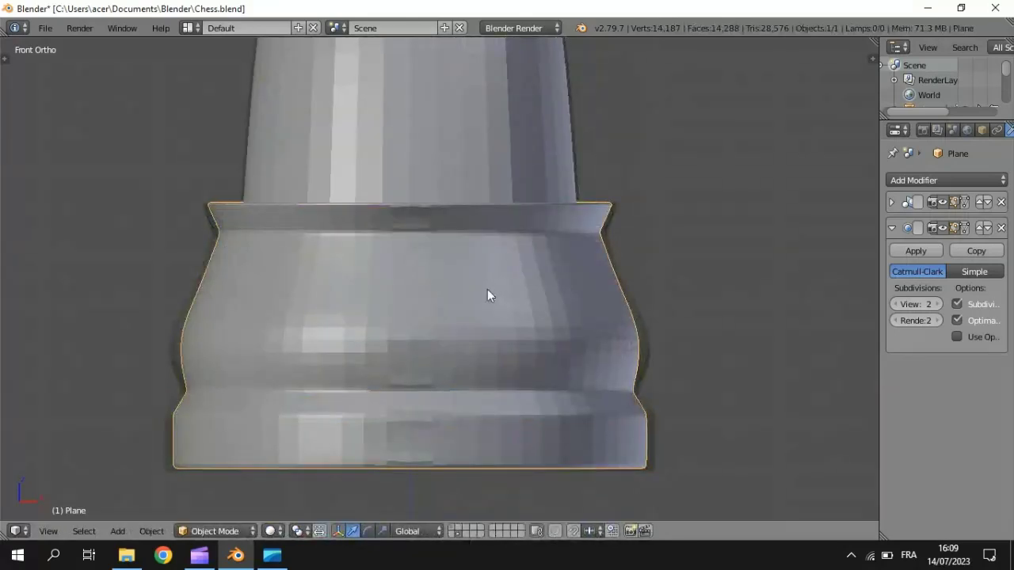
{"action": "key", "text": "t"}
{"action": "left_click", "coordinate": [51, 264]}
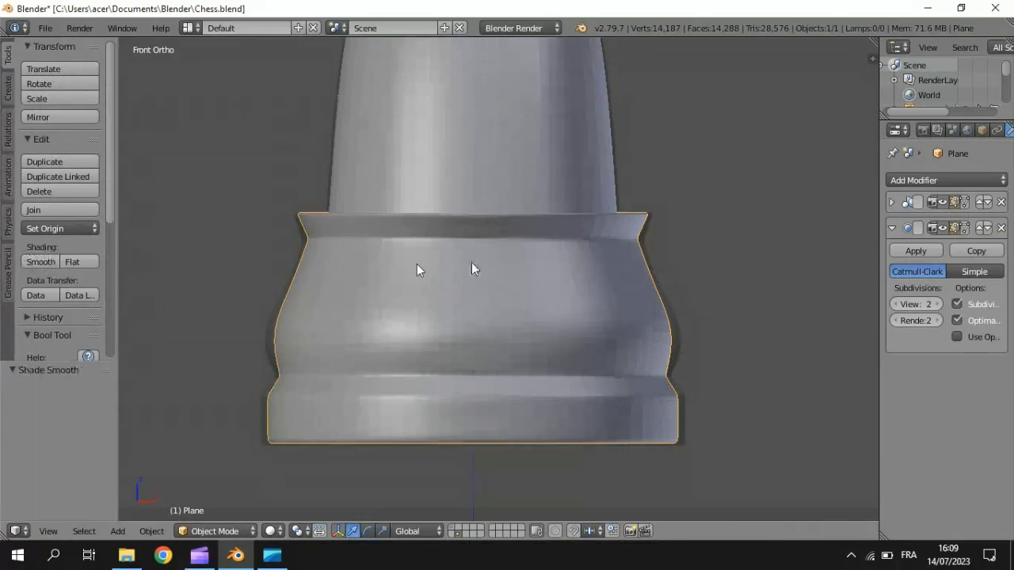
{"action": "key", "text": "t"}
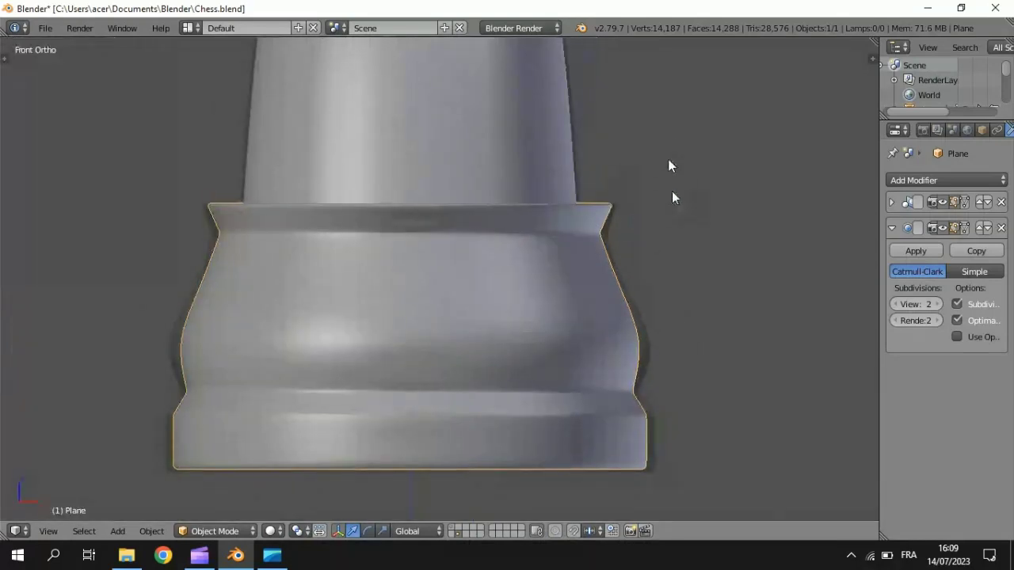
Return to mesh editing and select the ear's front, back, tip and bottom outline edges in wireframe display.
{"action": "middle_click_drag", "start_coordinate": [668, 159], "coordinate": [676, 368], "text": "shift"}
{"action": "middle_click_drag", "start_coordinate": [631, 153], "coordinate": [539, 284]}
{"action": "scroll", "coordinate": [555, 265], "scroll_direction": "up", "scroll_amount": 2}
{"action": "key", "text": "Tab"}
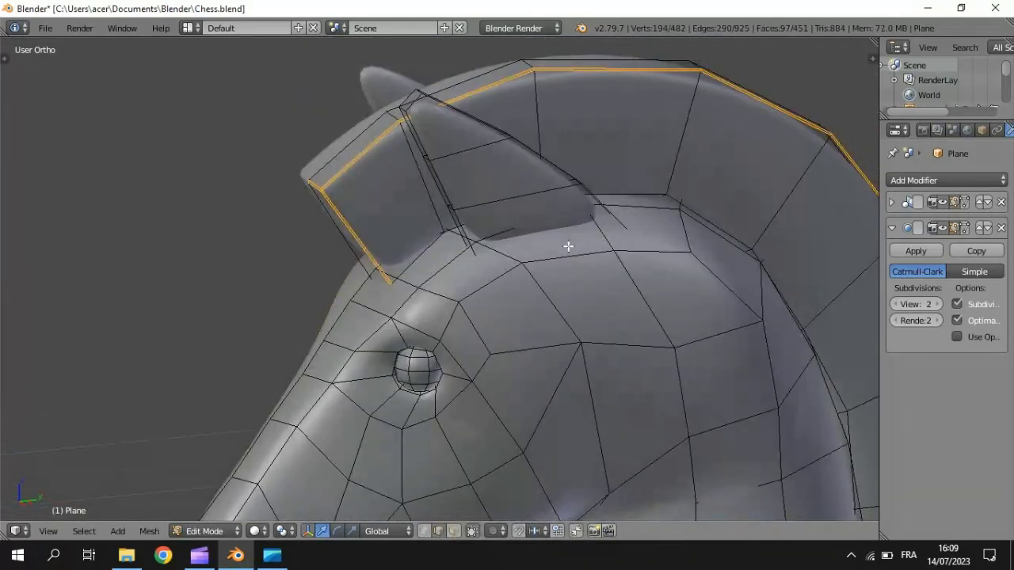
{"action": "right_click", "coordinate": [523, 138], "text": "alt"}
{"action": "key", "text": "z"}
{"action": "middle_click_drag", "start_coordinate": [525, 140], "coordinate": [510, 161]}
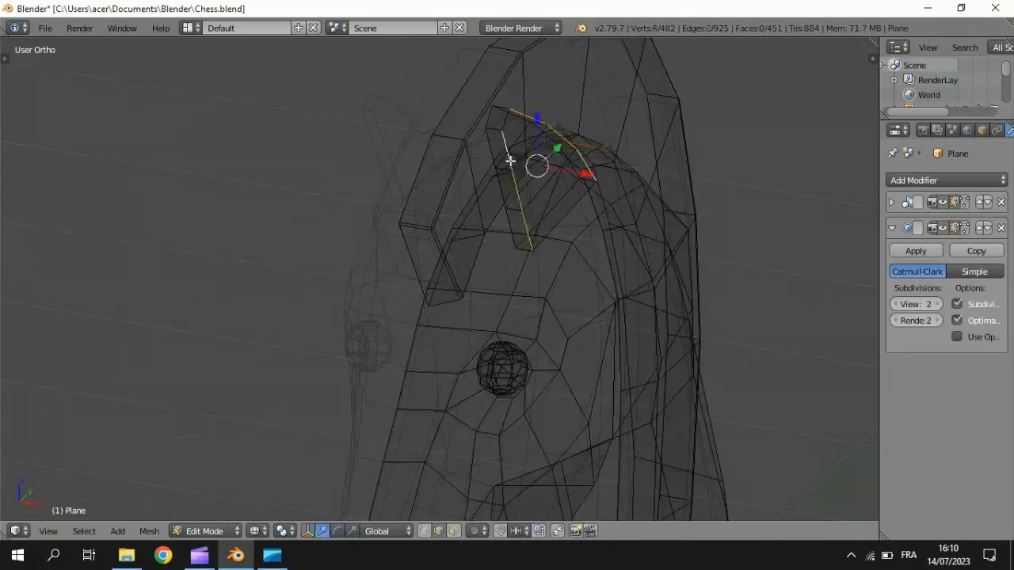
{"action": "right_click", "coordinate": [493, 136], "text": "alt+shift"}
{"action": "right_click", "coordinate": [494, 143], "text": "alt+shift"}
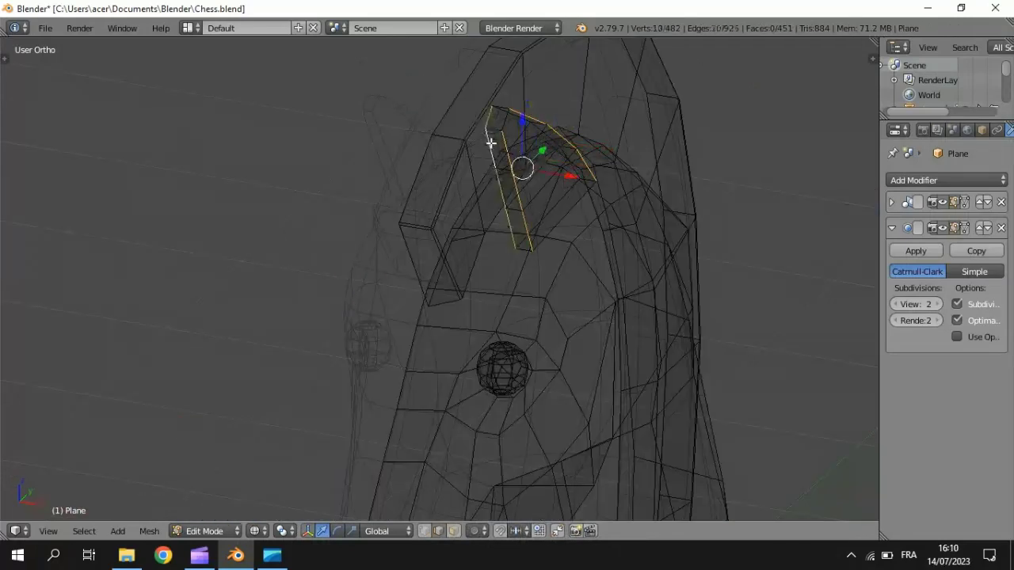
{"action": "right_click", "coordinate": [501, 112], "text": "alt+shift"}
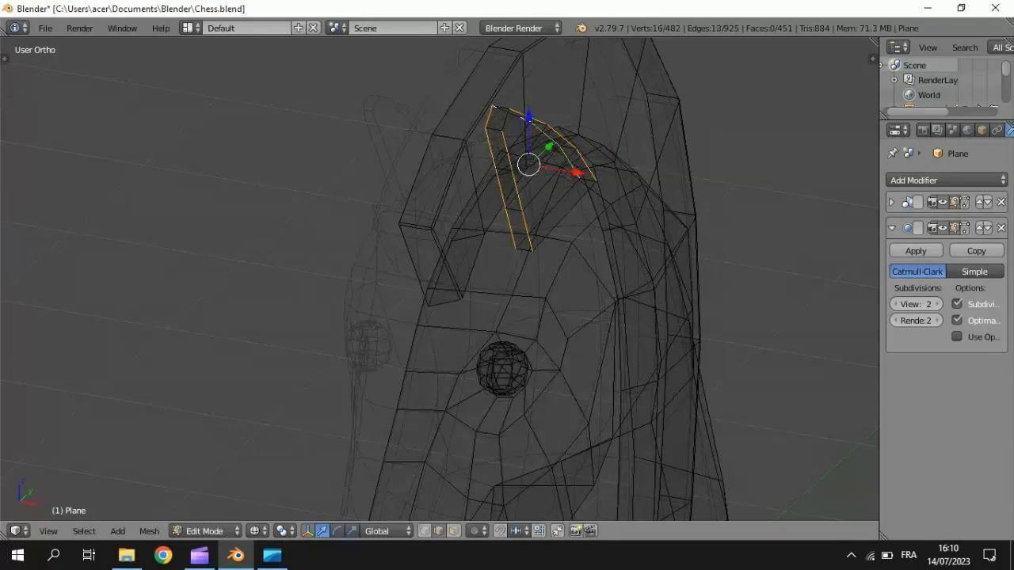
{"action": "right_click", "coordinate": [567, 214], "text": "shift"}
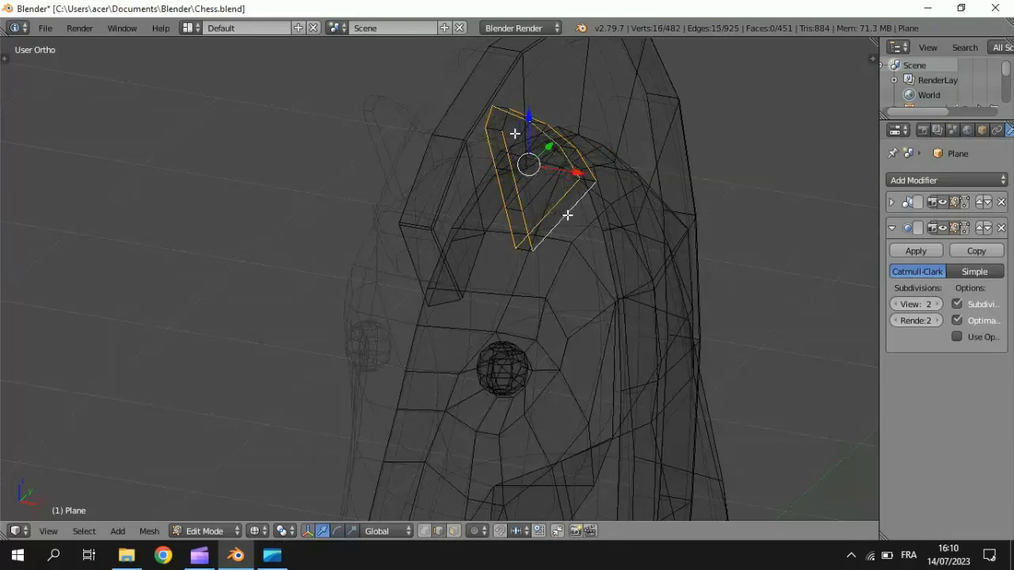
{"action": "right_click", "coordinate": [505, 118], "text": "shift"}
Bevel the ear's outline edges with an offset of about 0.009 and 1 segment, then leave mesh editing.
{"action": "key", "text": "z"}
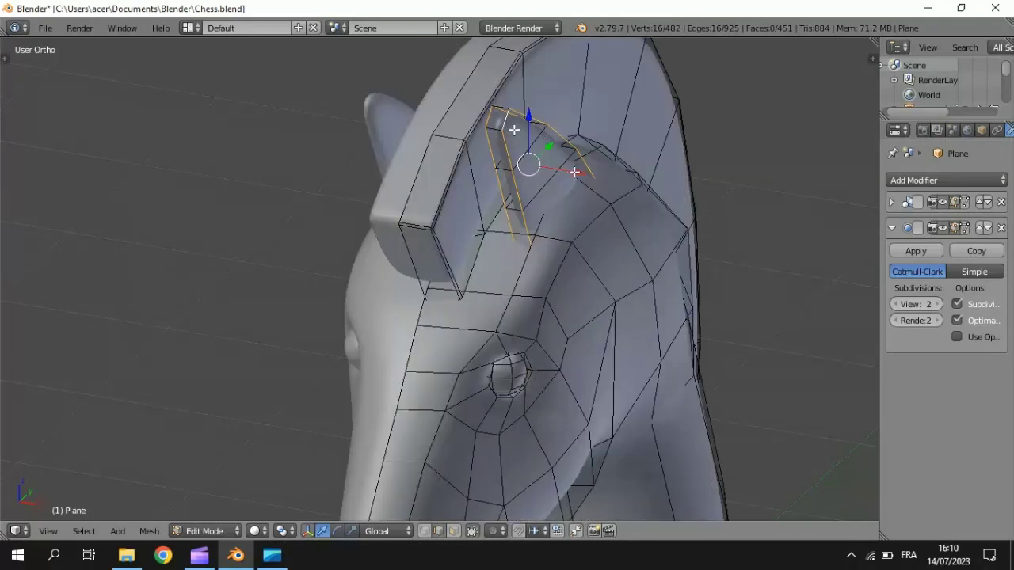
{"action": "key", "text": "ctrl+b"}
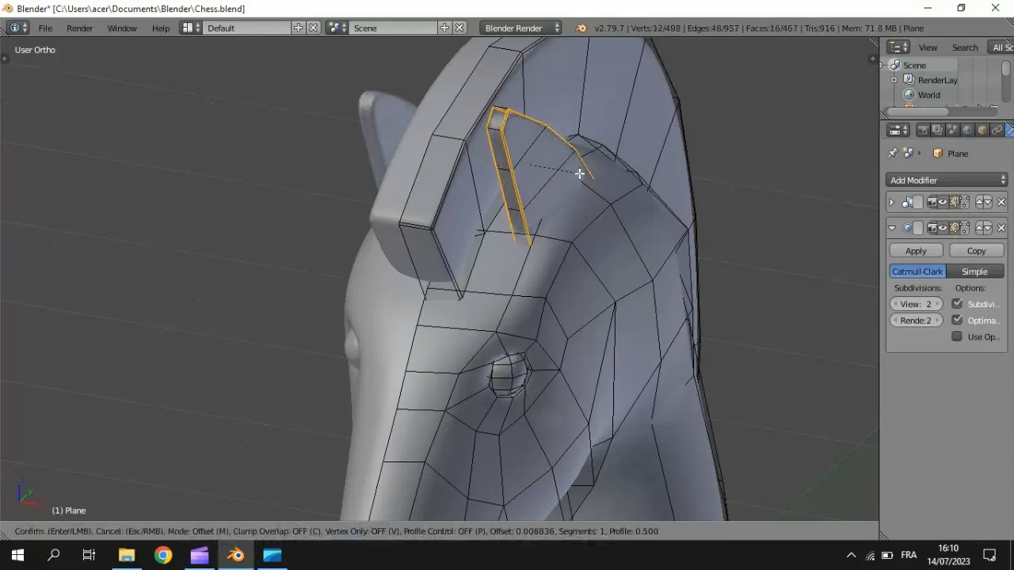
{"action": "left_click", "coordinate": [579, 174]}
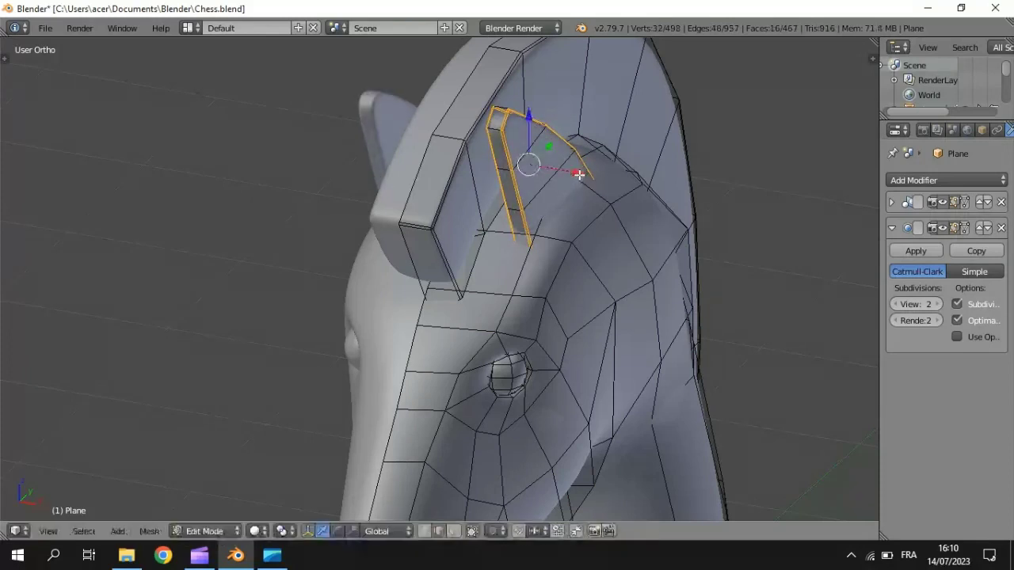
{"action": "key", "text": "z"}
{"action": "key", "text": "z"}
{"action": "key", "text": "Tab"}
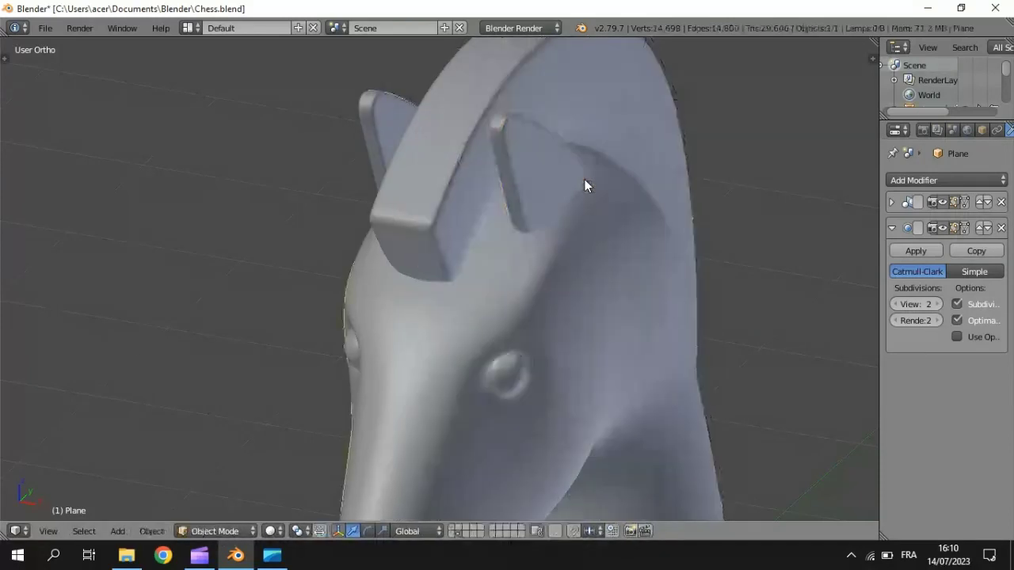
In mesh editing, select the edges along the upper and lower lips of the mouth opening.
{"action": "middle_click_drag", "start_coordinate": [585, 185], "coordinate": [528, 219]}
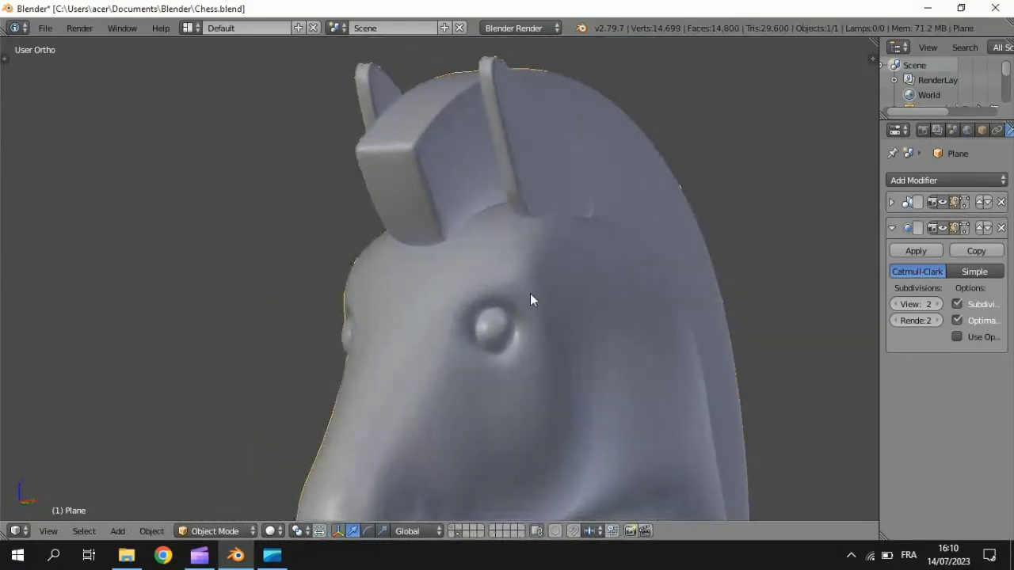
{"action": "middle_click_drag", "start_coordinate": [534, 296], "coordinate": [523, 168]}
{"action": "middle_click_drag", "start_coordinate": [499, 293], "coordinate": [479, 194]}
{"action": "key", "text": "Tab"}
{"action": "right_click", "coordinate": [333, 215]}
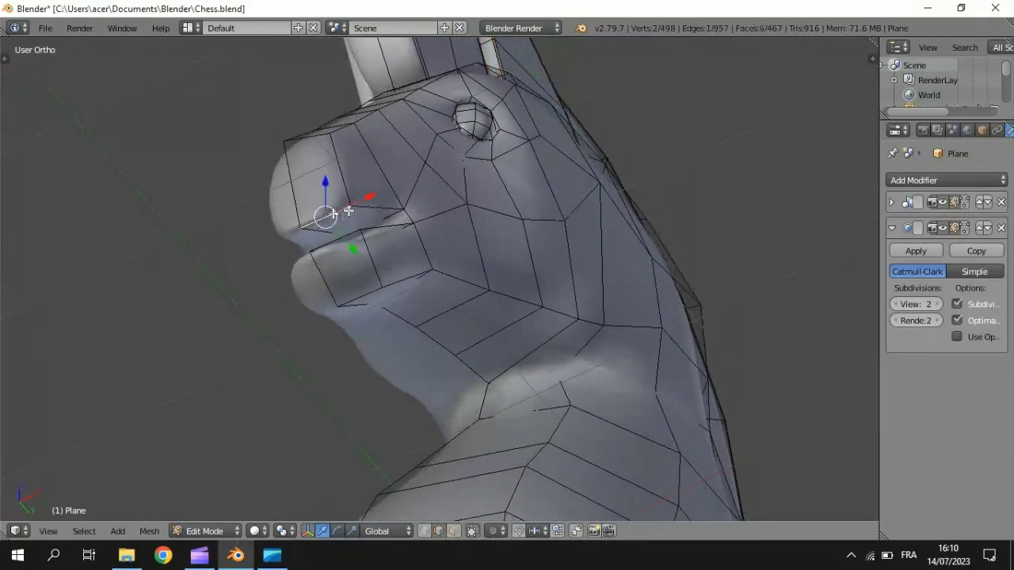
{"action": "right_click", "coordinate": [392, 210], "text": "shift"}
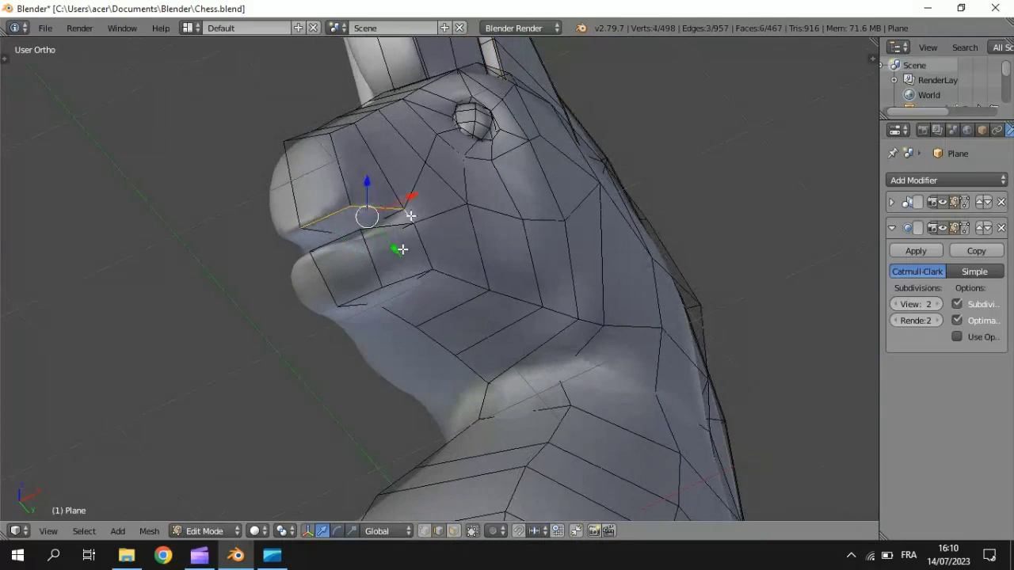
{"action": "middle_click_drag", "start_coordinate": [410, 216], "coordinate": [406, 278]}
{"action": "right_click", "coordinate": [406, 275], "text": "shift"}
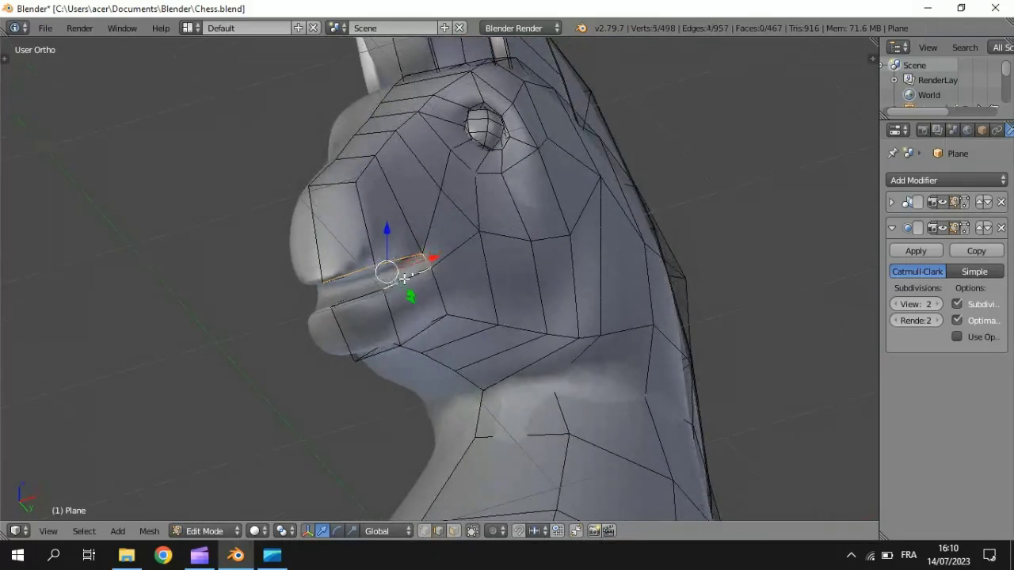
{"action": "right_click", "coordinate": [370, 298], "text": "shift"}
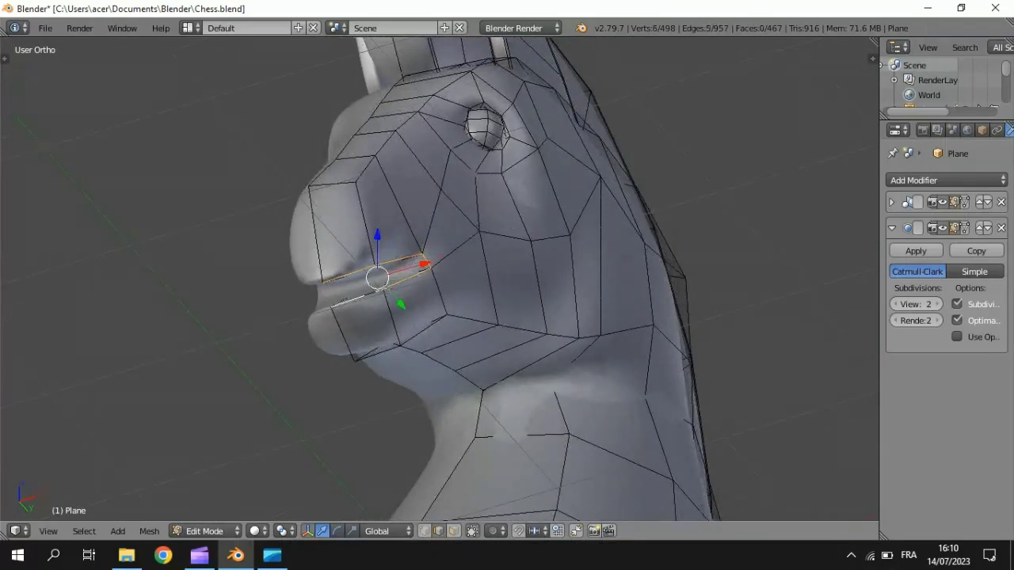
Extend the lip edge selection with the side and top edges of the muzzle, the chin's side and bottom edges, and the mouth corner edges.
{"action": "middle_click_drag", "start_coordinate": [372, 293], "coordinate": [391, 311]}
{"action": "right_click", "coordinate": [368, 333], "text": "shift"}
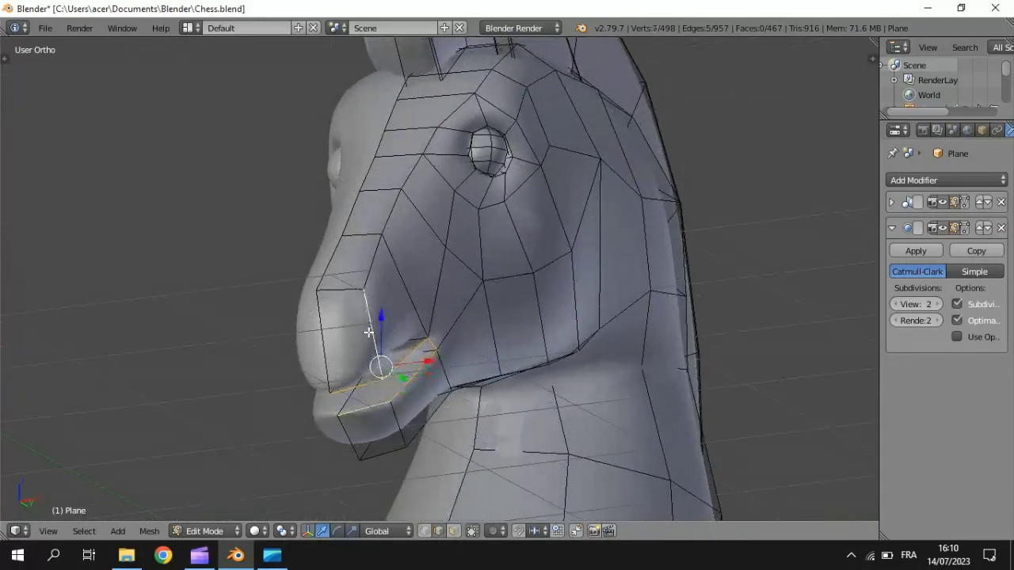
{"action": "right_click", "coordinate": [342, 291], "text": "shift"}
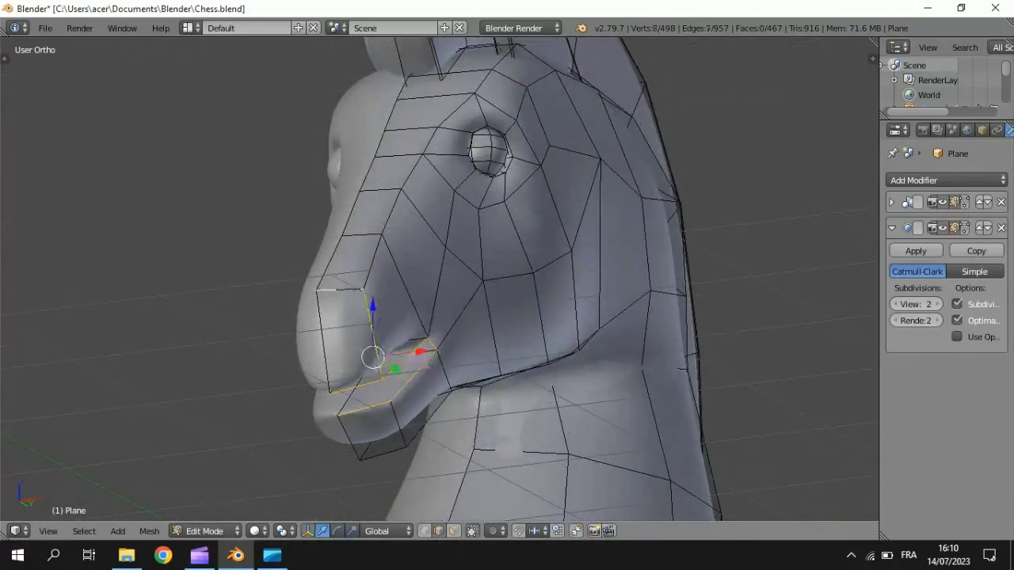
{"action": "right_click", "coordinate": [392, 449], "text": "shift"}
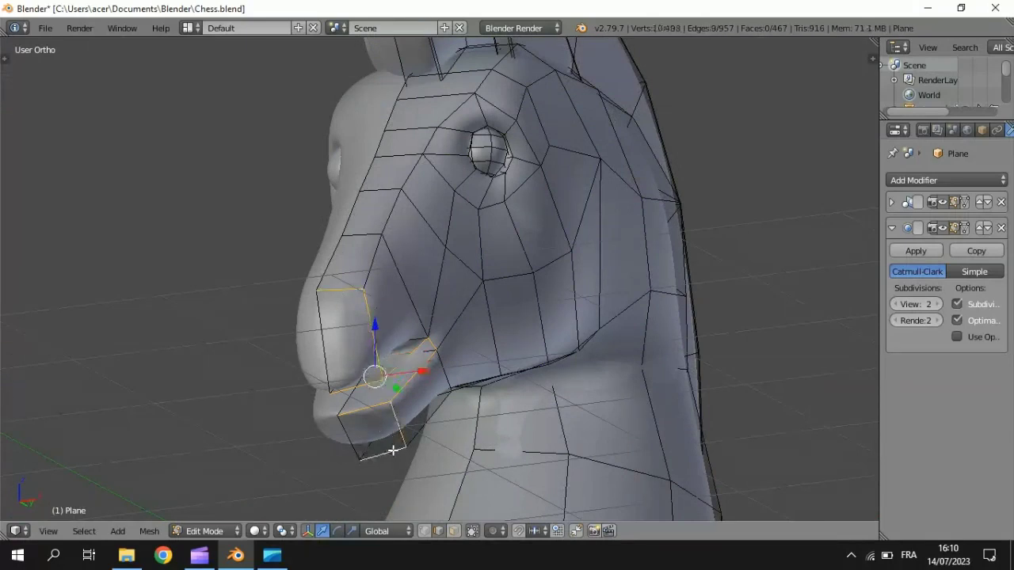
{"action": "right_click", "coordinate": [426, 355], "text": "shift"}
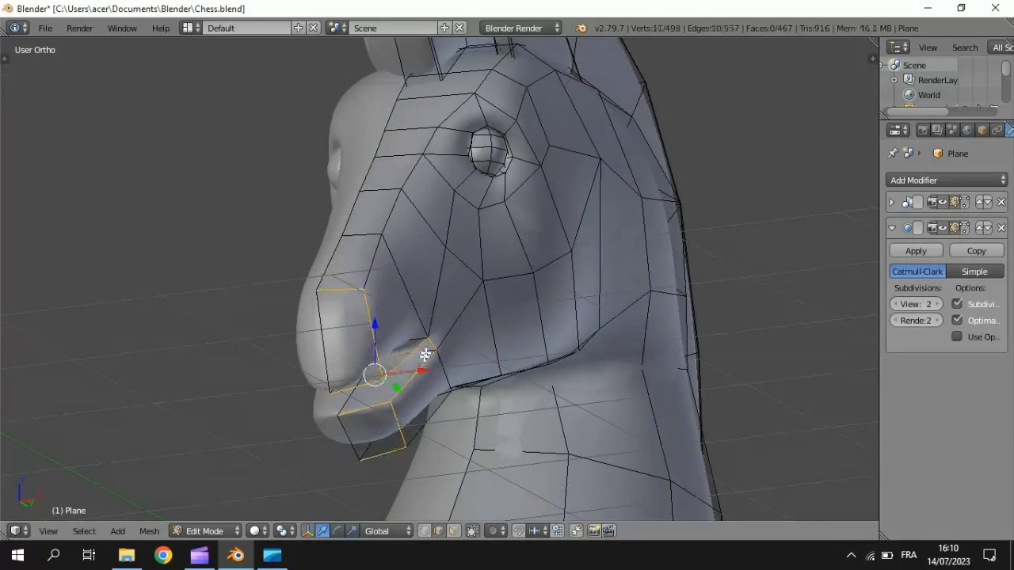
{"action": "right_click", "coordinate": [417, 338], "text": "shift"}
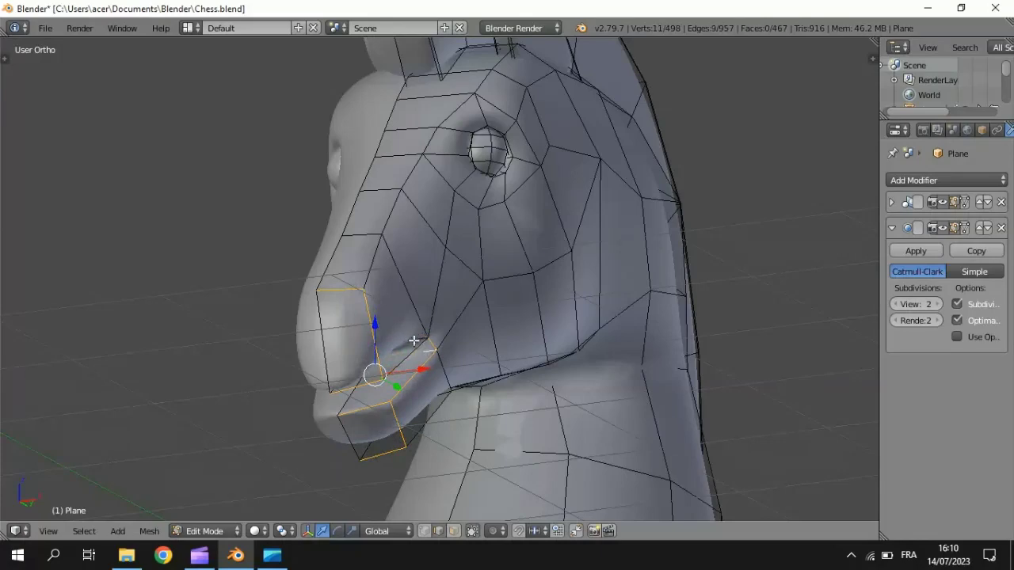
{"action": "right_click", "coordinate": [417, 340], "text": "shift"}
{"action": "middle_click_drag", "start_coordinate": [420, 349], "coordinate": [382, 305]}
{"action": "right_click", "coordinate": [419, 305], "text": "shift"}
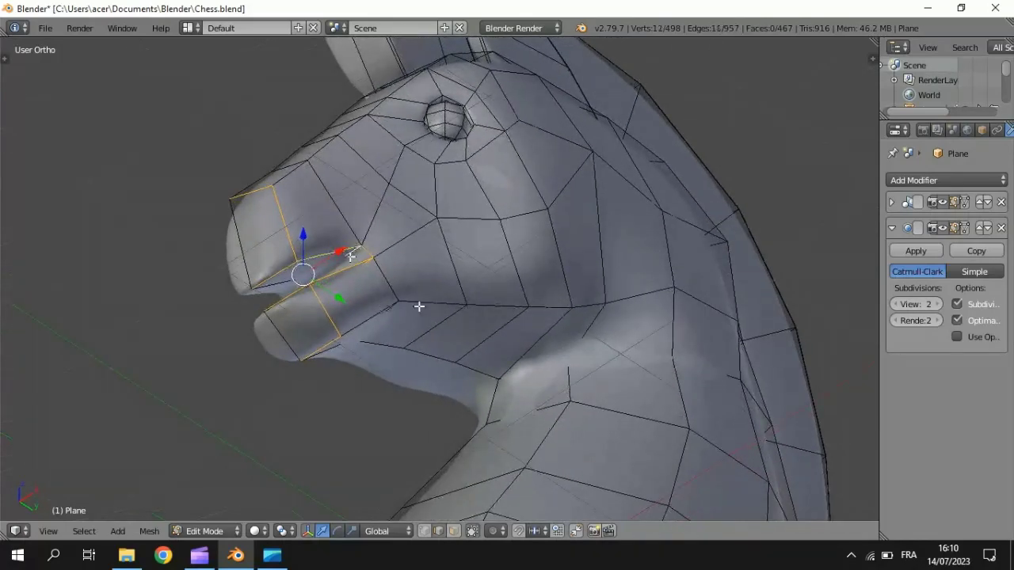
Bevel the selected muzzle, mouth and chin edges with an offset of about 0.007 and 1 segment, then leave mesh editing.
{"action": "key", "text": "ctrl+b"}
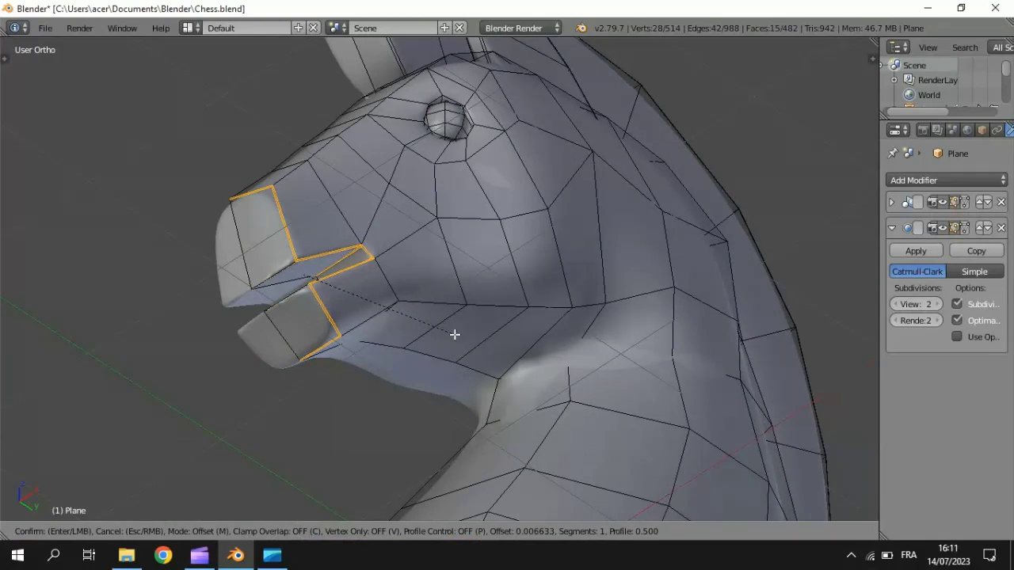
{"action": "left_click", "coordinate": [455, 334]}
{"action": "key", "text": "Tab"}
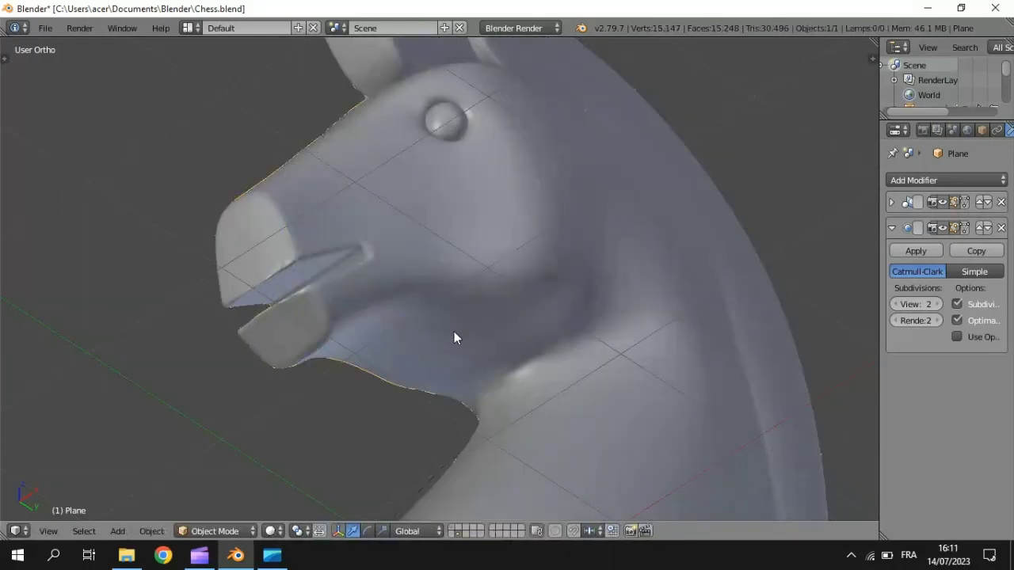
Move the finished knight to the first layer and display that layer with the other chess pieces.
{"action": "middle_click_drag", "start_coordinate": [434, 264], "coordinate": [427, 368]}
{"action": "scroll", "coordinate": [427, 368], "scroll_direction": "down", "scroll_amount": 6}
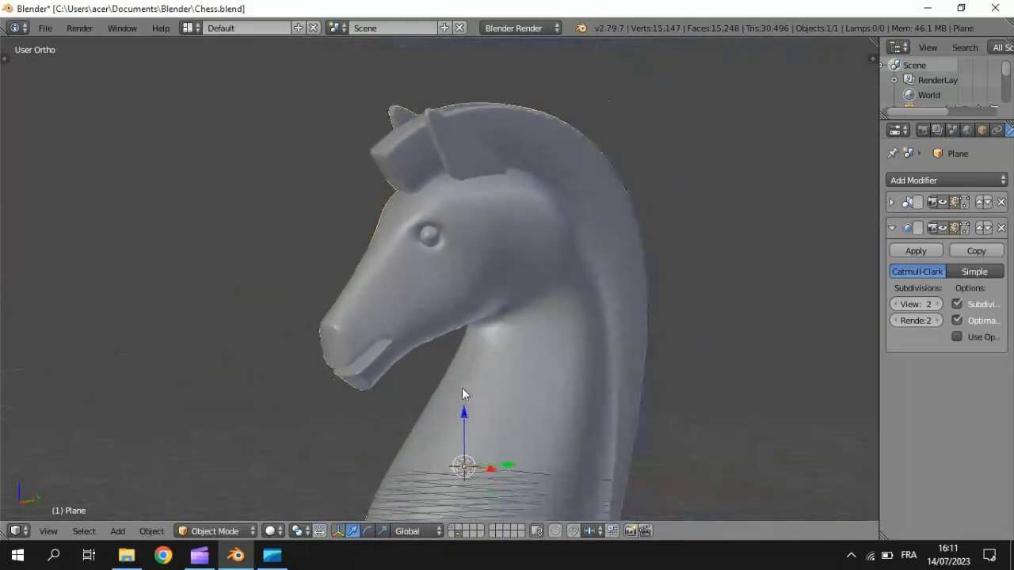
{"action": "middle_click_drag", "start_coordinate": [462, 388], "coordinate": [596, 310]}
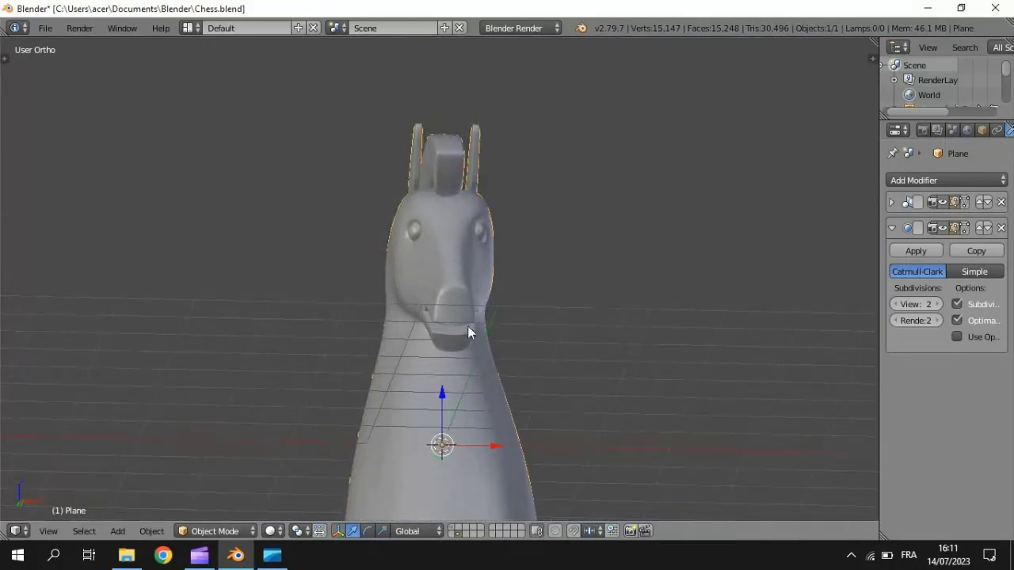
{"action": "middle_click_drag", "start_coordinate": [467, 327], "coordinate": [546, 210]}
{"action": "scroll", "coordinate": [486, 291], "scroll_direction": "down", "scroll_amount": 2}
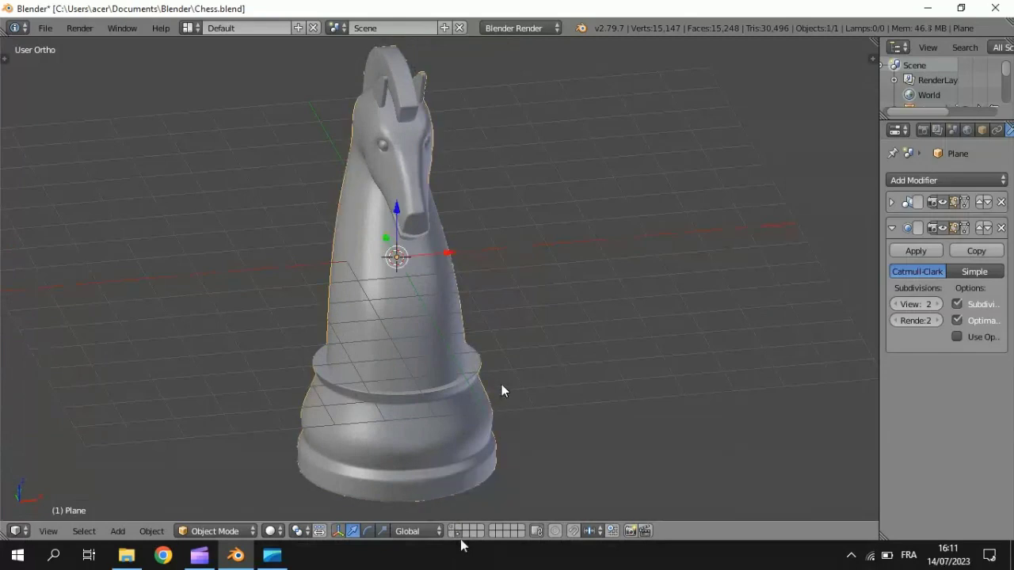
{"action": "key", "text": "m"}
{"action": "left_click", "coordinate": [620, 410]}
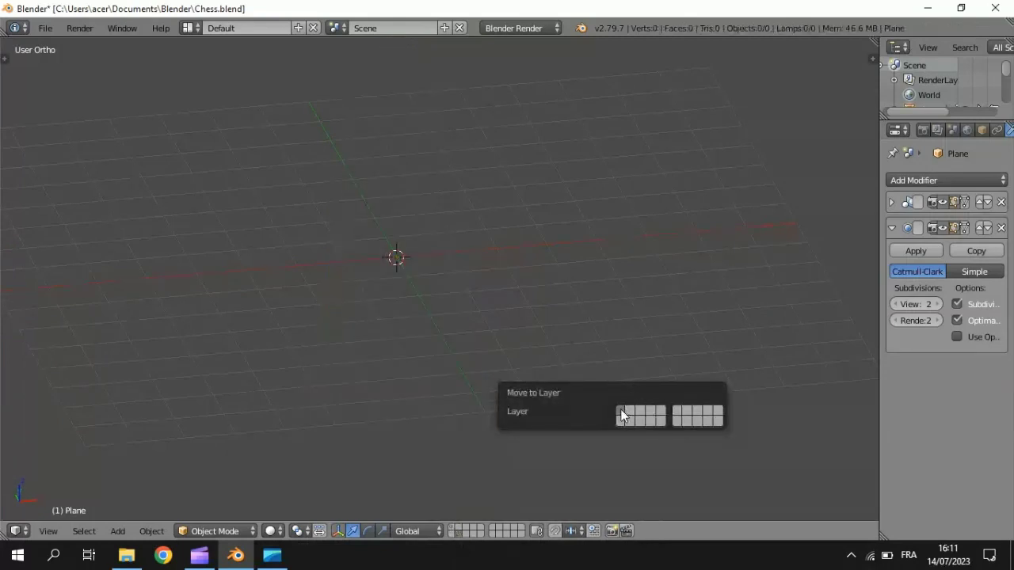
{"action": "left_click", "coordinate": [453, 528]}
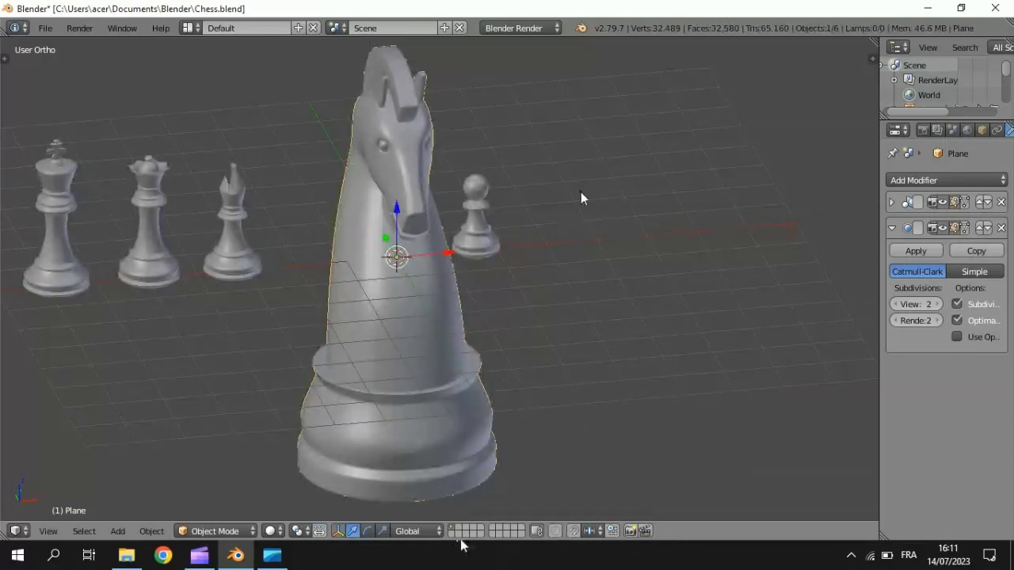
In front wireframe view, scale the knight down uniformly in two passes to suit the other pieces, the second by about 0.65.
{"action": "key", "text": "KP_1"}
{"action": "scroll", "coordinate": [622, 179], "scroll_direction": "down", "scroll_amount": 3}
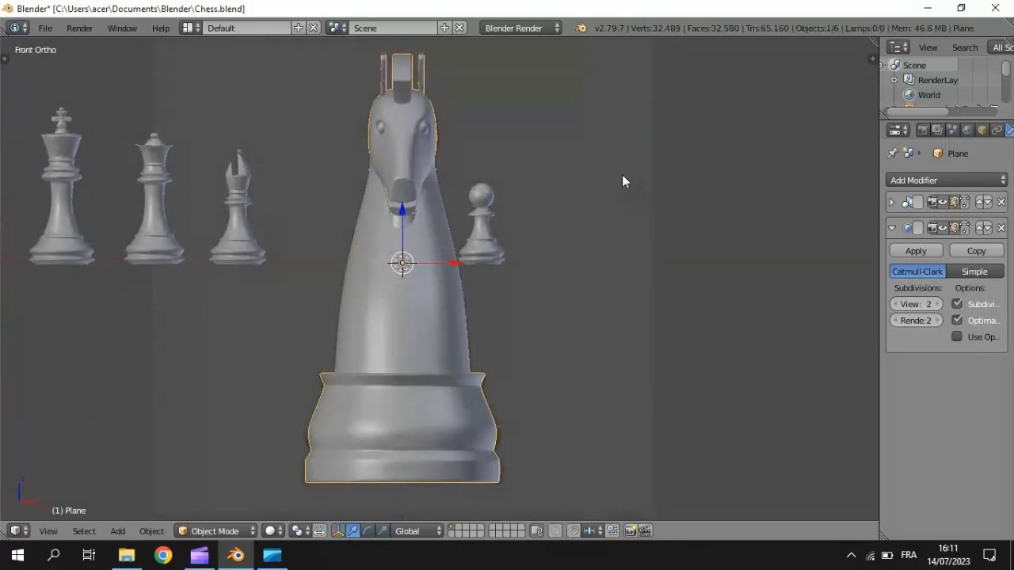
{"action": "key", "text": "z"}
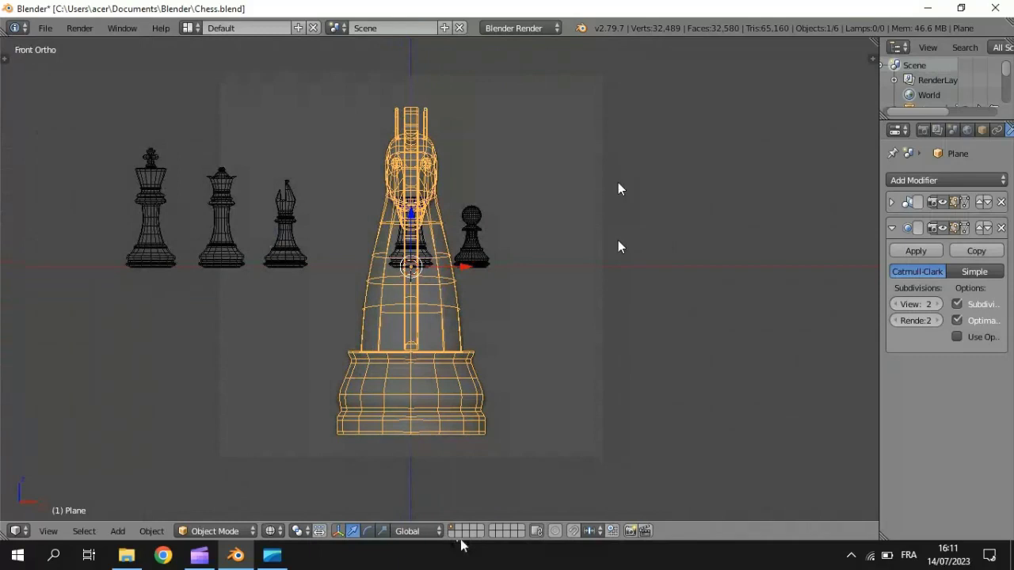
{"action": "key", "text": "s"}
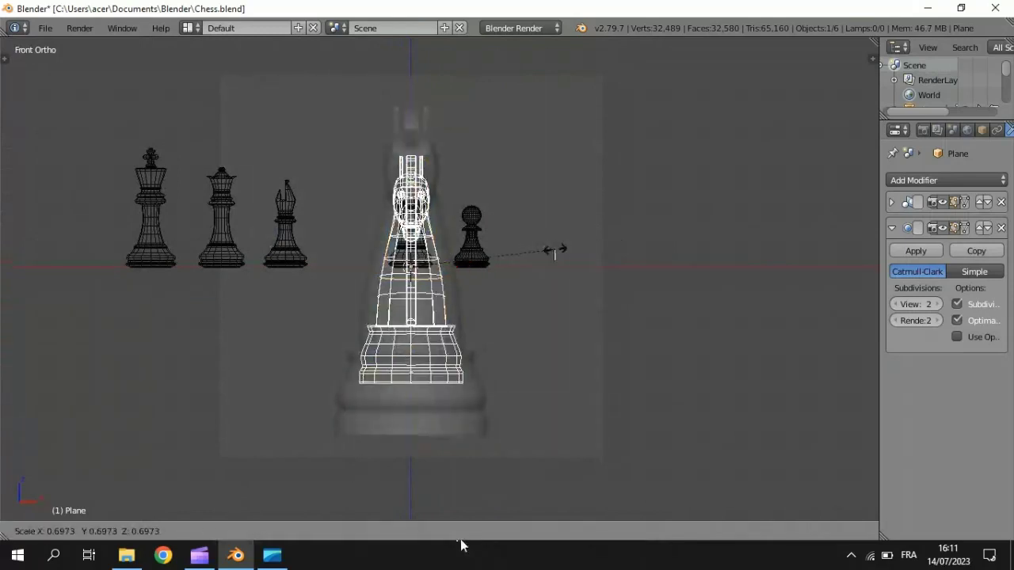
{"action": "left_click", "coordinate": [498, 253]}
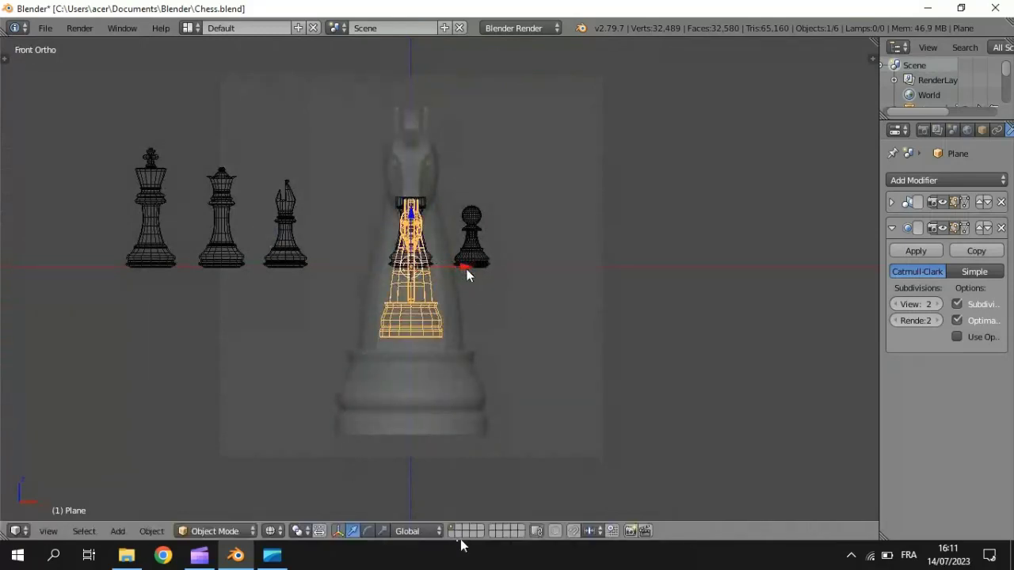
{"action": "key", "text": "s"}
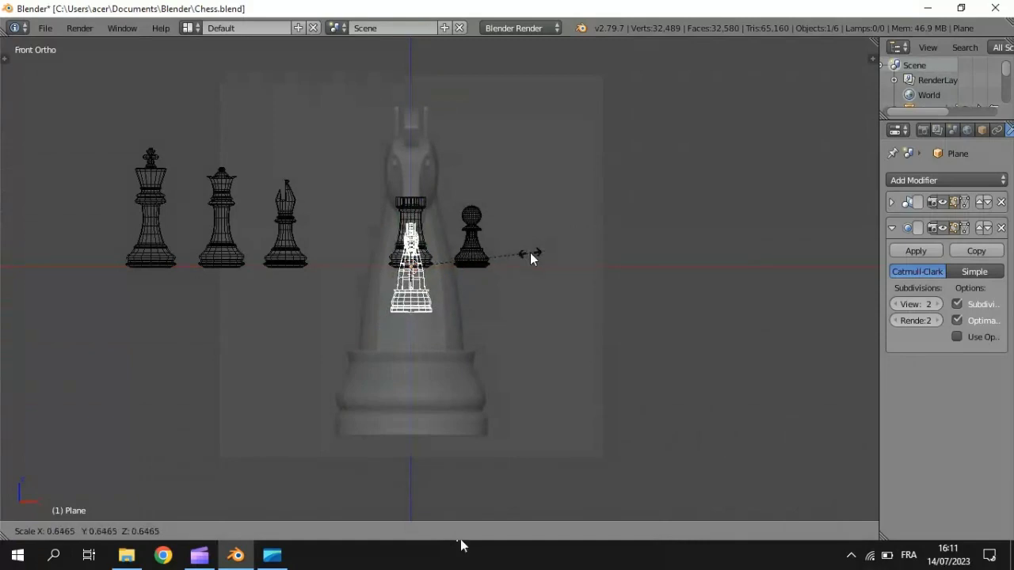
{"action": "left_click", "coordinate": [530, 253]}
Move the knight about -1.53 in X and 1.29 in Z, between the bishop and rook on their baseline, and restore solid display.
{"action": "key", "text": "g"}
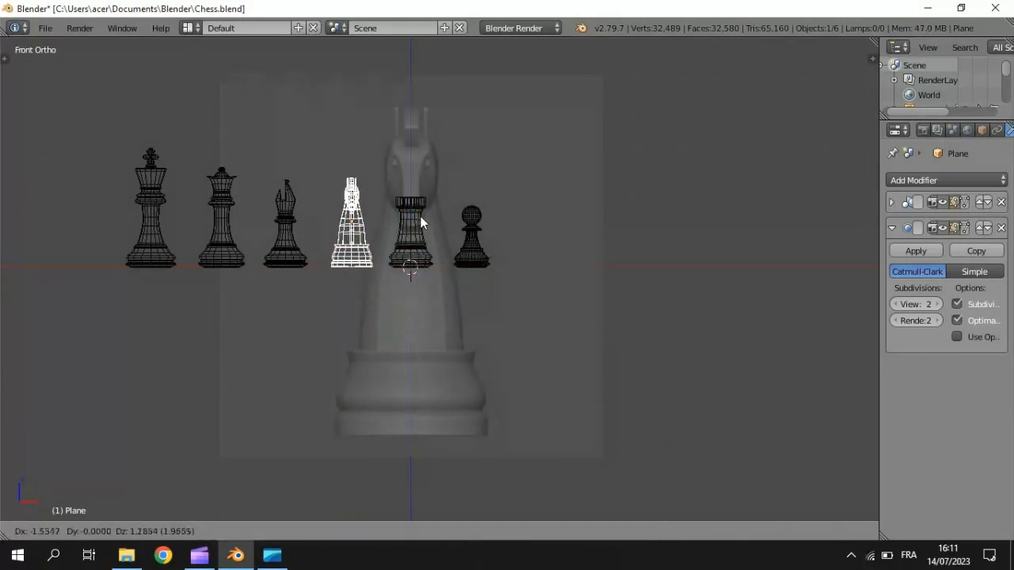
{"action": "left_click", "coordinate": [421, 220]}
{"action": "key", "text": "z"}
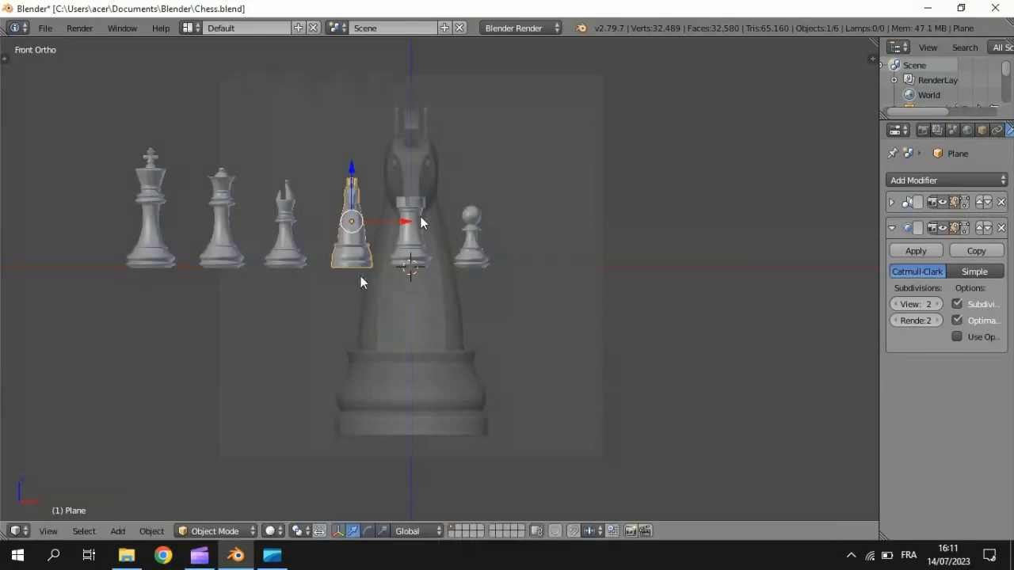
Turn off the background reference images and view the full row of chess pieces in perspective-like orientation.
{"action": "middle_click_drag", "start_coordinate": [375, 278], "coordinate": [490, 329], "text": "shift"}
{"action": "key", "text": "n"}
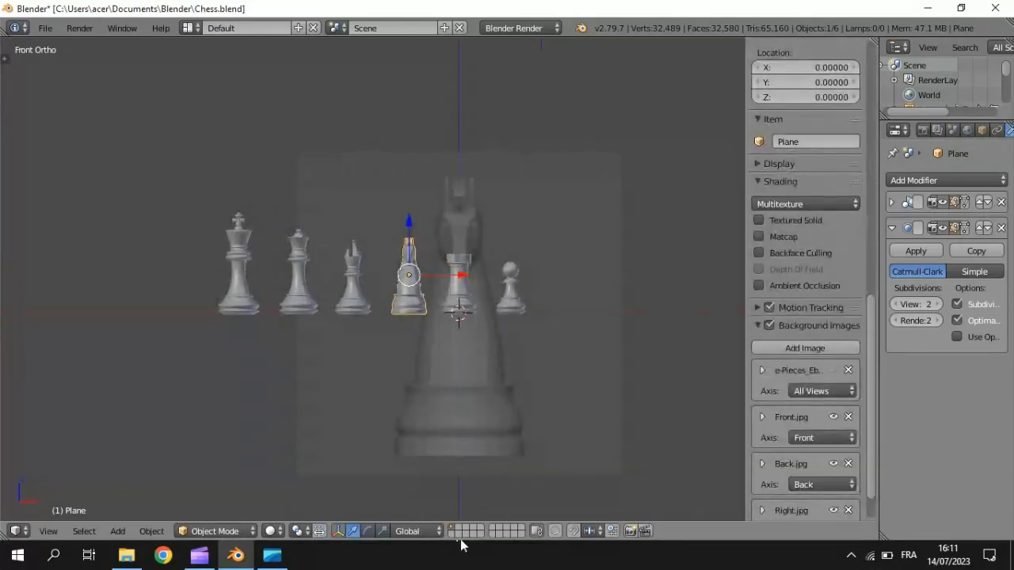
{"action": "left_click", "coordinate": [768, 325]}
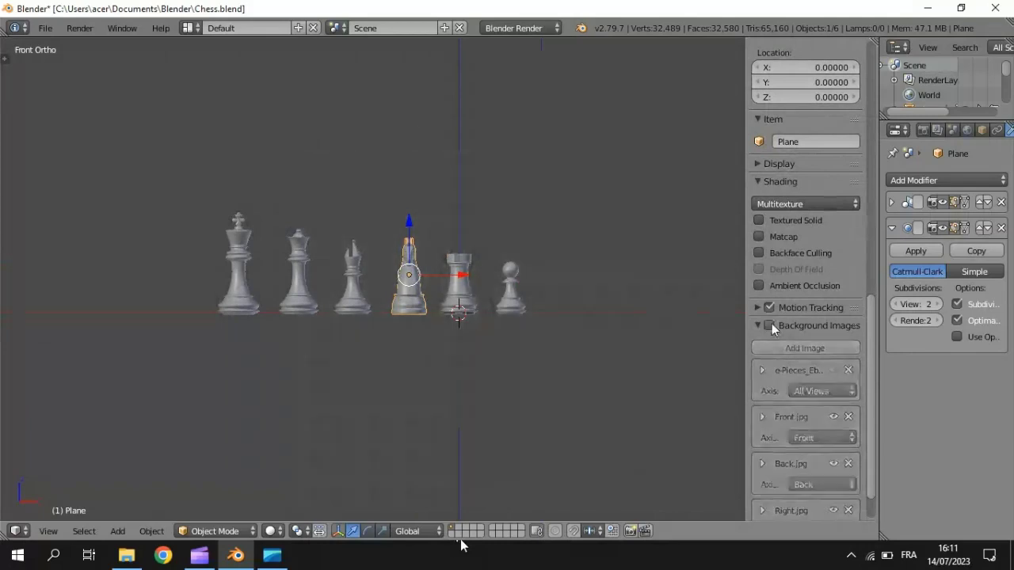
{"action": "scroll", "coordinate": [546, 246], "scroll_direction": "up", "scroll_amount": 4}
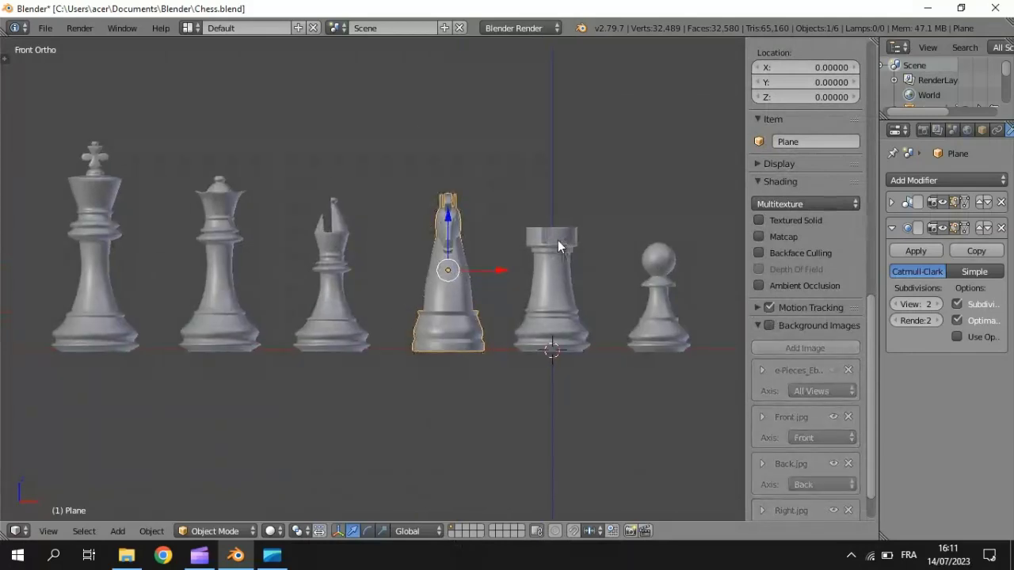
{"action": "middle_click_drag", "start_coordinate": [556, 235], "coordinate": [611, 252]}
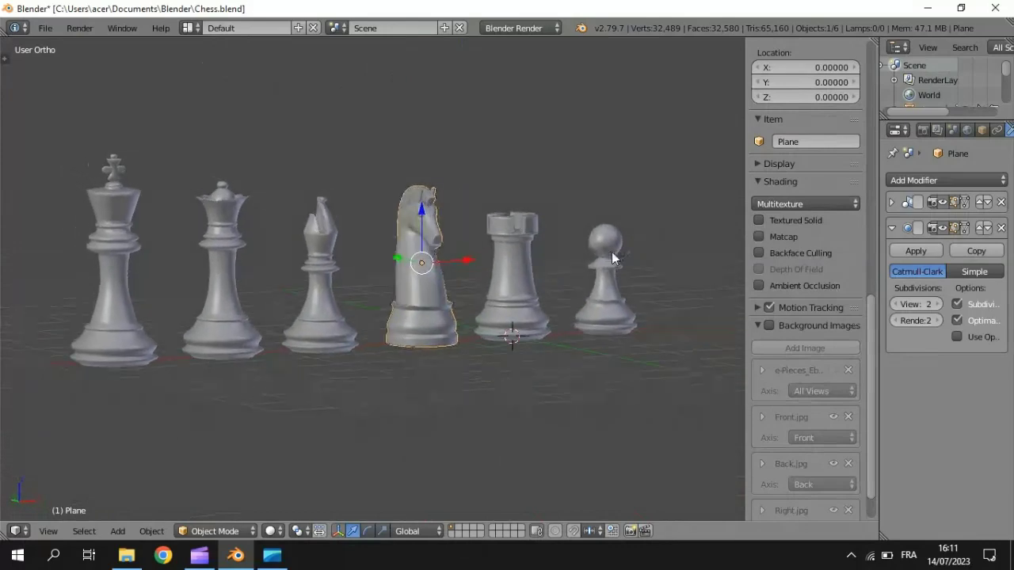
{"action": "key", "text": "n"}
{"action": "middle_click_drag", "start_coordinate": [690, 222], "coordinate": [647, 214]}
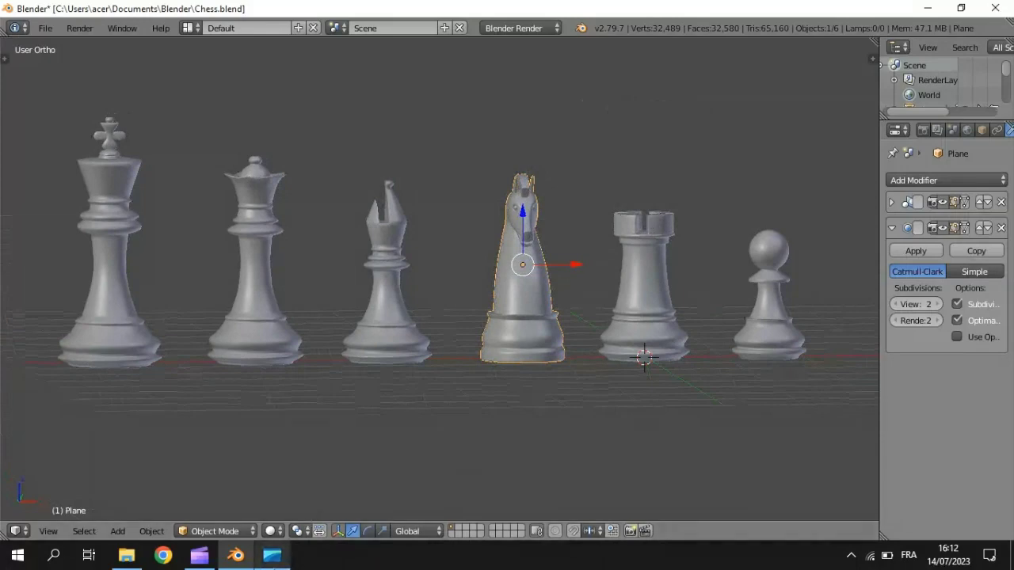